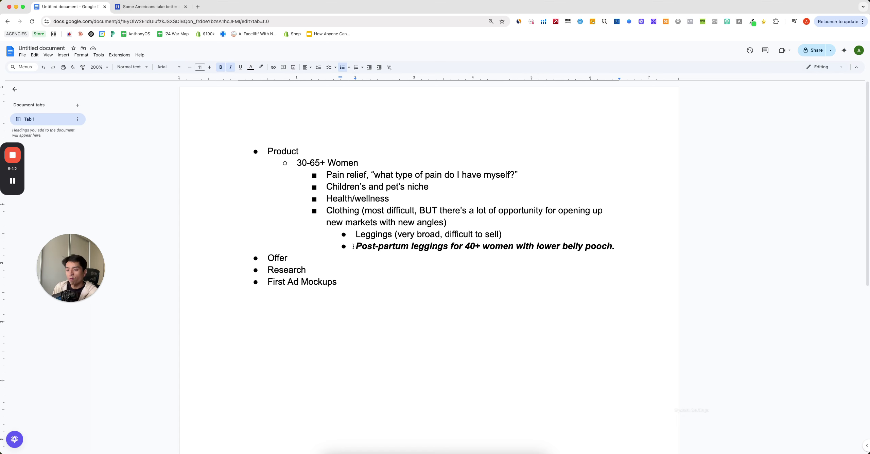
- Search the web for "figs" in a new browser tab and open the official FIGS scrubs site
left_click(198, 7)
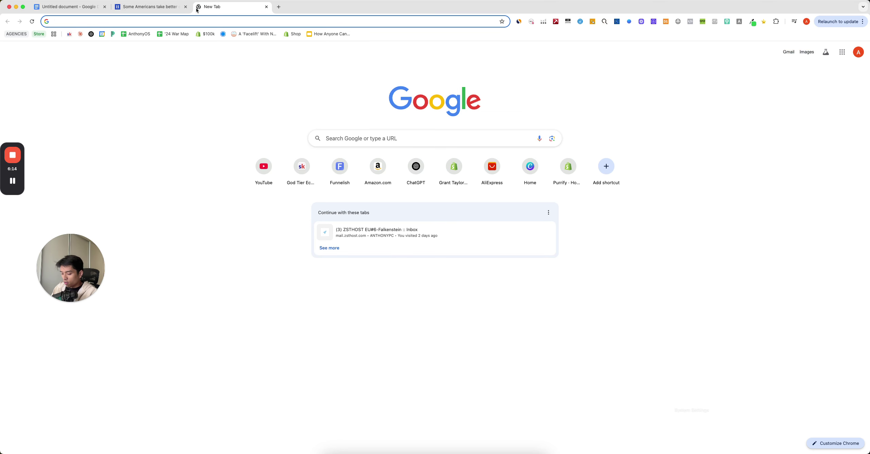
type("figs")
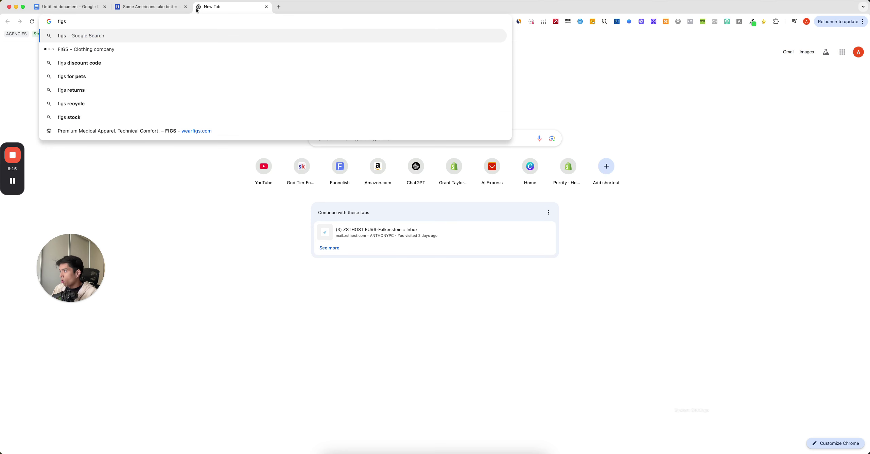
key("Down")
key("Return")
scroll(121, 306, "down", 1)
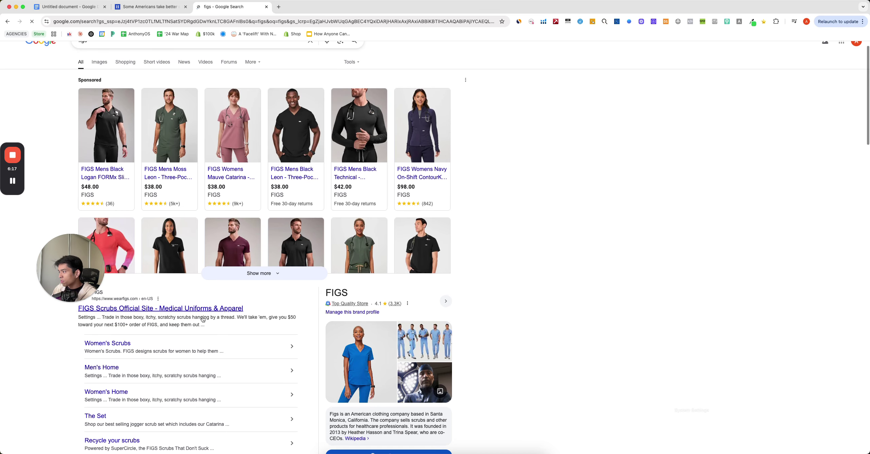
left_click(122, 309)
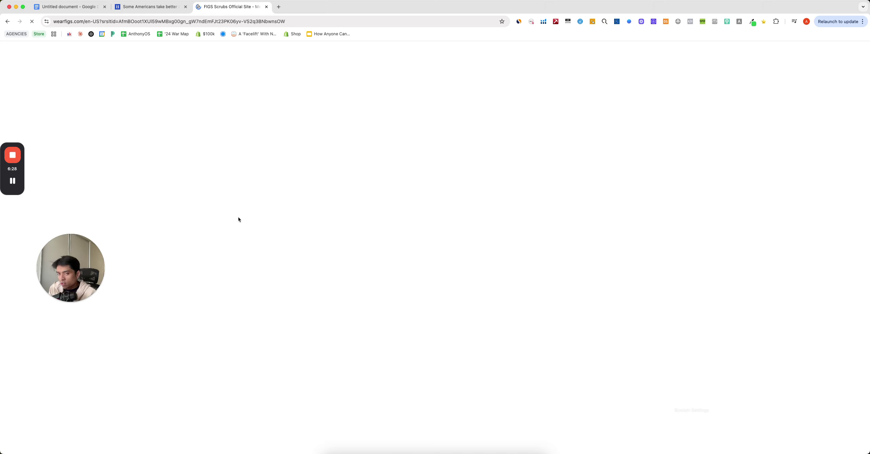
- Return to the "figs" search results and look over the sponsored scrubs listings
left_click(7, 21)
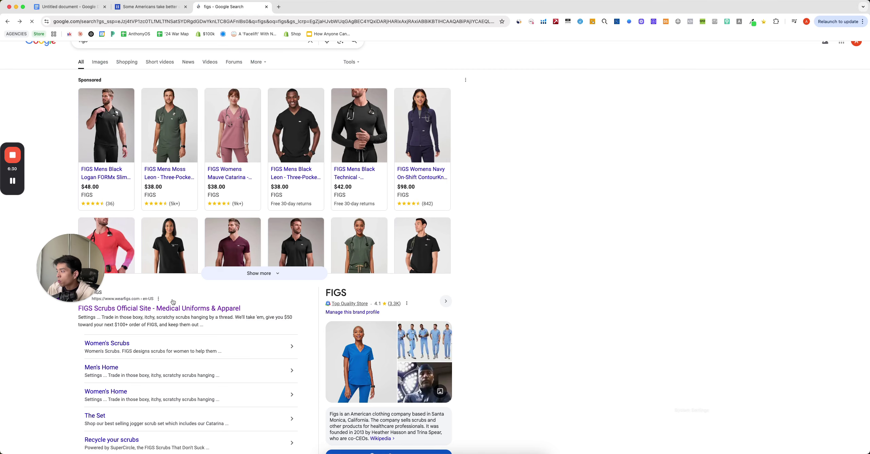
scroll(473, 302, "up", 3)
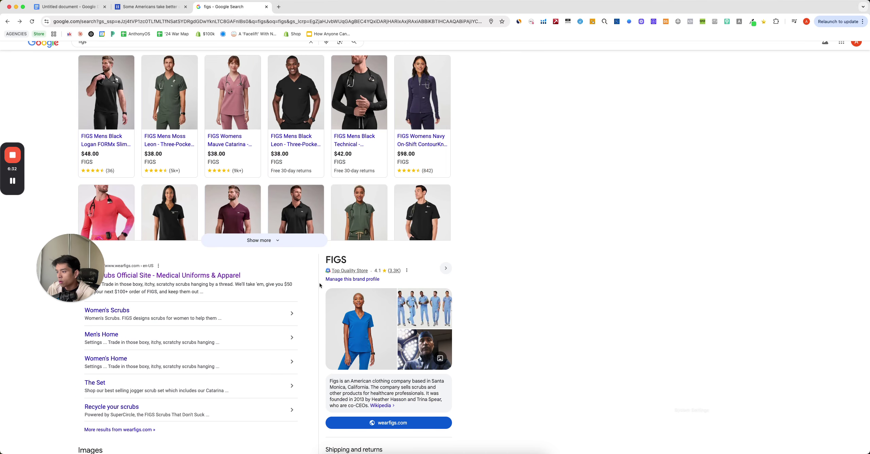
scroll(590, 288, "up", 1)
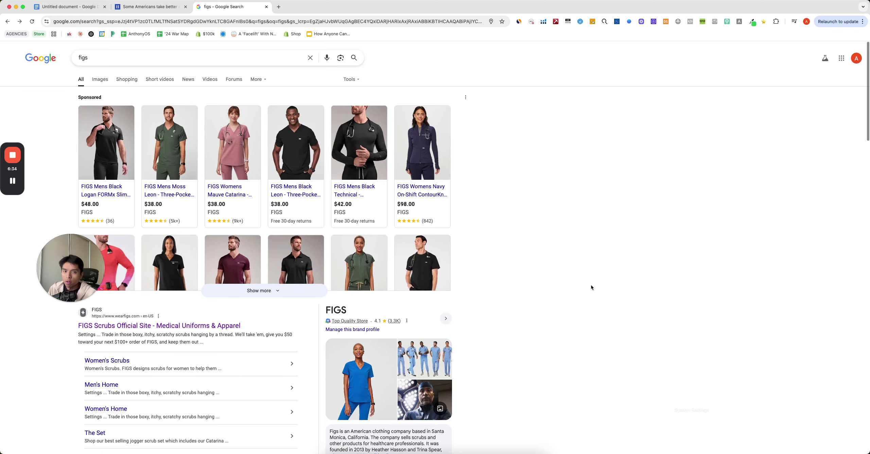
- Search the web for "oolala leggings" and open the OOLALA store's home page from its leggings result
left_click(252, 22)
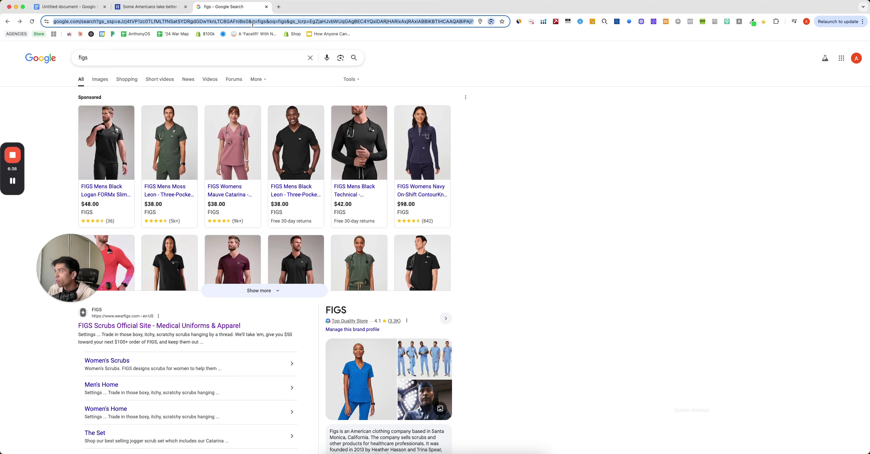
type("oolala legg")
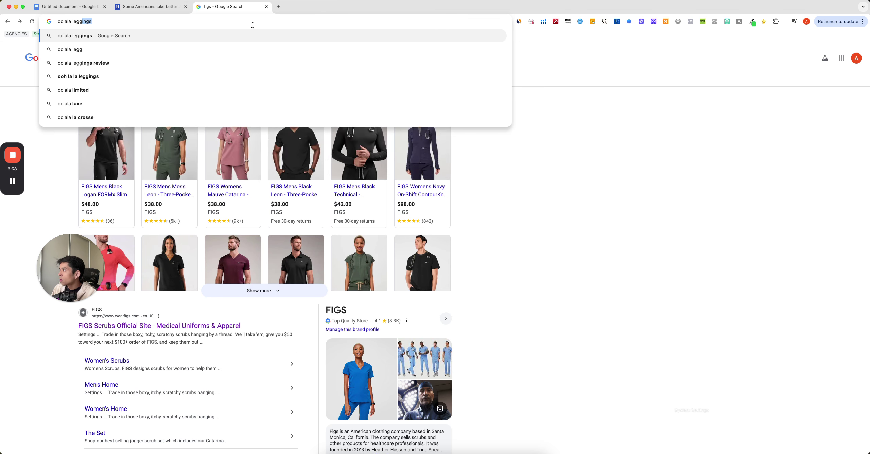
key("Return")
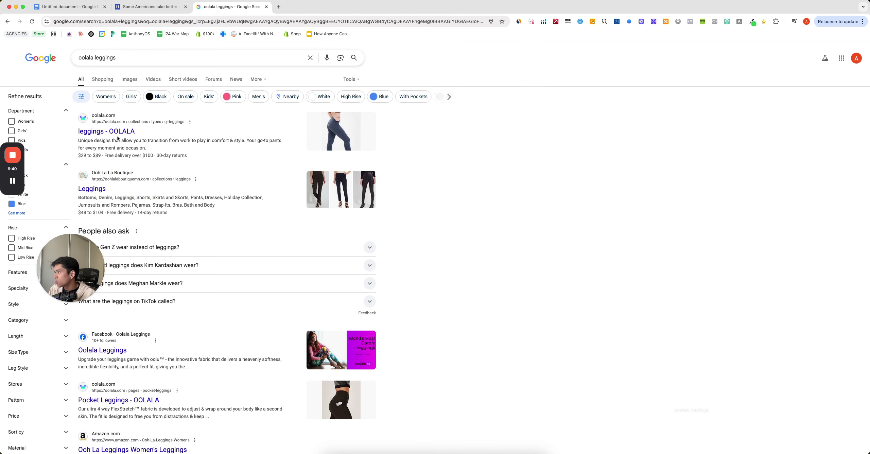
left_click(102, 131)
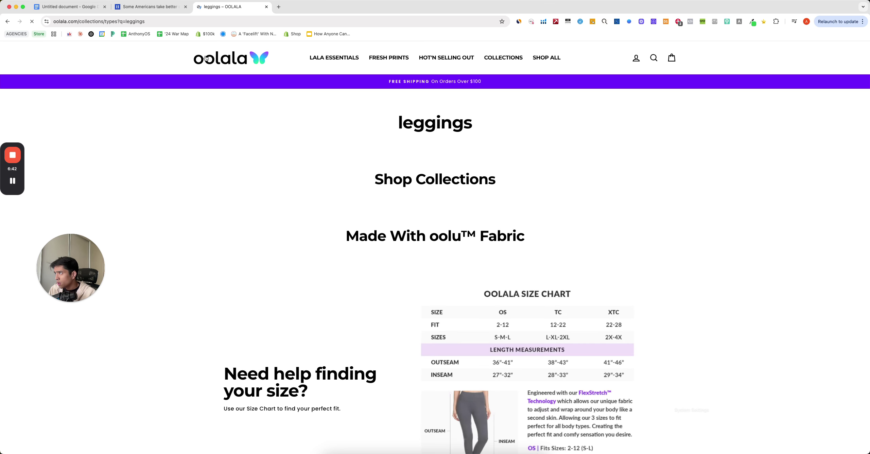
left_click(209, 59)
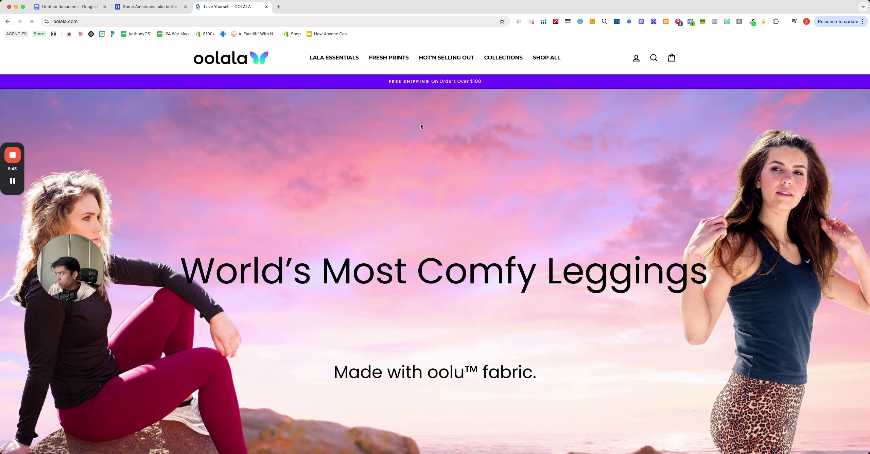
- Look through the OOLALA home page to examine its leggings features, product ranges, prices and marketing message
scroll(568, 246, "down", 15)
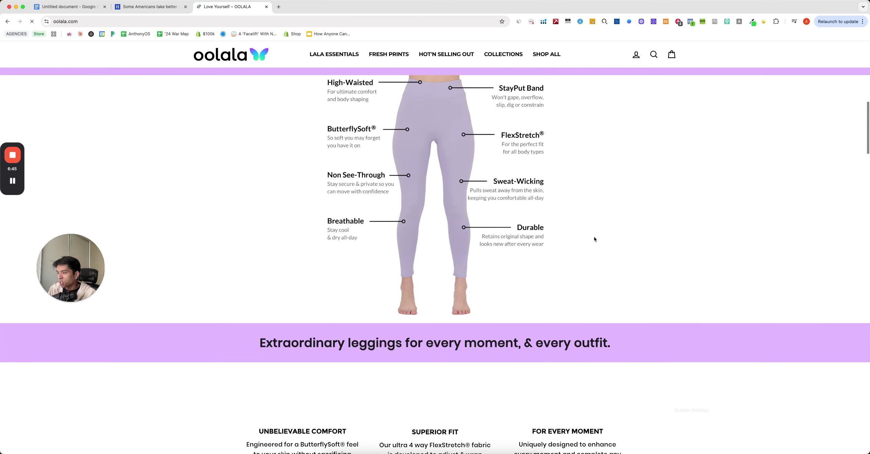
scroll(469, 223, "down", 20)
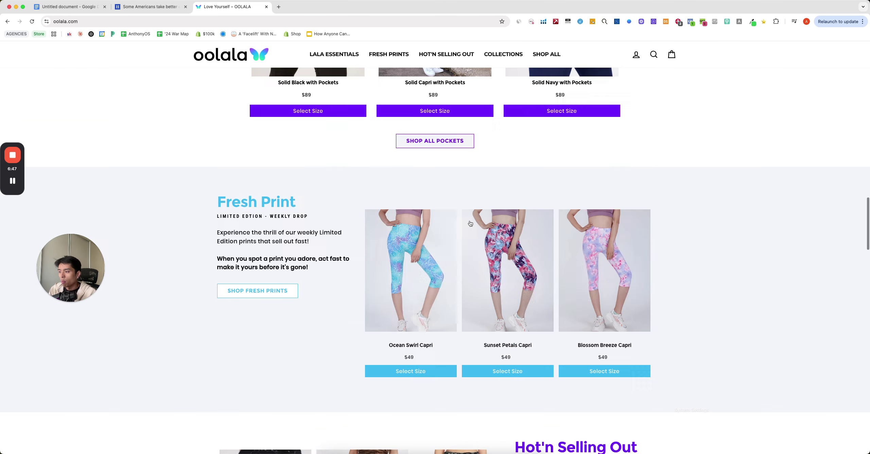
scroll(470, 224, "down", 10)
scroll(470, 224, "up", 13)
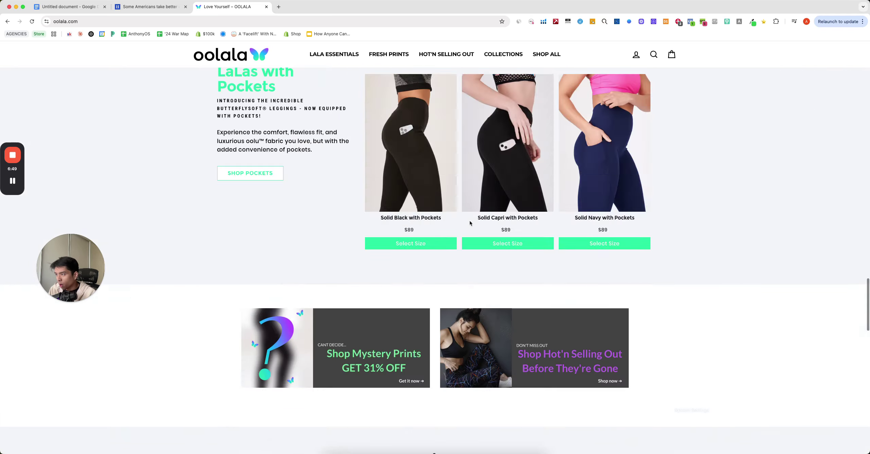
scroll(474, 223, "up", 20)
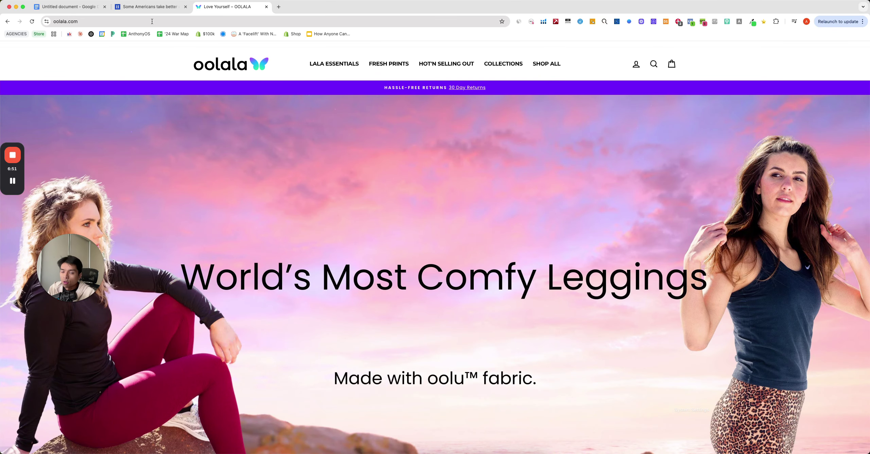
- Return to the outline document and add a sub-bullet under Offer: "The perceived value MUST exceed the price, so much so, people feel stupid saying no"
left_click(102, 12)
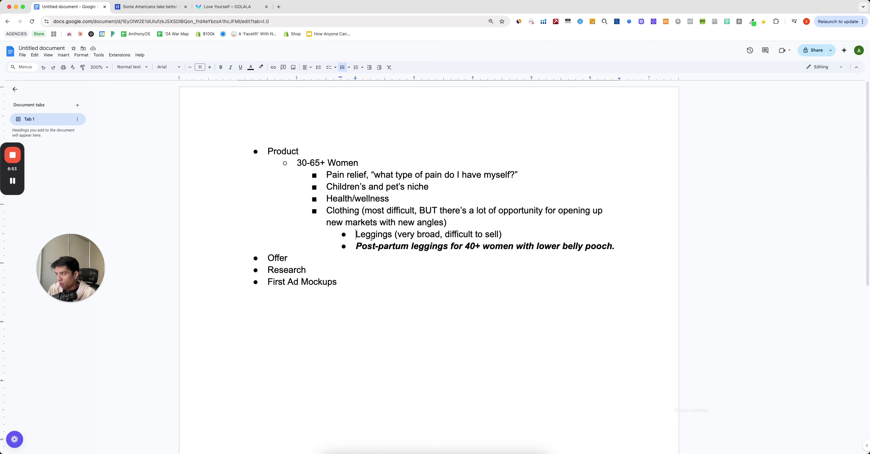
left_click_drag(625, 248, 631, 276)
left_click(307, 163)
left_click(307, 263)
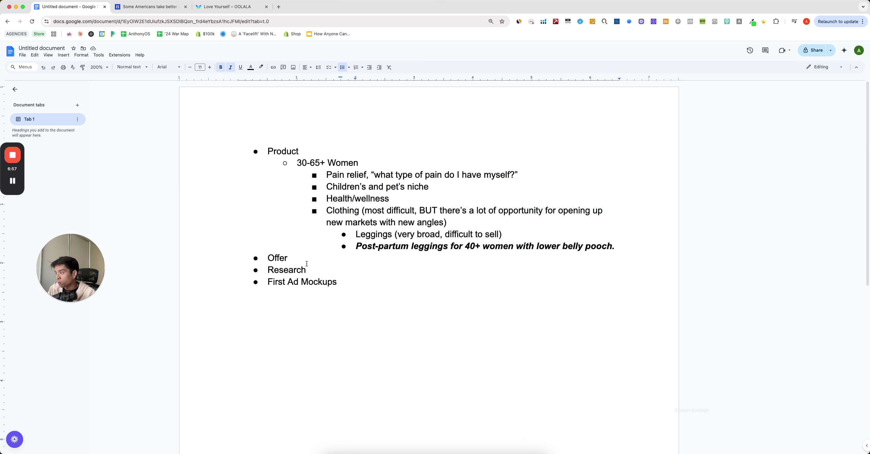
key("Return")
key("Tab")
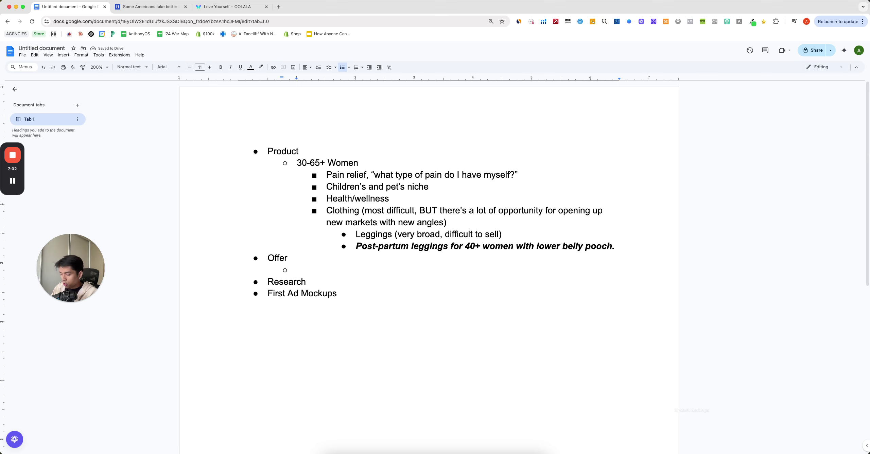
type("The perceived v")
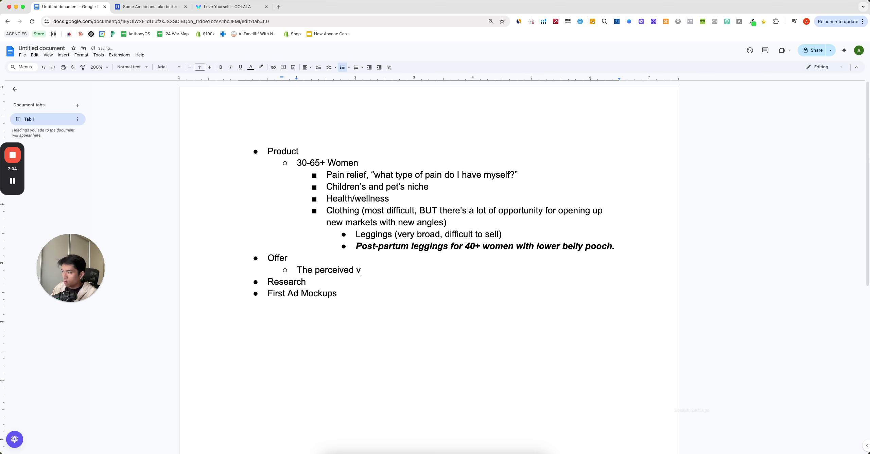
type("alue MUST exce")
key("BackSpace")
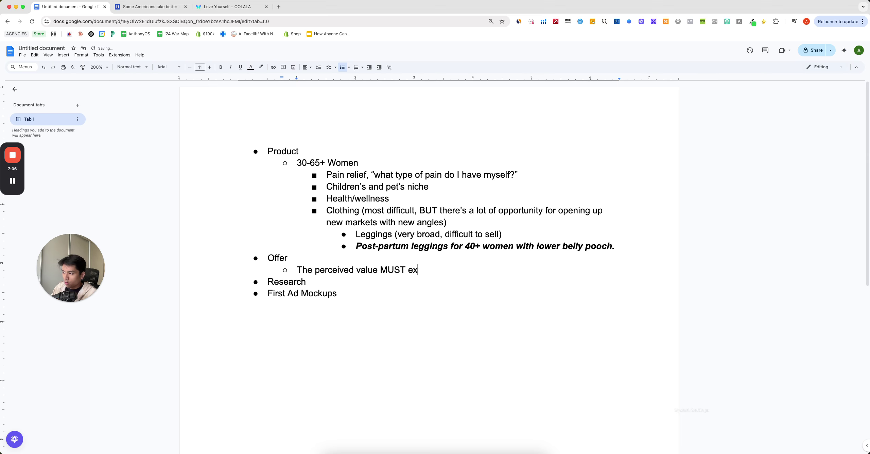
type("ceed the price, so much")
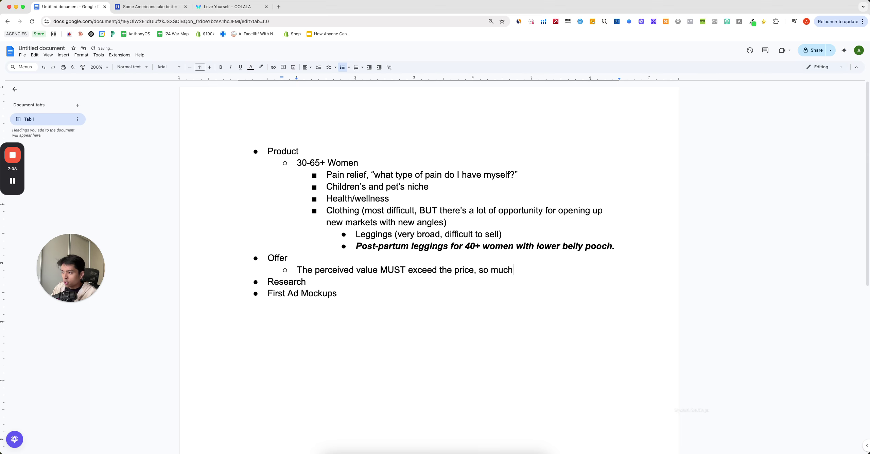
type(" so, people f")
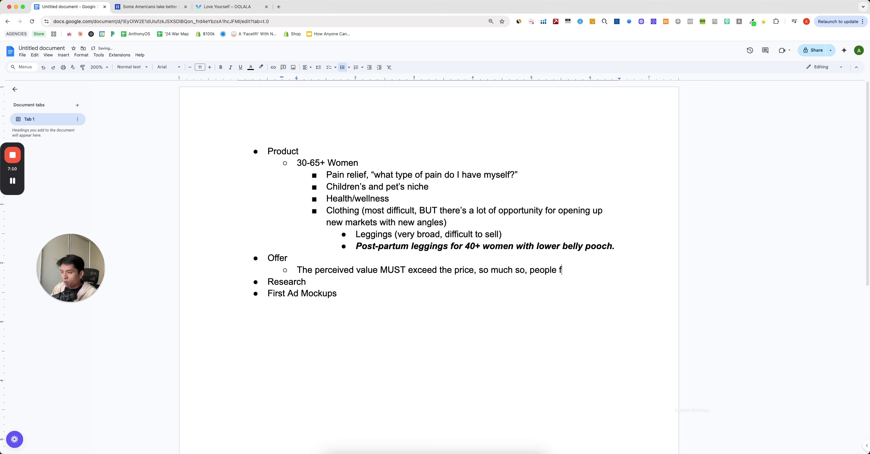
type("eel stupid saying no")
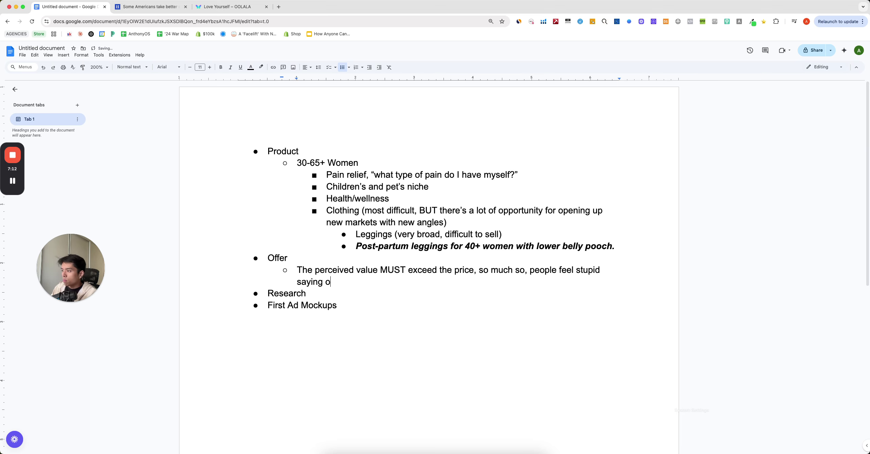
- Nest the bullet "When in doubt, copy your competitors 1-1, and make improvements" under the perceived value point, followed by an empty bullet
key("Return")
key("Tab")
type("W")
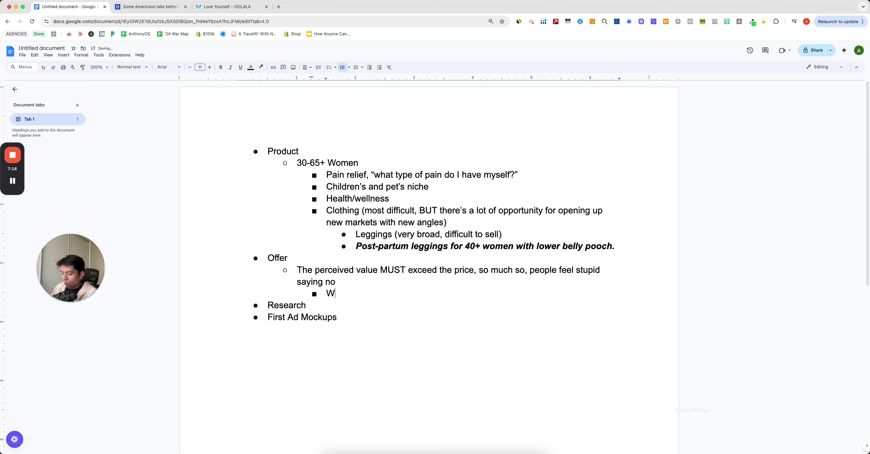
type("hen in doubt, copy your com")
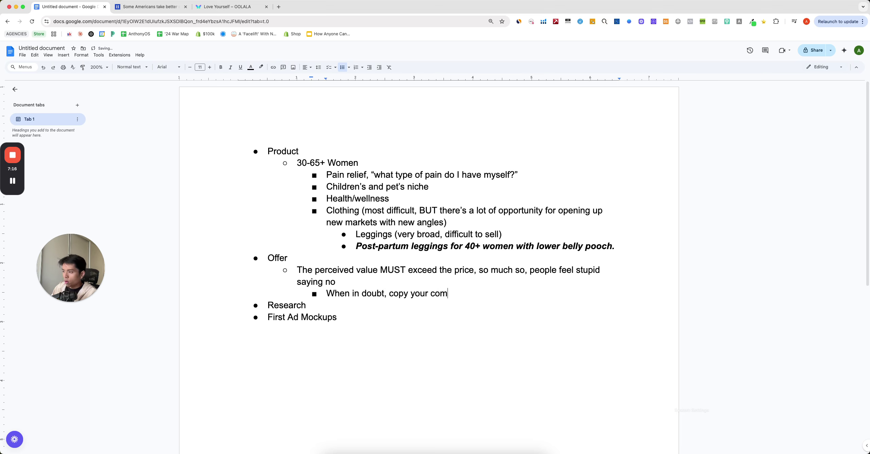
type("petitors 1-1, th")
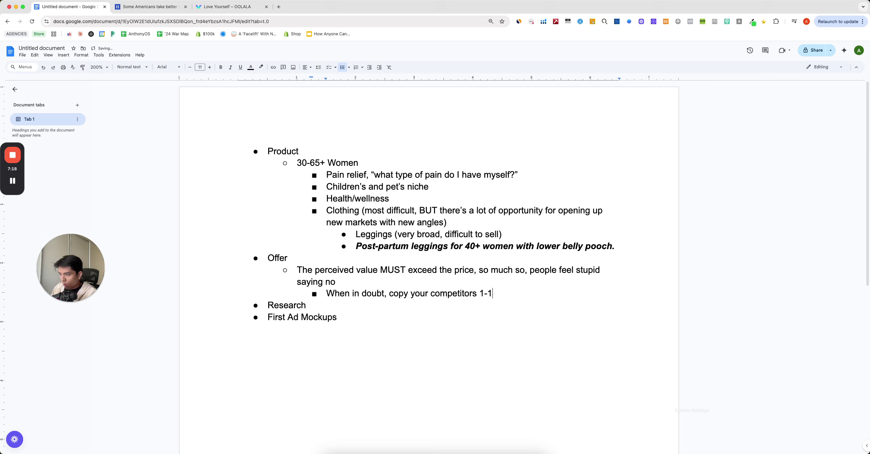
key("BackSpace")
key("BackSpace")
type("and make improvements")
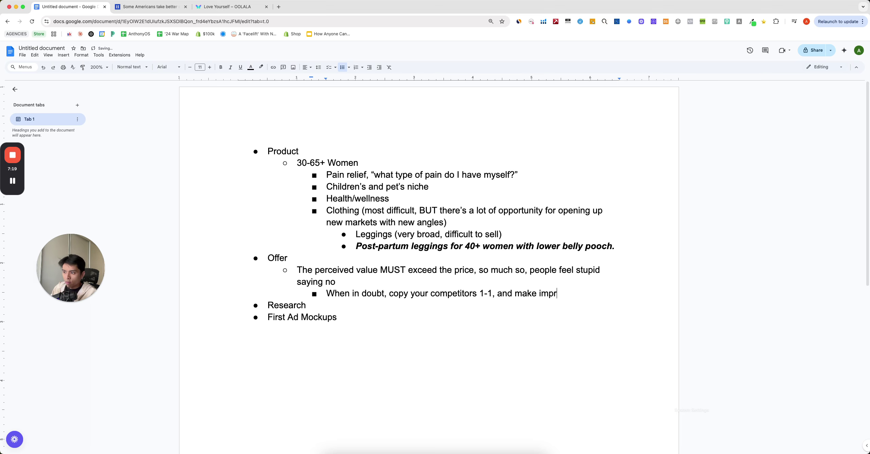
key("Return")
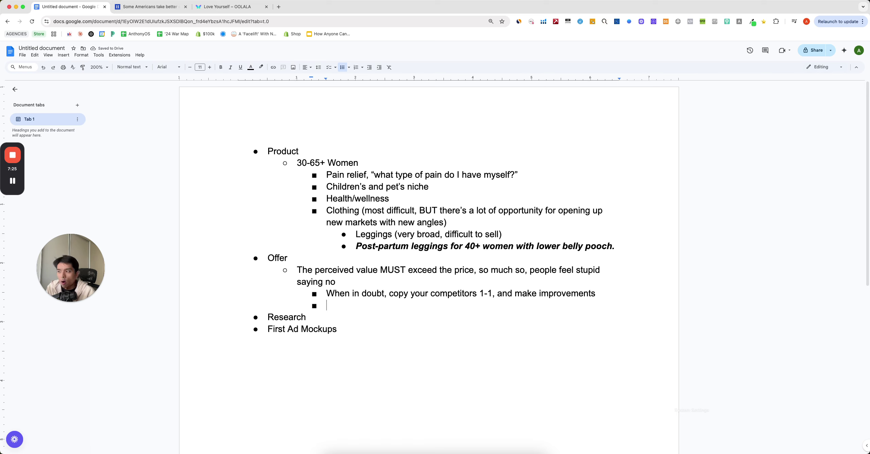
- Below the post-partum leggings line, add a bold, non-italic bullet at the "30-65+ Women" level reading "In research, we want to"
left_click(297, 169)
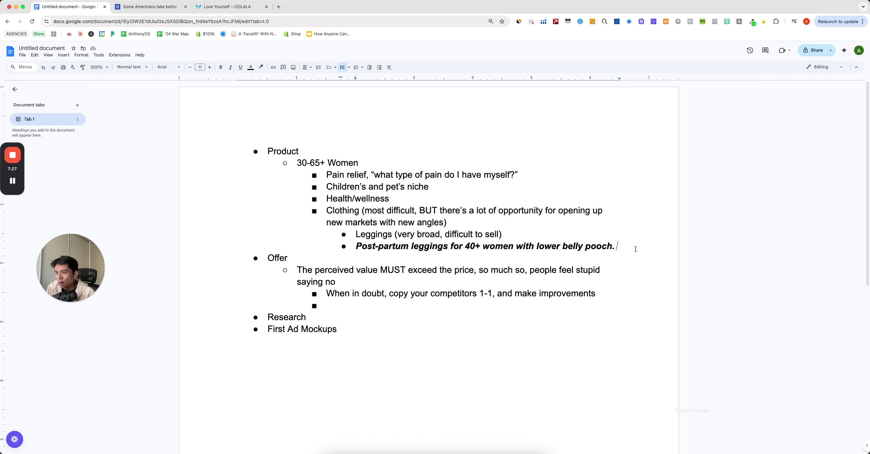
key("Return")
key("shift+Tab")
key("shift+Tab")
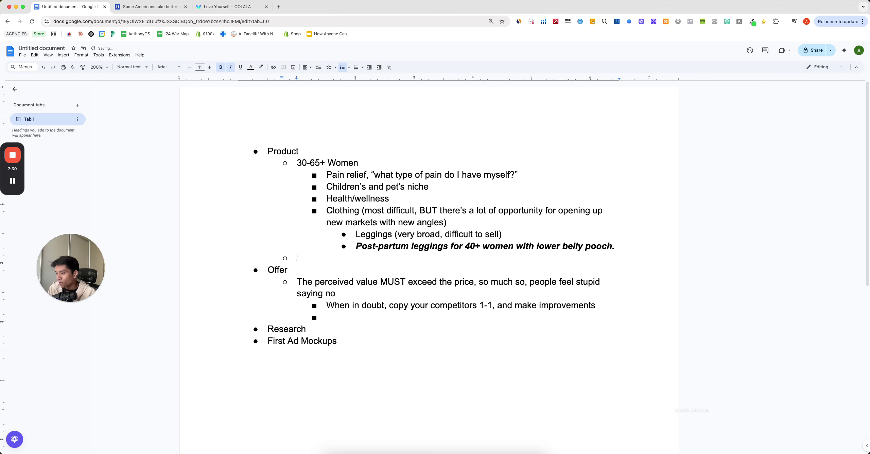
key("ctrl+i")
type("In resear")
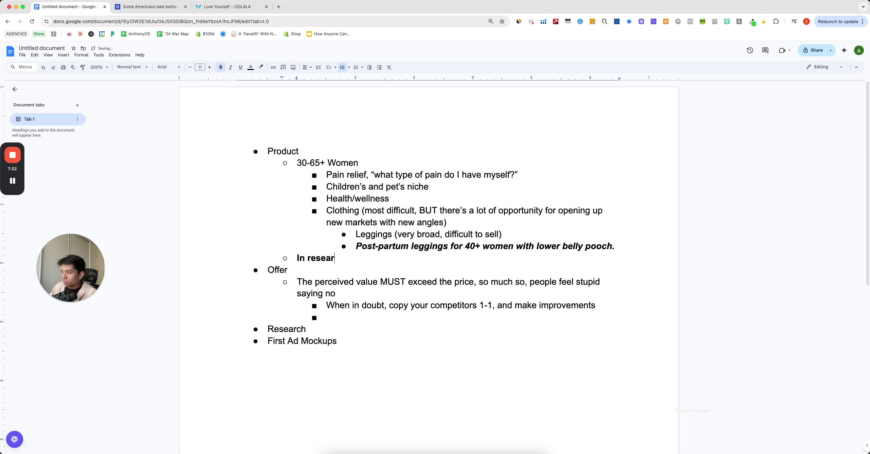
type("ch, we want to")
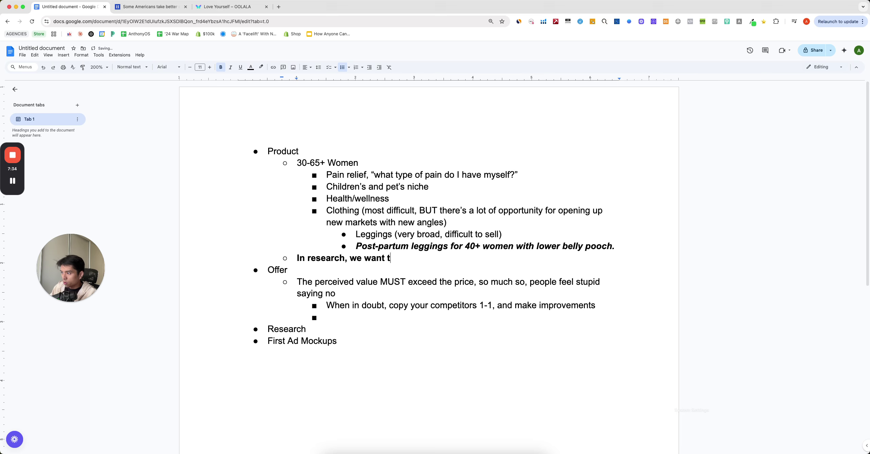
- Reword the bold research bullet under Product to "In research, it is CRITICAL that the product be already selling (min $300k/mo+)"
key("BackSpace")
key("BackSpace")
key("BackSpace")
key("BackSpace")
key("BackSpace")
key("BackSpace")
key("BackSpace")
key("BackSpace")
key("BackSpace")
key("BackSpace")
key("BackSpace")
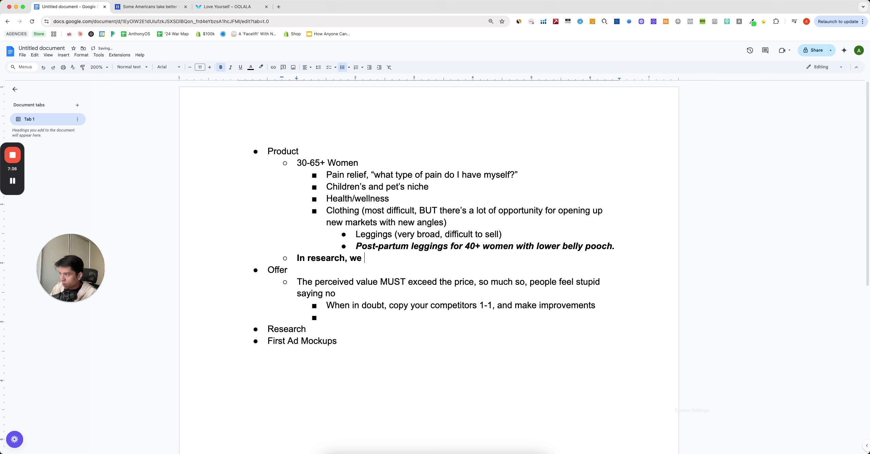
type("it is CRITICAL ")
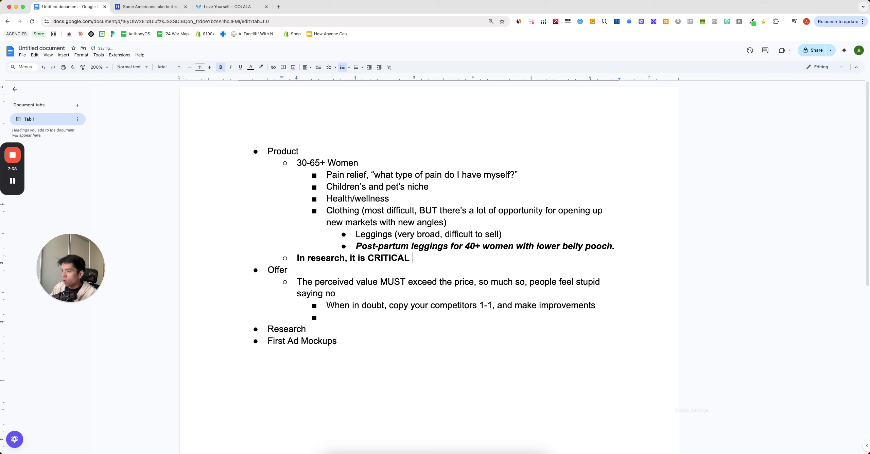
type("that the product ")
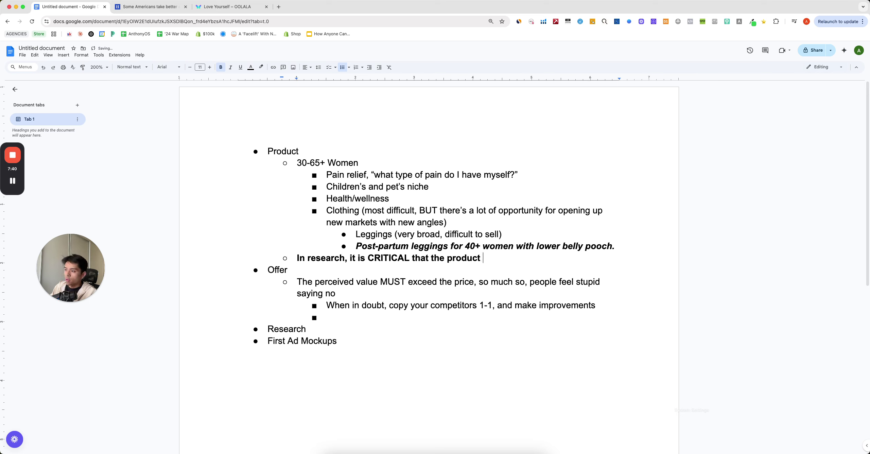
type("be already selling ")
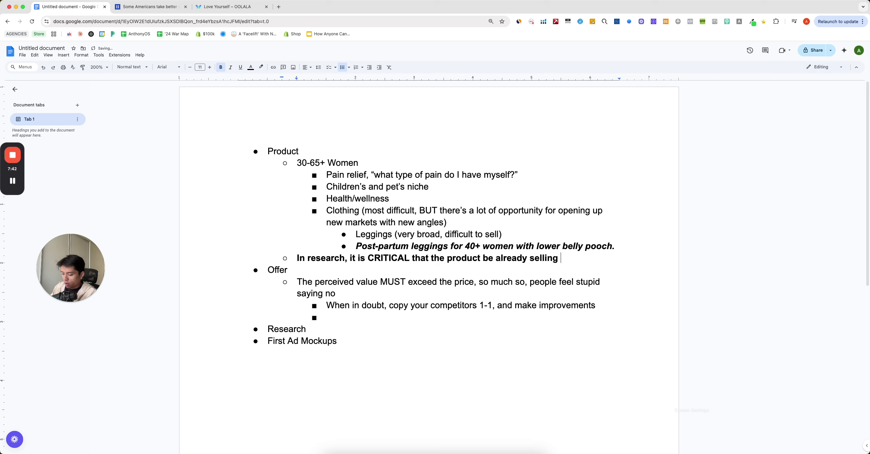
type("(min $300k/mo")
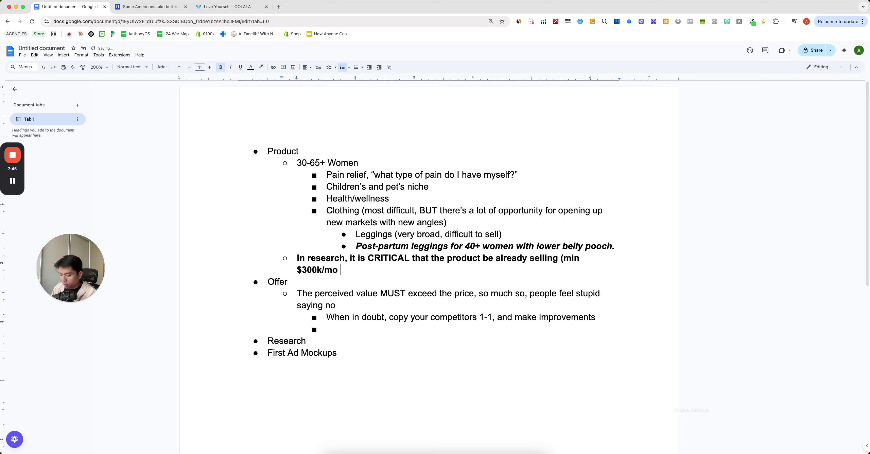
key("BackSpace")
type("+")
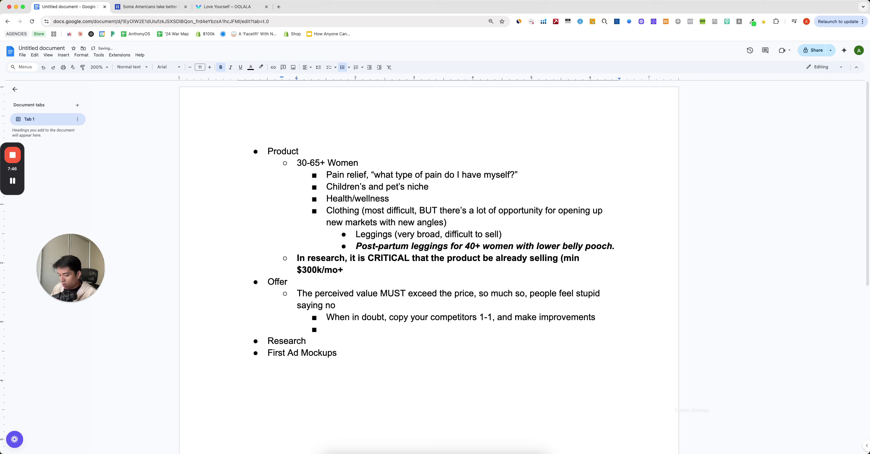
type(")")
- Nest a bold bullet under the research point reading "10% of that business is $30k/mo, at 30% profit, is $10k/mo profit"
key("Return")
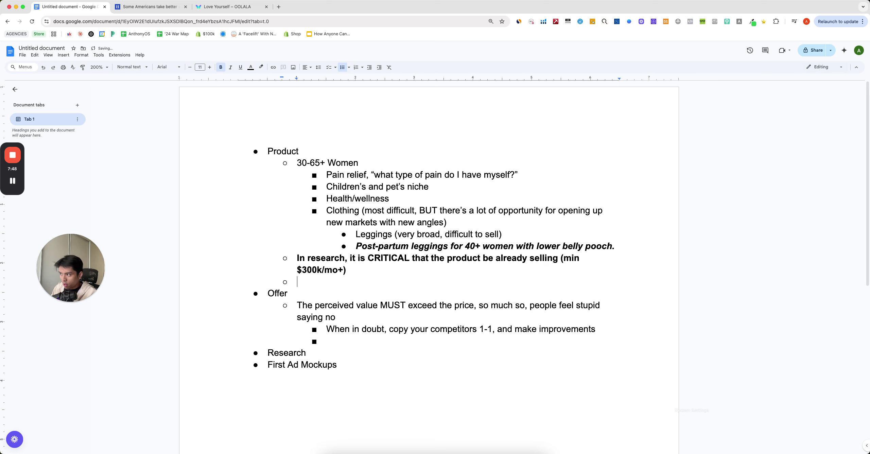
key("Tab")
type("10% of that business is $10")
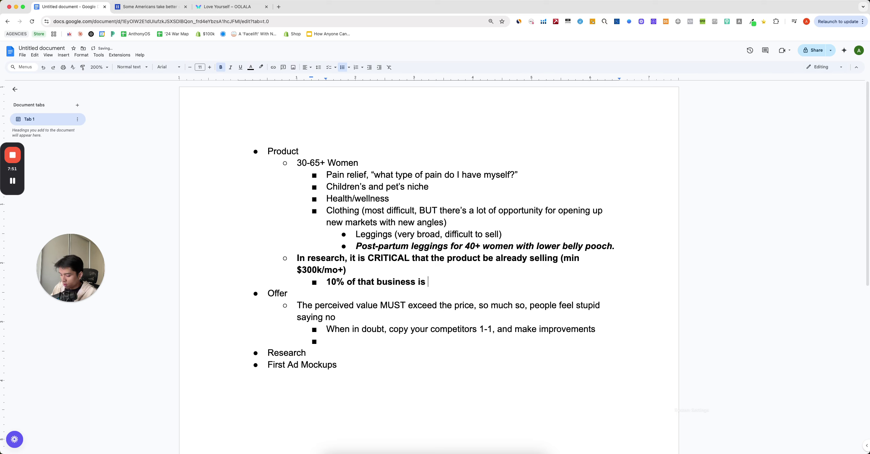
key("BackSpace")
key("BackSpace")
type("30k/")
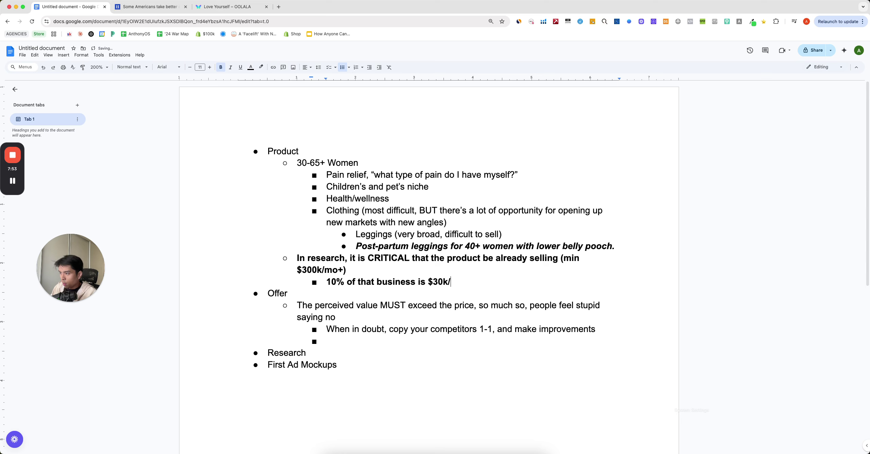
type("mo, at 30% profit,")
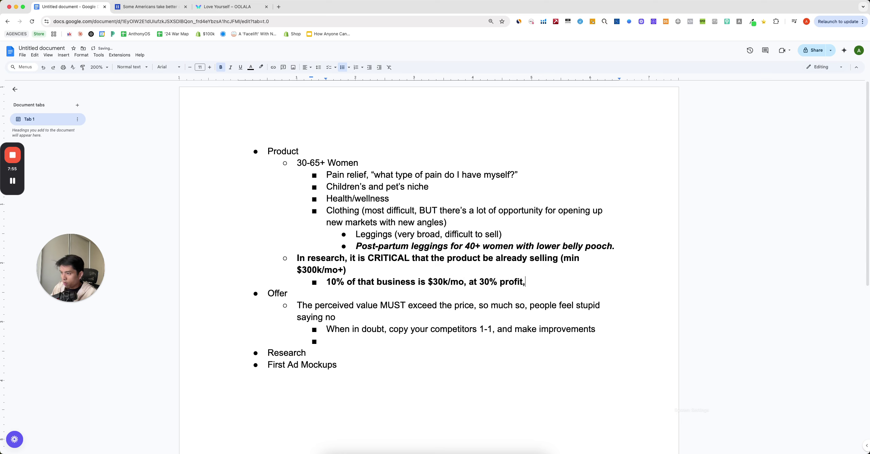
type(" is $10k/mo profit")
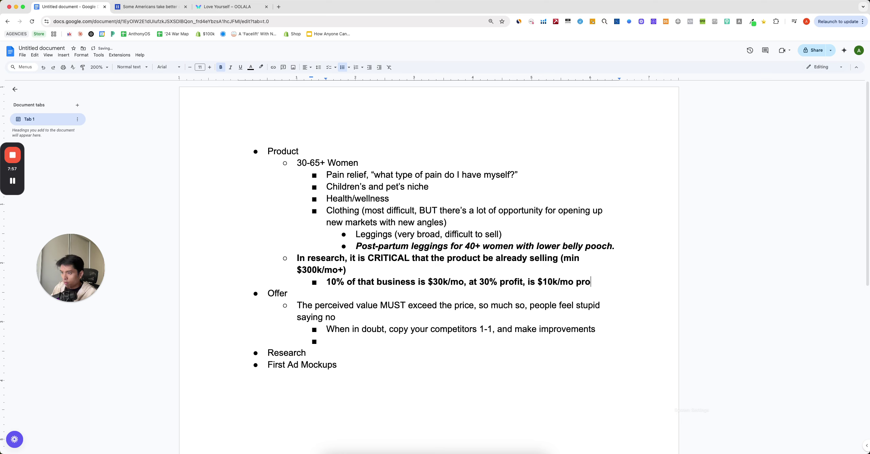
- In the 10% bullet, insert "net" before the final "profit" and "margin" after "30% profit"
left_click(576, 282)
type("net")
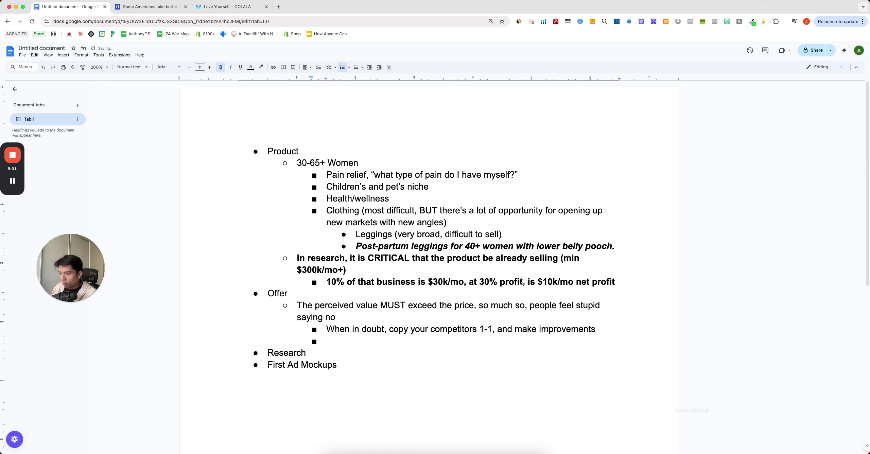
left_click(523, 282)
type("margin")
key("BackSpace")
left_click(443, 292)
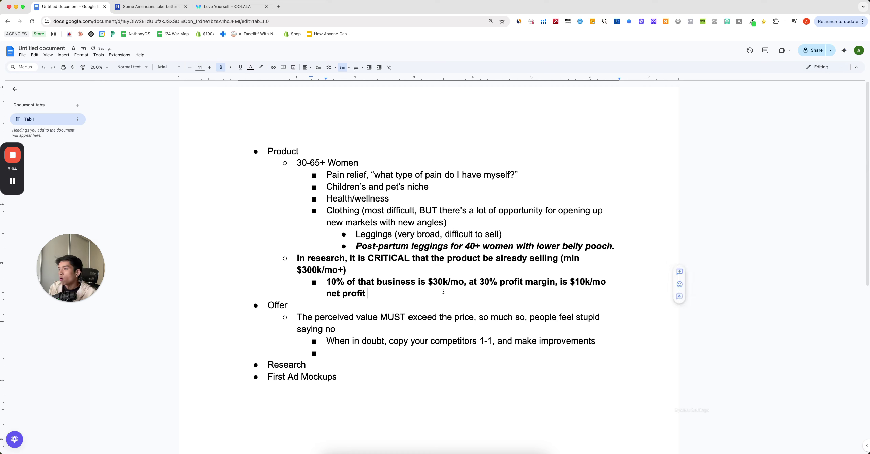
left_click_drag(445, 296, 338, 240)
left_click(338, 246)
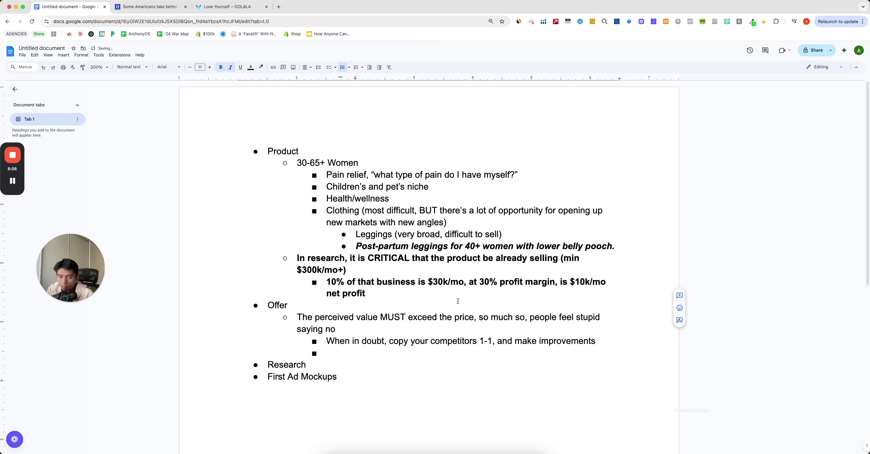
left_click(457, 302)
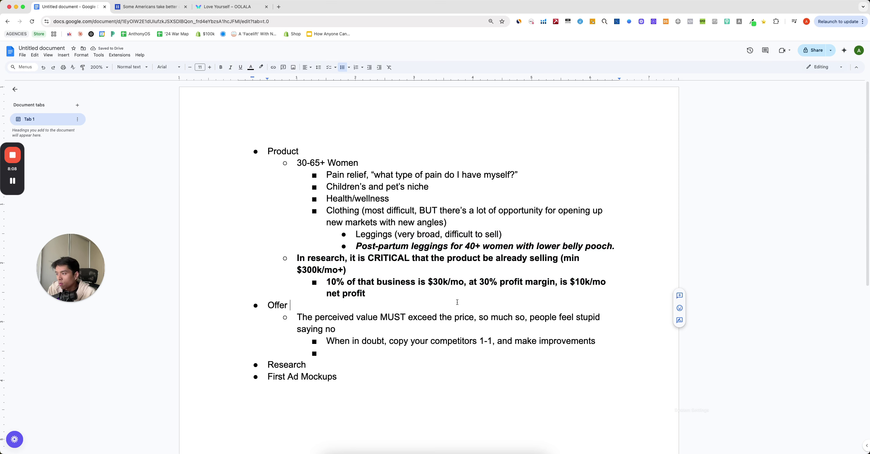
- Place the cursor in the empty bullet under Offer, and open revengebody.co's buy-1-get-1-free collection in a new browser tab
left_click(410, 353)
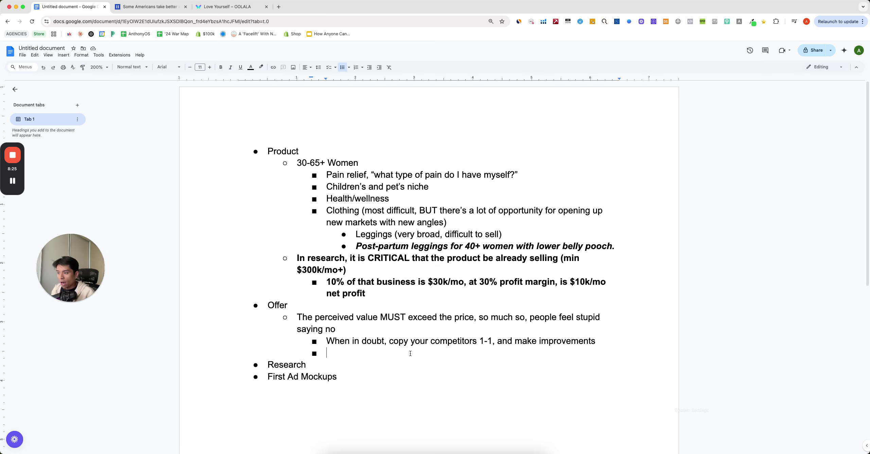
left_click(279, 7)
type("revant optic")
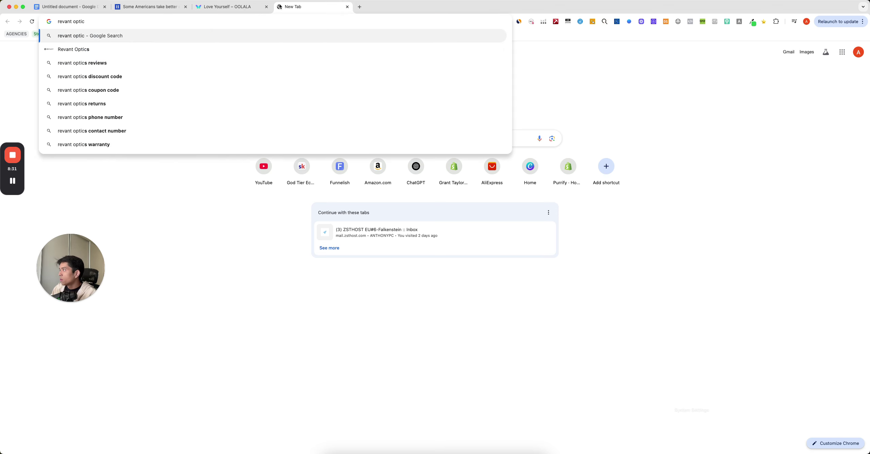
key("super+a")
type("reven")
key("Return")
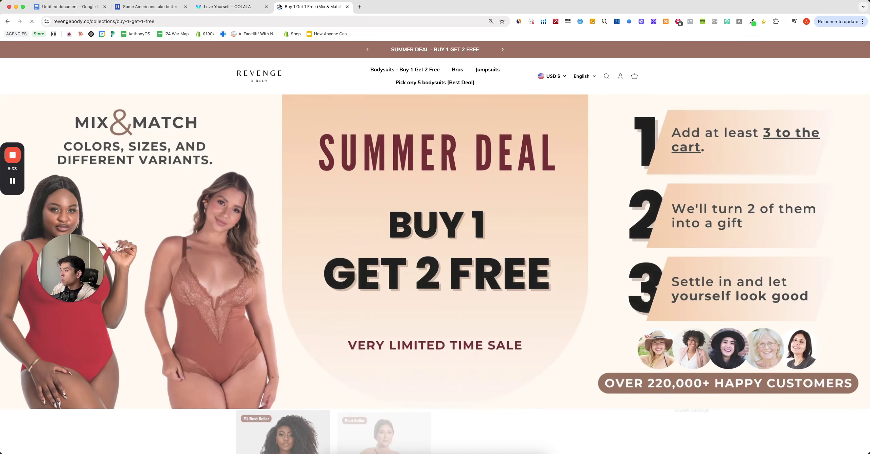
- Open the Snatched Bodysuit product page and examine its Buy 1 Get 2 Free bundle, prices and Silicon Nipple Covers add-on
scroll(327, 204, "down", 3)
left_click(300, 329)
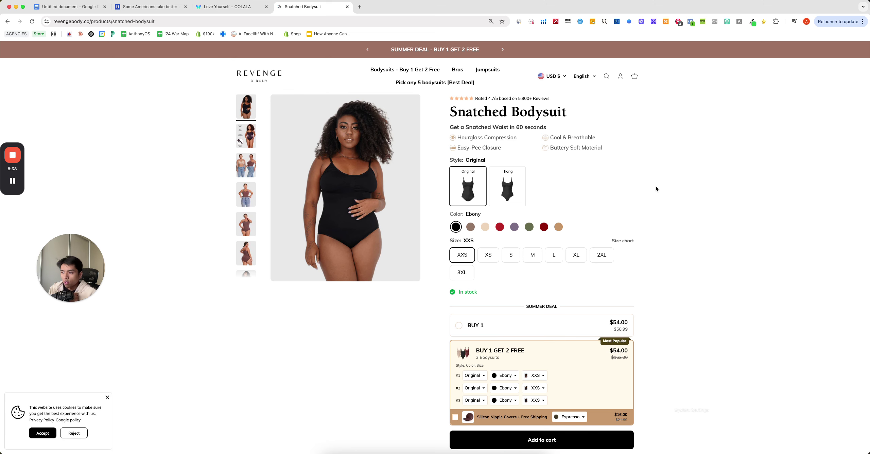
scroll(677, 156, "down", 2)
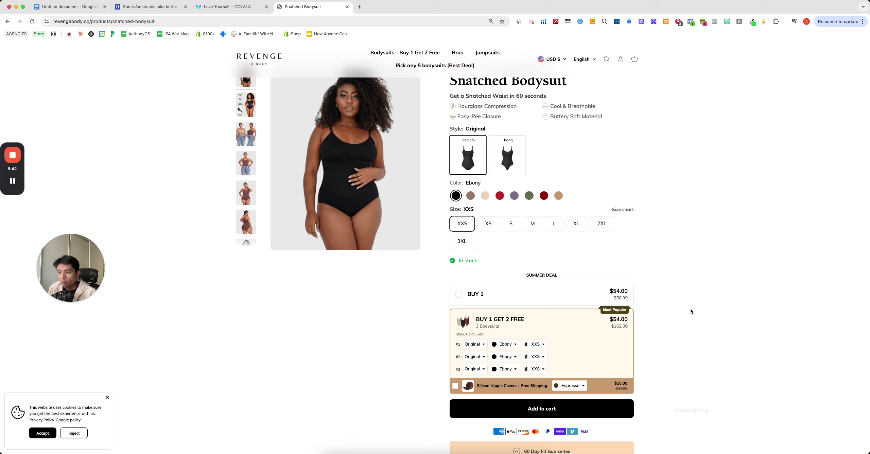
scroll(690, 308, "up", 2)
scroll(593, 371, "down", 5)
left_click(455, 300)
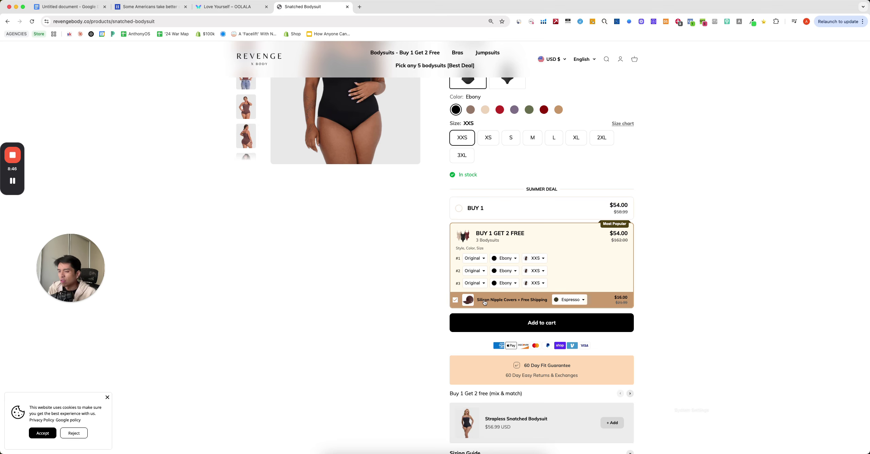
left_click(455, 299)
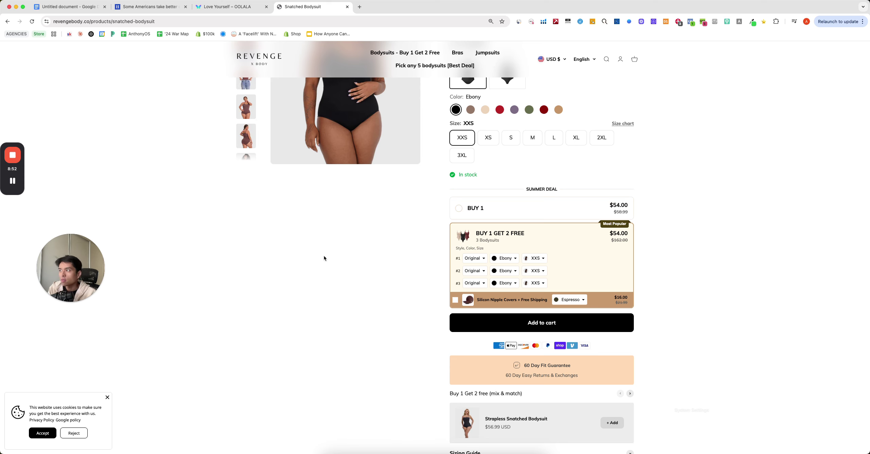
scroll(324, 255, "up", 5)
scroll(282, 245, "down", 3)
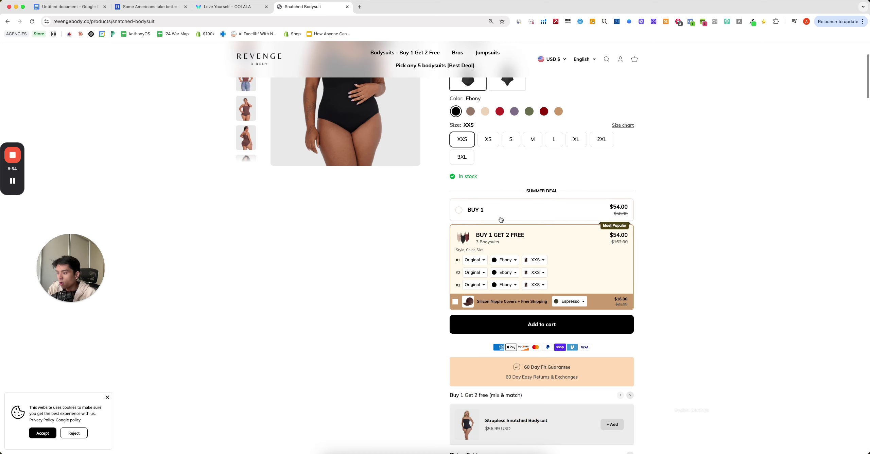
- Return to the outline document and fill the empty Offer bullet with "Keep it simple, if it's working for them, it will work for you"
left_click(69, 6)
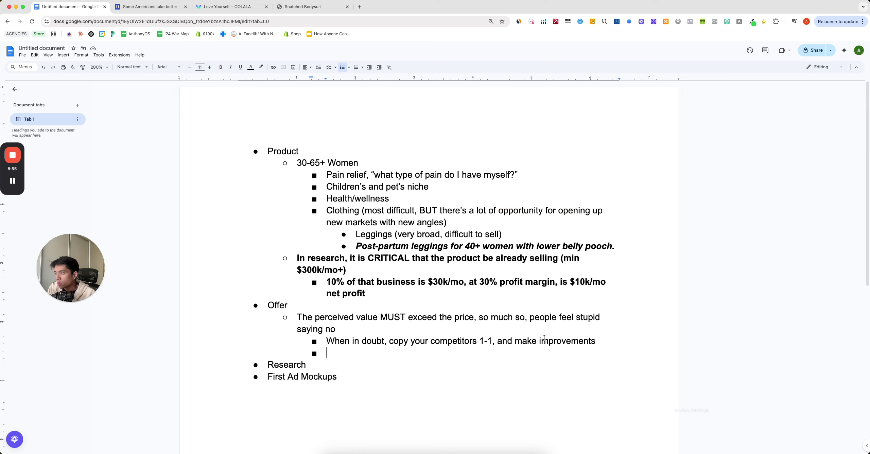
type("Keep it")
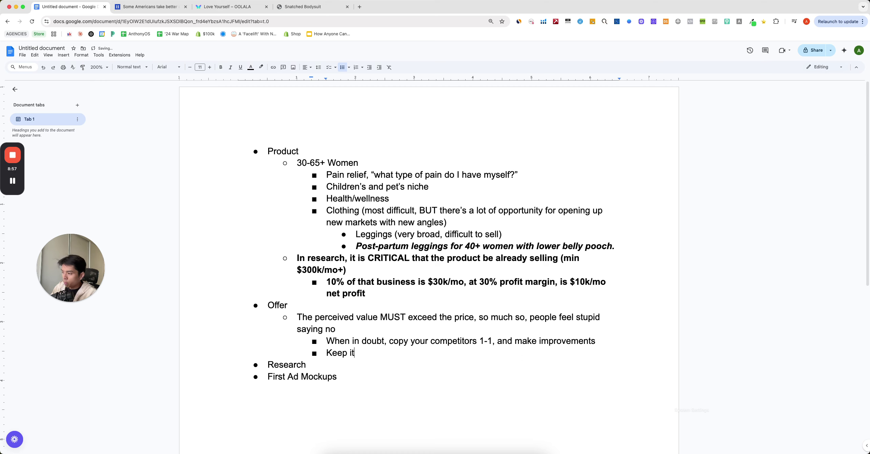
type(" simple, if it's working for them,")
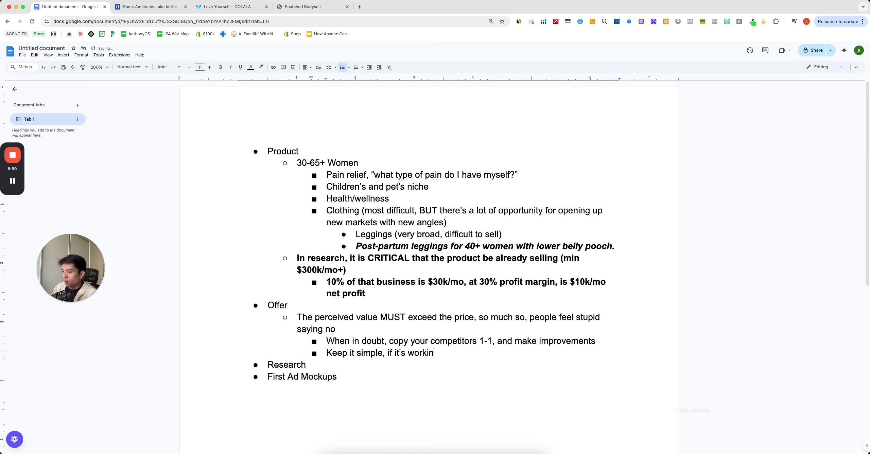
type(" th")
key("BackSpace")
key("BackSpace")
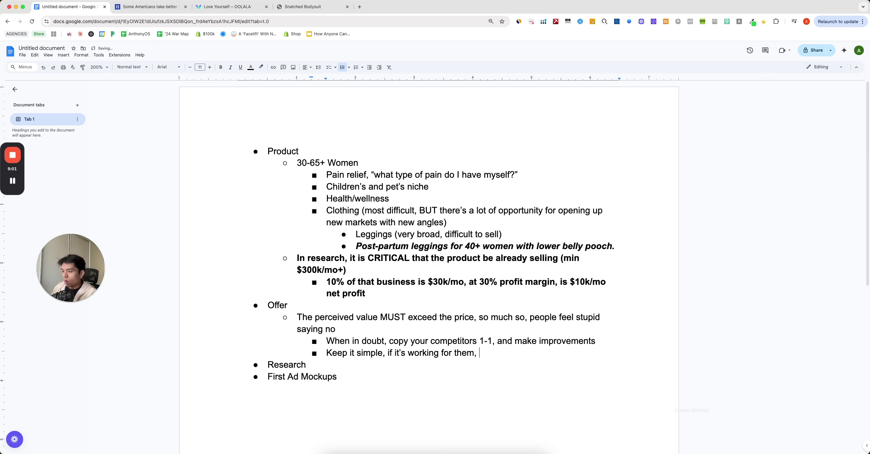
type("it will work for you")
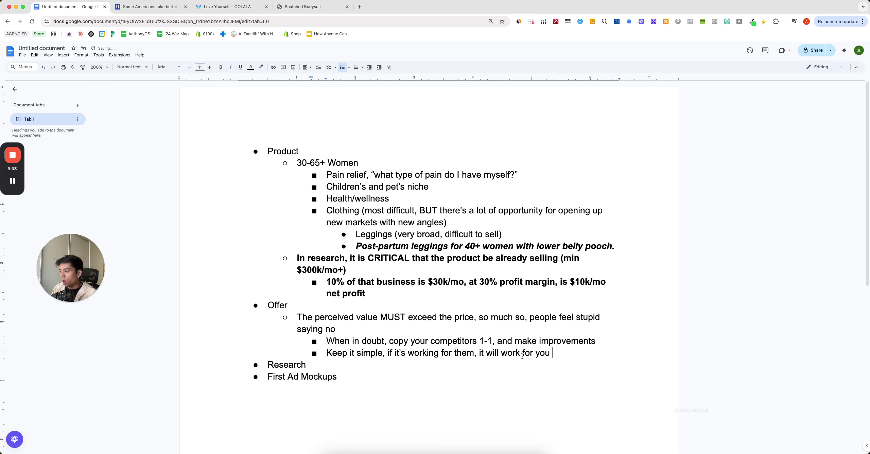
left_click_drag(553, 352, 265, 315)
left_click(569, 355)
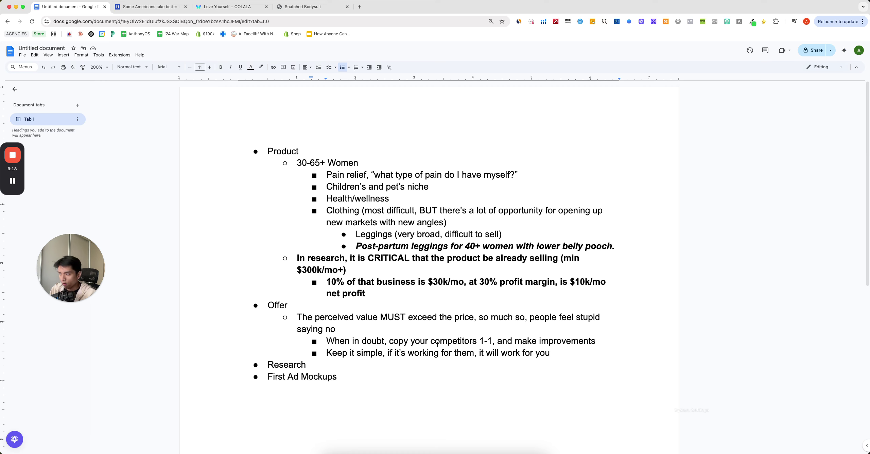
- Make the Product and Offer headings in the outline bold and underlined
double_click(275, 305)
key("ctrl+b")
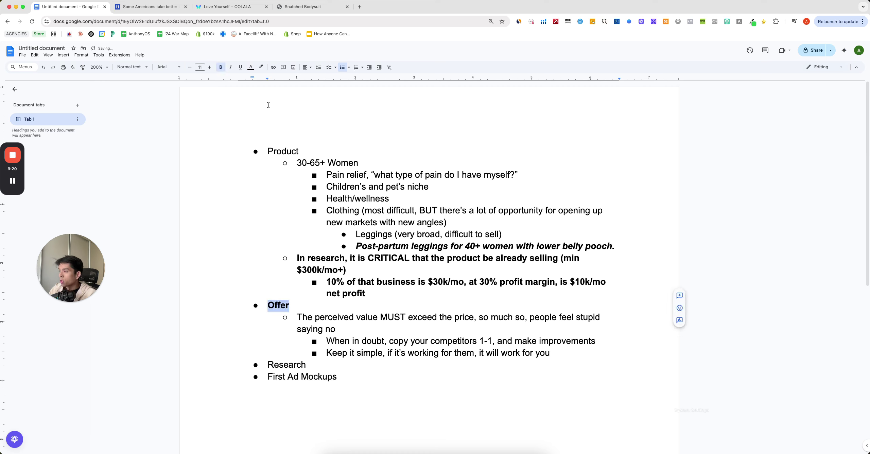
left_click(283, 152)
double_click(283, 152)
key("ctrl+b")
scroll(287, 204, "down", 2)
scroll(290, 238, "up", 2)
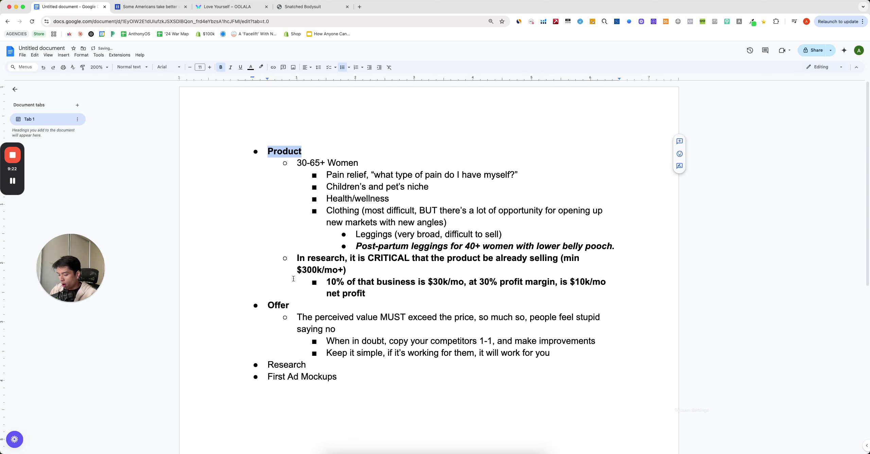
key("ctrl+u")
double_click(277, 305)
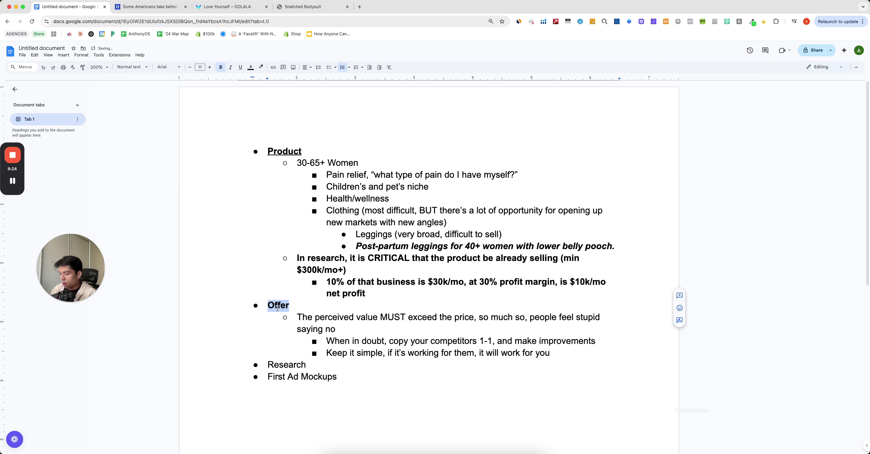
key("ctrl+u")
- Add a sub-bullet under Research that starts with "To understand, for our one specific customer avatar,"
left_click(315, 366)
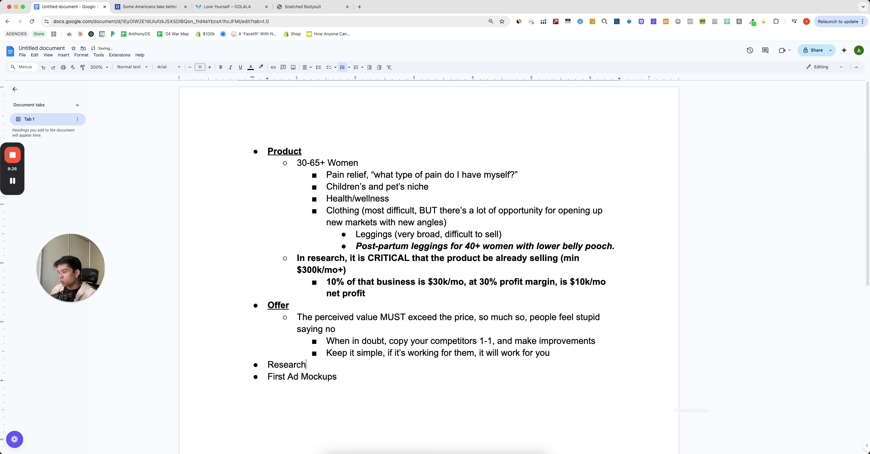
key("Return")
key("Tab")
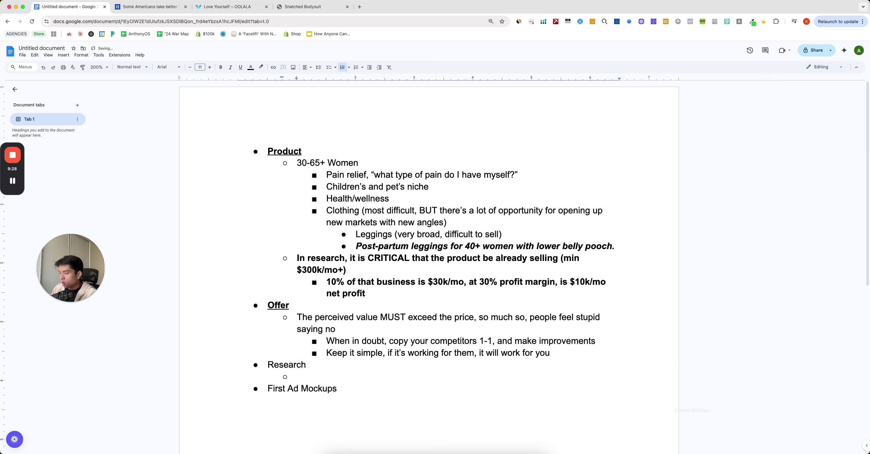
type("To une")
type("erstand")
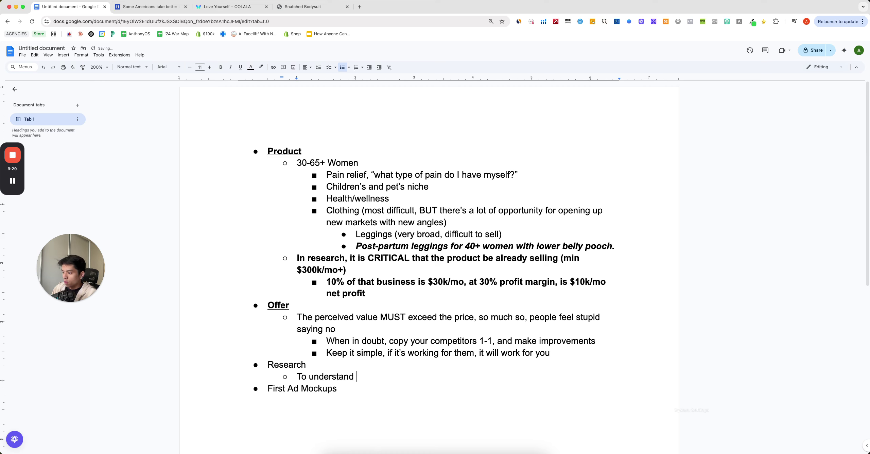
type(", for our one specific sut")
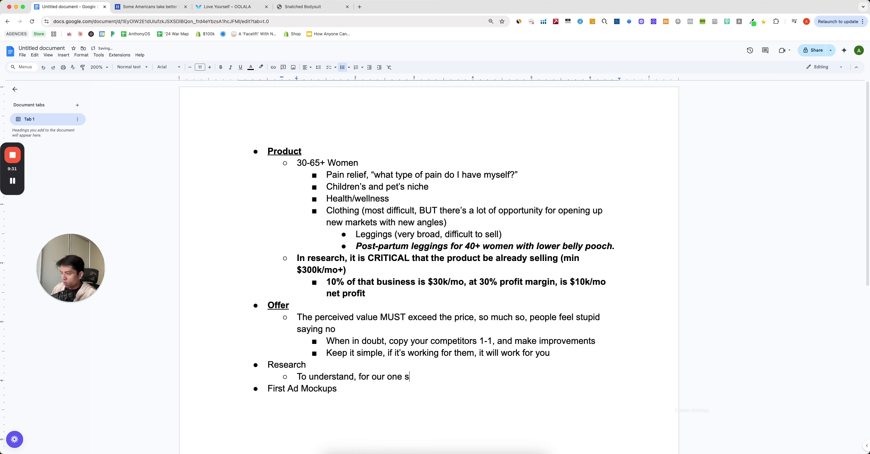
key("BackSpace")
key("BackSpace")
key("BackSpace")
type("custo")
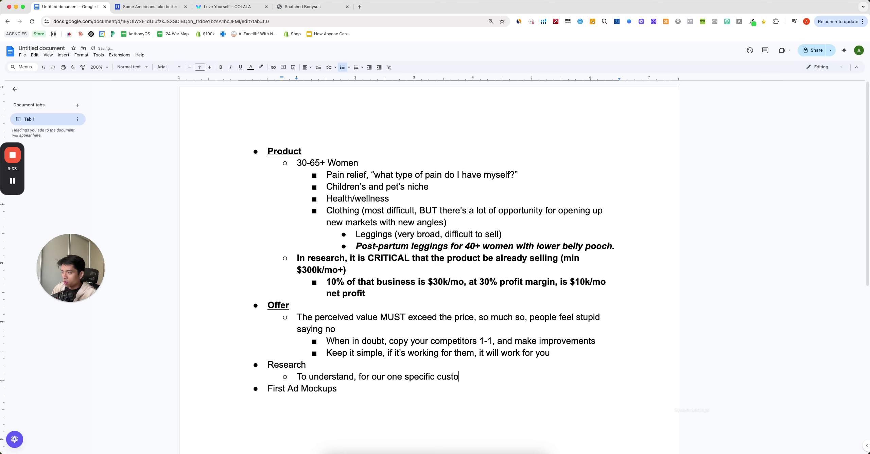
type("mer avatar, ex")
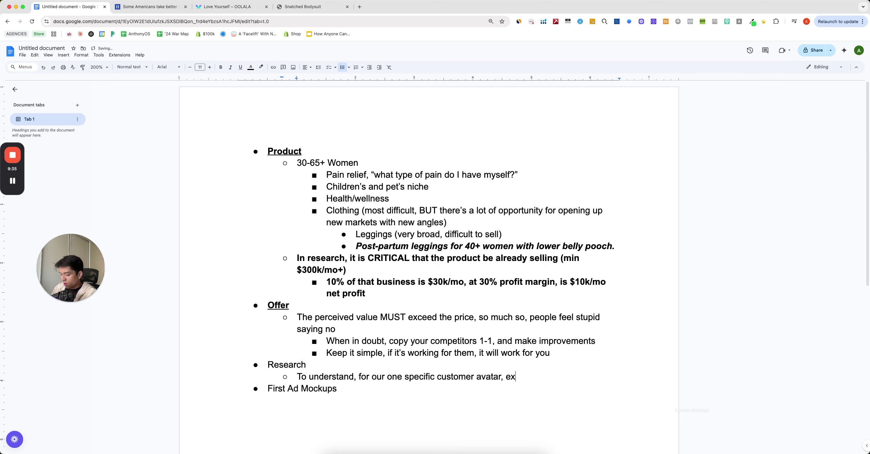
- Continue the Research sub-bullet with "exactly what their problems, pain points, insecurities, fears, and desired outcomes are,"
type("actly what their proble")
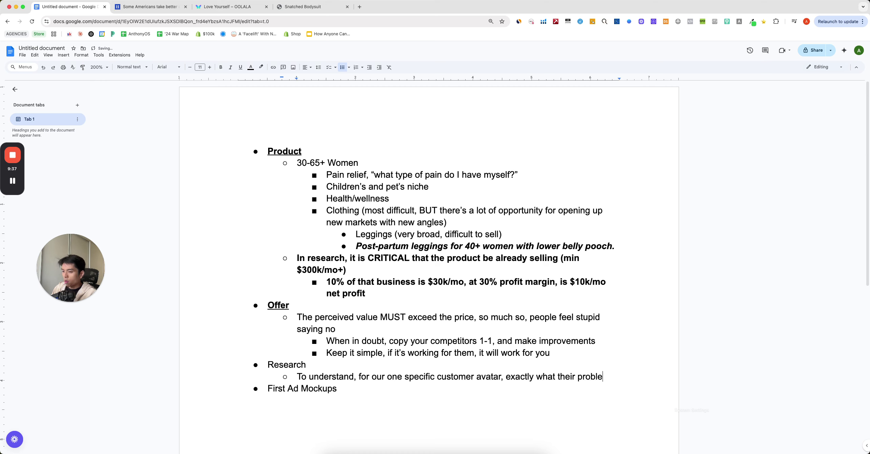
type("ms, pain points, i")
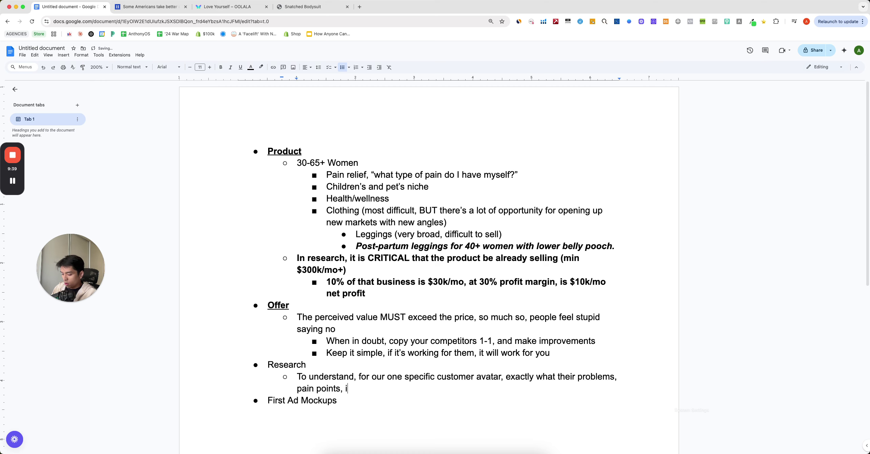
type("nsecurities, fears, ")
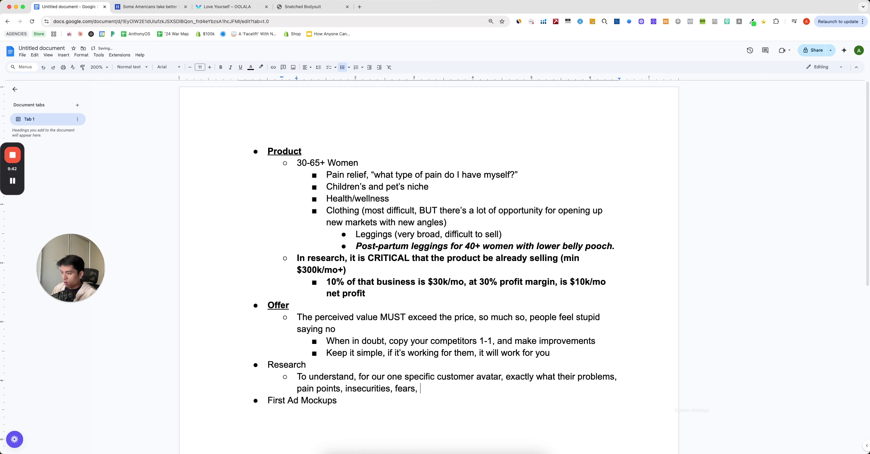
type("and desire")
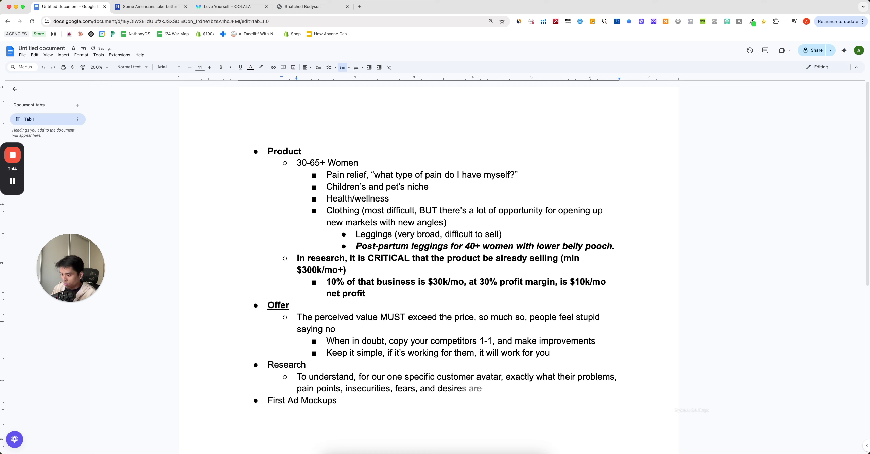
type("d outcomes are, that ")
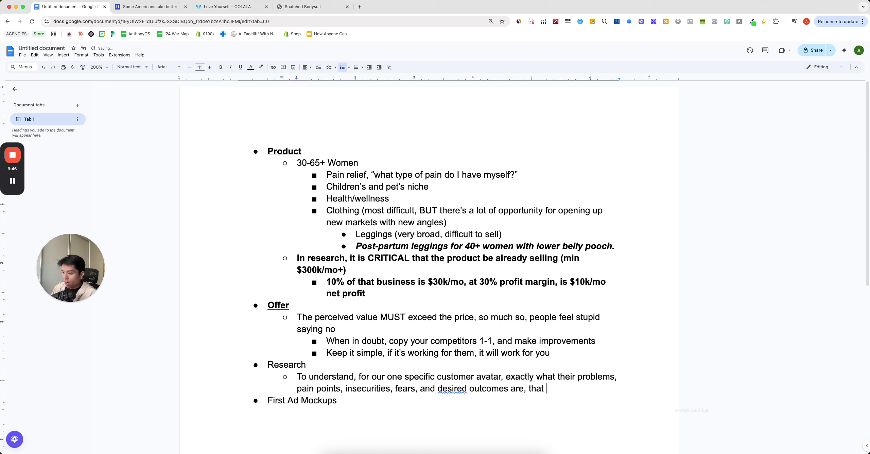
- Finish the Research sub-bullet with "that could be solved/fulfilled by buying our product." and start an empty bullet below it
type("could be solved ")
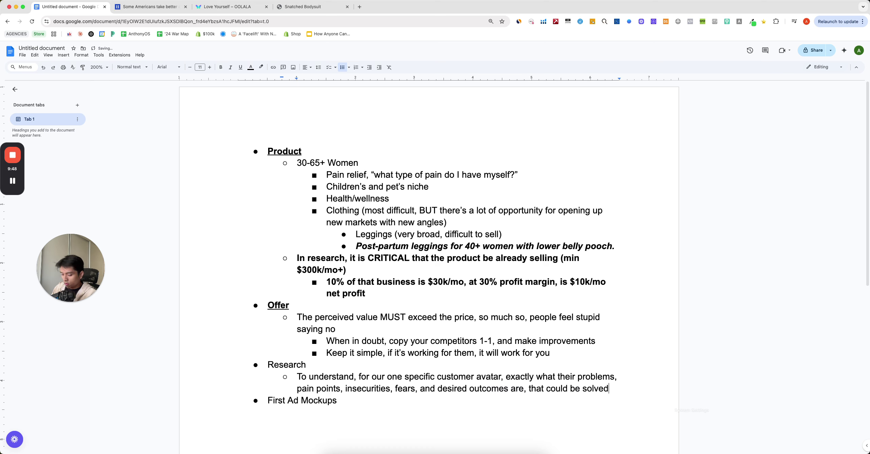
type("/fulfilled by buying ou")
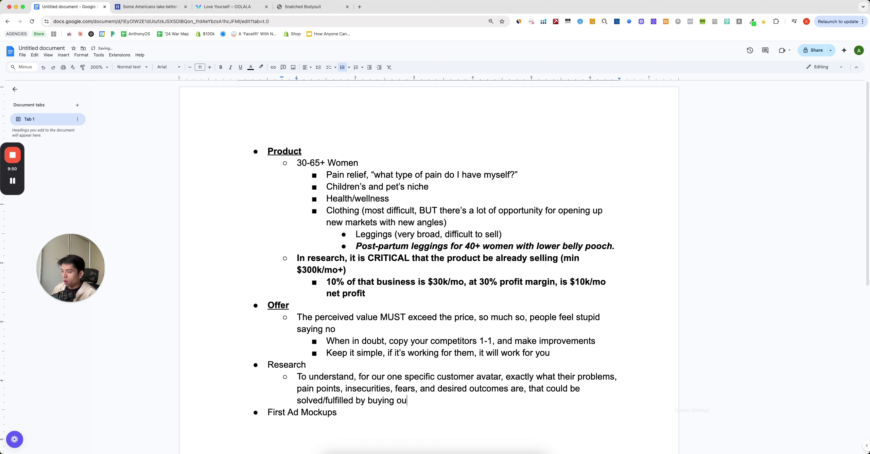
type("rt pro")
key("BackSpace")
key("BackSpace")
key("BackSpace")
key("BackSpace")
key("BackSpace")
type("produc")
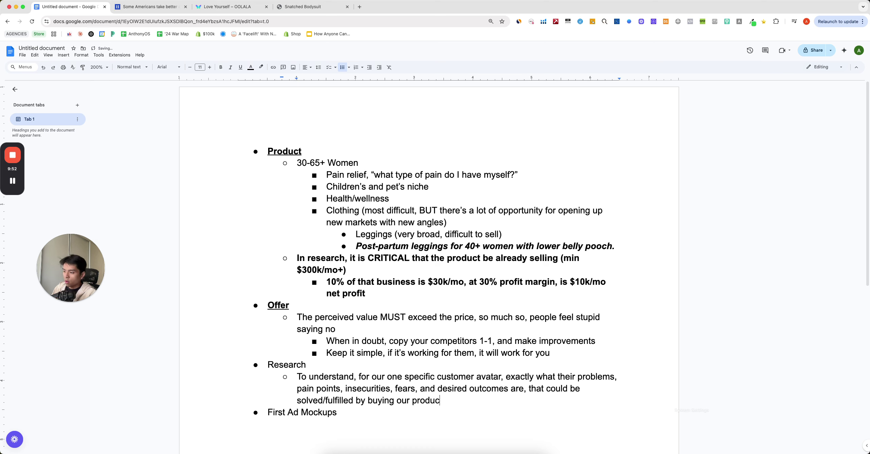
type("t.")
key("Return")
- Make the phrase "one specific customer avatar" in the Research sub-bullet bold and underlined
scroll(325, 337, "down", 3)
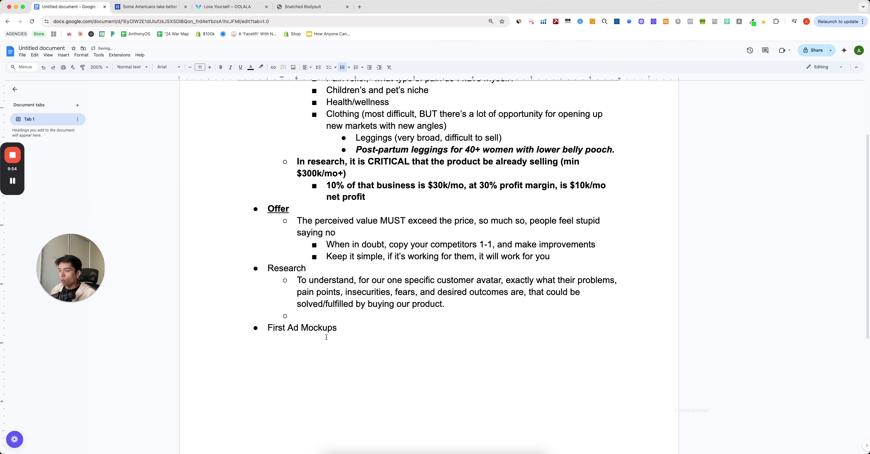
left_click_drag(387, 280, 501, 280)
key("super+b")
key("super+u")
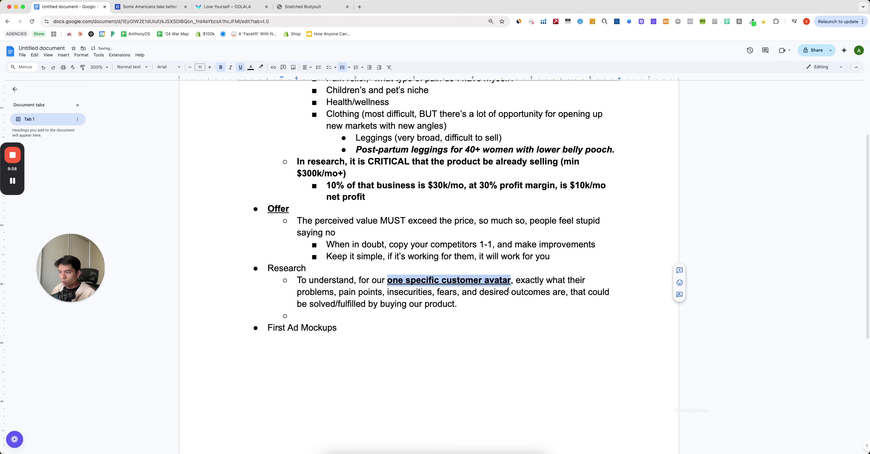
left_click(473, 330)
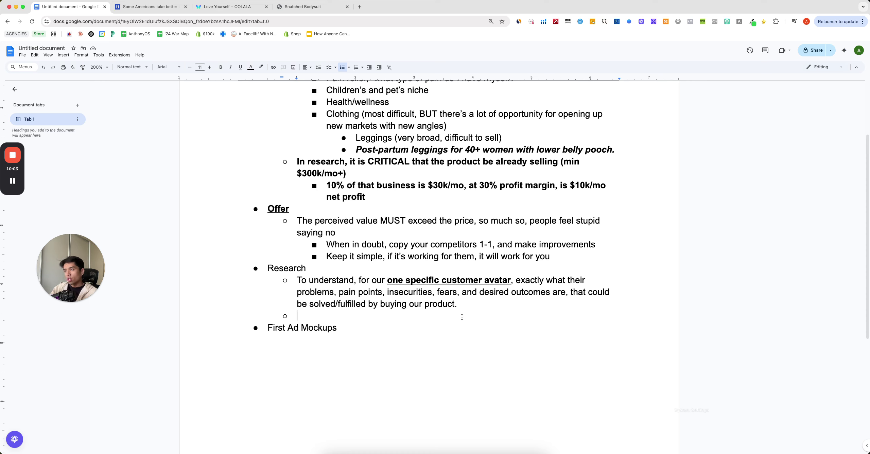
left_click_drag(352, 145, 511, 147)
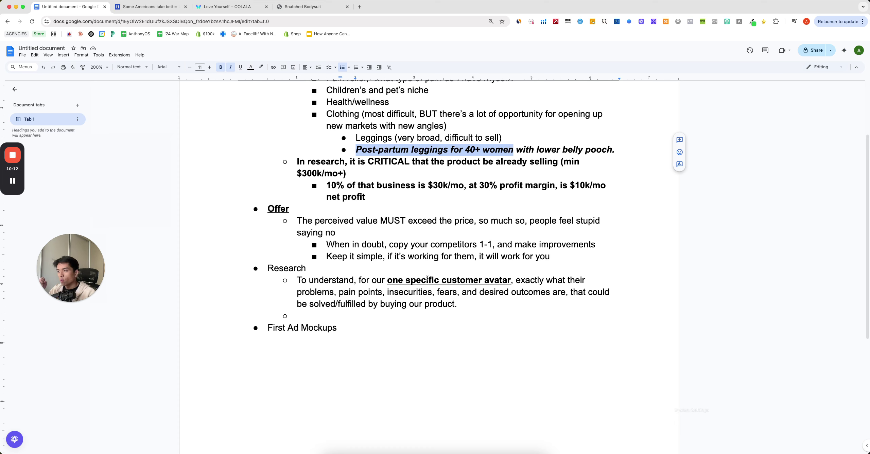
- Indent the empty Research bullet one level and enter "Allow us to generate new, interesting, and unique angles that leverage"
left_click(416, 311)
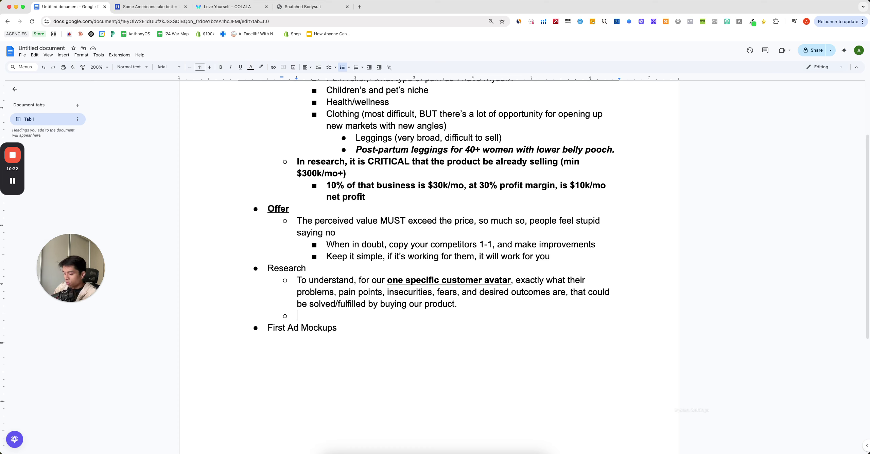
key("Tab")
type("Allowu")
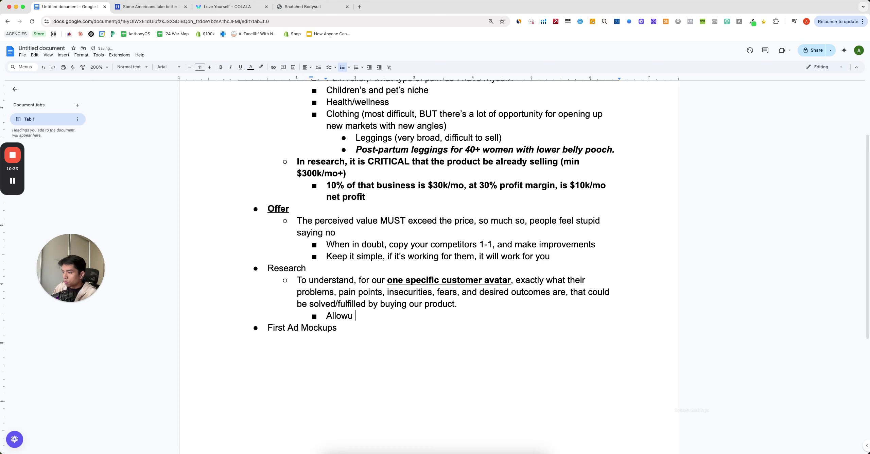
key("BackSpace")
key("BackSpace")
type("us to generate")
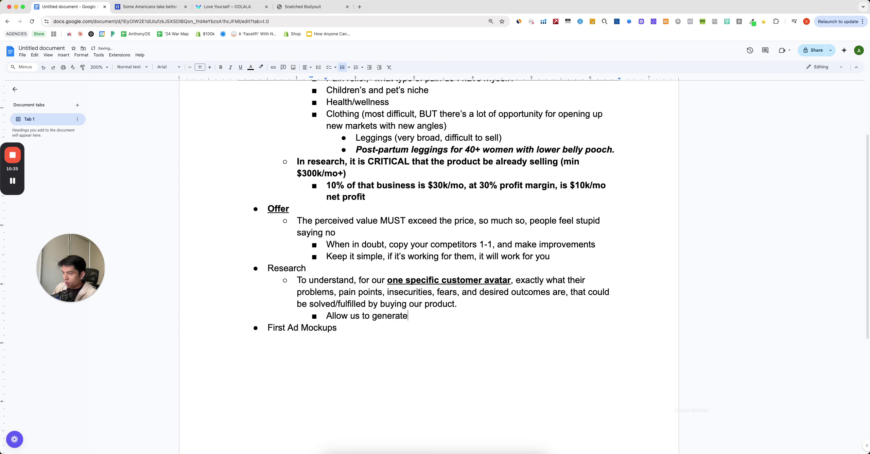
type(" new, interesting")
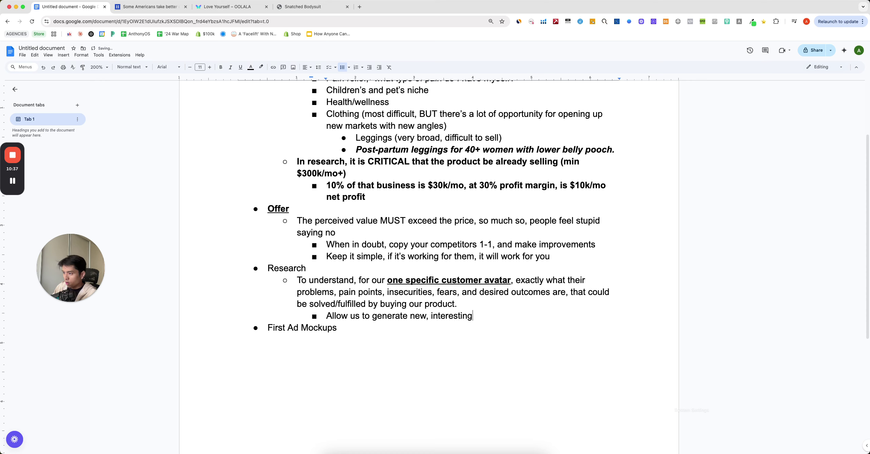
type(", and unique angle")
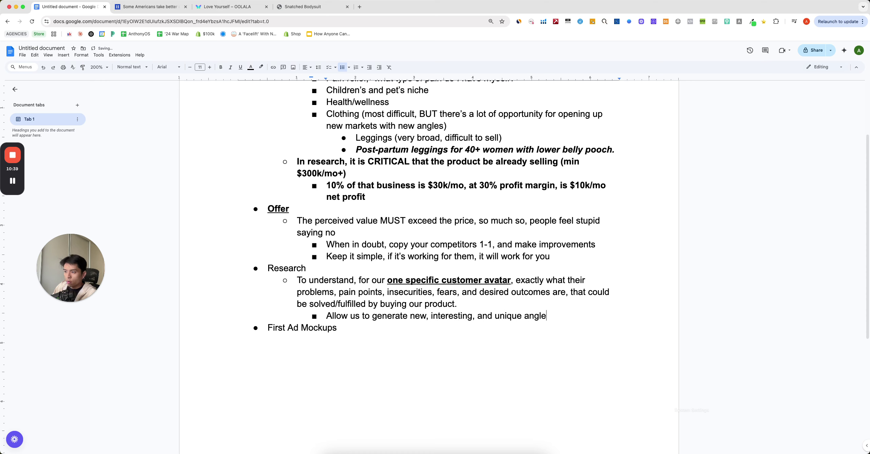
type("s that leverage o")
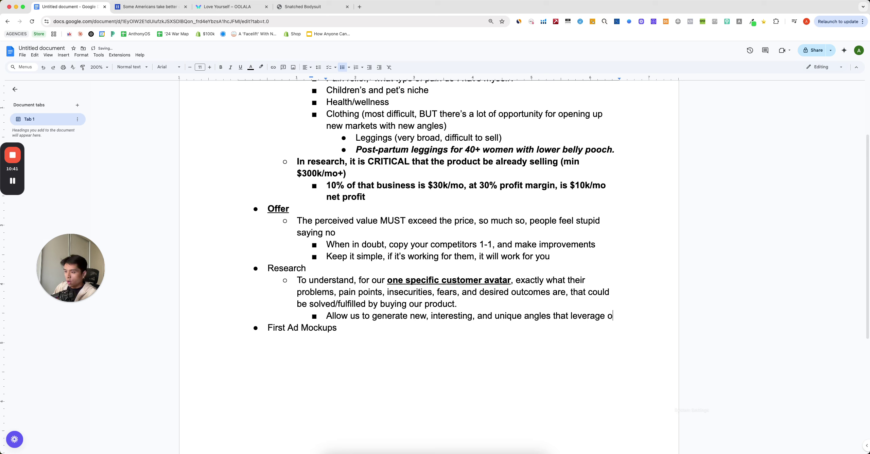
- Continue the nested Research bullet with "our customer's own pains, fears, frustrations (in their own words),"
type("ur customer's own ")
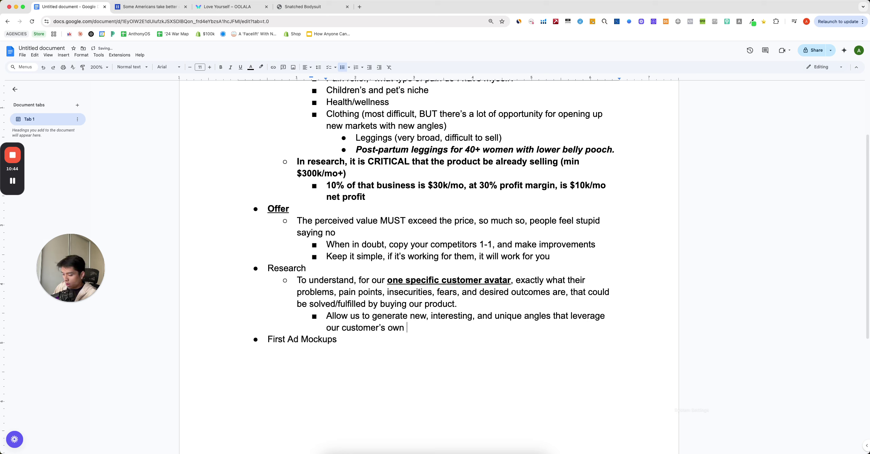
type("pains,")
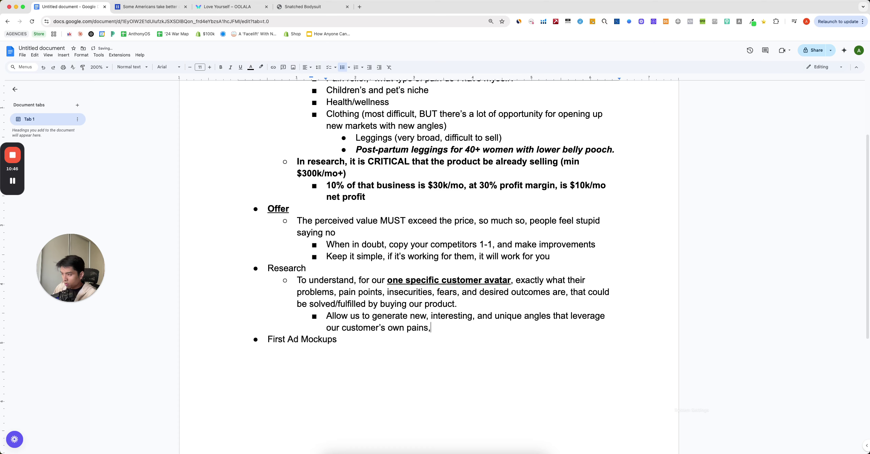
type(" fears, frustrations (int")
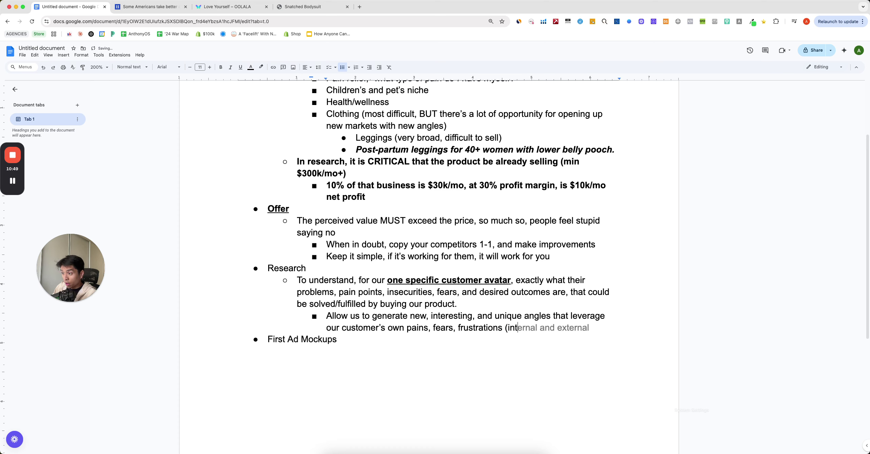
key("BackSpace")
type("thei")
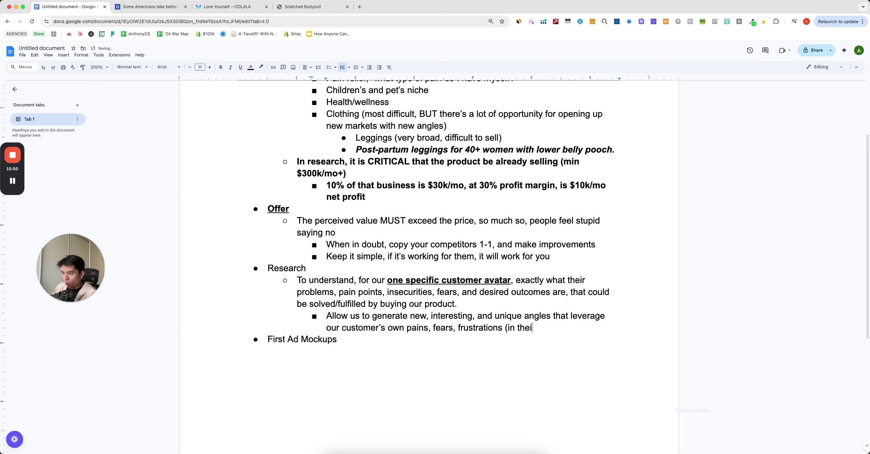
type("r own words), ")
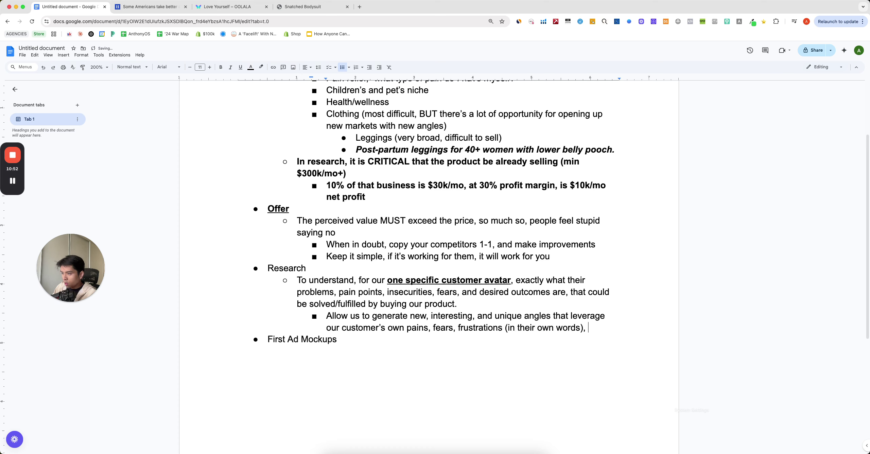
- Extend the nested Research bullet with "and allows us to uniquely position the product as something"
type("and allows uts ut ou")
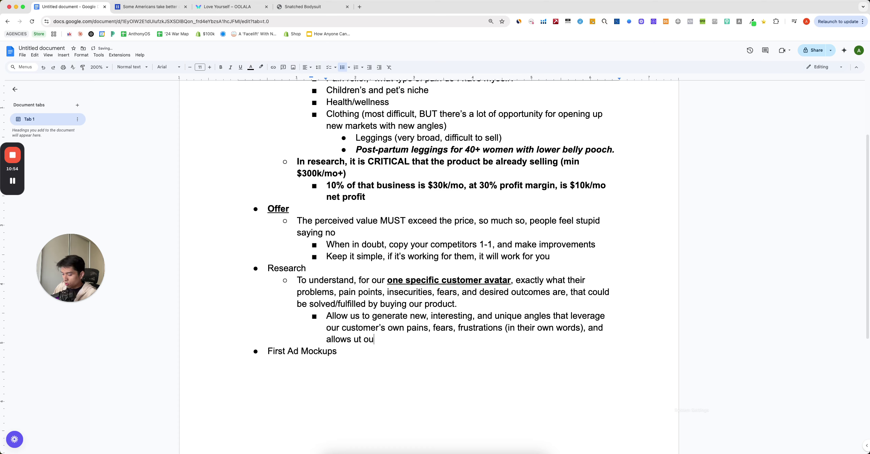
key("BackSpace")
key("BackSpace")
key("BackSpace")
type("s ")
type("to uni")
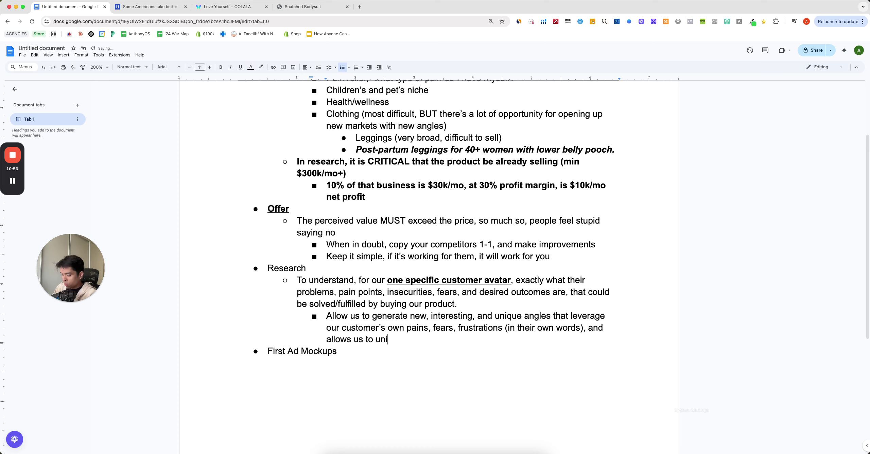
type("quely position the pro")
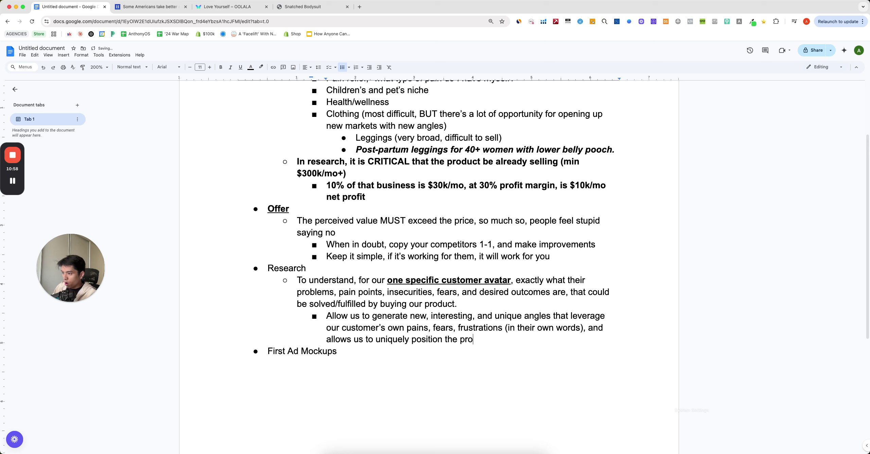
type("duct as something")
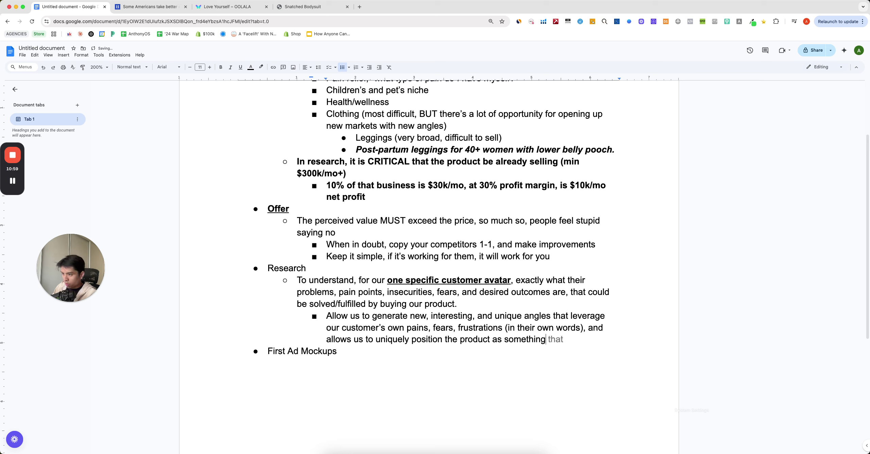
- Finish the nested Research bullet with the bold italic words "better or different than our competitors)."
key("ctrl+i")
key("ctrl+b")
type("better than")
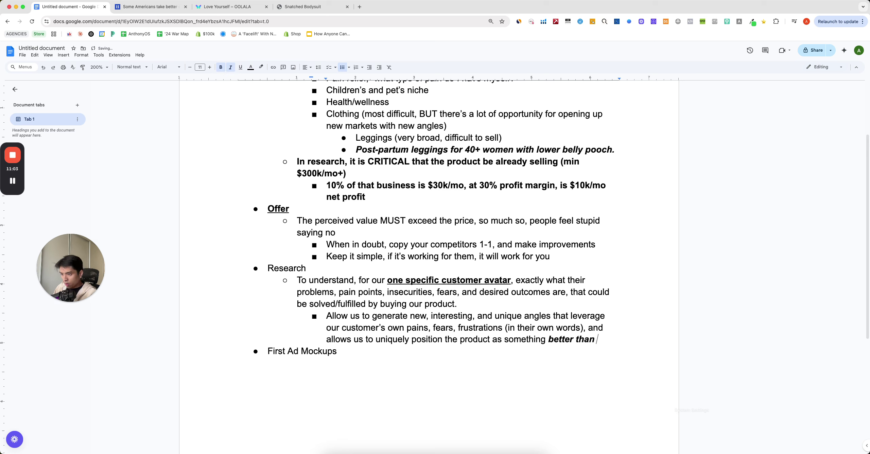
key("BackSpace")
key("BackSpace")
key("BackSpace")
key("BackSpace")
key("BackSpace")
type("or different than our comep")
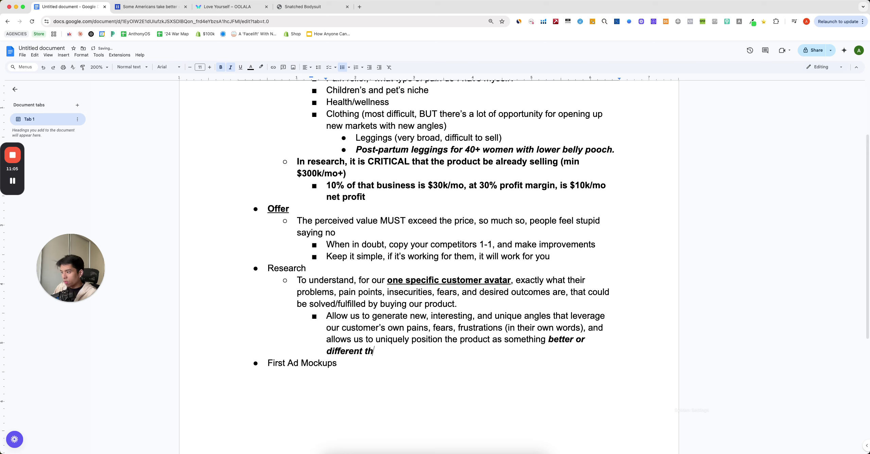
key("BackSpace")
key("BackSpace")
type("pe")
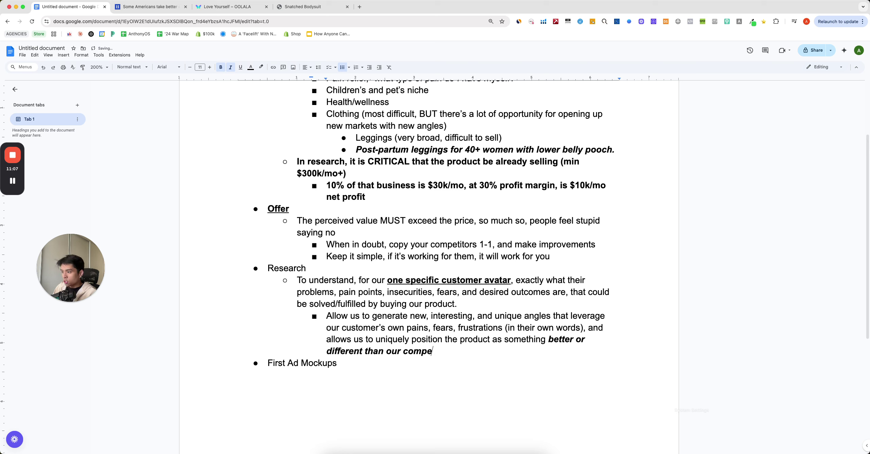
type("titors).")
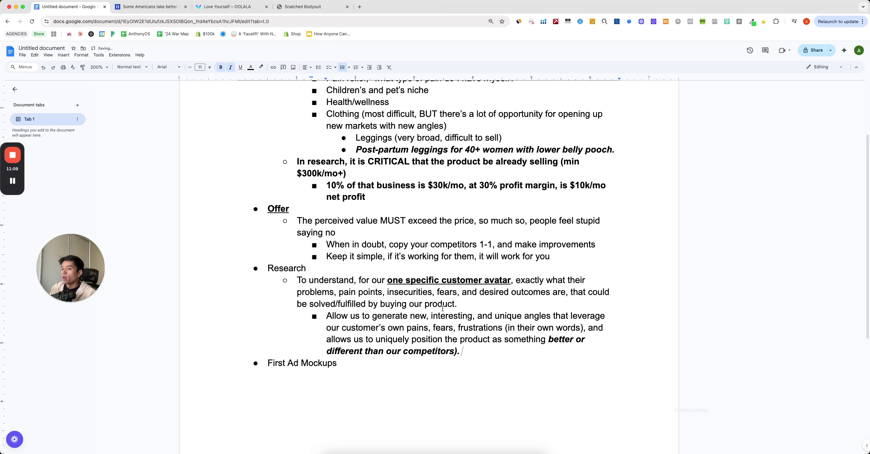
- Review the outline from Product through Research, highlighting the minimum $300k/mo criterion and the profit-margin bullet beneath it
scroll(396, 253, "up", 5)
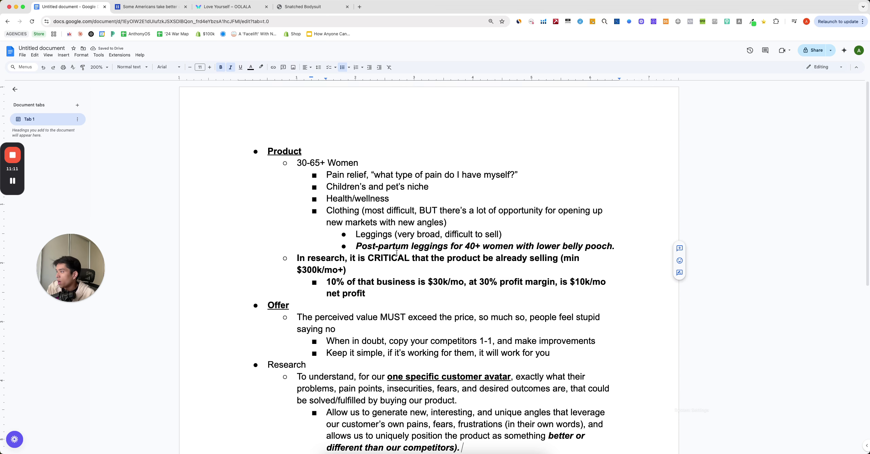
left_click(384, 293)
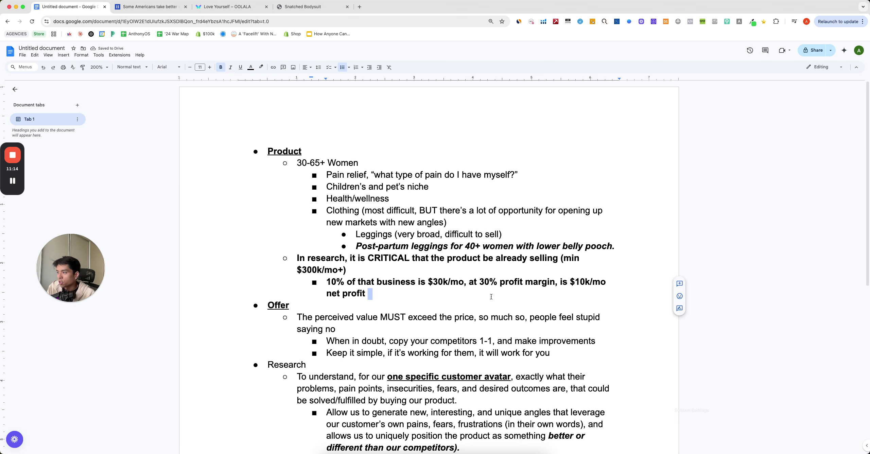
left_click(394, 271)
left_click_drag(370, 293, 280, 259)
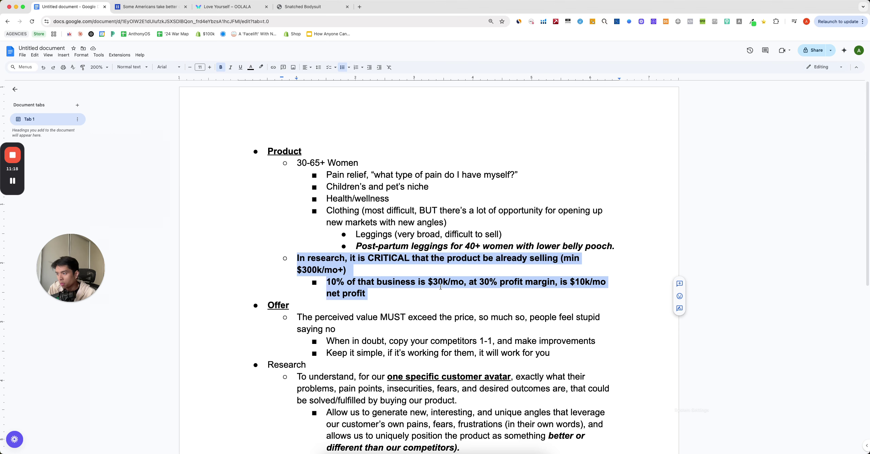
left_click(402, 304)
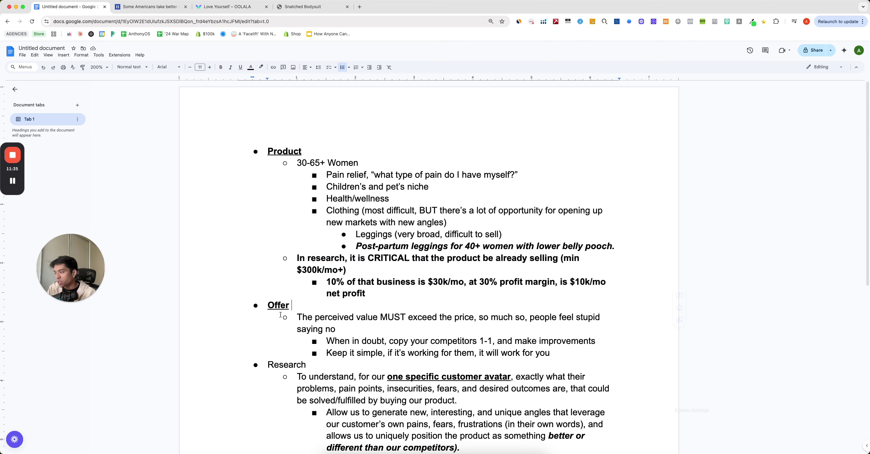
left_click_drag(264, 306, 314, 318)
scroll(353, 333, "down", 1)
left_click(384, 347)
scroll(388, 351, "down", 2)
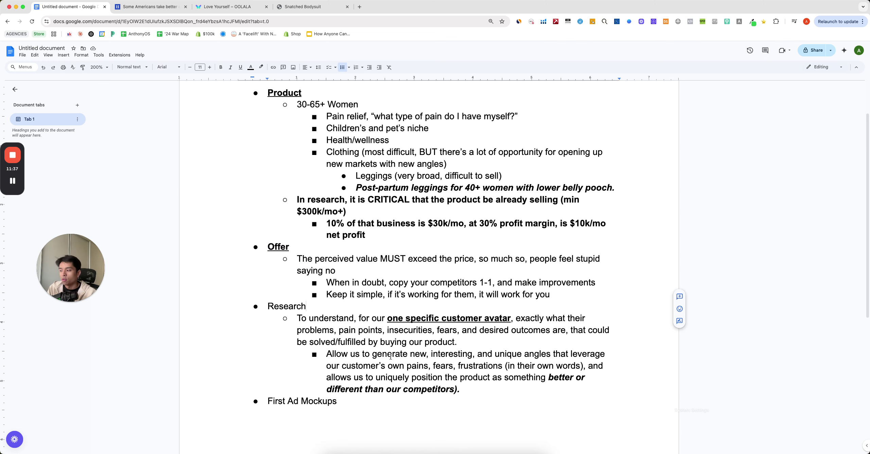
scroll(390, 356, "up", 3)
scroll(390, 357, "down", 2)
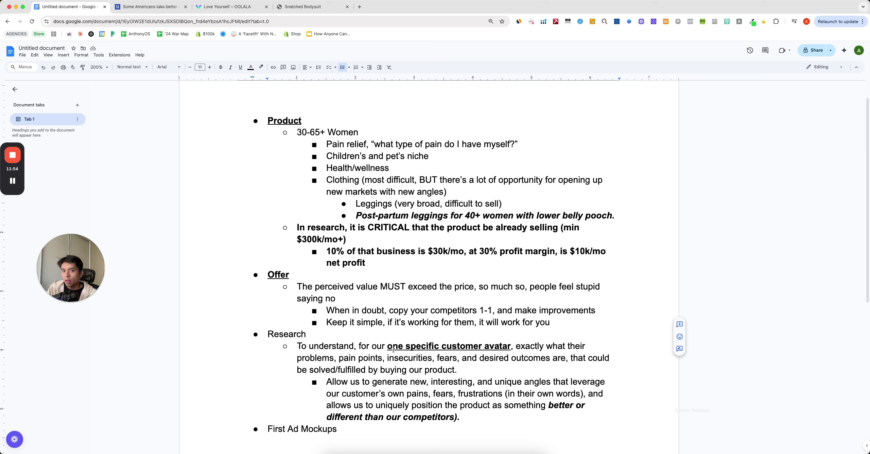
left_click(489, 273)
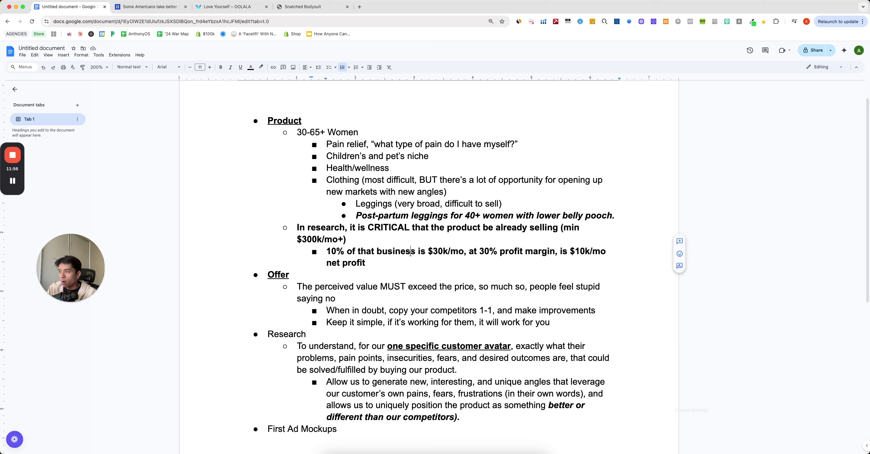
left_click_drag(347, 239, 280, 239)
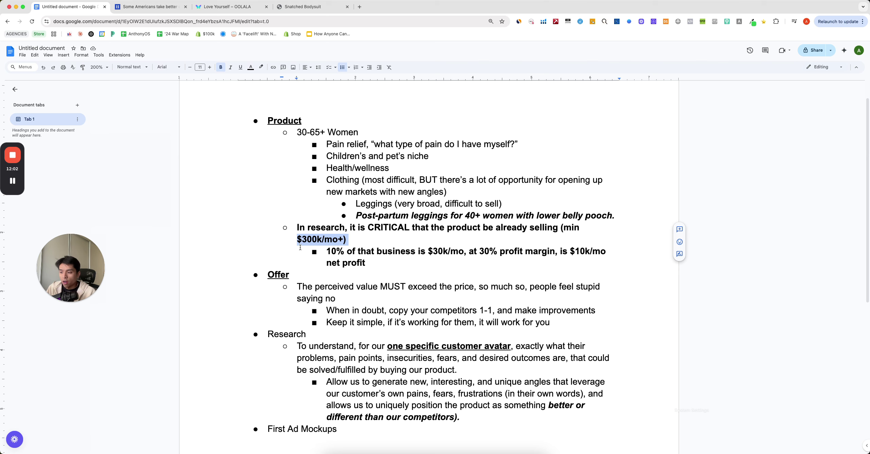
- Add the bold Research bullet "We want to avoid copying our competitor's angles + selling mechanisms directly" with an empty indented sub-bullet beneath it
scroll(300, 247, "down", 3)
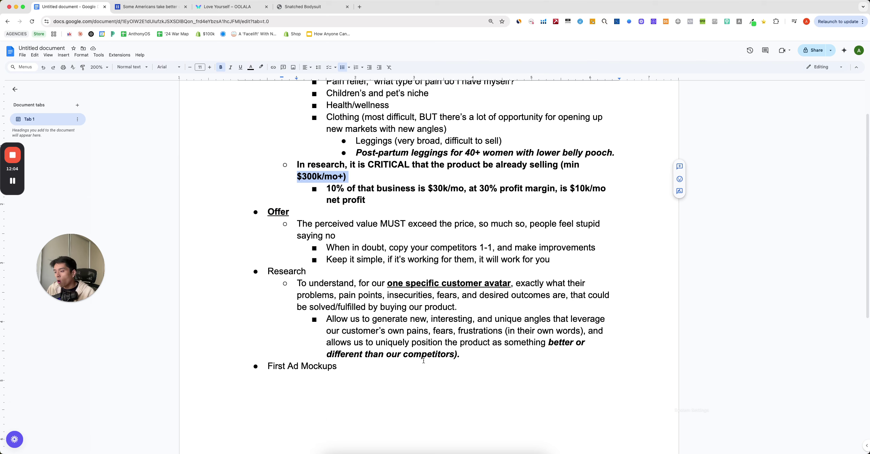
left_click(462, 319)
key("Return")
key("super+i")
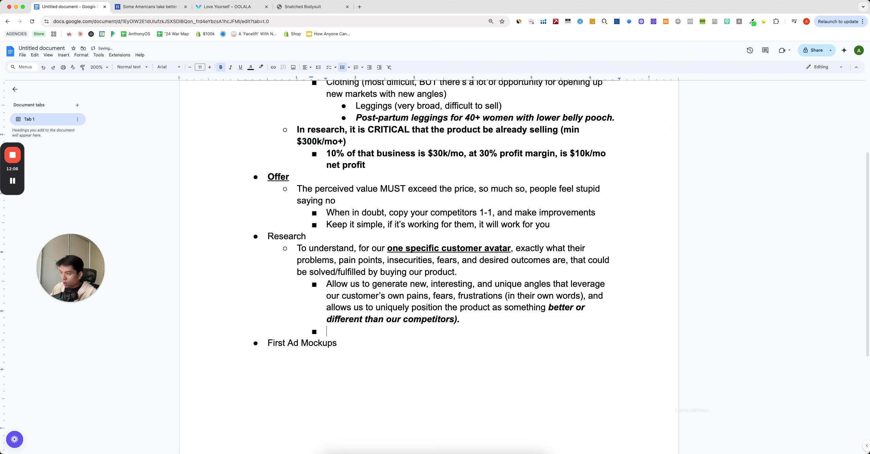
type("We want to avoid co")
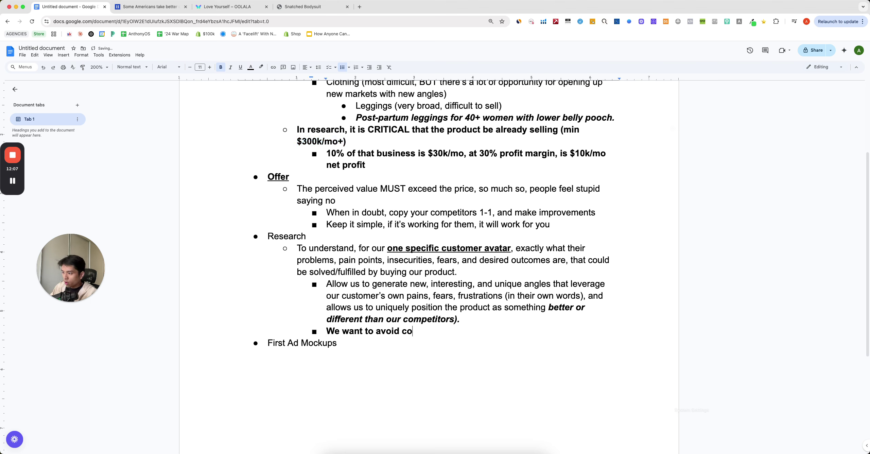
type("pying our competitor's angle")
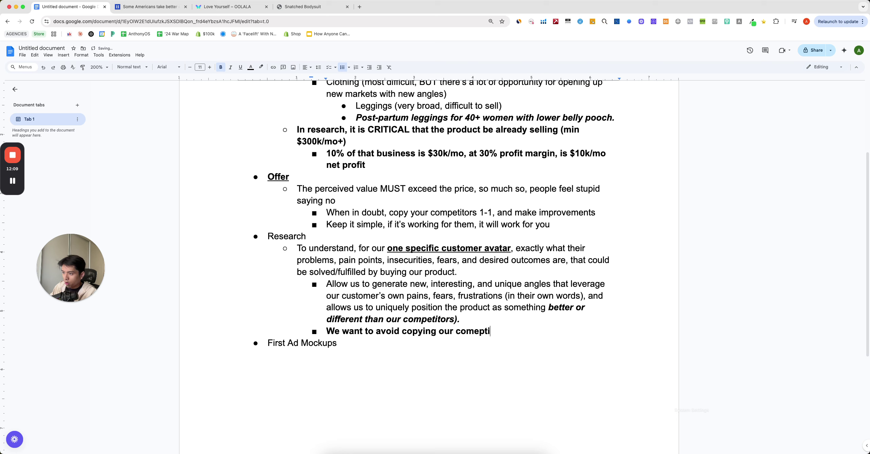
type("s ")
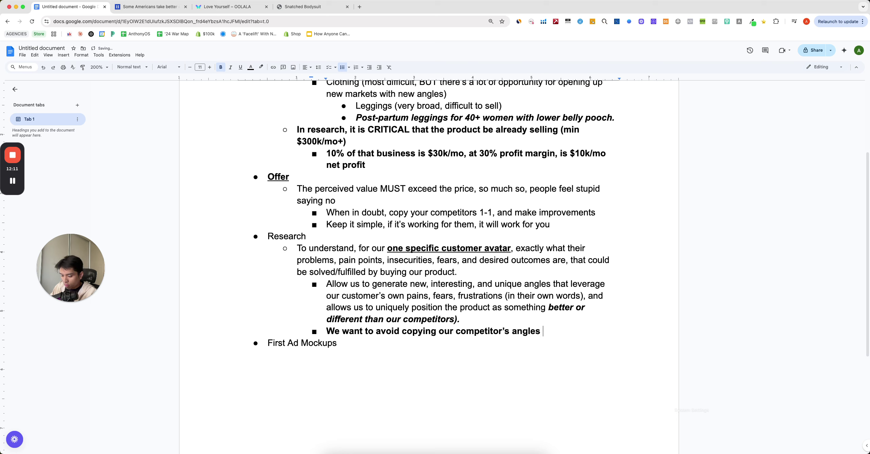
type("+ selling mechanisms directly")
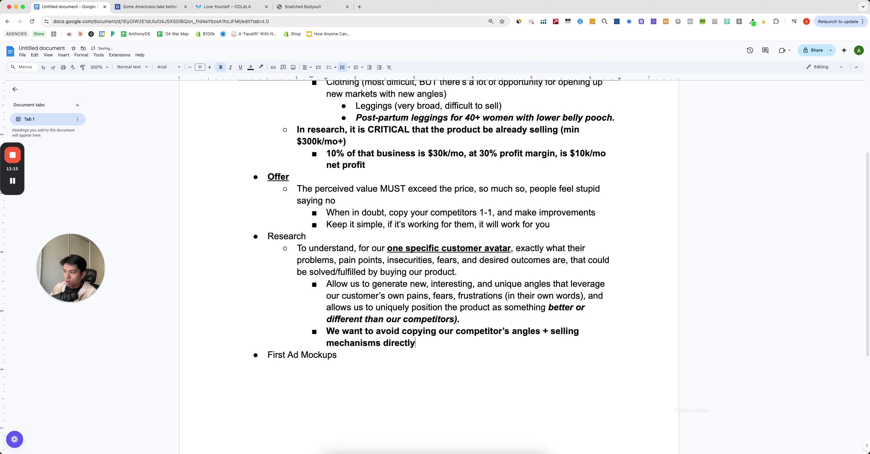
key("Return")
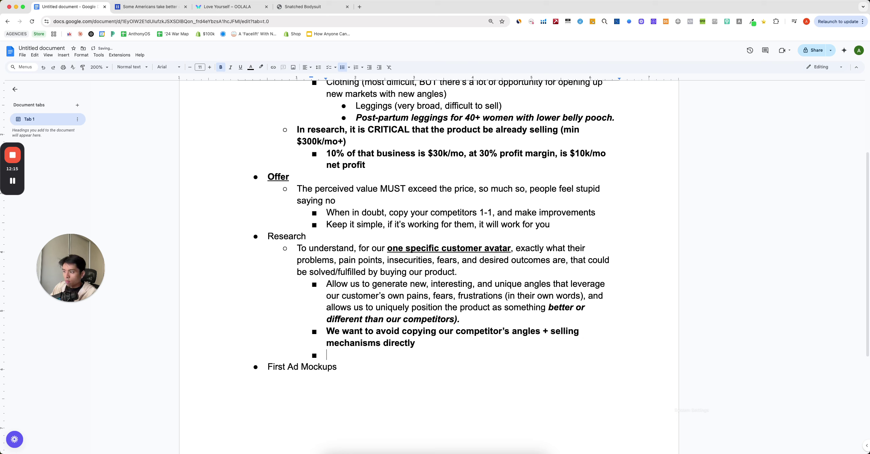
key("Tab")
type("Because if we")
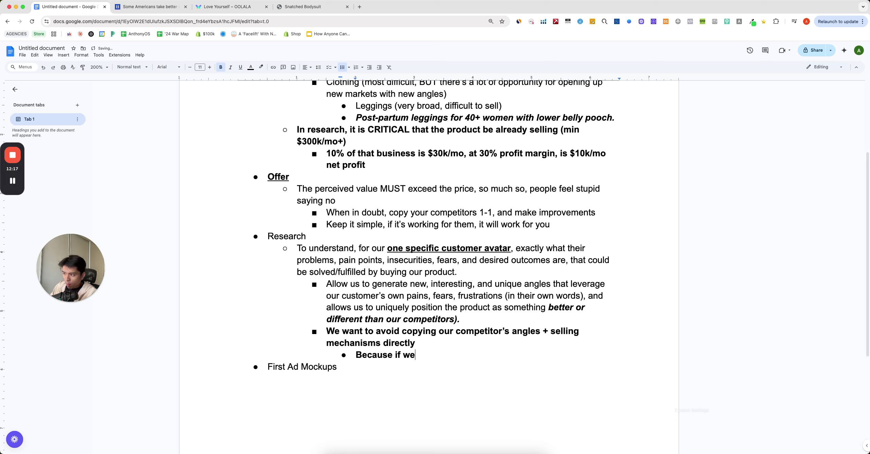
key("BackSpace")
key("BackSpace")
key("BackSpace")
key("BackSpace")
key("BackSpace")
key("BackSpace")
key("BackSpace")
key("BackSpace")
key("BackSpace")
key("BackSpace")
key("BackSpace")
key("BackSpace")
key("BackSpace")
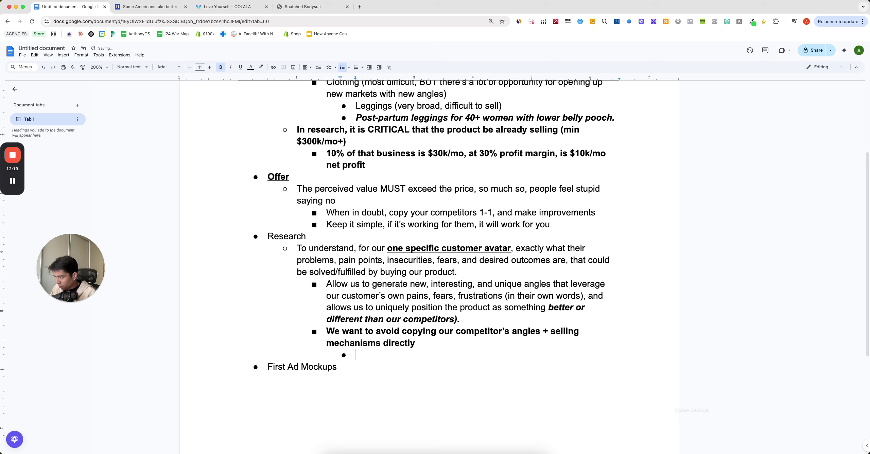
- Enter "Because if we copy our competitor's product + offer + angles" in non-bold text in the empty sub-bullet
key("super+b")
type("Because if we copy our como")
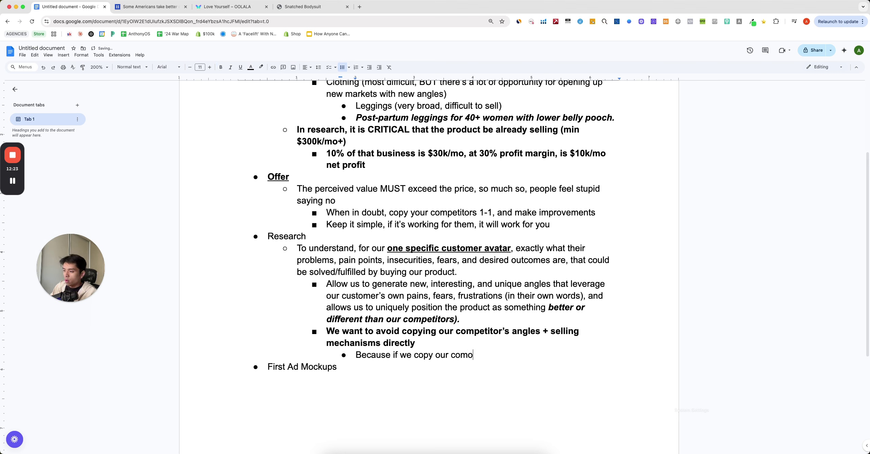
key("BackSpace")
type("pet")
type("itor's product + offer + angles,")
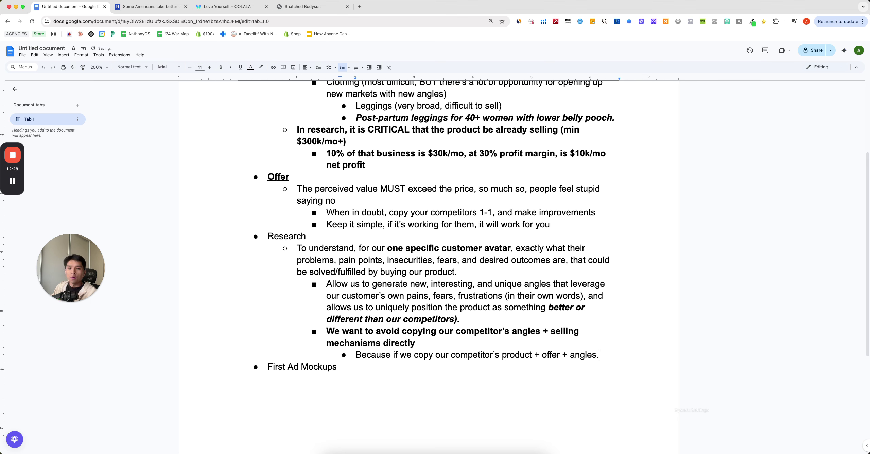
- Finish the sub-bullet with "…you end up just being a watered down version of your competitor, and there's NO compelling reason to choose you > competitor."
type("..you ne")
key("BackSpace")
key("BackSpace")
type("end ")
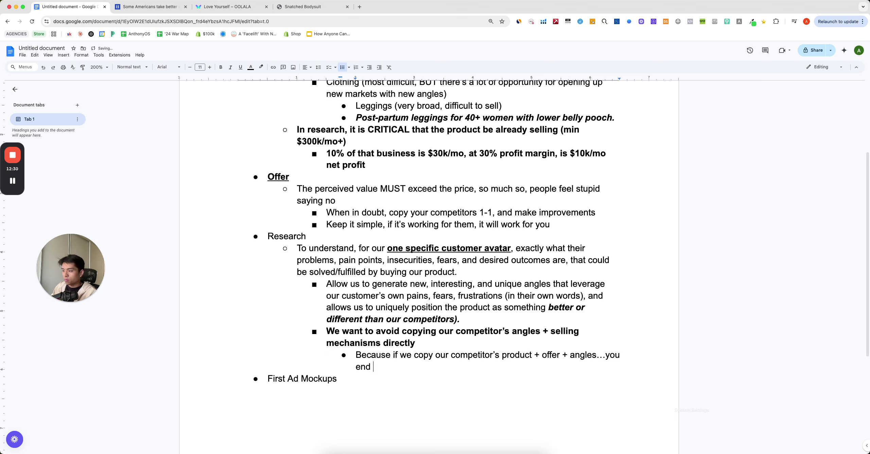
type("up just being a watered ")
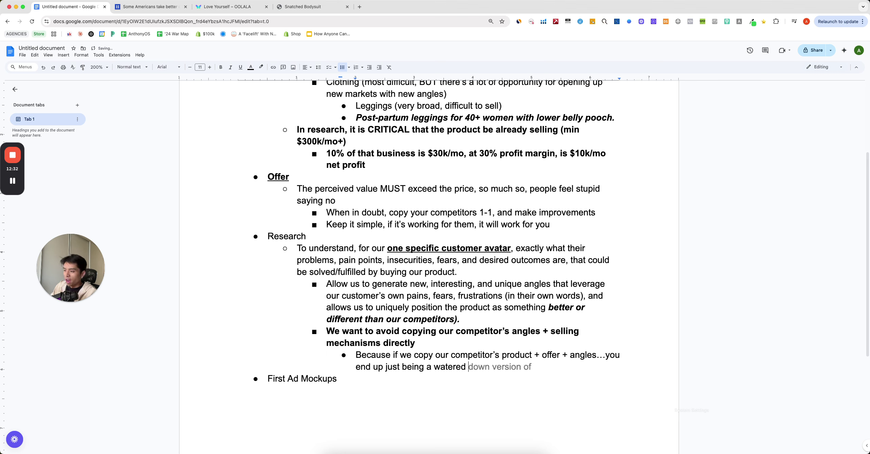
type("down version of your co")
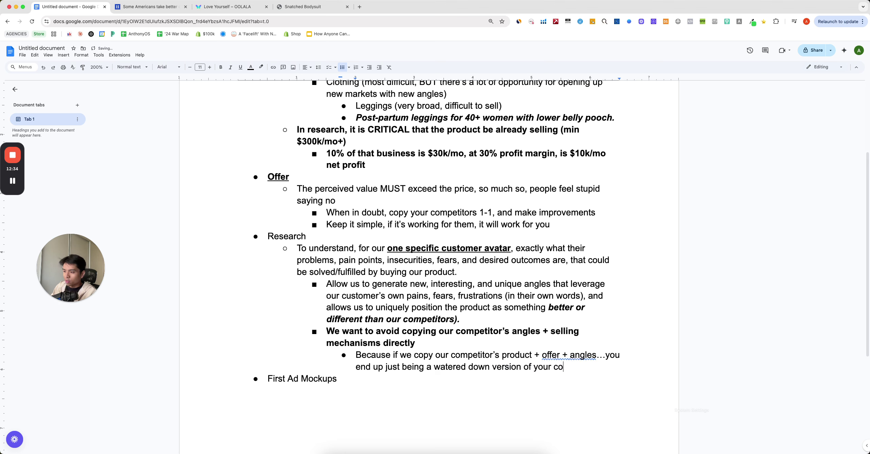
type("mpetitor, and there's NO compelling reas")
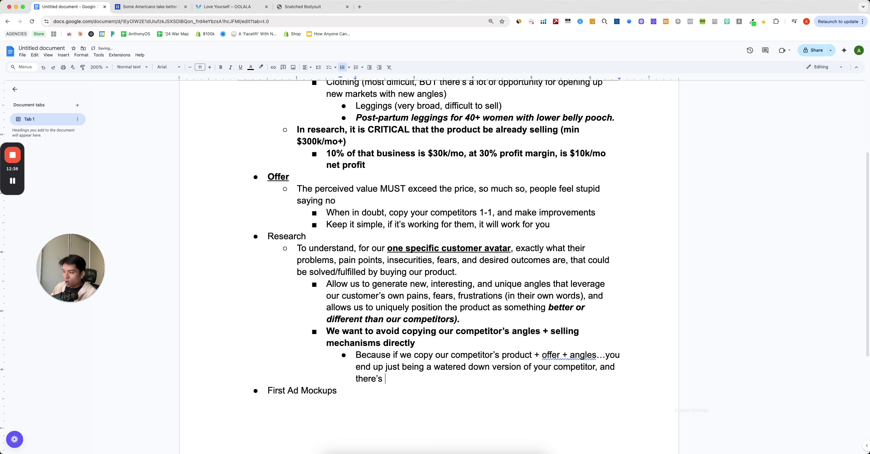
type("on to ")
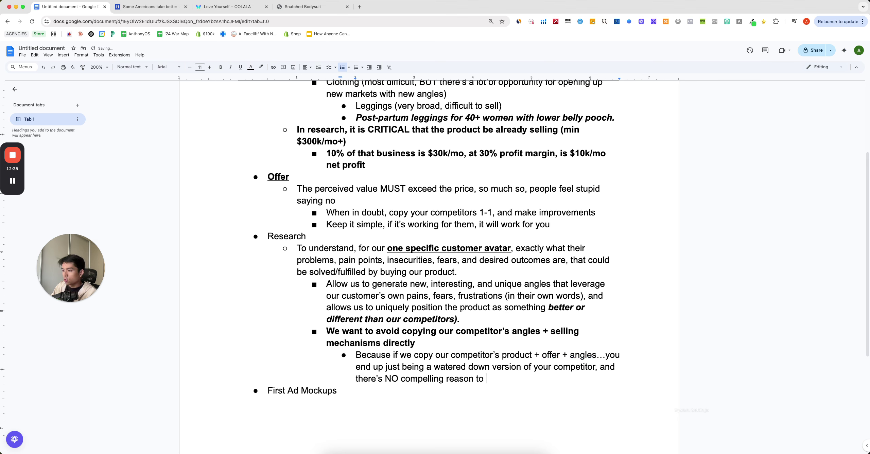
type("choose yo")
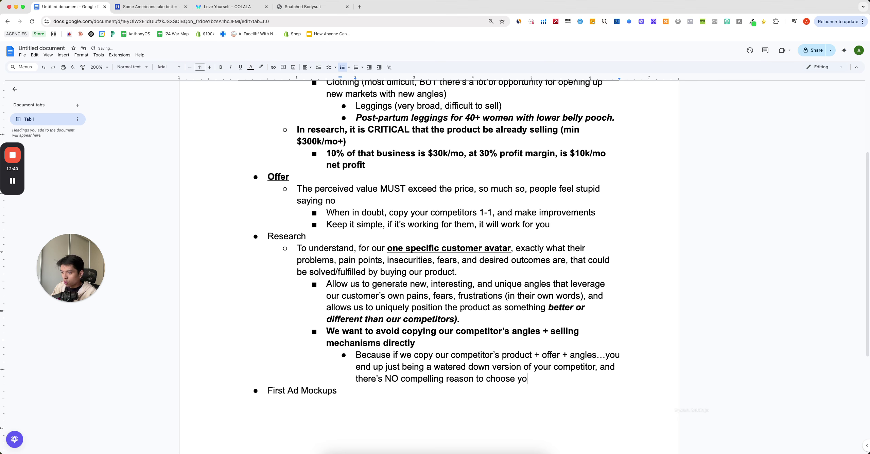
type("u > competitor.")
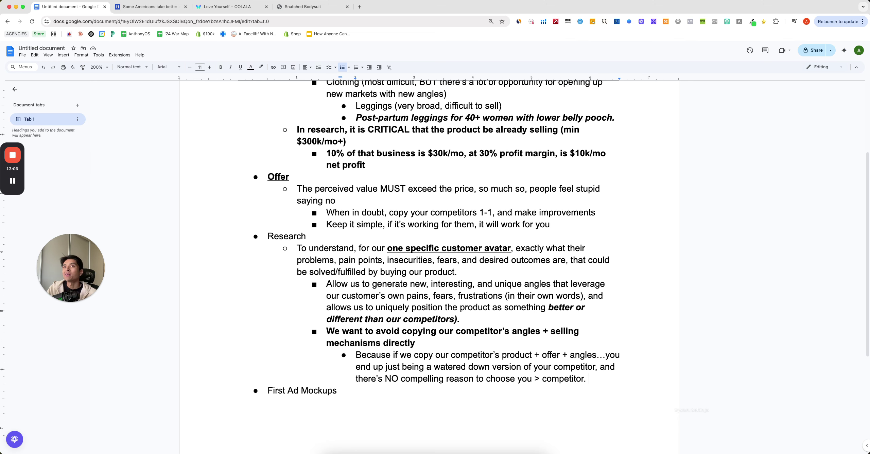
- Add a second sub-bullet under the bold competitor-copying bullet: "Your competitor's ads, are already reaching thousands, if not millions of people."
scroll(428, 238, "up", 1)
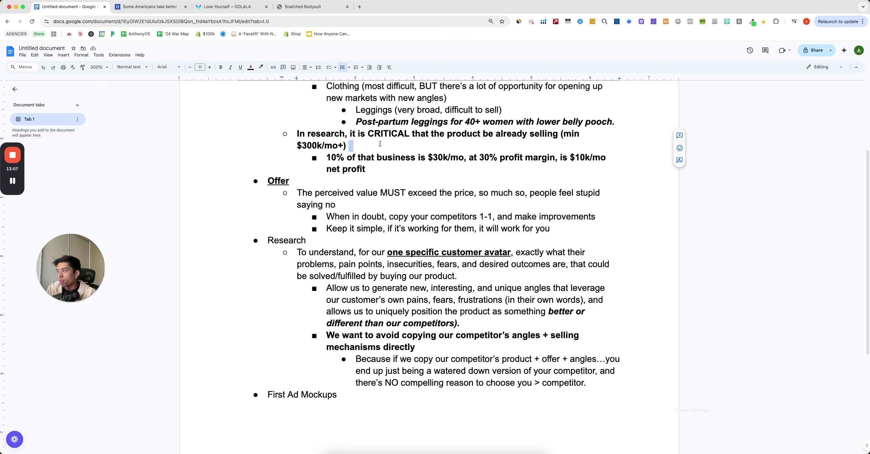
left_click_drag(297, 146, 420, 139)
left_click(586, 382)
key("Return")
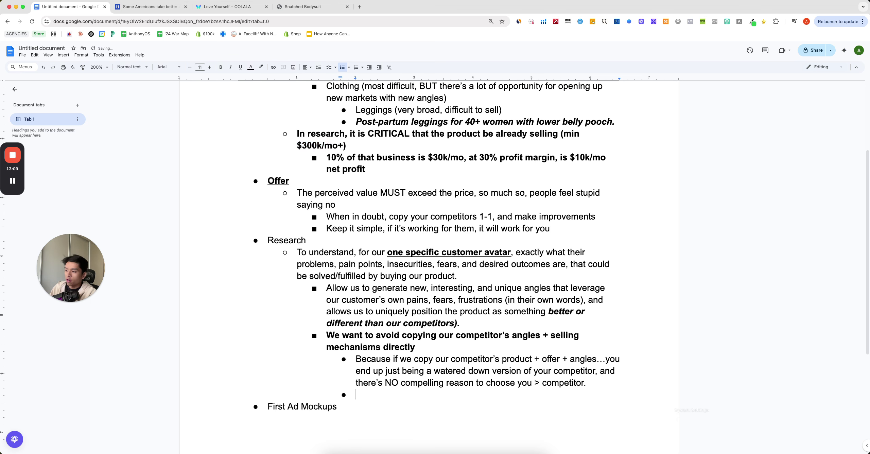
type("Your compe")
type("titor's ads, ")
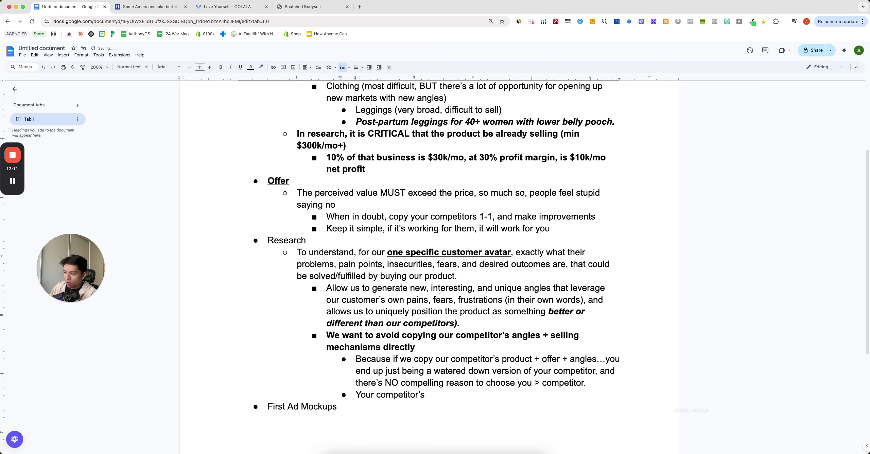
type("are alrea")
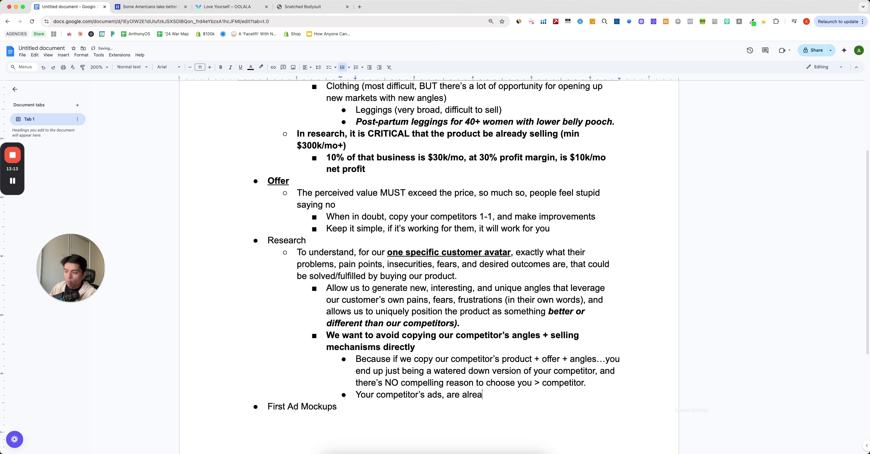
type("dy reaching thousand")
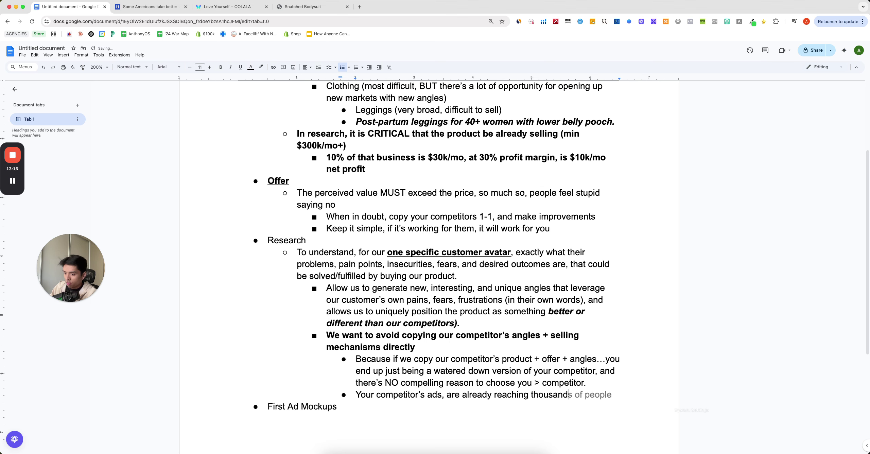
type("s, if not millions of people.")
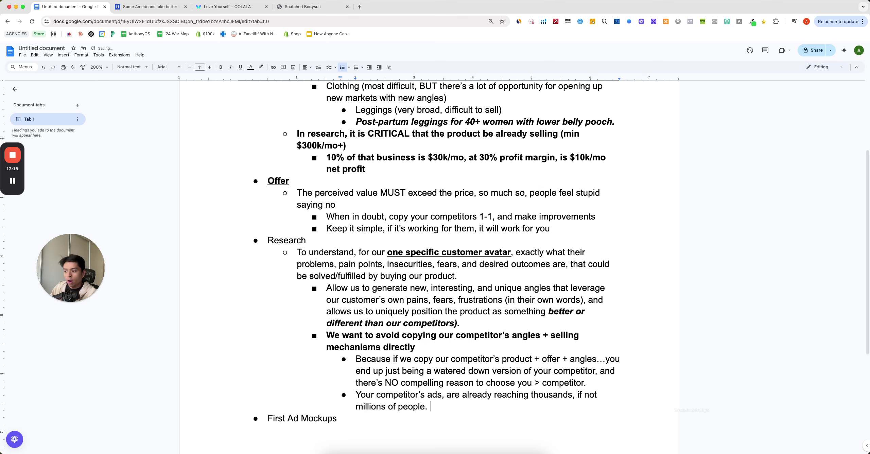
- Add the sub-bullet "Your ads, if you sell the same product, with the same offer + creatives, are probably going to go to the exact same people."
key("Return")
type("Your ads, if")
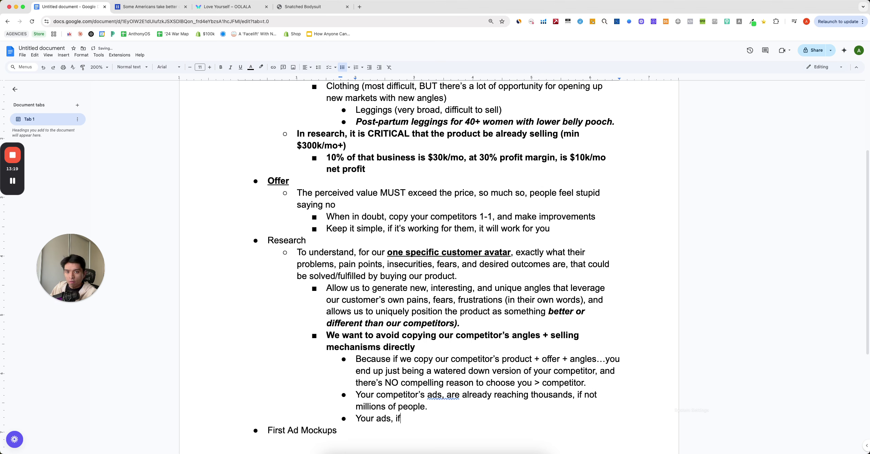
type(" you sell the same produc,t")
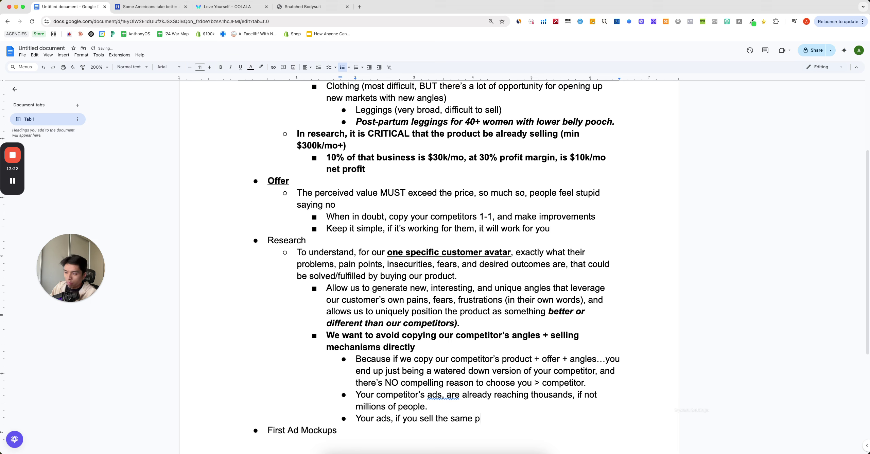
key("BackSpace")
key("BackSpace")
key("BackSpace")
type("t, with")
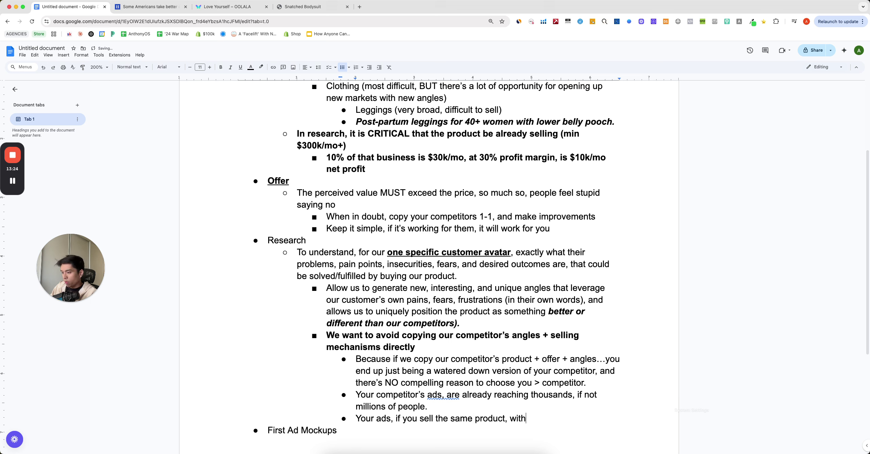
type(" the same offer + c")
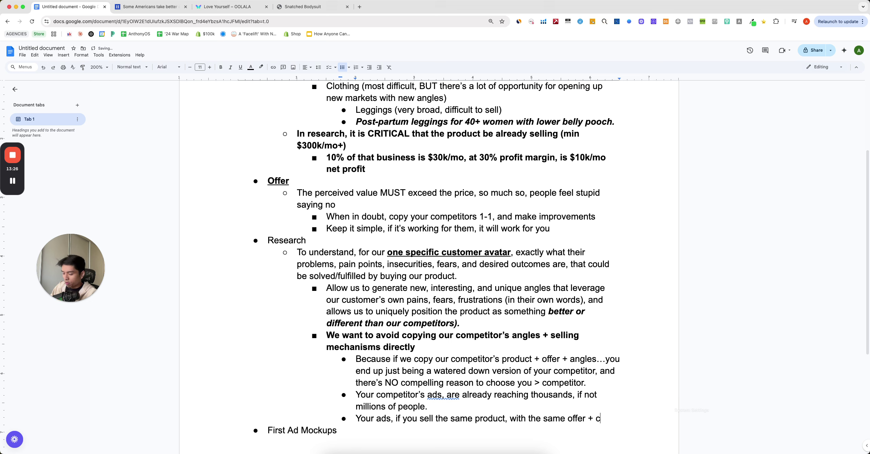
type("reatives, are probably go")
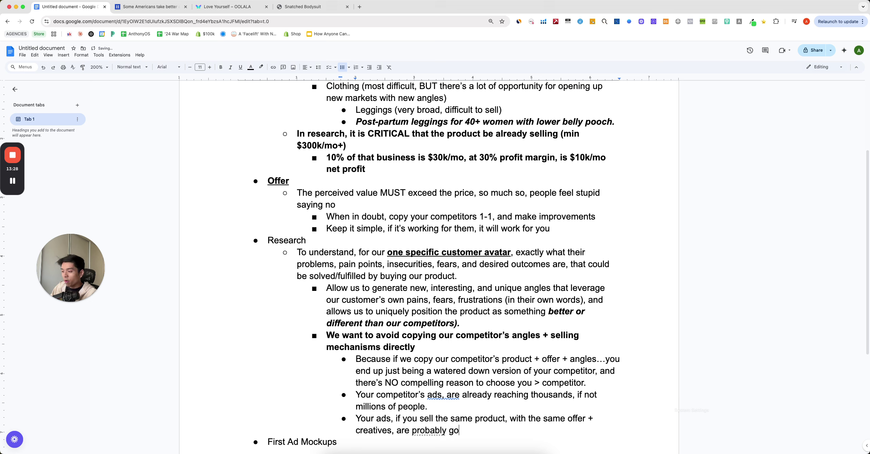
type("ing to go to t")
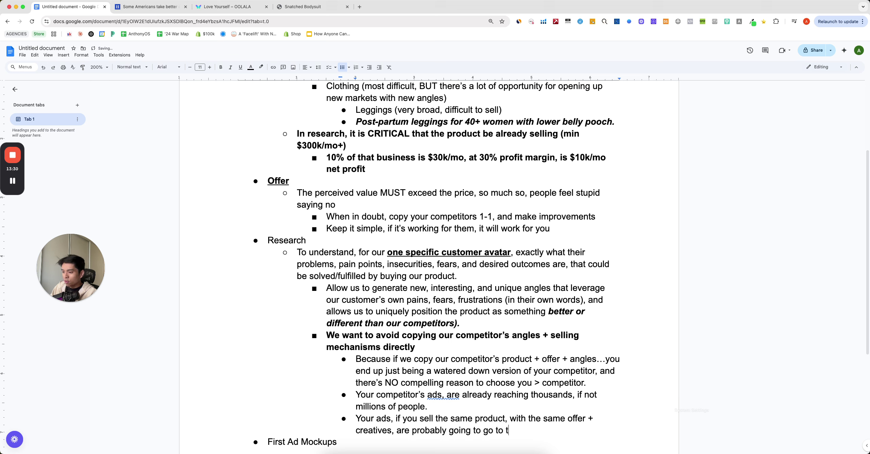
type("he exact same people.")
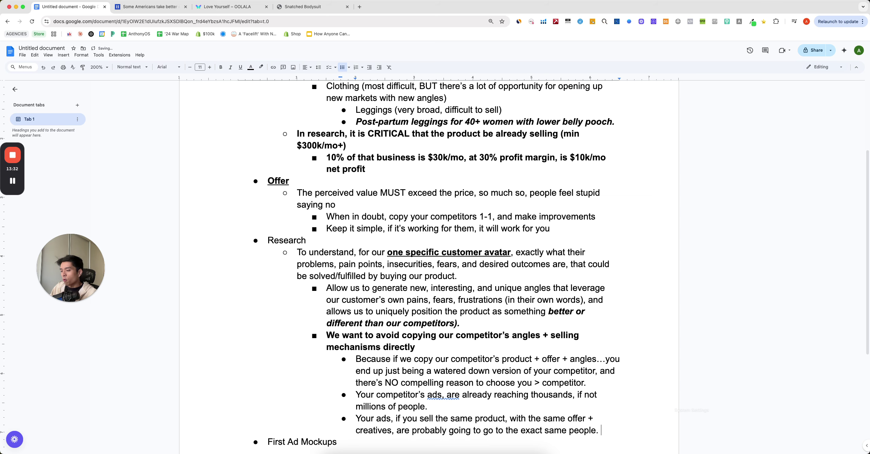
- Start a new Research bullet one level above the last sub-bullet with "Leveraging new and untapped angles, that"
scroll(623, 362, "down", 5)
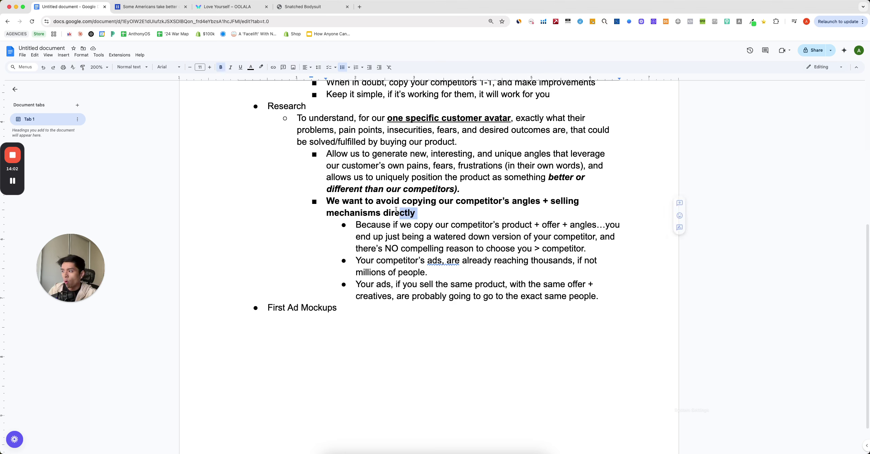
triple_click(431, 213)
left_click(431, 214)
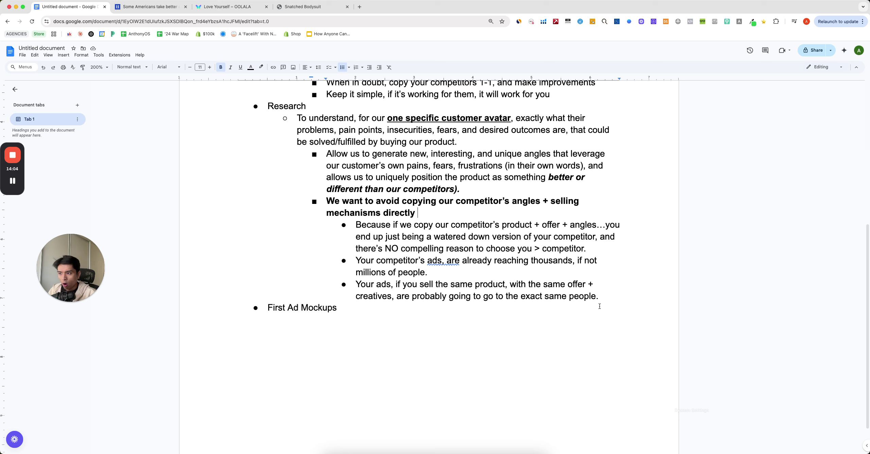
left_click(607, 296)
key("Return")
key("shift+Tab")
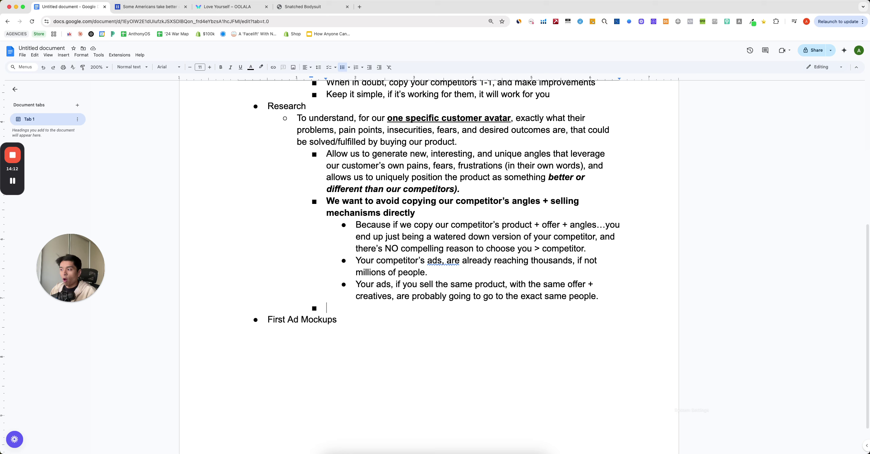
type("Lev")
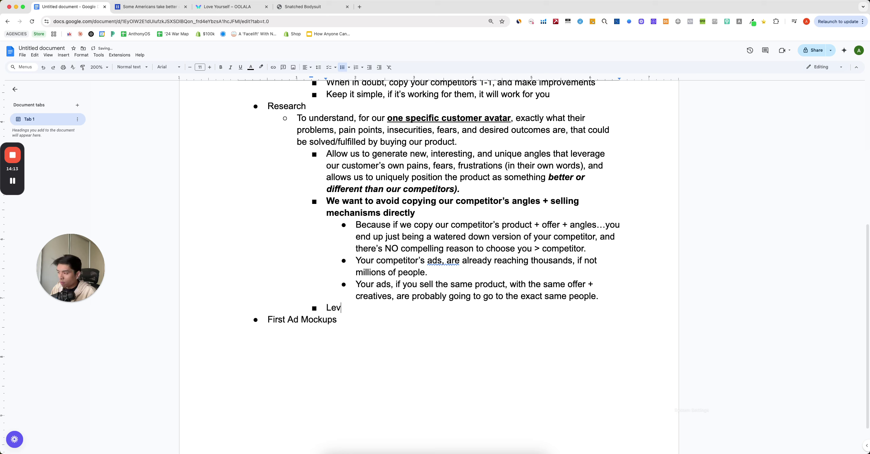
type("eraging new and unpl")
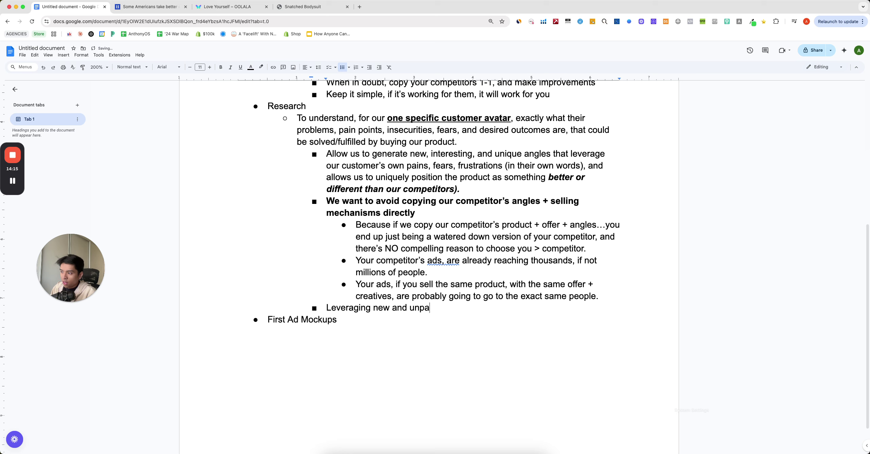
key("BackSpace")
key("BackSpace")
key("BackSpace")
type("ntapped angles, that positino your")
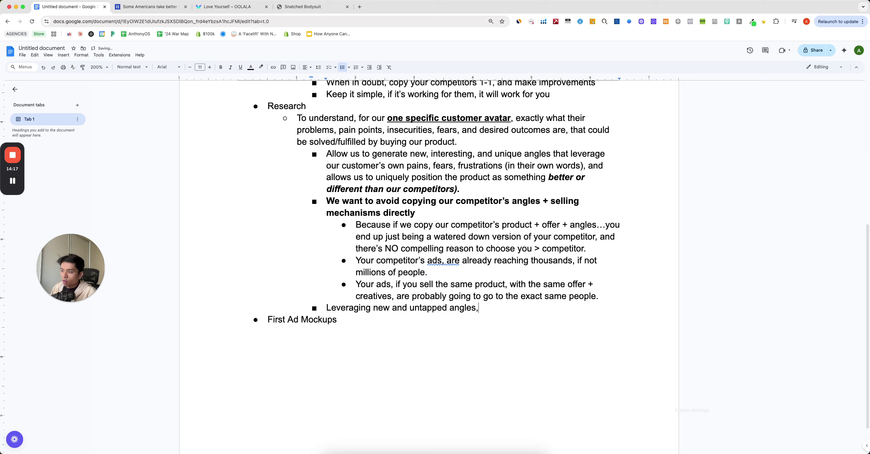
- Correct the misspelled word and finish the bullet with "position your product differently in the market."
key("BackSpace")
key("BackSpace")
key("BackSpace")
key("BackSpace")
key("BackSpace")
key("BackSpace")
key("BackSpace")
key("BackSpace")
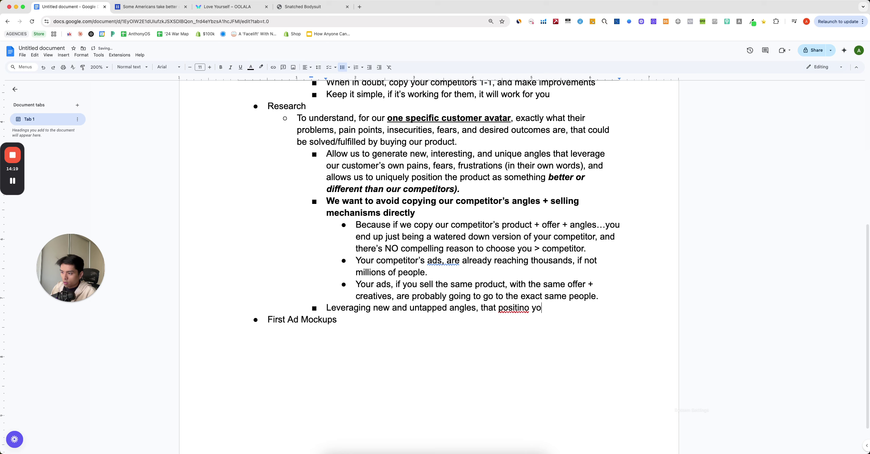
type("on your produc")
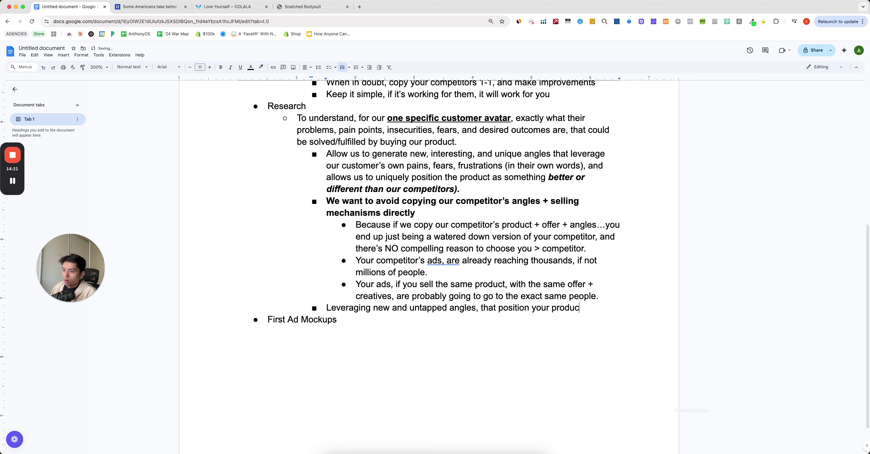
type("t differently in the market.")
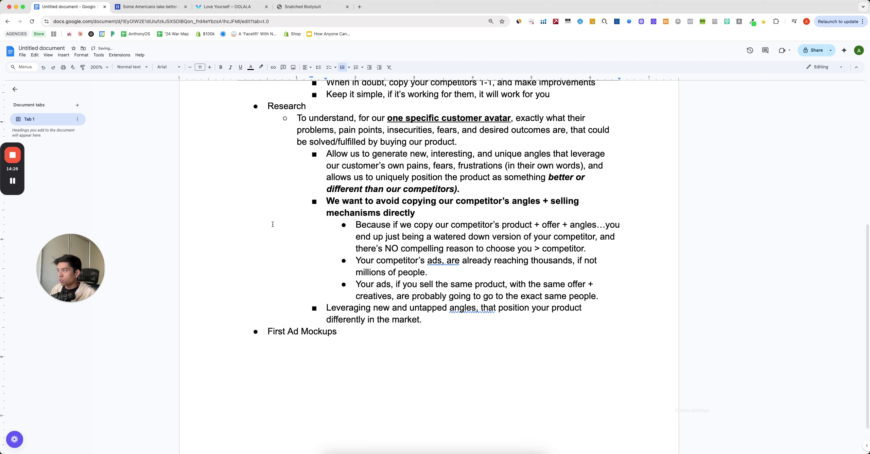
- Make the Research and First Ad Mockups headings bold and underlined
scroll(273, 224, "up", 1)
double_click(293, 121)
key("cmd+u")
key("cmd+b")
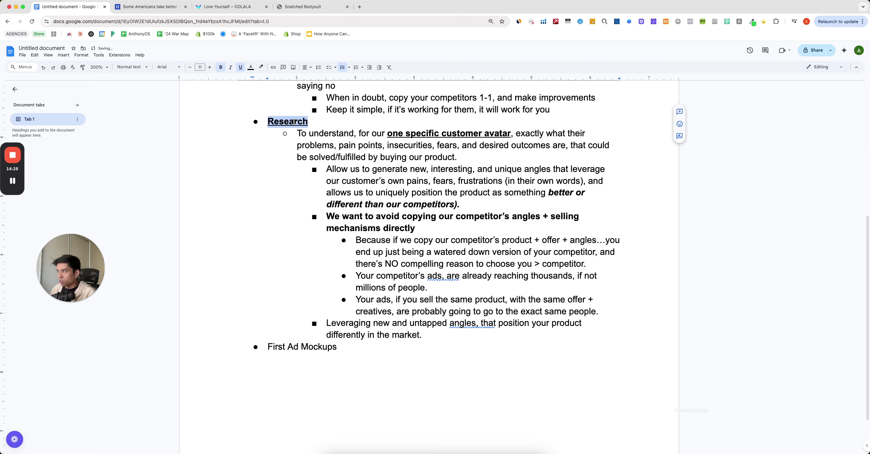
left_click(277, 359)
left_click_drag(410, 411, 229, 346)
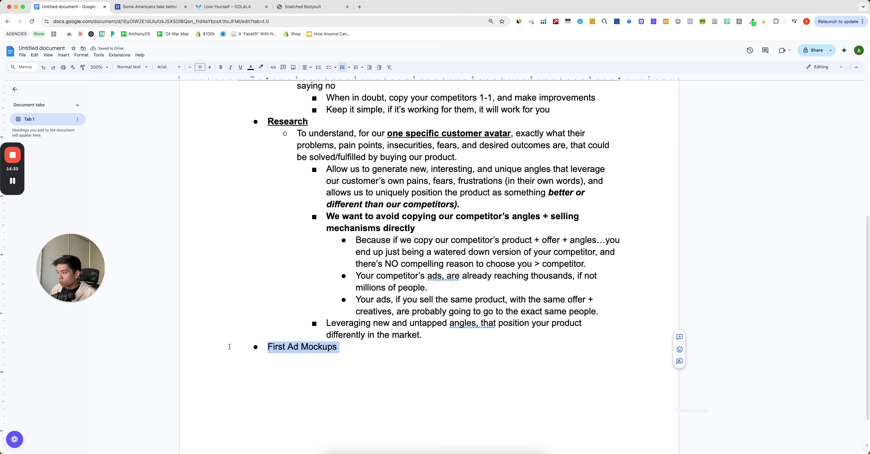
key("cmd+b")
key("cmd+u")
- Add the bold, underlined sub-bullet "Always always always, start with iamge ads." beneath First Ad Mockups
key("Right")
key("Return")
key("Tab")
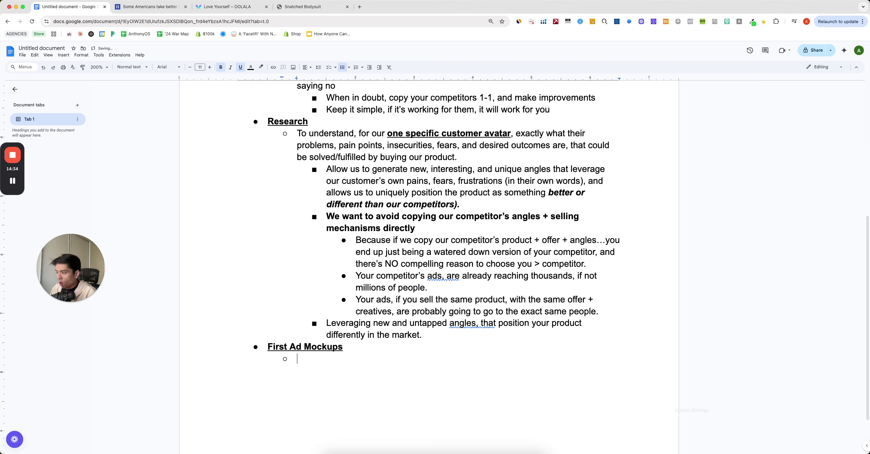
type("Always always always")
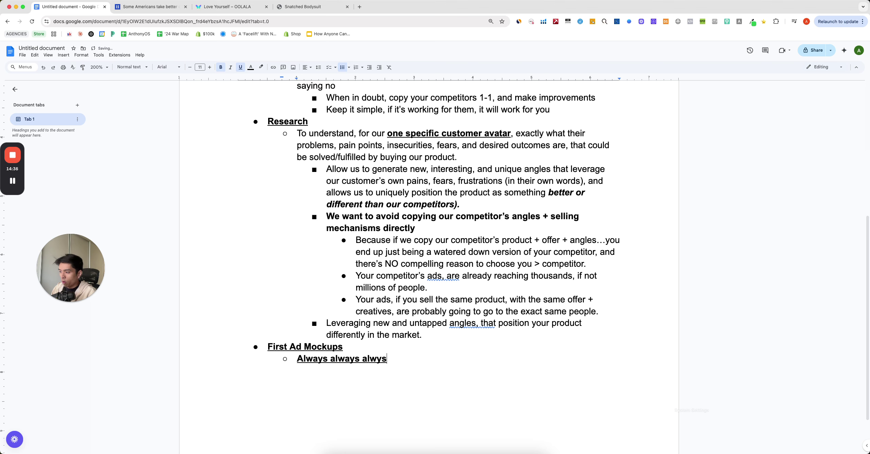
type(", start with iamge a")
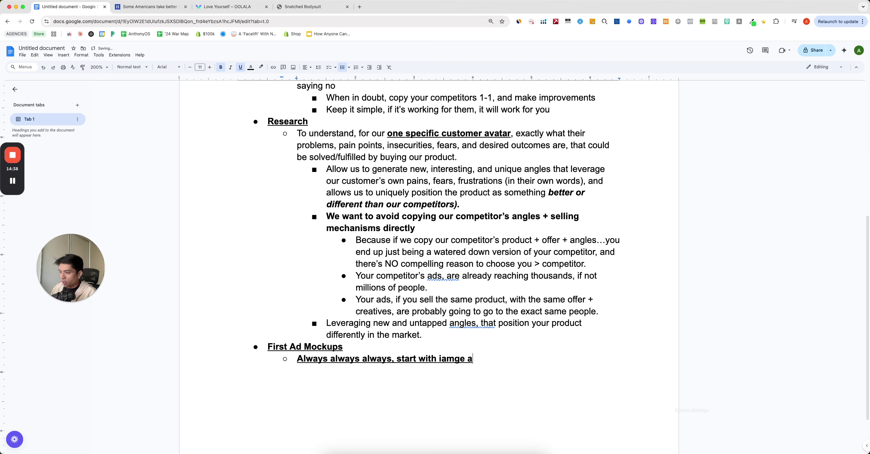
type("ds.")
key("Return")
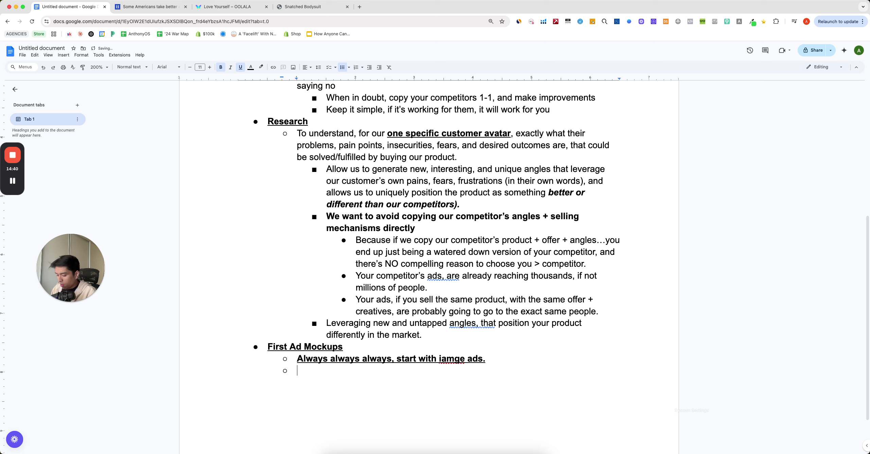
key("super+b")
key("super+i")
key("super+i")
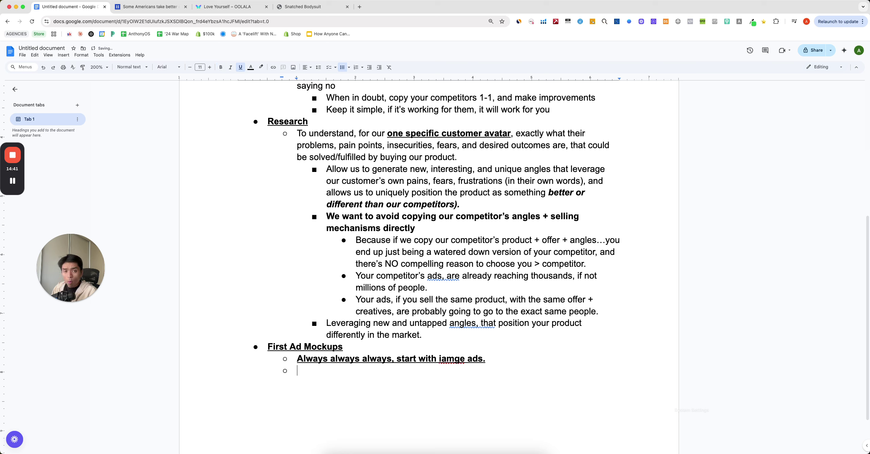
key("Tab")
type("Easier")
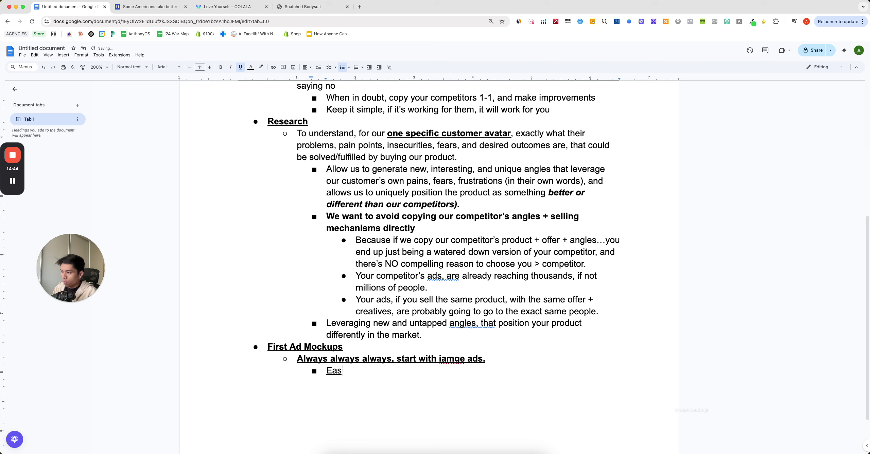
key("BackSpace")
key("BackSpace")
key("BackSpace")
key("BackSpace")
key("BackSpace")
key("BackSpace")
key("BackSpace")
key("BackSpace")
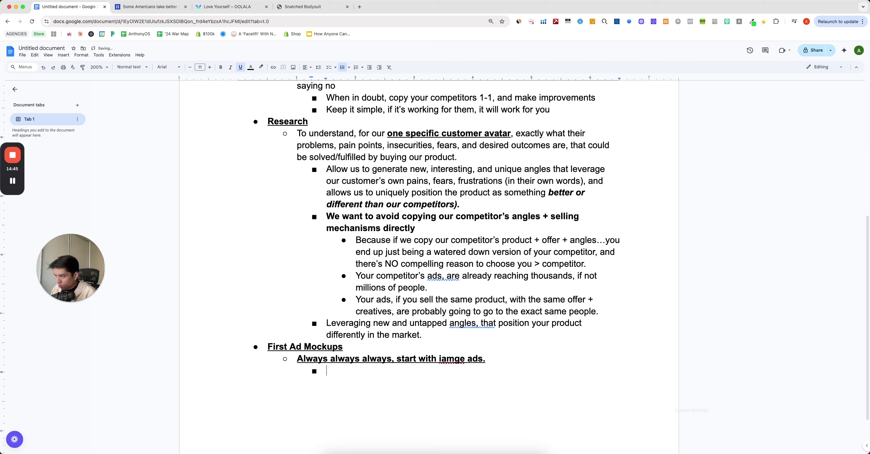
key("BackSpace")
- Add an indented sub-bullet in plain text, without bold or underline, reading "Easier to product" beneath the image ads bullet
key("Return")
key("Tab")
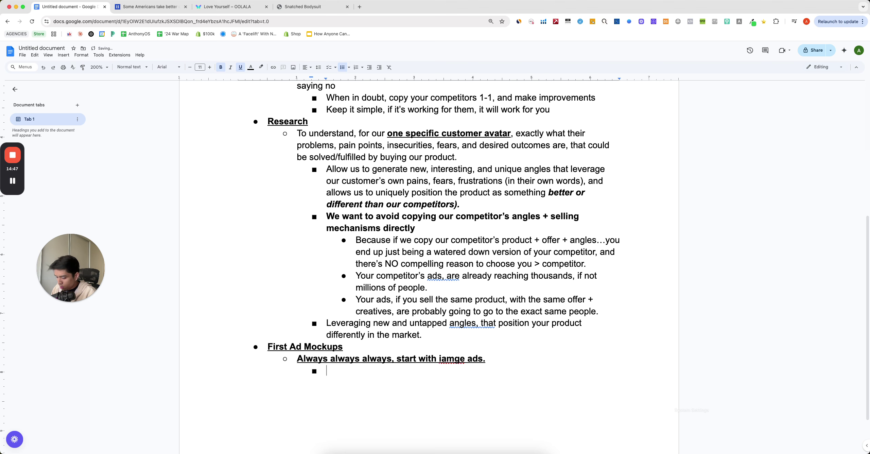
key("super+u")
key("super+b")
type("Easi")
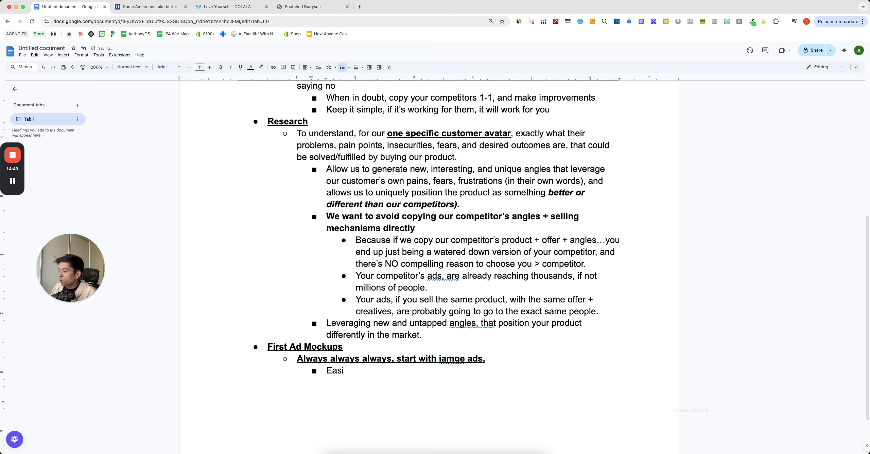
type("er to product")
- Add the bullet "ChatGPT has completely leveled the playing field" beneath "Easier to product"
key("Return")
type("Chat")
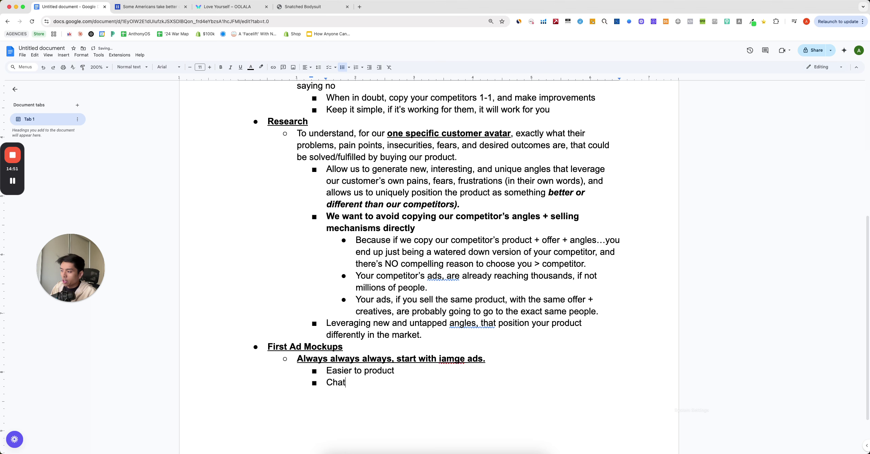
type("GPT has som")
key("BackSpace")
key("BackSpace")
key("BackSpace")
type("com")
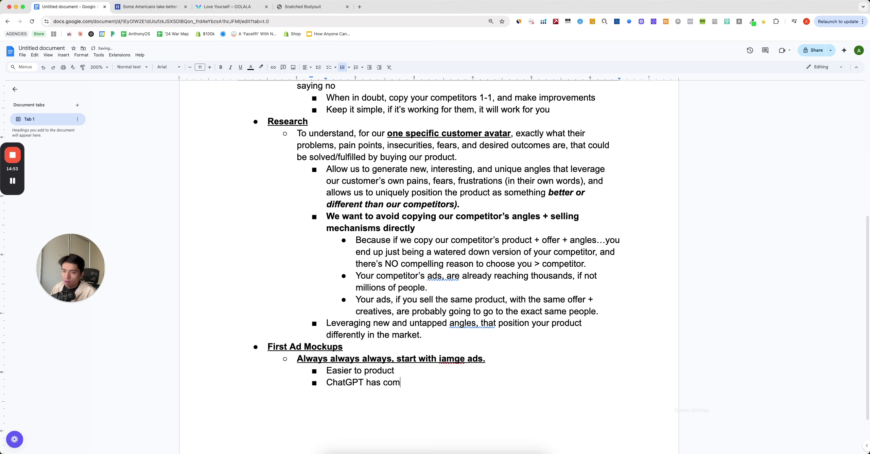
type("pletely levele")
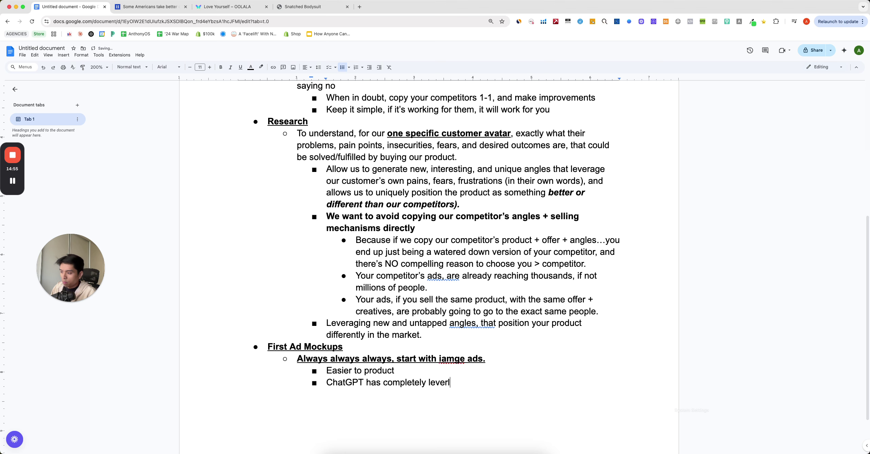
type("d the play")
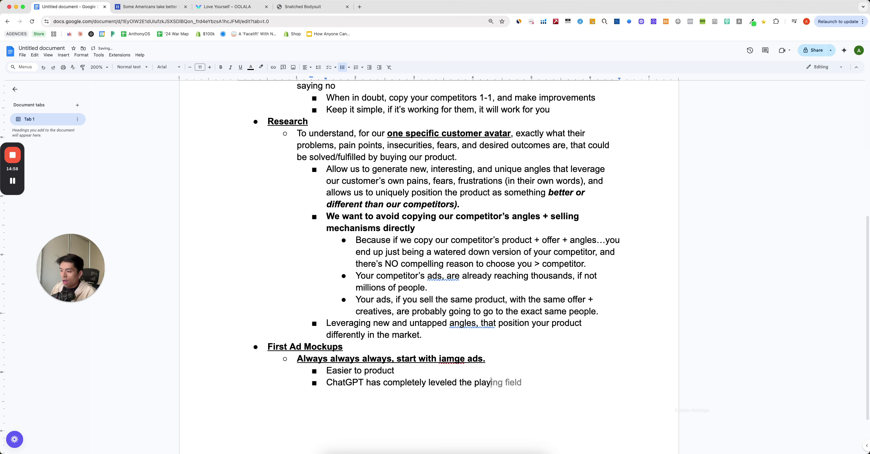
type("ing field")
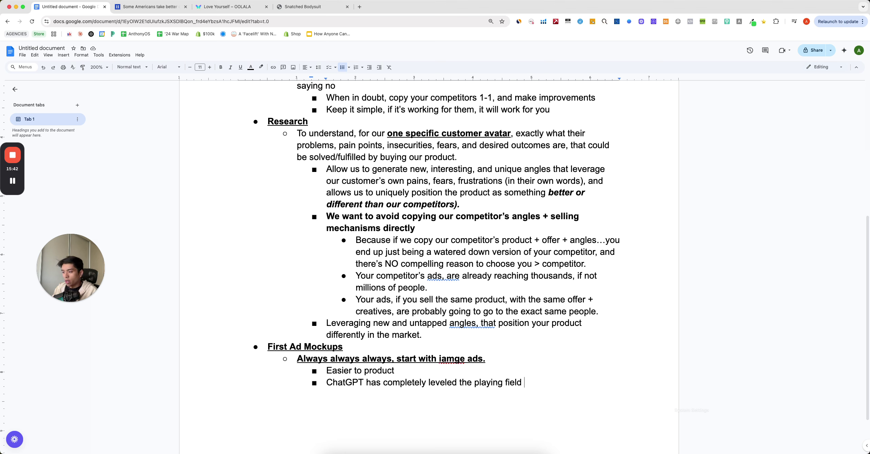
- Correct the misspelled word in the underlined sub-bullet under First Ad Mockups to "image"
left_click(448, 360)
key("BackSpace")
key("Right")
type("a")
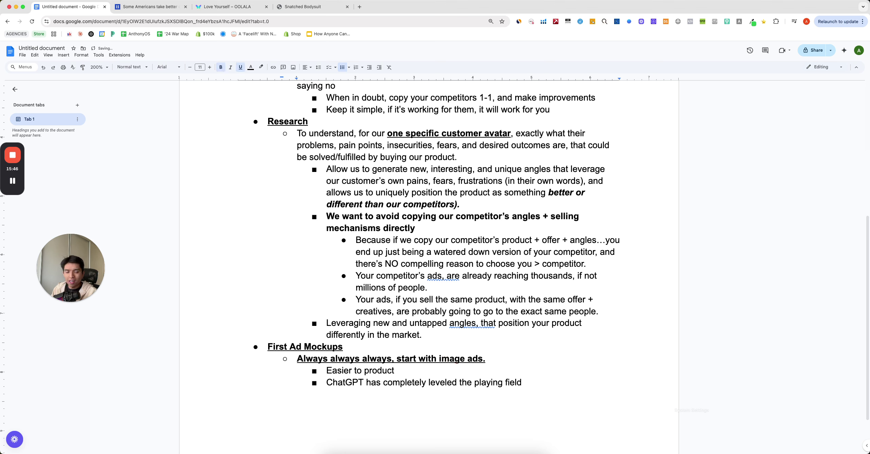
- Add the bullet "The messaging in an image ad has a much higher impact on the success of an ad, because there’s less moving parts."
left_click(541, 386)
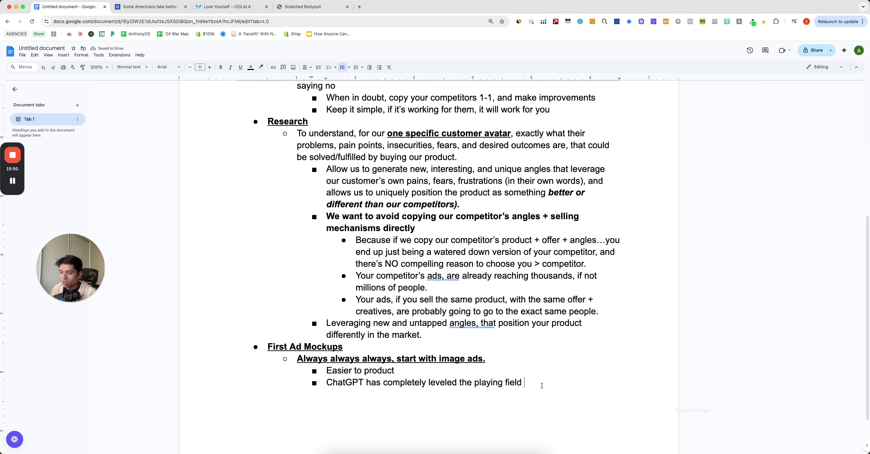
key("Return")
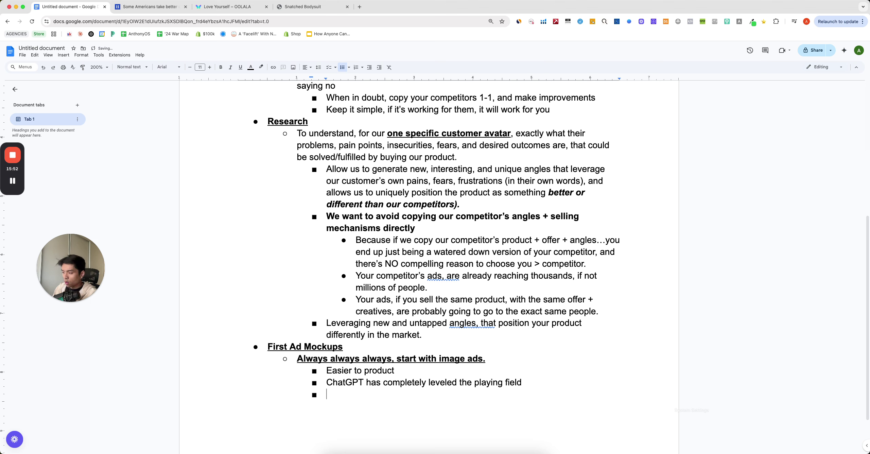
type("The me")
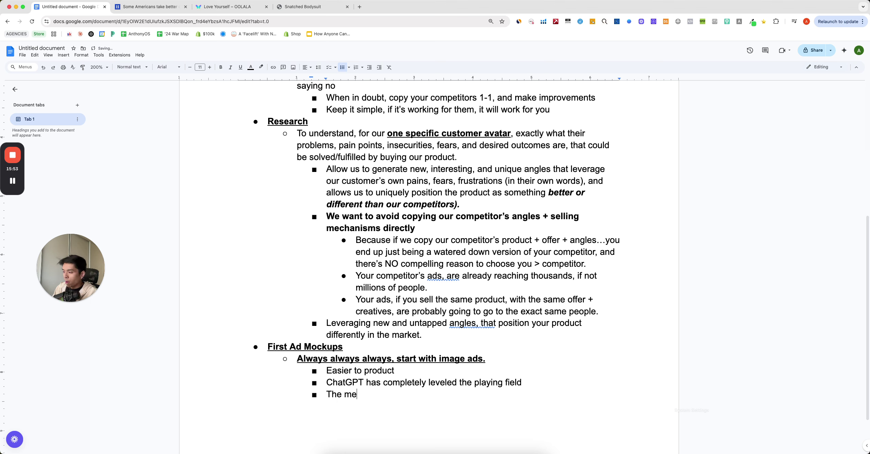
type("ssaging in")
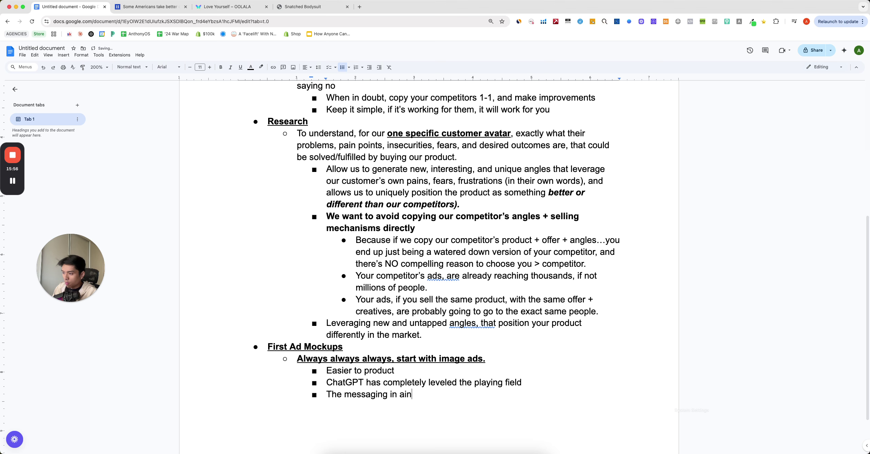
type(" an image ad has ")
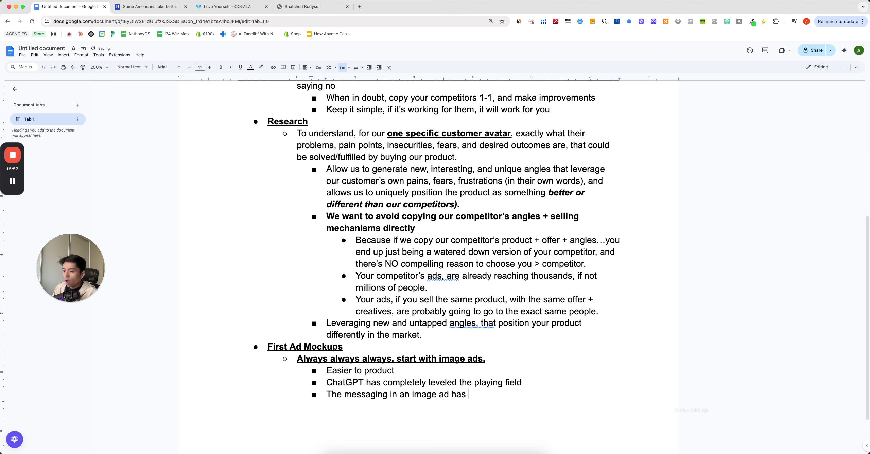
type("a much higher impac")
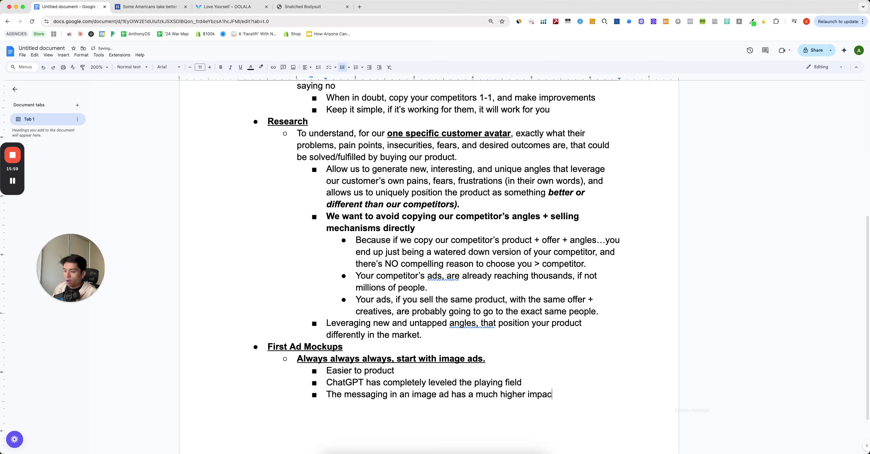
type("t on the success of a")
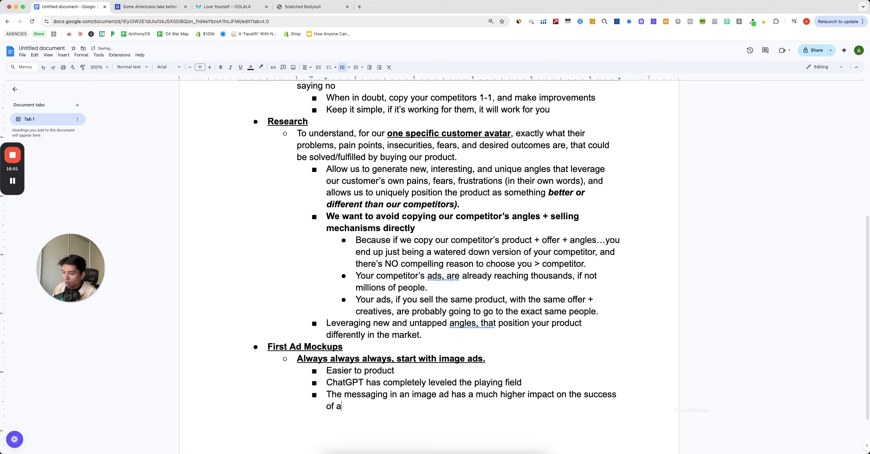
type("n ad, because there’s le")
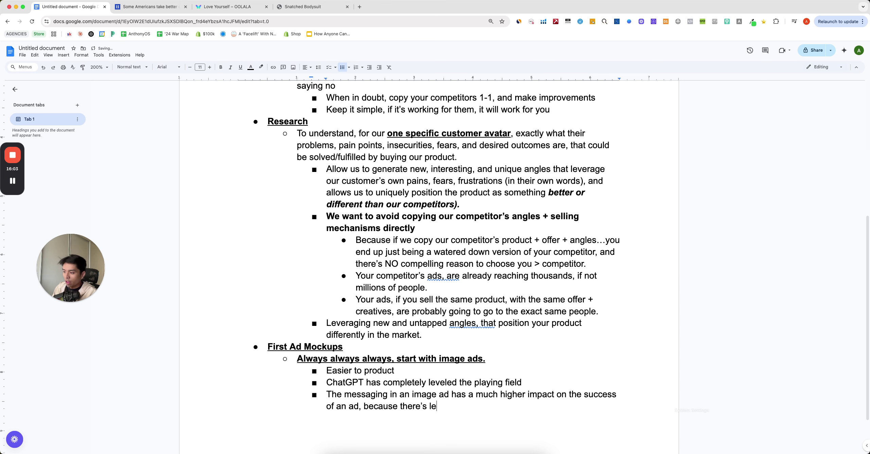
type("ss moving parts.")
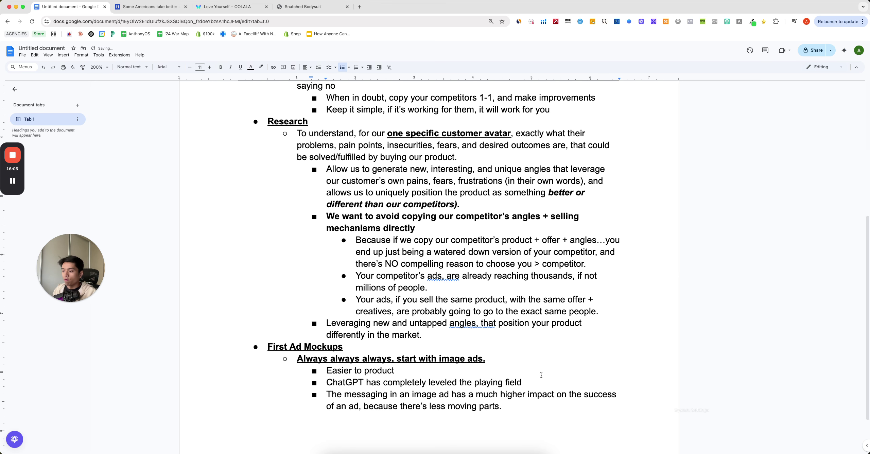
- Add the indented sub-bullet "You validate the winning messaging + angles through images, and then you explore that in other formats" beneath the messaging bullet
scroll(542, 374, "down", 3)
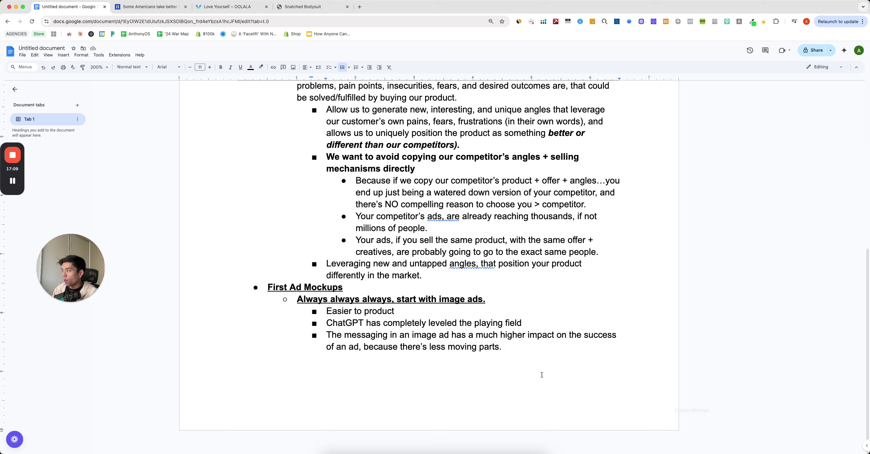
key("Return")
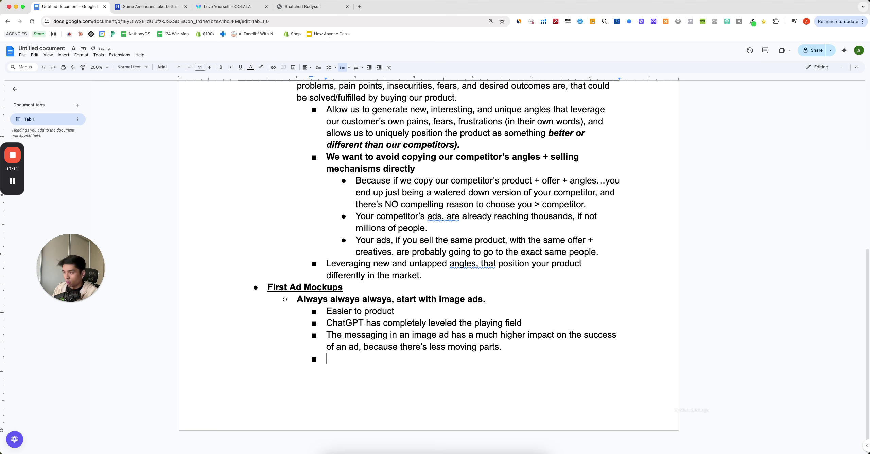
key("Tab")
type("You val")
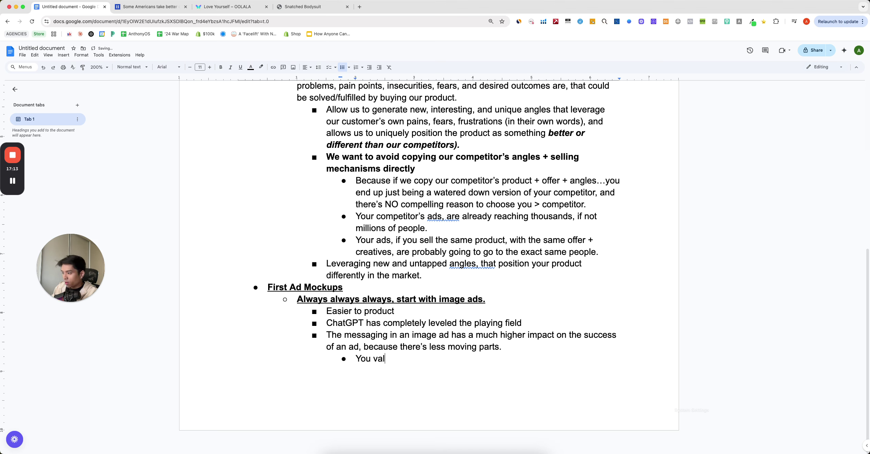
type("idate the  winning mess")
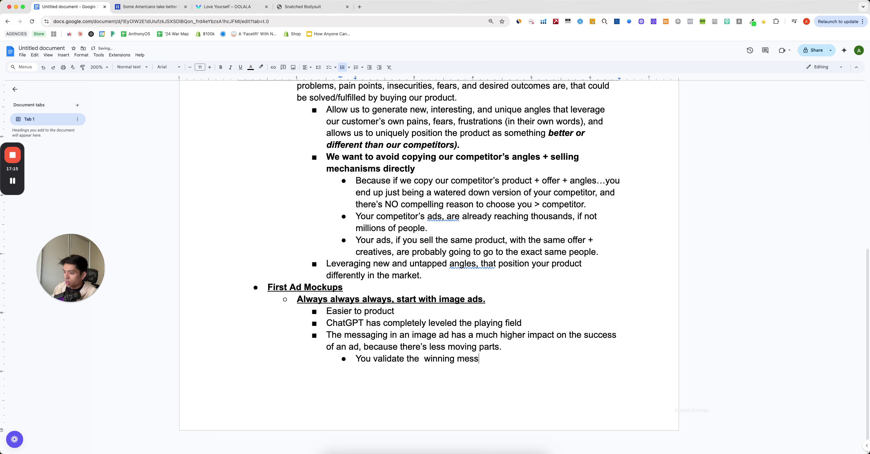
type("aging + angles thr")
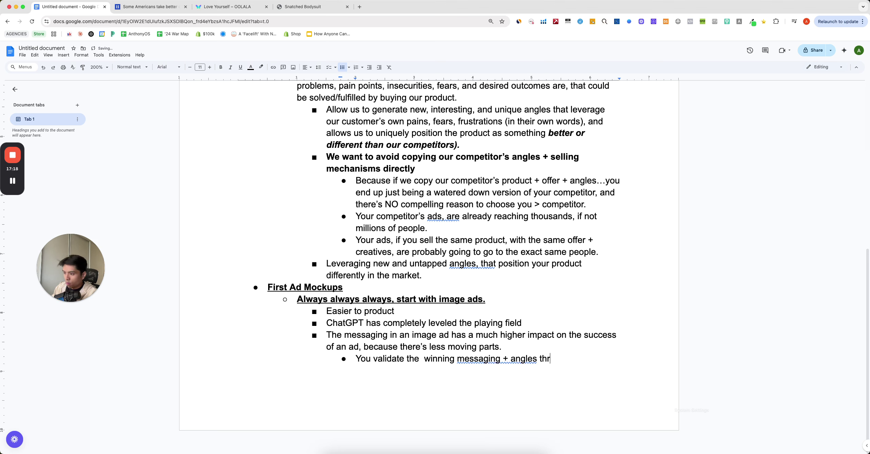
type("ough images, and then ou")
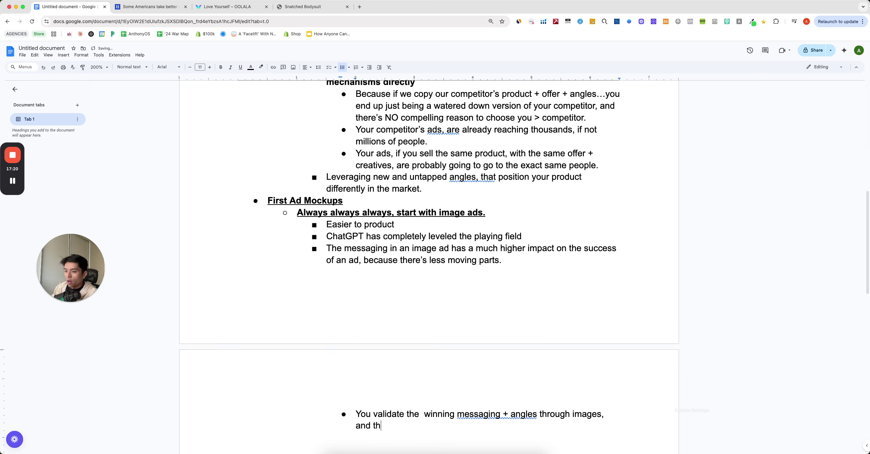
key("BackSpace")
key("BackSpace")
type("you explore ")
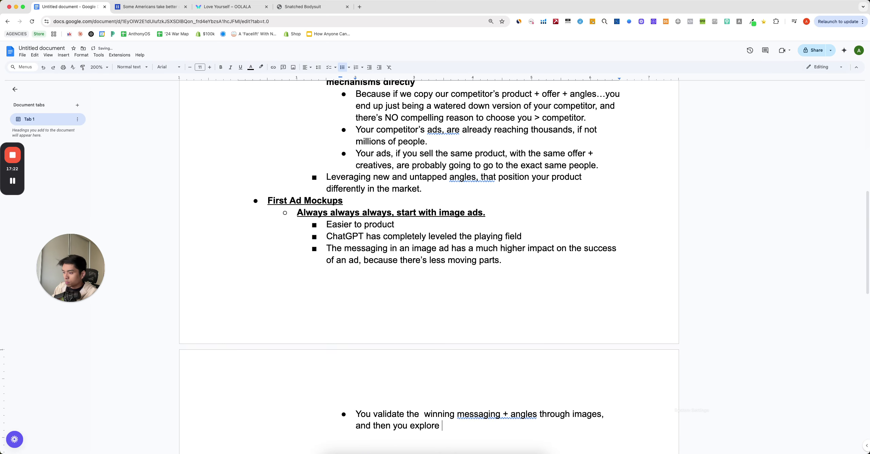
type("that in other formats")
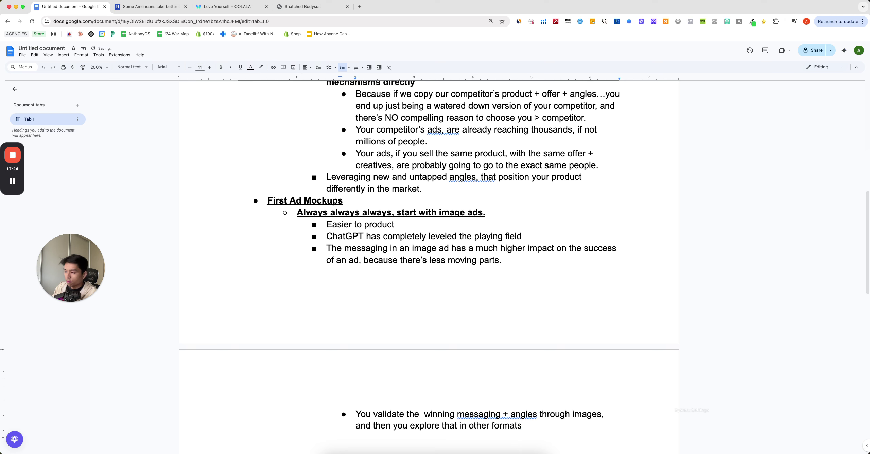
- List UGC, Advertorials, Listicles and VSLs as nested bullets beneath the sub-bullet about exploring other formats
key("shift+Return")
key("BackSpace")
key("Return")
key("Tab")
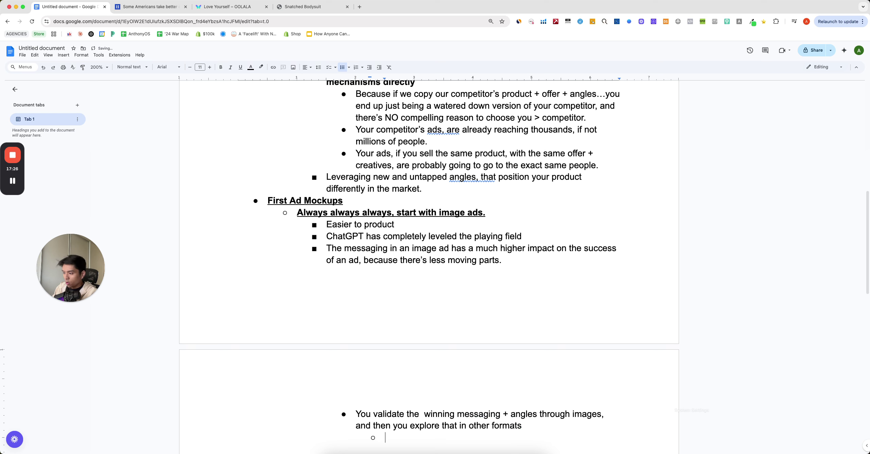
type("UGC")
key("Return")
type("Advertorials")
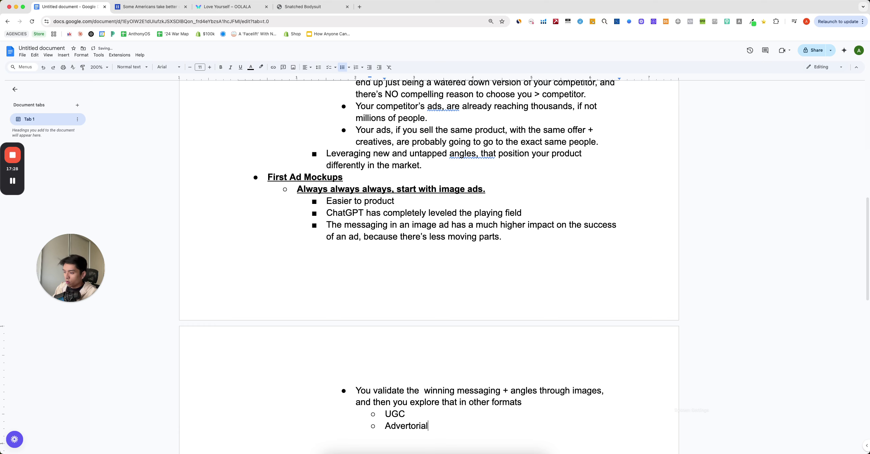
key("Return")
type("Listicles")
key("Return")
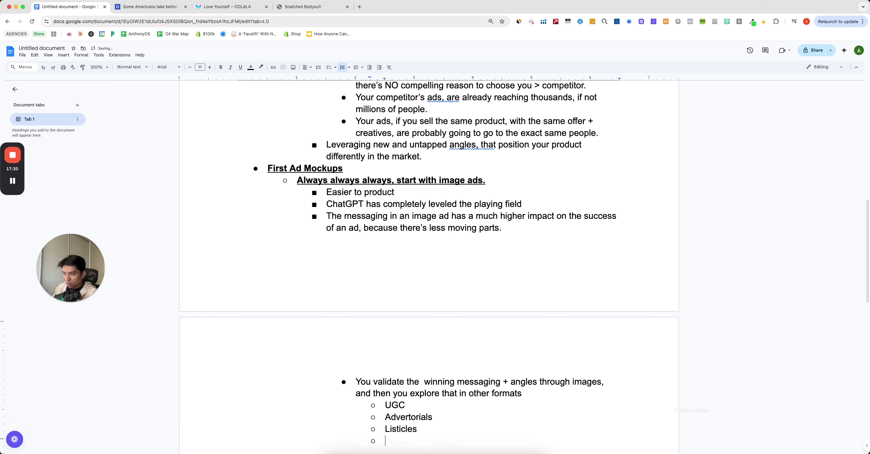
type("VSLs")
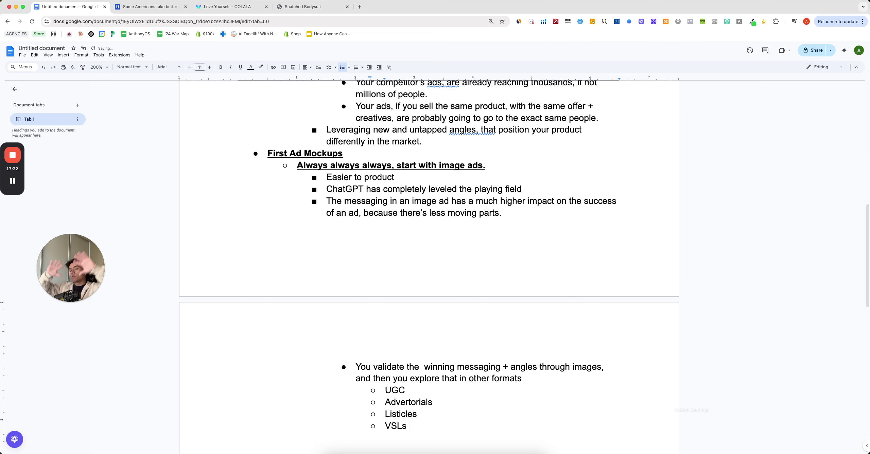
- Review the whole outline from the Product section through Offer and Research to First Ad Mockups, highlighting the headings along the way
scroll(343, 235, "up", 15)
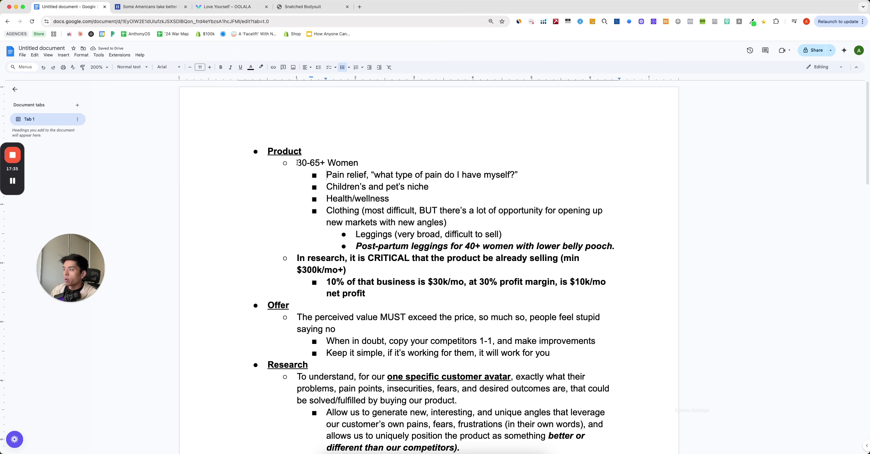
left_click_drag(297, 163, 363, 164)
left_click(367, 267)
scroll(366, 270, "down", 8)
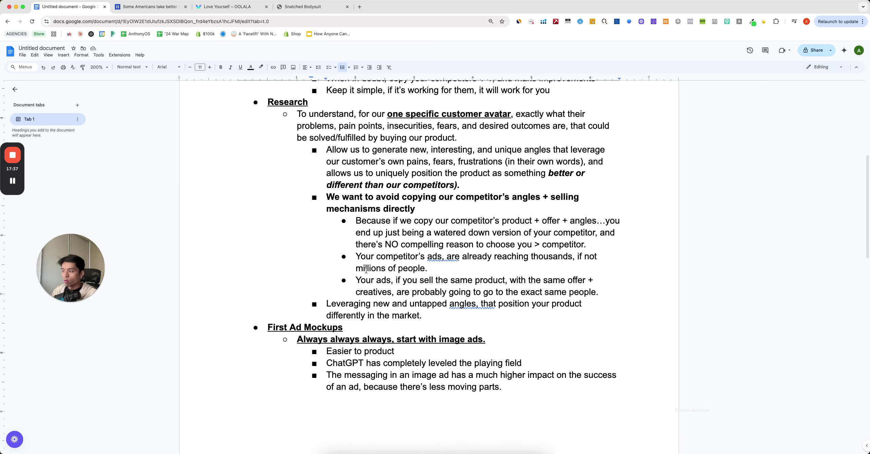
scroll(366, 270, "down", 5)
scroll(369, 251, "up", 11)
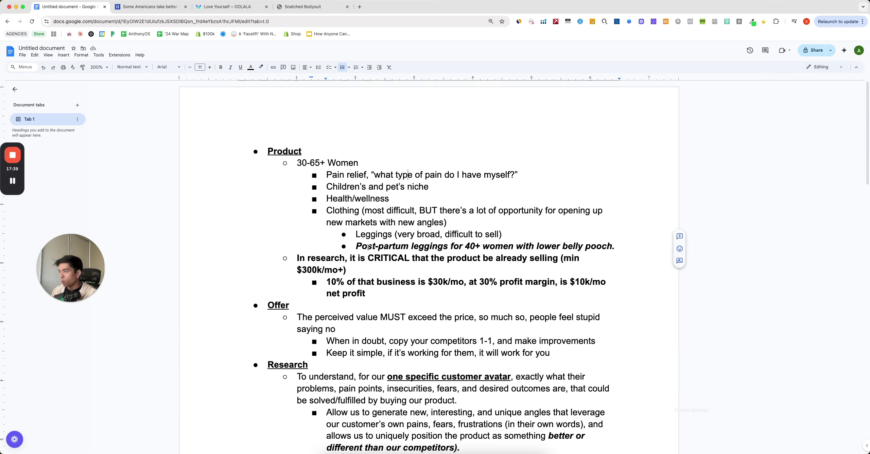
left_click_drag(257, 152, 398, 165)
left_click(398, 165)
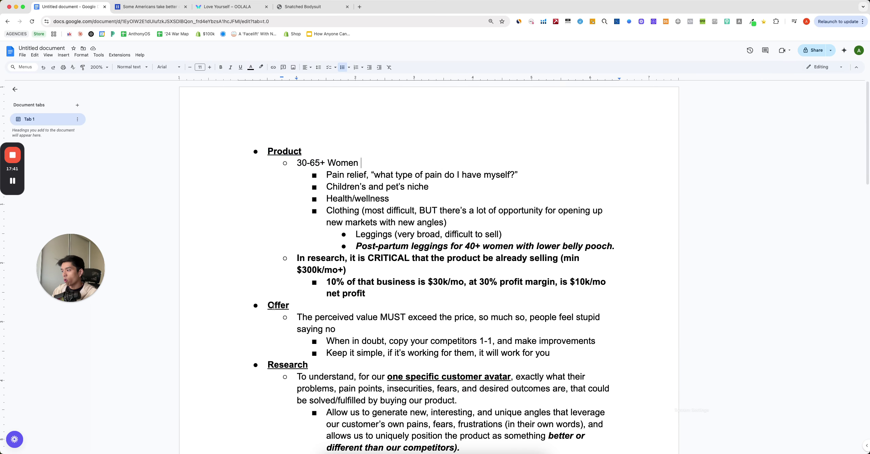
left_click_drag(269, 306, 315, 302)
left_click(350, 301)
scroll(349, 302, "down", 3)
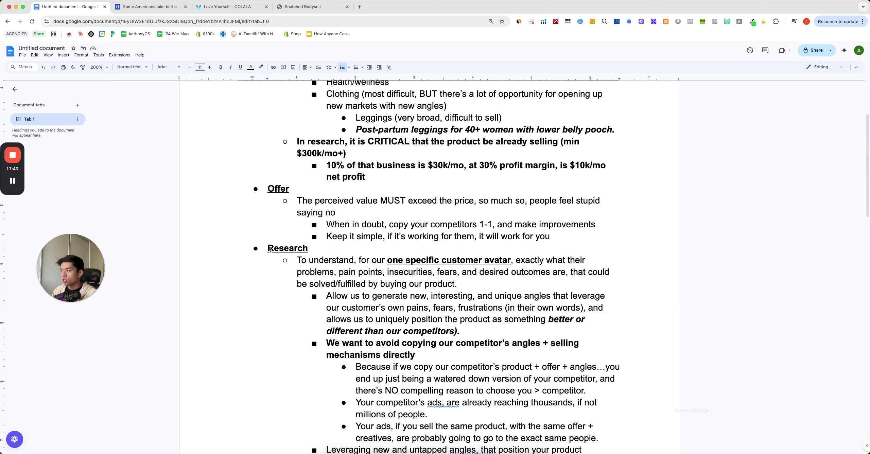
left_click_drag(269, 249, 312, 249)
scroll(377, 292, "down", 3)
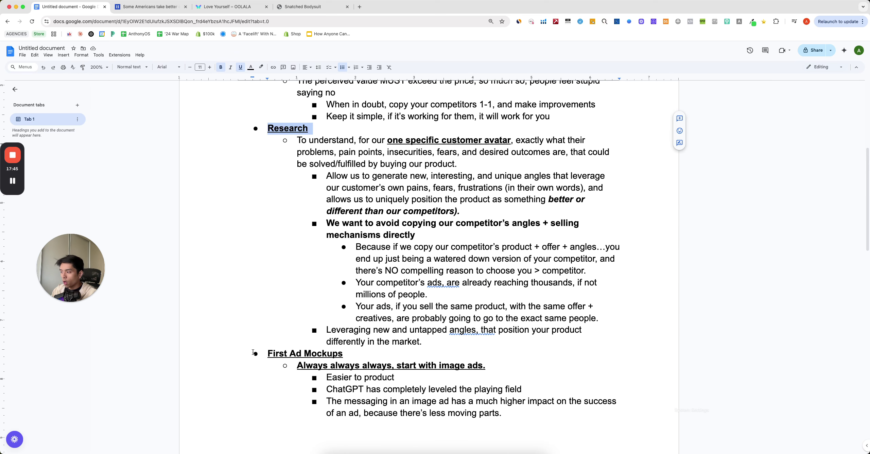
left_click_drag(262, 352, 493, 368)
left_click(518, 363)
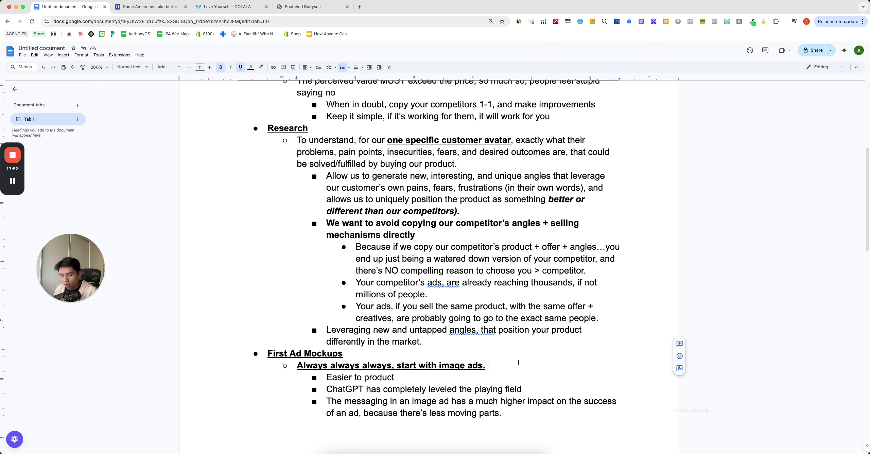
scroll(506, 326, "up", 7)
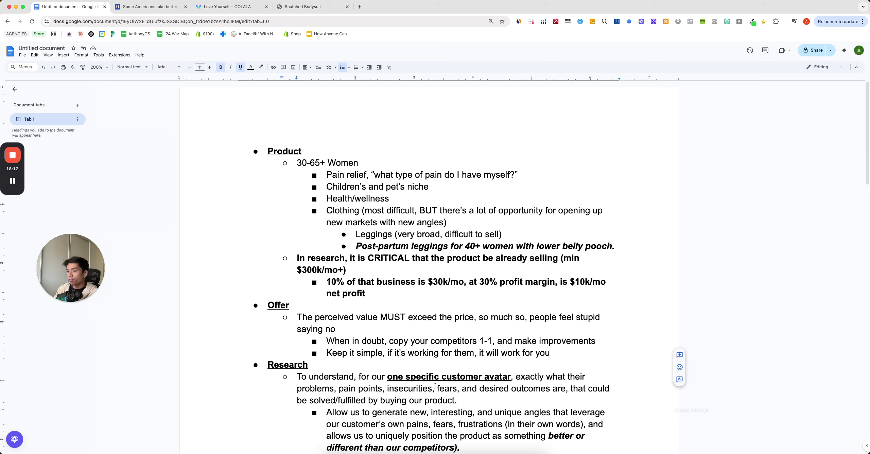
- Review the outline from Product to First Ad Mockups, reduce the document zoom to 150%, and highlight the Product and Offer sections
scroll(443, 378, "down", 5)
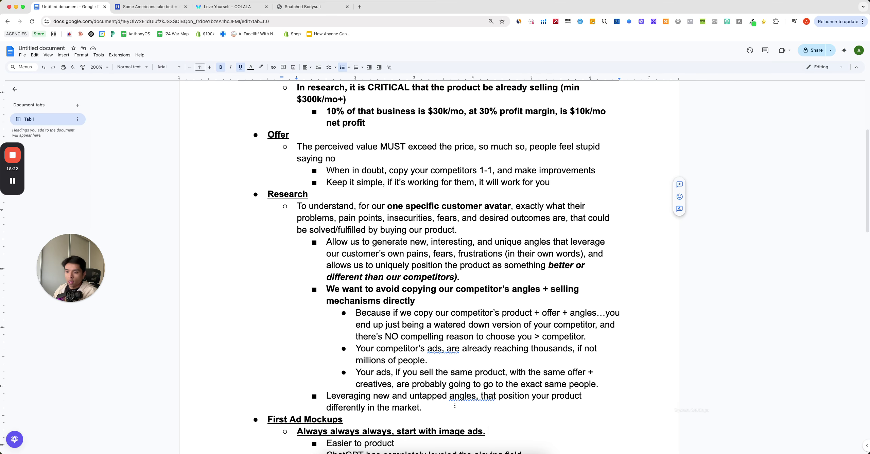
scroll(492, 408, "down", 3)
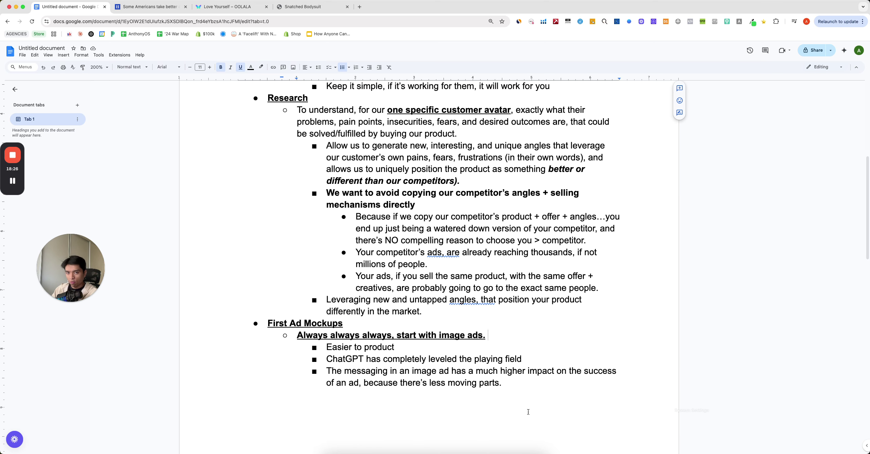
scroll(405, 324, "up", 8)
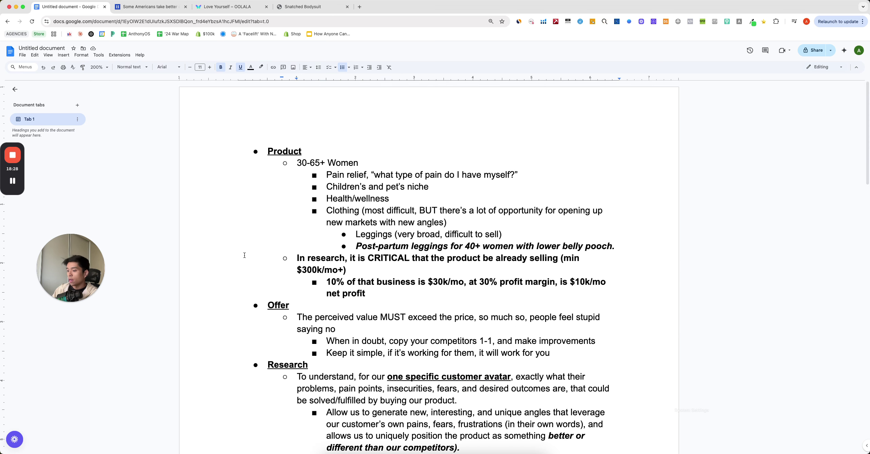
key("super+minus")
scroll(333, 216, "down", 4)
scroll(340, 222, "up", 3)
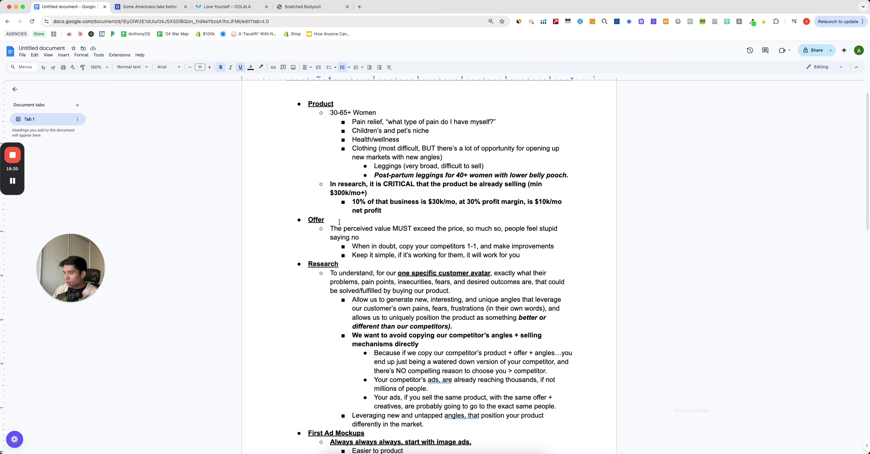
scroll(339, 222, "up", 2)
left_click_drag(300, 133, 430, 278)
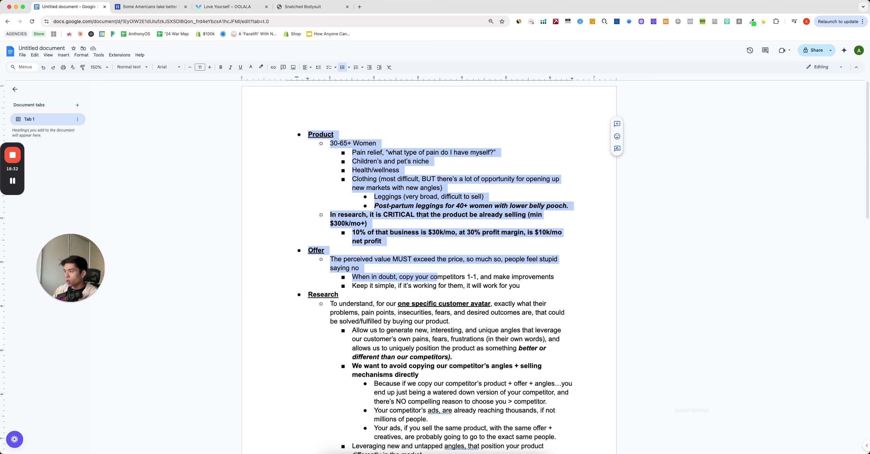
left_click(420, 196)
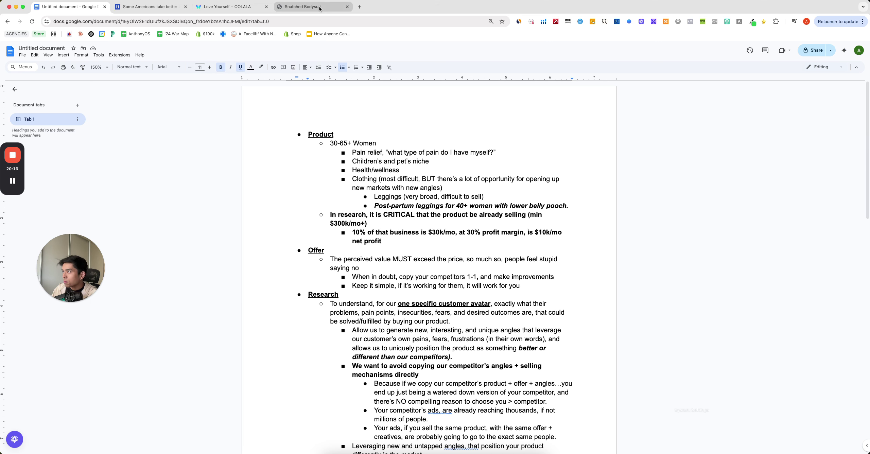
- Load the GetHookd Explore page in place of the Snatched Bodysuit page and place it directly after the outline document
left_click(306, 6)
left_click(233, 25)
type("gethoo")
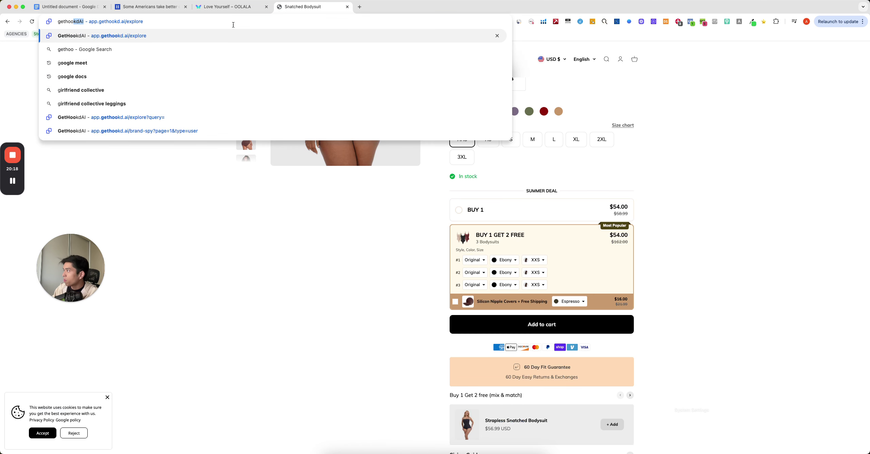
key("Return")
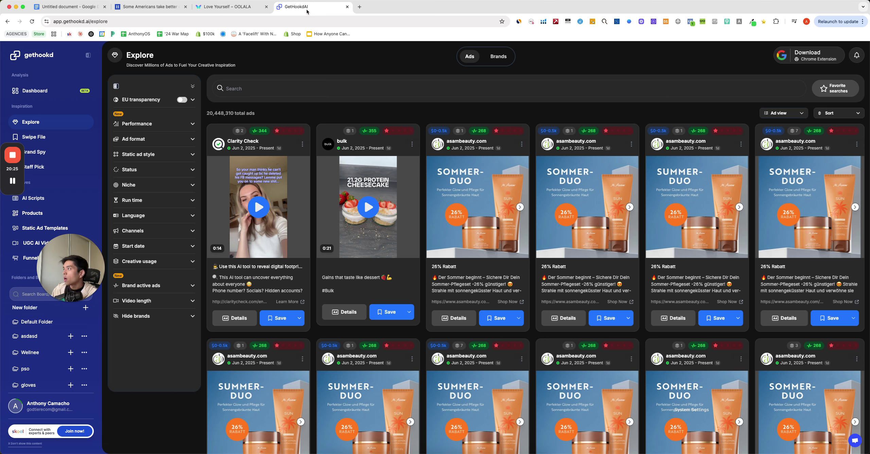
left_click_drag(306, 11, 162, 11)
- Switch to the Google Docs outline and go through the Product criteria, highlighting the audience, niches and already-selling requirement
left_click(68, 6)
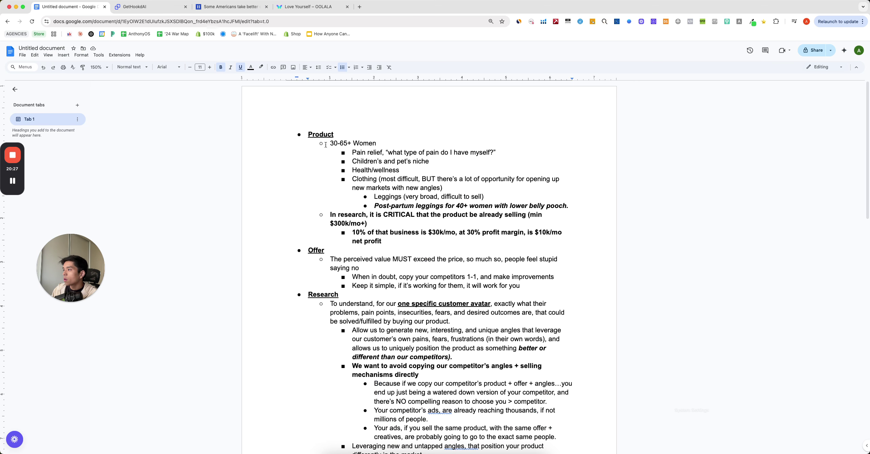
left_click_drag(324, 143, 470, 233)
left_click(363, 143)
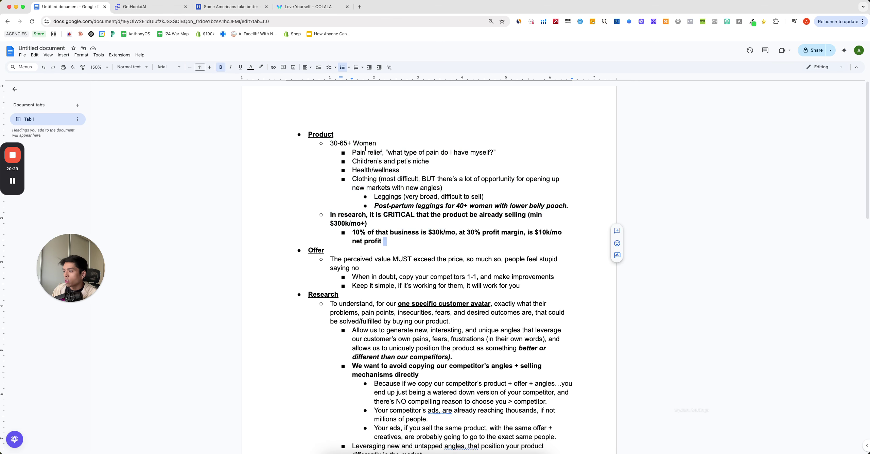
left_click_drag(331, 143, 376, 143)
left_click(369, 146)
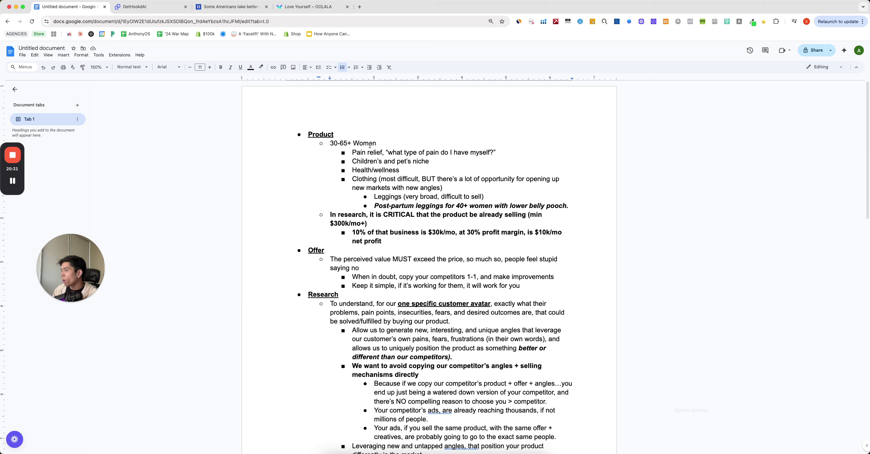
mouse_move(352, 152)
left_mouse_down()
mouse_move(405, 152)
mouse_move(379, 160)
mouse_move(399, 170)
mouse_move(352, 170)
left_mouse_up()
left_click(401, 169)
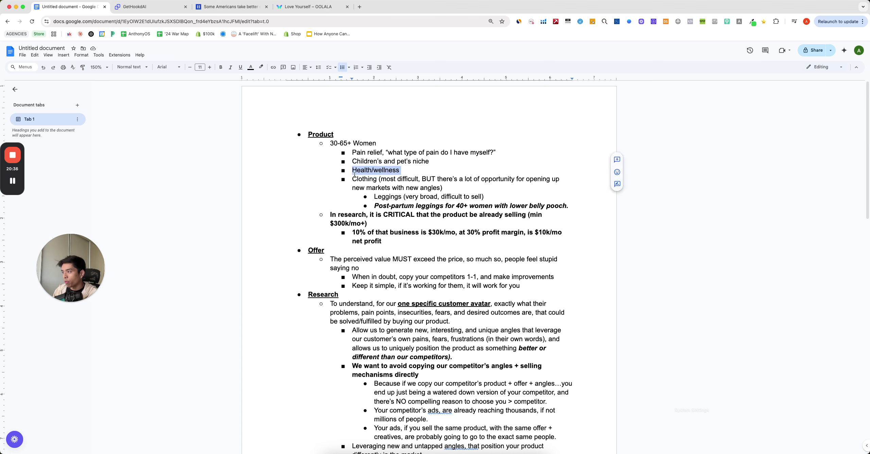
left_click(400, 196)
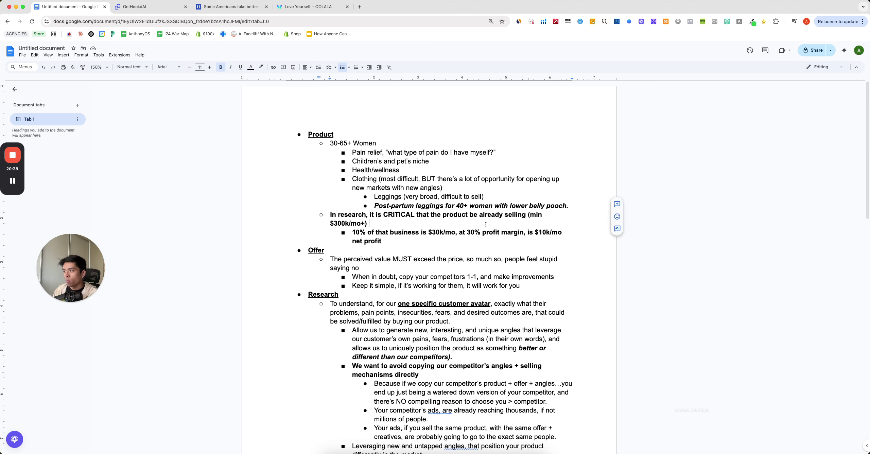
left_click_drag(370, 223, 296, 216)
left_click(163, 197)
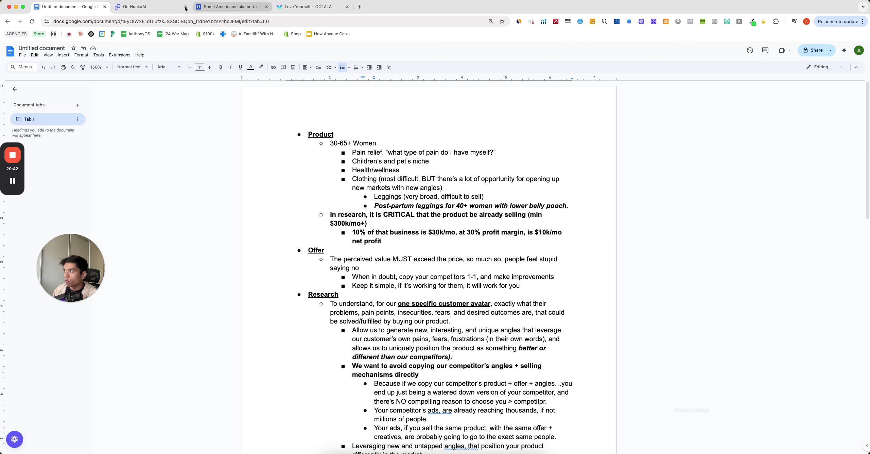
- Switch to GetHookd and filter the ads by performance to three, four and five stars
left_click(149, 7)
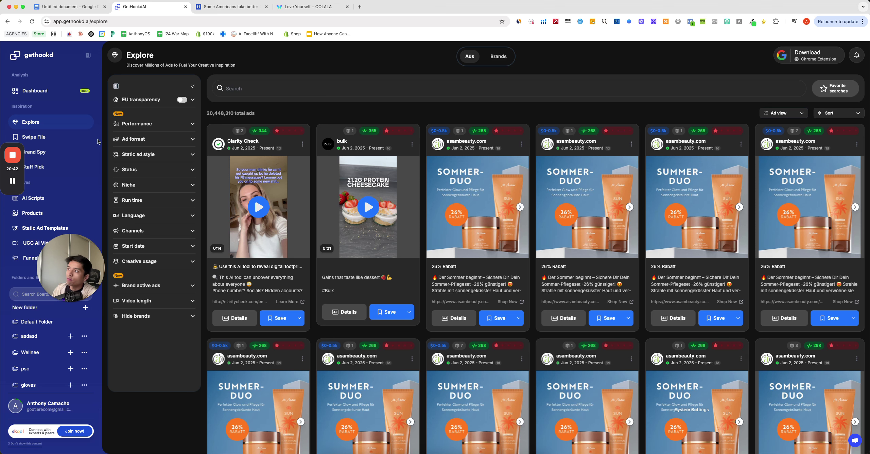
left_click(13, 180)
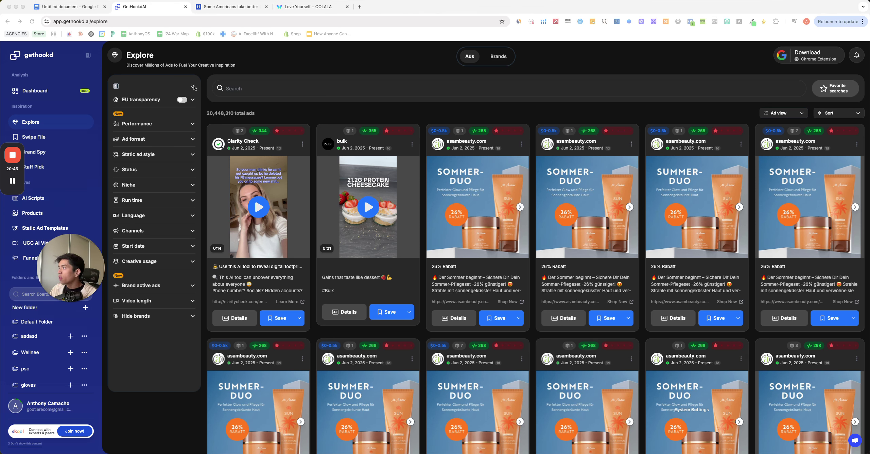
left_click(136, 123)
left_click(139, 155)
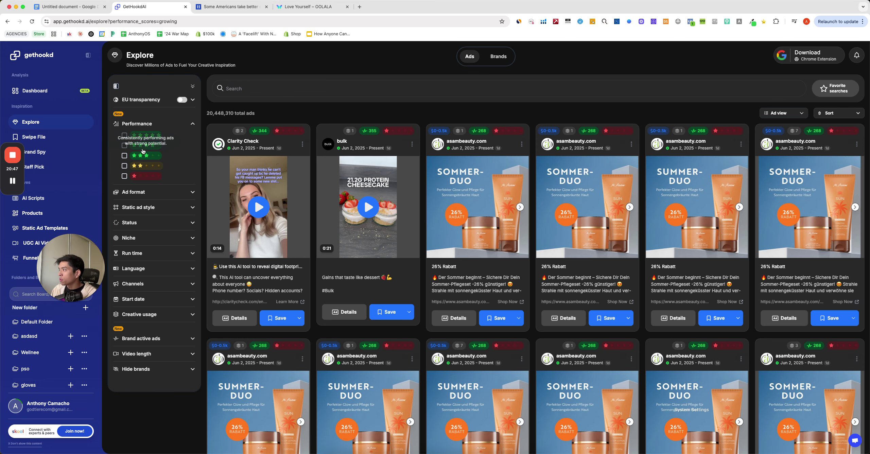
left_click(139, 145)
left_click(140, 140)
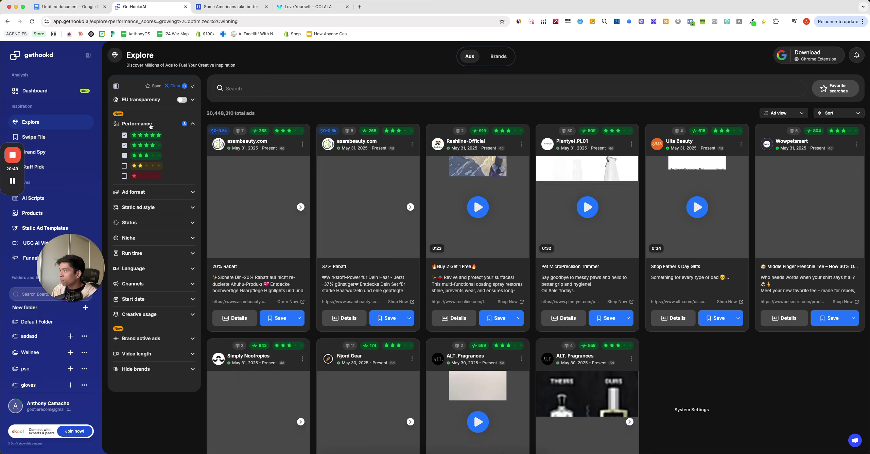
left_click(149, 125)
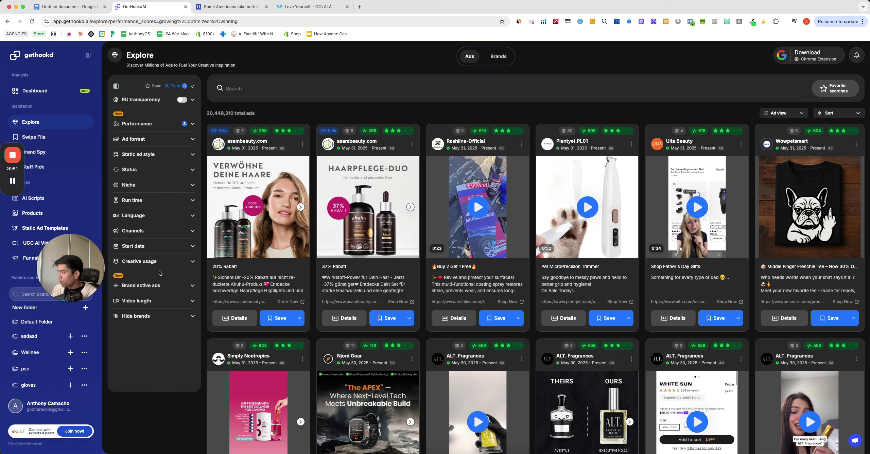
- Filter the ads by language to English
left_click(149, 216)
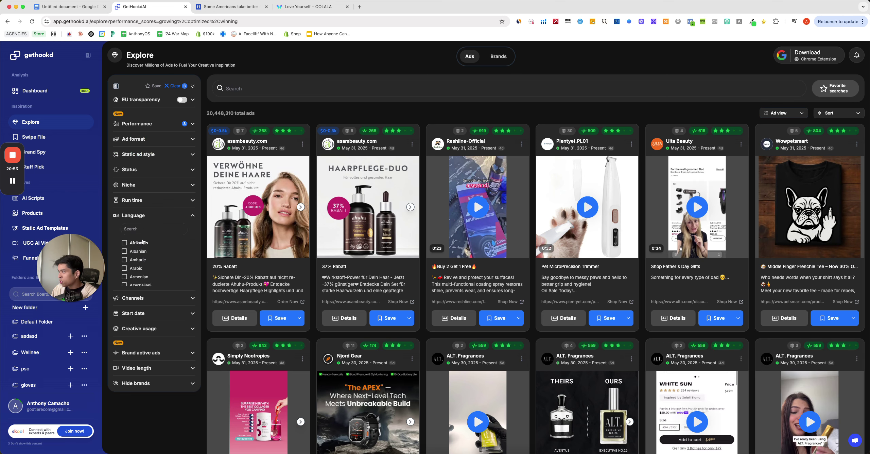
left_click(146, 230)
type("english")
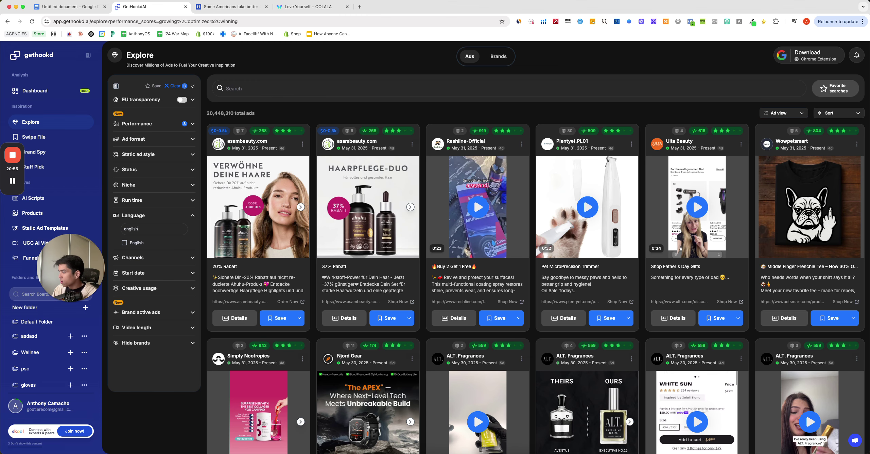
left_click(142, 244)
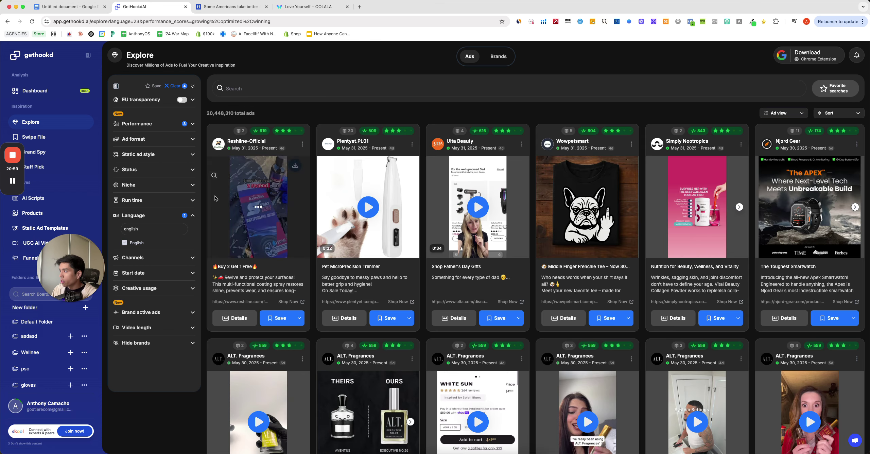
- Look through the available niches and filter the ads to Pets
left_click(158, 124)
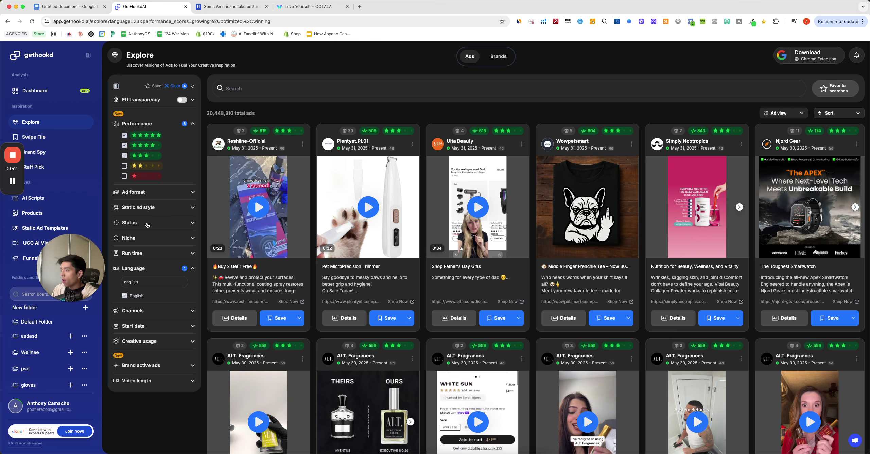
left_click(146, 271)
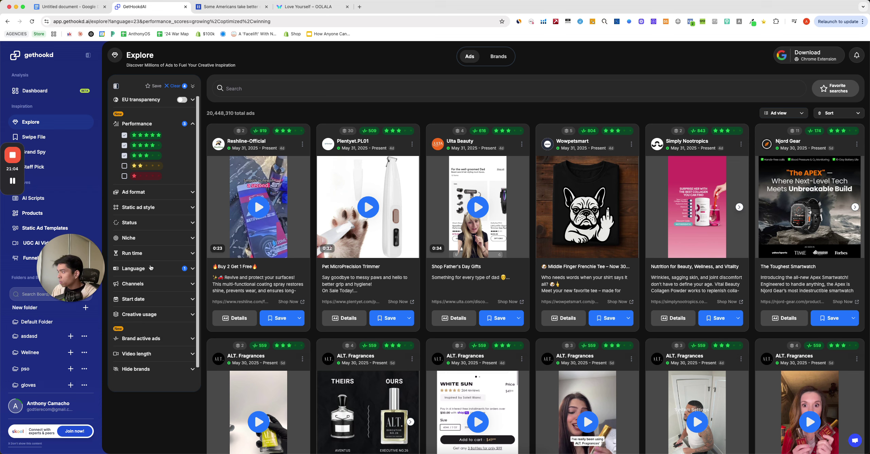
left_click(155, 238)
scroll(158, 287, "down", 3)
scroll(158, 287, "up", 5)
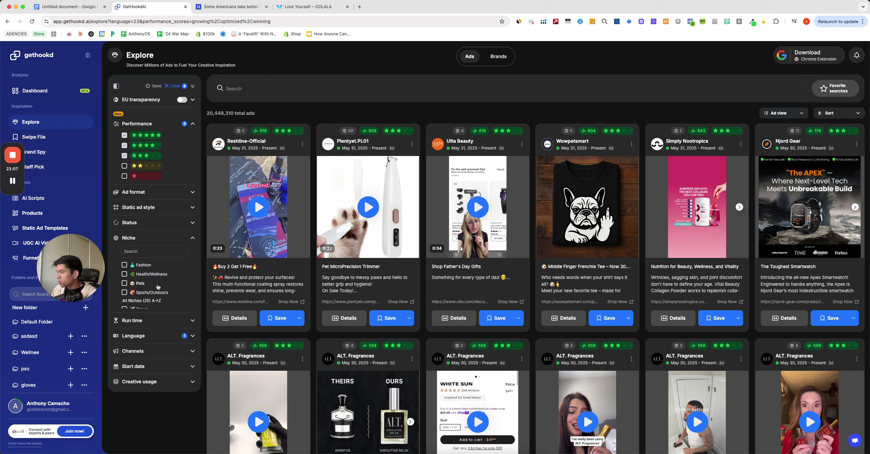
scroll(158, 287, "down", 8)
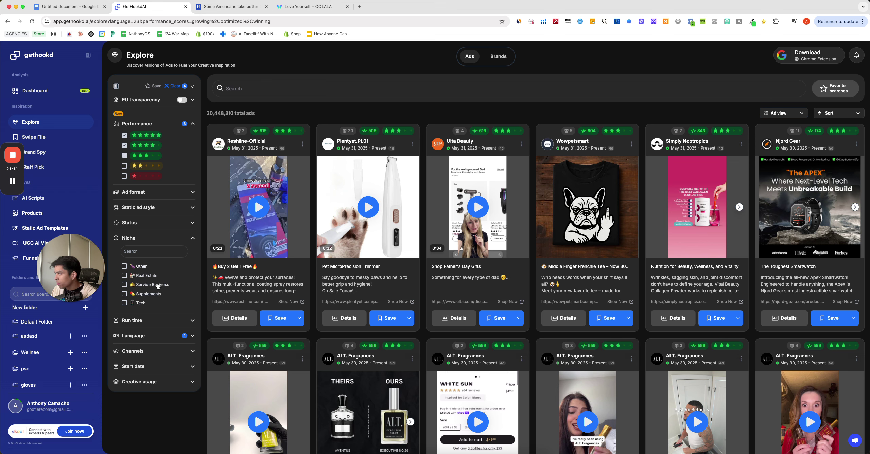
scroll(154, 282, "up", 10)
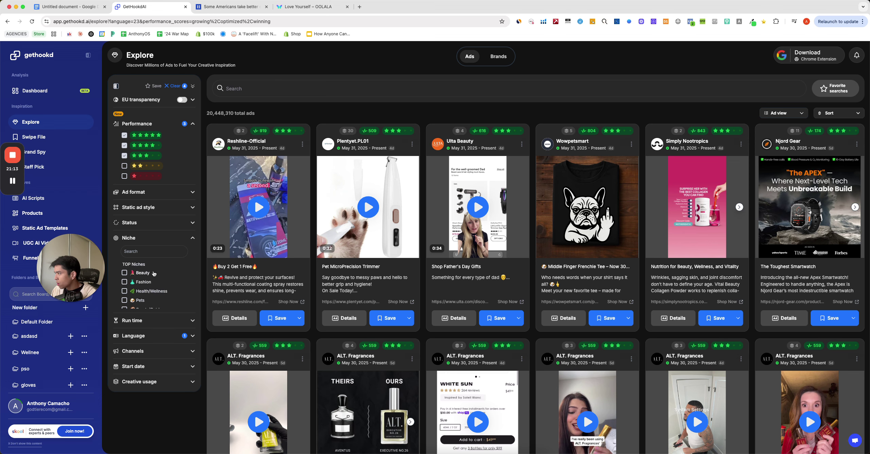
scroll(154, 275, "down", 2)
left_click(155, 278)
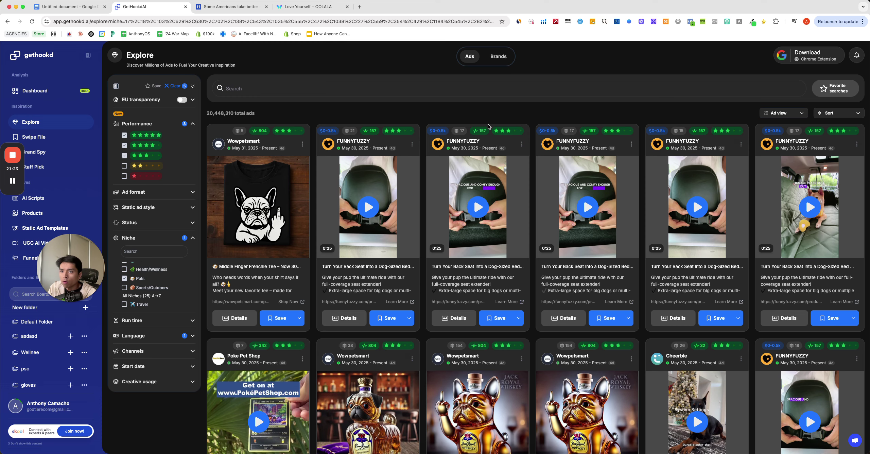
- Browse the filtered pet ads for potential products and brands
scroll(489, 109, "down", 5)
scroll(462, 158, "down", 6)
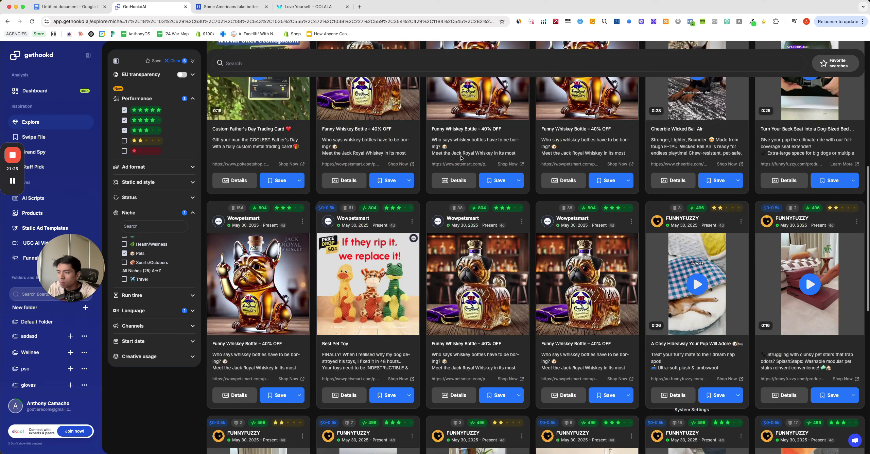
scroll(462, 158, "down", 5)
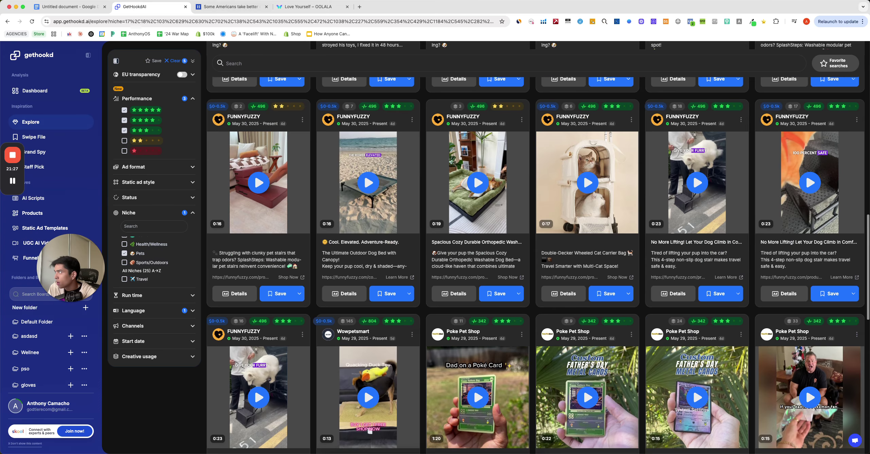
- Highlight the "30-65+ Women" and "min $300k/mo+" criteria in the Google Docs outline, and return to the GetHookd pet ads
left_click(68, 8)
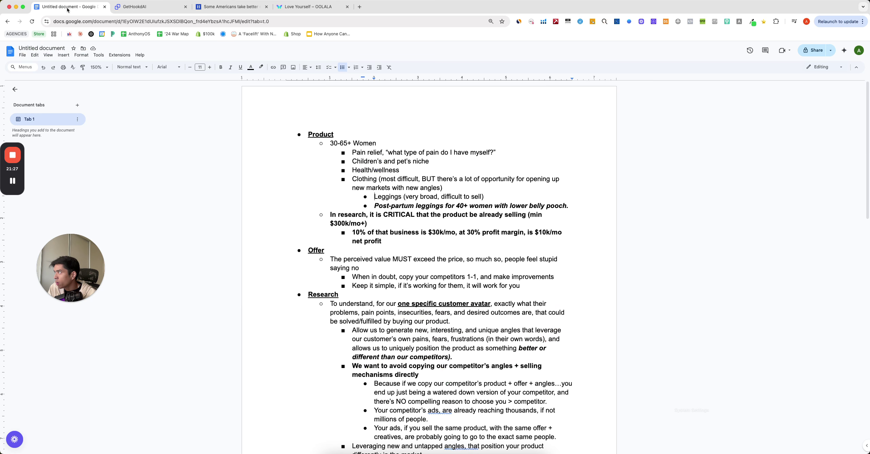
left_click_drag(331, 146, 391, 142)
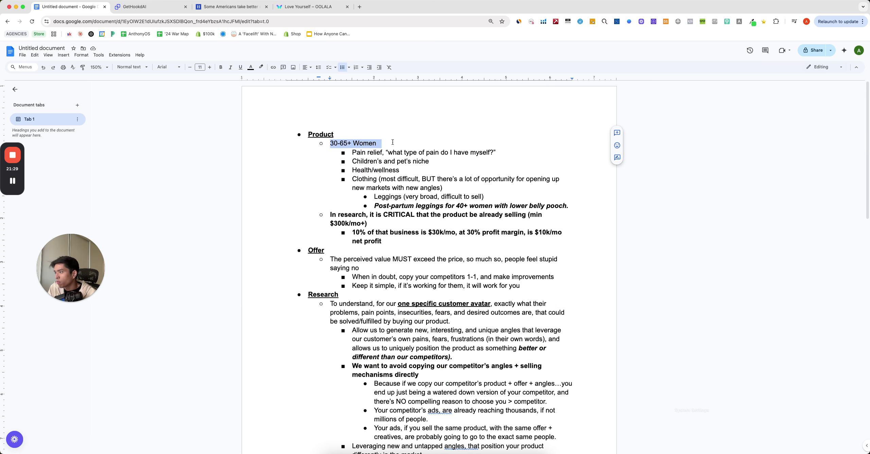
left_click(394, 223)
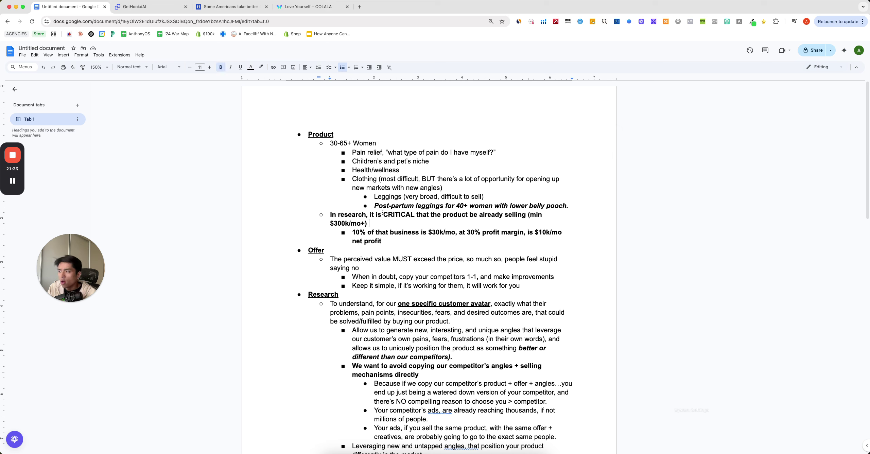
left_click(325, 214, "shift")
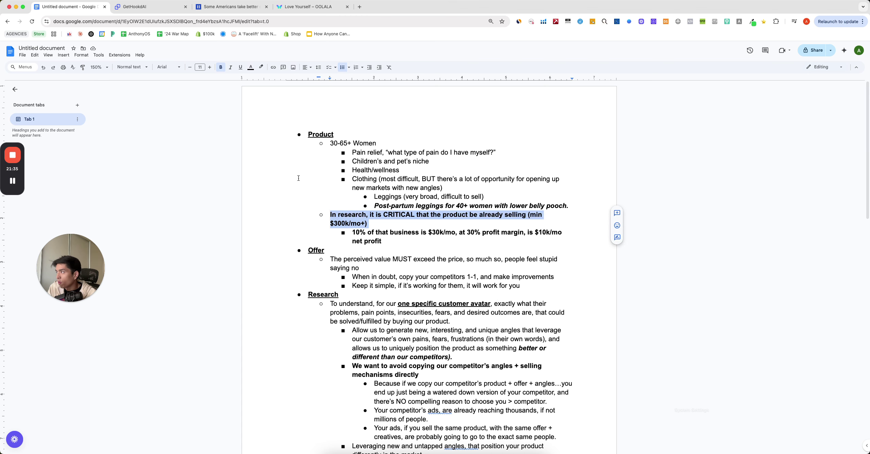
left_click(149, 6)
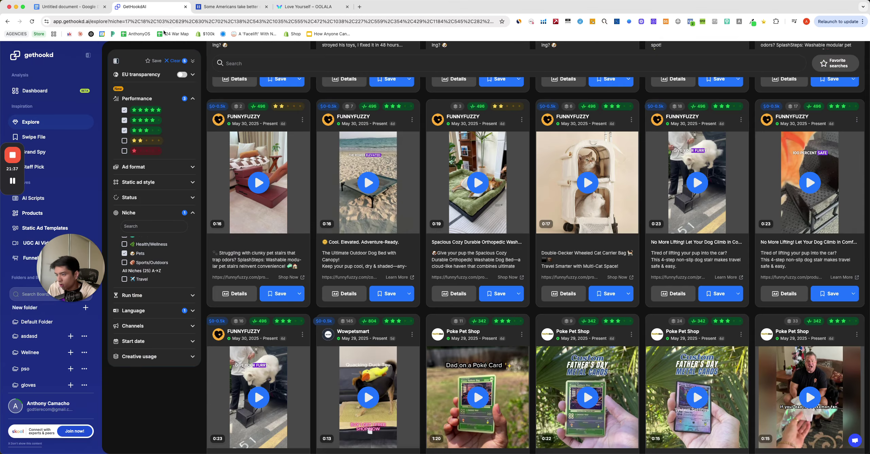
- Browse further through the filtered pet ads for brands and products that are already selling
scroll(480, 271, "down", 1)
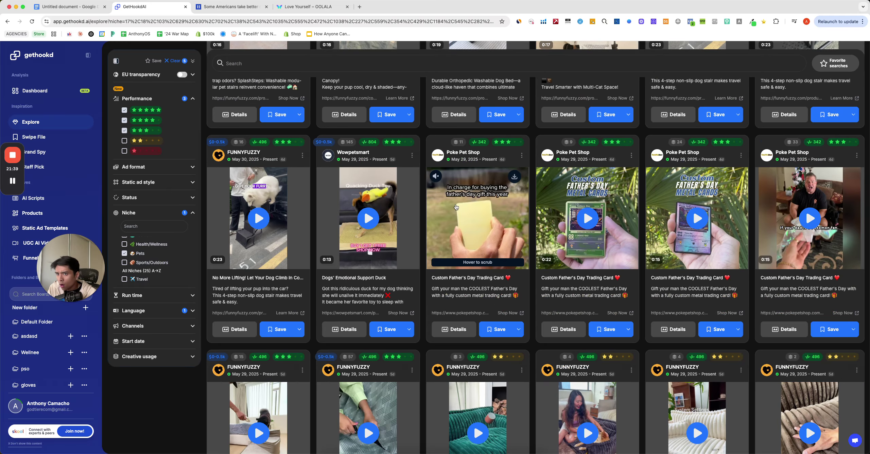
scroll(456, 207, "up", 15)
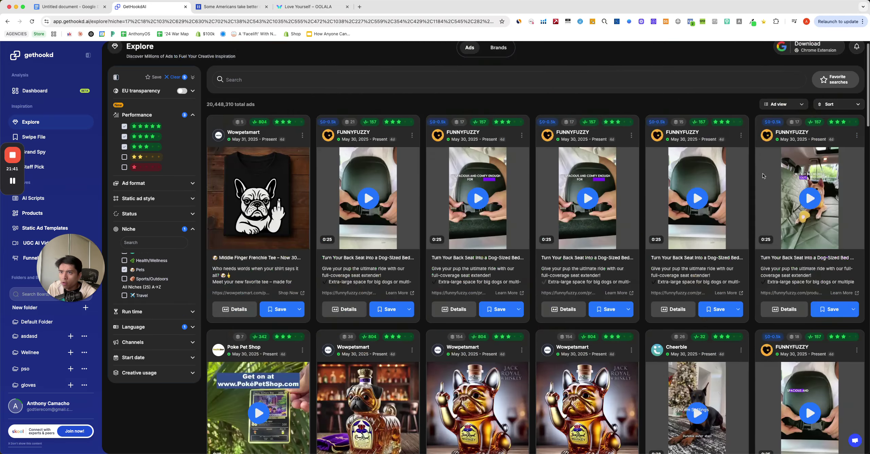
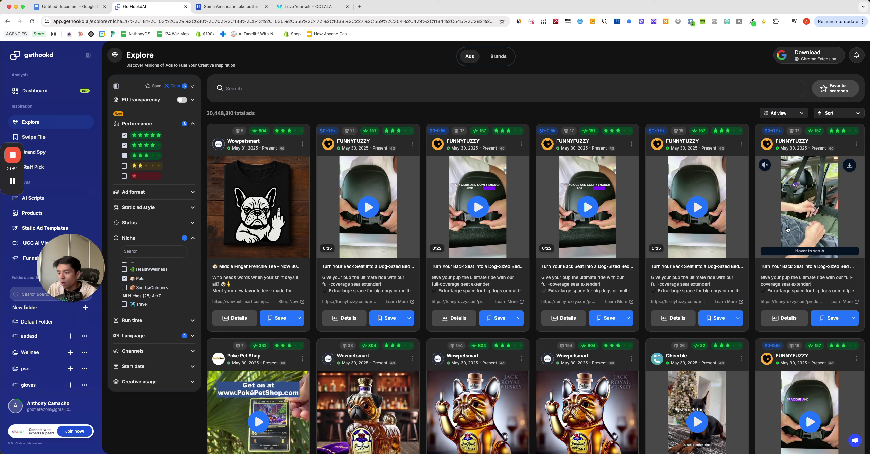
scroll(787, 230, "down", 20)
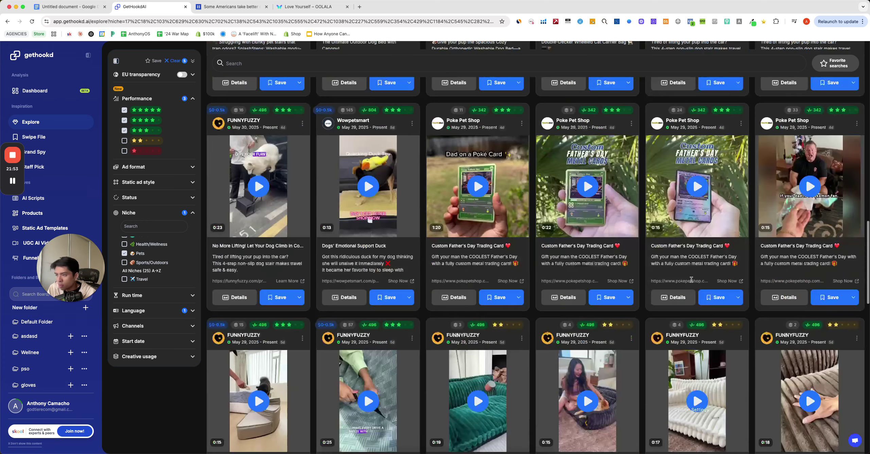
scroll(629, 280, "down", 7)
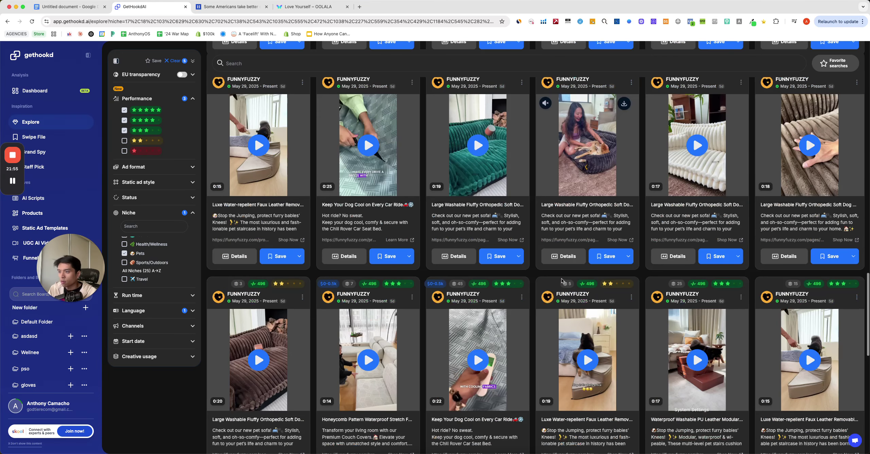
scroll(562, 281, "down", 4)
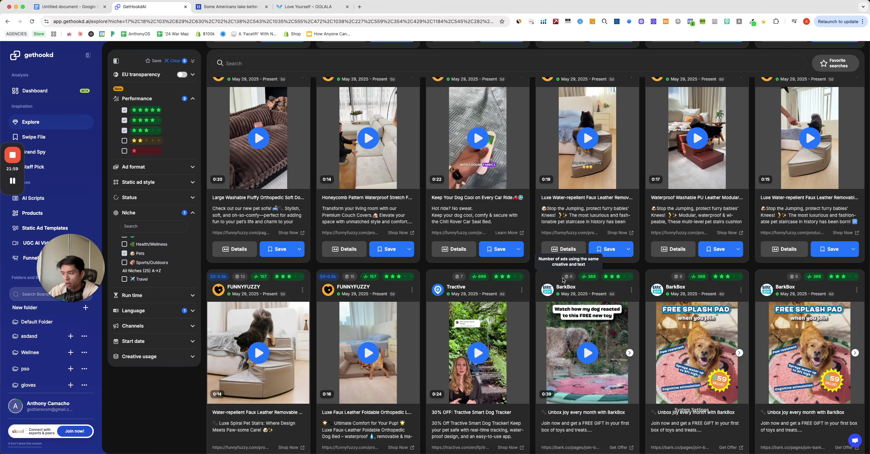
scroll(562, 281, "down", 2)
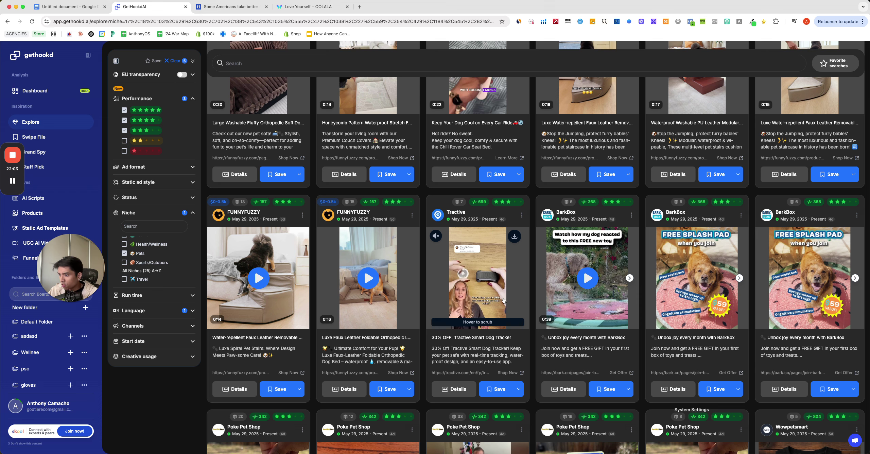
- Preview the Tractive Smart Dog Tracker video ad and open its ad details
left_click(476, 318)
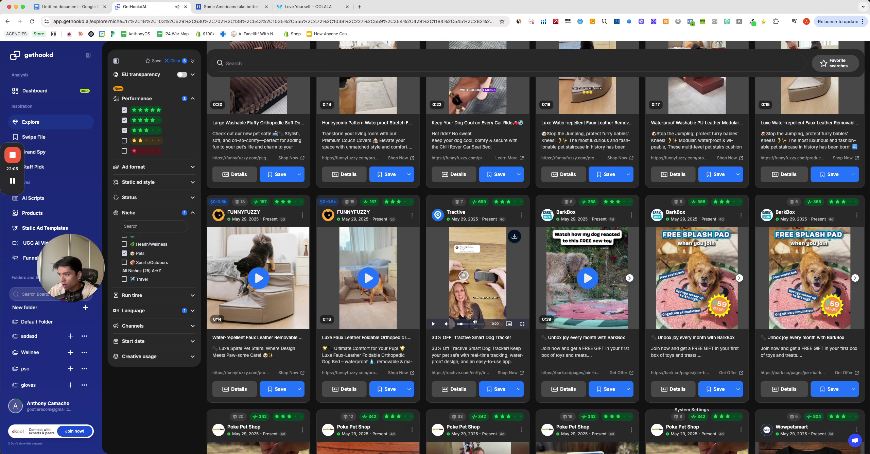
left_click(521, 216)
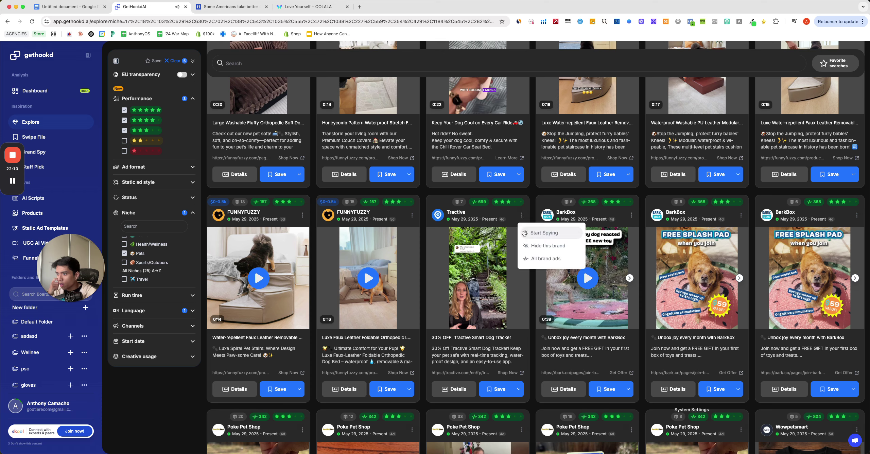
left_click(450, 387)
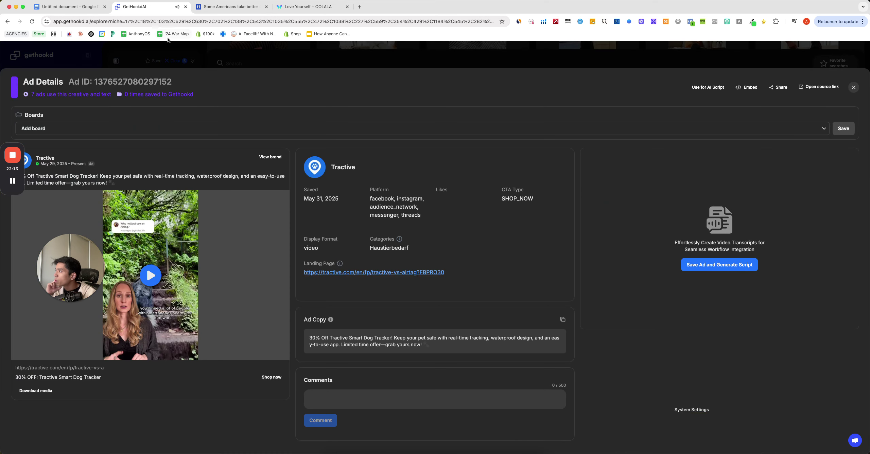
left_click(166, 53)
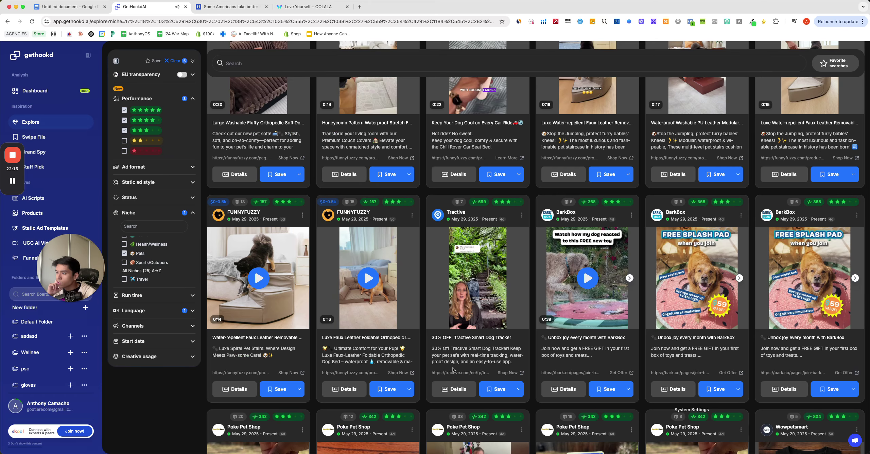
left_click(451, 394)
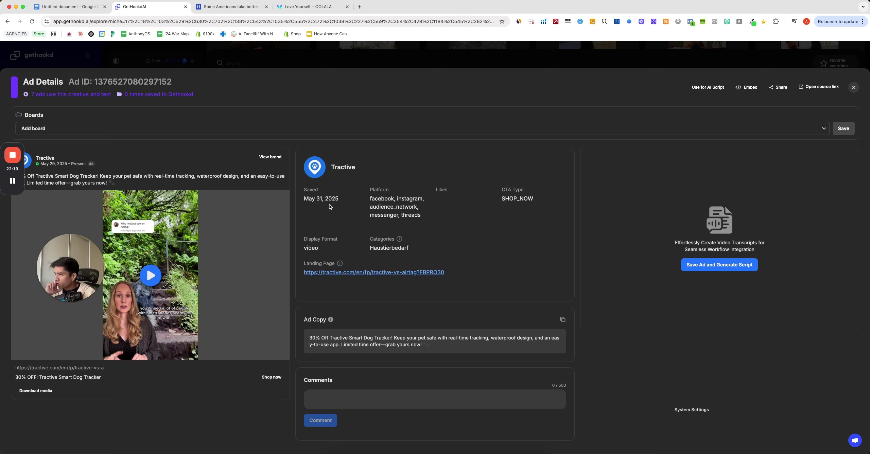
- Browse all ads of the Tractive brand and open the landing page of one of its tracker ads
left_click(265, 156)
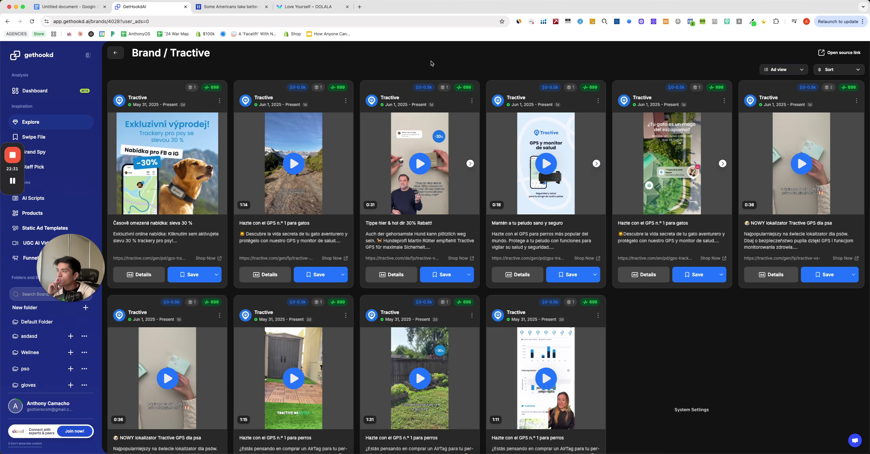
scroll(696, 297, "down", 2)
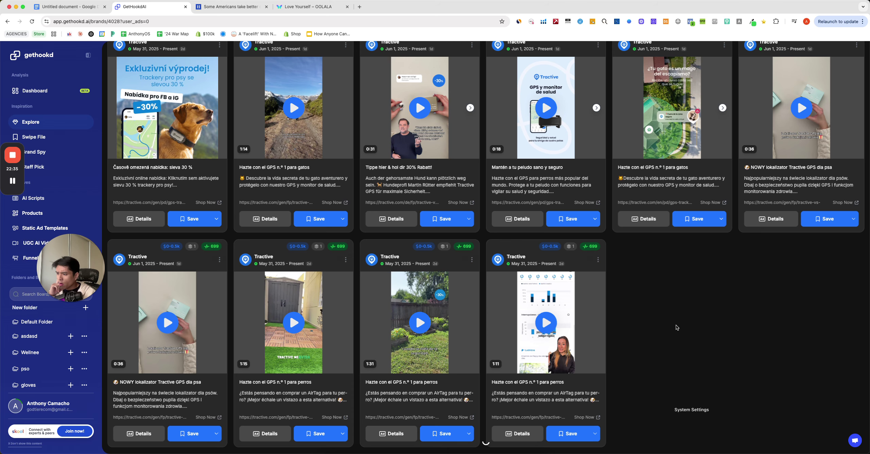
scroll(676, 327, "down", 8)
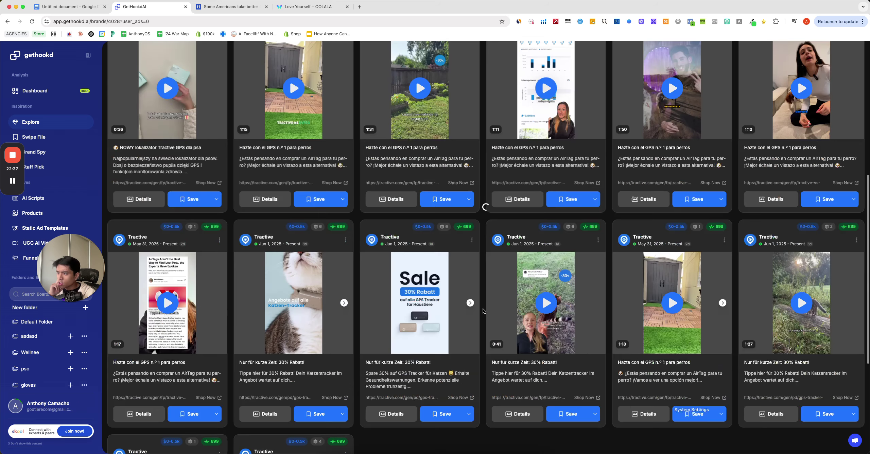
mouse_move(222, 348)
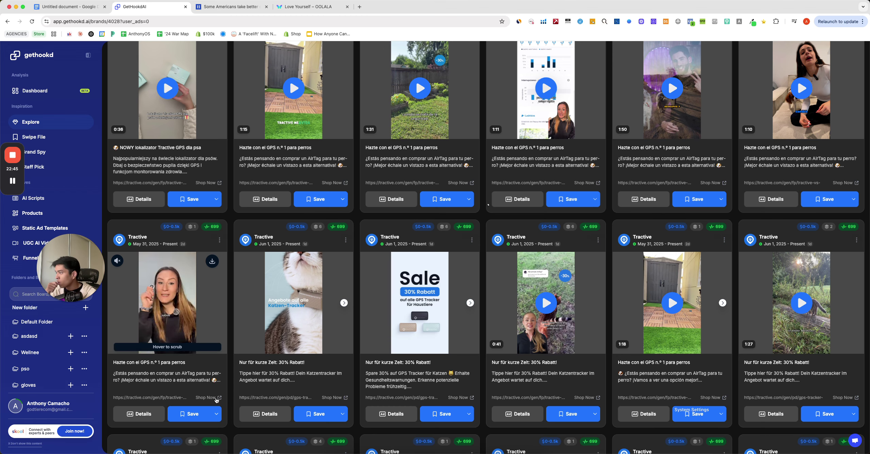
left_click(216, 398)
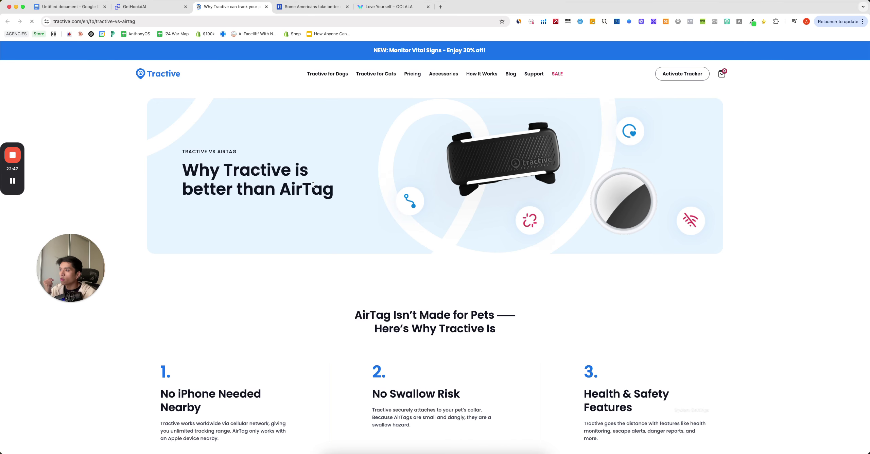
- Open Similarweb's Website Traffic Checker in a new browser tab and analyze the address of the Tractive landing page
left_click(440, 7)
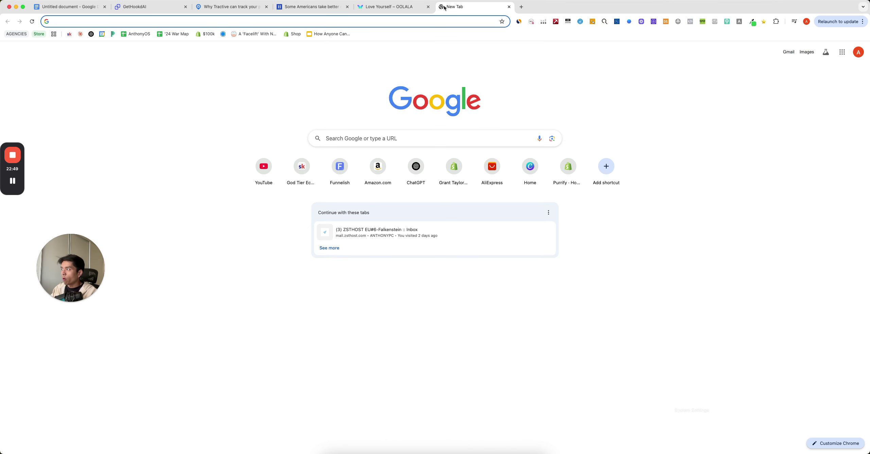
type("simil")
key("Return")
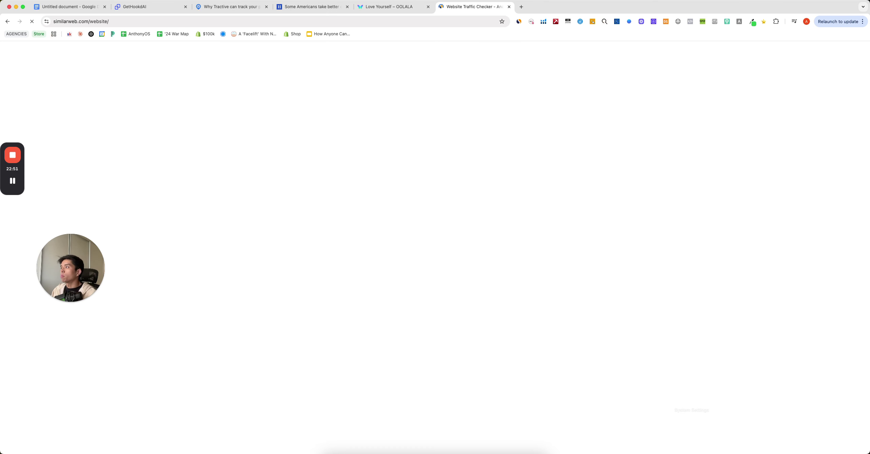
left_click(221, 5)
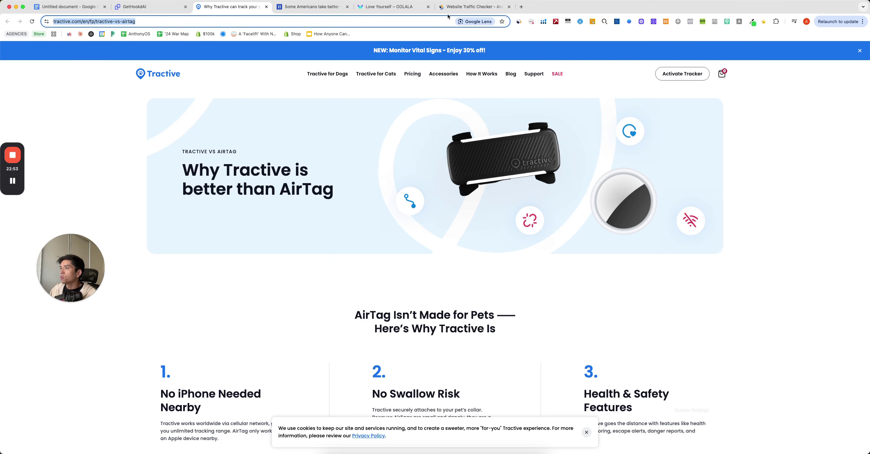
left_click(474, 6)
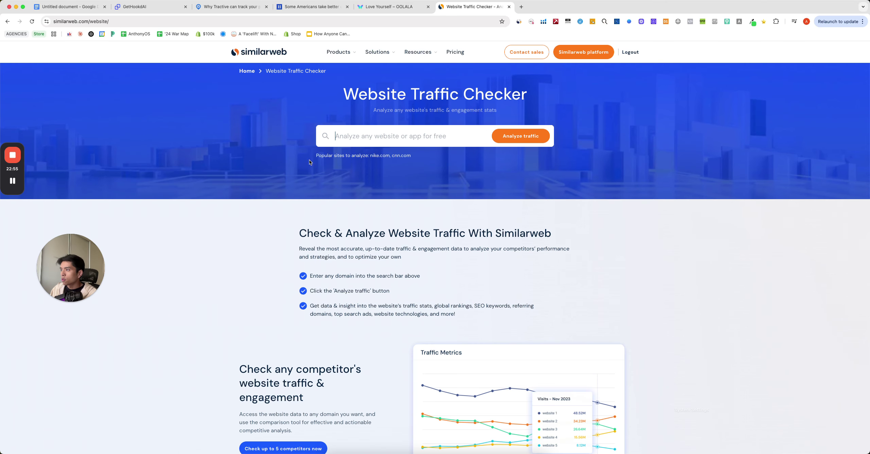
key("super+v")
key("Return")
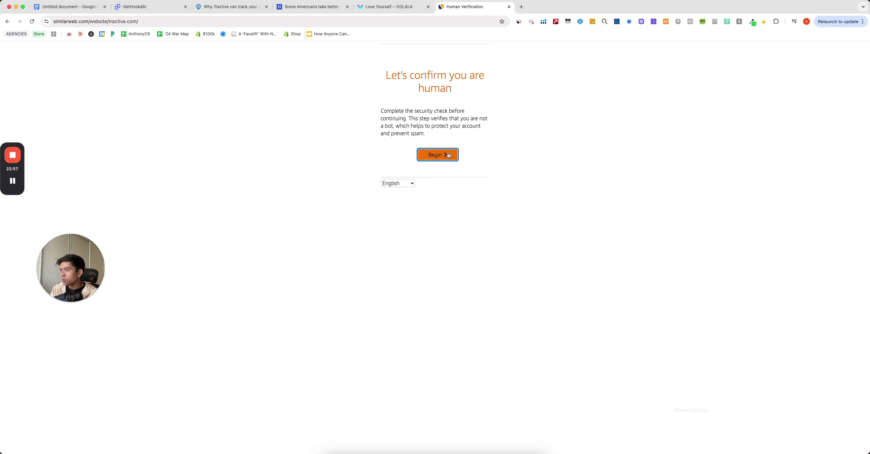
- Complete the human verification by selecting all the chair images and confirming the selection
left_click(447, 155)
left_click(461, 133)
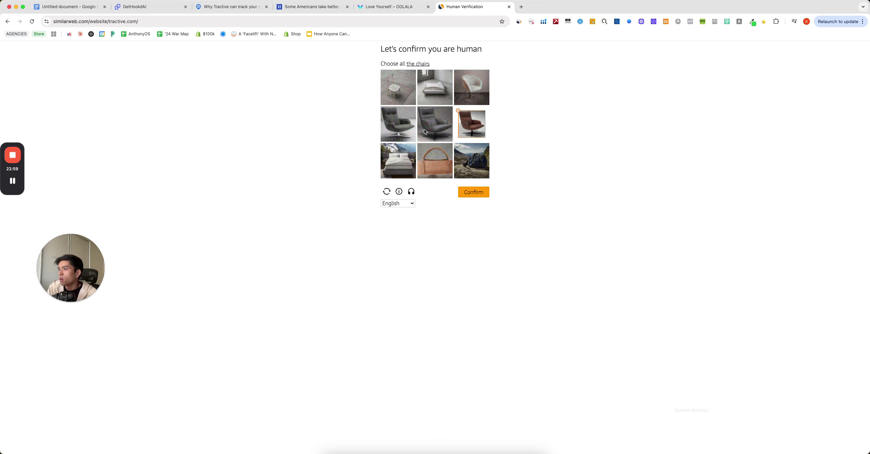
left_click(424, 129)
left_click(394, 125)
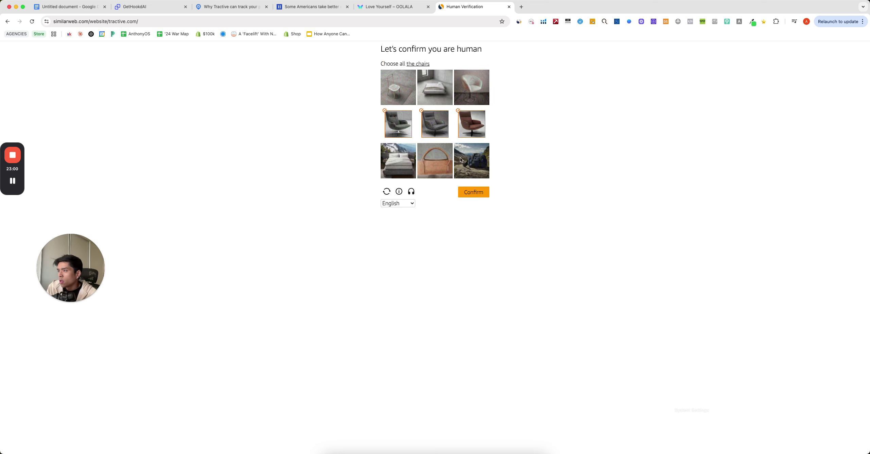
left_click(478, 193)
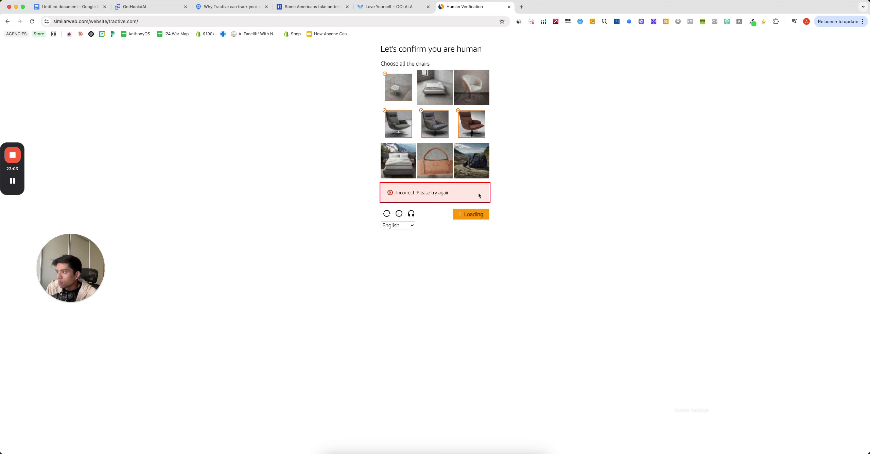
left_click(469, 91)
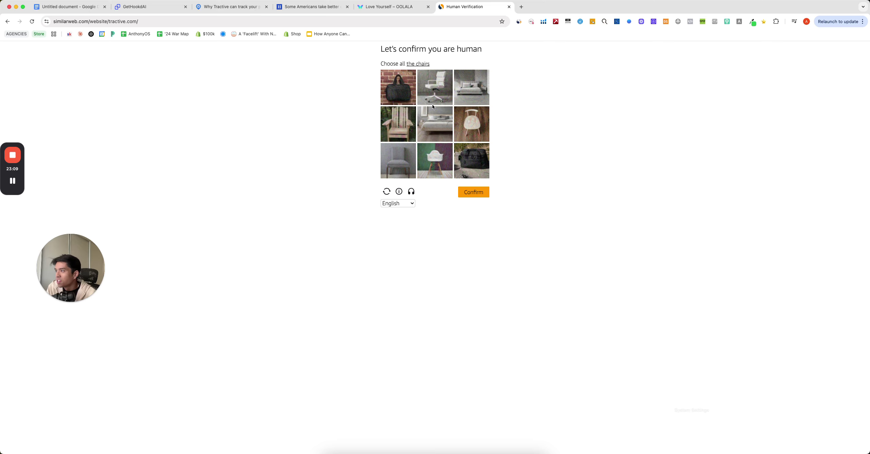
left_click(433, 102)
left_click(482, 131)
left_click(435, 159)
left_click(398, 167)
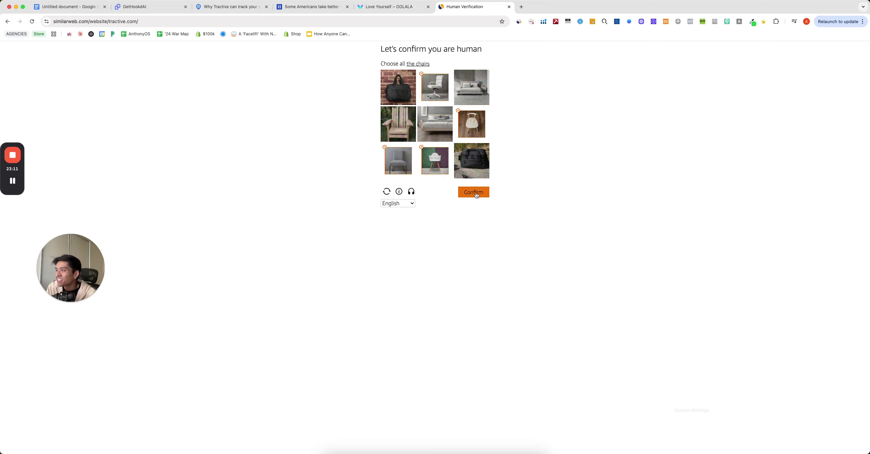
left_click(401, 133)
left_click(468, 192)
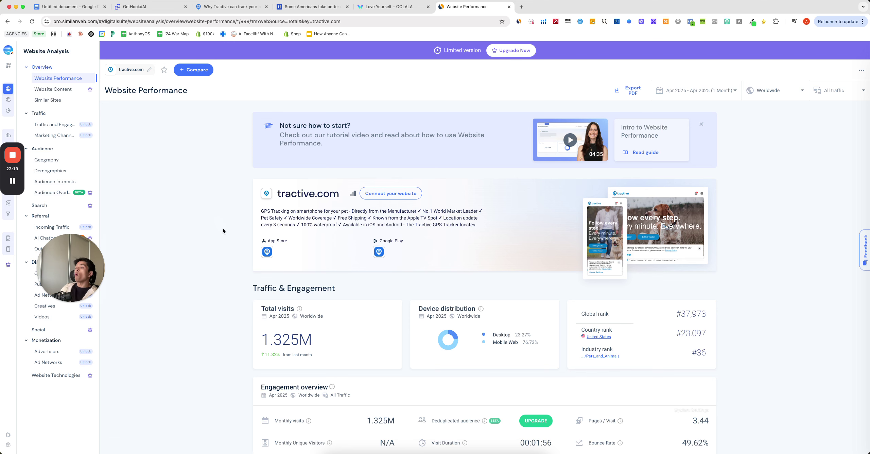
- Examine the total monthly visits in the traffic and engagement overview for tractive.com
scroll(223, 229, "down", 5)
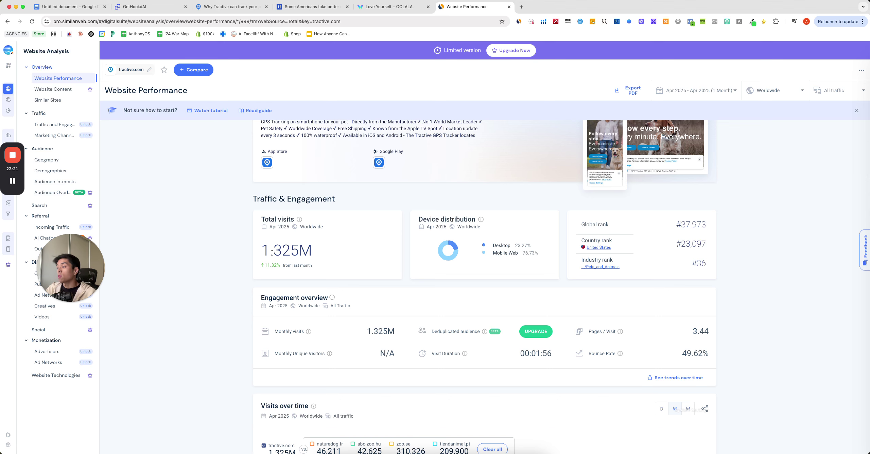
double_click(272, 253)
left_click(189, 272)
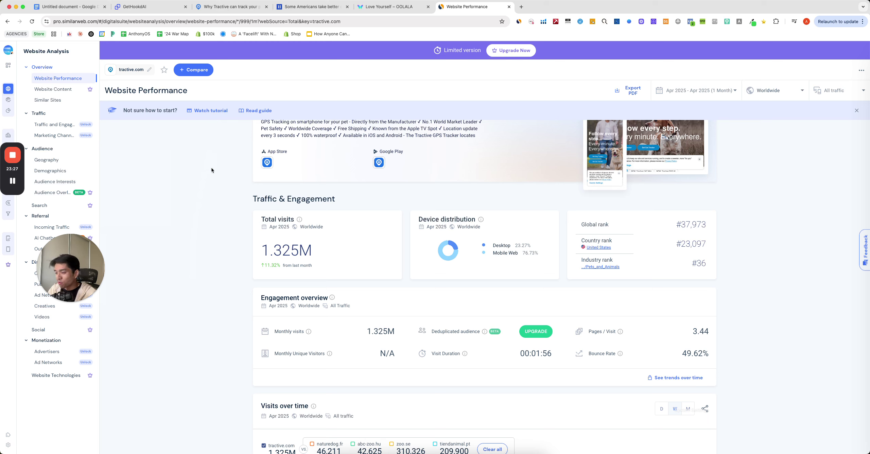
double_click(269, 244)
left_click(338, 251)
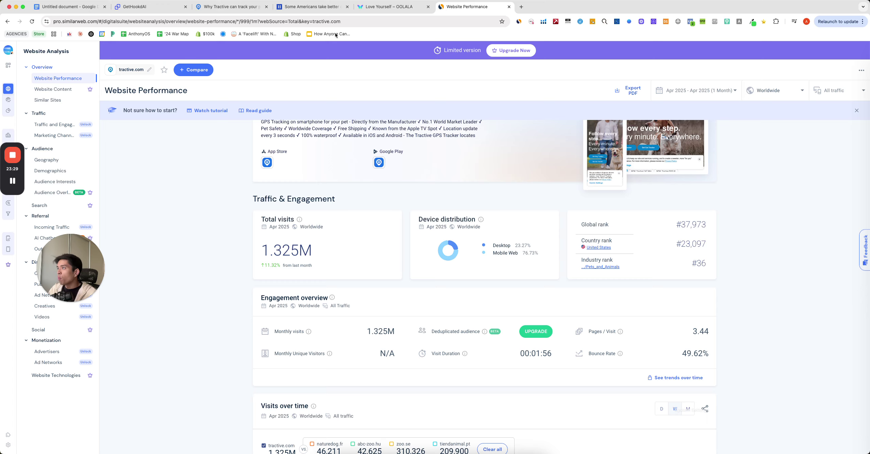
- Return to the Google Docs outline, duplicate Tab 1, and go to the end of the copy
left_click(146, 6)
left_click(68, 6)
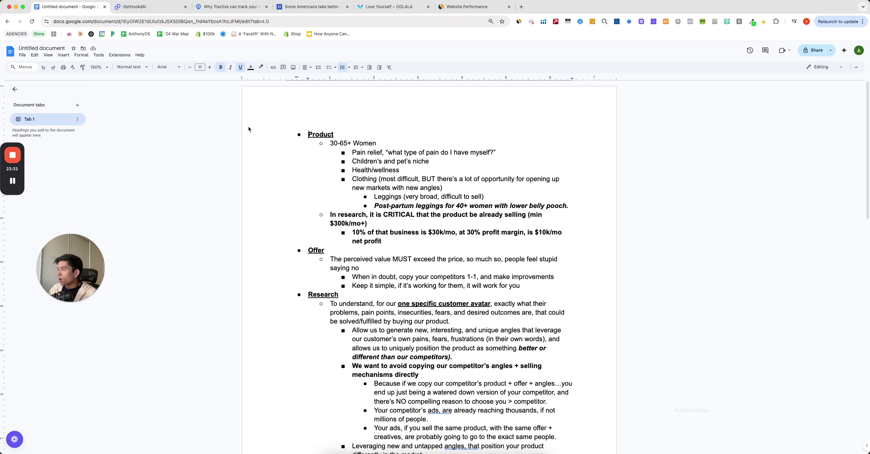
left_click(77, 119)
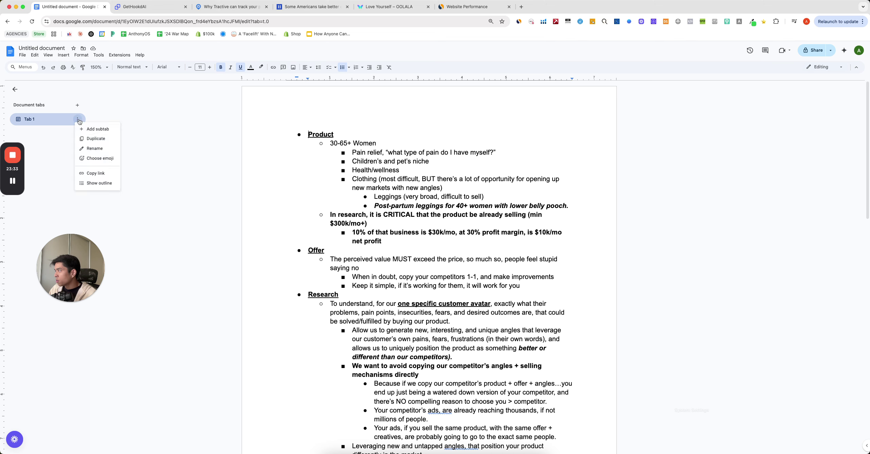
left_click(94, 139)
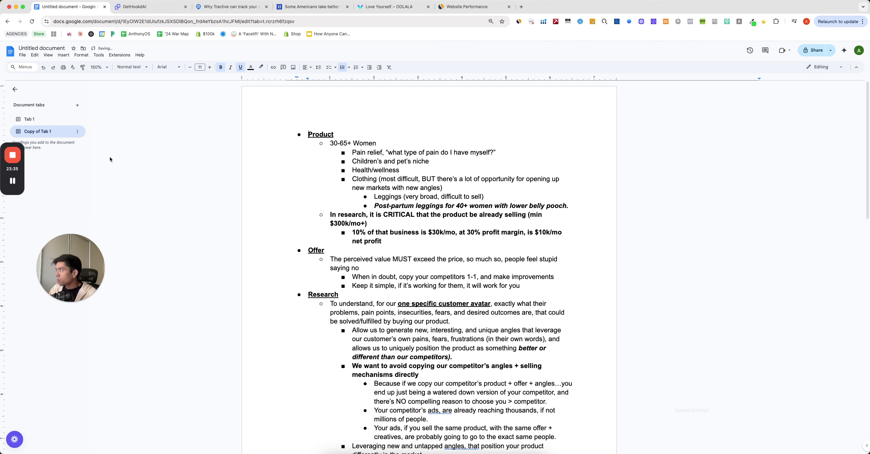
scroll(414, 204, "down", 10)
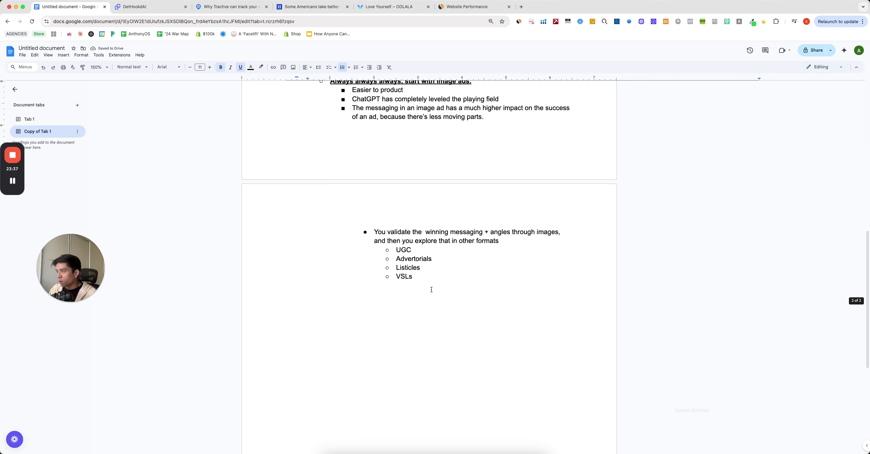
- Clear the copied outline below the Product heading and list "Dog Tracking Tool/Device", "Women 30-65+" and "Solves a problem" as its sub-bullets
left_click_drag(436, 290, 329, 143)
key("BackSpace")
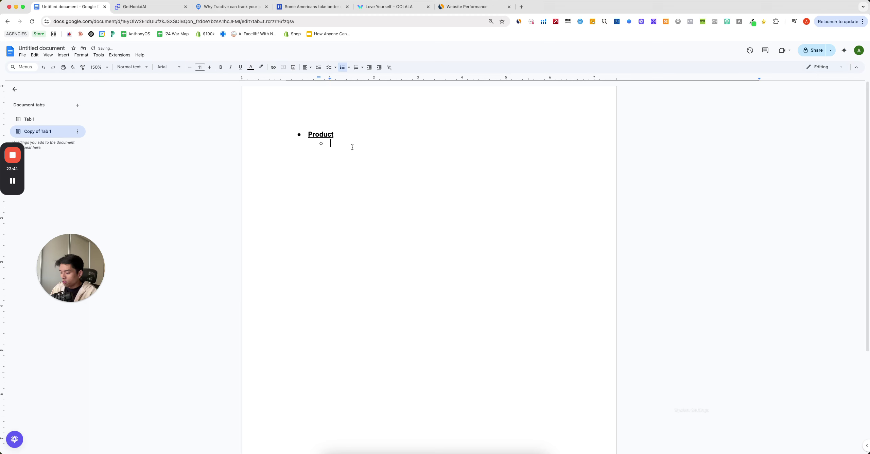
type("Dog Tracking Tool/Device")
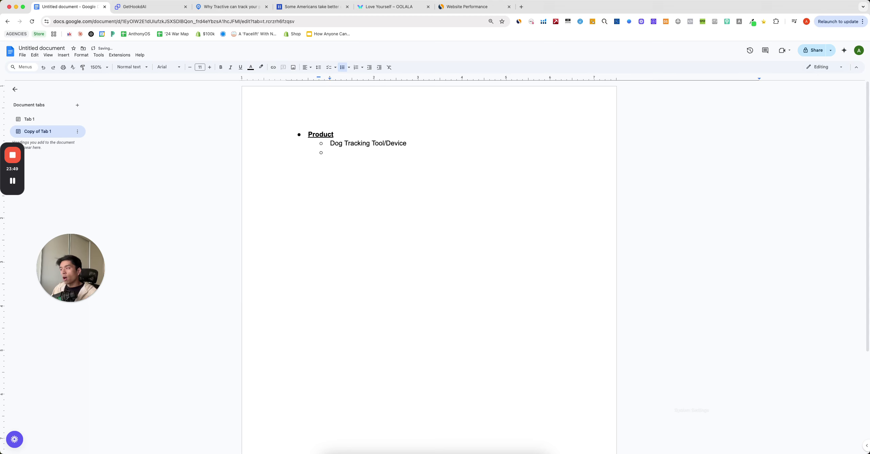
type("Women ")
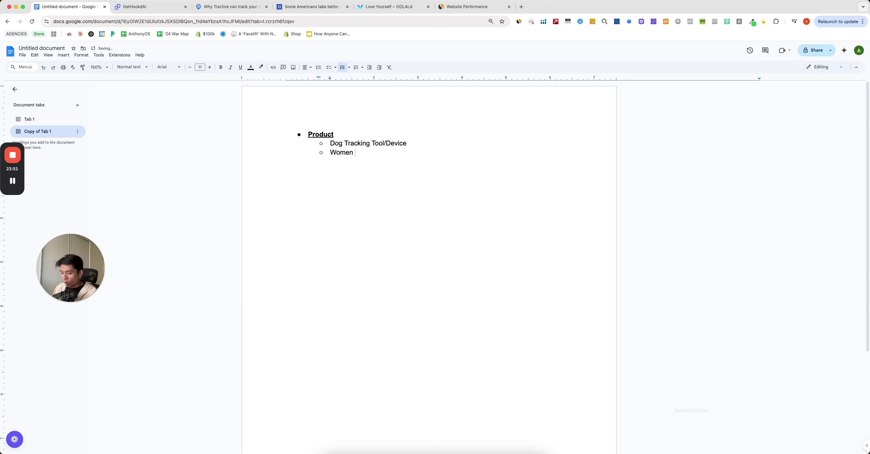
type("30-65+ ")
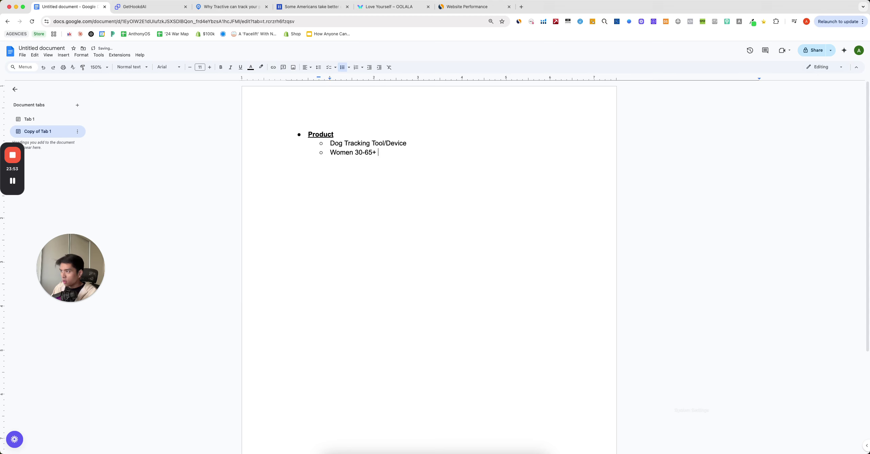
type("Solves a problem")
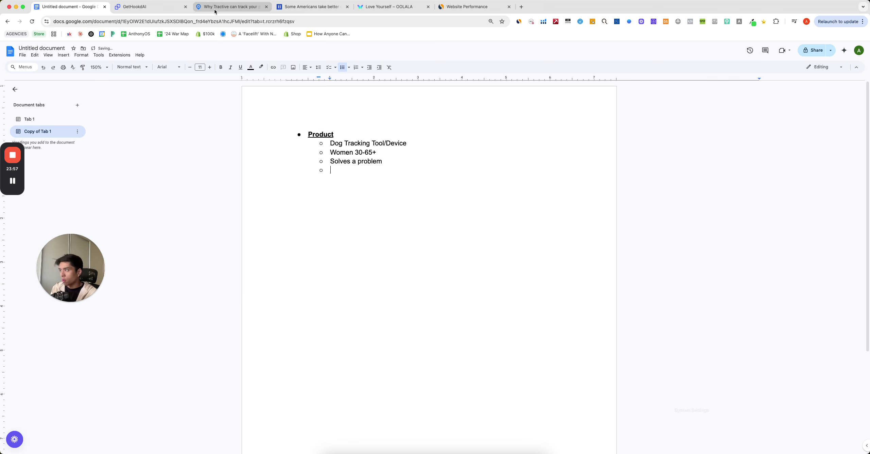
- Glance at the Similarweb traffic for tractive.com and open AliExpress in a new browser tab
left_click(465, 9)
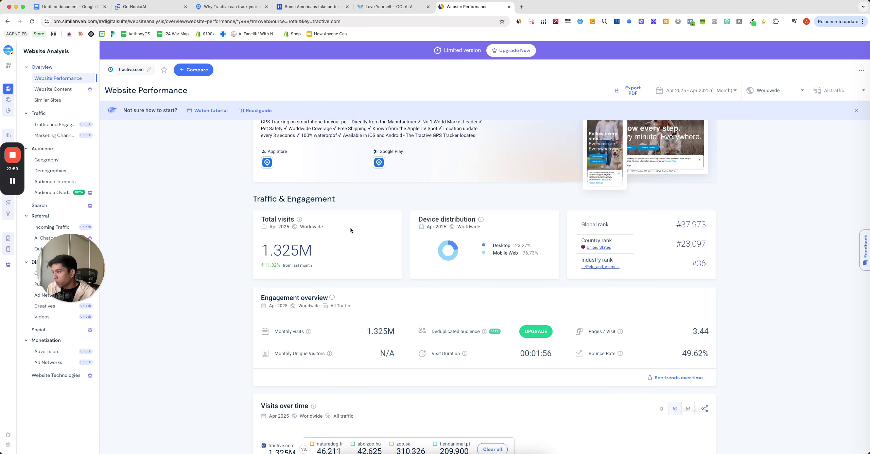
left_click(520, 6)
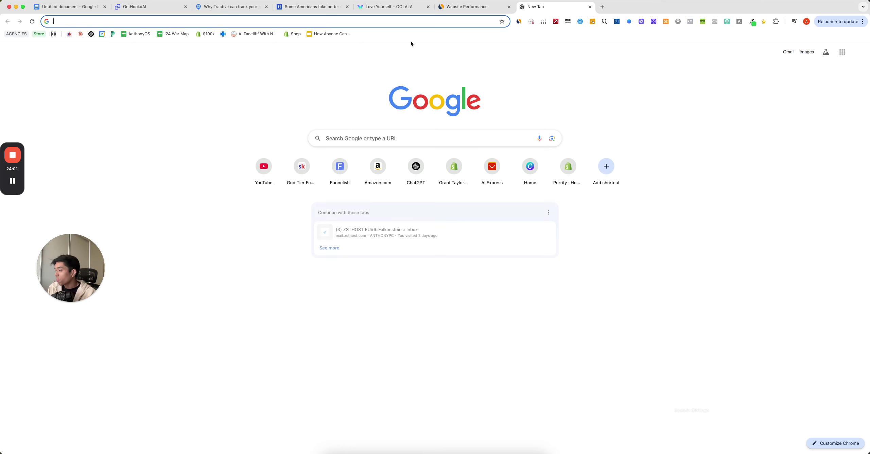
type("al")
key("Return")
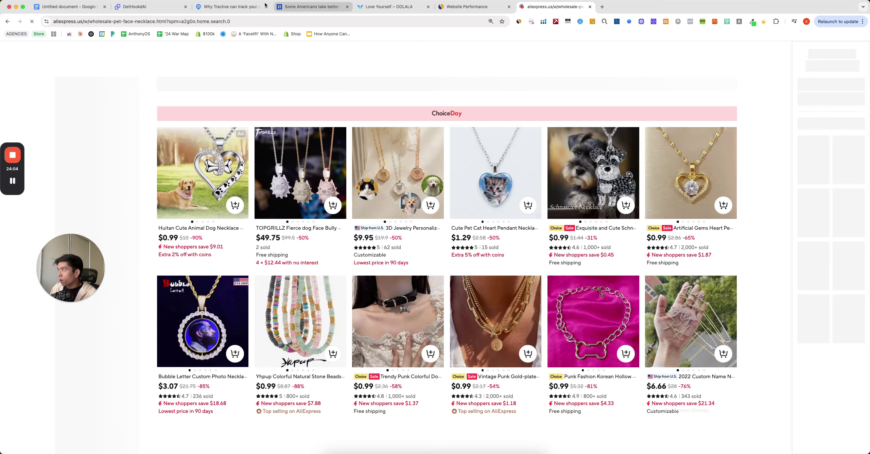
- Skim the Tractive versus AirTag landing page to review the product being sold
left_click(265, 5)
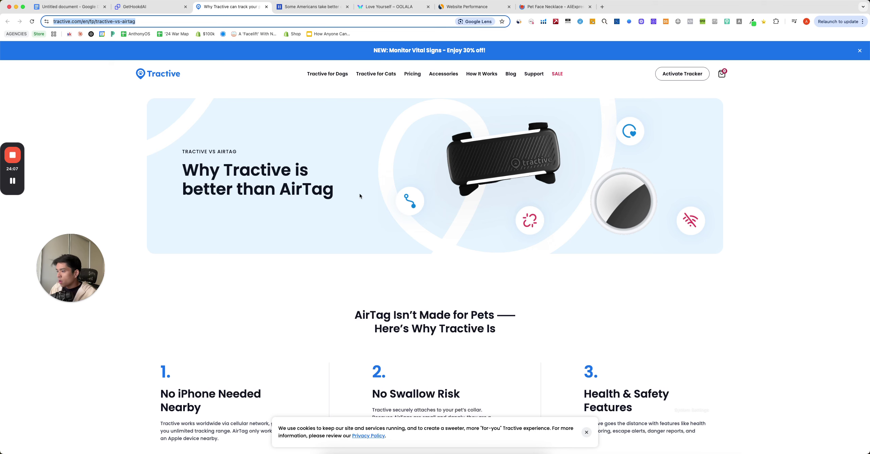
scroll(378, 187, "down", 4)
scroll(377, 193, "down", 5)
scroll(374, 191, "up", 10)
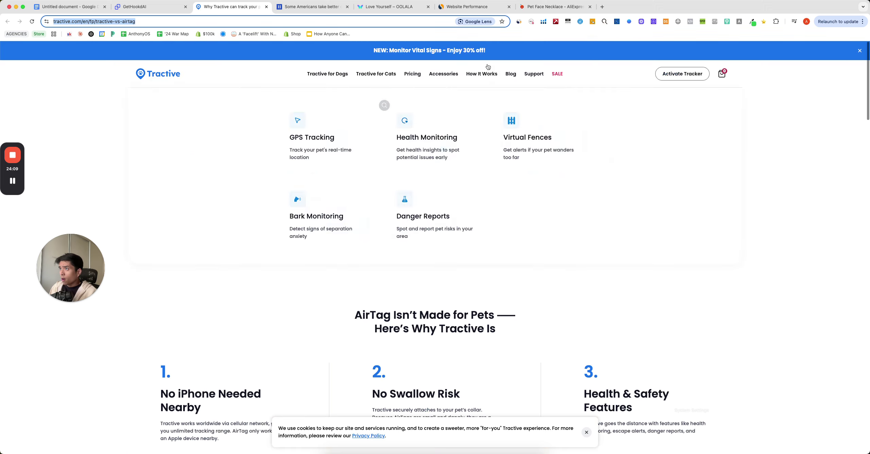
- Search AliExpress for "dog tracker gps" using the matching search suggestion
left_click(532, 7)
triple_click(183, 55)
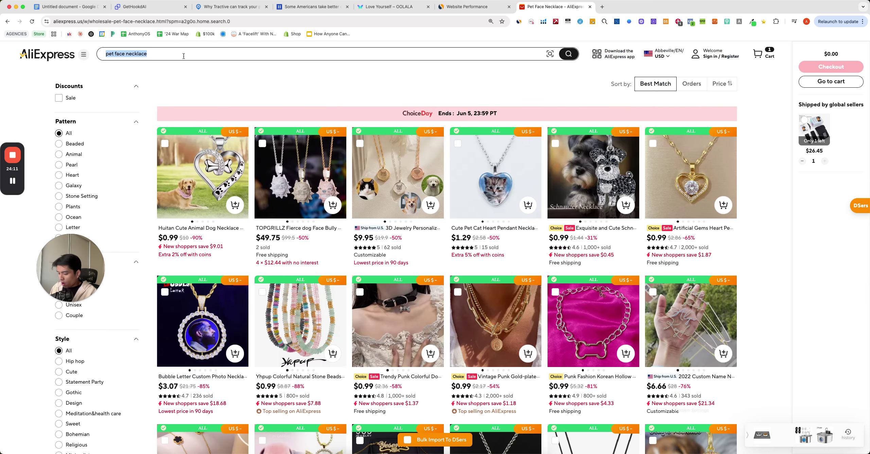
type("dog track")
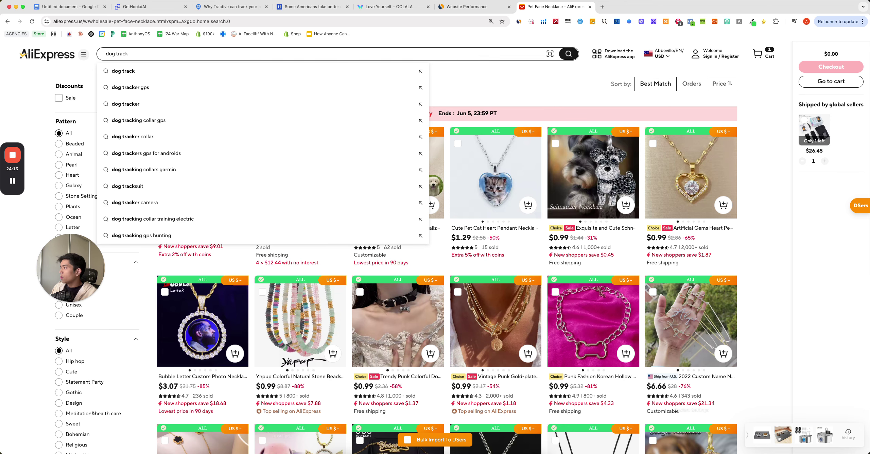
left_click(180, 89)
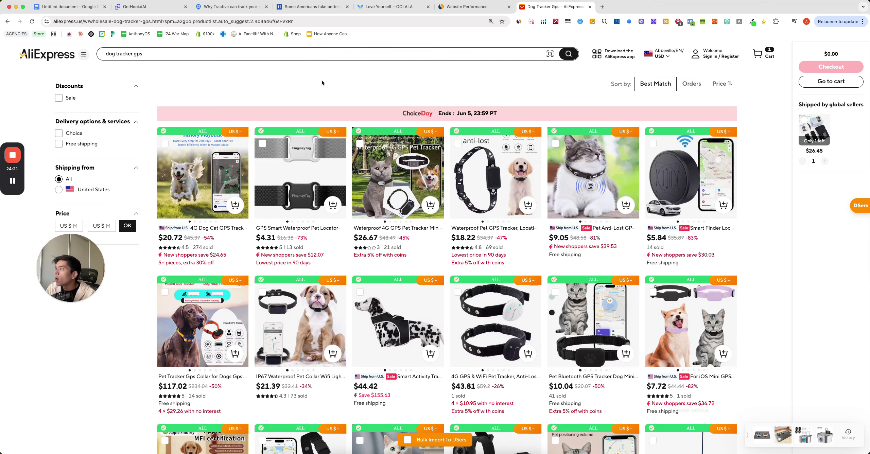
- Open the Tractive for Dogs product page, check its offer, and add the black DOG 6 tracker to the cart
left_click(231, 6)
scroll(290, 112, "down", 1)
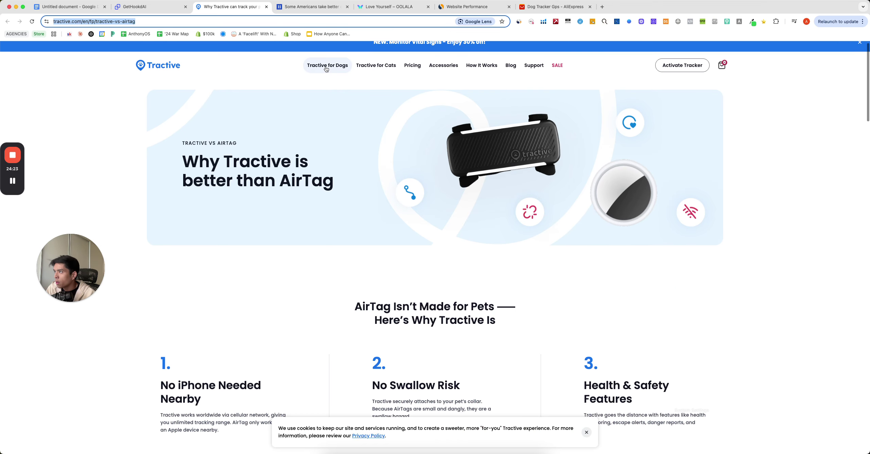
left_click(326, 68)
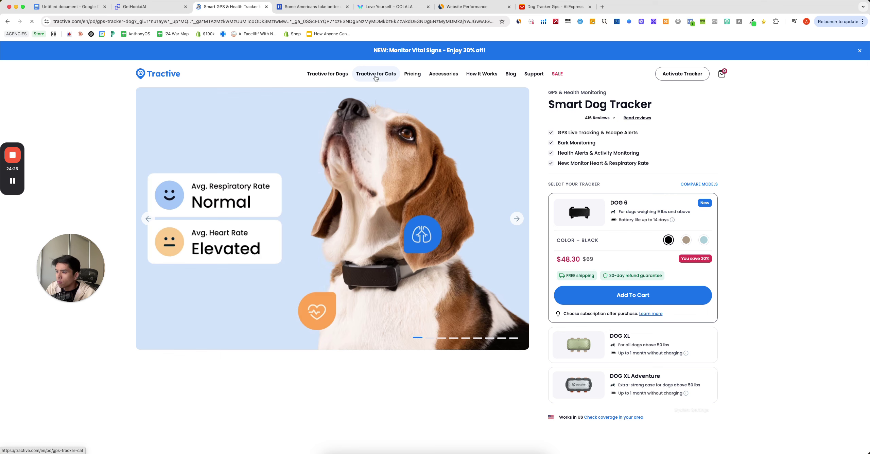
scroll(663, 125, "down", 5)
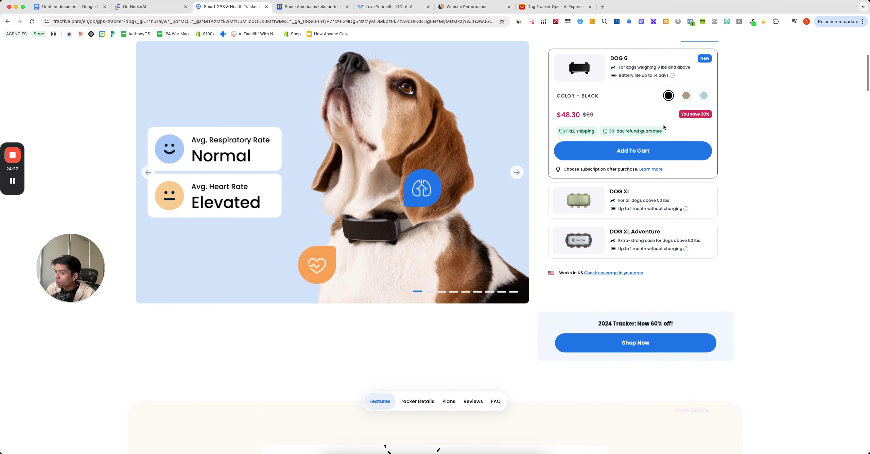
scroll(661, 124, "up", 3)
scroll(657, 125, "up", 2)
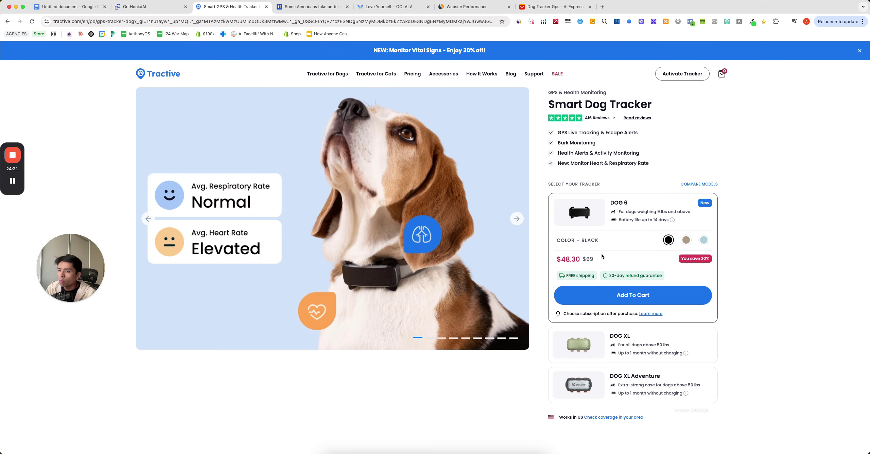
left_click(613, 300)
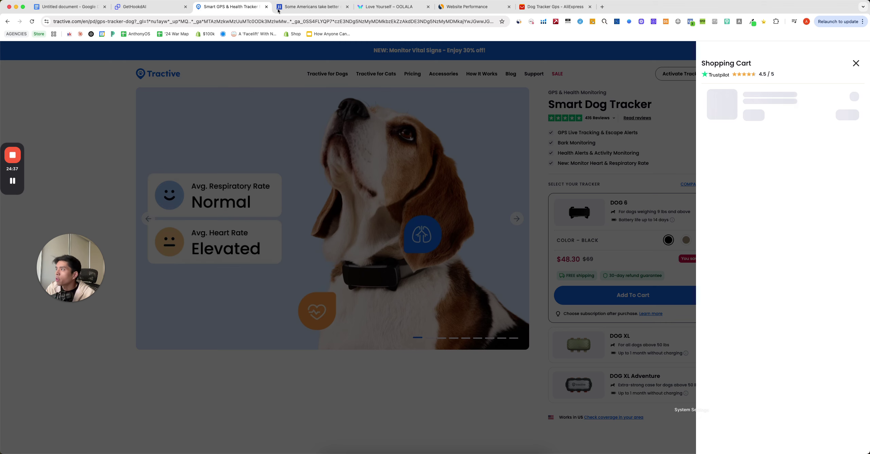
- Return to the AliExpress results and open the first listing, the 4G Dog Cat GPS Tracker
left_click(554, 7)
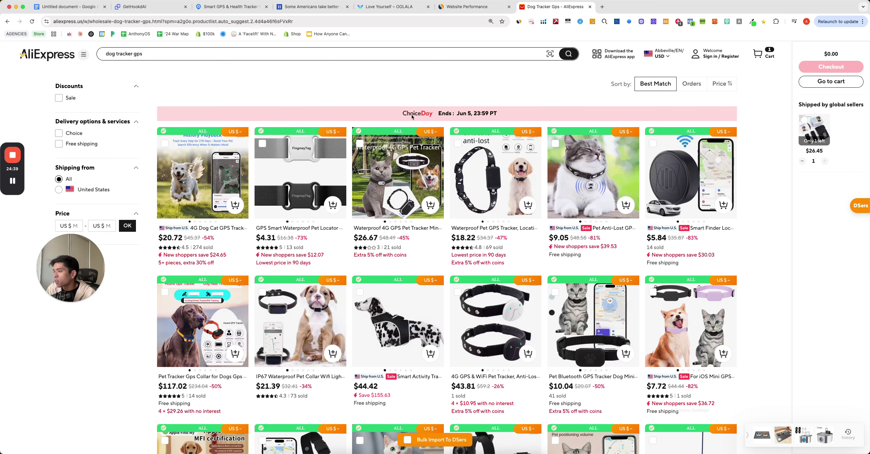
mouse_move(381, 129)
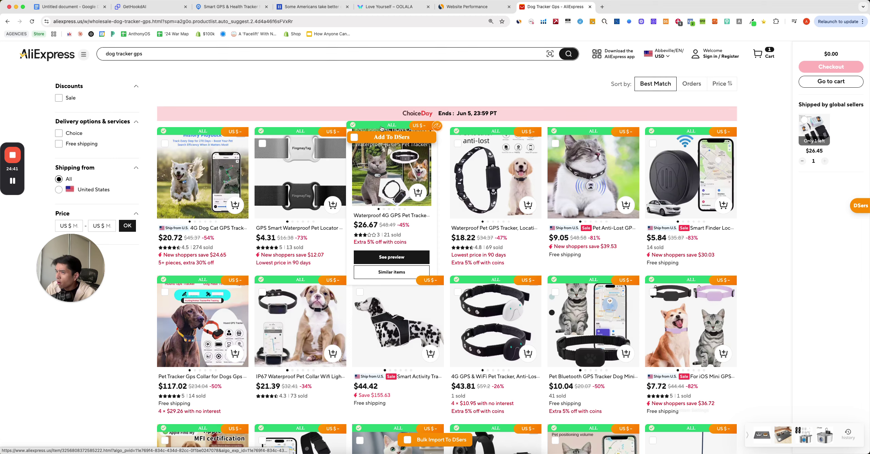
mouse_move(213, 176)
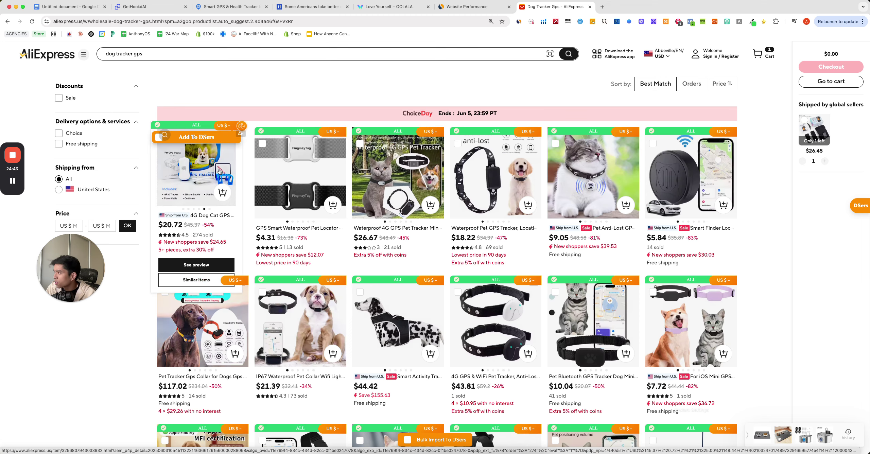
left_click(196, 180)
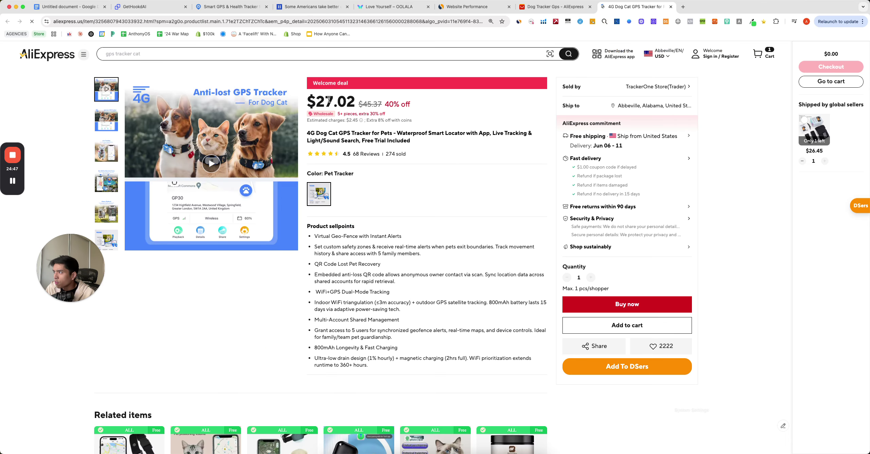
- Check the listing's price, dismiss the notification subscription prompt, and view the pet tracker and electronic fence images
left_click_drag(308, 101, 363, 101)
left_click(322, 198)
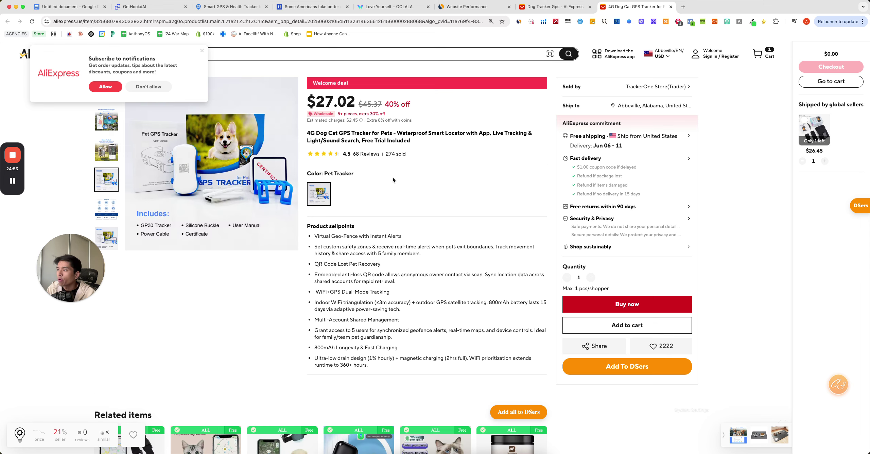
left_click(201, 51)
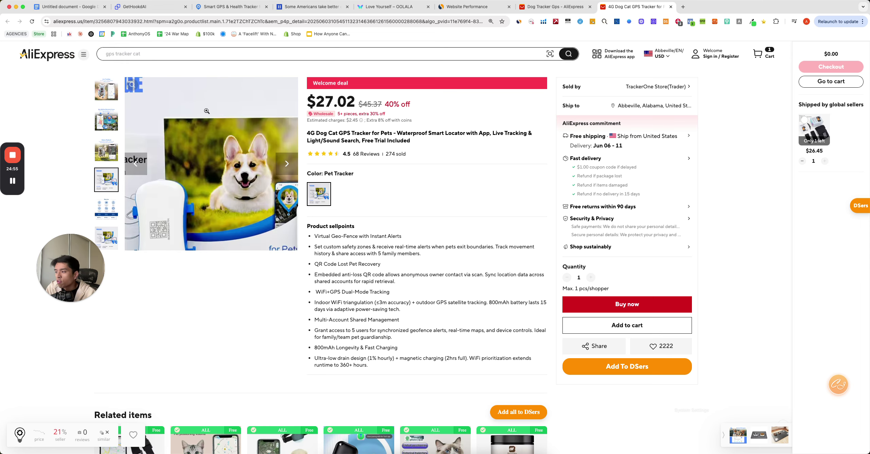
left_click(100, 119)
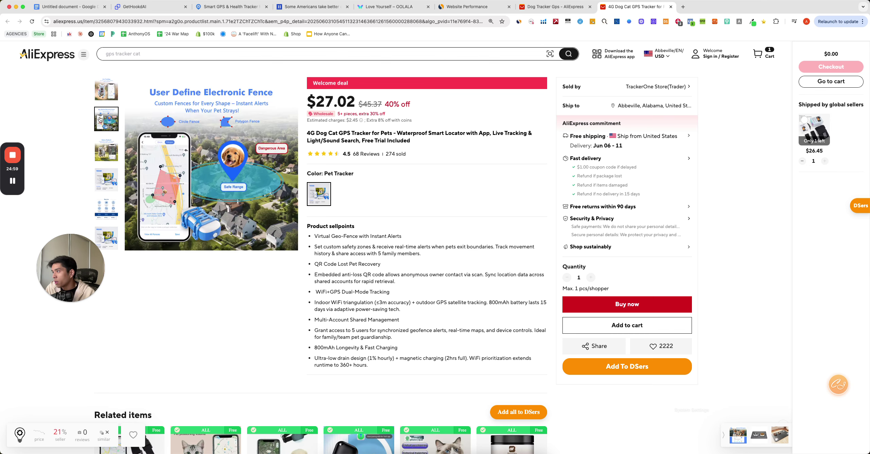
- Open the full customer reviews of the 4G Dog Cat GPS Tracker and read the feedback on quality, reliability and subscription cost
left_click(367, 154)
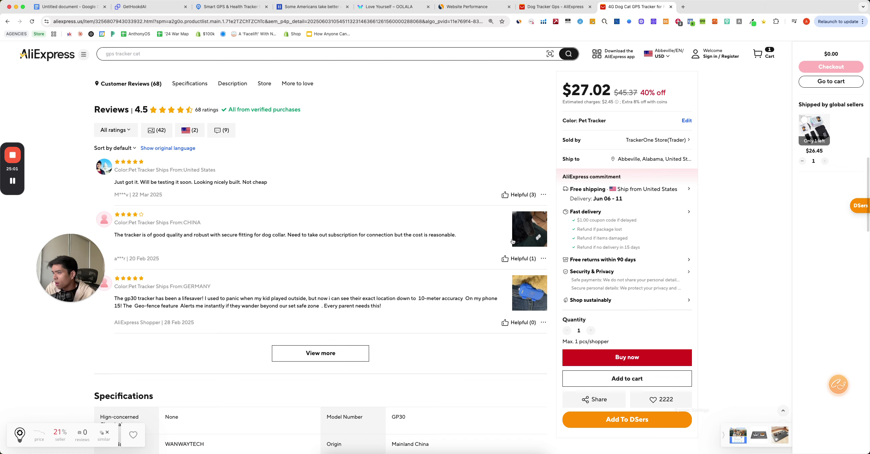
left_click(312, 355)
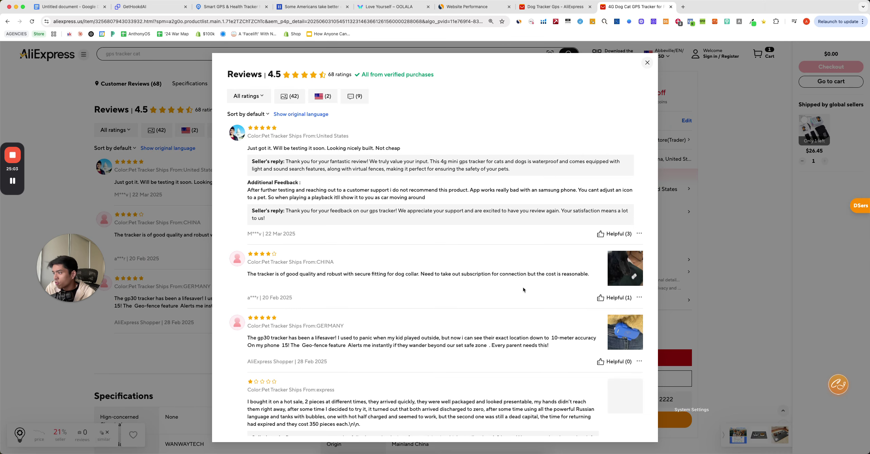
scroll(523, 289, "down", 2)
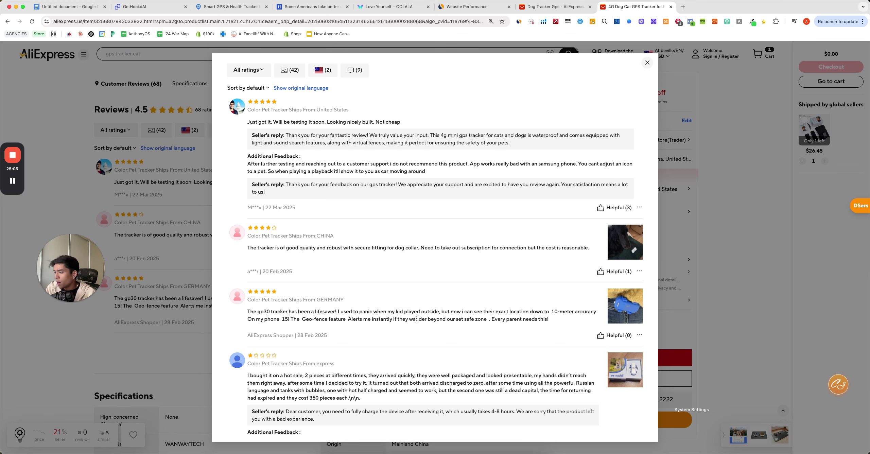
scroll(416, 319, "down", 3)
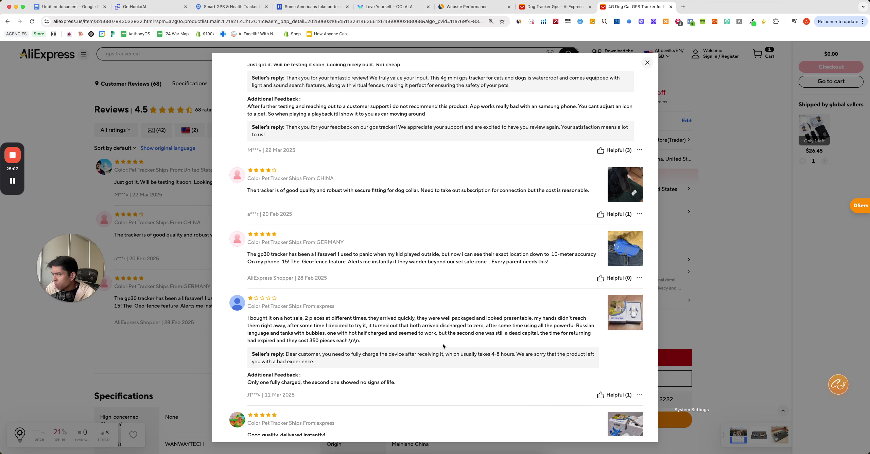
left_click_drag(442, 346, 248, 305)
scroll(502, 327, "down", 5)
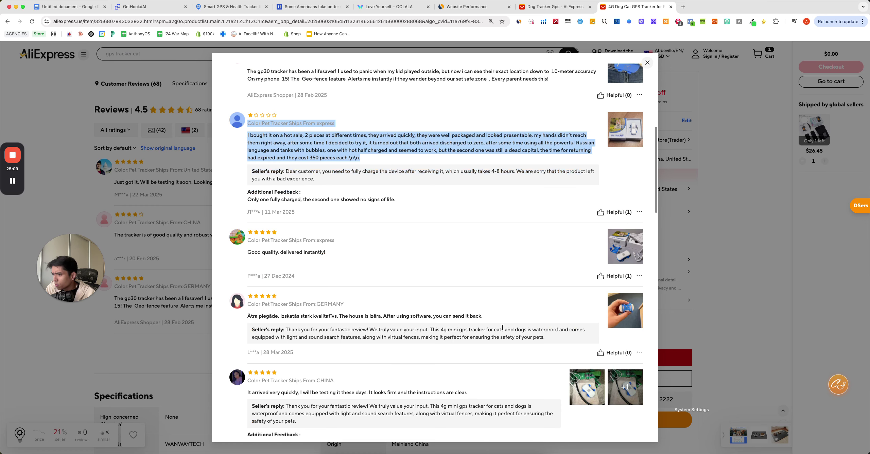
scroll(507, 327, "down", 3)
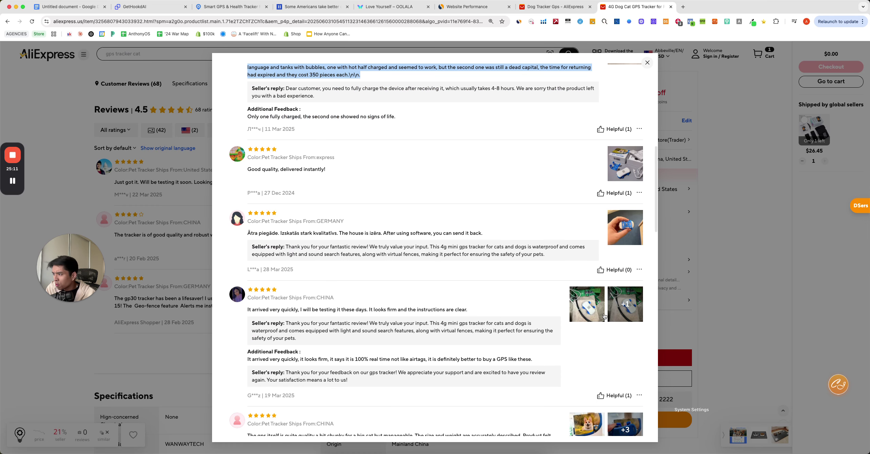
scroll(351, 308, "down", 5)
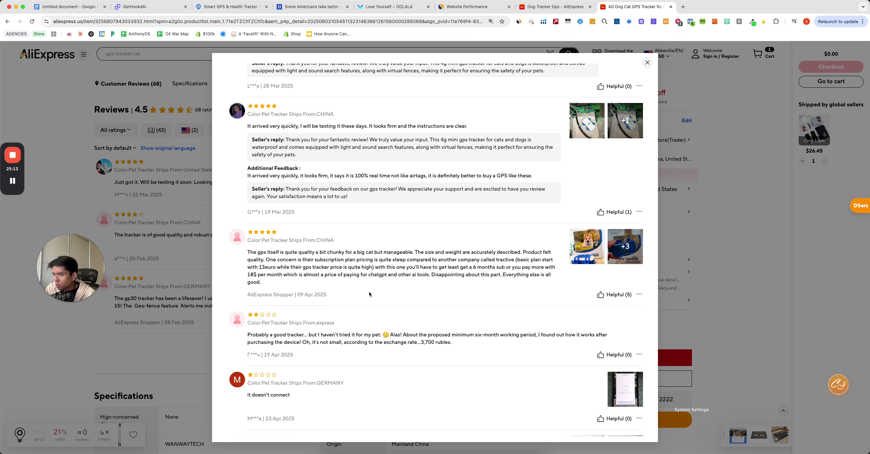
scroll(427, 290, "up", 15)
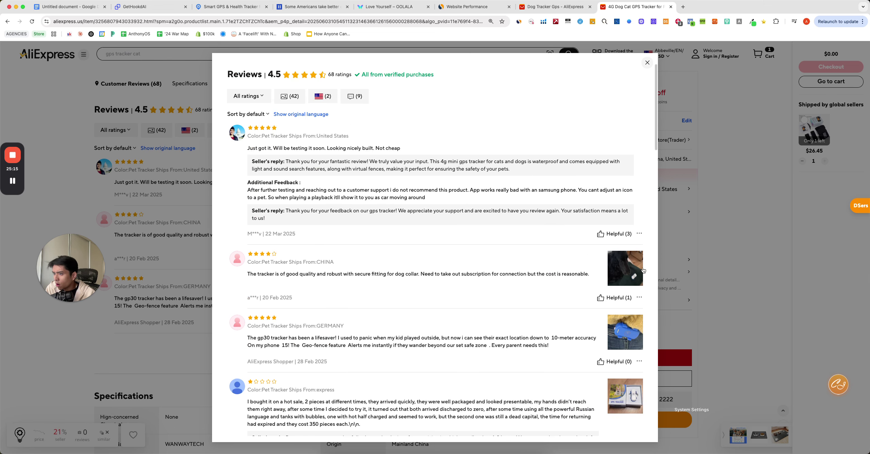
- Close the customer reviews and look through the specifications and description of the 4G dog and cat GPS tracker listing
left_click(170, 213)
scroll(171, 213, "down", 5)
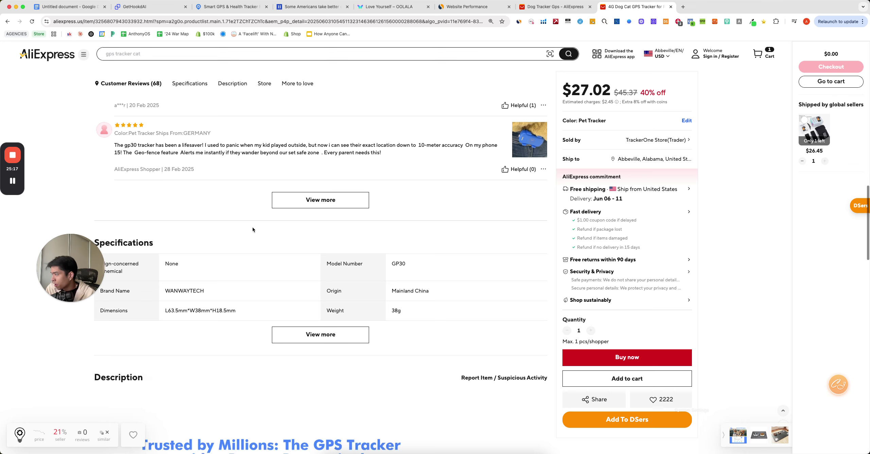
left_click(334, 199)
key("Escape")
scroll(244, 238, "down", 15)
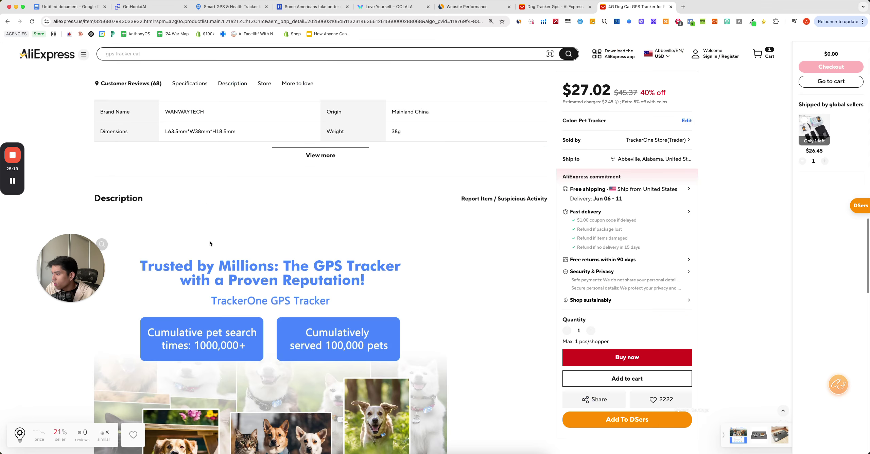
scroll(244, 238, "up", 15)
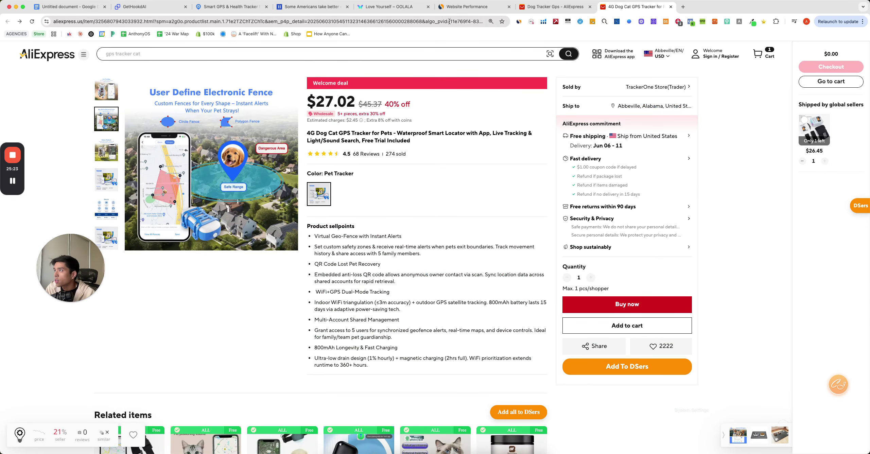
- Close the pet care poll article and the OOLALA store page, and return to the Tractive dog tracker page
left_click(555, 7)
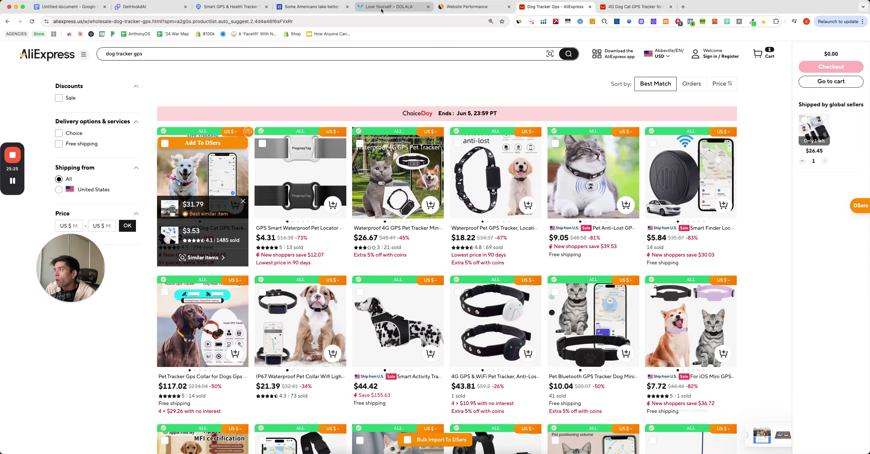
left_click(292, 7)
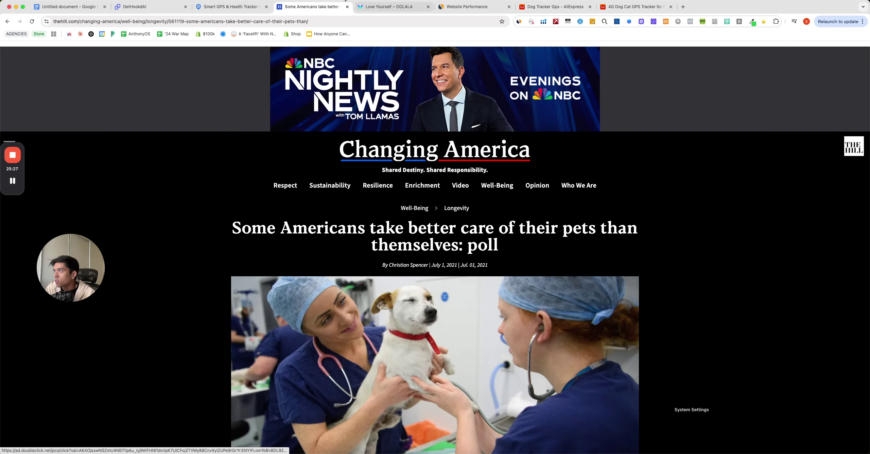
left_click(347, 7)
left_click(347, 7)
key("ctrl+shift+Tab")
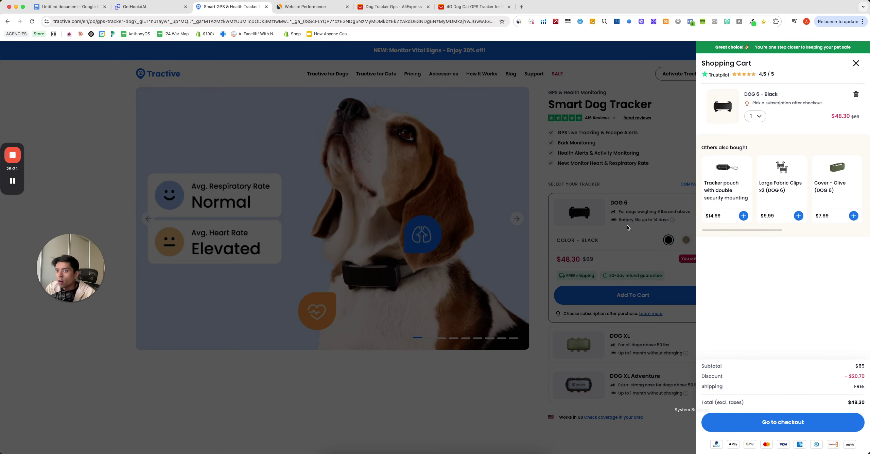
- Check tractive.com's total monthly visits in Similarweb and calculate 1,300,000*0.02 with a Google search
left_click(305, 7)
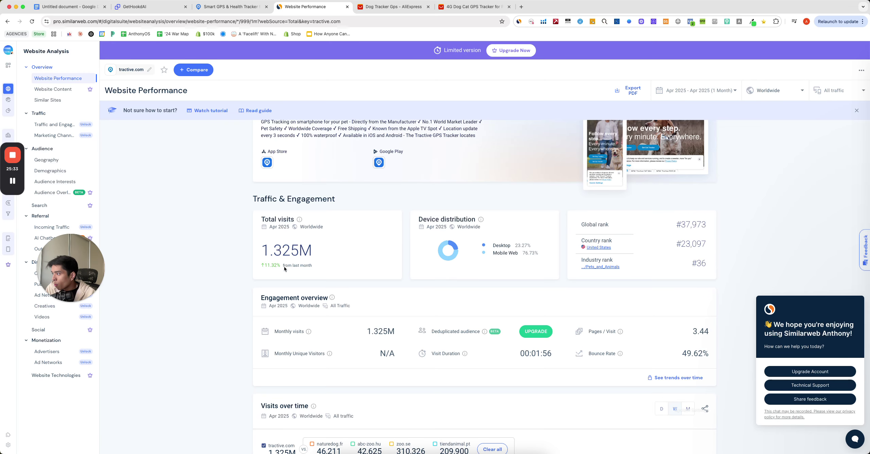
left_click_drag(262, 250, 344, 252)
left_click(521, 7)
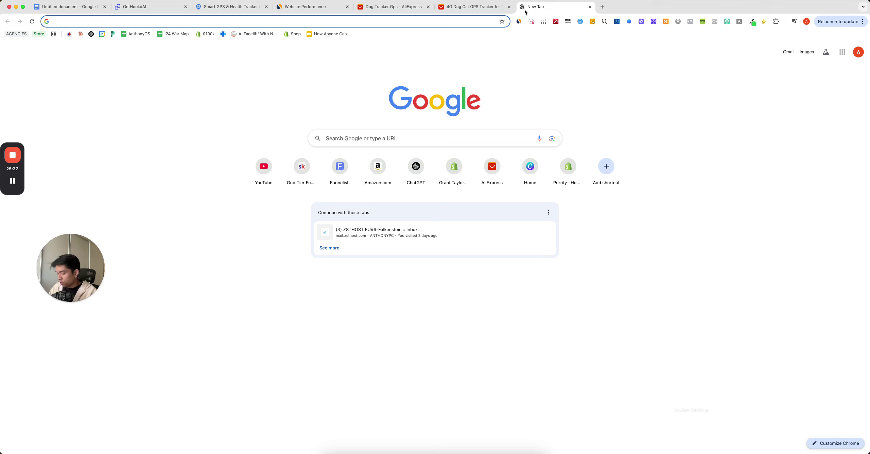
type("1,30")
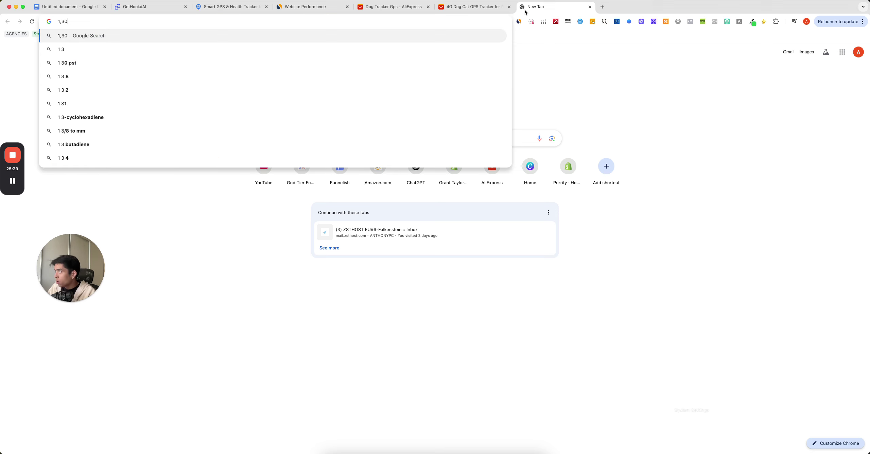
type("0,000*")
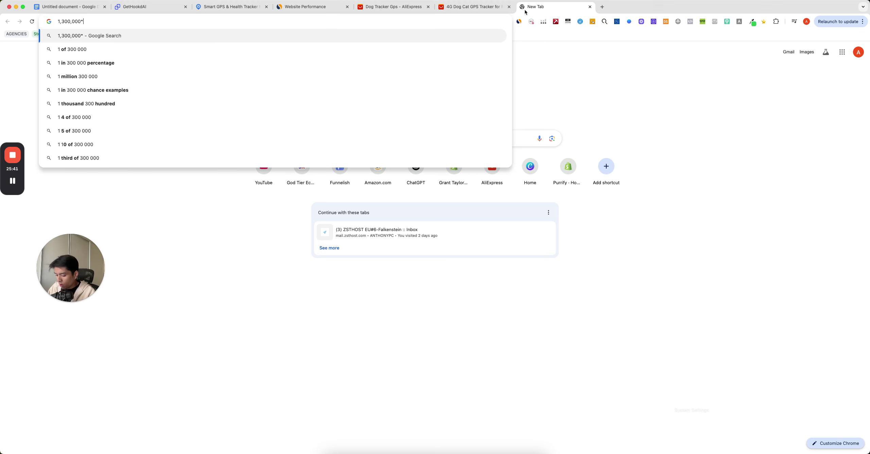
type("0.0")
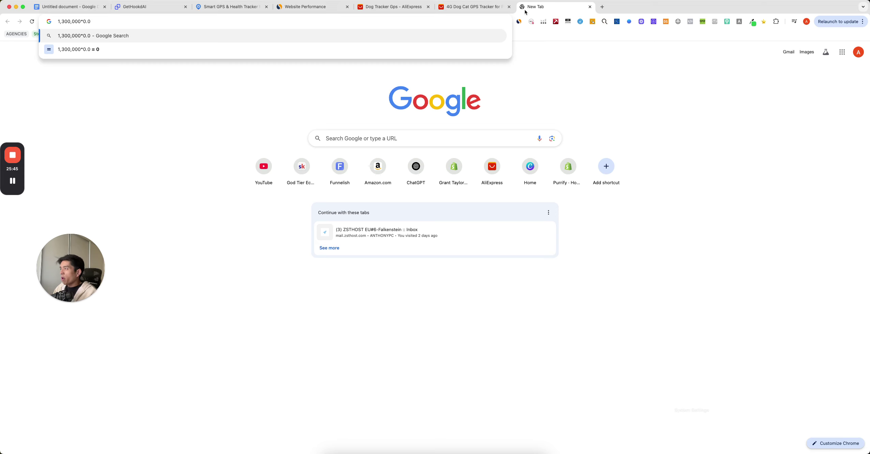
type("2")
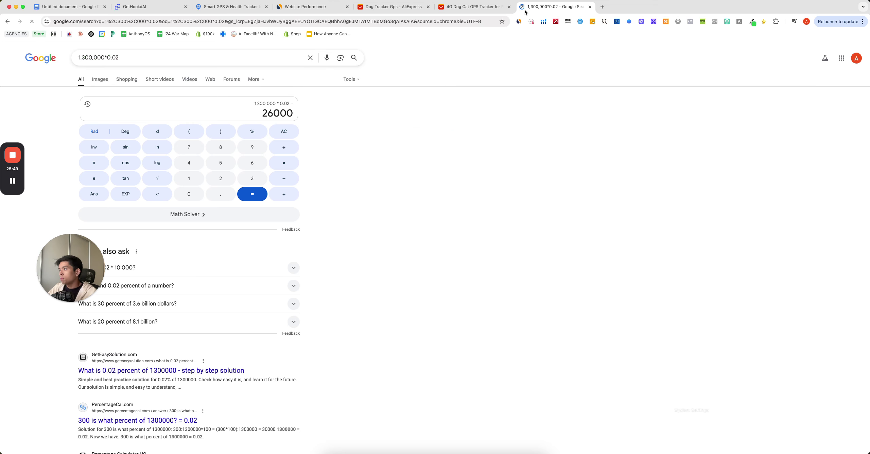
- Multiply the calculated result by 50 in the Google calculator
left_click(284, 163)
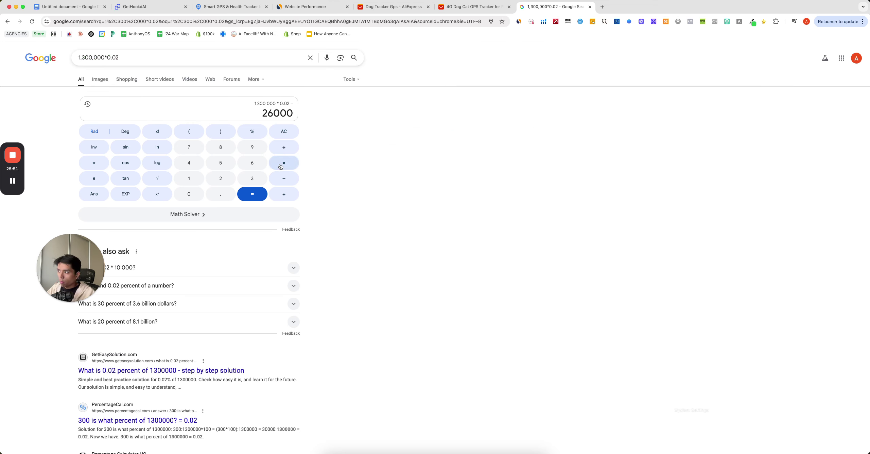
left_click(221, 163)
left_click(189, 194)
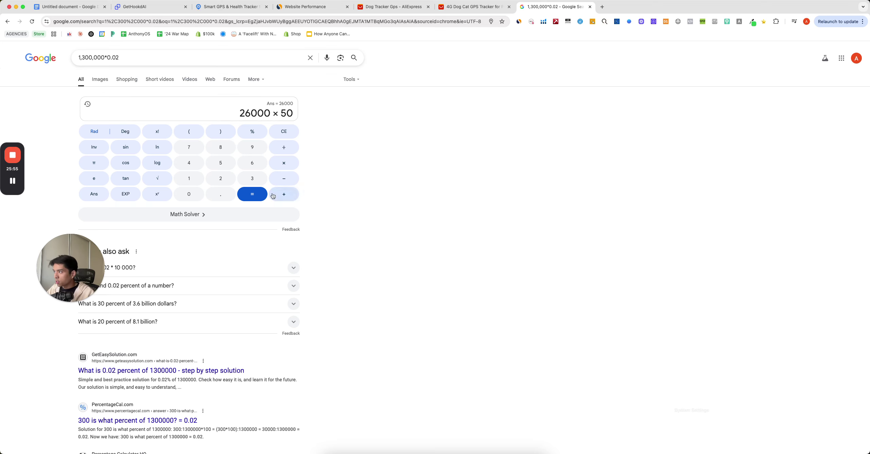
left_click(252, 194)
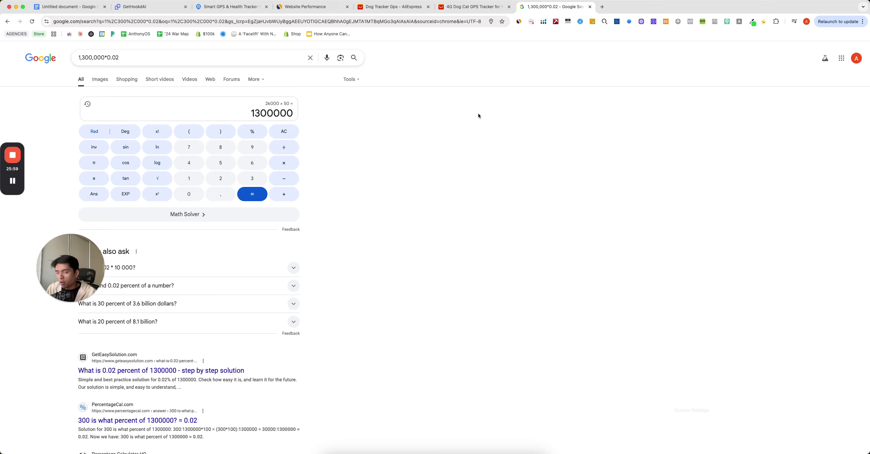
- Switch to the Google Docs notes and add the bullet "Validated (est. Rev = $1,300,000/mo)" under Product, followed by an empty bullet
left_click(68, 7)
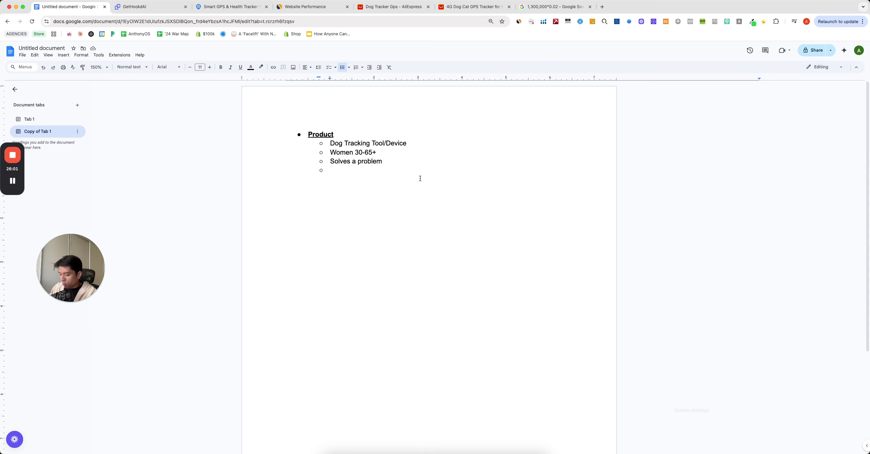
type("Validated")
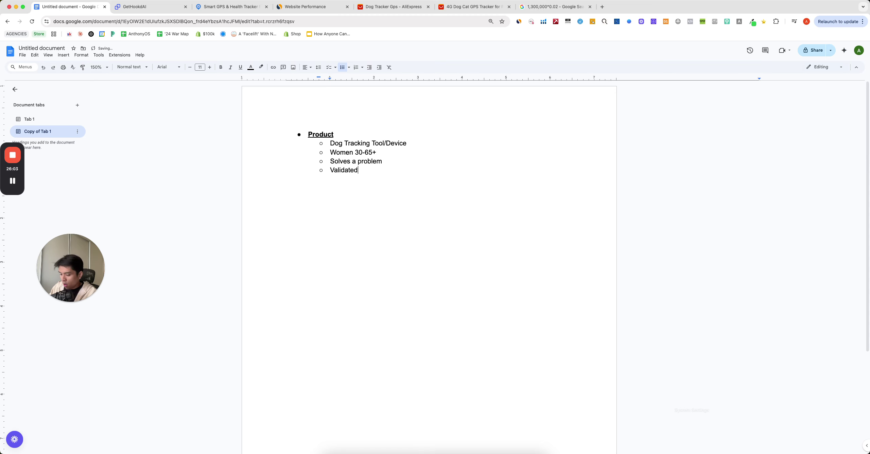
type(" (est. Rev")
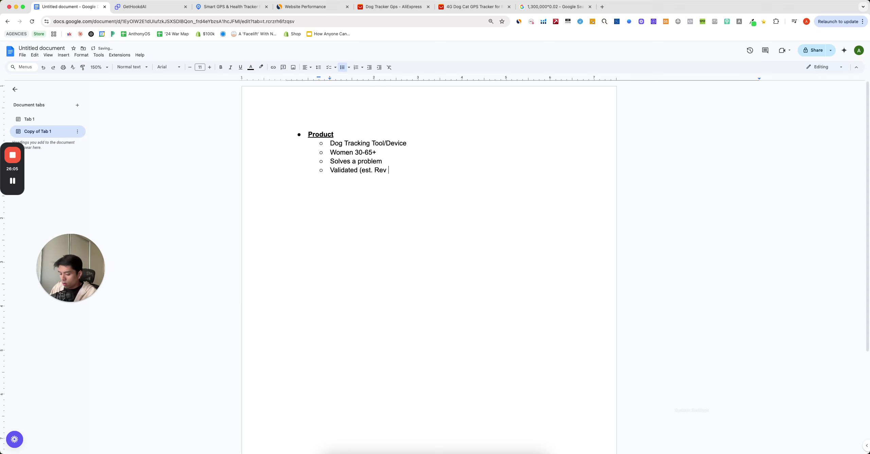
type(" = $1")
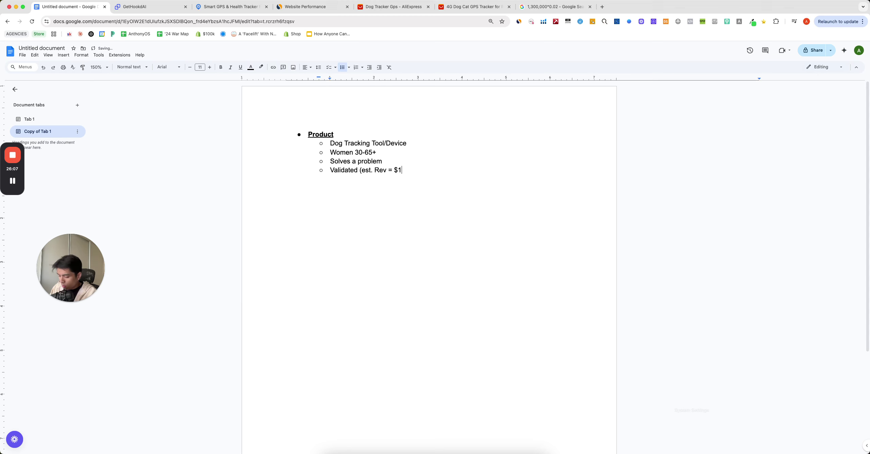
type(",300,000/mo)")
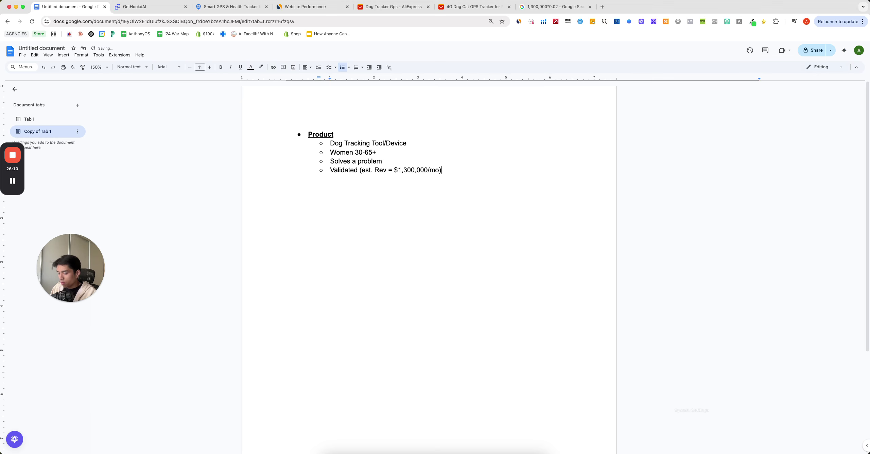
key("Return")
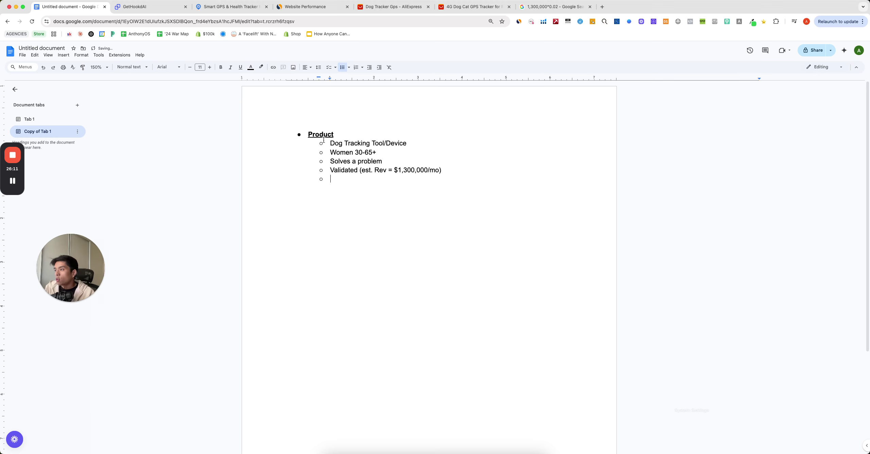
- Review the audience, problem and validation bullets in the Product list
triple_click(388, 151)
left_click(388, 152)
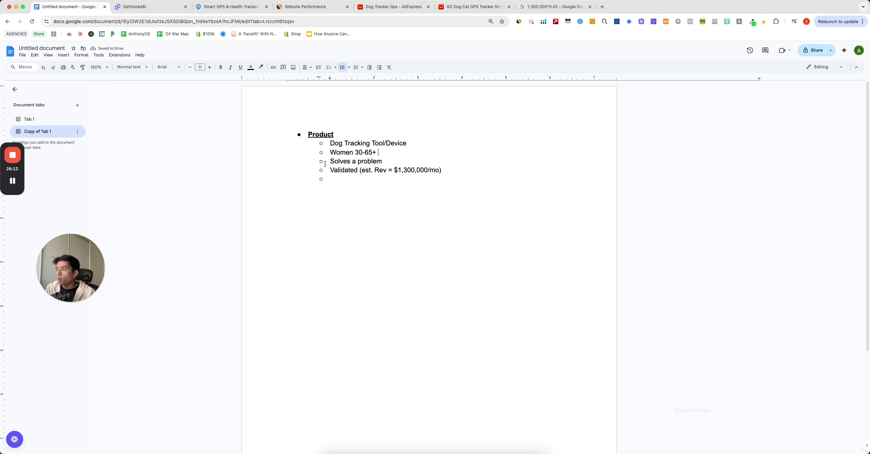
left_click_drag(325, 164, 388, 161)
left_click(353, 177)
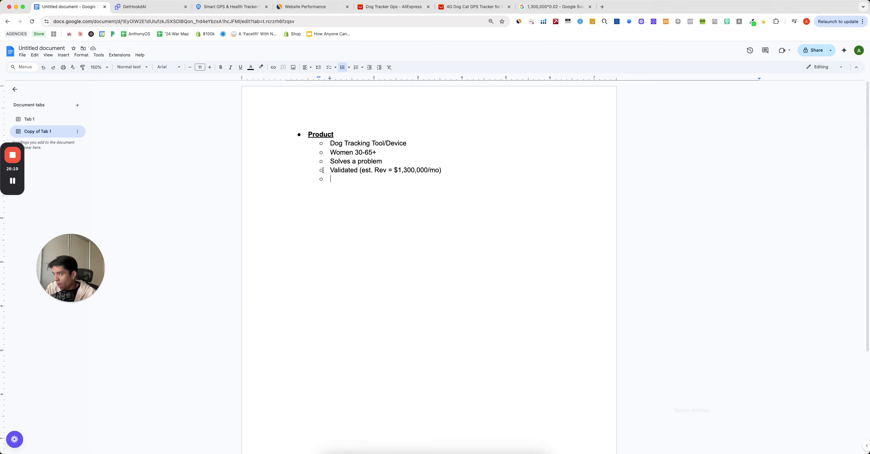
left_click_drag(323, 170, 441, 170)
left_click(338, 179)
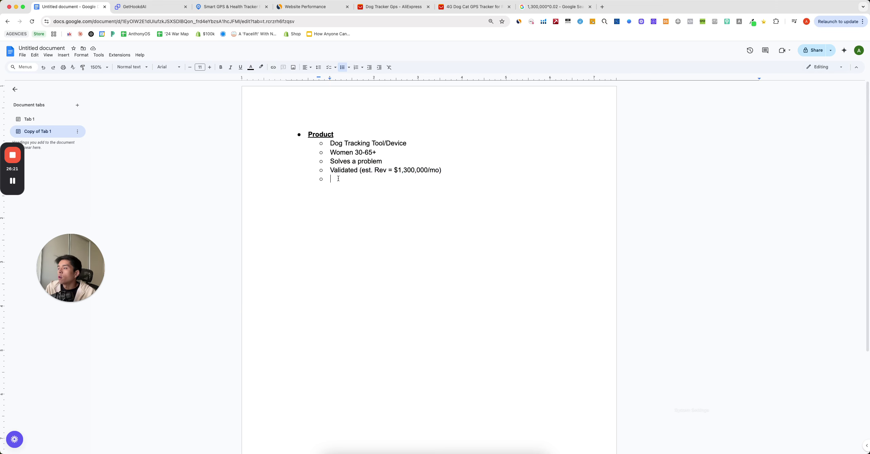
- Compare the AliExpress 4G pet tracker listing and dog tracker search results with the Tractive Smart Dog Tracker page
left_click(454, 10)
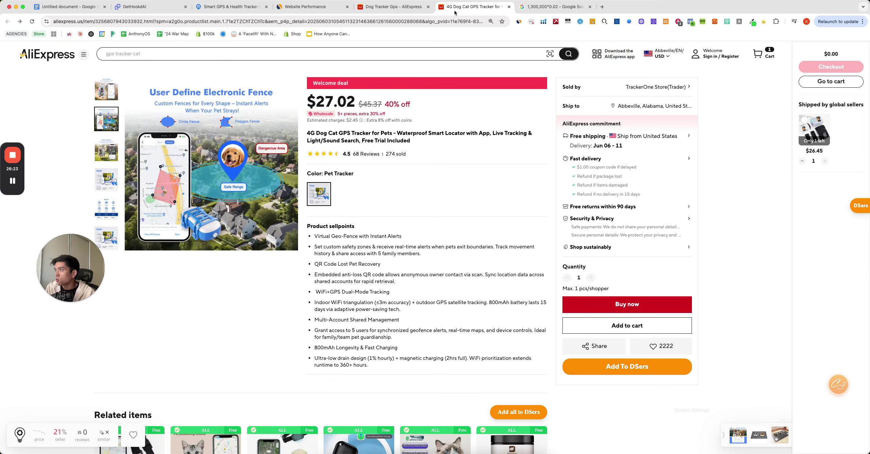
left_click(394, 7)
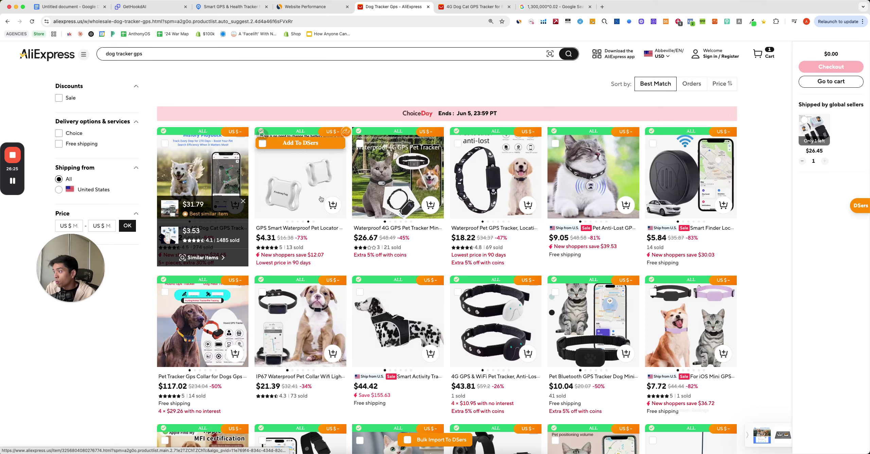
left_click(231, 7)
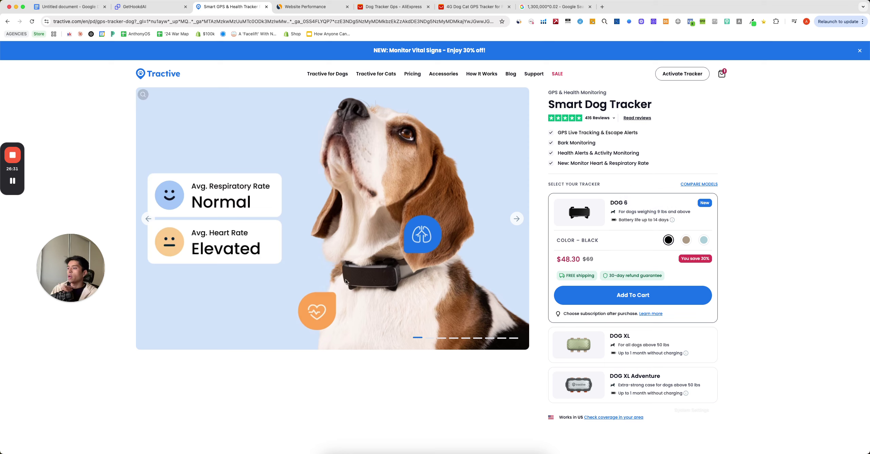
left_click(446, 7)
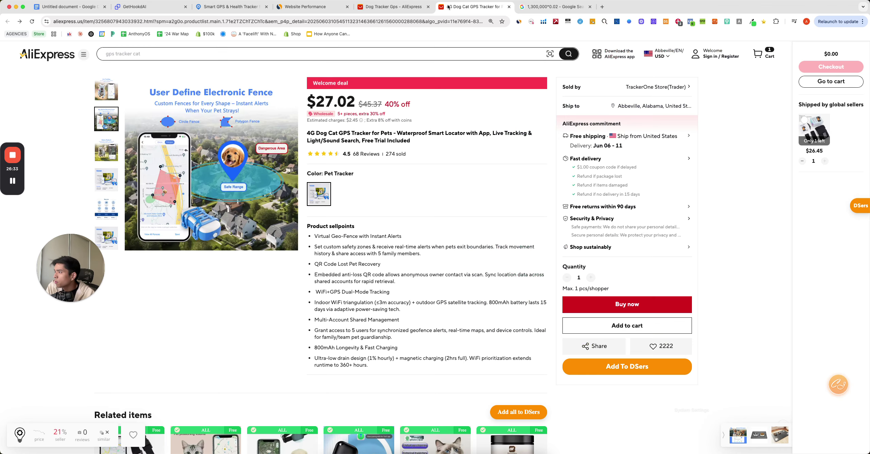
- From the AliExpress dog tracker results, examine the GPS Smart Waterproof Pet Locator listing and its related items, then close it
left_click(388, 7)
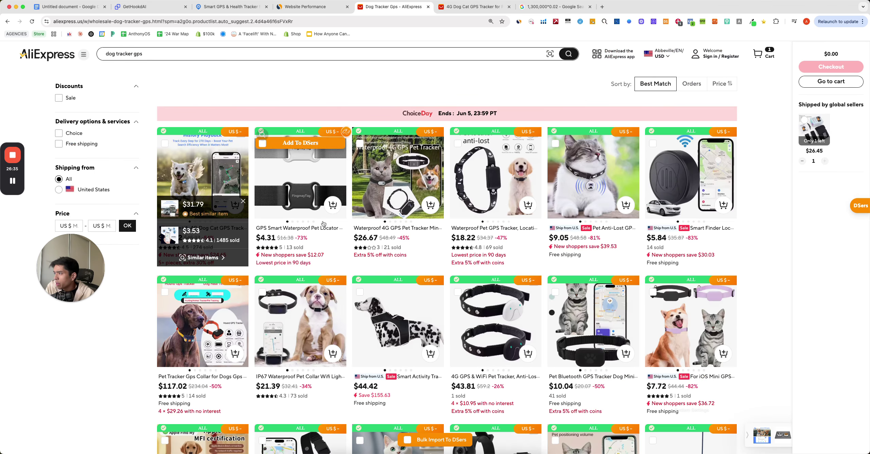
left_click(304, 172)
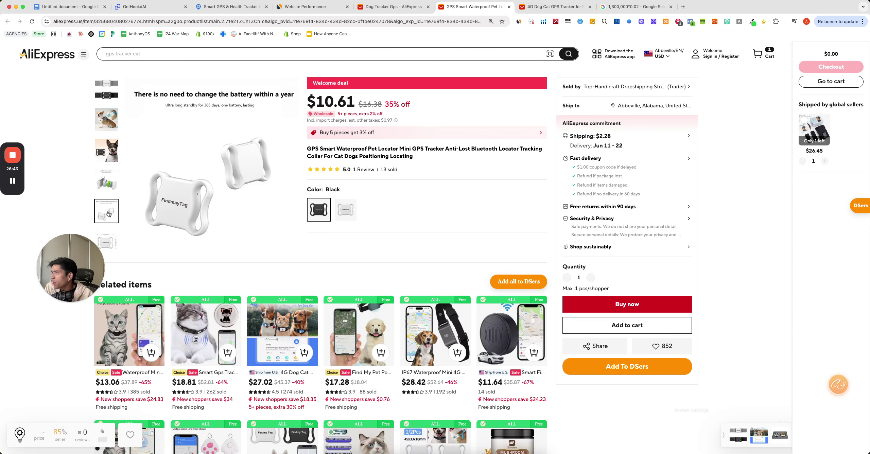
scroll(109, 214, "down", 4)
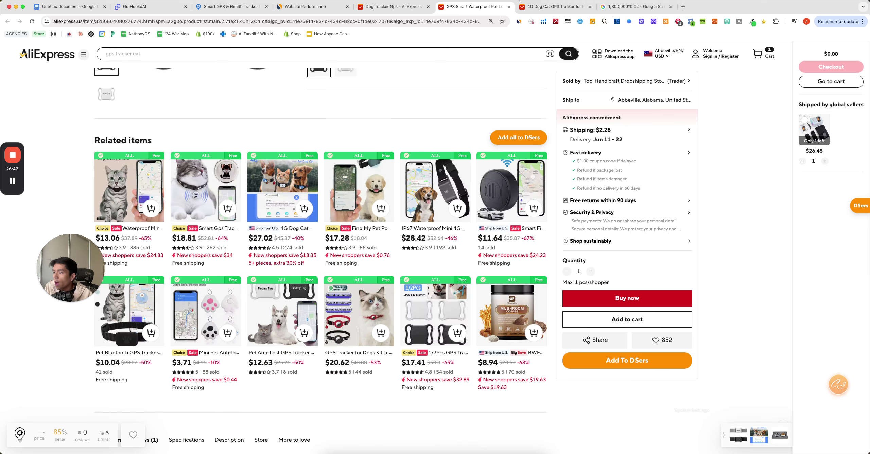
left_click(508, 6)
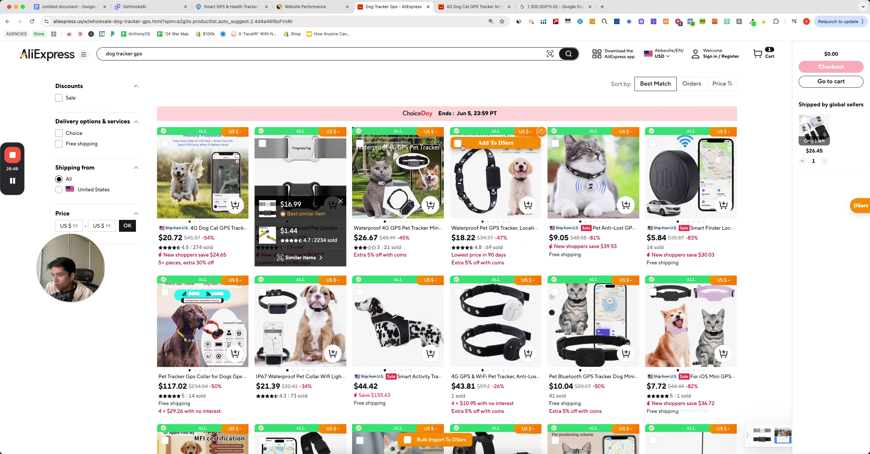
- Examine the Pet Bluetooth GPS Tracker Dog Mini listing and return to the search results
scroll(463, 146, "down", 2)
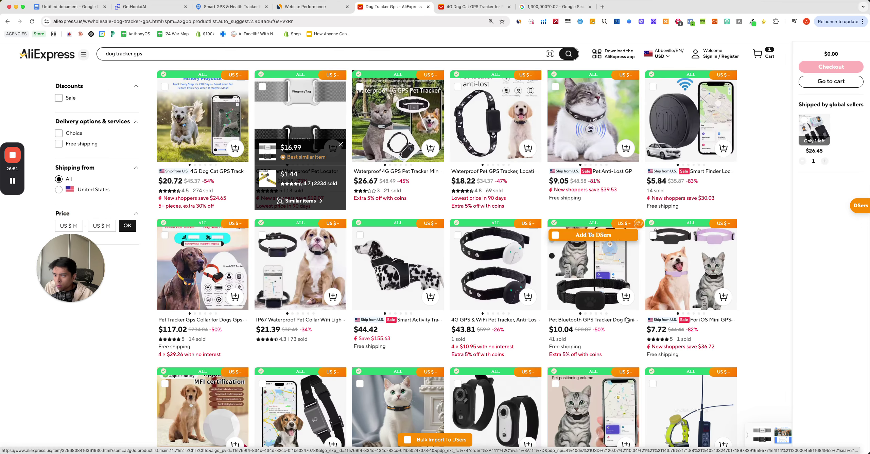
left_click(590, 280)
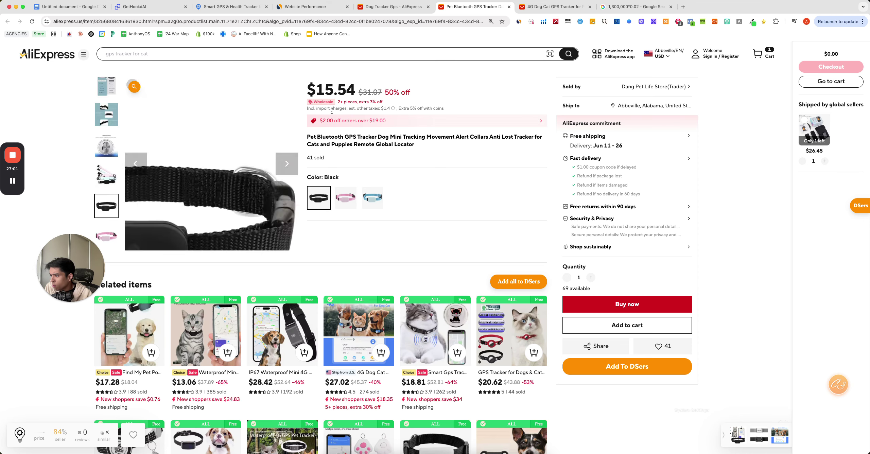
left_click(395, 7)
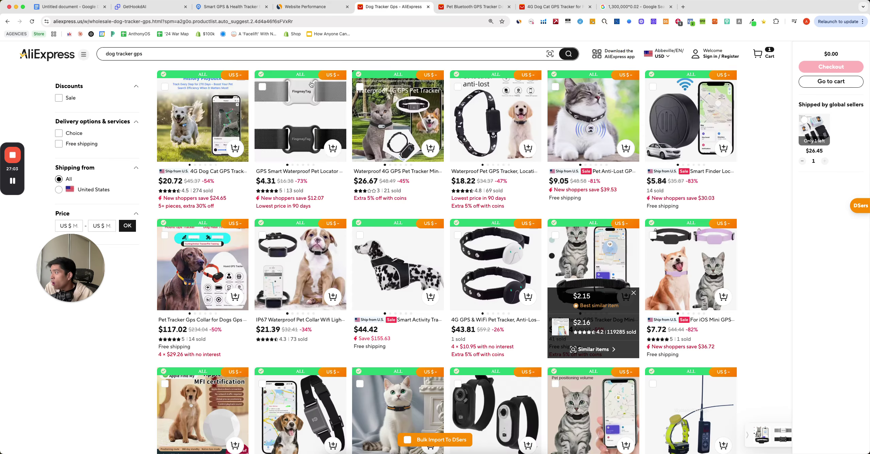
- Browse the AliExpress dog tracker results, comparing the prices and sales of the listed pet trackers
mouse_move(193, 114)
scroll(194, 114, "down", 5)
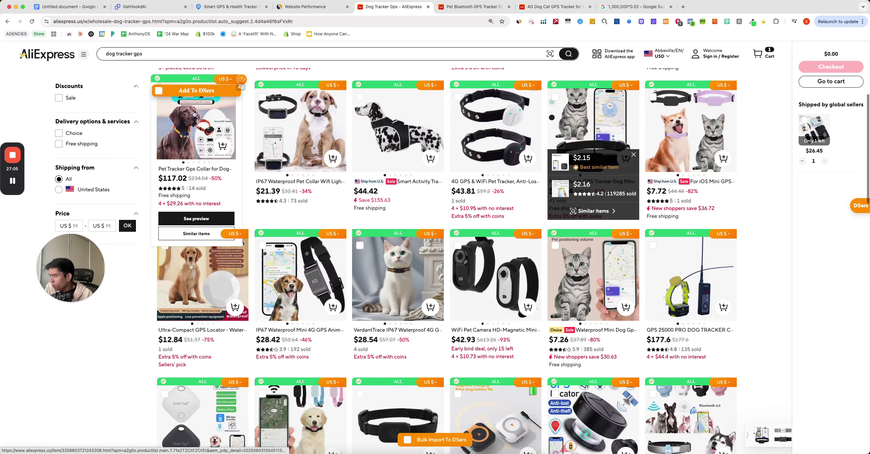
scroll(195, 114, "down", 8)
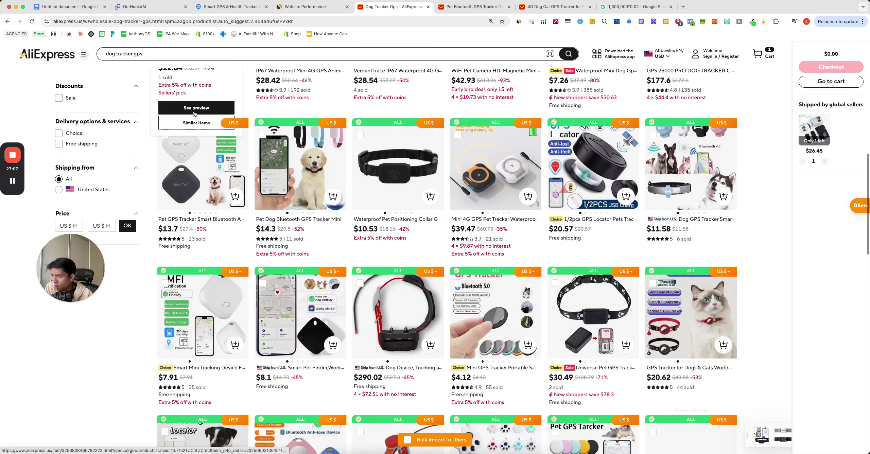
mouse_move(266, 152)
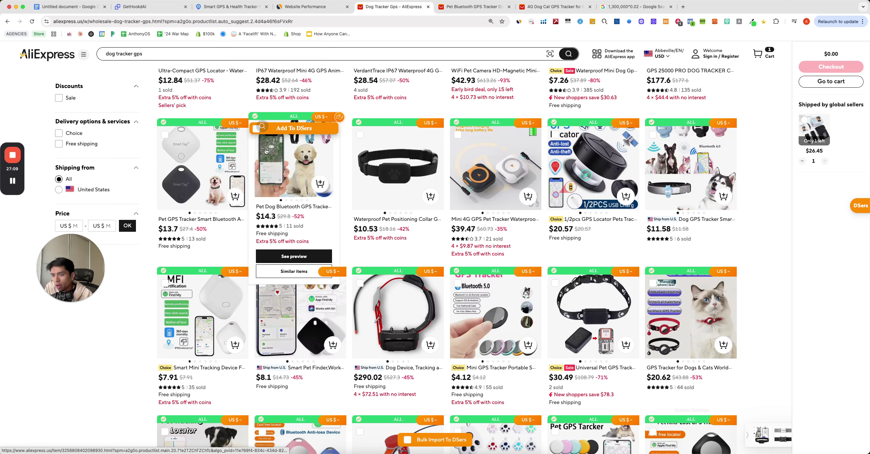
scroll(266, 152, "down", 5)
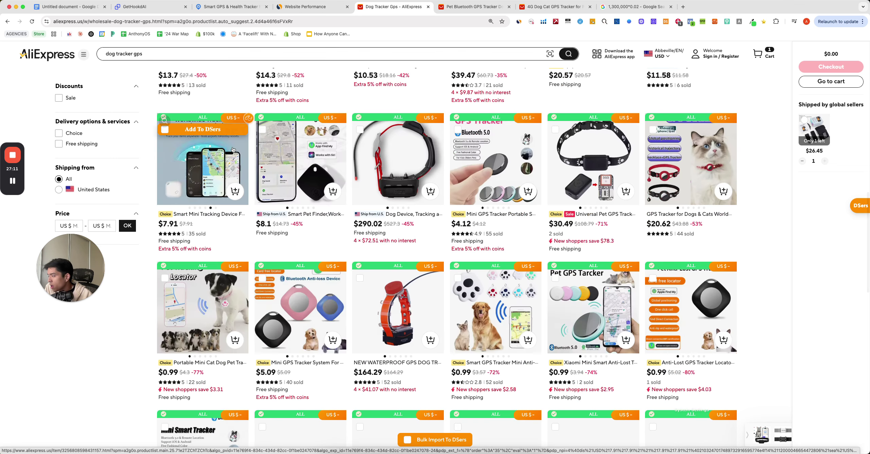
scroll(241, 128, "up", 10)
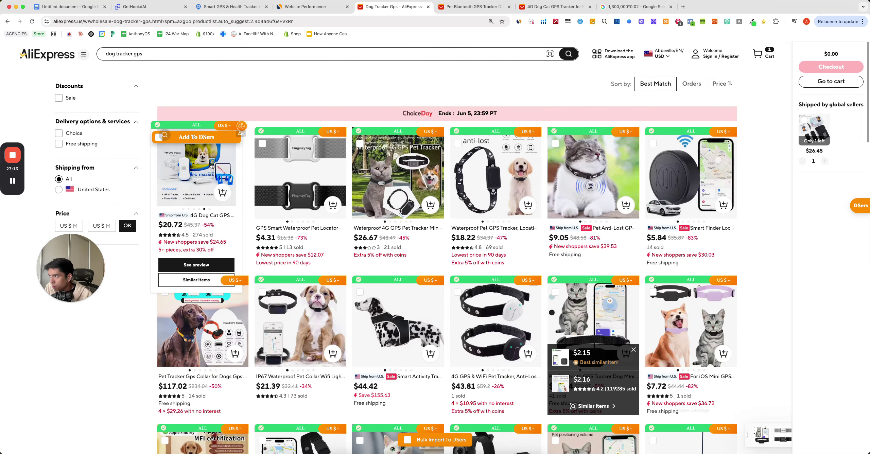
- Open the 4G Dog Cat GPS Tracker for Pets listing, copy its web address and check its price
left_click(204, 153)
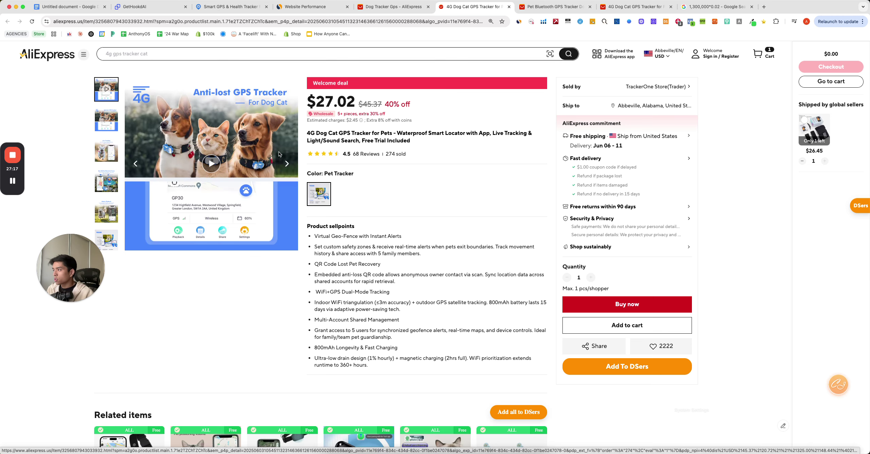
left_click(135, 163)
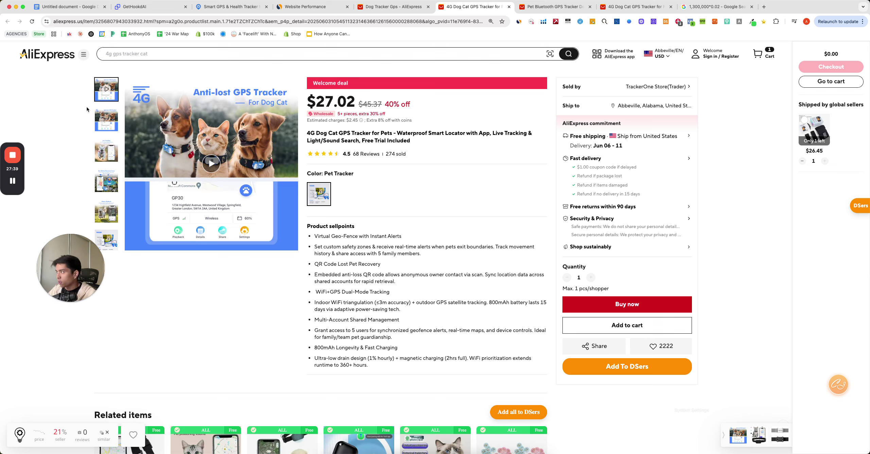
left_click(306, 21)
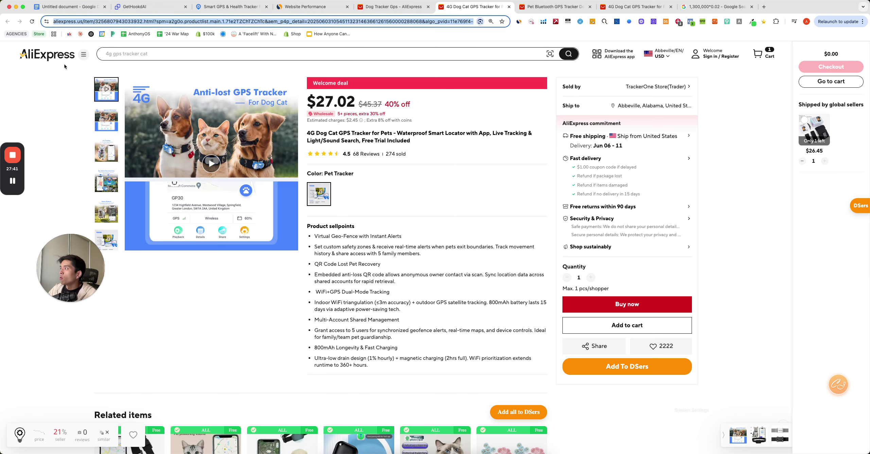
left_click(473, 107)
left_click_drag(308, 102, 356, 104)
left_click(482, 105)
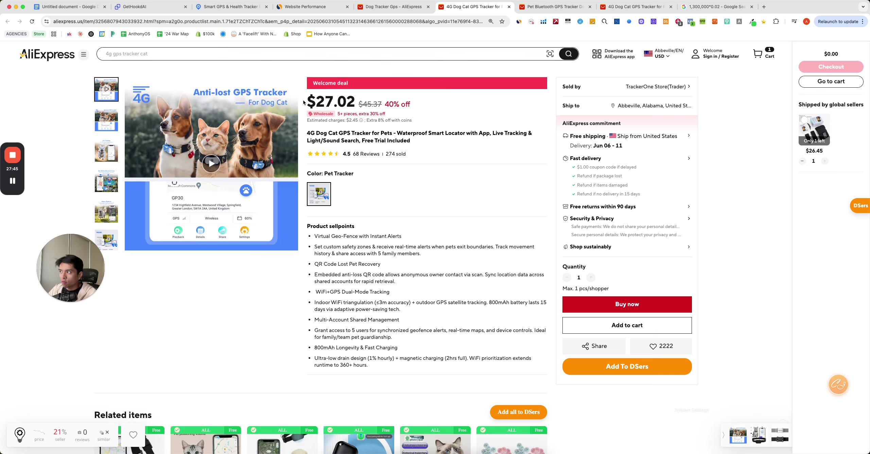
left_click_drag(308, 102, 366, 104)
left_click(467, 113)
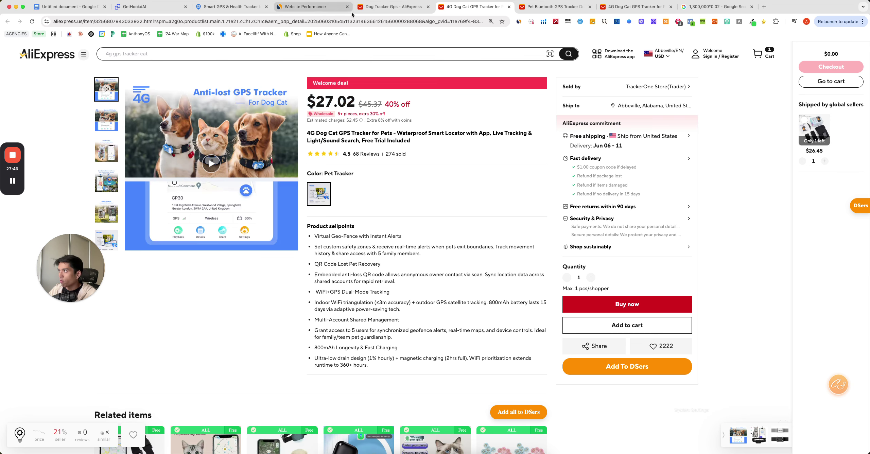
- In the document's Product list, add a "Link to product" bullet and hyperlink it to the copied listing address
left_click(70, 6)
type("Link to product")
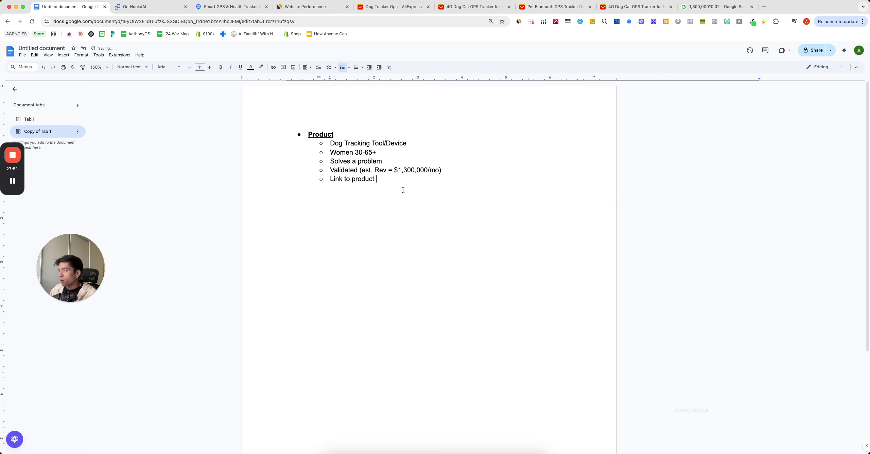
left_click_drag(402, 188, 312, 186)
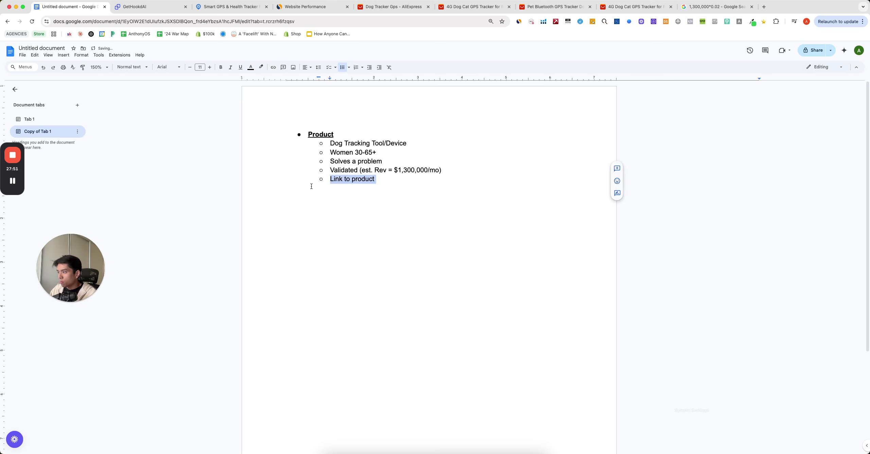
key("super+k")
key("super+v")
key("Return")
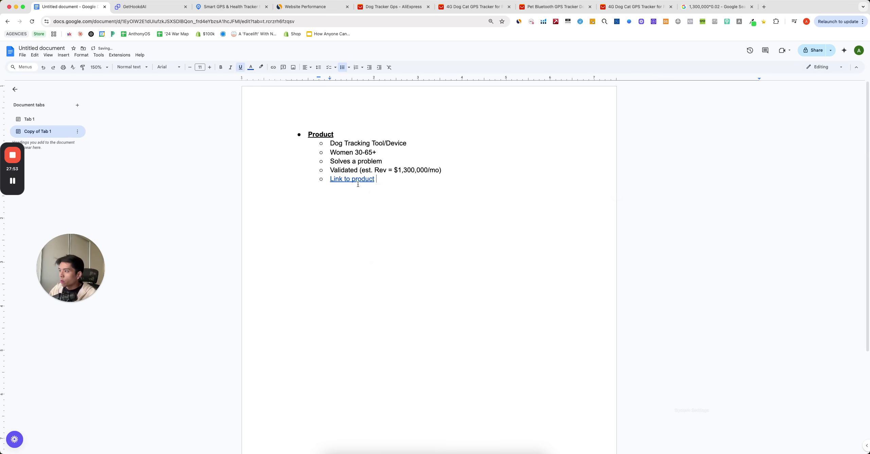
- Add the sub-bullets "$27 CODs" and "$89.99-$109.99" under the product link
key("Return")
key("Tab")
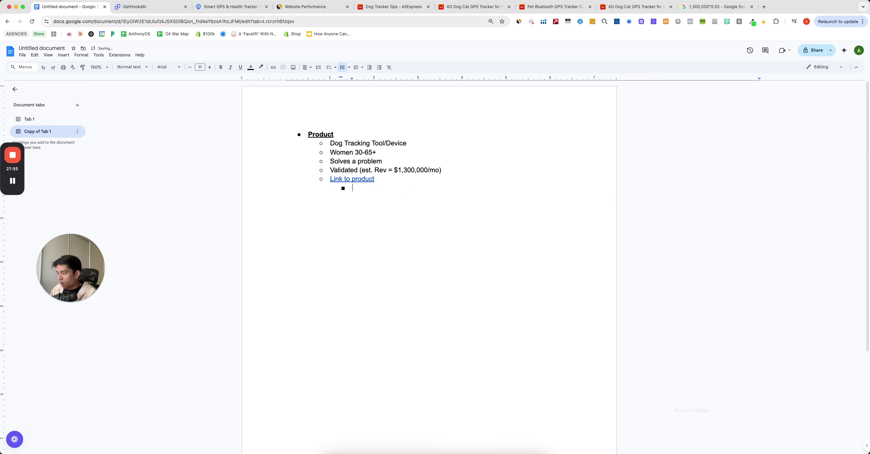
type("$27 CODs")
key("Return")
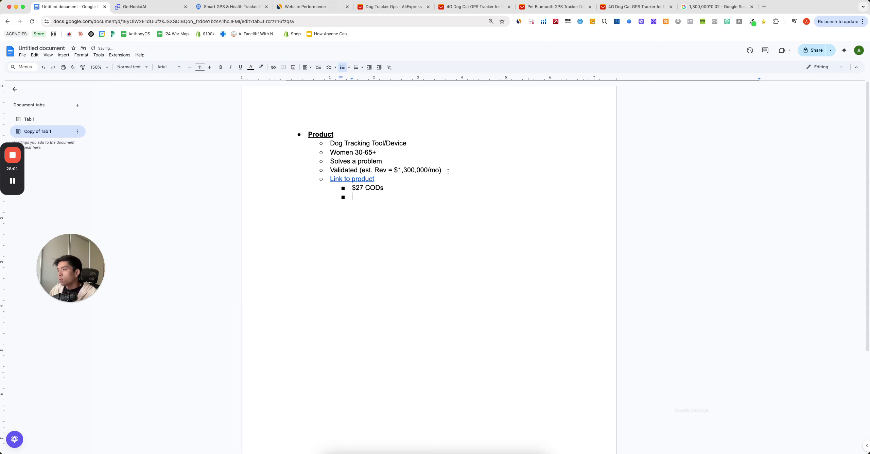
type("$89.99")
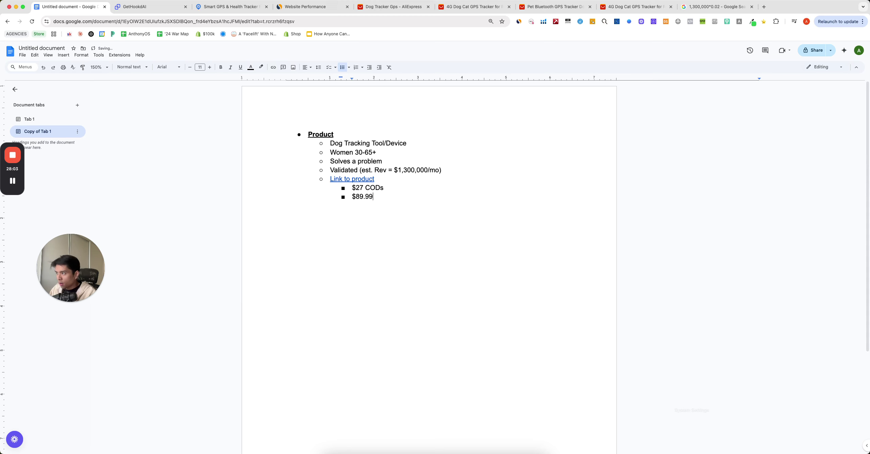
type("-$109.99")
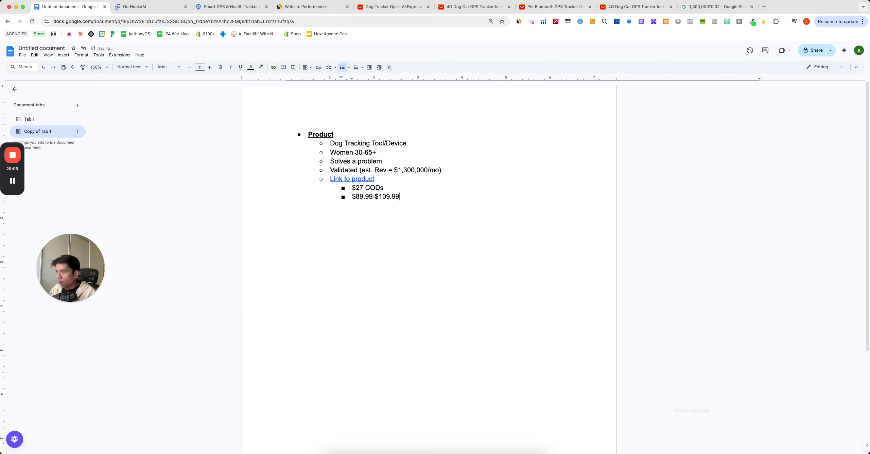
- Search Google for "dog tracking collar" in a new tab and compare the sponsored, popular and organic results
left_click(763, 7)
type("dog tr")
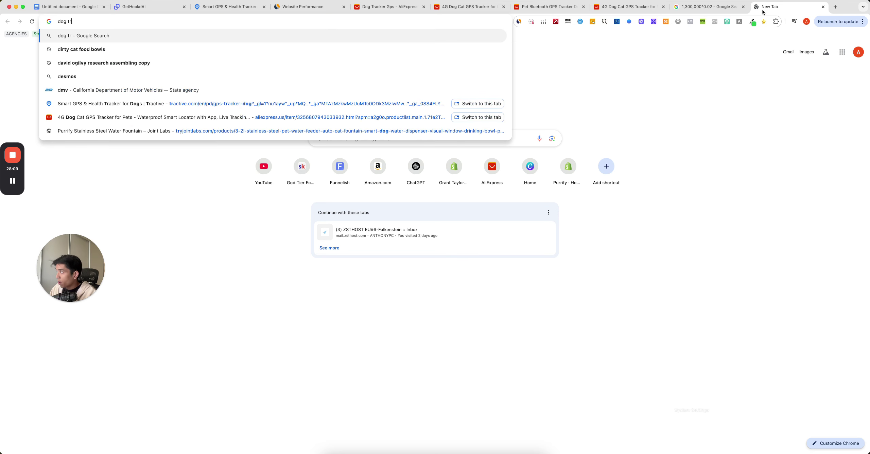
type("acking")
key("Down")
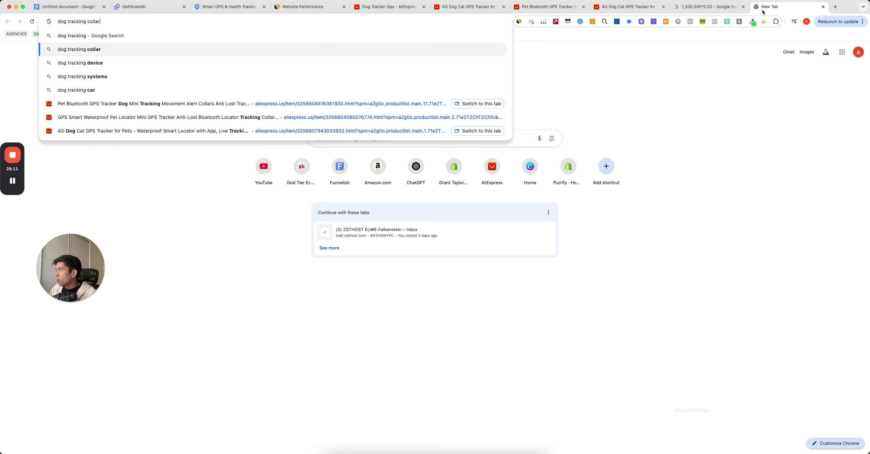
key("Return")
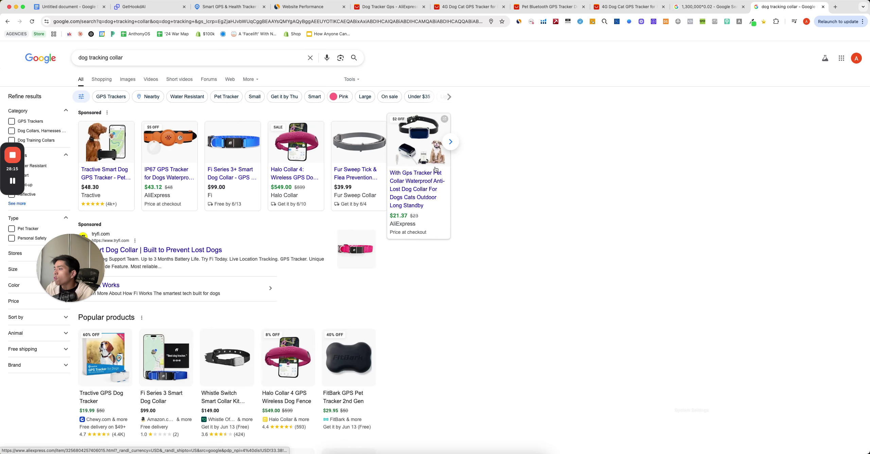
left_click(454, 142)
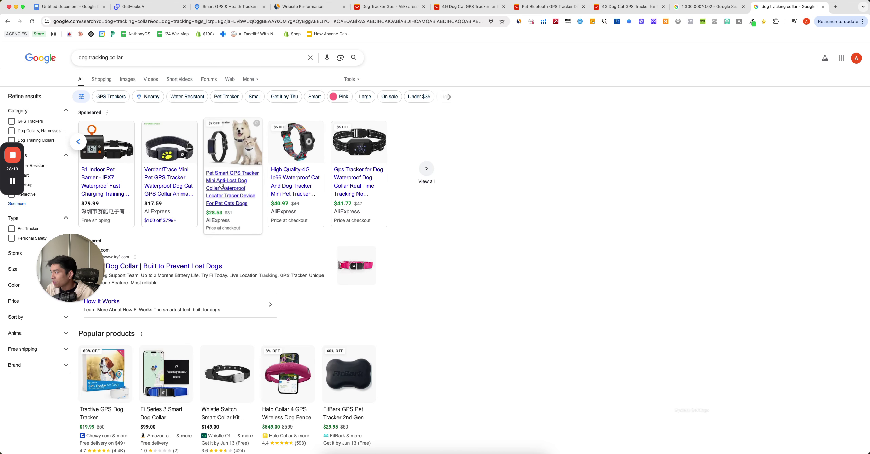
left_click(78, 142)
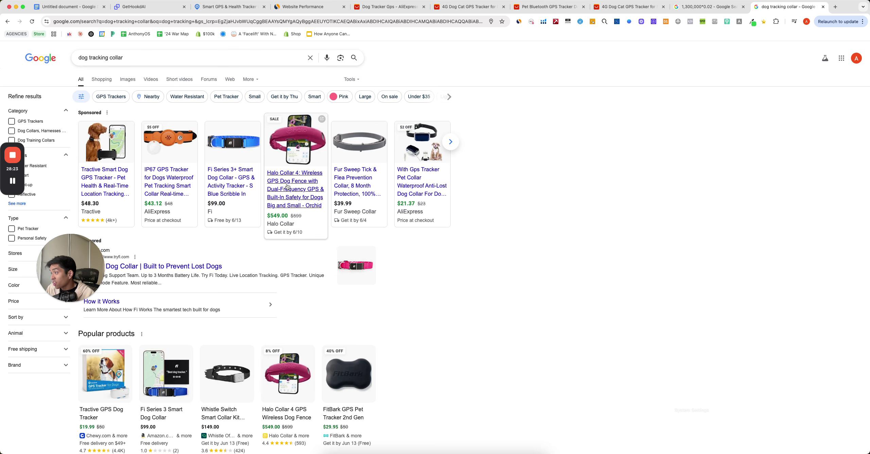
scroll(287, 181, "down", 5)
scroll(288, 183, "down", 4)
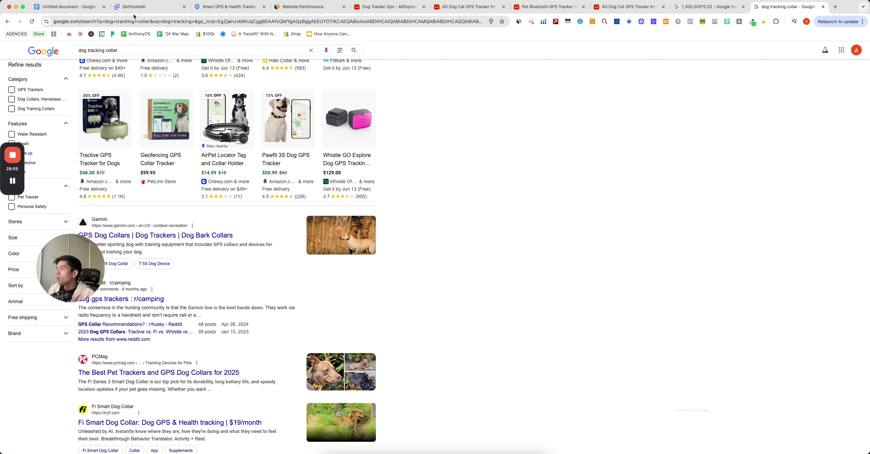
- Return to the document and add the nested bullet "60-70% Gross profit margins" under the $89.99-$109.99 price range
left_click(66, 7)
left_click(409, 199)
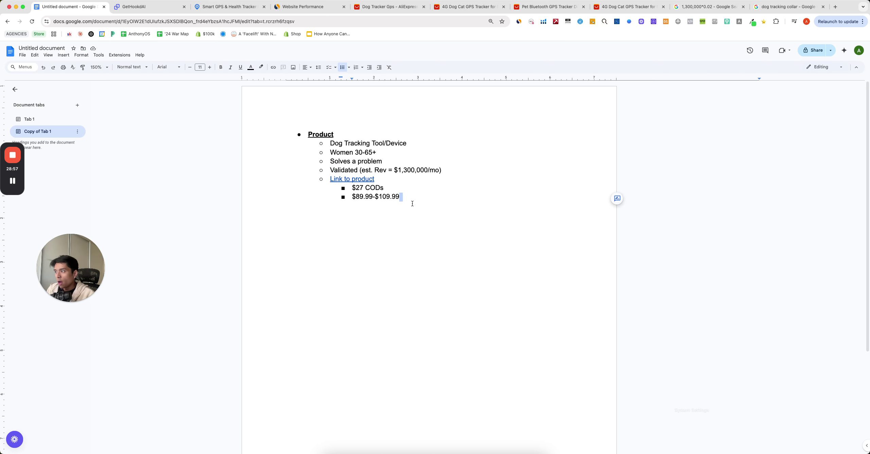
left_click_drag(349, 186, 423, 194)
left_click(412, 198)
key("Return")
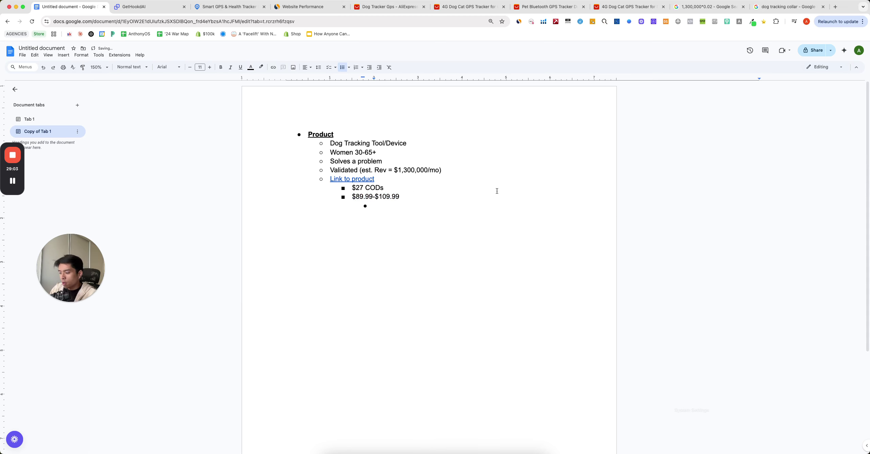
type("60-70% ")
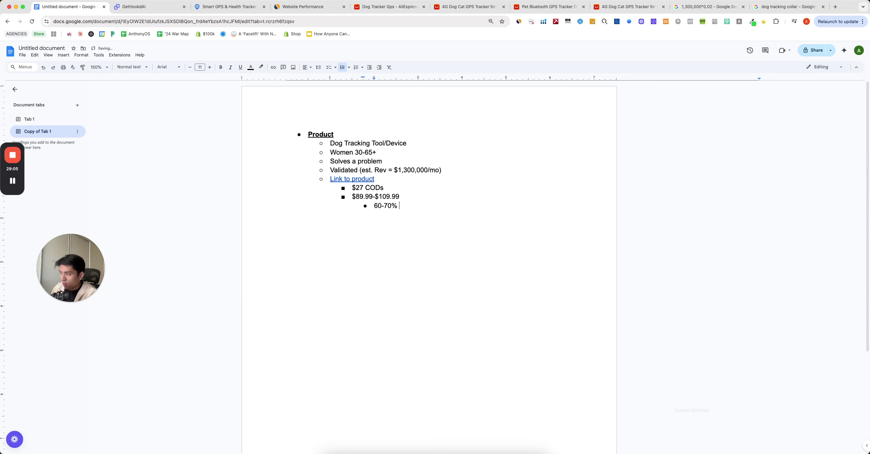
type("Gross profit margins")
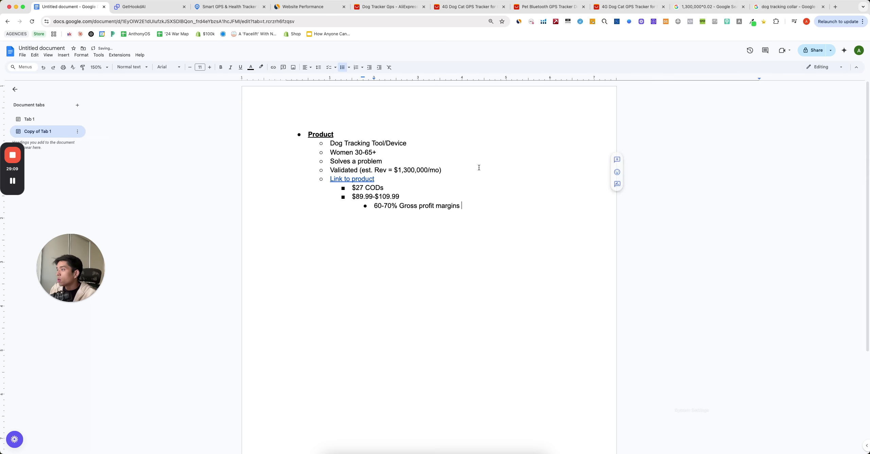
left_click_drag(308, 135, 429, 165)
left_click(387, 188)
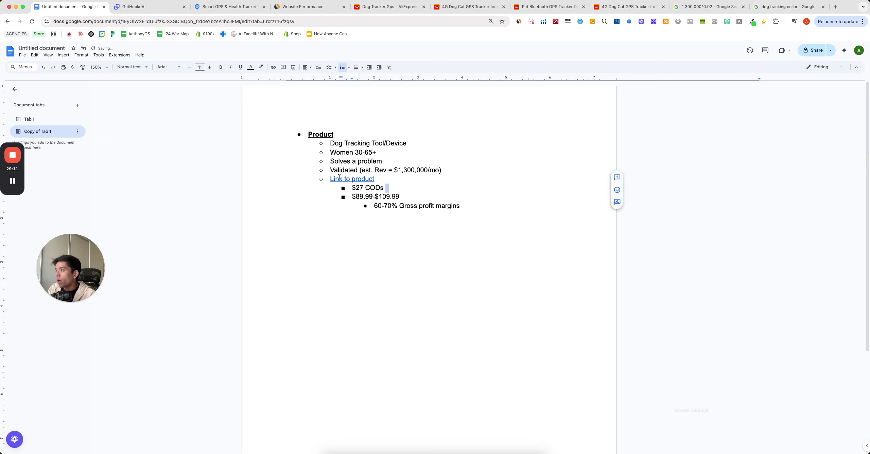
left_click(383, 179)
double_click(387, 153)
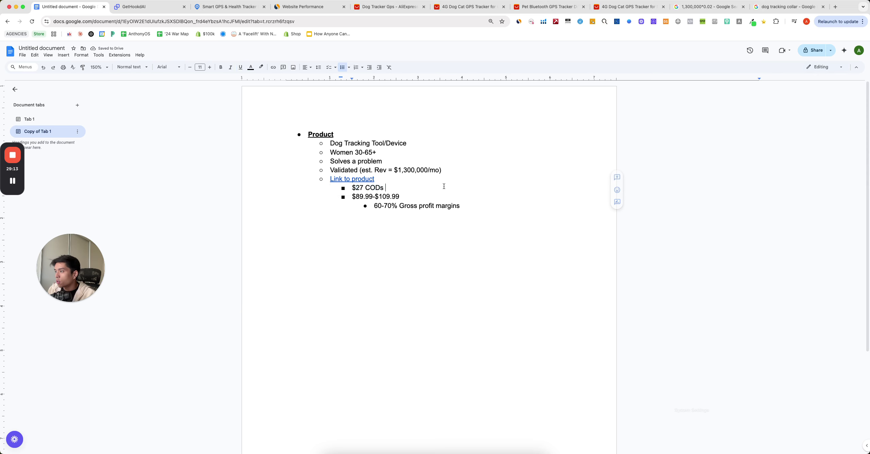
- Copy the "$27 CODs" and "$89.99-$109.99" bullets and paste them into a new ChatGPT prompt
triple_click(416, 193)
left_click(416, 194)
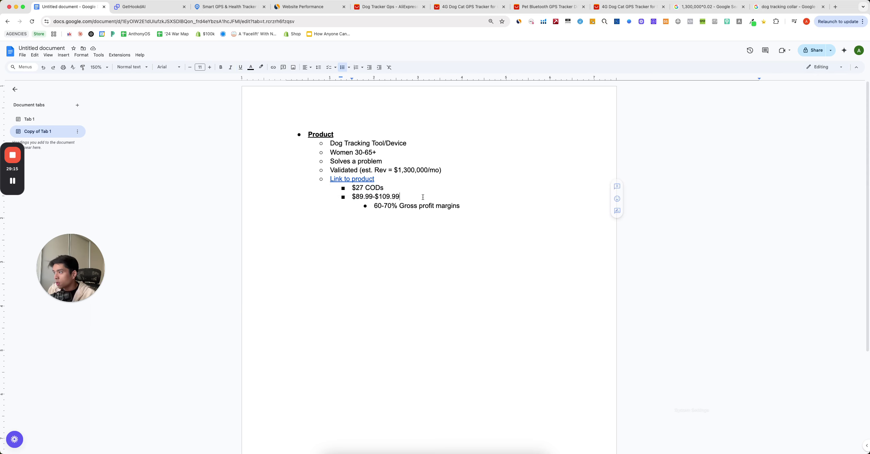
left_click_drag(416, 194, 349, 187)
key("super+c")
left_click(834, 7)
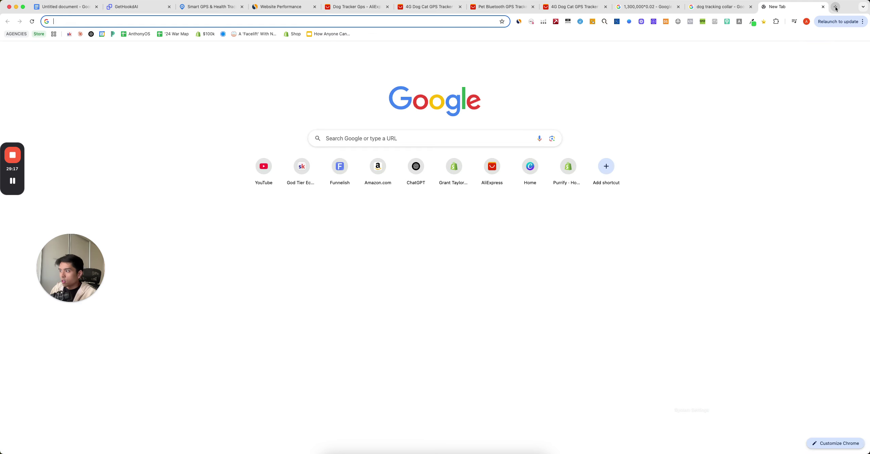
type("chat")
key("Return")
key("super+v")
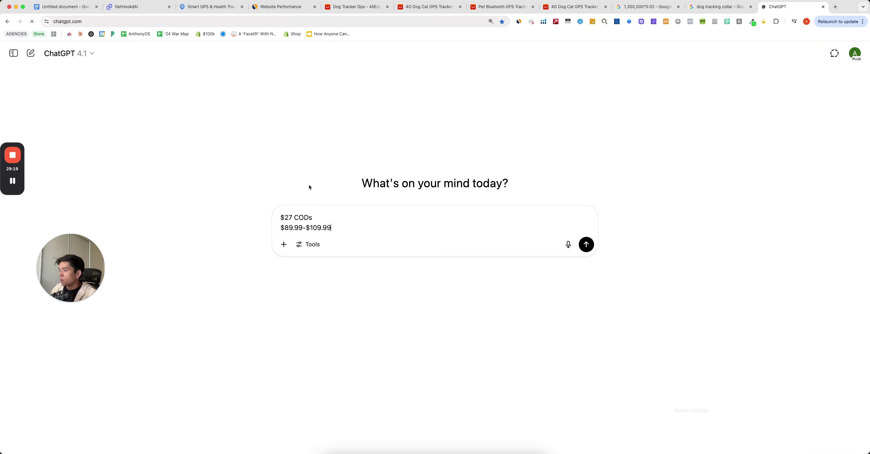
- Ask ChatGPT for the gross profit margin on $27 CODs and an $89.99 sale price, and review the calculation
key("shift+Return")
key("shift+Return")
type("What's my ")
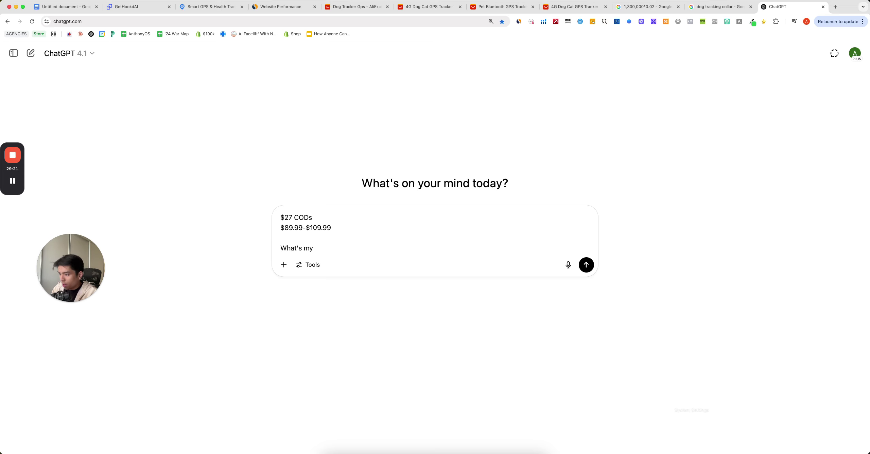
type("gross profit margin ")
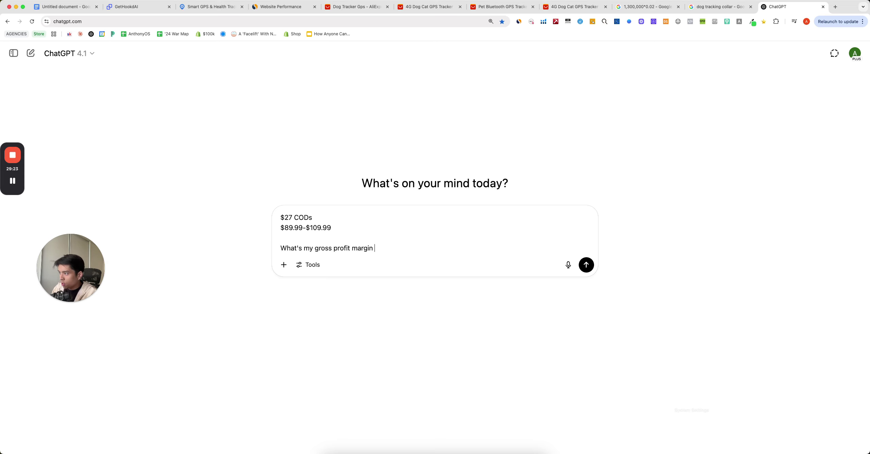
type("on a $27 CO")
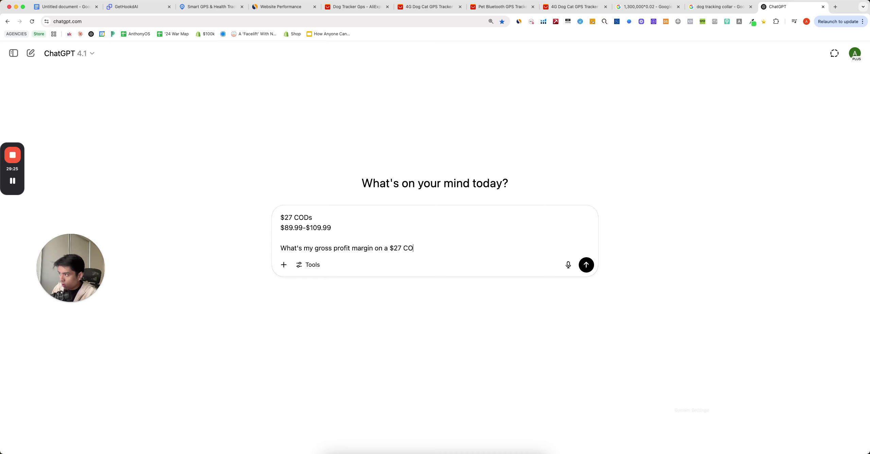
type("Gs")
key("shift+Return")
key("shift+Return")
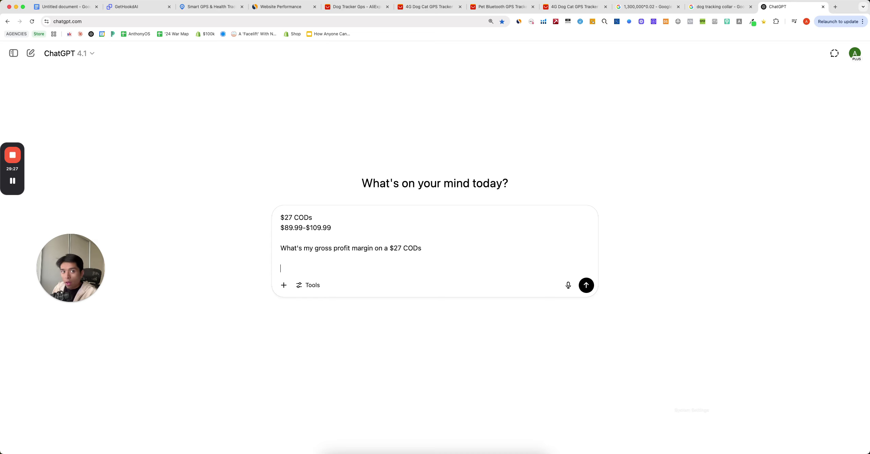
type("And $89.999")
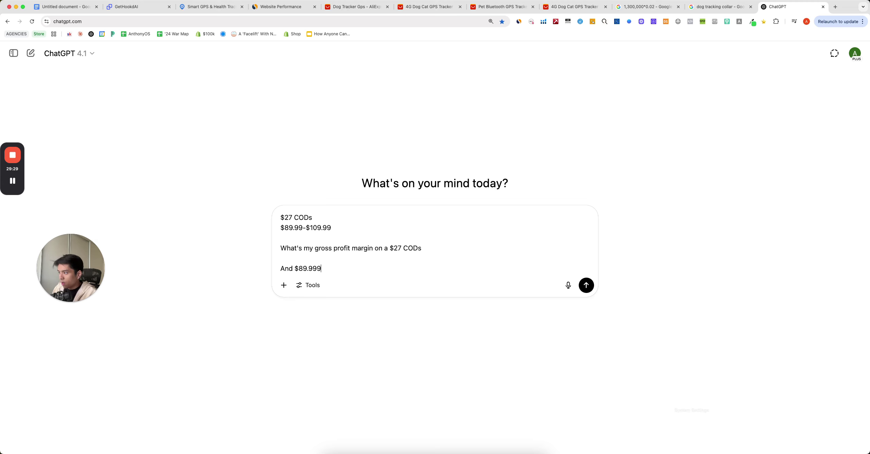
type("sale price")
key("Return")
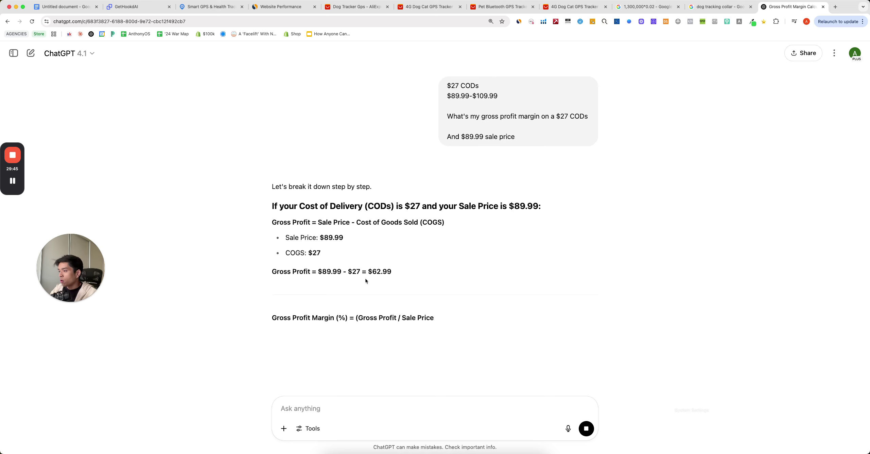
left_click_drag(414, 275, 445, 275)
left_click(404, 275)
left_click(408, 330)
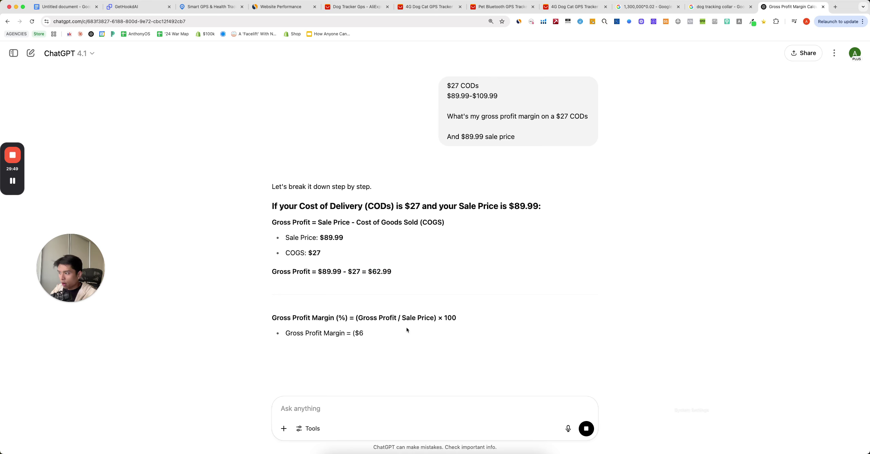
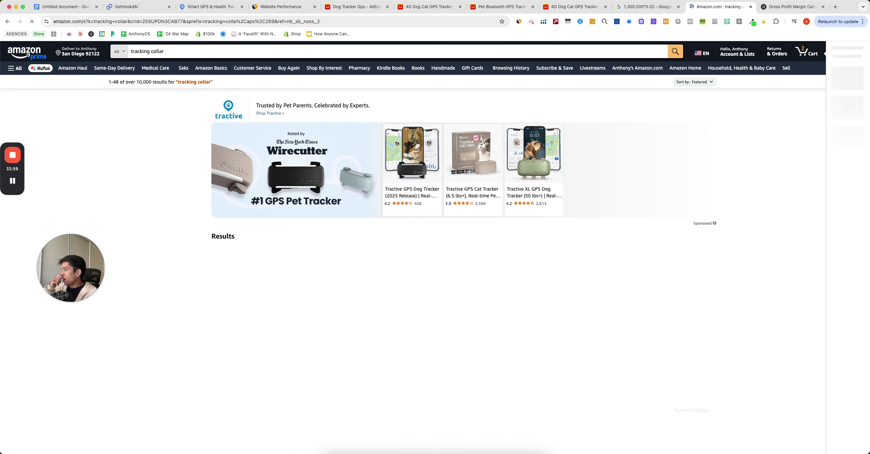
- Examine the $159 Fi Series 3 Smart Dog Collar listing from Amazon's "tracking collar" results, including its comparisons and reviews, and return to the results
scroll(358, 271, "down", 4)
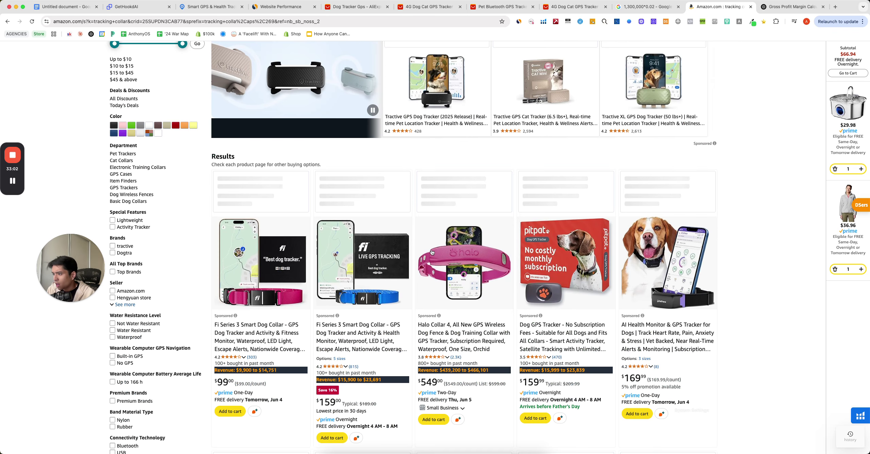
scroll(355, 242, "down", 3)
left_click(355, 242)
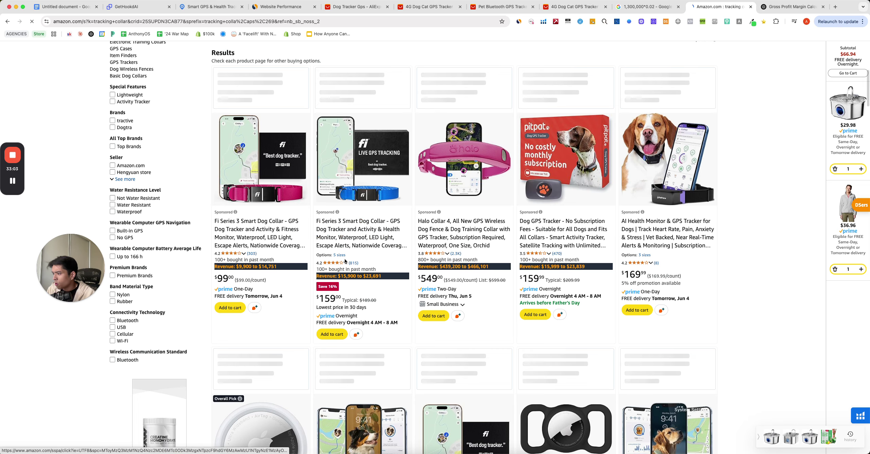
scroll(344, 260, "down", 8)
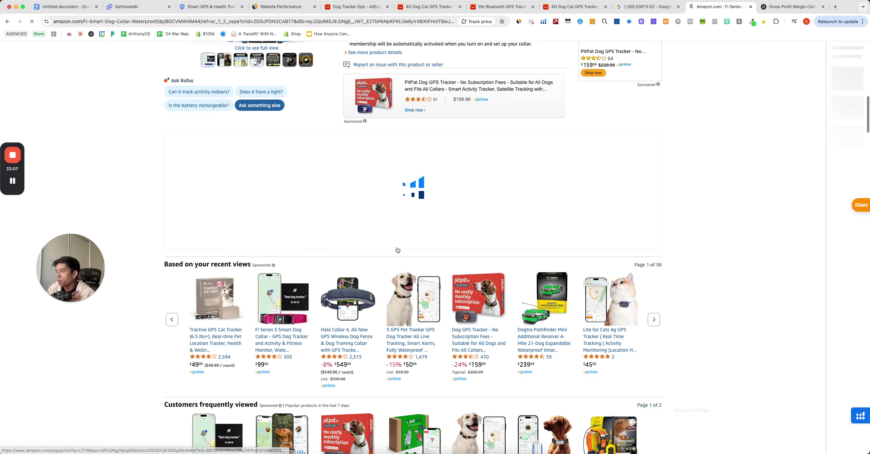
scroll(397, 249, "down", 10)
scroll(396, 249, "down", 10)
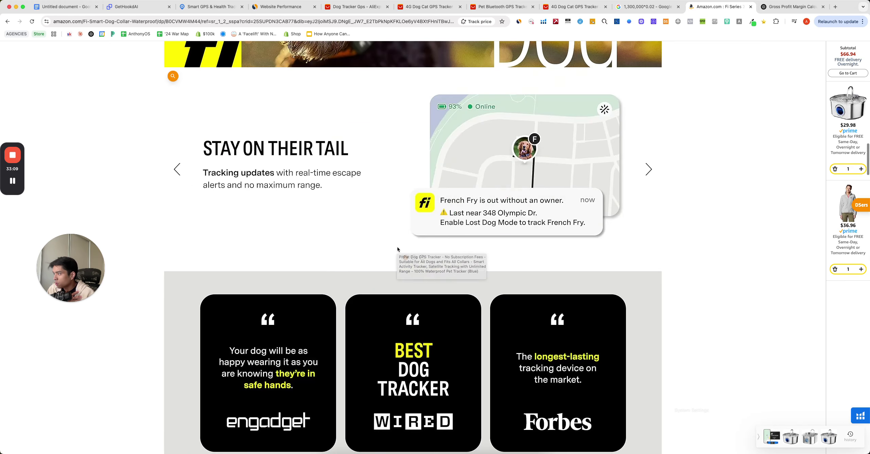
scroll(396, 247, "up", 20)
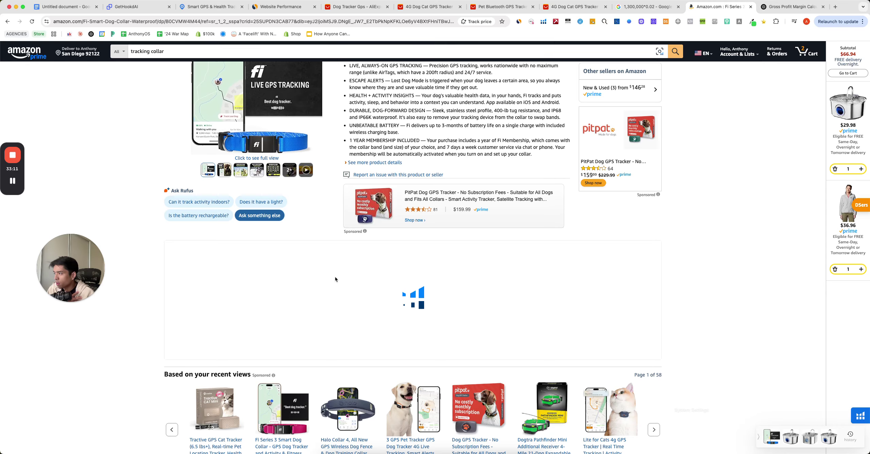
scroll(369, 243, "down", 10)
scroll(369, 242, "down", 20)
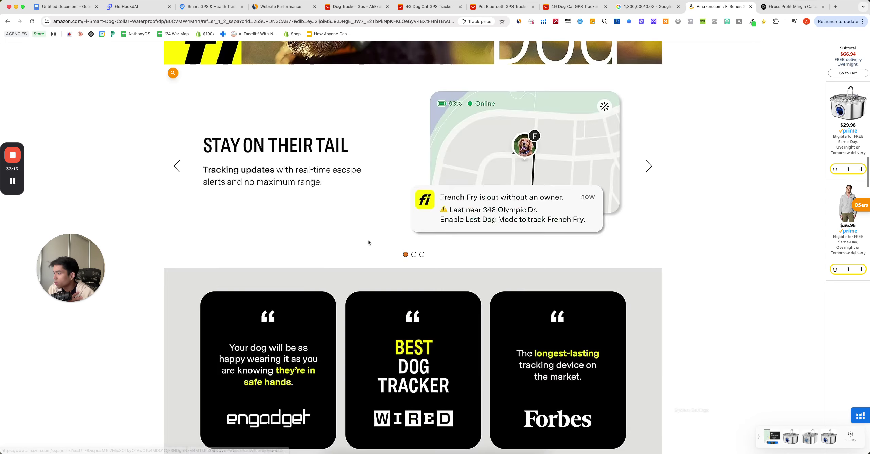
scroll(369, 242, "down", 12)
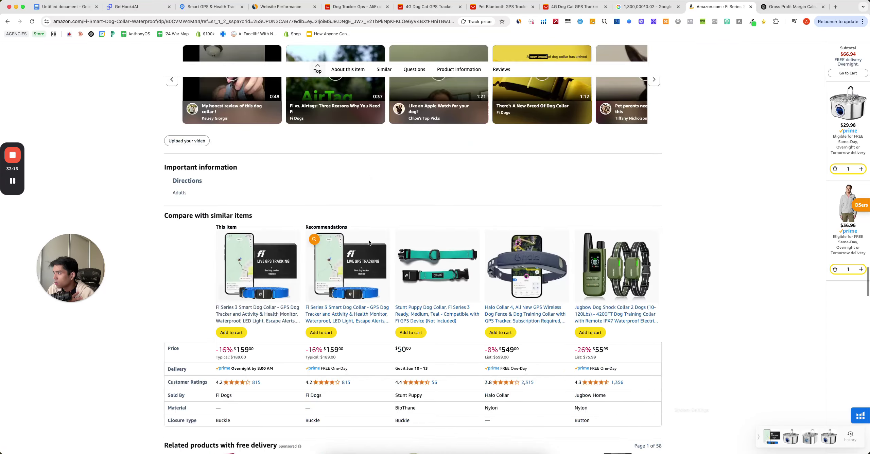
scroll(369, 243, "up", 5)
scroll(369, 243, "down", 4)
scroll(369, 243, "down", 18)
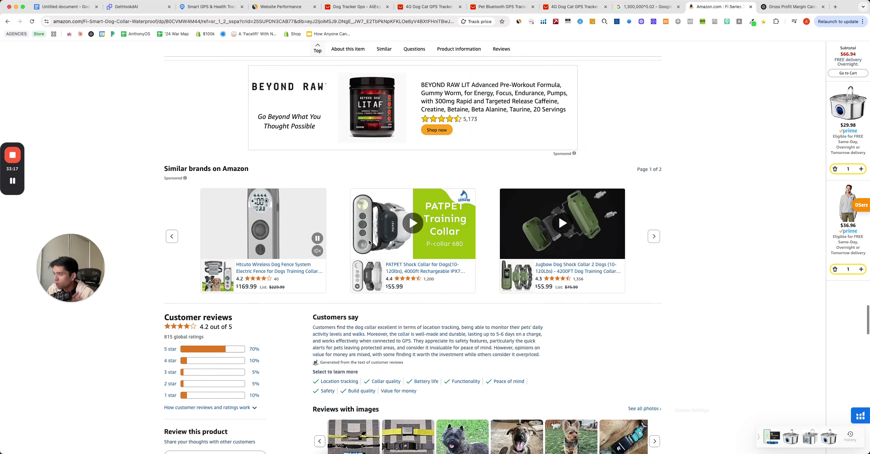
left_click(7, 22)
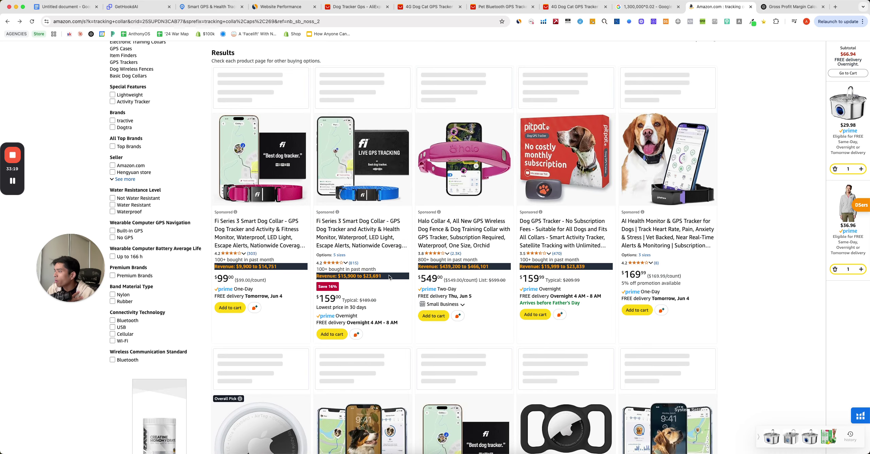
- Examine the Tractive GPS Dog Tracker (2025 Release) listing's features, sales data and product information, and return to the results
scroll(346, 355, "down", 7)
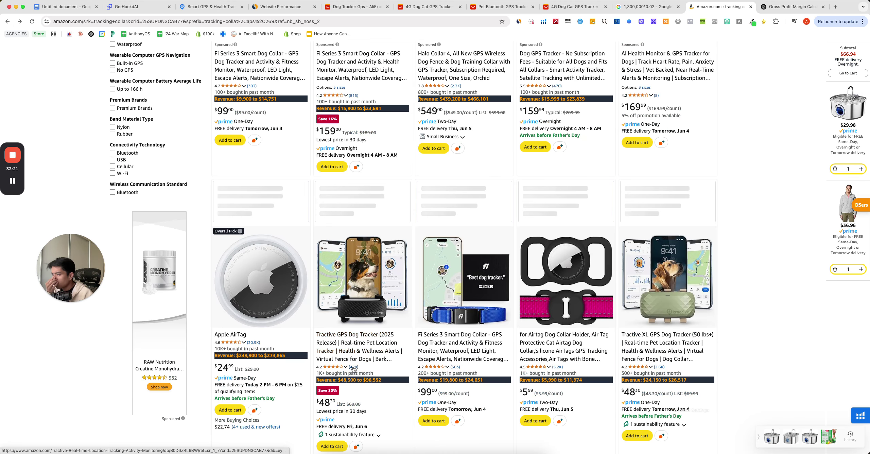
left_click(355, 360)
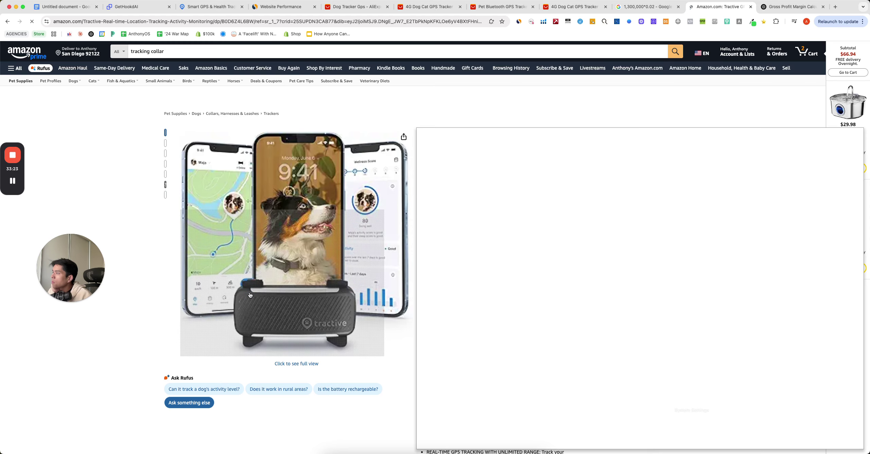
scroll(460, 269, "down", 5)
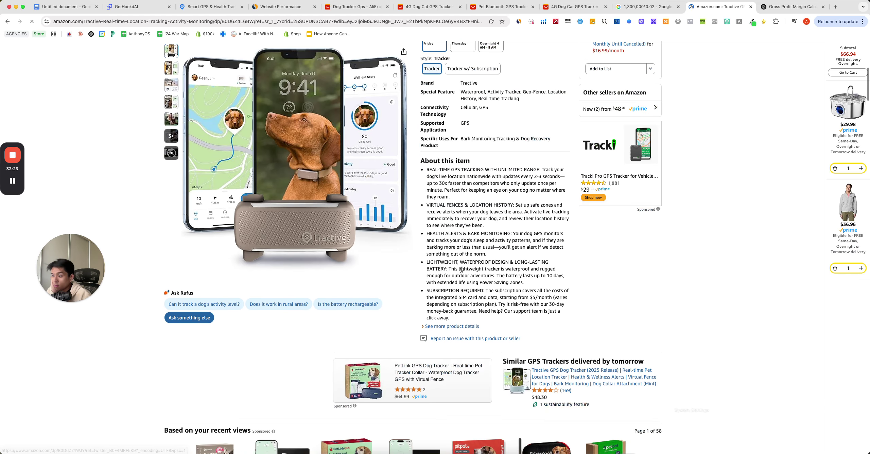
scroll(460, 271, "down", 8)
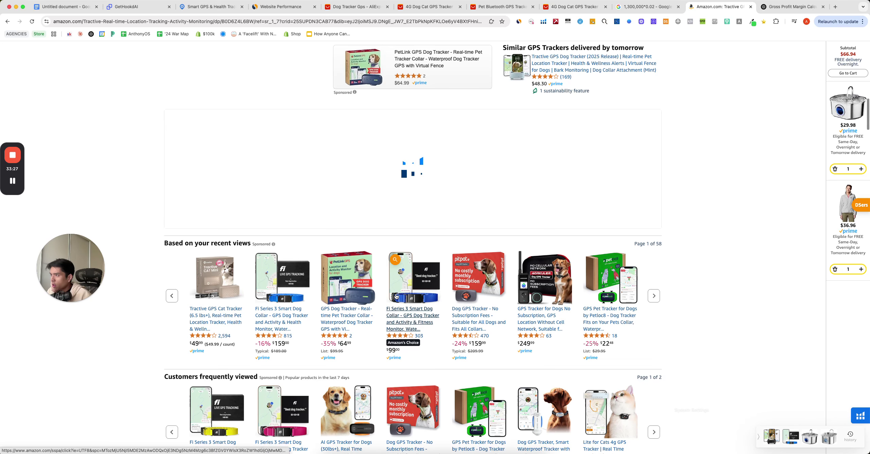
scroll(395, 296, "up", 9)
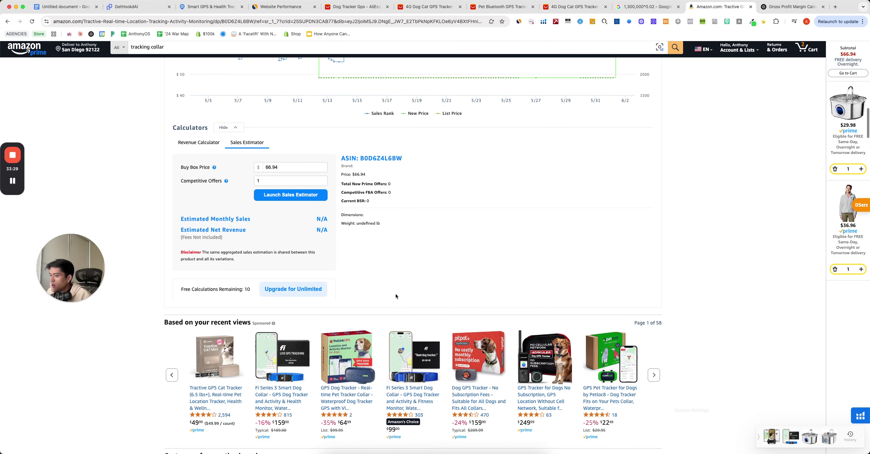
scroll(395, 296, "down", 20)
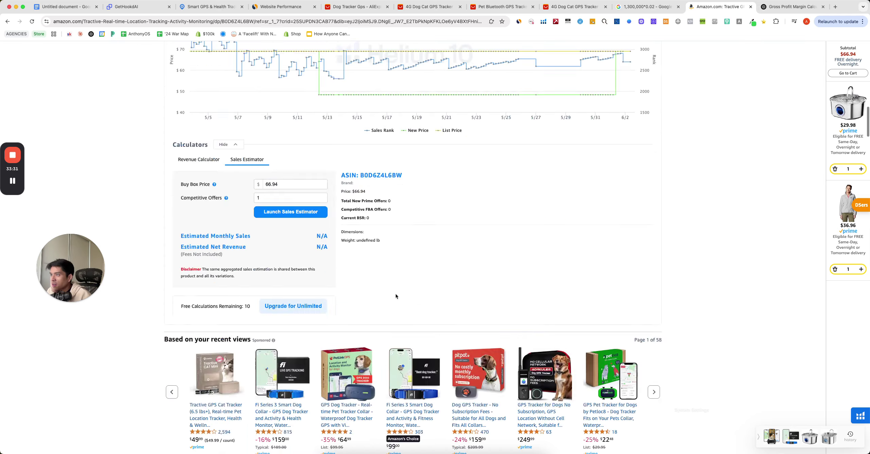
scroll(396, 297, "down", 12)
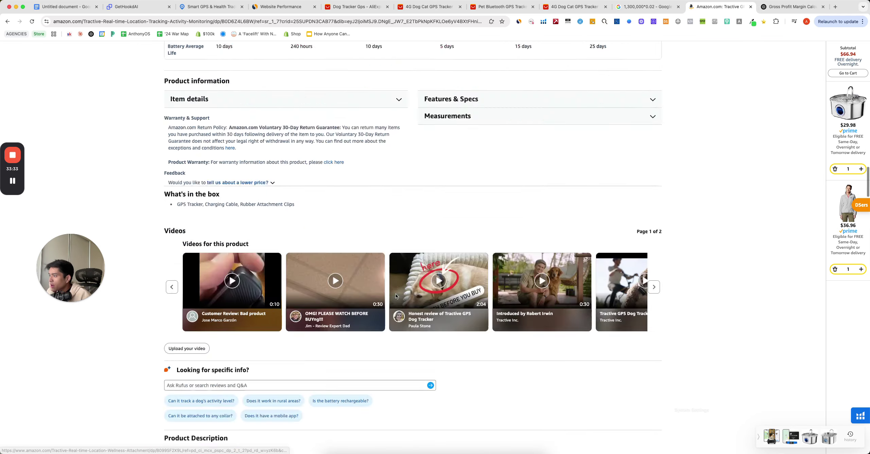
scroll(395, 294, "up", 20)
scroll(397, 295, "up", 4)
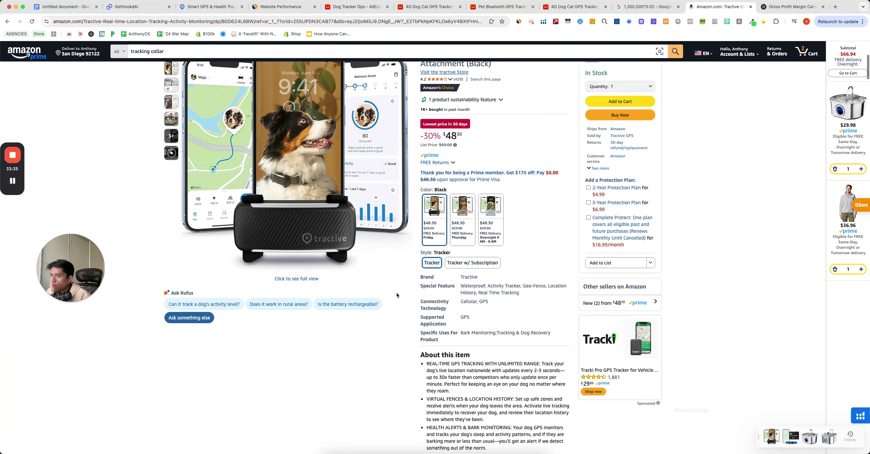
left_click(8, 22)
- Inspect the Waterproof Airtag Cat Collar listing under the recently bought and rated products, and return to the results
scroll(629, 223, "down", 5)
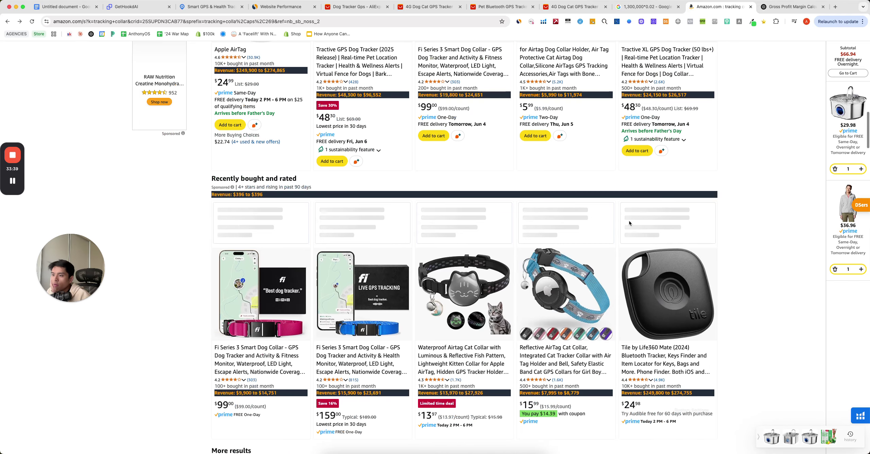
left_click(462, 365)
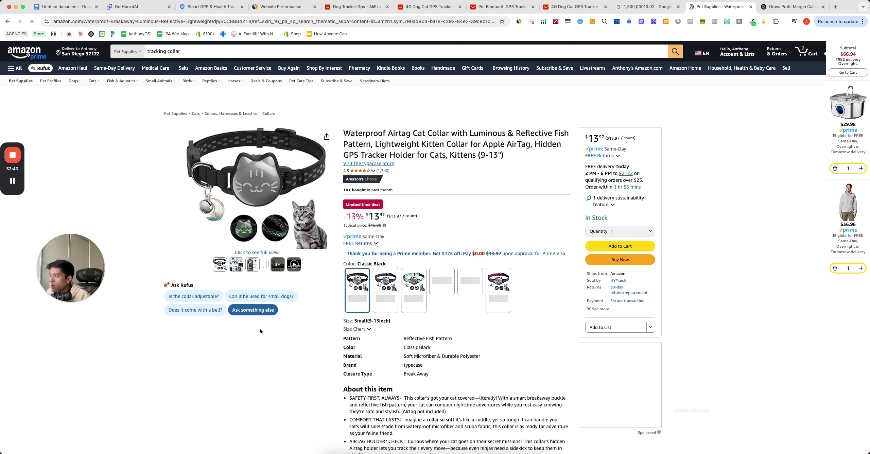
scroll(280, 334, "down", 8)
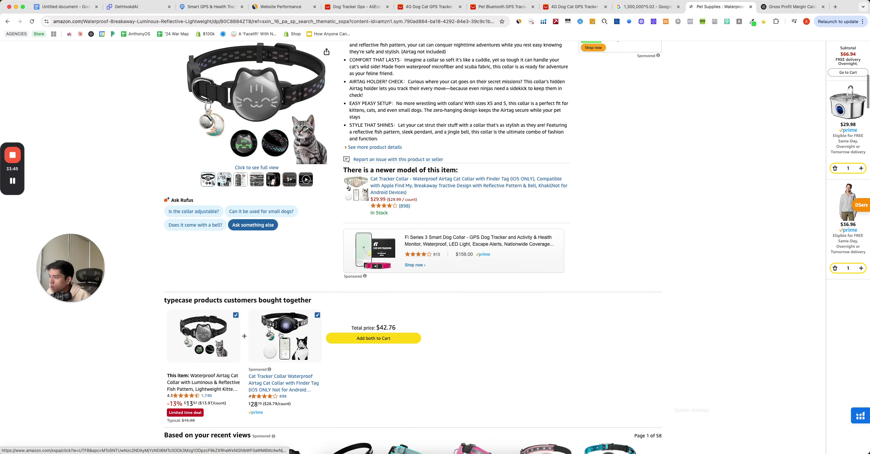
scroll(203, 355, "down", 6)
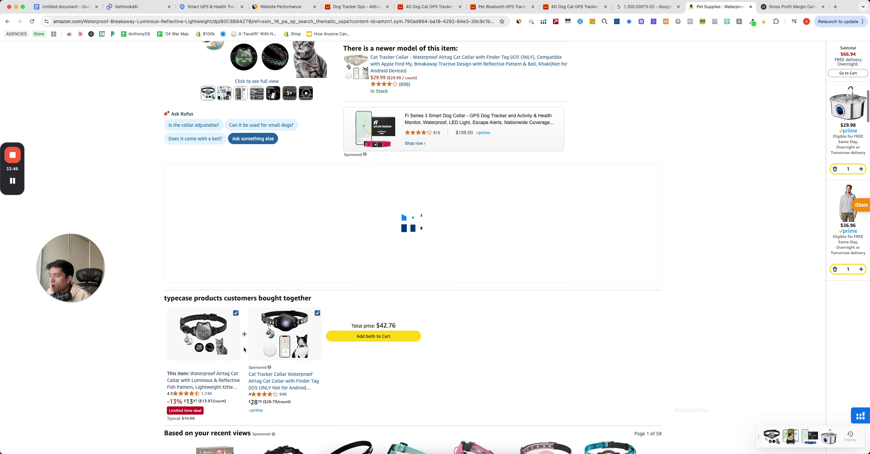
left_click(5, 26)
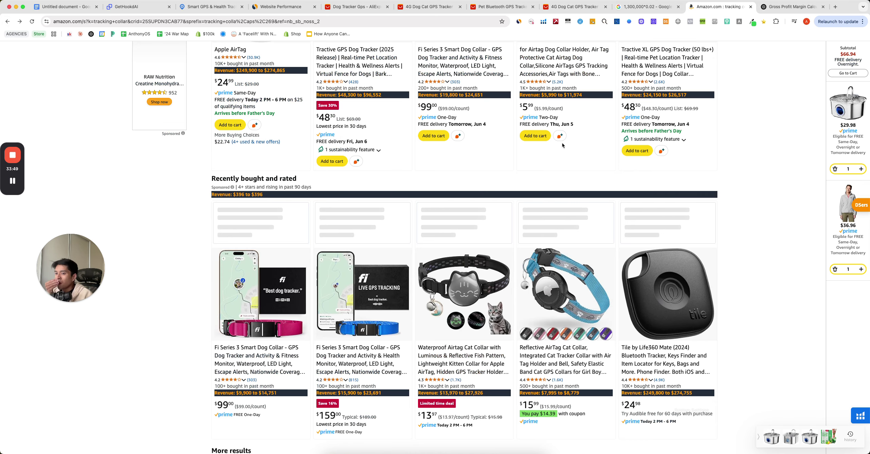
- Compare further tracking collar results, inspect the silicone Airtag dog collar holder listing, and return to the results
scroll(563, 144, "down", 6)
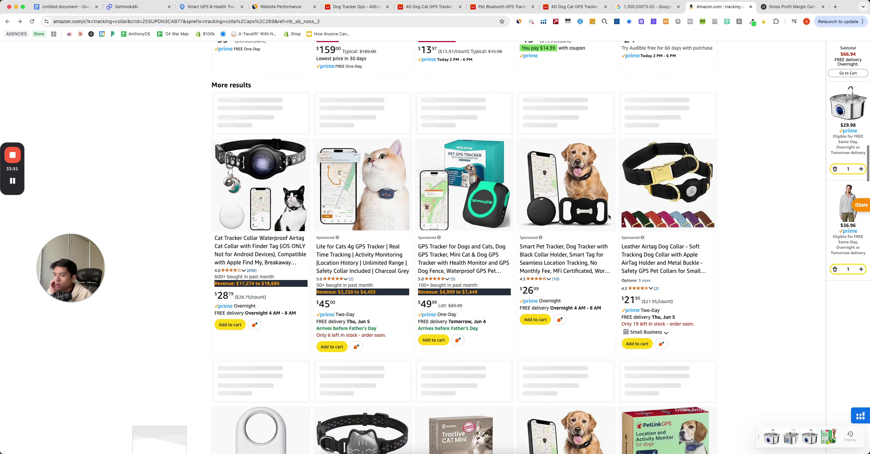
scroll(608, 213, "down", 6)
scroll(489, 214, "up", 16)
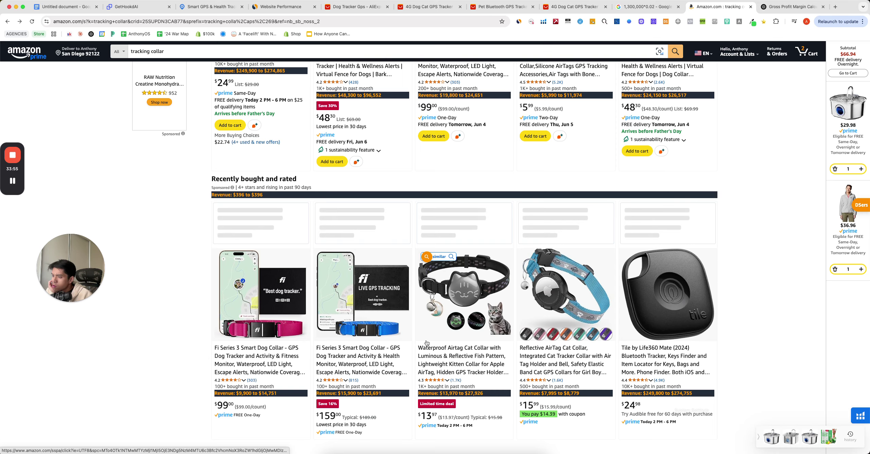
scroll(433, 337, "up", 3)
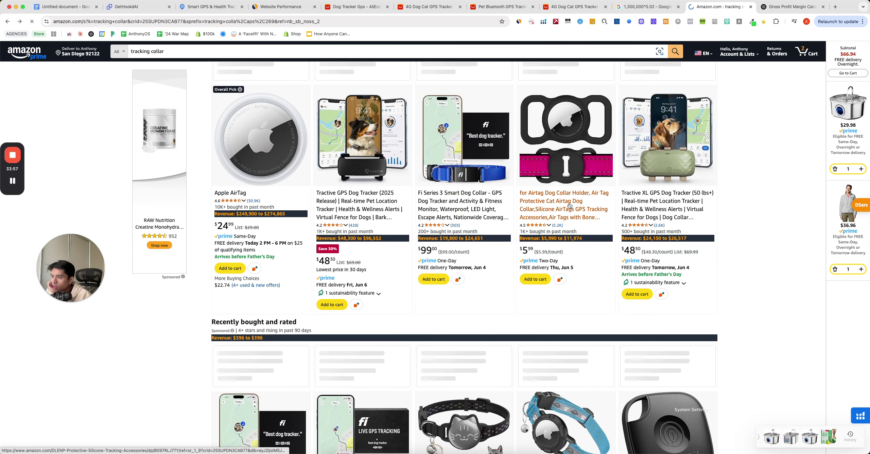
left_click(564, 170)
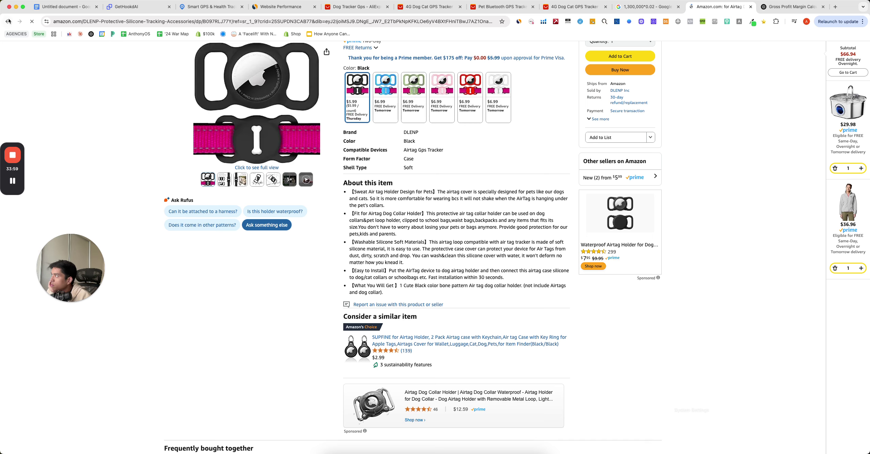
key("super+bracketleft")
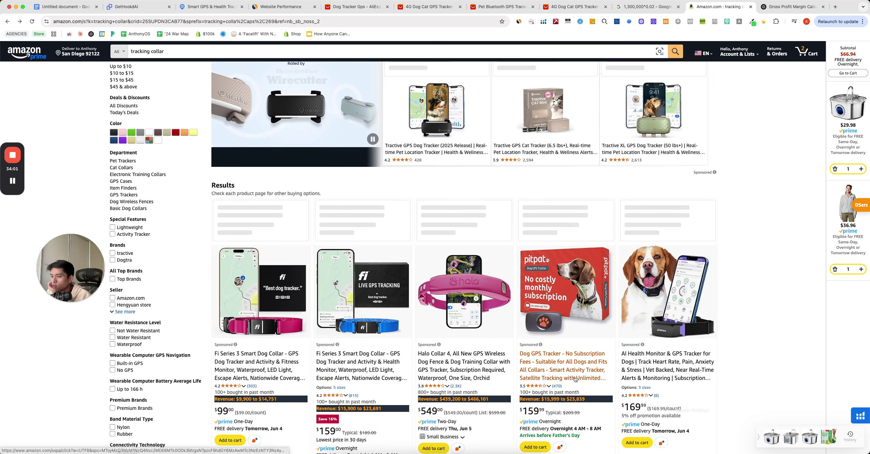
- Examine the PitPat Dog GPS Tracker listing, including its features, comparison with similar items, product videos and questions
left_click(574, 378)
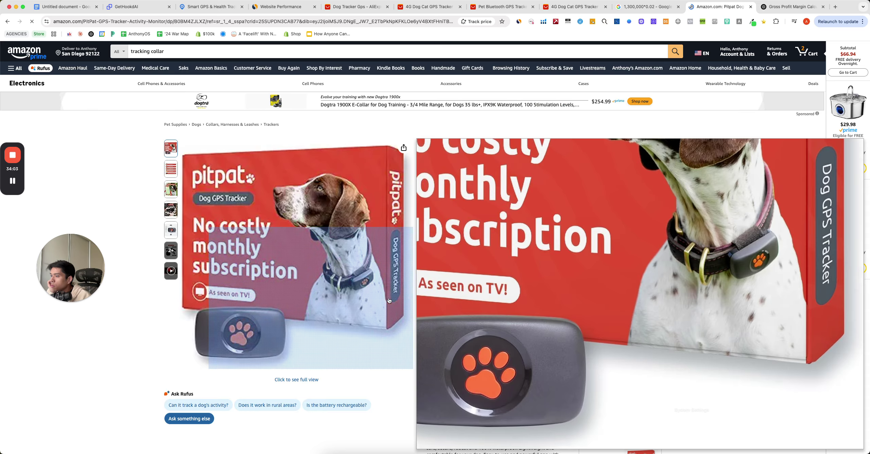
scroll(438, 299, "down", 3)
scroll(438, 299, "down", 10)
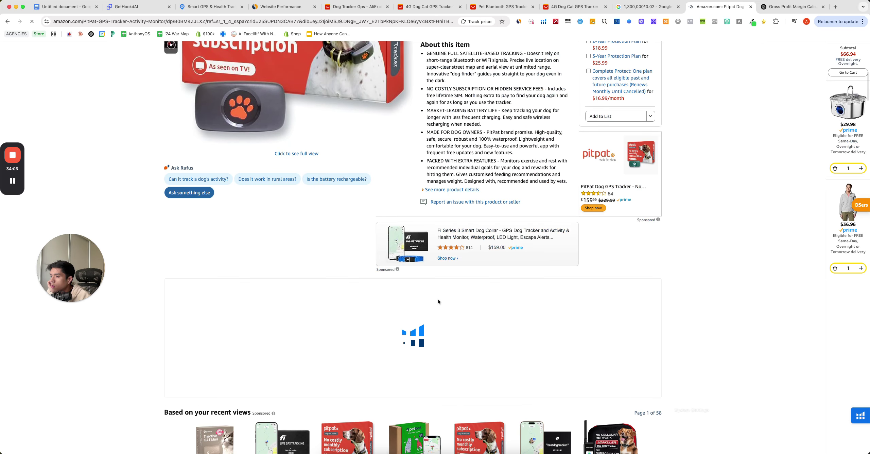
scroll(438, 301, "down", 12)
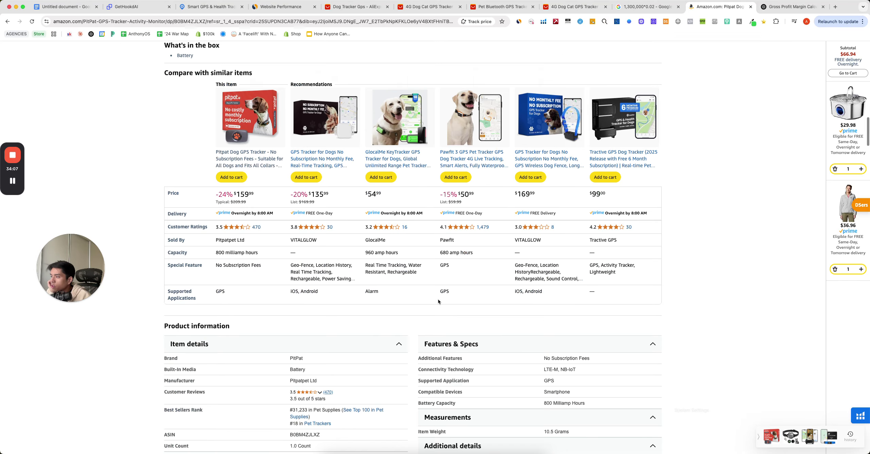
scroll(438, 299, "down", 20)
scroll(437, 299, "up", 12)
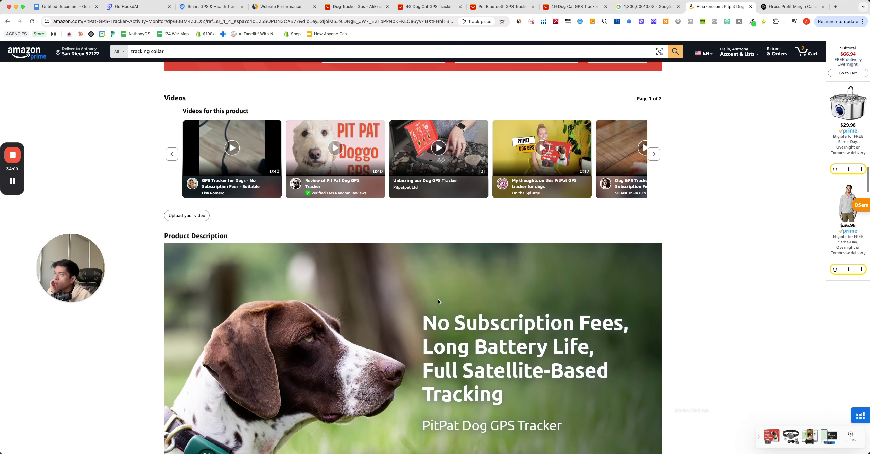
scroll(437, 298, "down", 10)
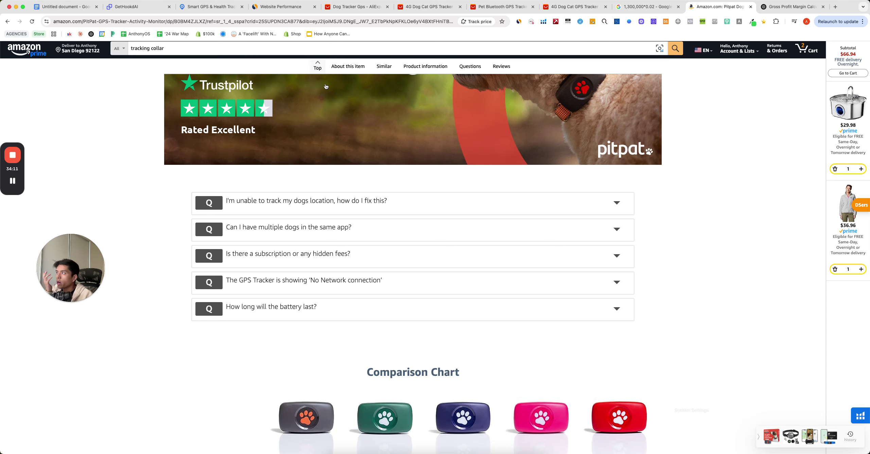
- Switch to the notes document, end the 40% OFF offer line with "Free Gift with Purchase", and make that phrase bold and underlined
left_click(61, 6)
type("F")
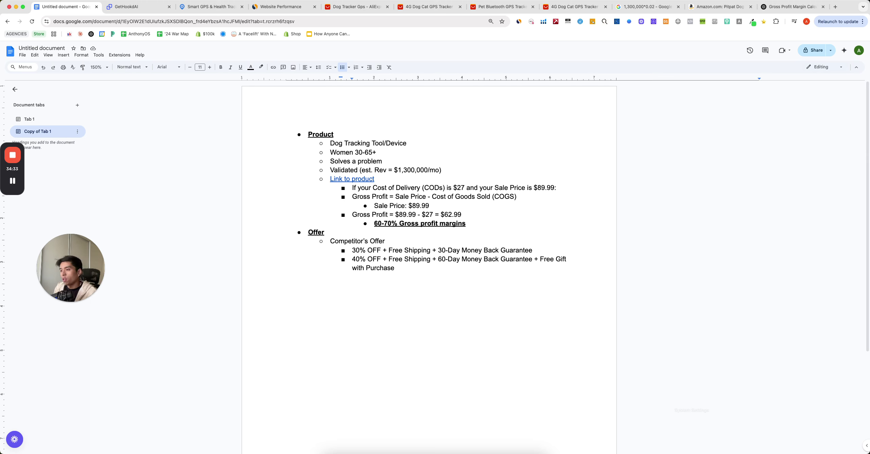
left_click_drag(546, 272, 540, 261)
key("cmd+b")
key("cmd+u")
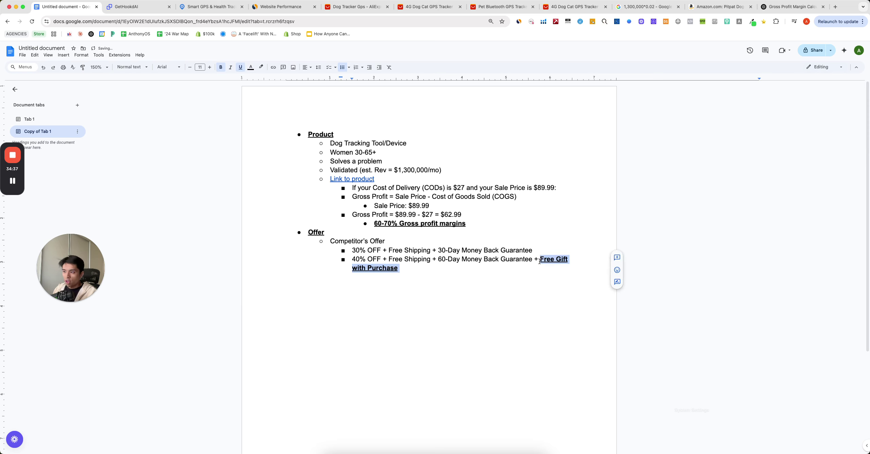
left_click(534, 269)
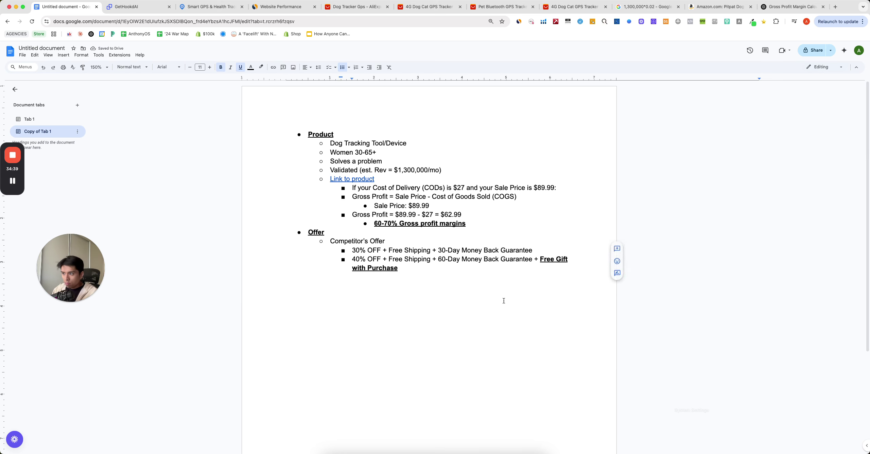
left_click_drag(539, 261, 544, 270)
left_click(544, 271)
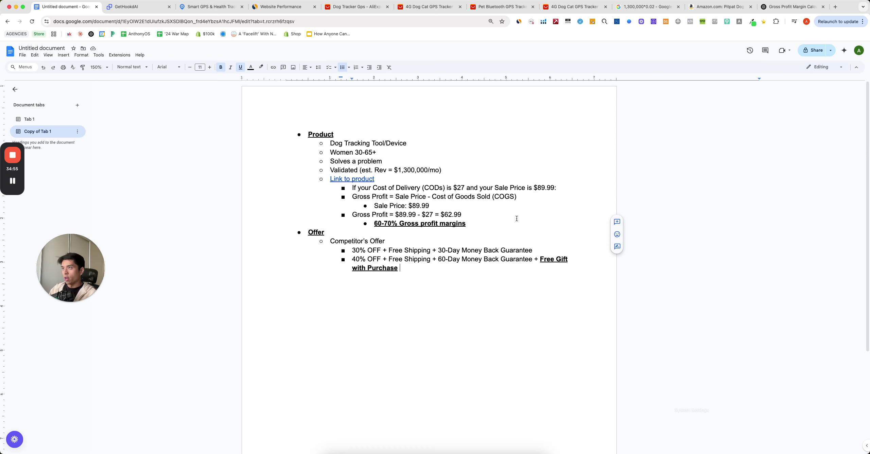
- Switch to the AliExpress 4G pet tracker listing, look through it, and search the site for "pets"
left_click(557, 7)
scroll(517, 198, "down", 15)
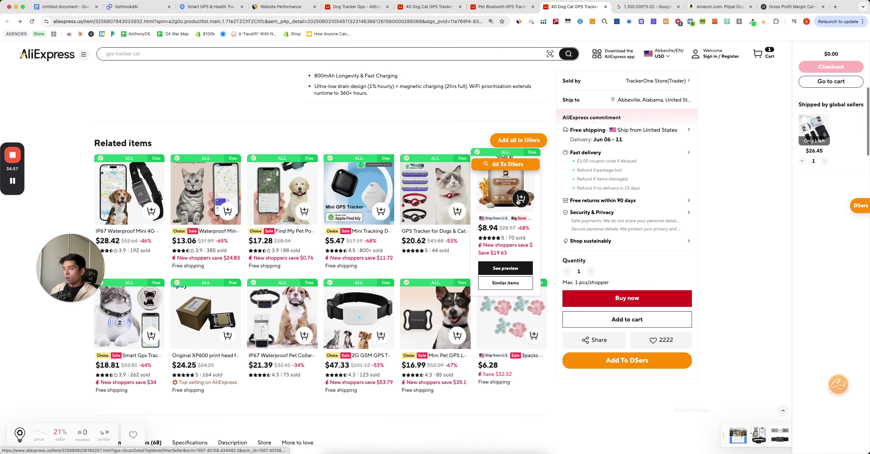
scroll(448, 171, "up", 15)
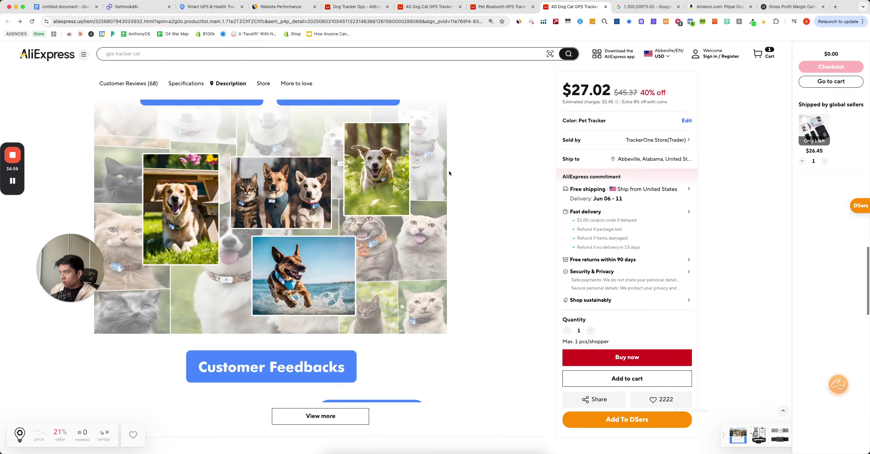
left_click(271, 53)
type("rp")
key("BackSpace")
key("BackSpace")
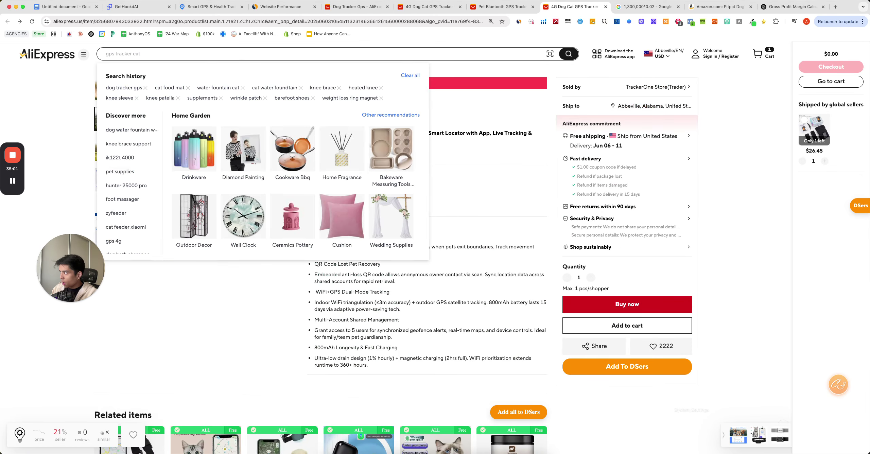
type("pets")
key("Return")
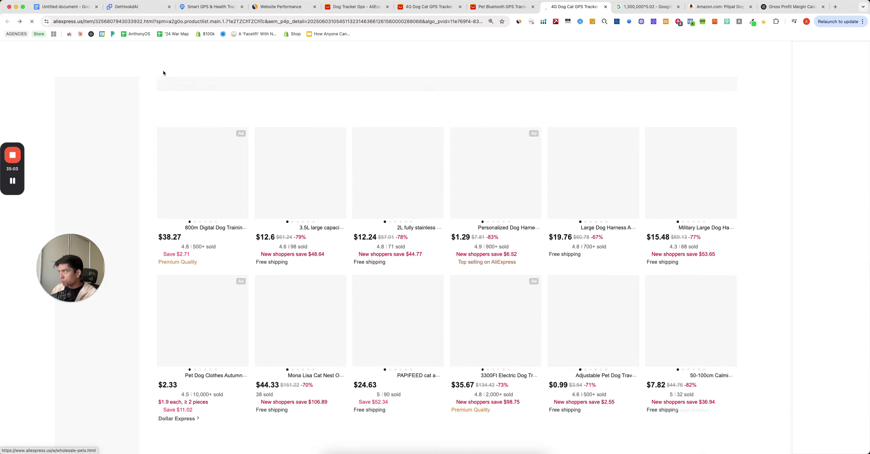
- Browse the AliExpress pet results for cheap gift ideas and filter them to the 1.43-3.18 price range
scroll(405, 104, "down", 2)
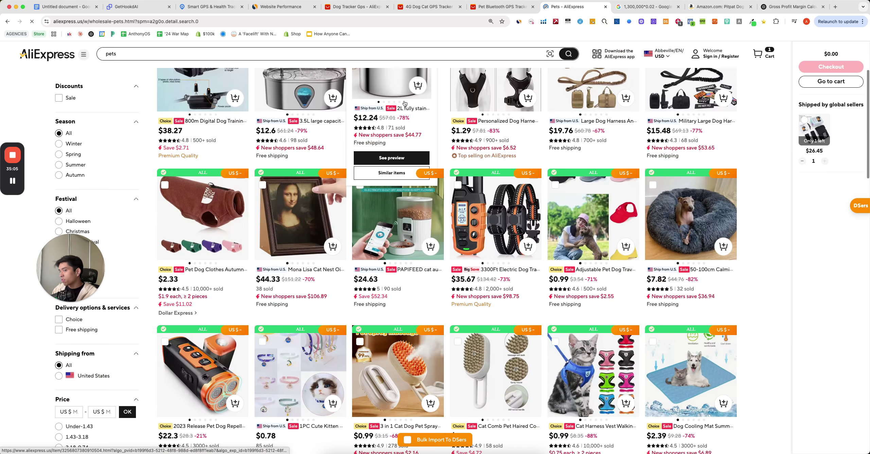
scroll(404, 105, "down", 3)
scroll(404, 104, "down", 10)
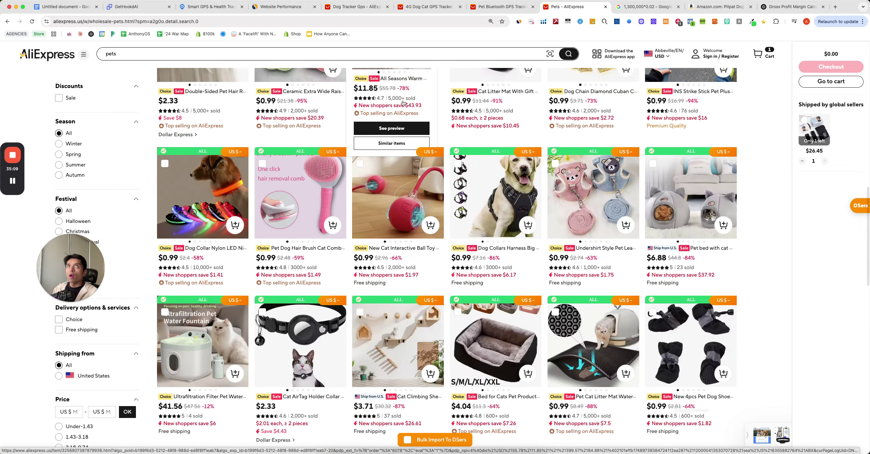
scroll(402, 103, "down", 4)
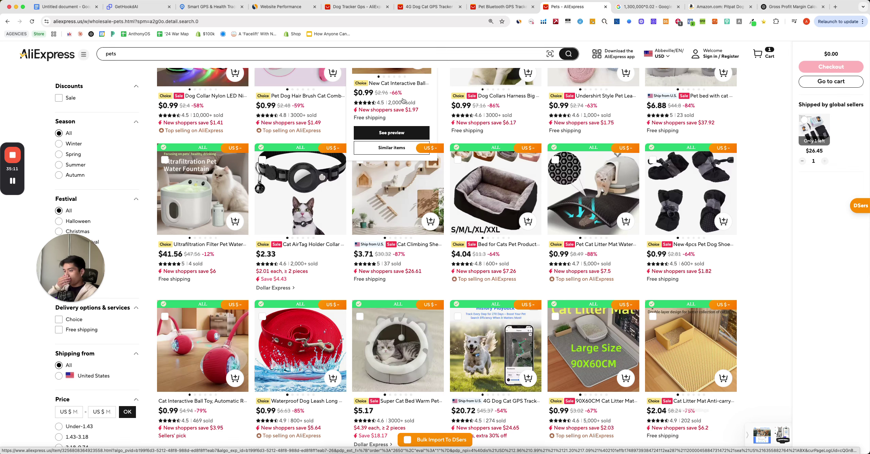
scroll(59, 231, "down", 1)
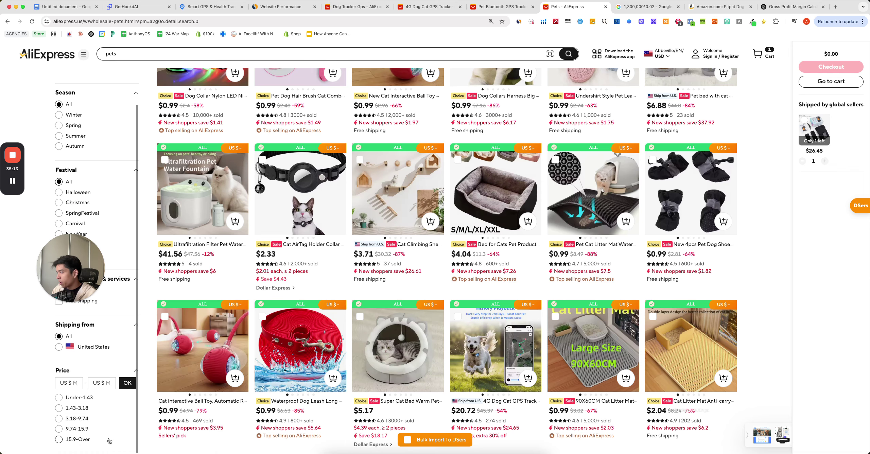
left_click(59, 408)
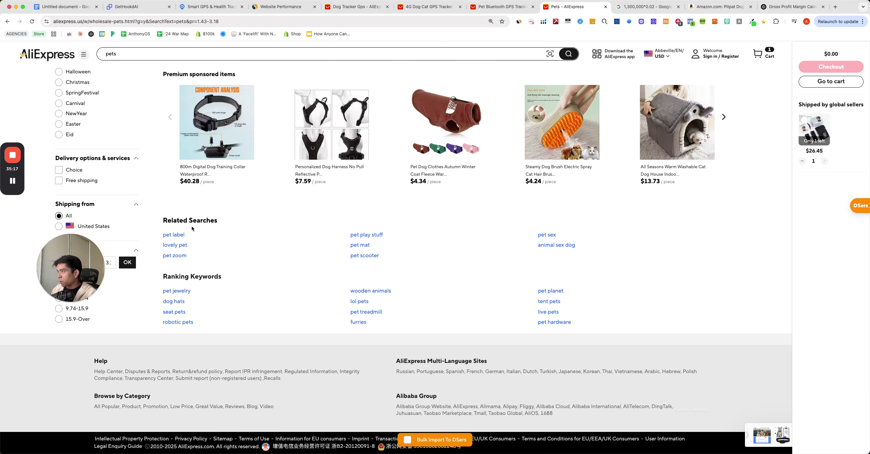
left_click_drag(86, 255, 57, 328)
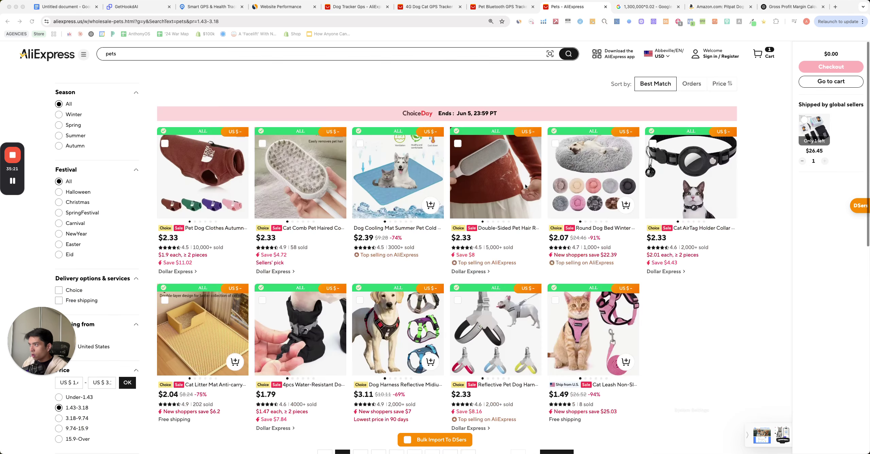
- Open the Double-Sided Pet Hair Remover listing and link "Free Gift with Purchase" in the notes document to its web address
left_click(337, 180)
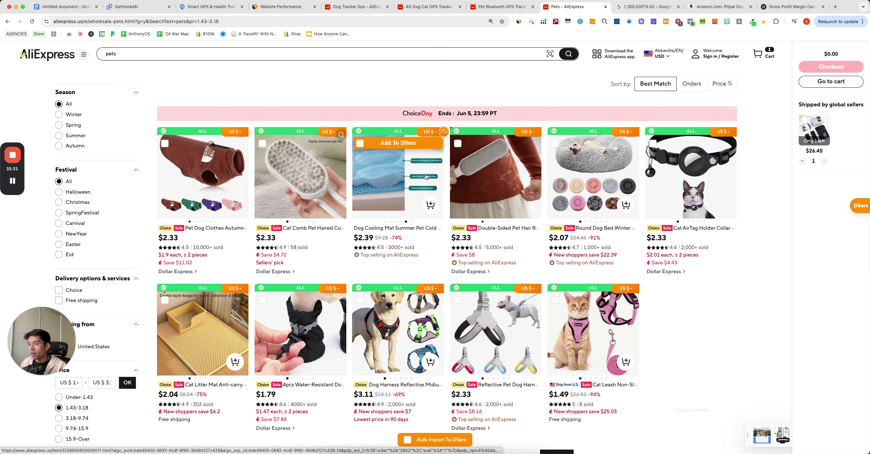
left_click(491, 177)
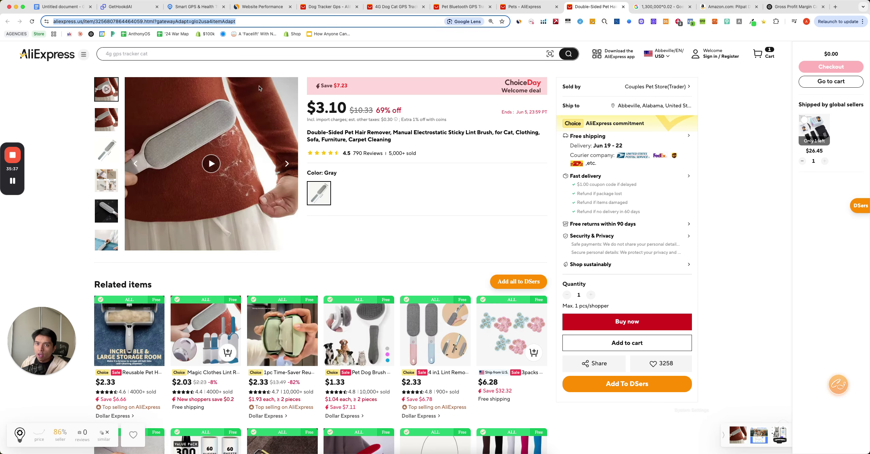
left_click(119, 6)
left_click(63, 7)
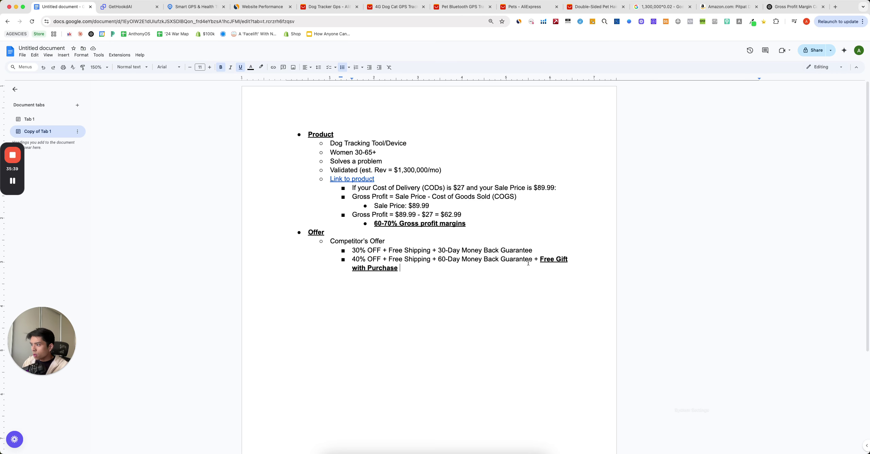
left_click_drag(540, 273, 541, 257)
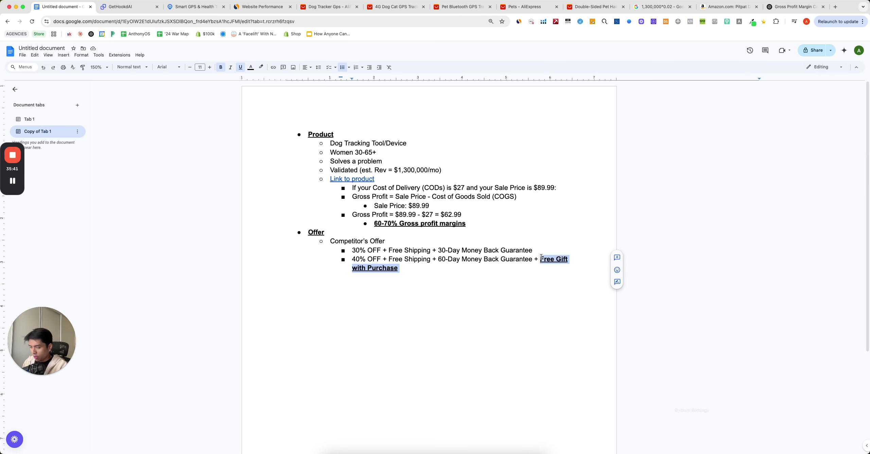
key("ctrl+k")
key("ctrl+v")
key("Return")
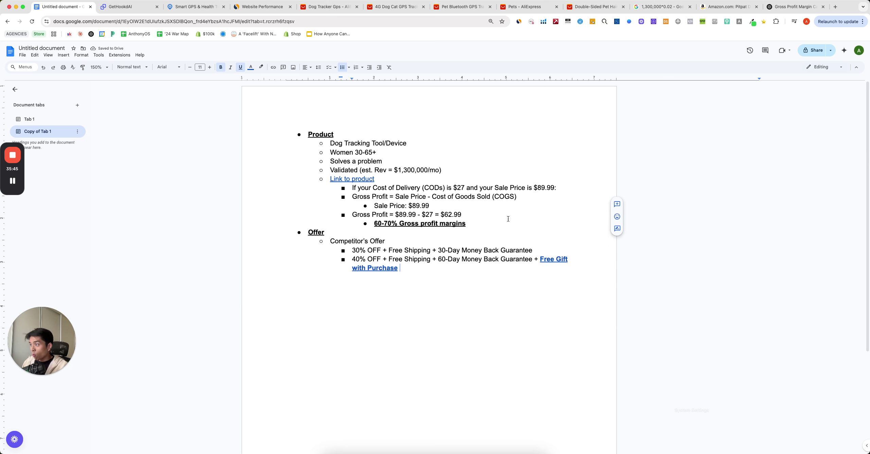
left_click_drag(508, 219, 304, 120)
left_click(397, 162)
left_click_drag(407, 203, 478, 204)
left_click(486, 196)
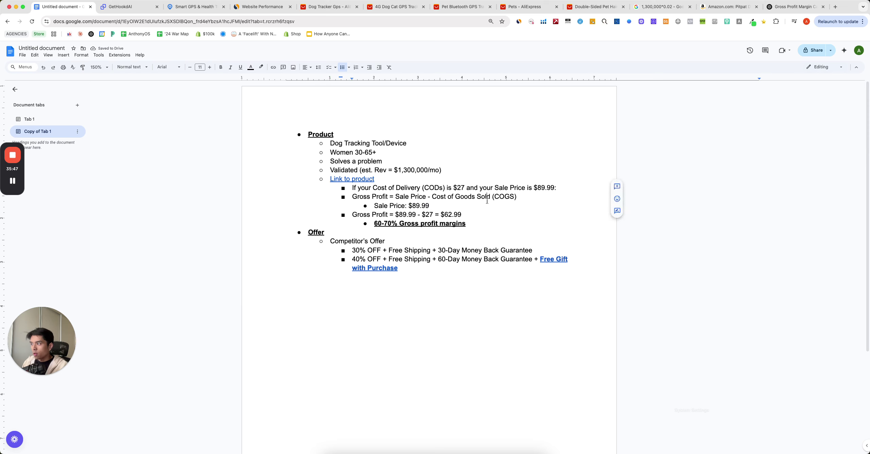
left_click_drag(362, 171, 518, 171)
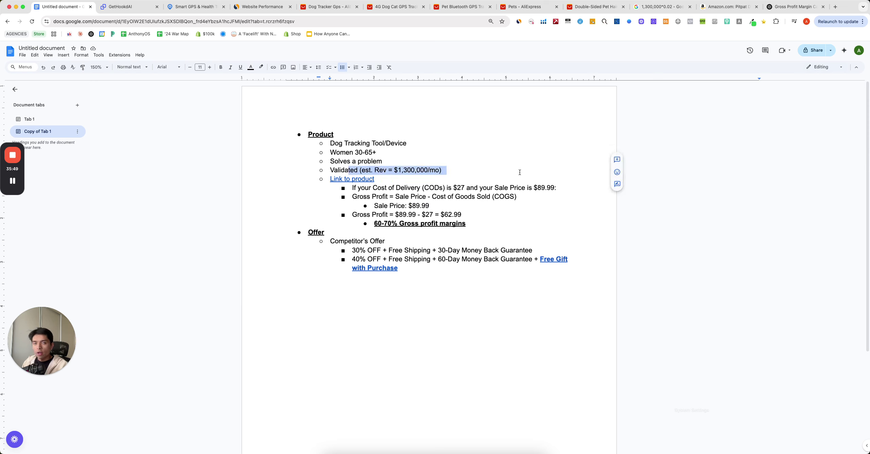
left_click(519, 171)
left_click(466, 281)
left_click_drag(422, 270, 314, 263)
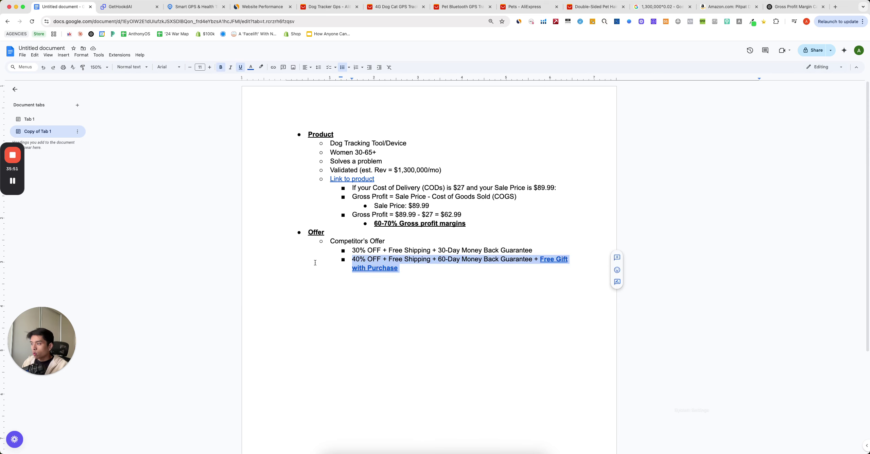
- Add an "Our Offer" bullet above the 40% OFF line and append "+ Free Digital Download (eBook '7 Ways to Never Lose Your Dog')" to that line
left_click(536, 251)
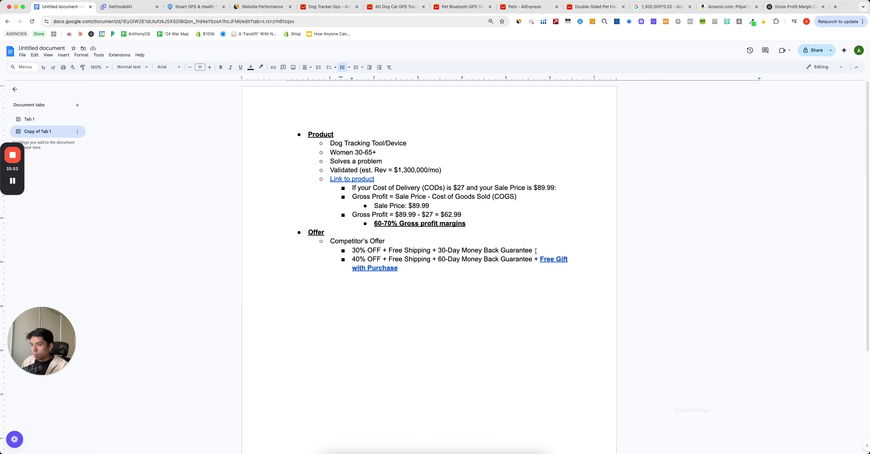
key("Return")
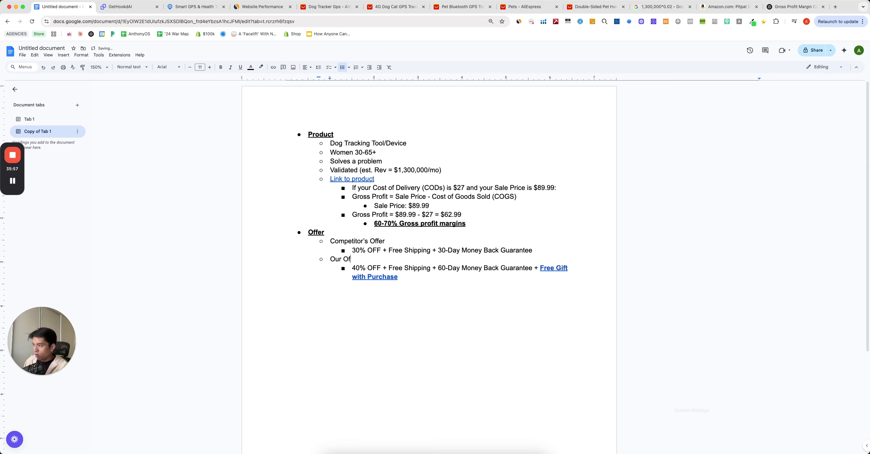
left_click(497, 277)
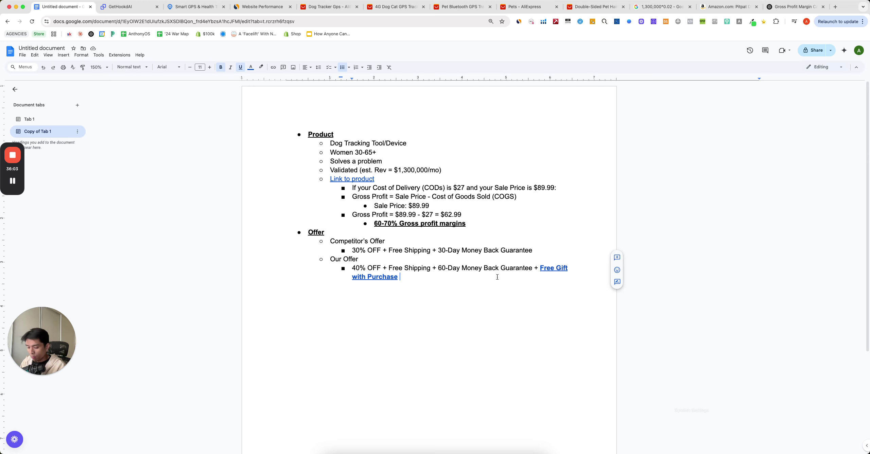
type("+")
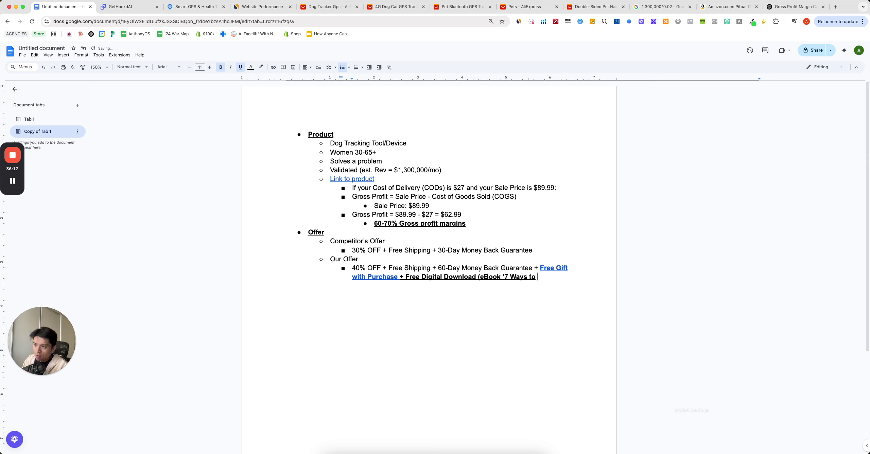
type("r Dog’")
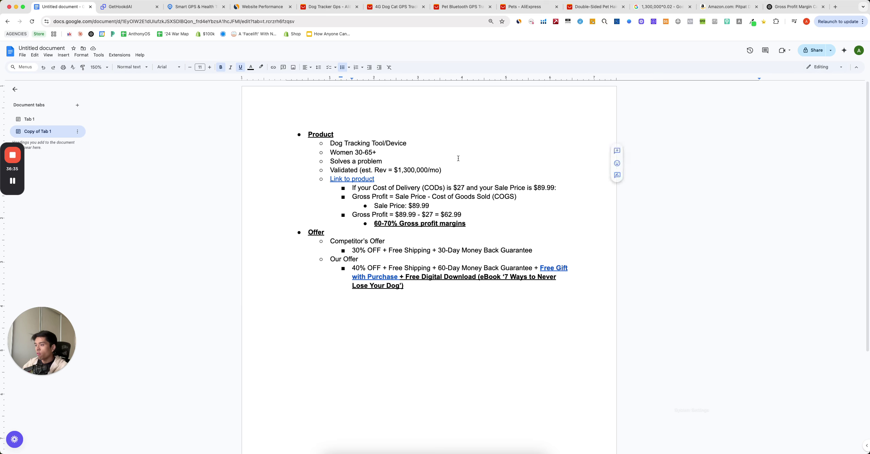
- Add a top-level "Research" bullet in bold and underlined text after the Offer section
triple_click(383, 262)
left_click(444, 294)
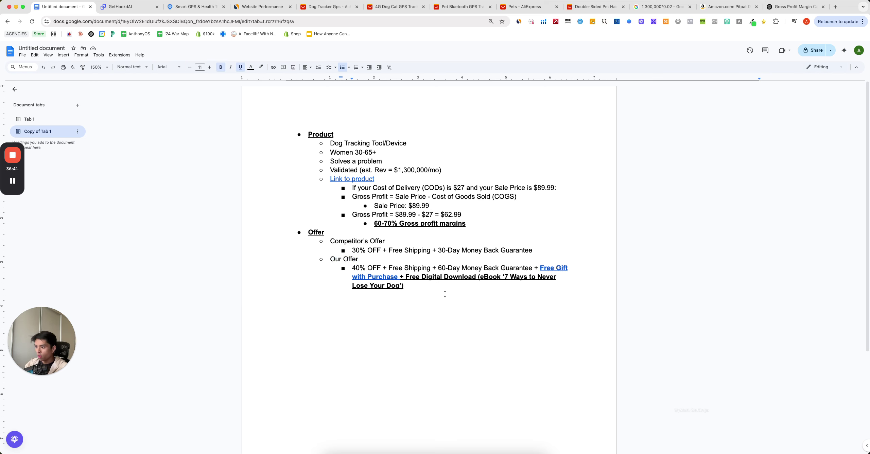
key("Return")
key("shift+Tab")
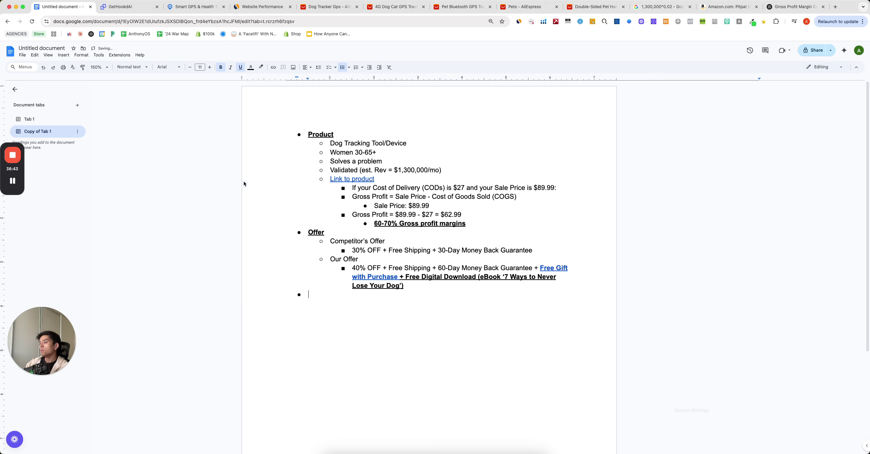
type("Research")
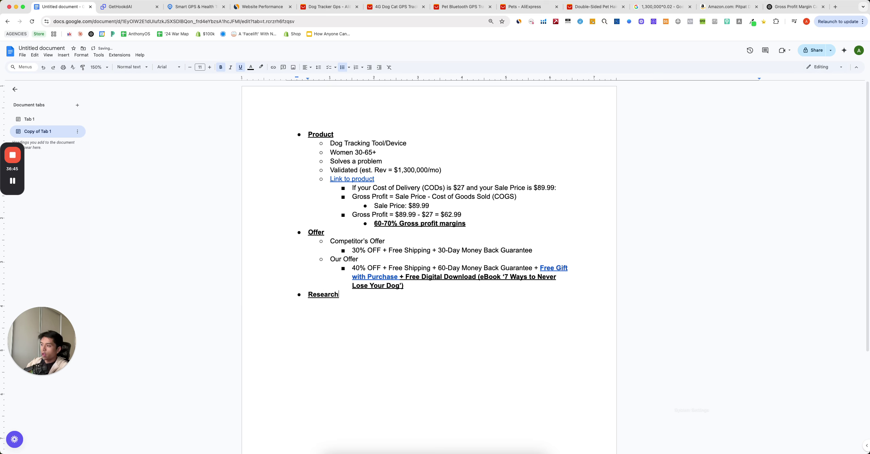
- Check the Research section in Tab 1 of the notes document and close the leftover product-research browser tabs
left_click(29, 119)
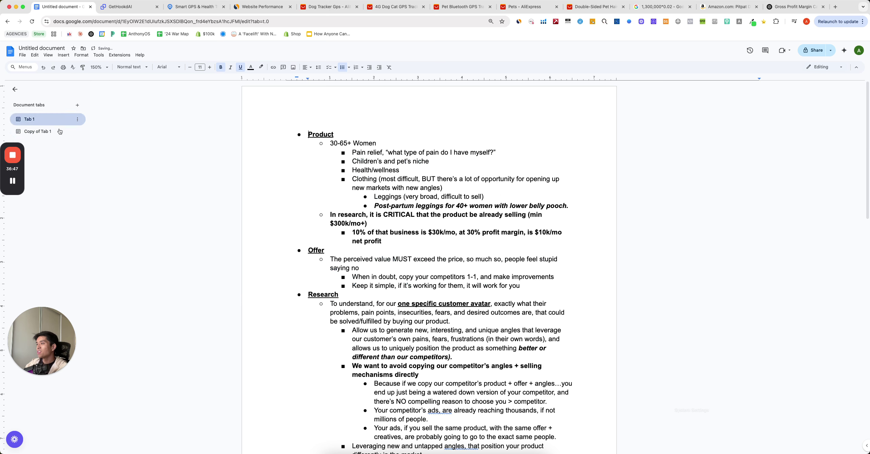
scroll(376, 286, "up", 2)
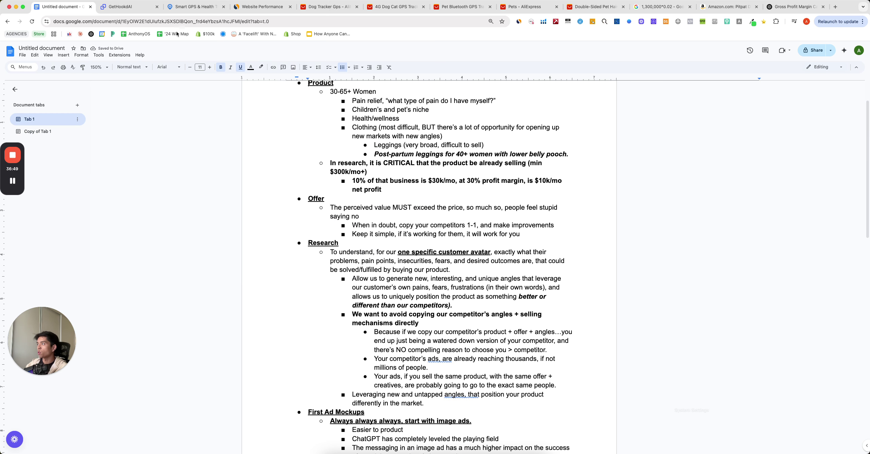
left_click(157, 6)
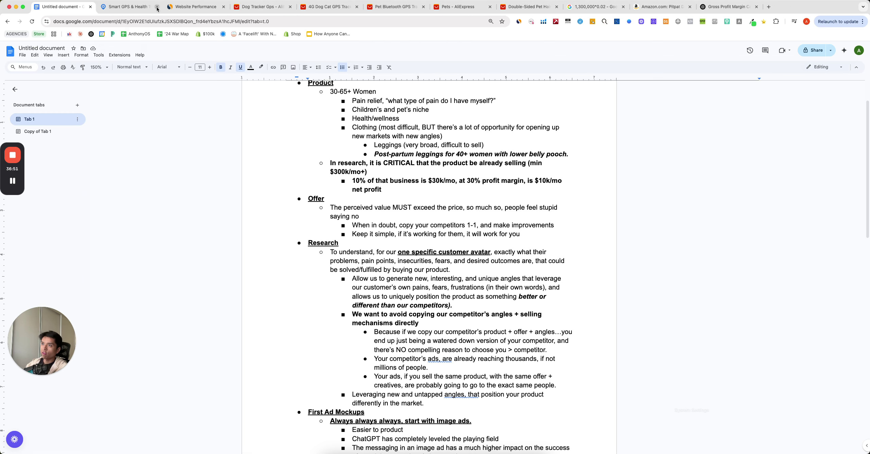
left_click(157, 6)
left_click(157, 7)
left_click(157, 6)
left_click(157, 7)
left_click(157, 7)
left_click(157, 7)
left_click(157, 6)
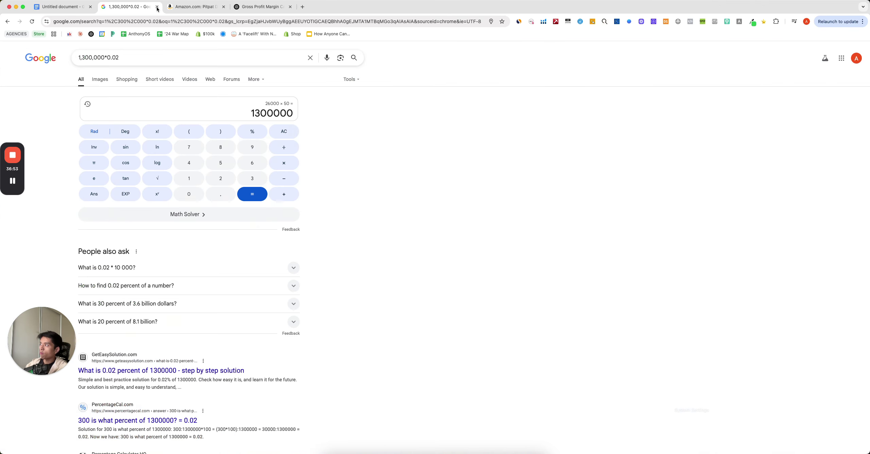
left_click(157, 7)
left_click(157, 7)
- Open the "Pain Diving" Prompt Document in a new browser tab
key("super+t")
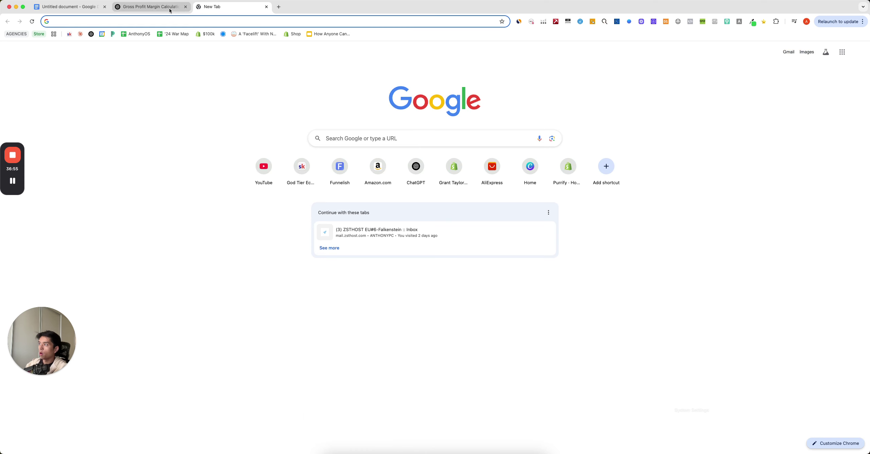
type("pain")
key("Return")
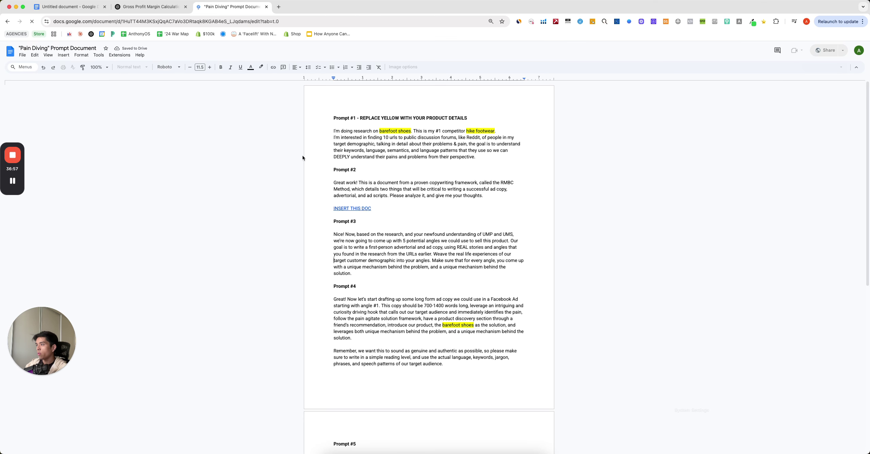
left_click(262, 164)
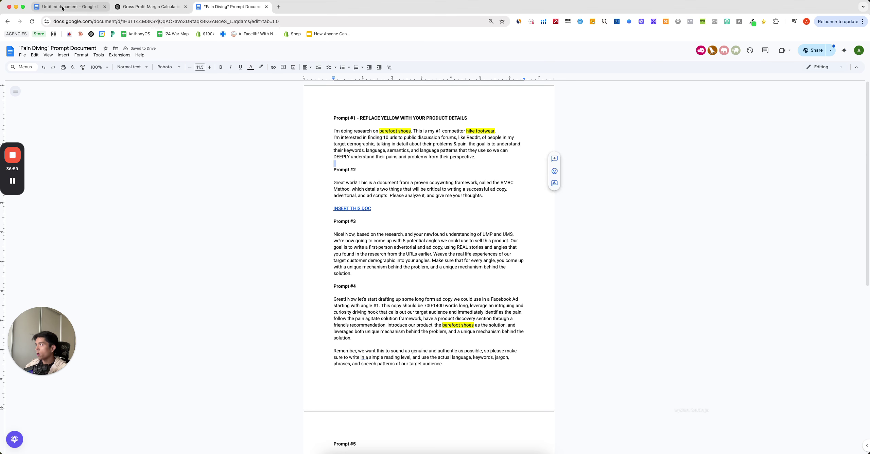
- Reopen the recently closed browser tabs one by one back to the Similarweb Website Performance page for tractive.com
left_click(51, 2)
left_click(62, 28)
left_click(51, 2)
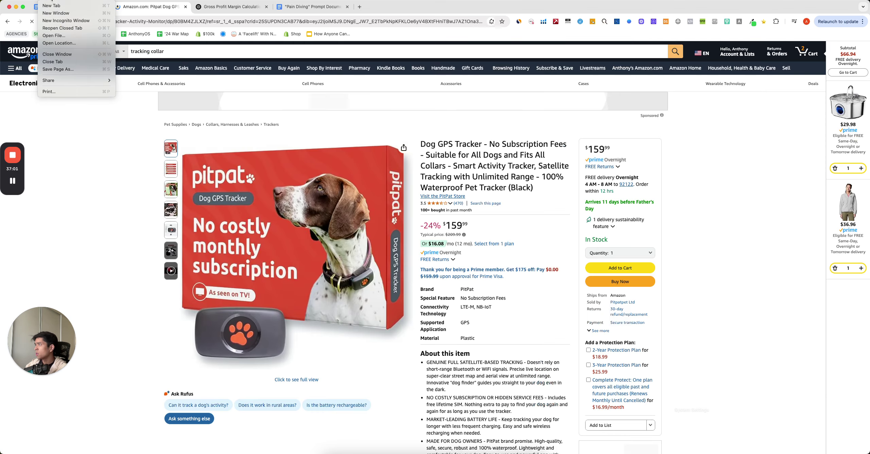
left_click(63, 28)
left_click(52, 1)
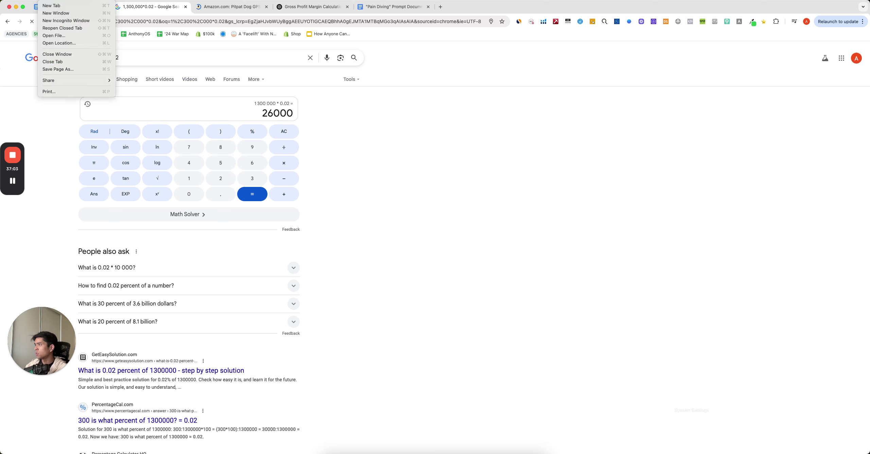
left_click(63, 28)
left_click(51, 1)
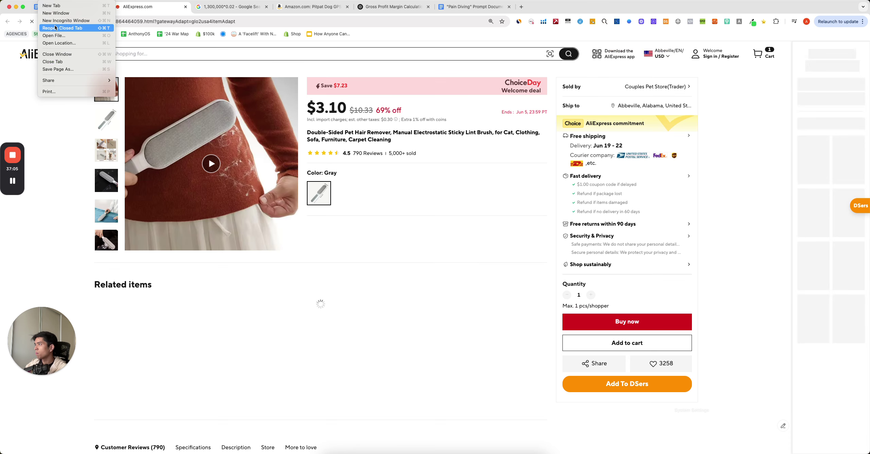
left_click(56, 28)
left_click(52, 1)
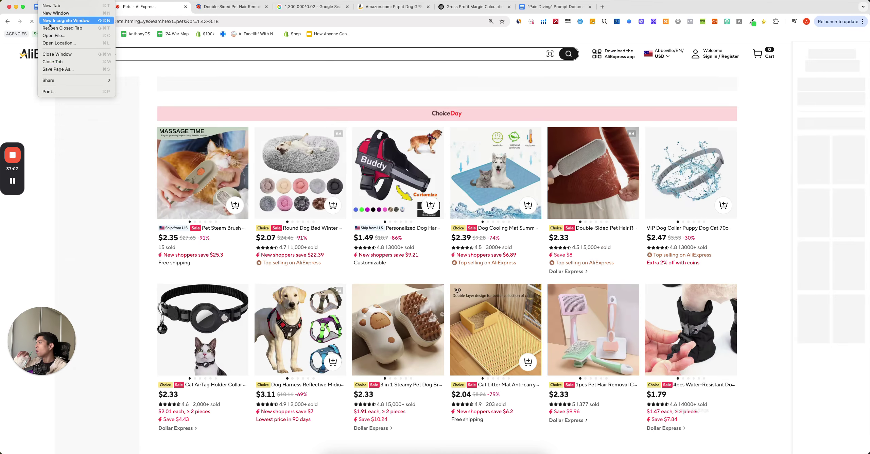
left_click(77, 29)
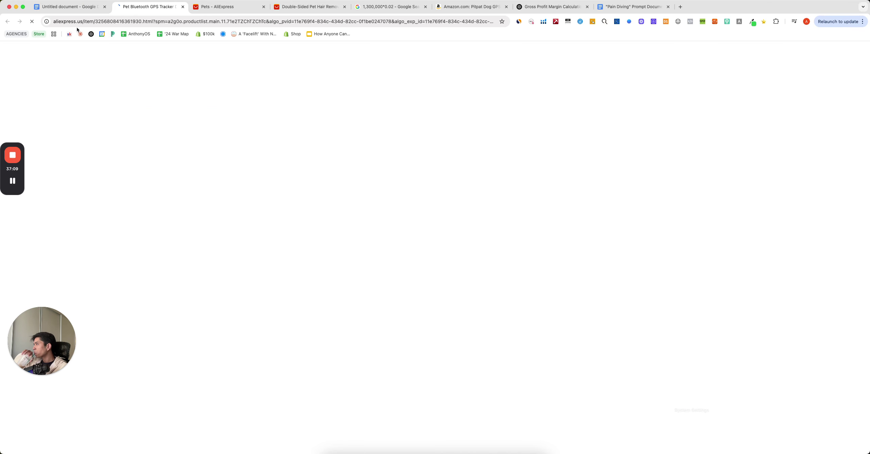
left_click(51, 1)
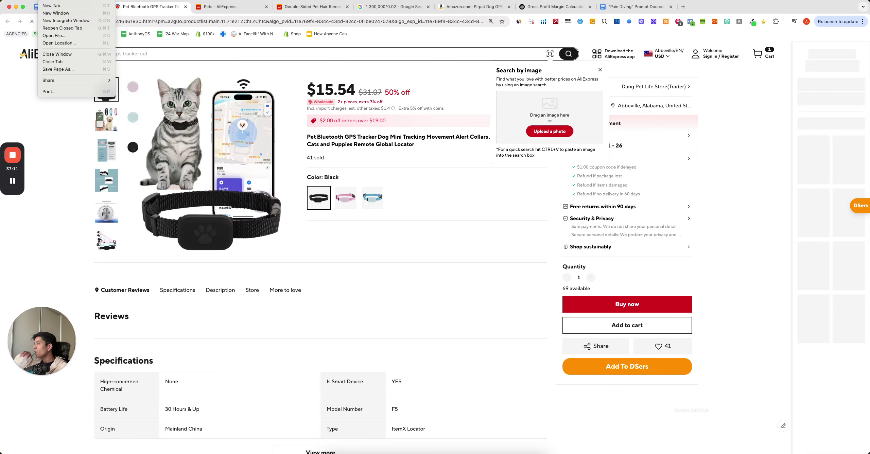
left_click(62, 28)
left_click(51, 1)
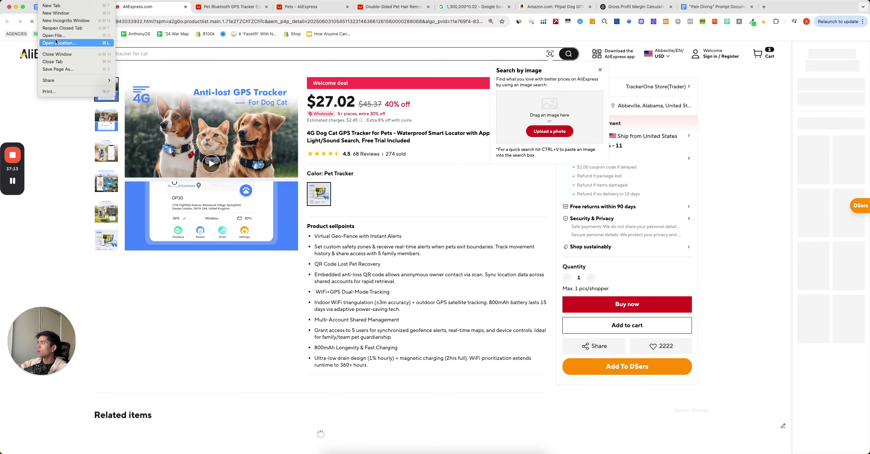
left_click(63, 28)
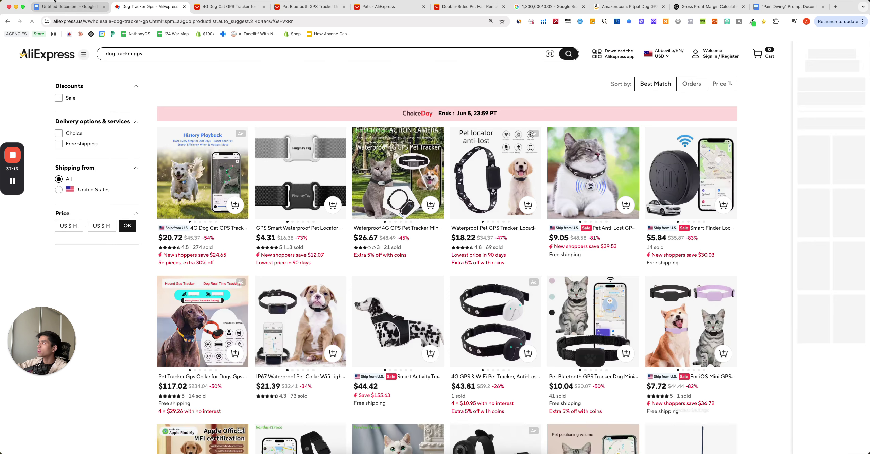
left_click(51, 2)
left_click(62, 28)
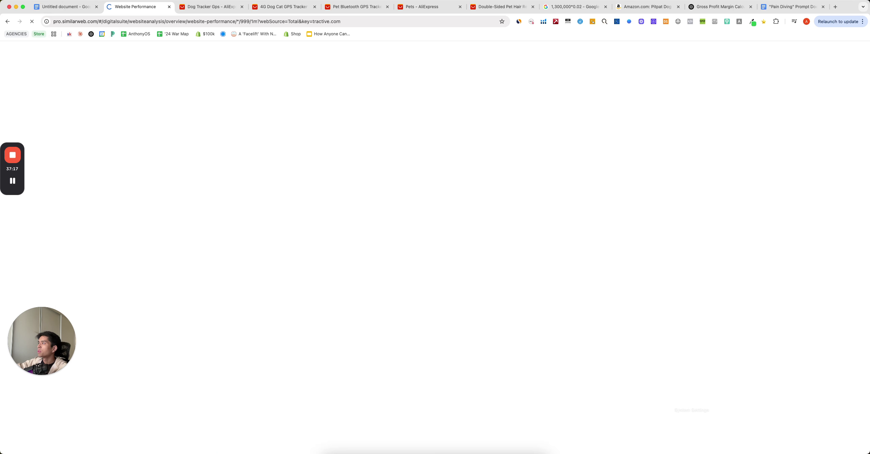
- Close the AliExpress, Google calculator, Amazon and ChatGPT margin tabs, keeping the notes, Similarweb and prompt document tabs
left_click(241, 7)
left_click(242, 7)
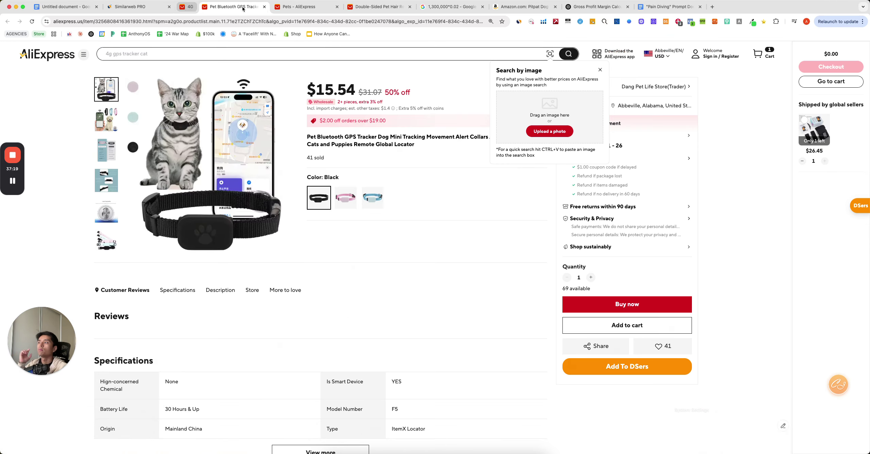
left_click(242, 7)
left_click(242, 7)
left_click(242, 7)
left_click(242, 6)
left_click(242, 7)
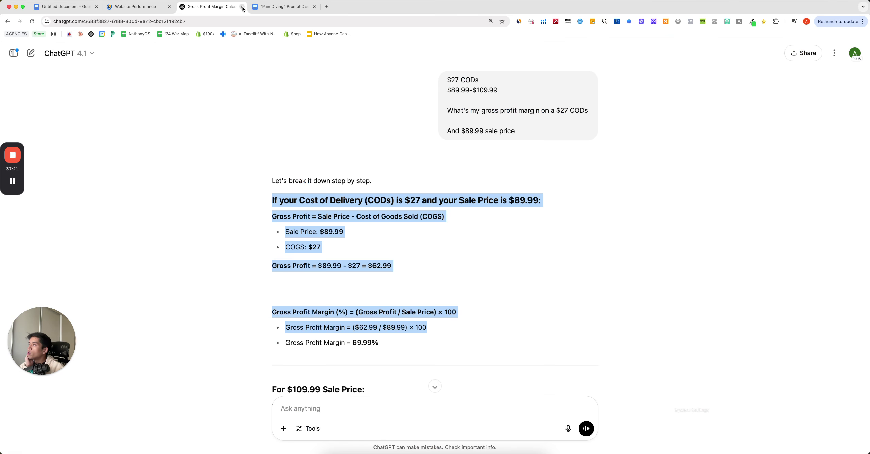
left_click(242, 7)
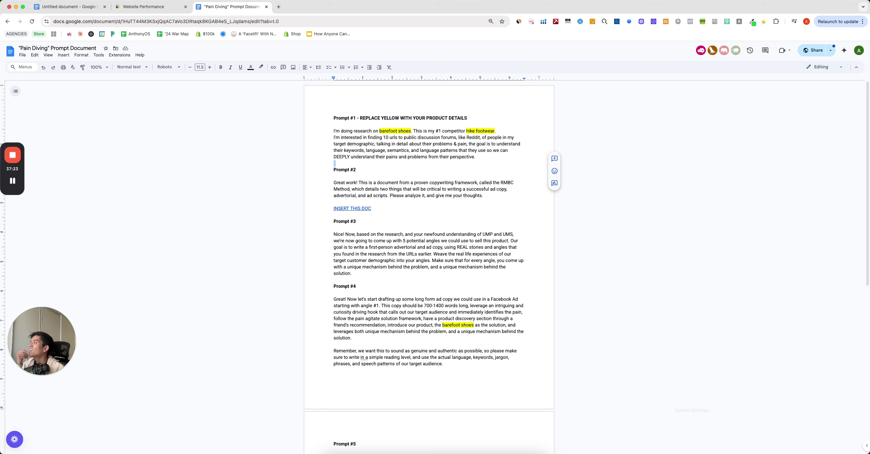
- Reopen the closed ChatGPT tab and start a new chat
left_click(46, 0)
left_click(97, 29)
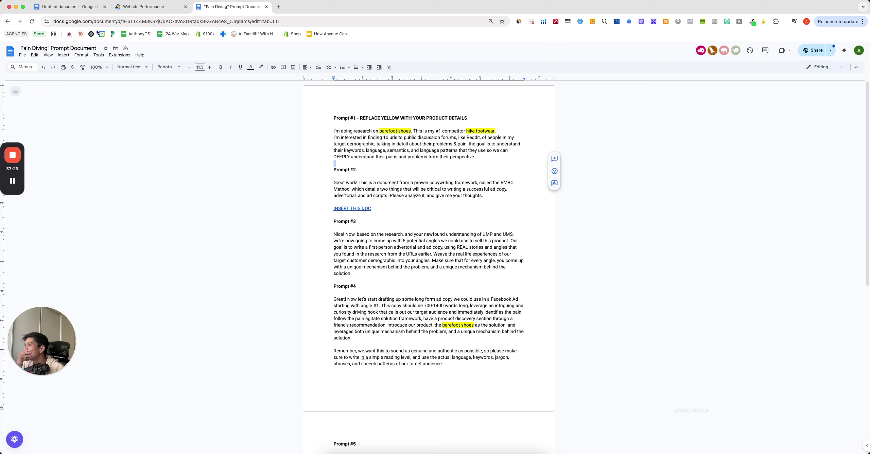
left_click(30, 54)
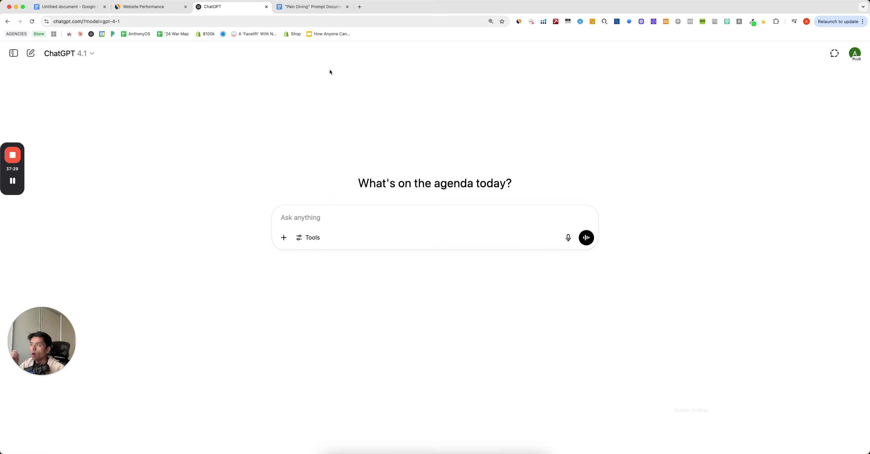
- Copy the text of Prompt #1 from the "Pain Diving" Prompt Document into the new ChatGPT message
left_click(309, 8)
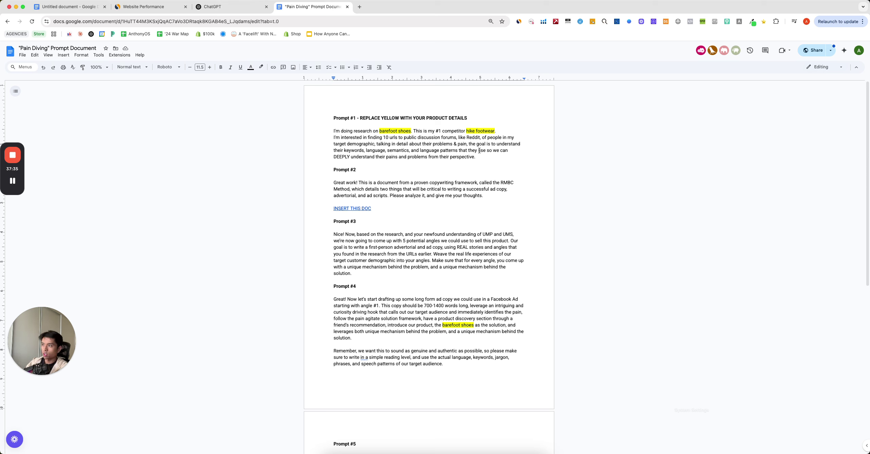
left_click_drag(476, 157, 303, 125)
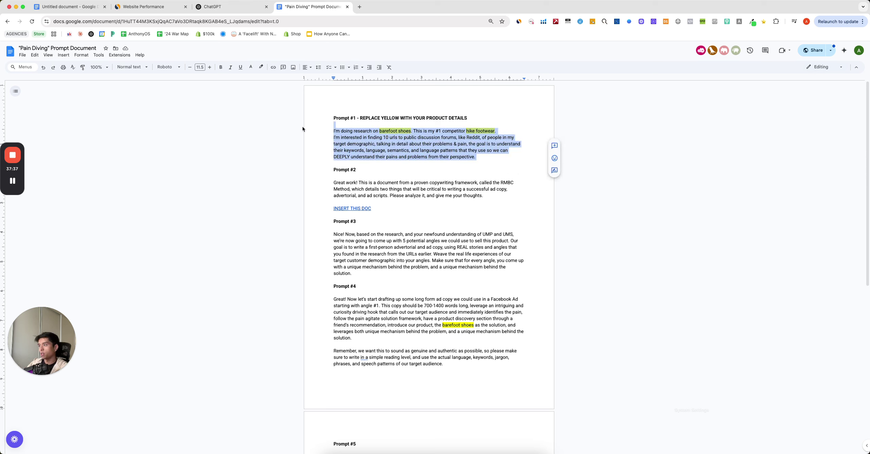
left_click_drag(476, 158, 282, 136)
key("super+c")
left_click(231, 7)
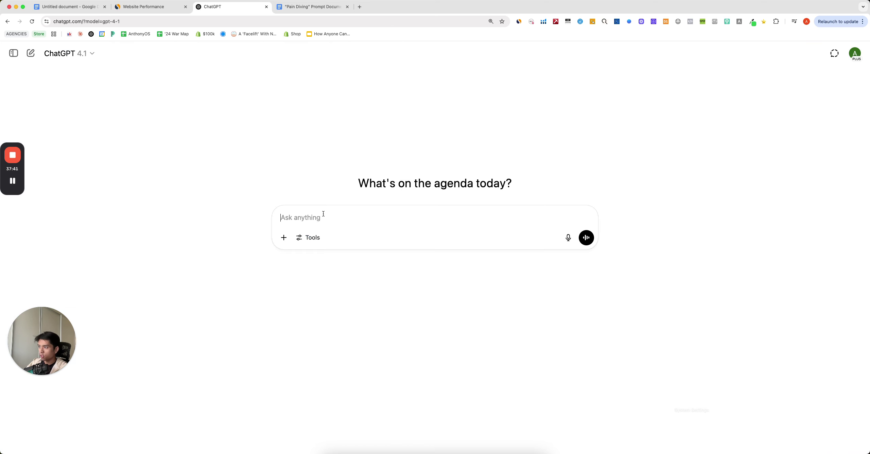
key("super+v")
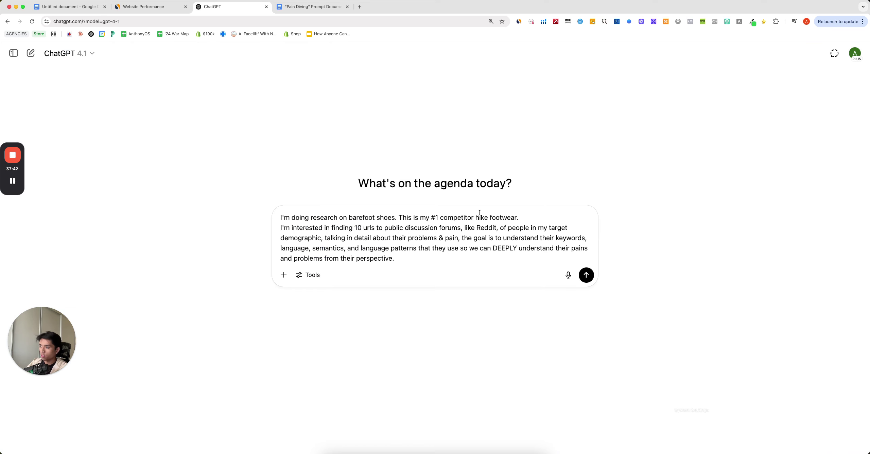
- Replace "barefoot shoes" in the ChatGPT prompt with "dog/cat tracking collars"
triple_click(381, 217)
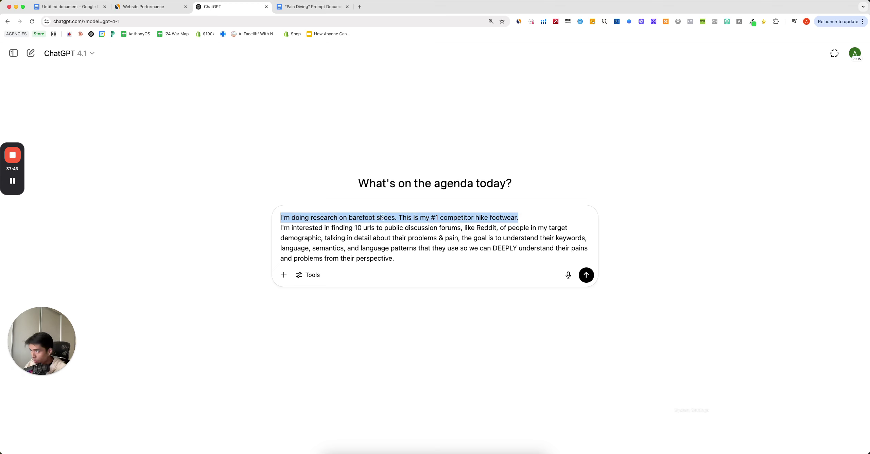
double_click(382, 218)
key("BackSpace")
key("BackSpace")
key("BackSpace")
key("BackSpace")
key("BackSpace")
key("BackSpace")
key("BackSpace")
key("BackSpace")
key("BackSpace")
key("BackSpace")
type("d")
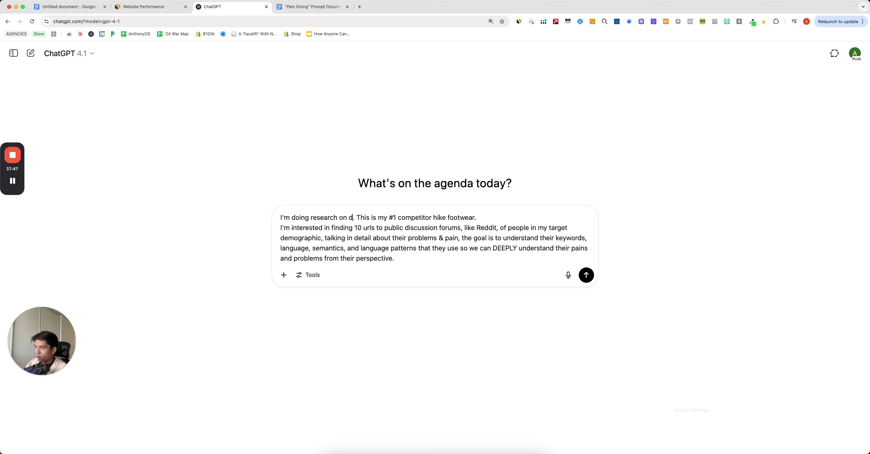
type("og")
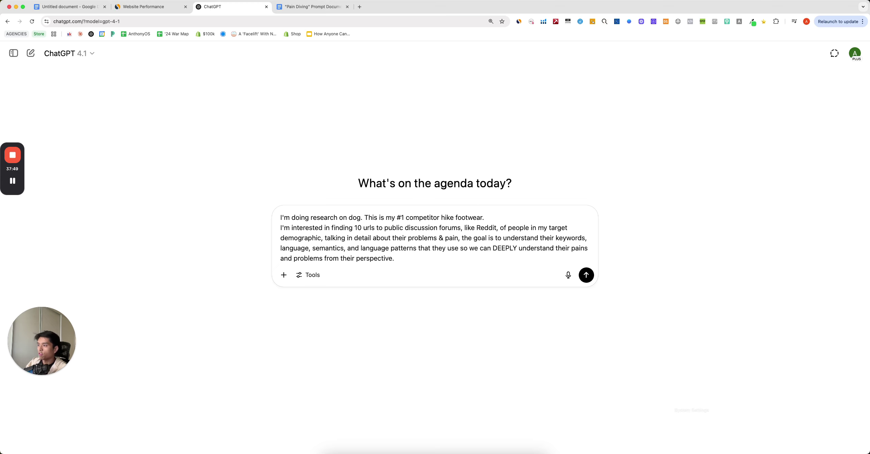
type("/cat tracking coc")
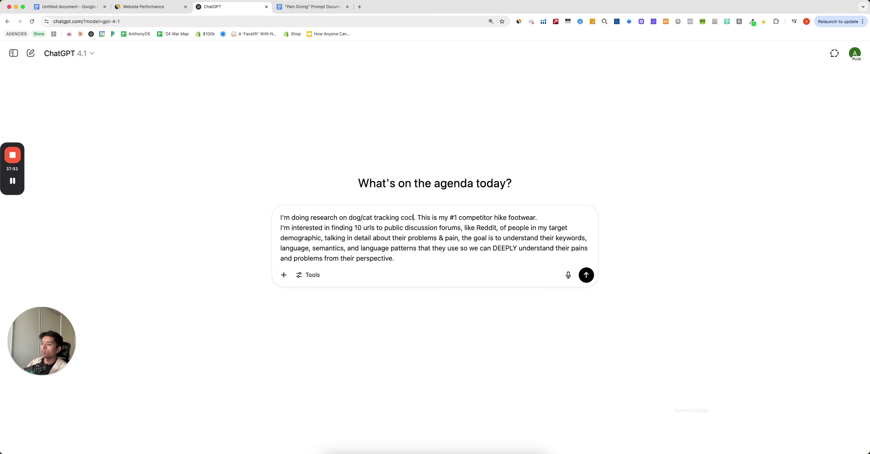
key("BackSpace")
type("llars")
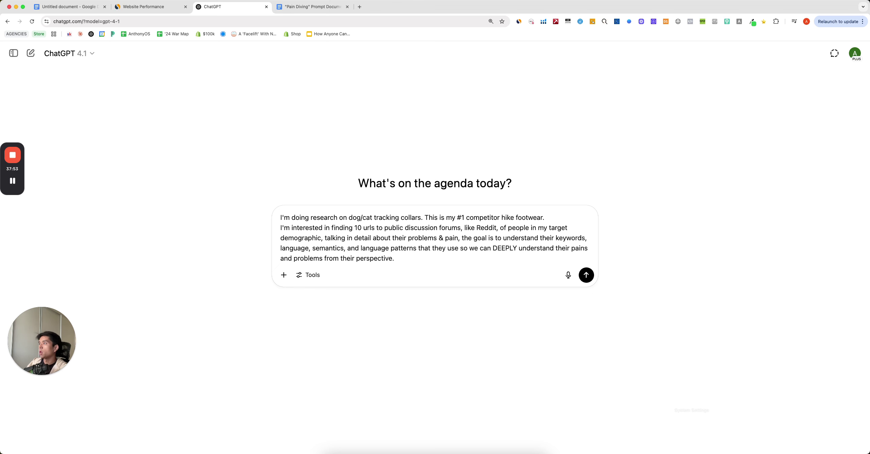
- Copy tractive.com from the Similarweb page and replace "competitor hike footwear" in the ChatGPT prompt with "competitor: tractive.com"
left_click(143, 7)
left_click_drag(277, 193, 340, 194)
key("super+c")
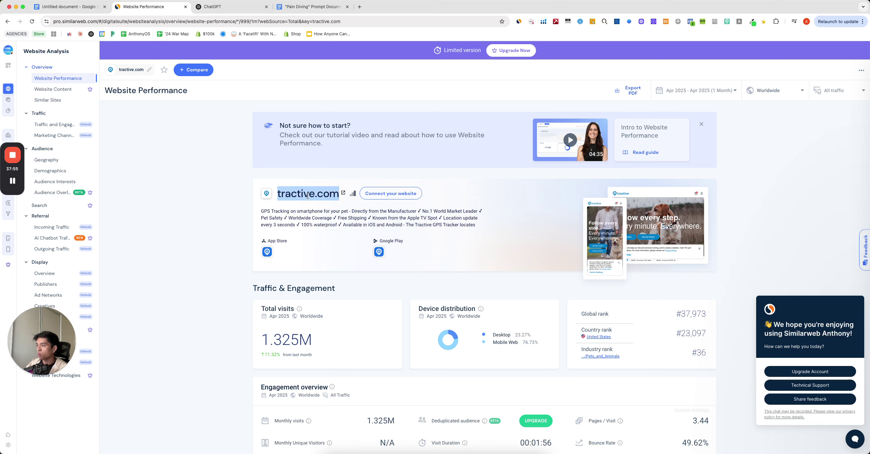
left_click(313, 7)
left_click(223, 7)
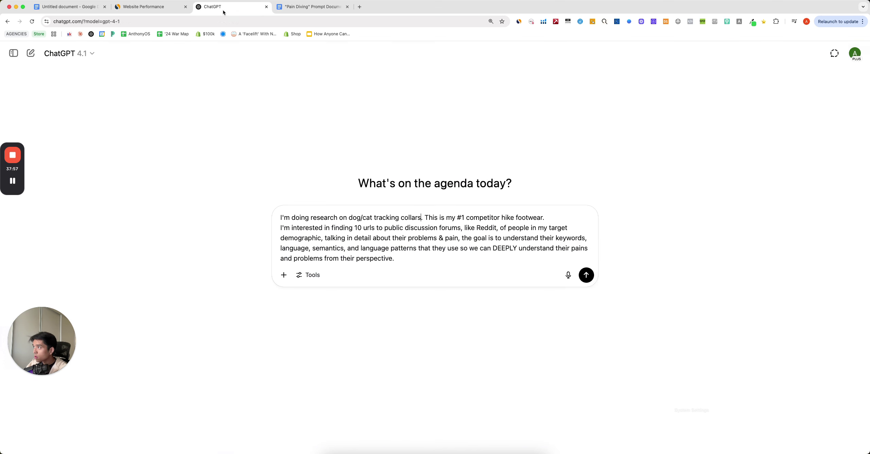
double_click(533, 218)
key("BackSpace")
key("alt+BackSpace")
key("alt+BackSpace")
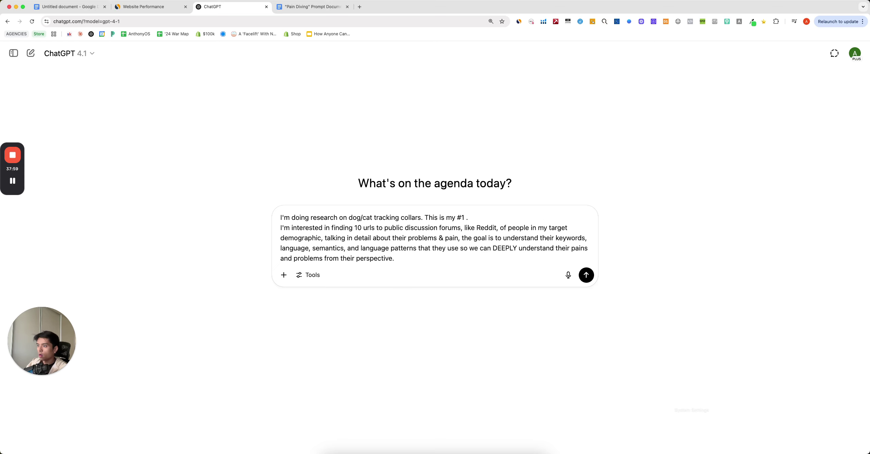
type("competitor:")
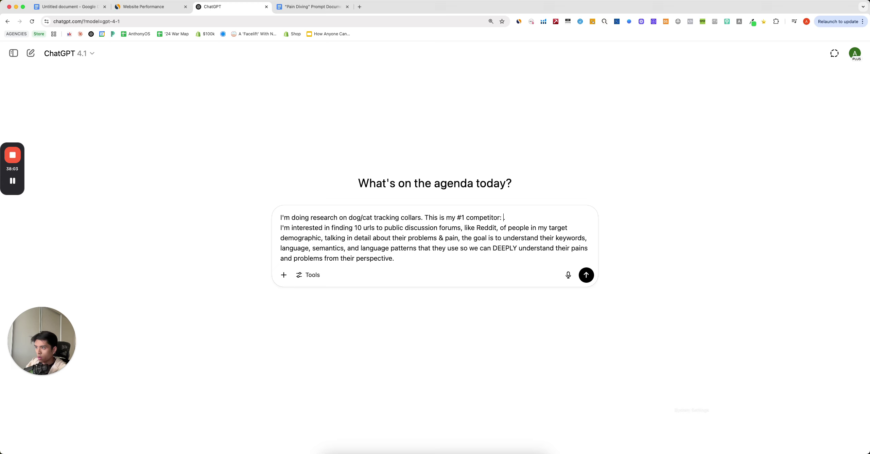
key("super+v")
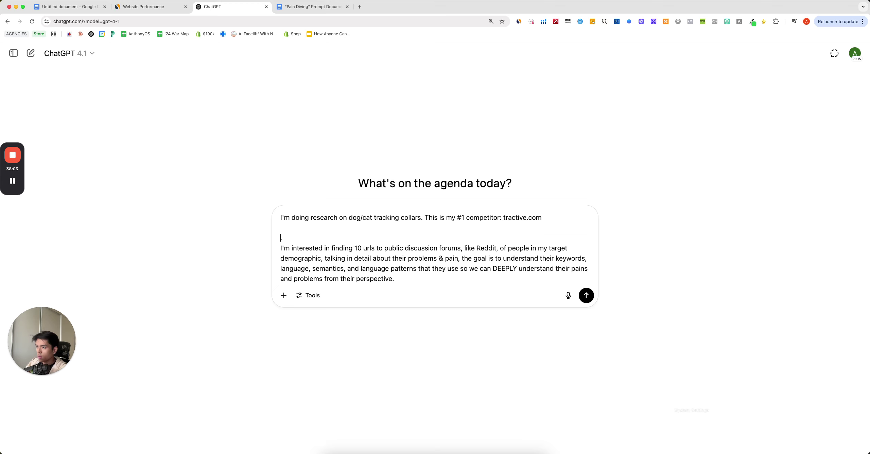
- Close the gap after tractive.com in the prompt and add "Here is their primary customer demographic profile:"
key("BackSpace")
key("BackSpace")
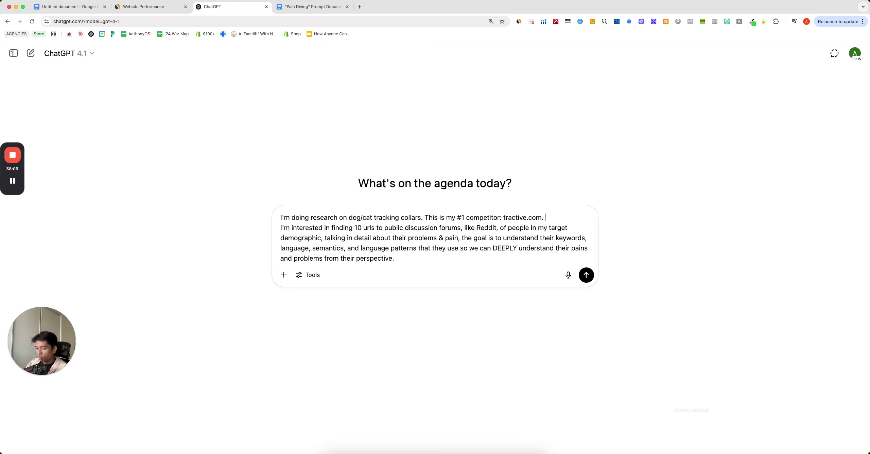
type("Here is their ")
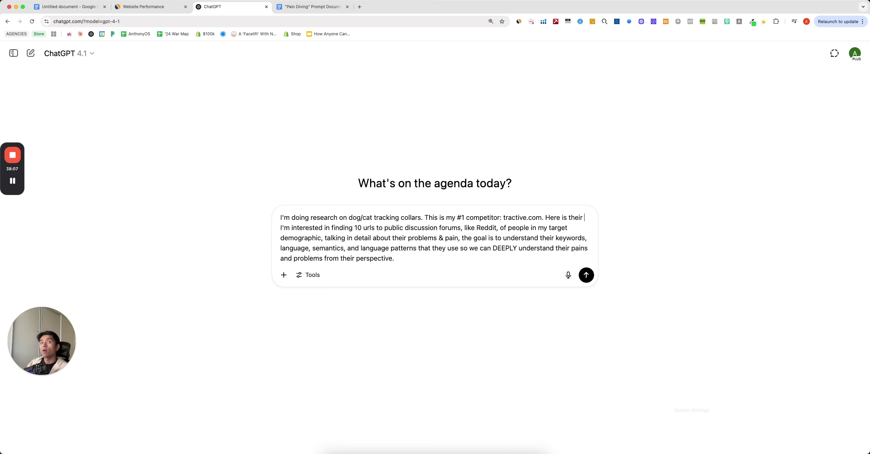
type("customer gr")
key("BackSpace")
key("BackSpace")
type("de")
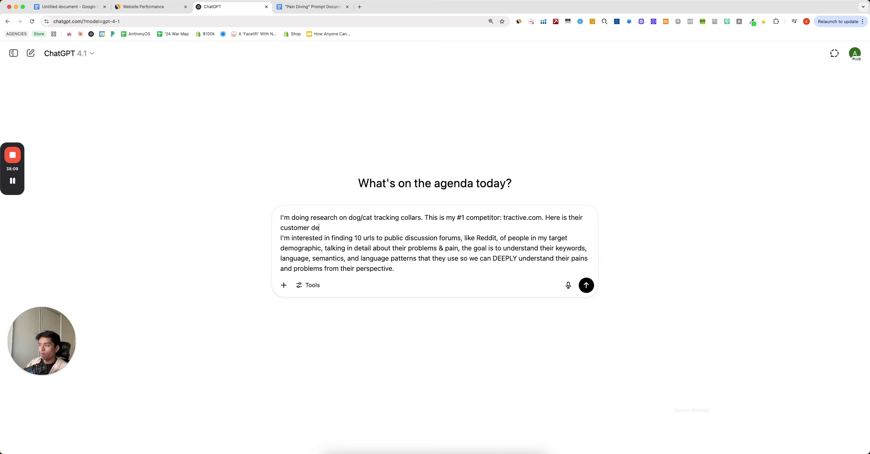
key("alt+BackSpace")
key("alt+BackSpace")
type("primary customer demographic profile ")
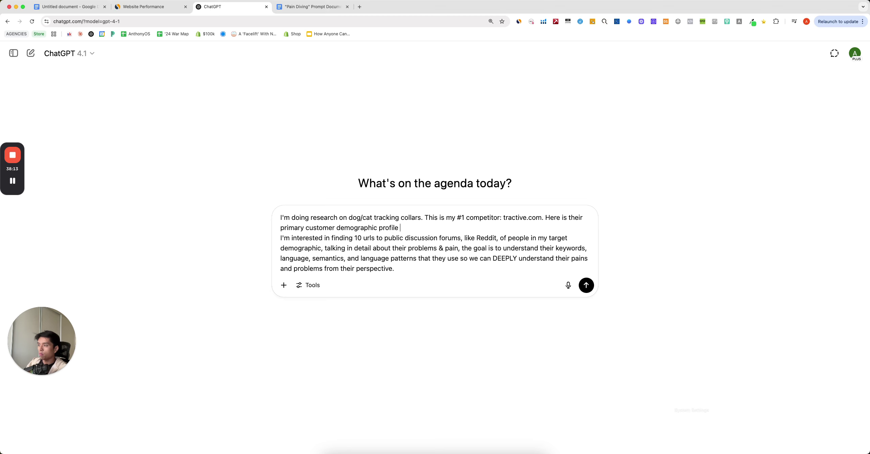
type(":")
- Capture a screenshot of tractive.com's gender and age demographics in Similarweb and attach it to the ChatGPT prompt
left_click(150, 6)
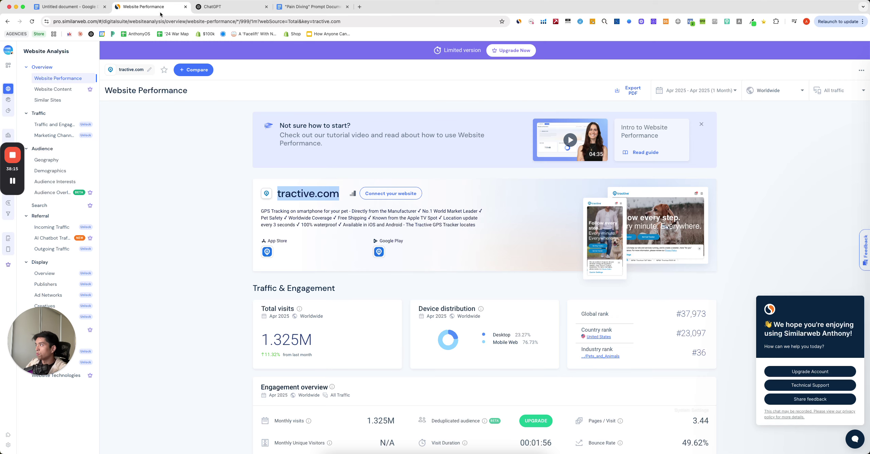
left_click(64, 171)
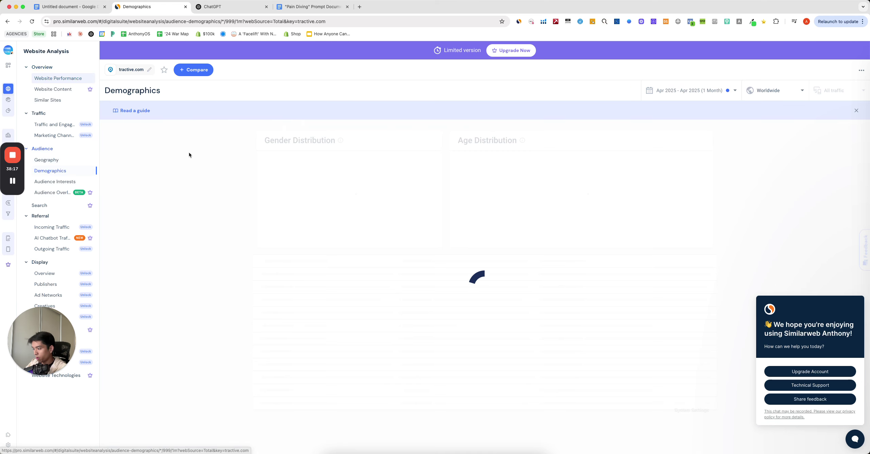
key("super+shift+4")
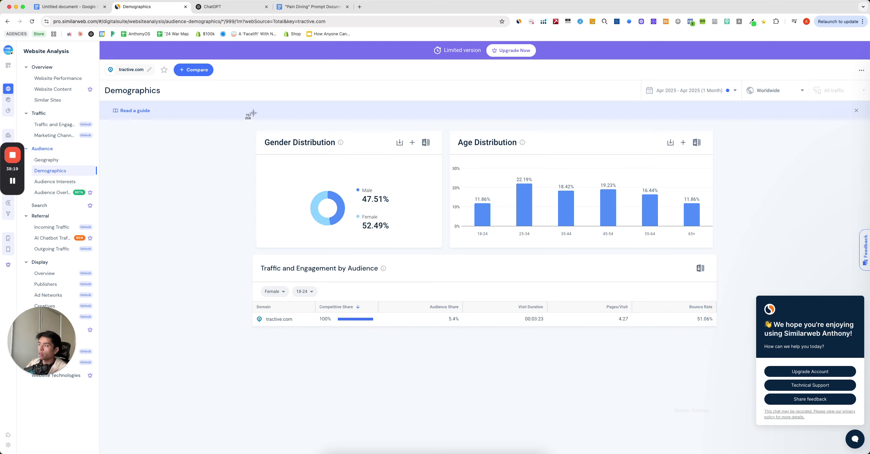
left_click_drag(216, 95, 749, 370)
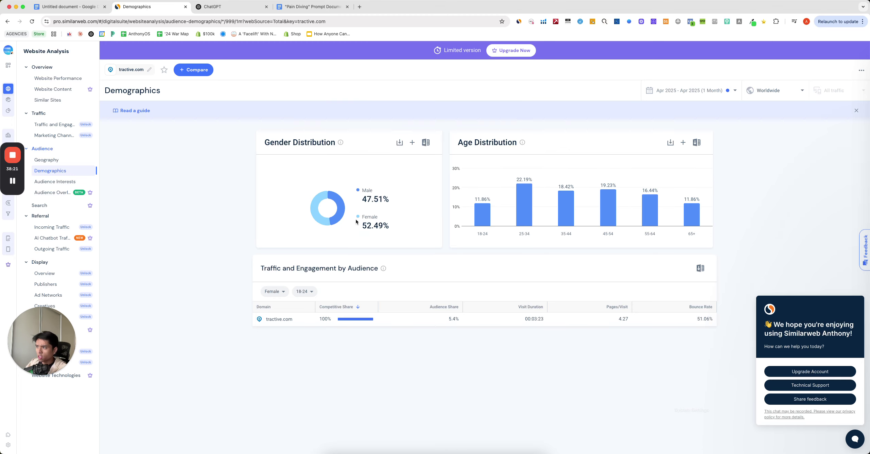
left_click(233, 4)
left_click_drag(816, 416, 459, 231)
- Recheck the Similarweb demographics page, then submit the ChatGPT prompt with the attached screenshot
left_click(149, 6)
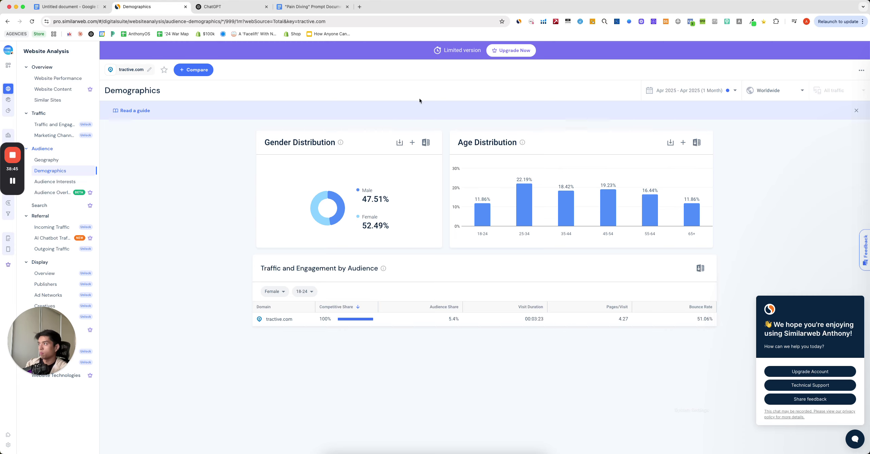
left_click(231, 7)
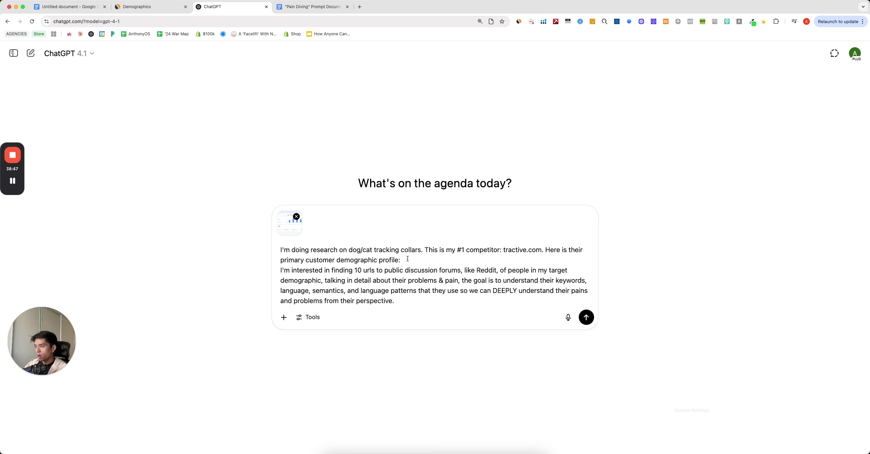
left_click(586, 317)
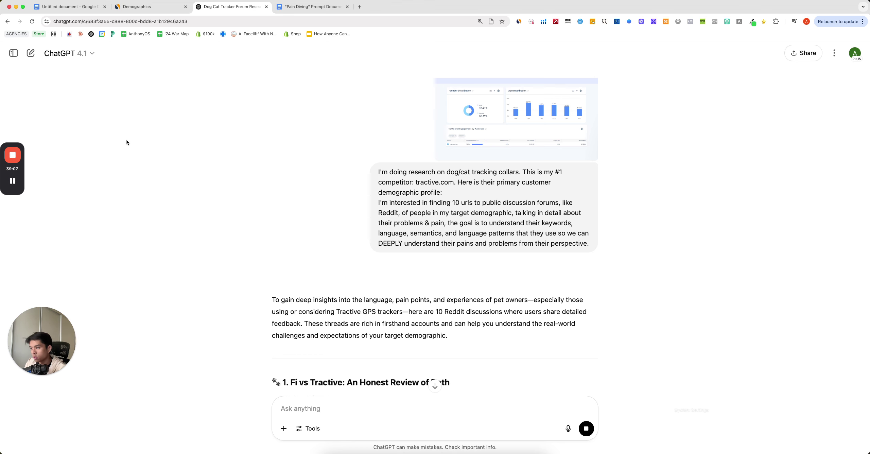
- Review the ten forum discussions and their summaries in ChatGPT's answer
scroll(239, 244, "down", 5)
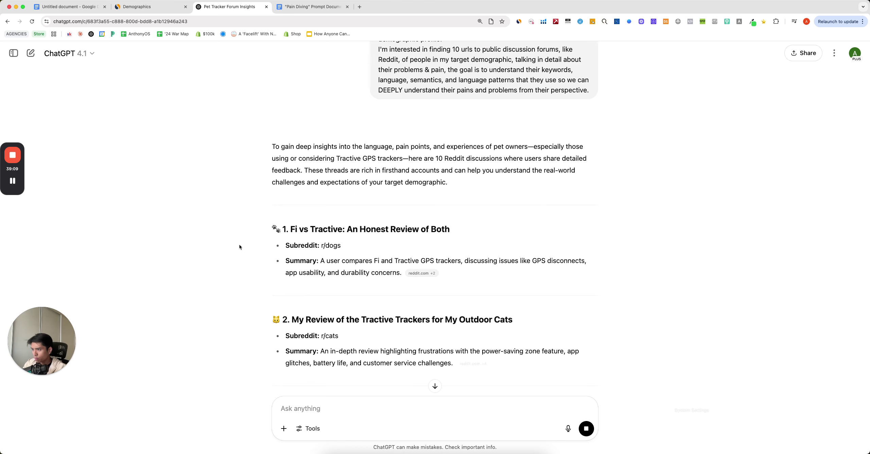
scroll(240, 244, "down", 5)
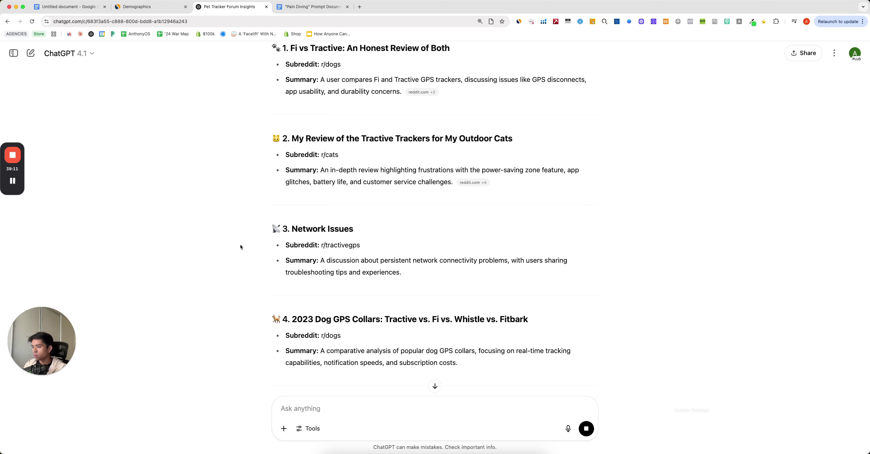
scroll(240, 245, "down", 5)
scroll(240, 246, "down", 5)
scroll(411, 257, "down", 2)
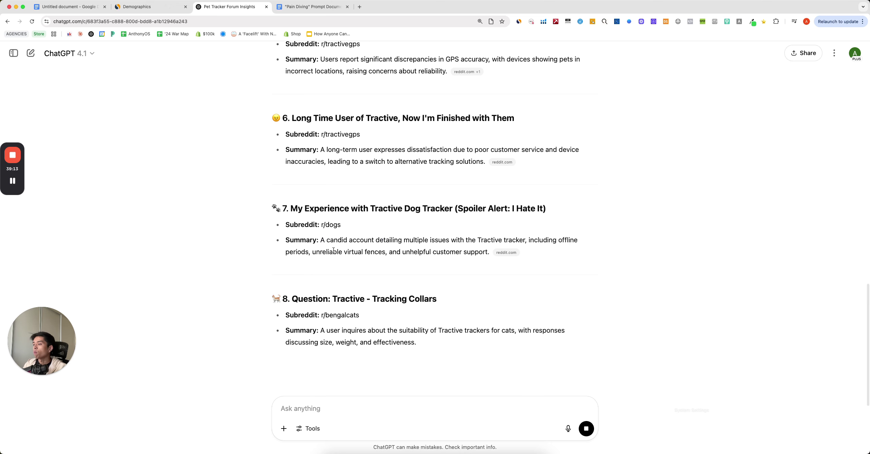
scroll(335, 249, "up", 20)
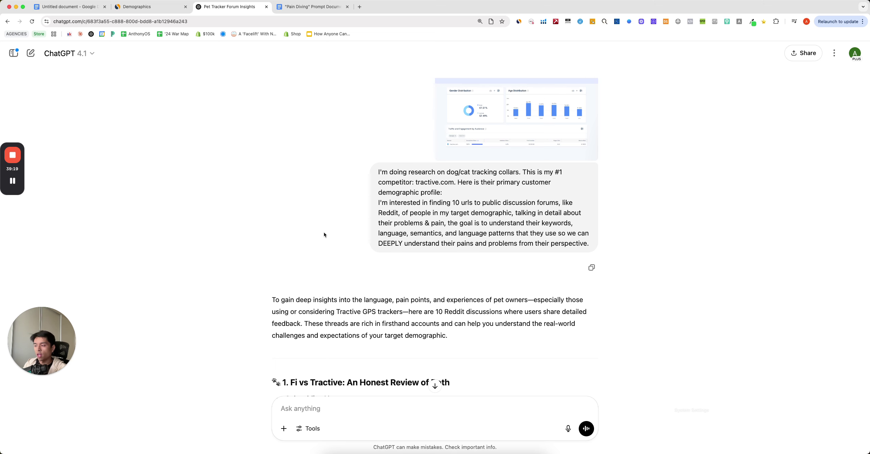
scroll(324, 235, "down", 20)
scroll(394, 362, "up", 5)
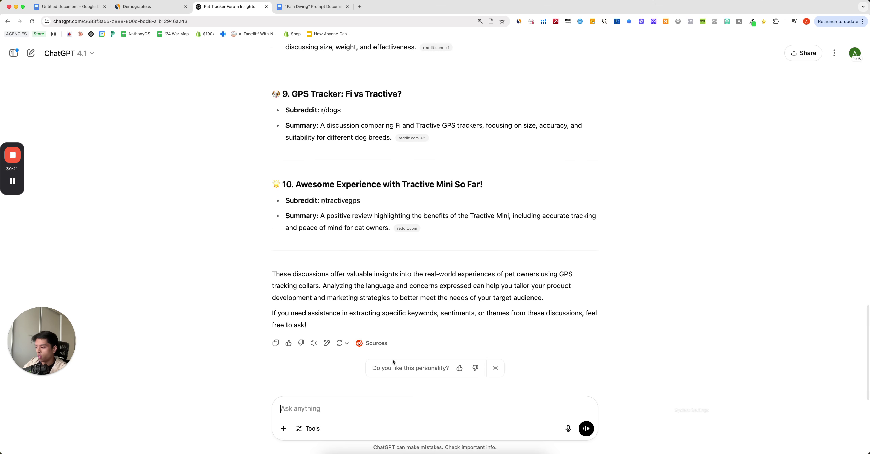
- Write a follow-up: "Focus more so on the problems and pains that people suffer from or negative experience they have that COULD BE SOLVED"
left_click(315, 413)
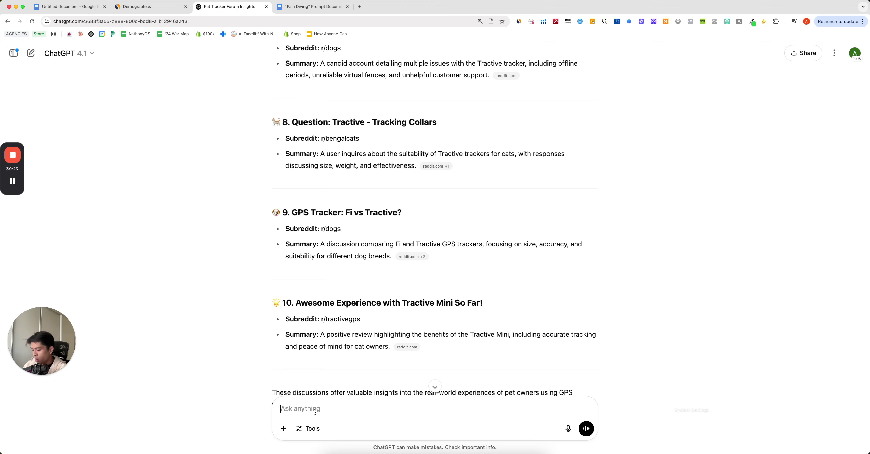
type("Focus more so on the ")
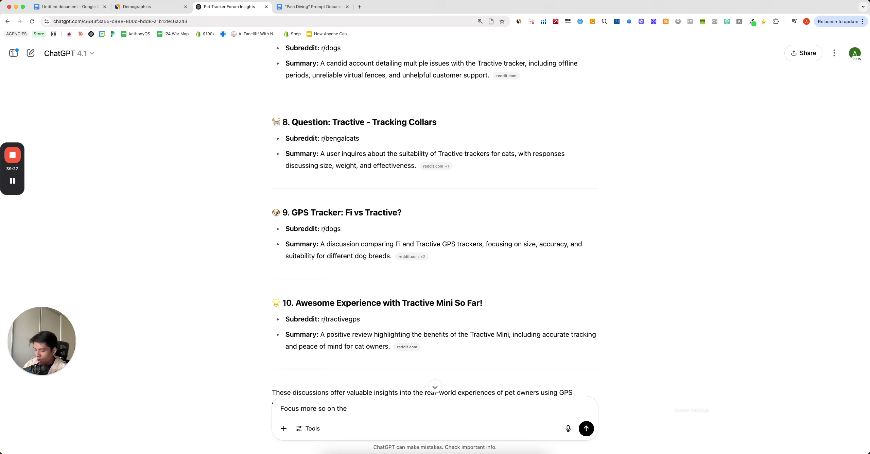
type("problems and pains that ")
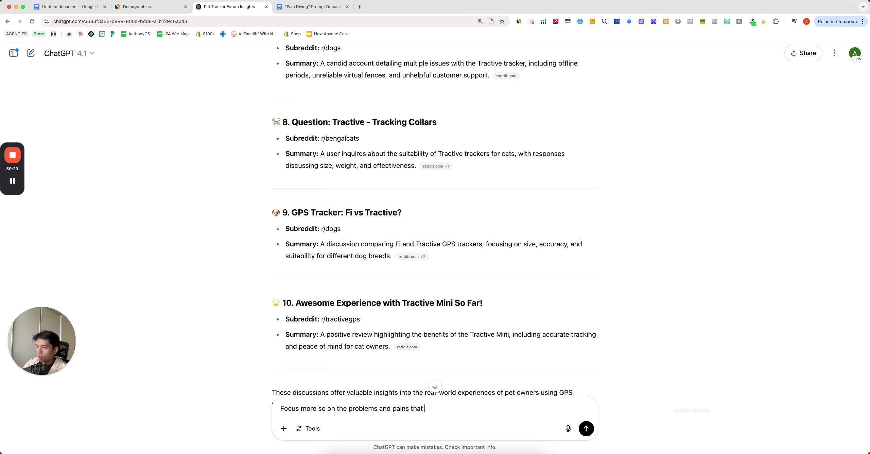
type("people suffer from ")
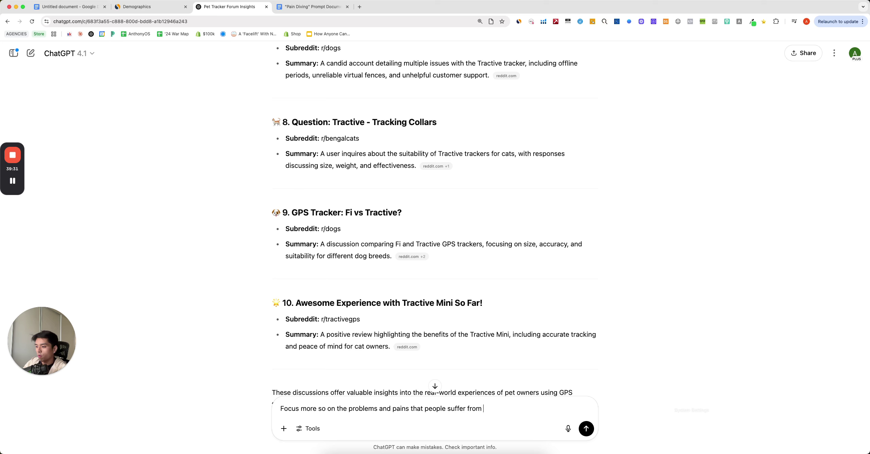
type("or negative epx")
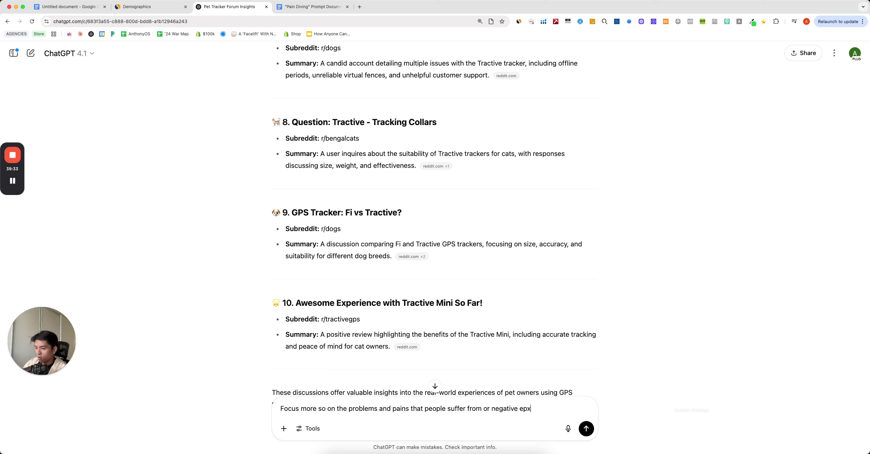
key("BackSpace")
key("BackSpace")
type("xperience they have")
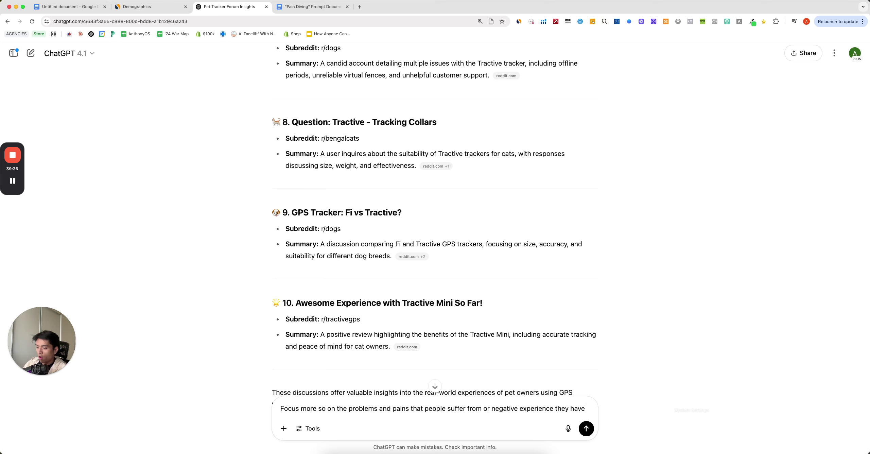
type(" that COULD BE SOLVED ")
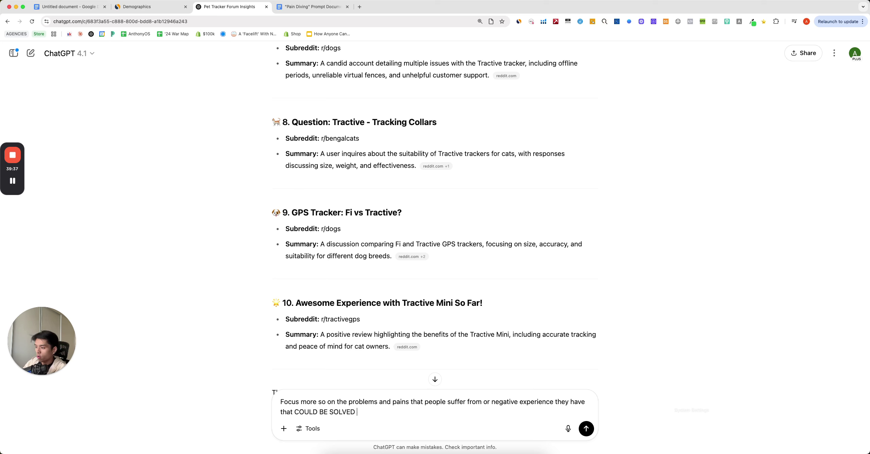
- Finish the follow-up with "by this product, we're not interested in product evaluations at this time." and send it
type("by this product, we're not interested")
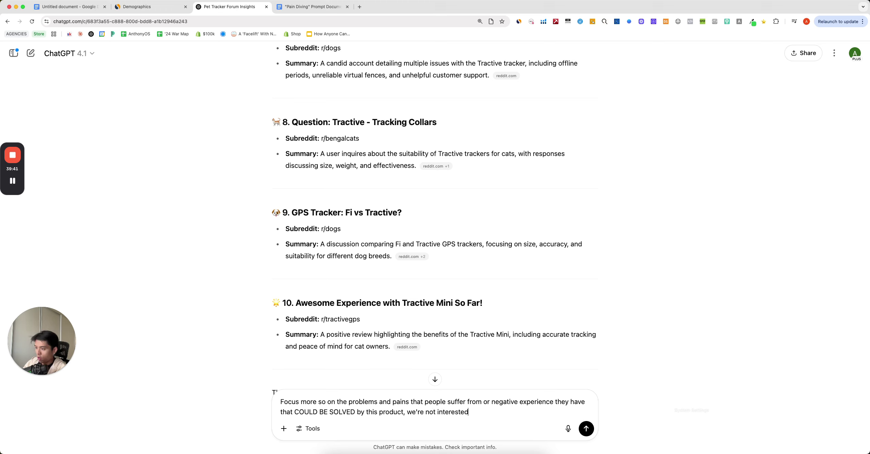
type("i na")
key("BackSpace")
key("BackSpace")
key("BackSpace")
key("BackSpace")
type("oduct evluati")
key("BackSpace")
type("ations at this ti")
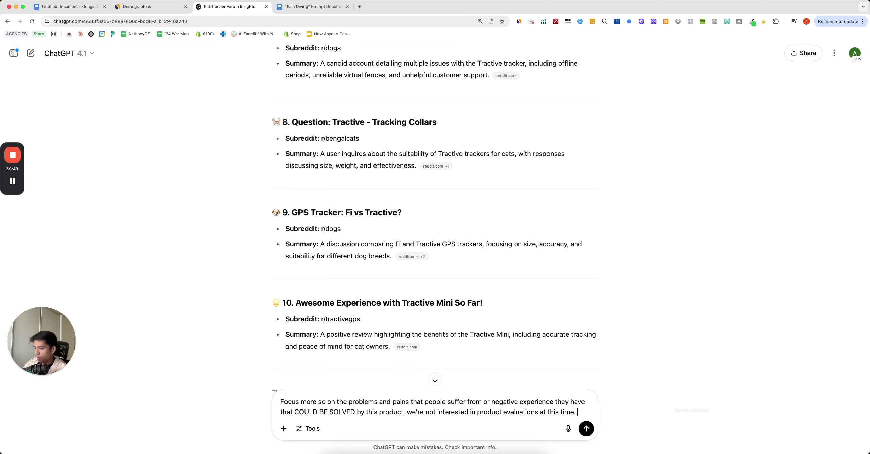
type("me.")
key("Return")
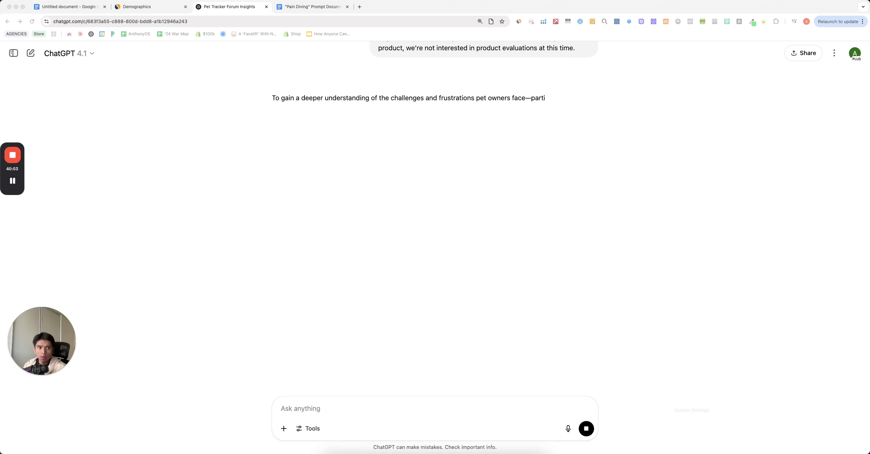
- Read through the pain points listed in ChatGPT's revised answer, from live tracking network issues to device design safety
left_click(210, 252)
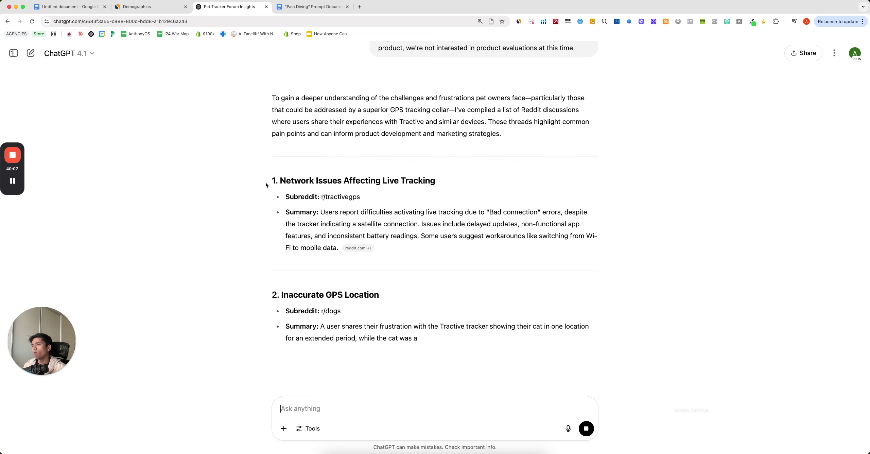
left_click_drag(265, 181, 435, 181)
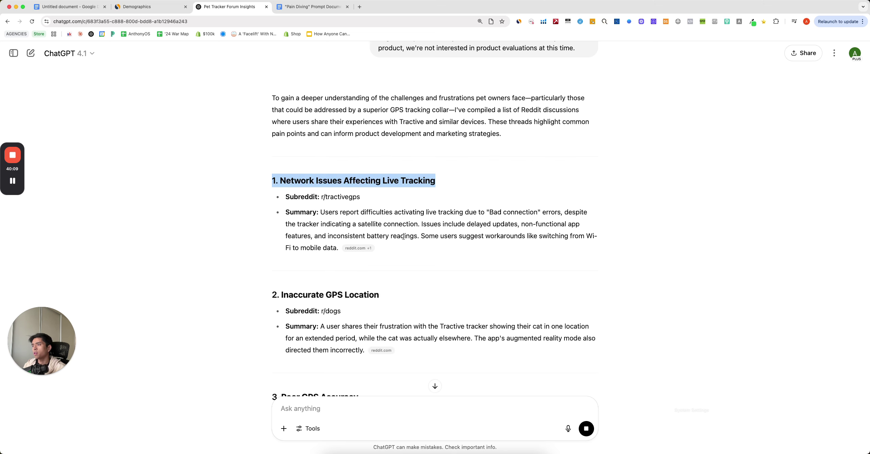
scroll(402, 238, "down", 9)
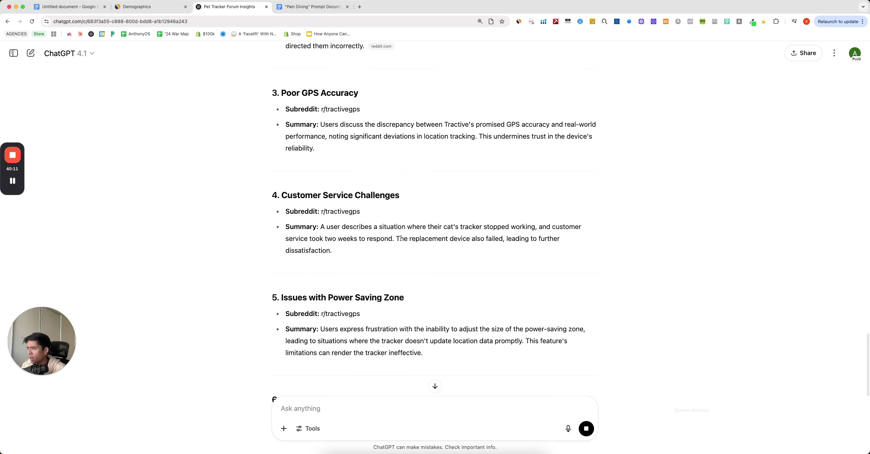
scroll(399, 239, "down", 5)
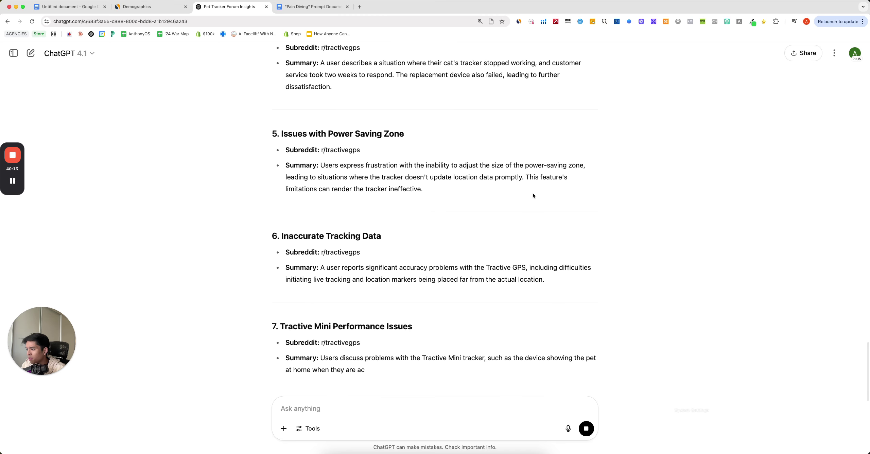
scroll(516, 204, "down", 2)
scroll(502, 209, "down", 3)
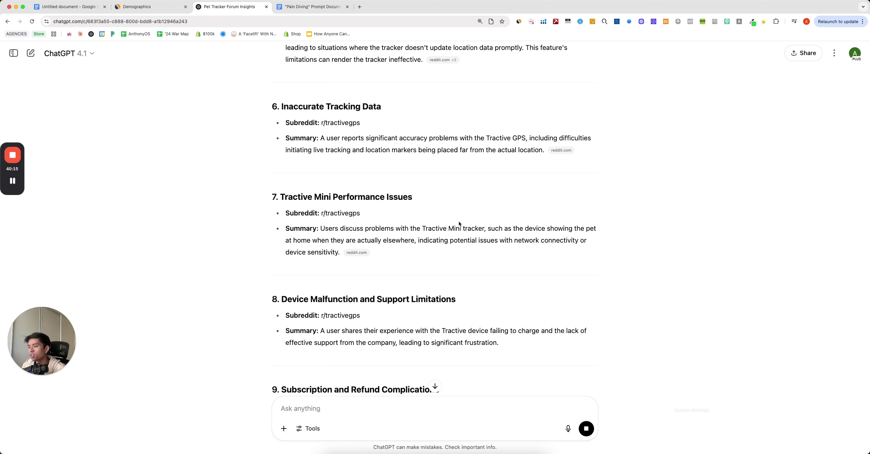
scroll(361, 356, "down", 5)
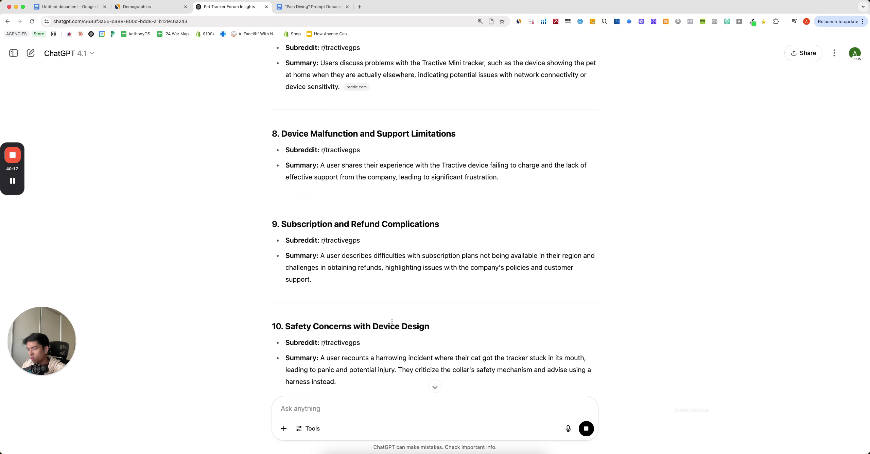
- Edit the sent follow-up to add a new paragraph beginning "Like we're trying to figure out WHY people even need a tracking collar"
scroll(393, 319, "up", 15)
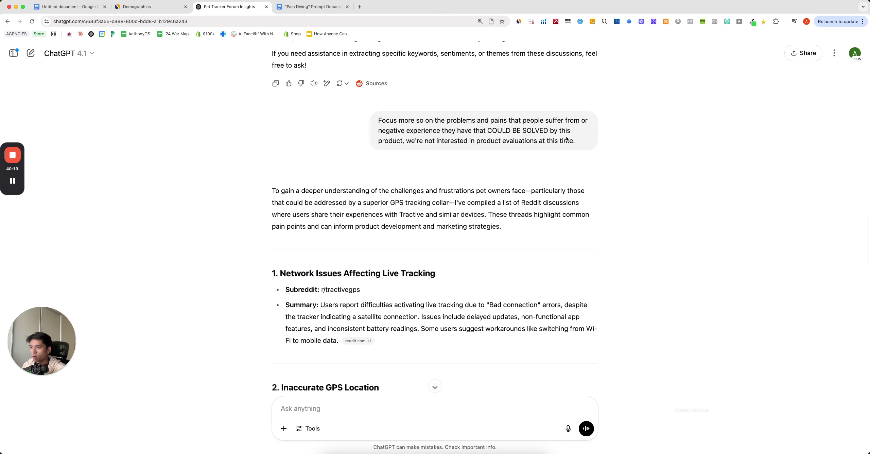
left_click(591, 158)
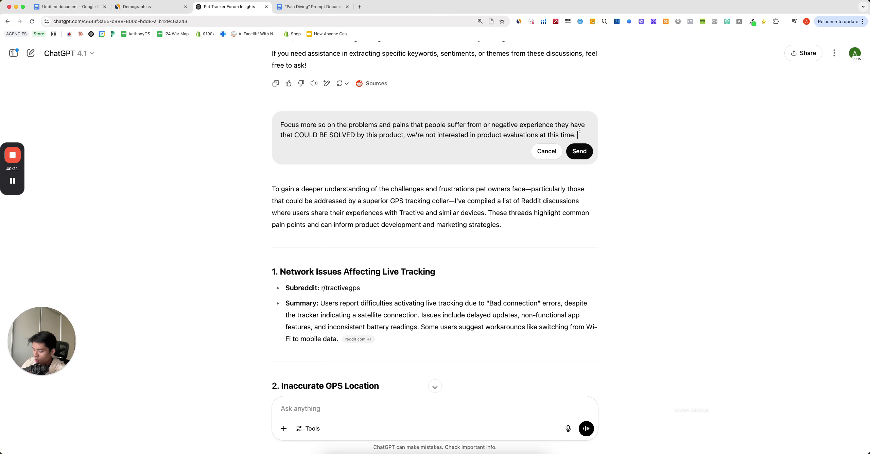
key("shift+Return")
key("shift+Return")
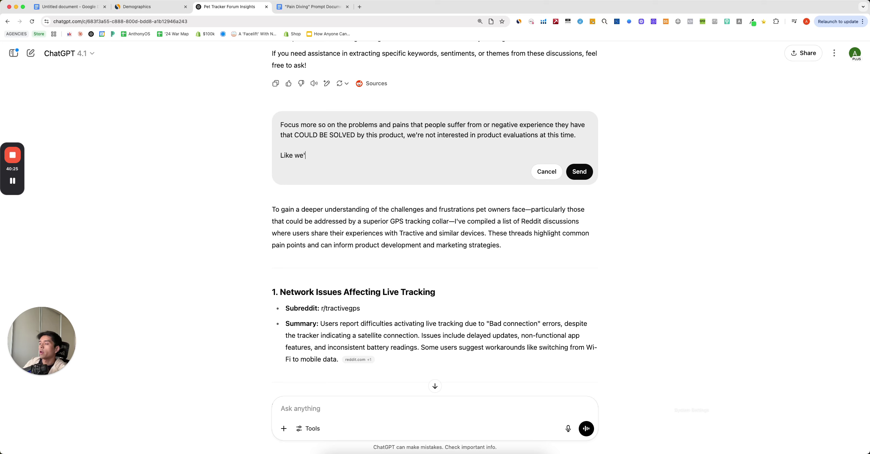
type("Like we're trying to figure out WHY pe")
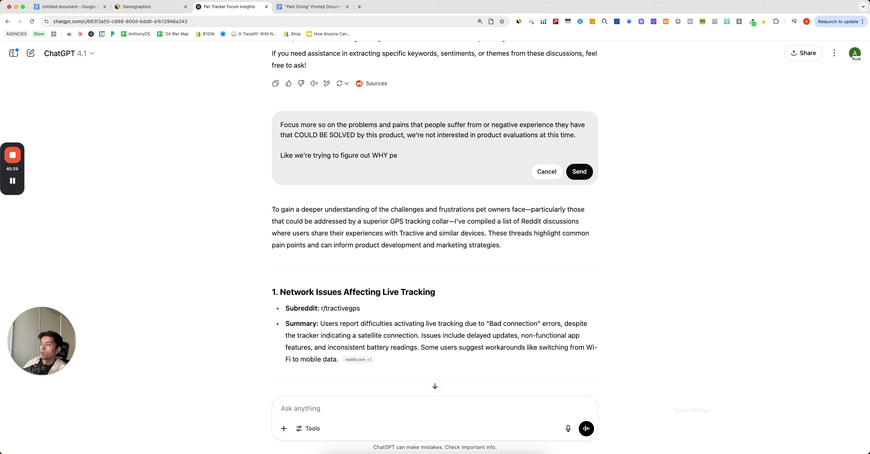
type("ople even need a tracking coll")
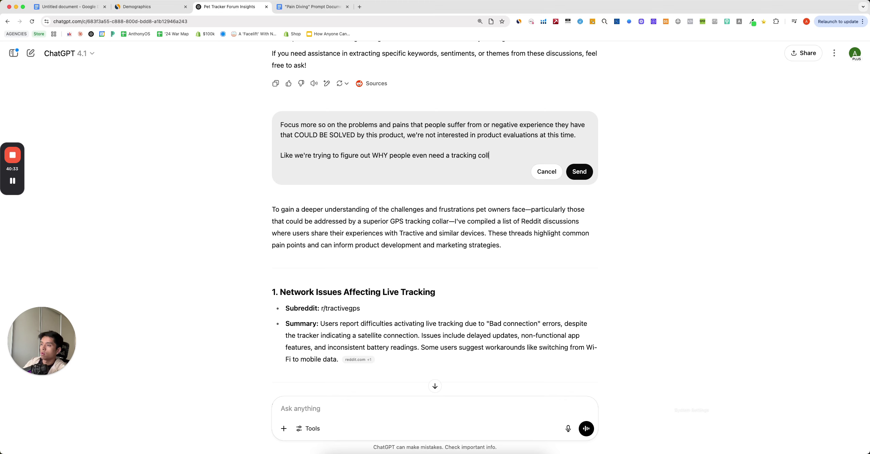
- Complete the added paragraph with "what pains does this solves, what does this help people avoid / achieve." and resend the edited message
type("ar, what pains does this solves, what do")
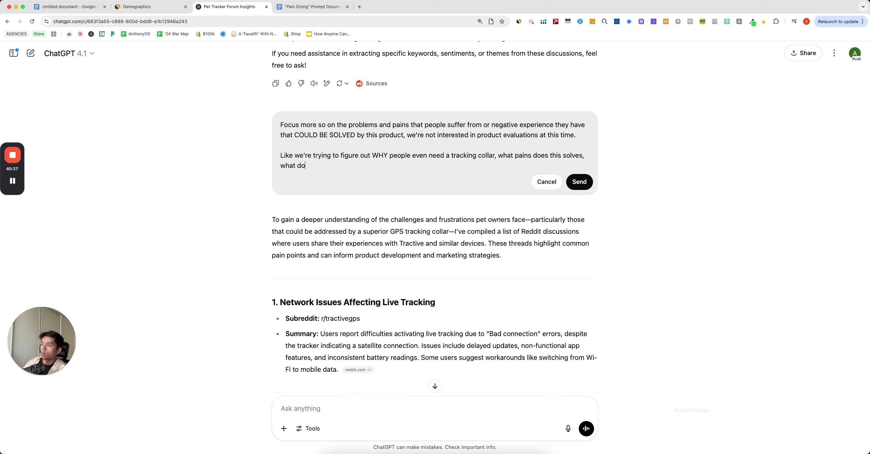
type("es this help people ")
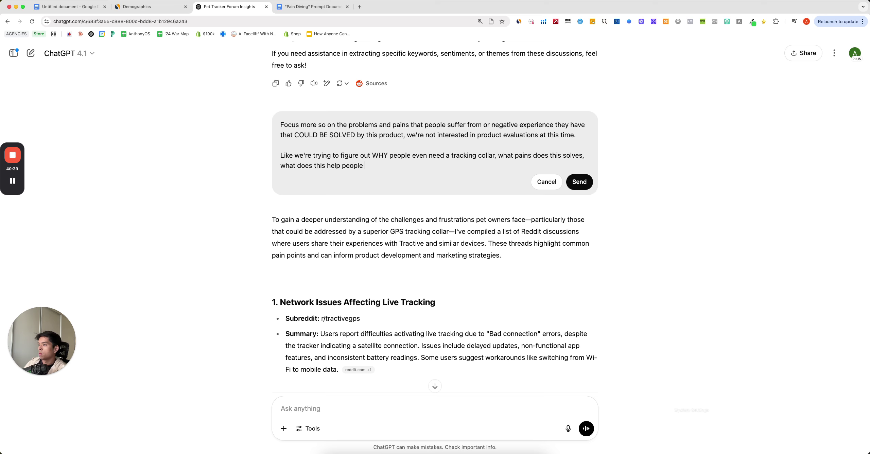
type("avoid / achieve.")
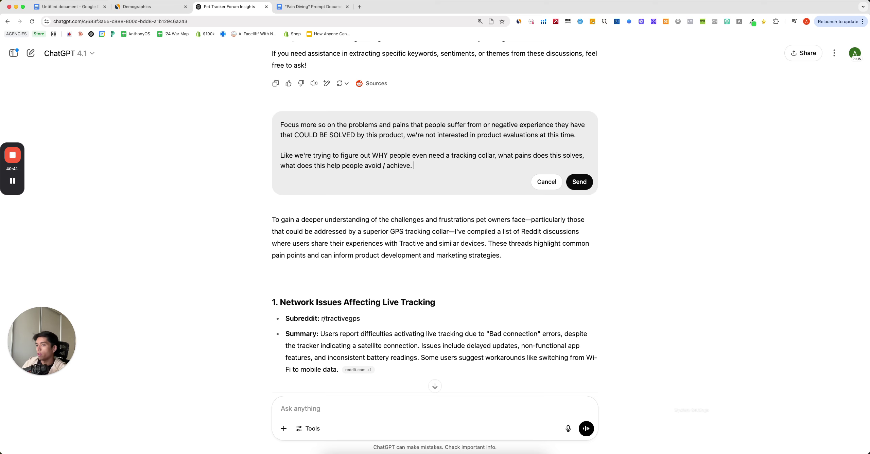
left_click(579, 182)
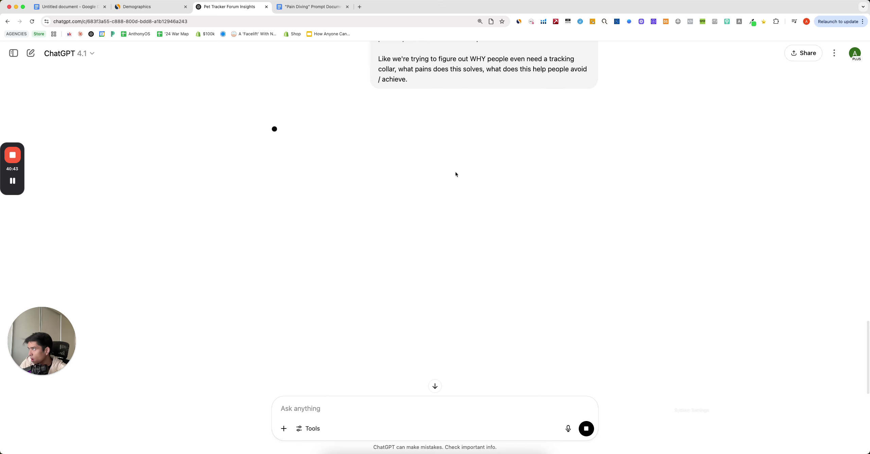
- Recheck the edited follow-up and the earlier forum list, and read the new answer's reasons why pet owners seek GPS tracking collars
scroll(455, 174, "up", 3)
left_click_drag(396, 112, 519, 174)
left_click(362, 170)
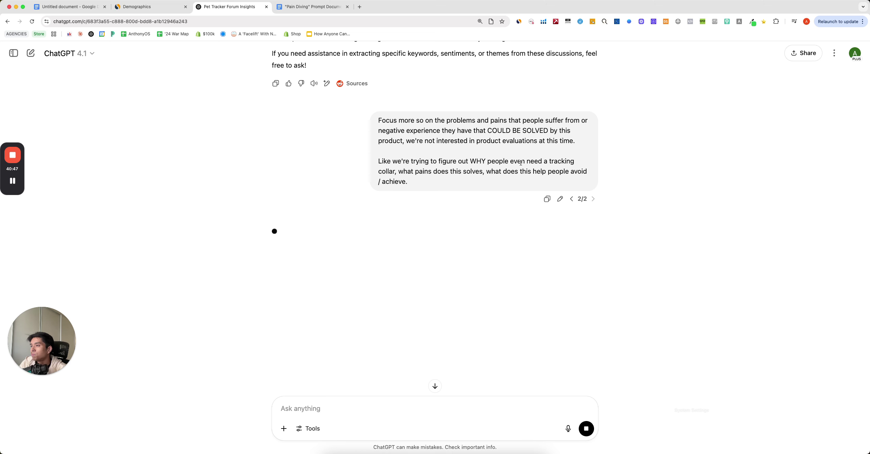
scroll(520, 163, "up", 8)
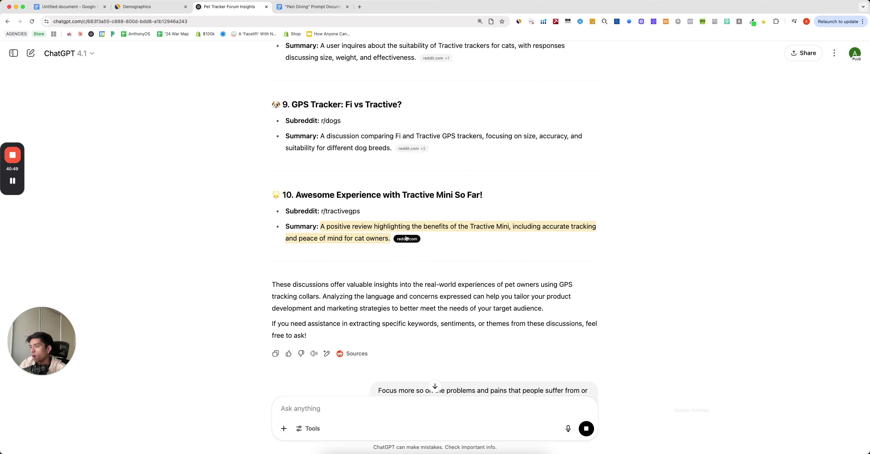
mouse_move(400, 240)
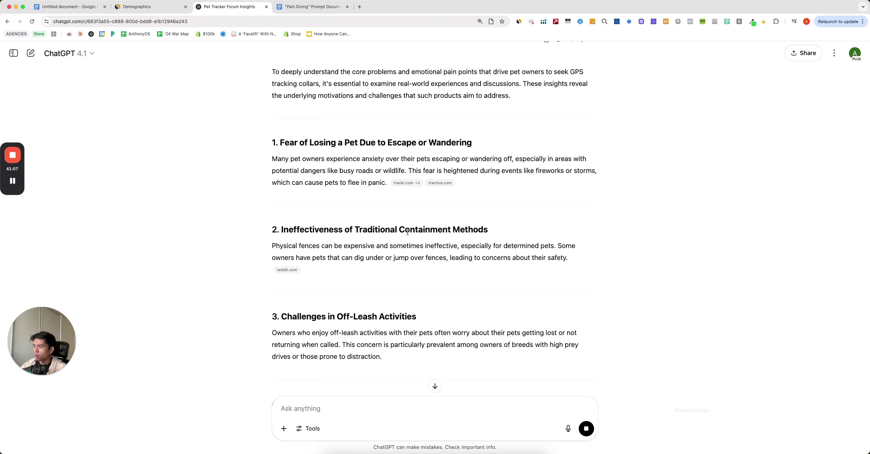
scroll(407, 231, "down", 6)
scroll(408, 231, "up", 5)
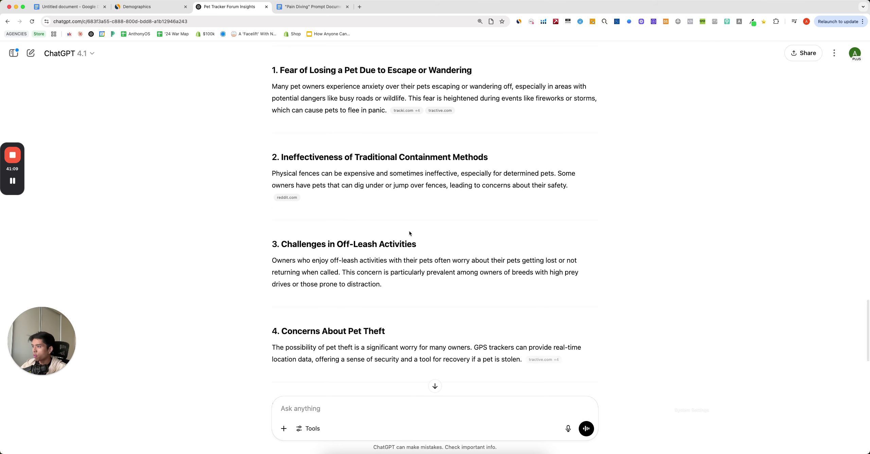
scroll(410, 233, "up", 1)
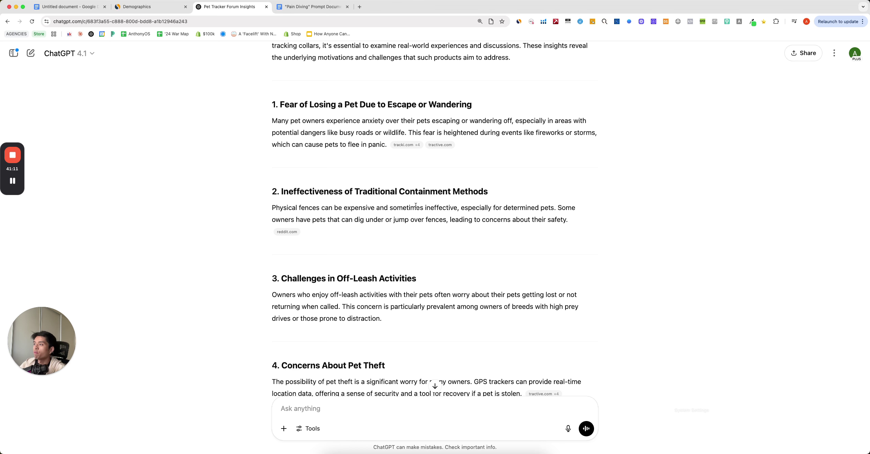
scroll(408, 206, "down", 6)
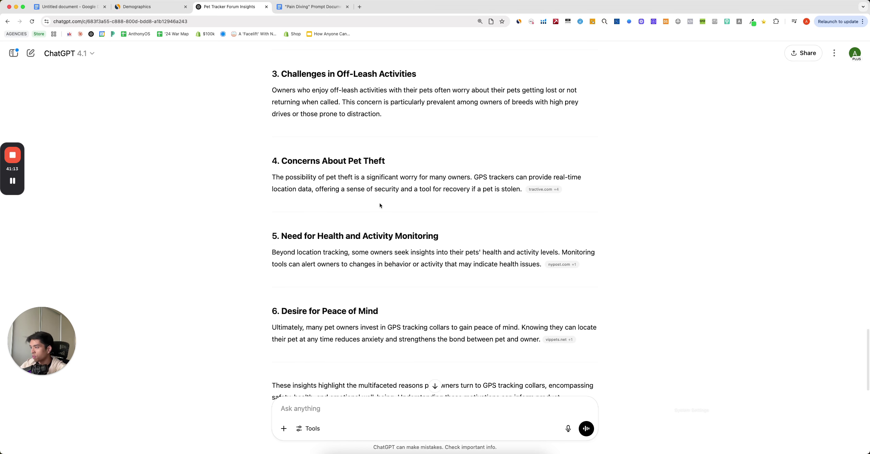
scroll(380, 205, "down", 3)
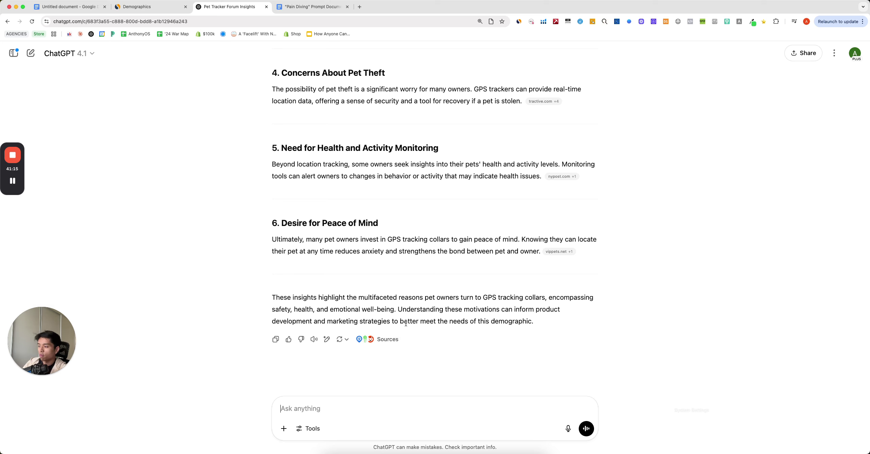
- Begin a new message to ChatGPT: "Find 10 URLs now this time of our customer demographic talking"
type("Find 10 URLs ")
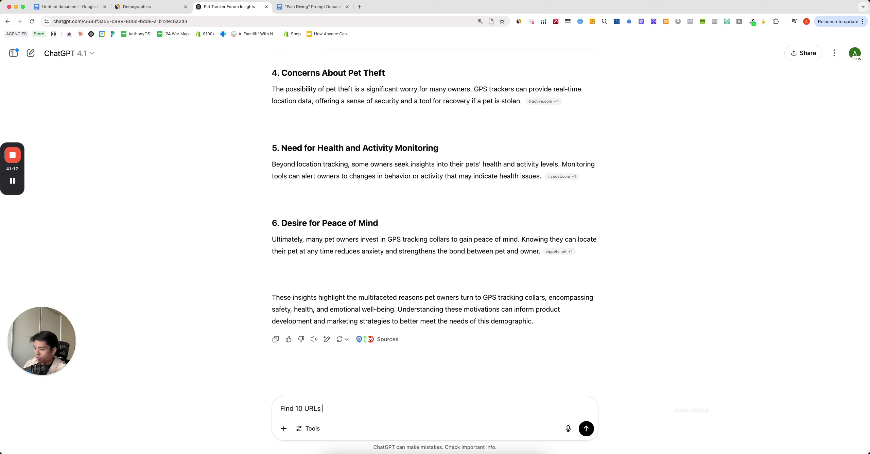
type("now this time of our cust")
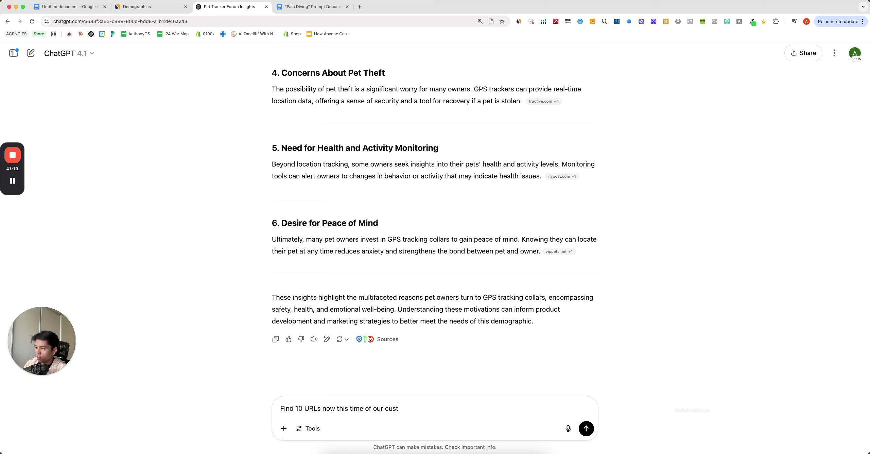
type("omer gr")
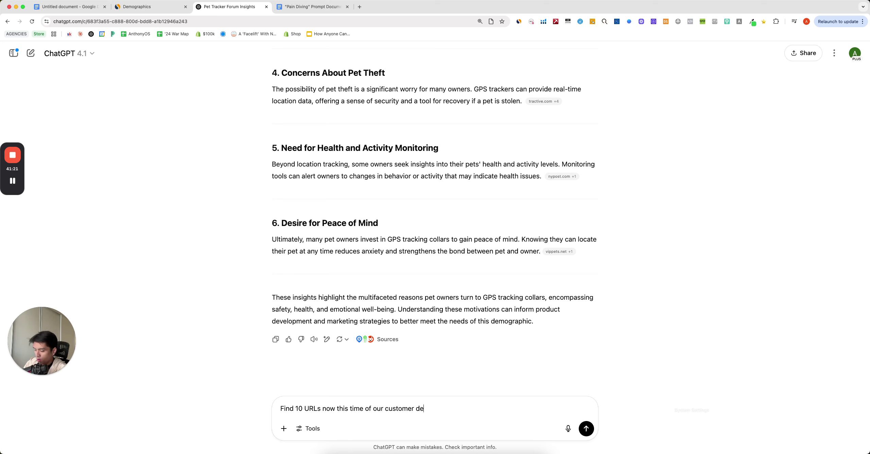
type("mogaphic talkin")
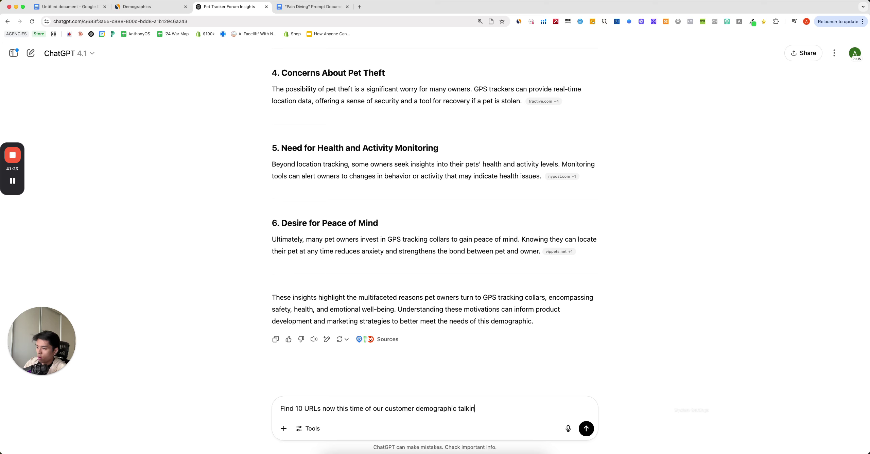
- Complete the request with "about these real world pains and problems in detail, that COULD be solved by our product." and start a new paragraph
type("g about these real world pains and problems in de")
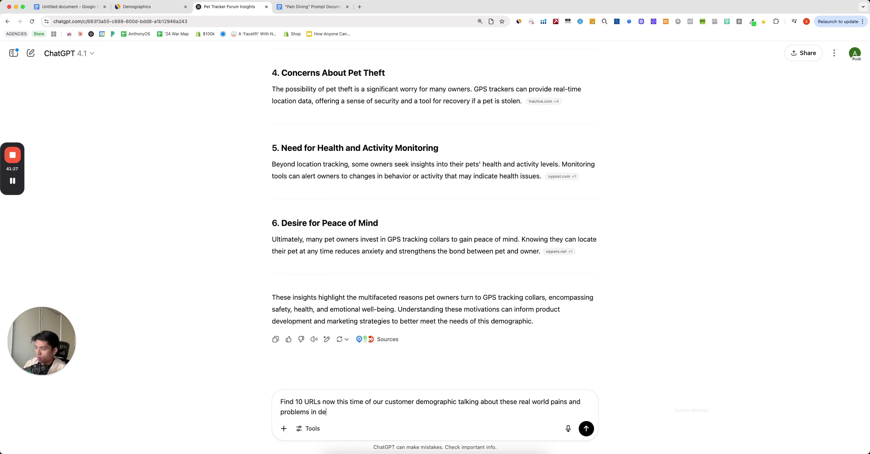
type("tail, that COULD be so")
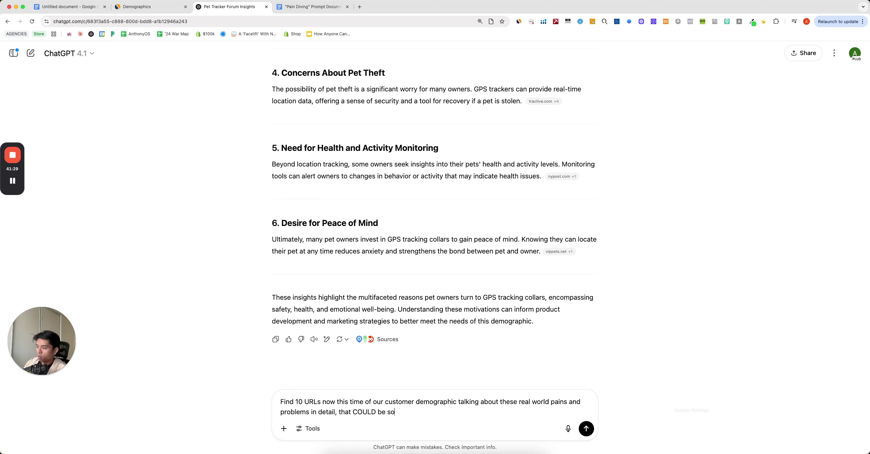
type("lved by our product.")
key("shift+Return")
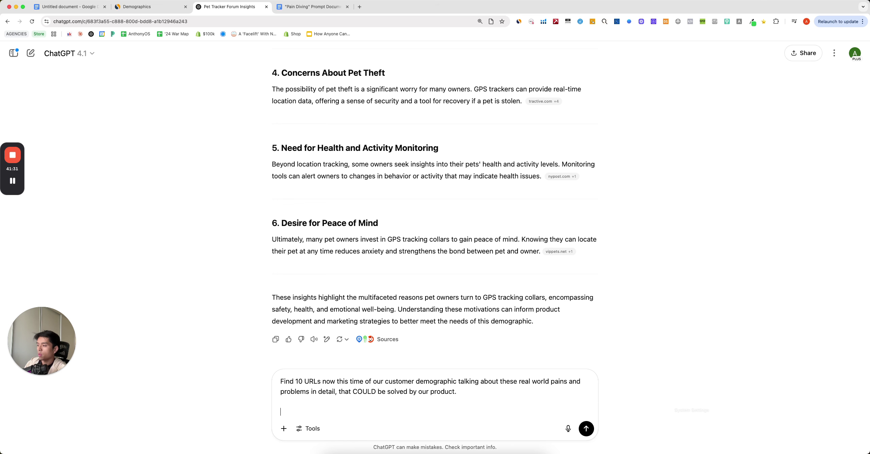
- Copy the text from "the goal is to understand" to the end of Prompt #1 in the Pain Diving document into the ChatGPT message and send it
left_click(313, 6)
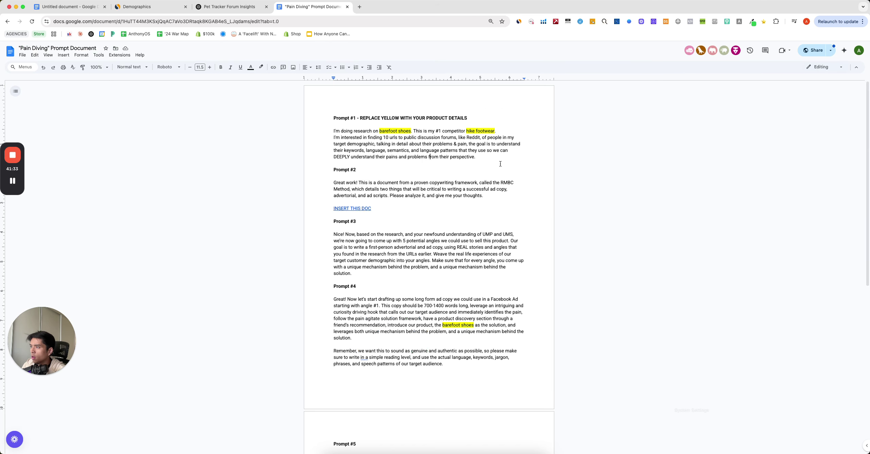
left_click_drag(500, 164, 470, 145)
key("super+c")
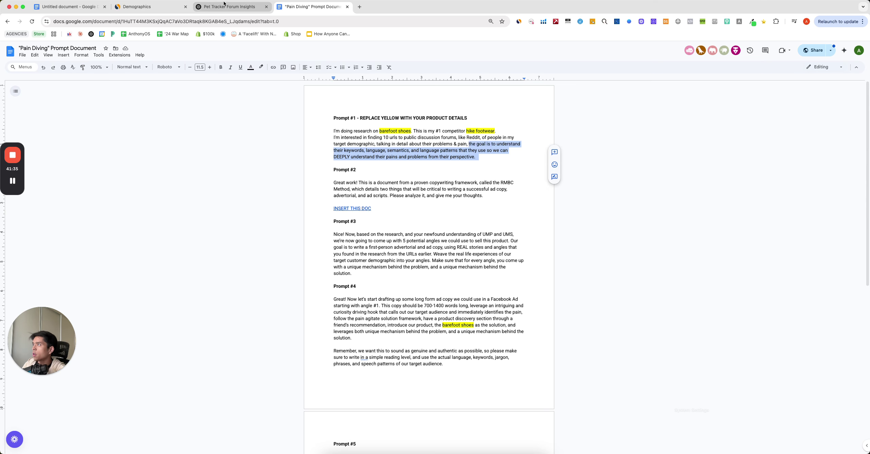
left_click(229, 6)
key("super+v")
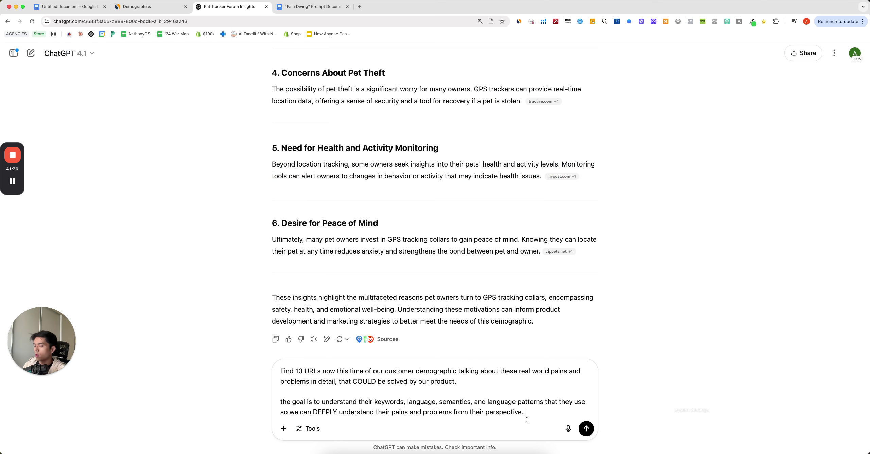
left_click(586, 429)
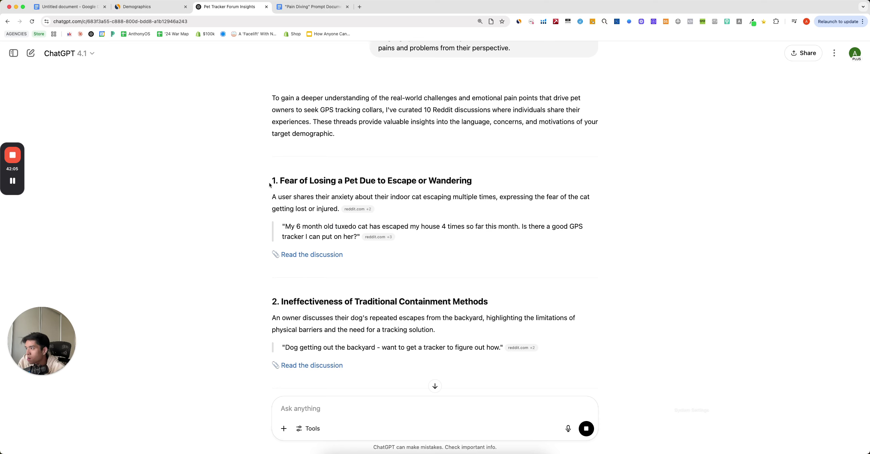
- Open the cited Reddit thread about the escaping 6 month old tuxedo cat, read its title, and close it
left_click(374, 237)
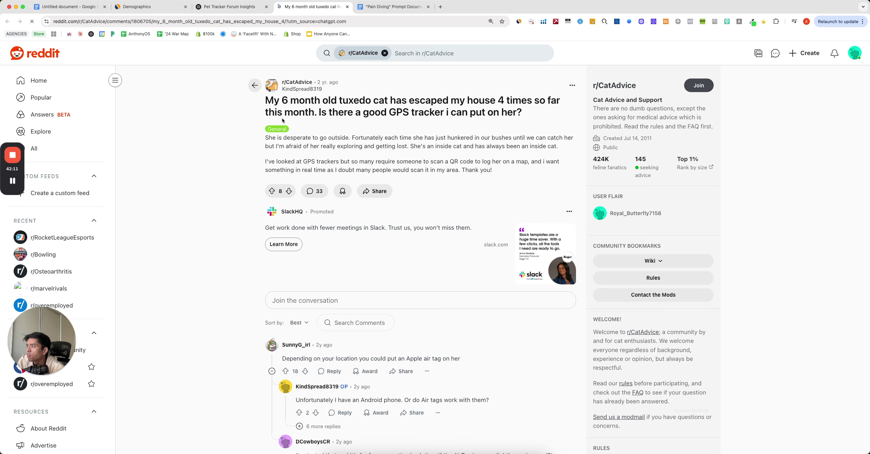
left_click_drag(255, 103, 547, 114)
left_click(548, 115)
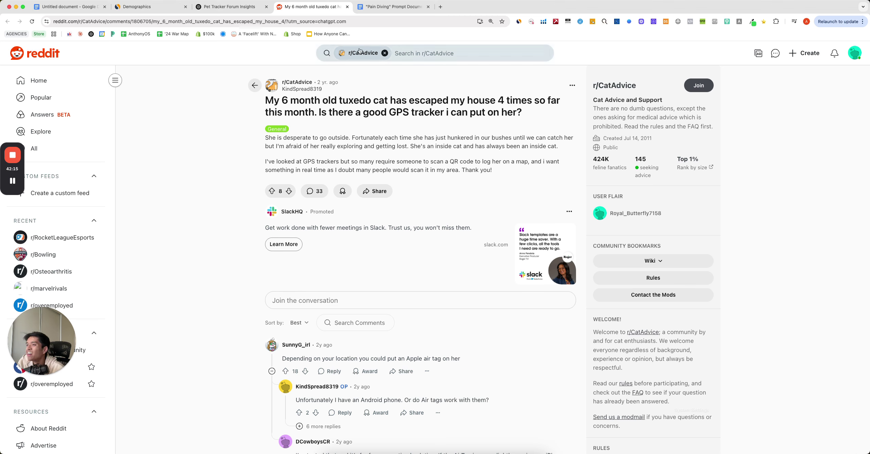
left_click(348, 7)
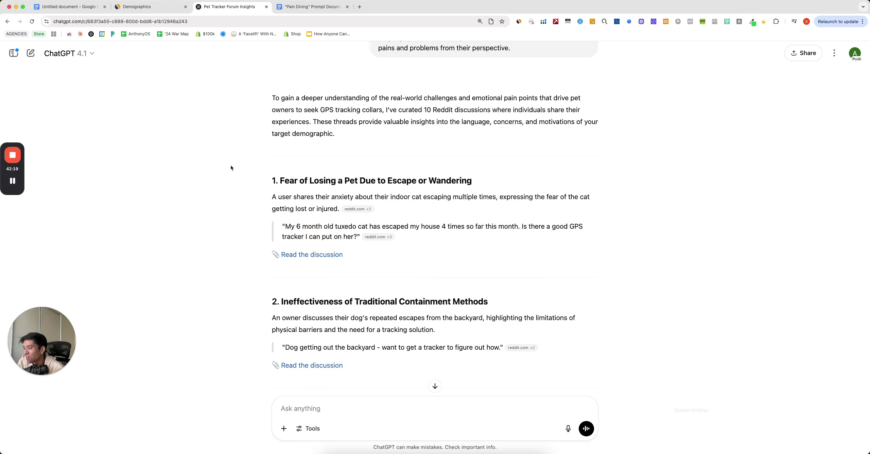
- Read through the pain points and quoted discussions in ChatGPT's answer, from off-leash challenges to subscription fee concerns
scroll(231, 165, "down", 5)
scroll(231, 163, "down", 4)
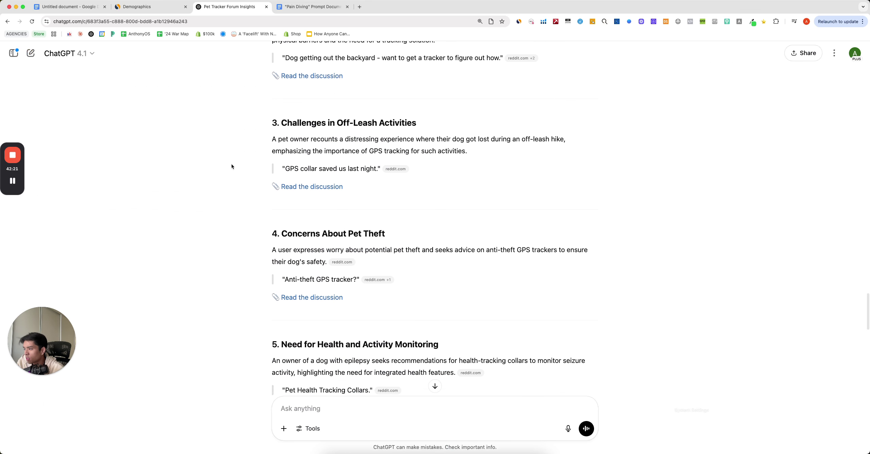
scroll(231, 163, "down", 4)
scroll(238, 162, "down", 4)
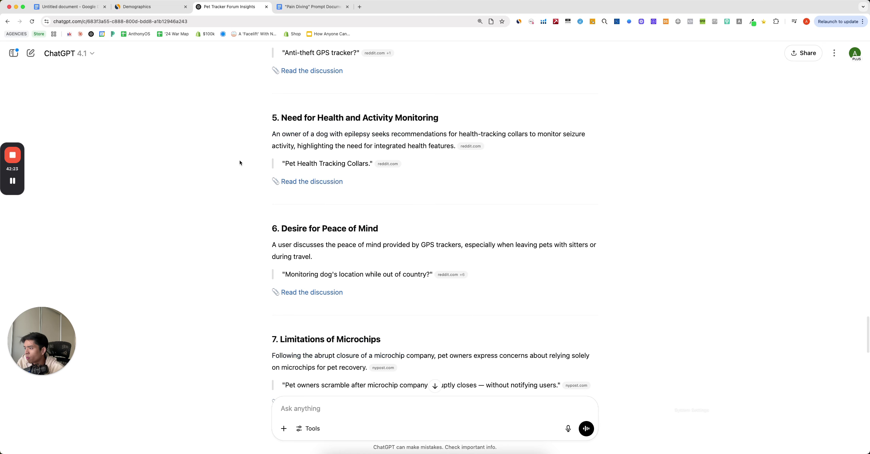
scroll(294, 152, "down", 4)
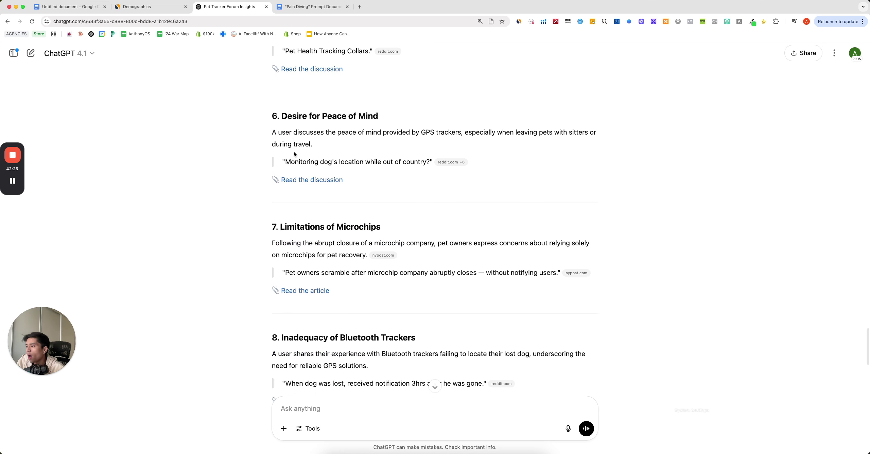
scroll(294, 154, "down", 4)
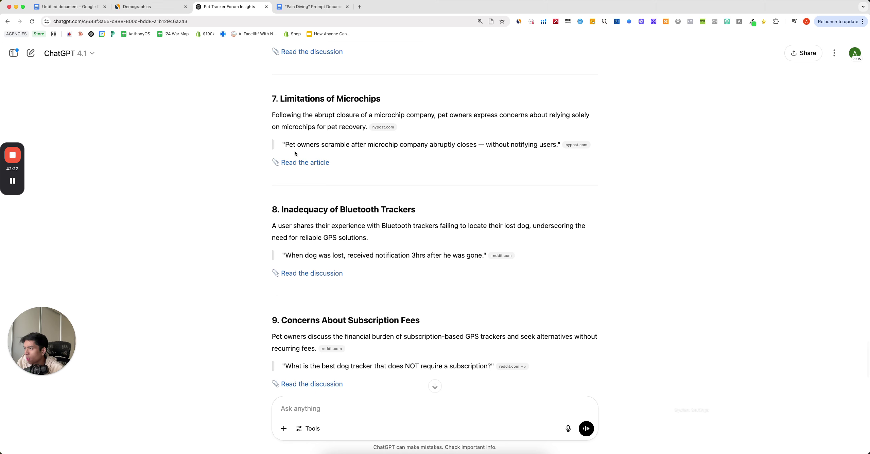
scroll(295, 153, "down", 6)
scroll(295, 152, "up", 10)
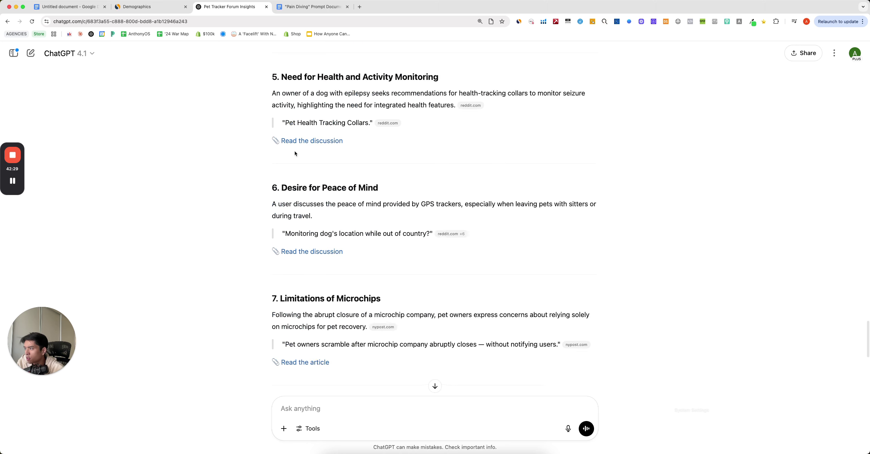
- Start a follow-up message to ChatGPT: "Find me 10 more URLs, this time only focusing on the fear of losing a pet or"
scroll(295, 154, "up", 10)
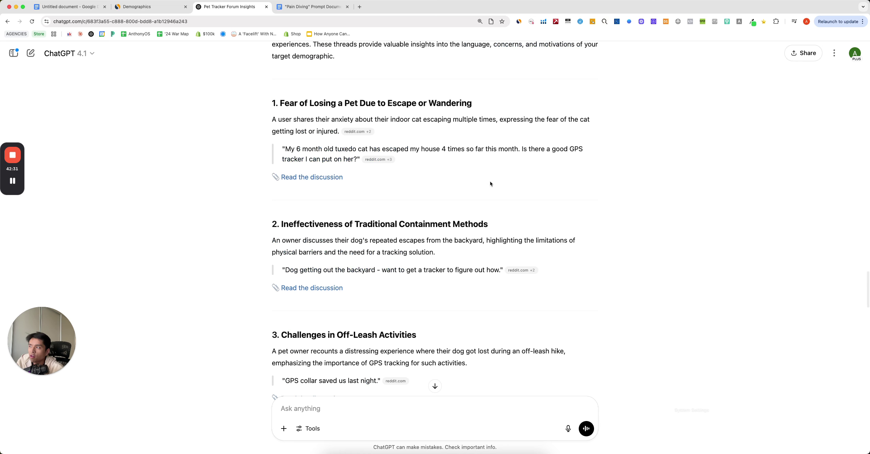
left_click_drag(490, 184, 213, 103)
left_click(213, 103)
left_click(334, 402)
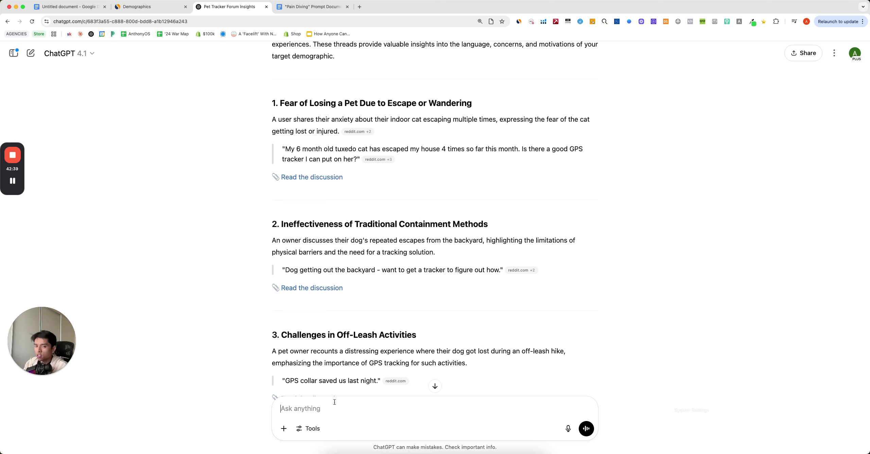
type("Find m")
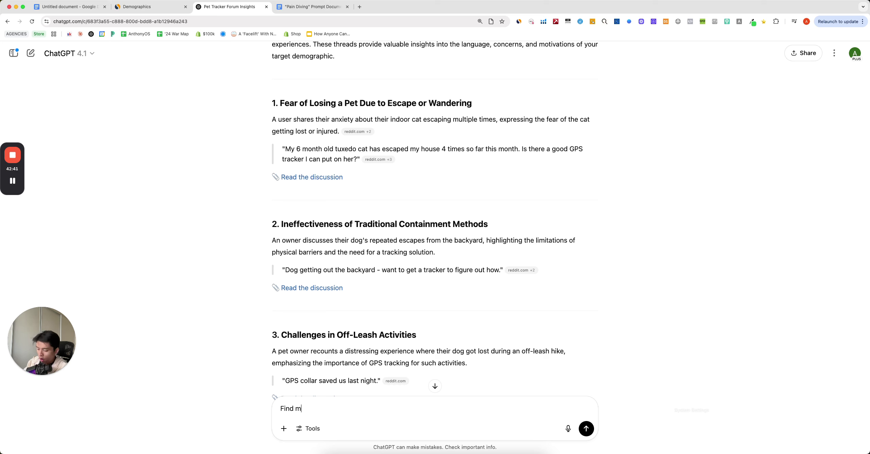
type("e 10 more URLs, this ")
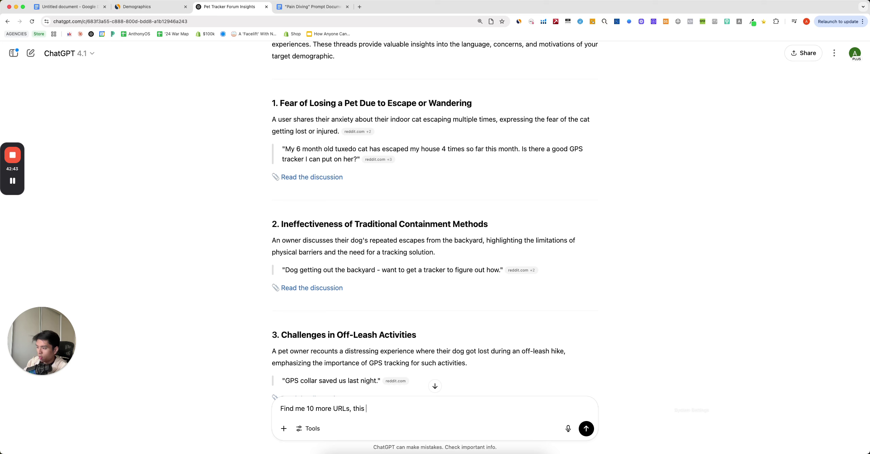
type("time only focusing on the ")
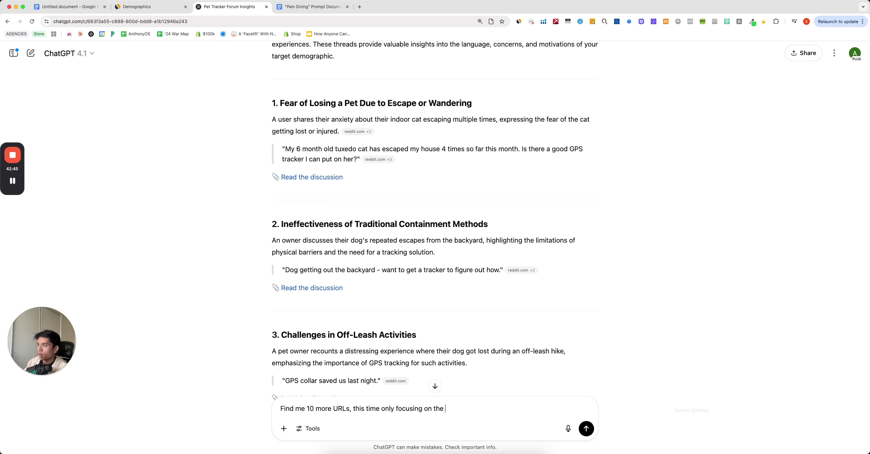
type("fear of losing a pet or ")
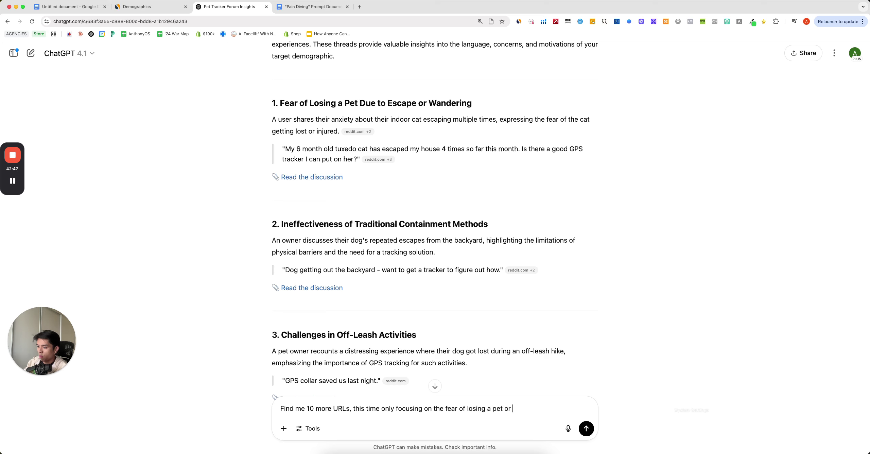
- Complete the sentence with "the negative consequences and experiences that come with losing a pet."
type("the negative ex")
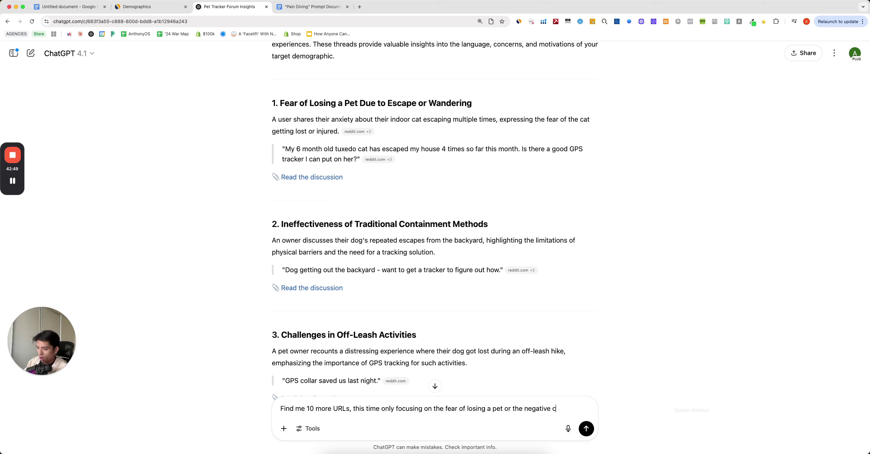
type("onsequences and exp")
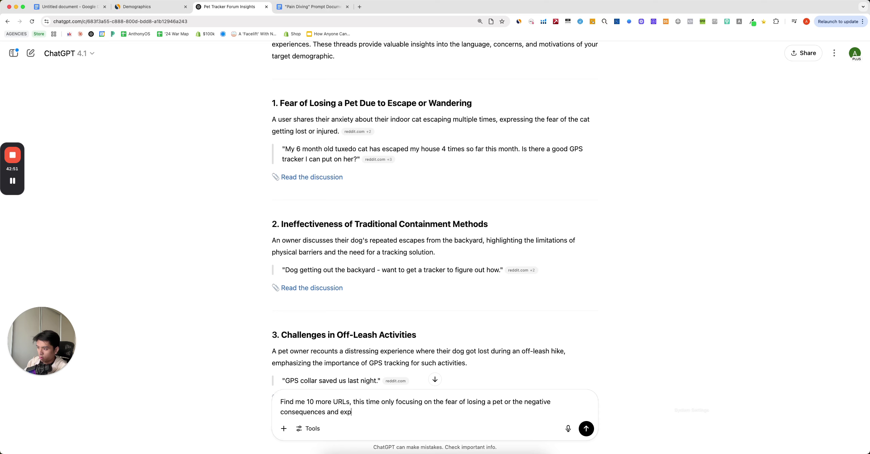
type("eriences that come iwt")
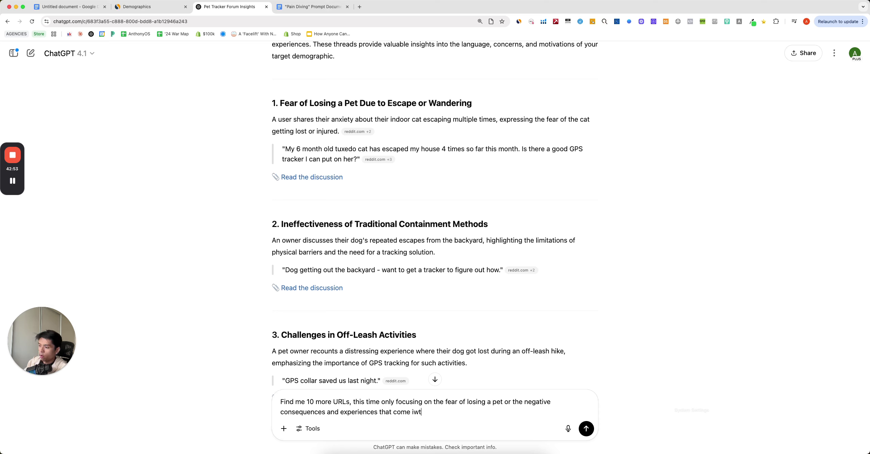
key("BackSpace")
key("BackSpace")
key("BackSpace")
key("BackSpace")
key("BackSpace")
key("BackSpace")
key("BackSpace")
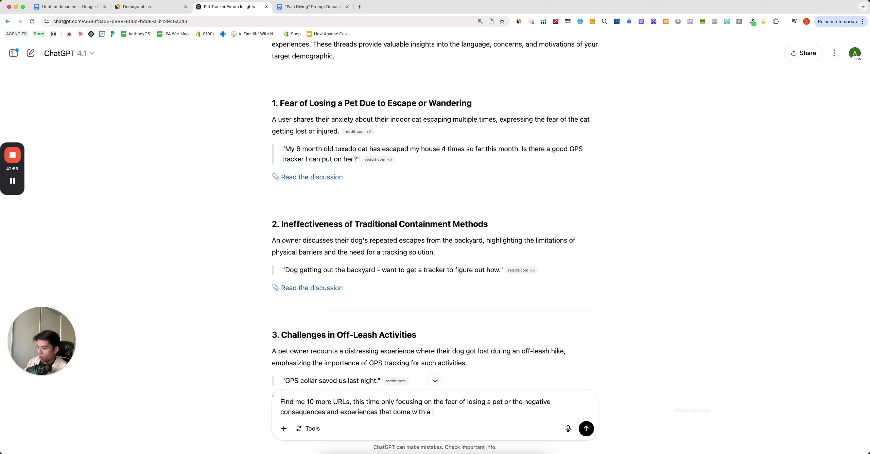
type("with lsoing a pet.  Give")
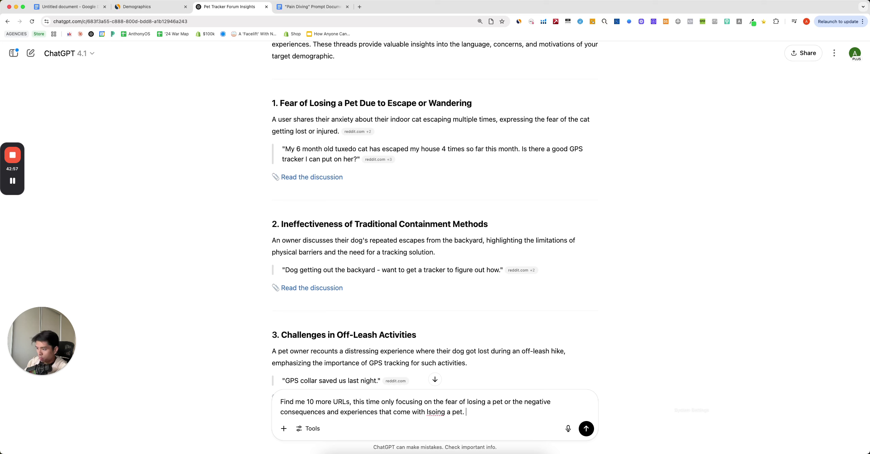
- Add a separate paragraph reading "Then give me all 20 URLs as plain URLs not embedded text links."
key("shift+Return")
key("shift+Return")
type("Give me the")
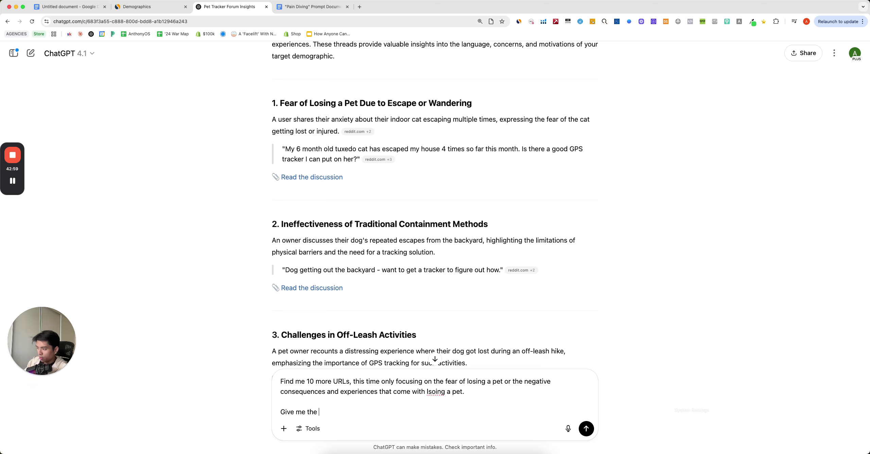
key("alt+BackSpace")
key("alt+BackSpace")
key("alt+BackSpace")
type("Then give me all 20 URLs")
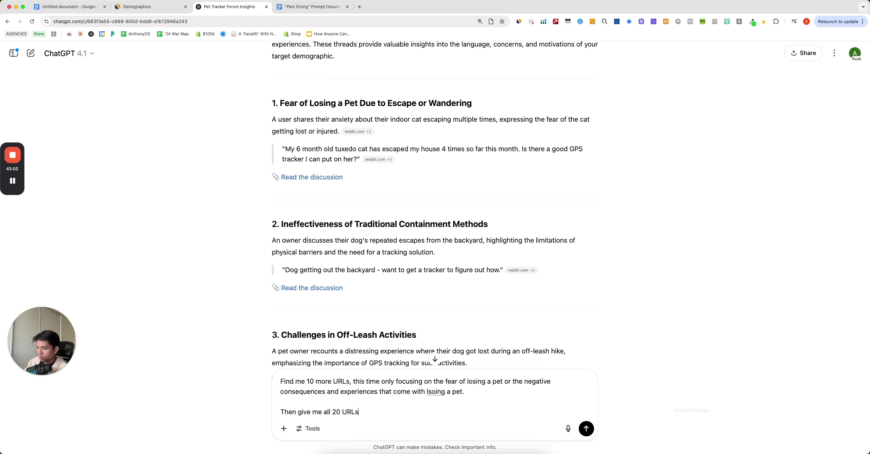
type(" as plain URLs n")
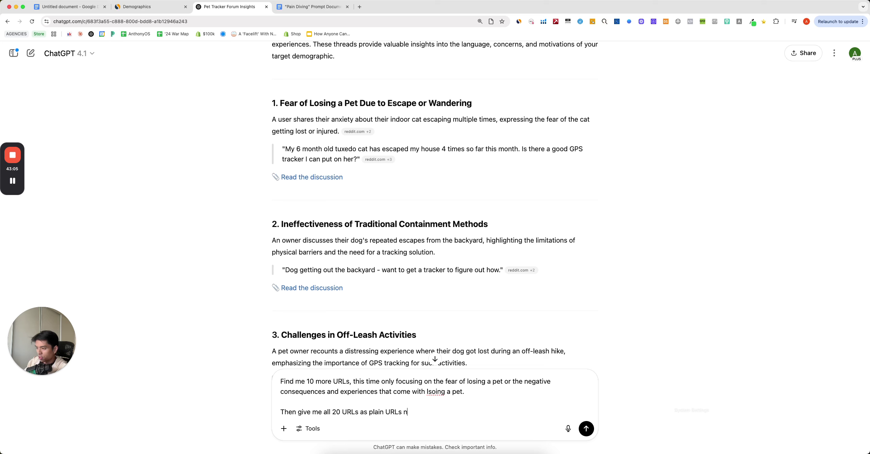
type("ot embedded")
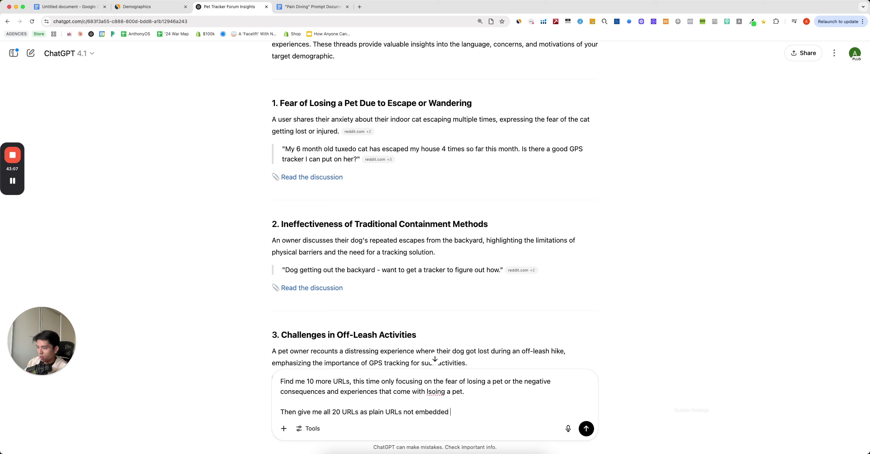
type(" text links.  Do")
- Add a final paragraph "Do this all in one response" and send the message
key("shift+Return")
key("shift+Return")
type("Do this all in one ")
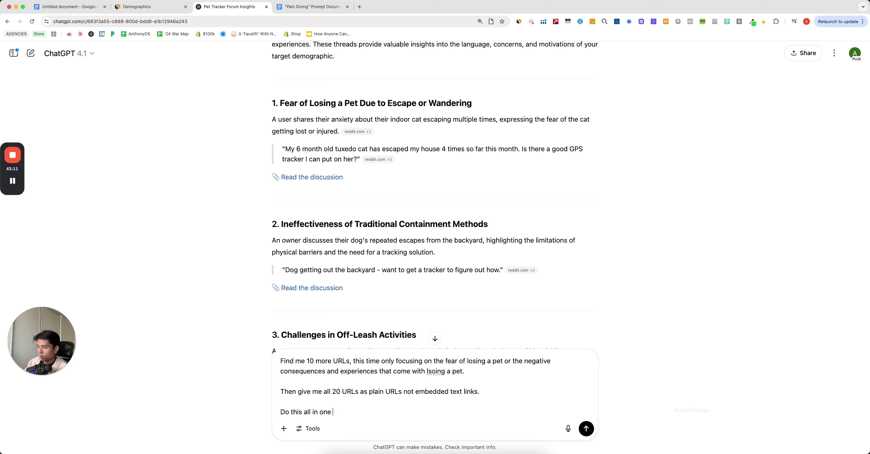
type("response")
key("Return")
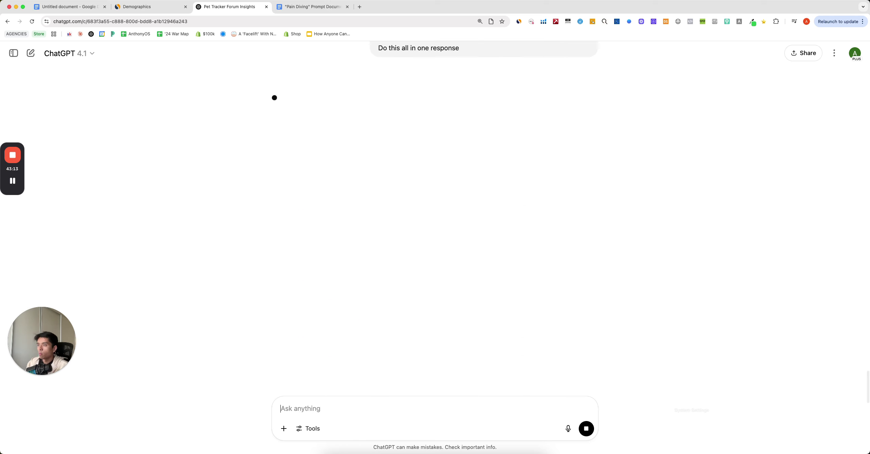
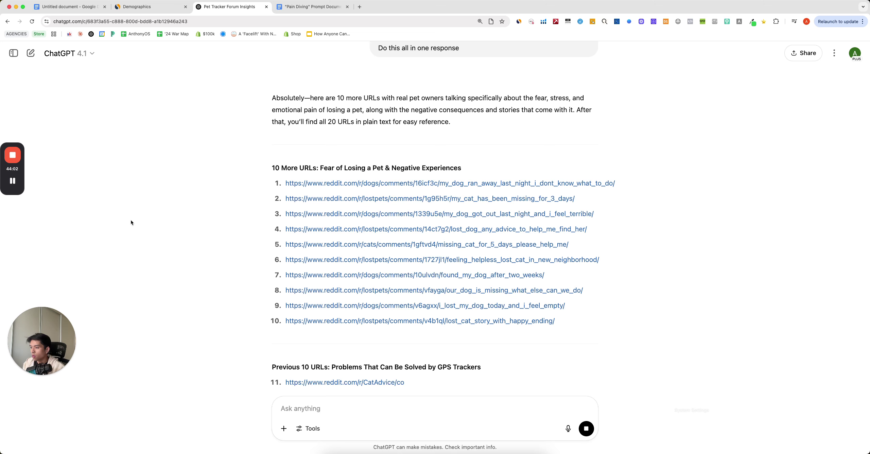
- Review ChatGPT's list of new URLs on the fear of losing a pet and the previous 10 URLs below it
scroll(131, 221, "down", 2)
mouse_move(14, 186)
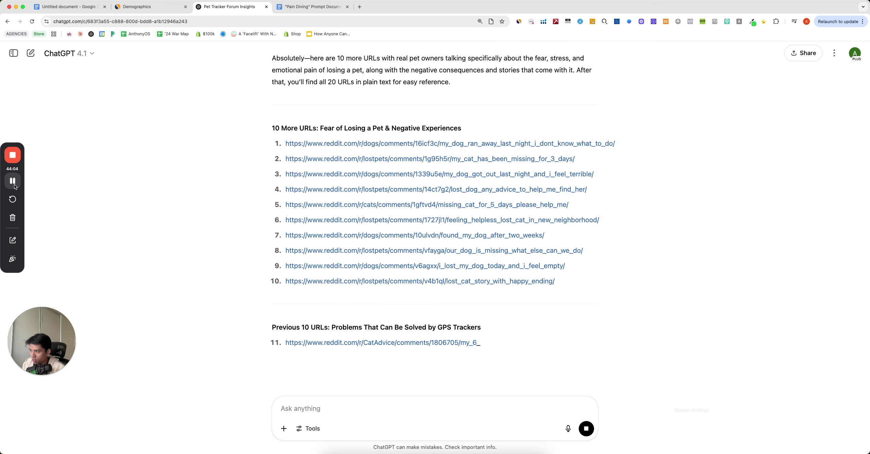
scroll(291, 187, "down", 4)
scroll(290, 187, "up", 3)
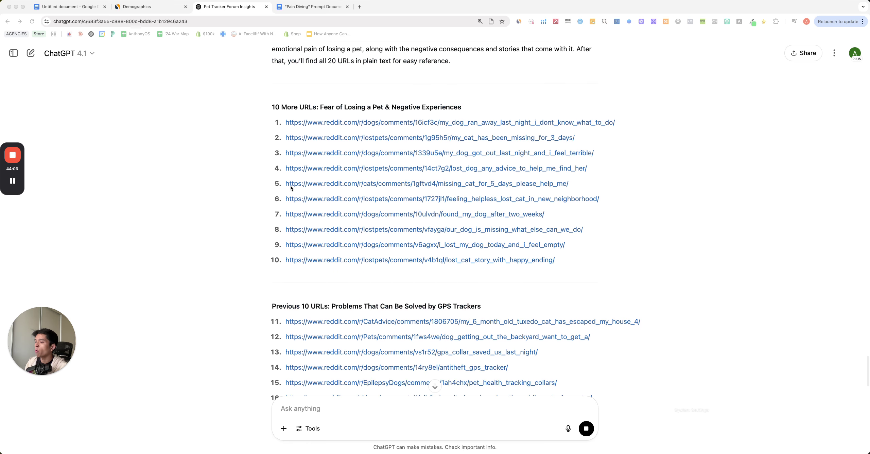
scroll(291, 187, "up", 1)
left_click(459, 108)
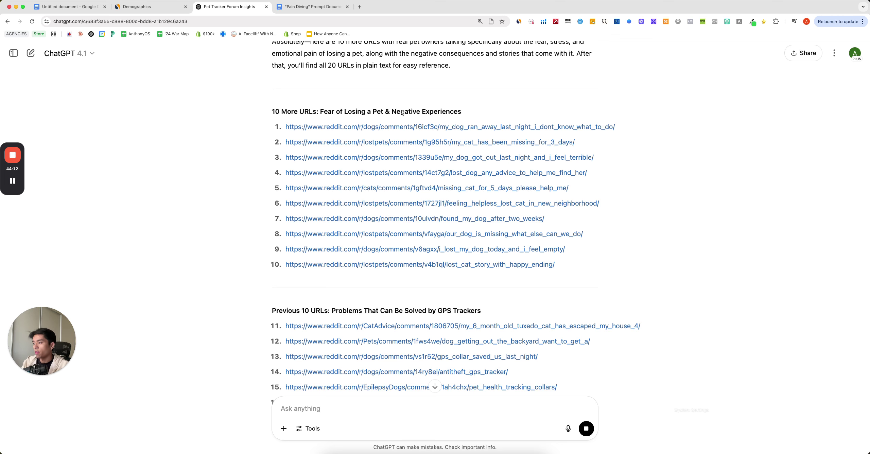
scroll(403, 113, "down", 4)
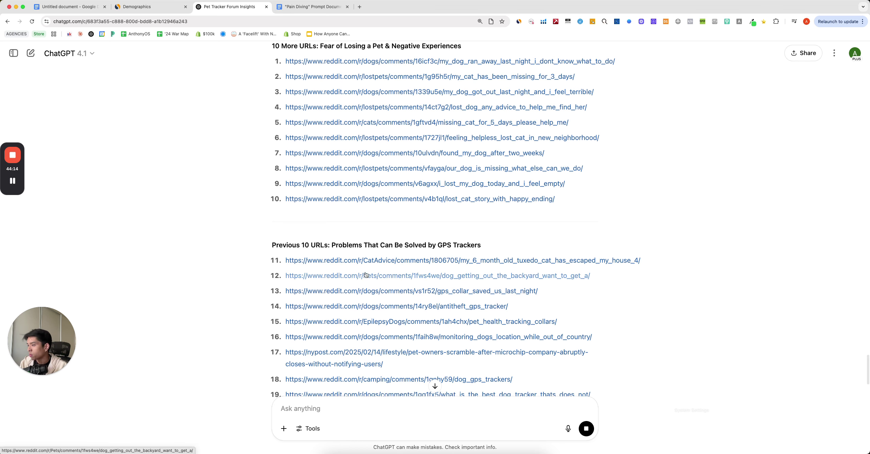
scroll(497, 281, "down", 2)
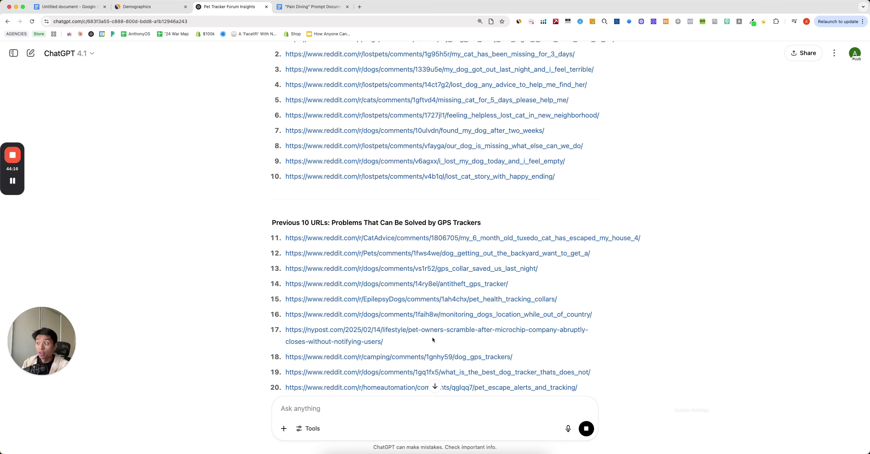
- Copy the New York Post link about the microchip company's closure and look through the plain-text list of all 20 URLs
left_click_drag(428, 339, 286, 330)
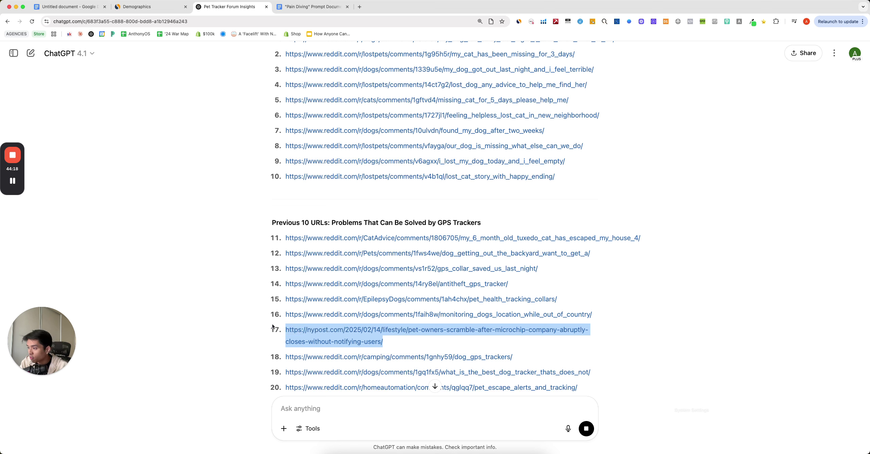
left_click(194, 321)
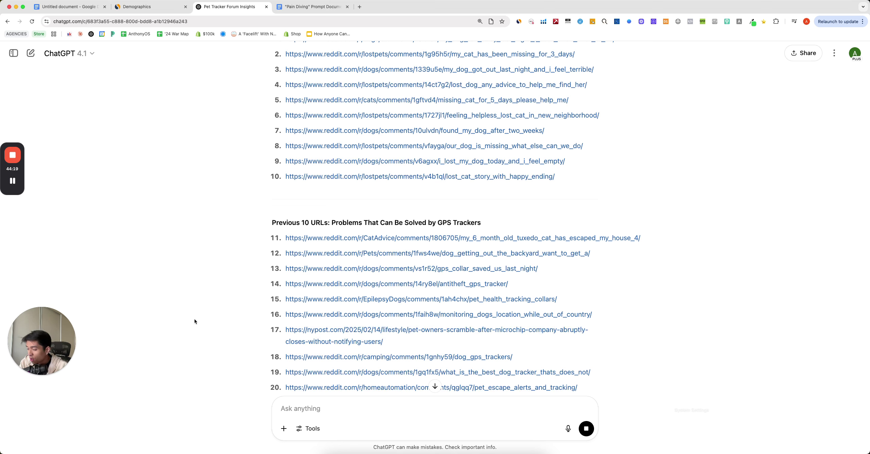
left_click(443, 330)
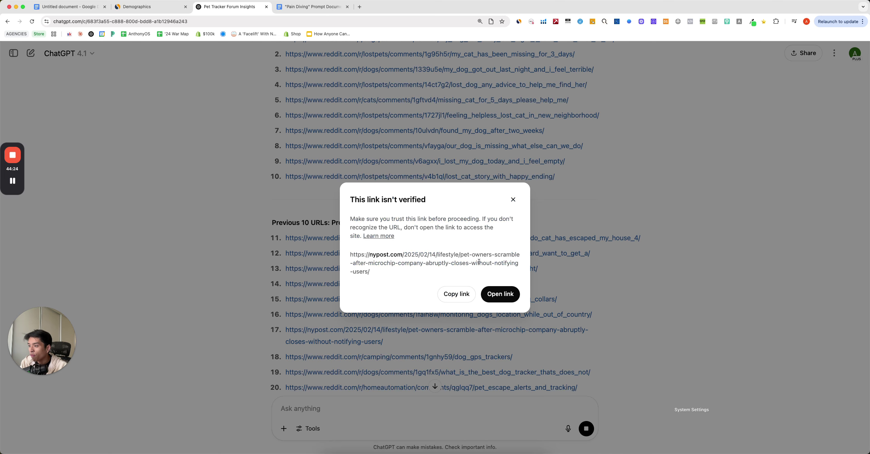
left_click(462, 300)
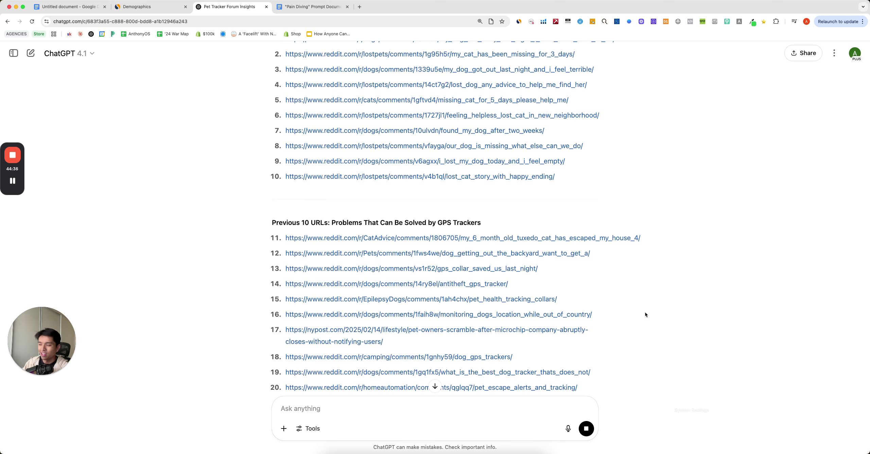
scroll(645, 315, "down", 10)
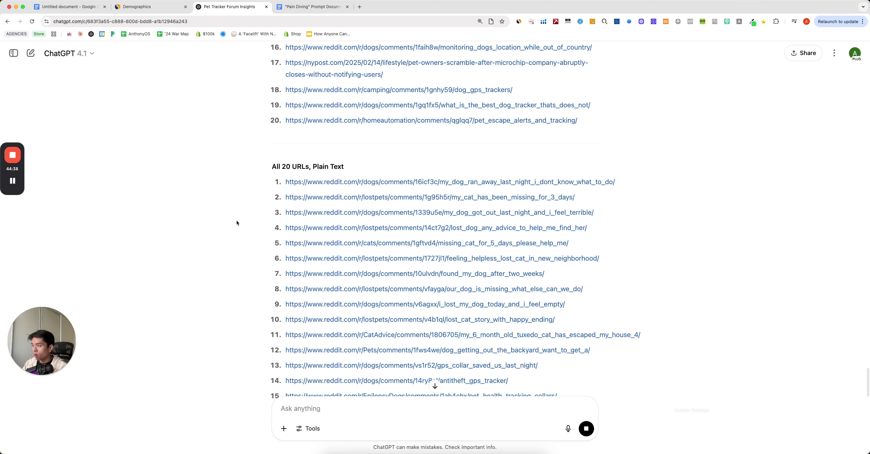
scroll(237, 222, "down", 3)
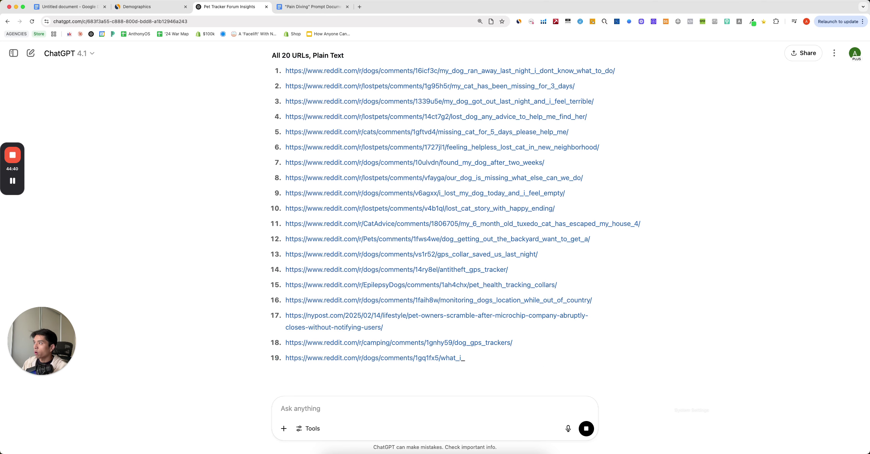
- Open Claude in a new browser tab and dismiss the feature announcement about integrations and research
left_click(359, 7)
type("claude")
key("Return")
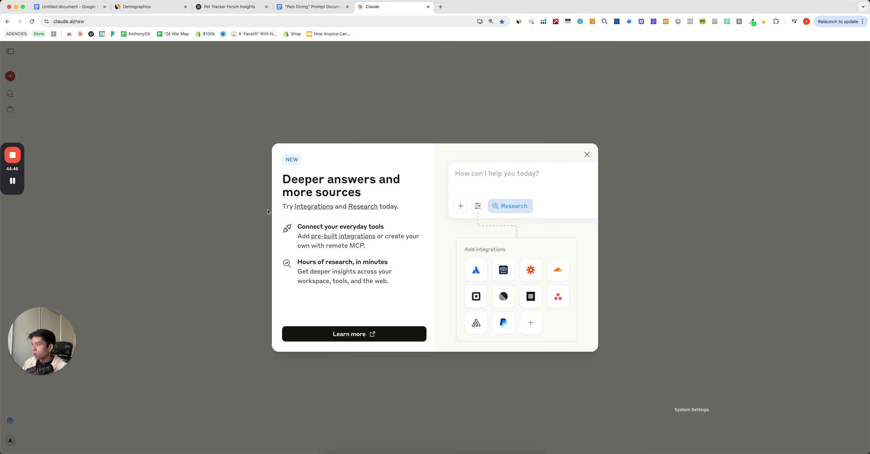
left_click(586, 154)
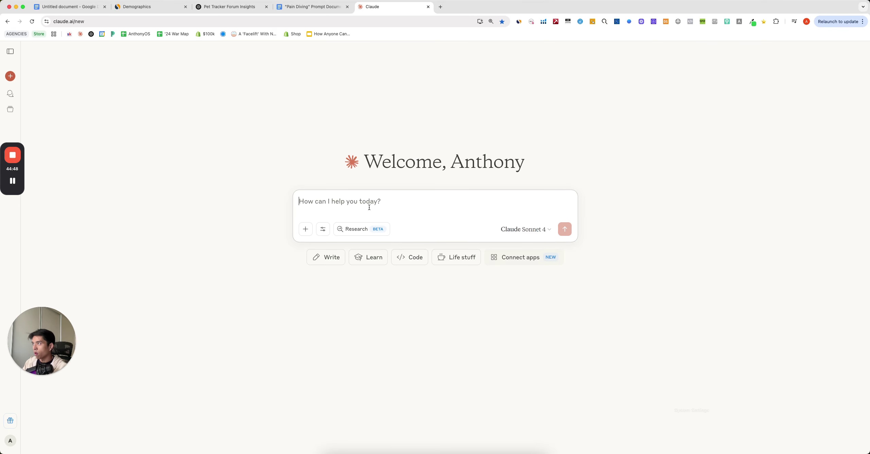
type("I'm doing research on a brand")
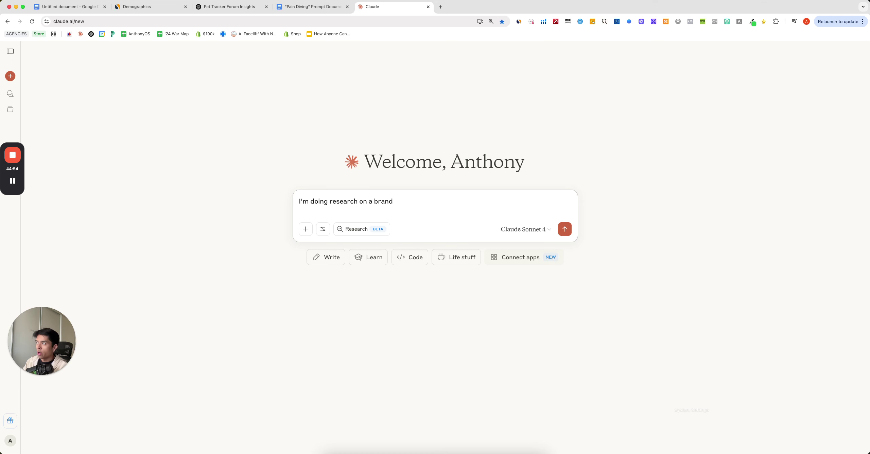
key("super+a")
key("BackSpace")
- Copy the text from "the goal is to understand" to the end of Prompt #1 in the Pain Diving document into Claude's message
left_click(306, 10)
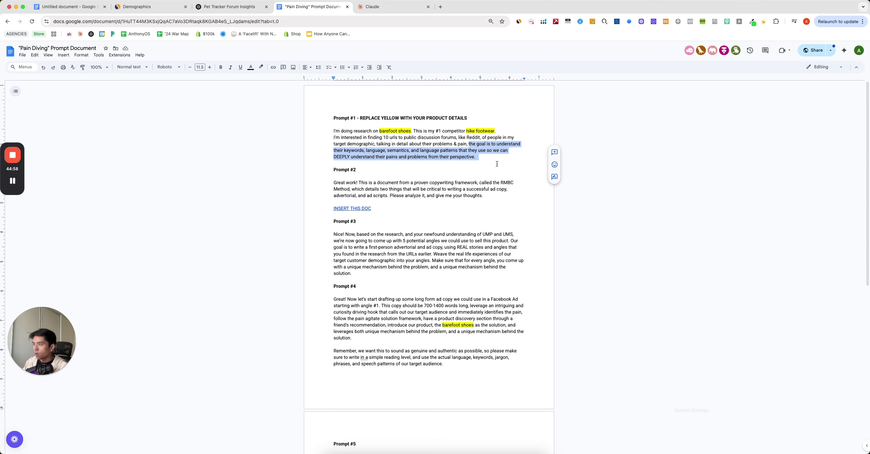
left_click(488, 158)
left_click_drag(488, 158, 468, 144)
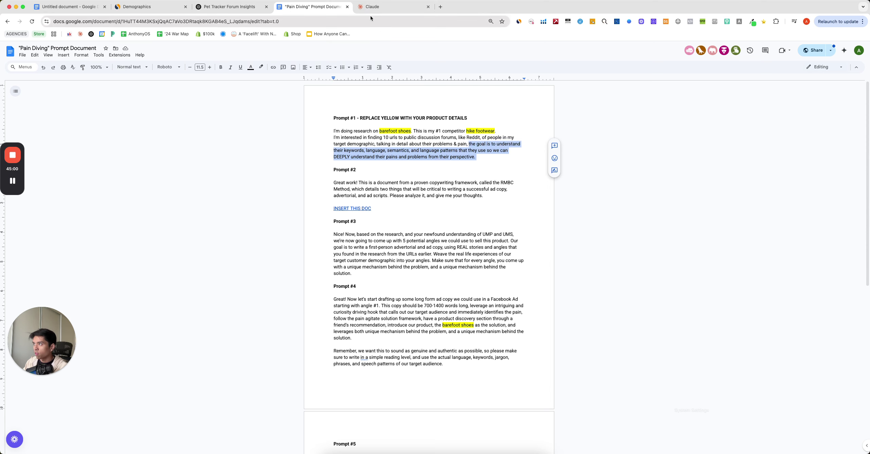
left_click(377, 7)
key("super+v")
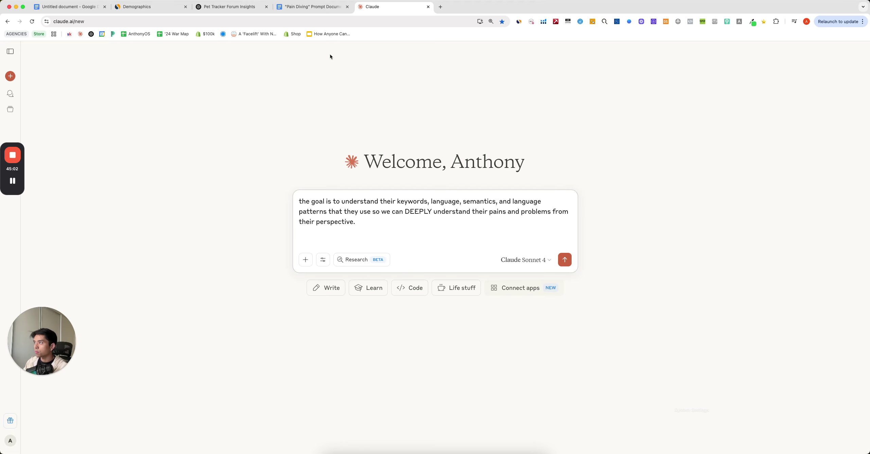
- Replace Claude's draft with the full opening prompt on dog/cat tracking collars copied from the ChatGPT conversation
key("super+z")
left_click(230, 7)
scroll(416, 179, "up", 20)
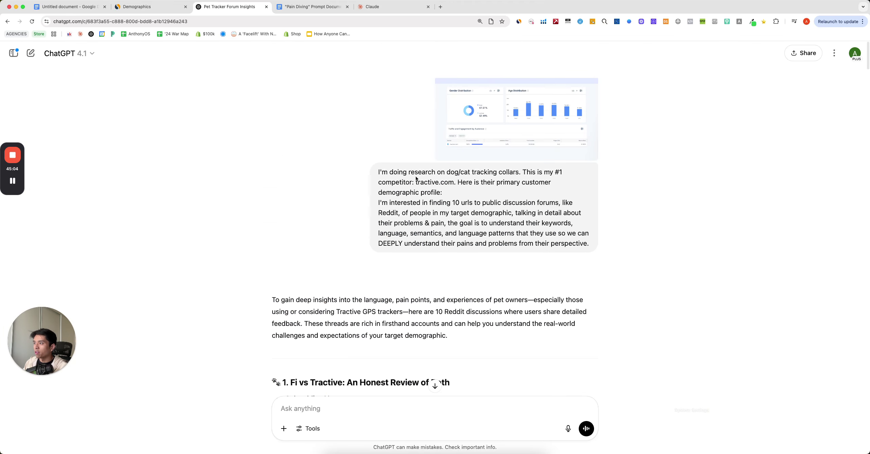
scroll(592, 236, "down", 3)
scroll(592, 236, "up", 2)
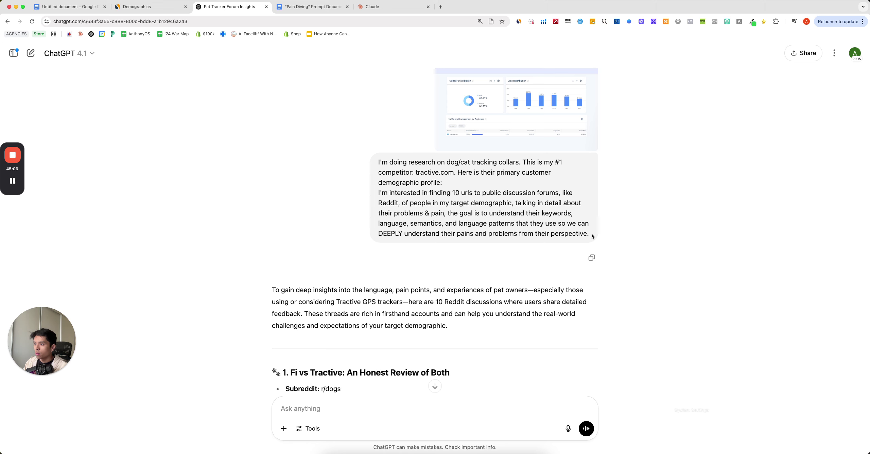
left_click_drag(592, 236, 373, 166)
left_click(372, 7)
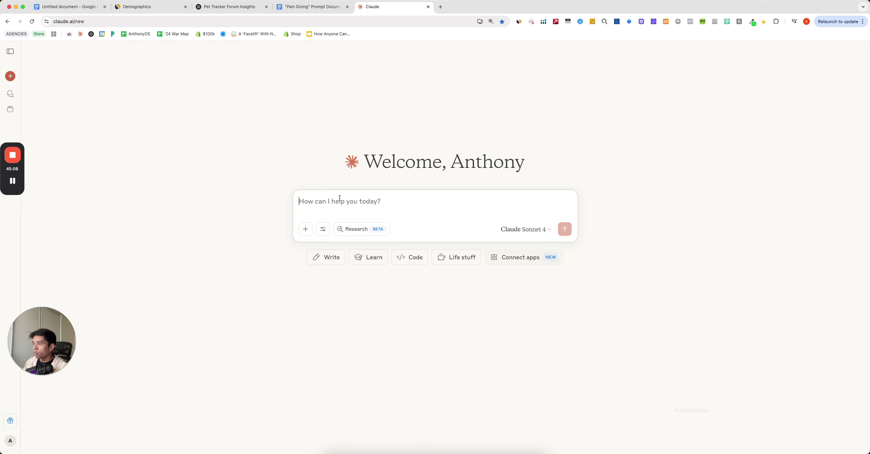
key("super+v")
- Add a separate paragraph to the prompt: "Here are the 20 URLs I found, simply analyze them and give me your thoughts."
key("shift+Return")
key("shift+Return")
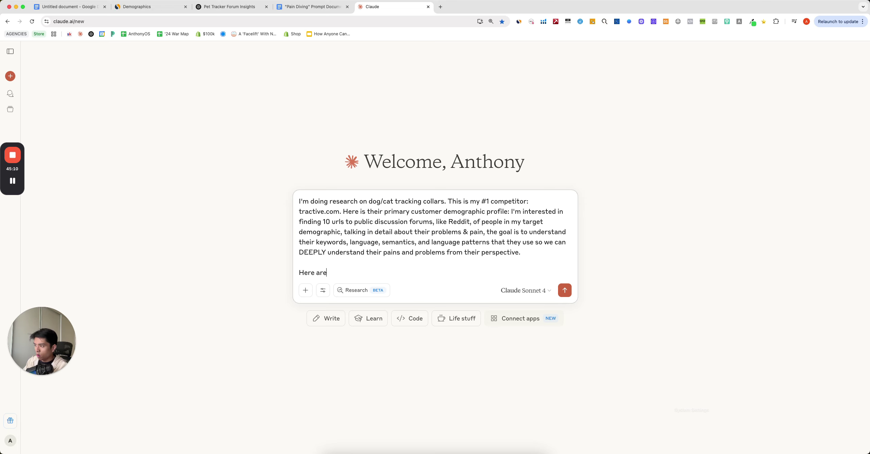
type("Here are the 20 URLs I found, simply analyze th")
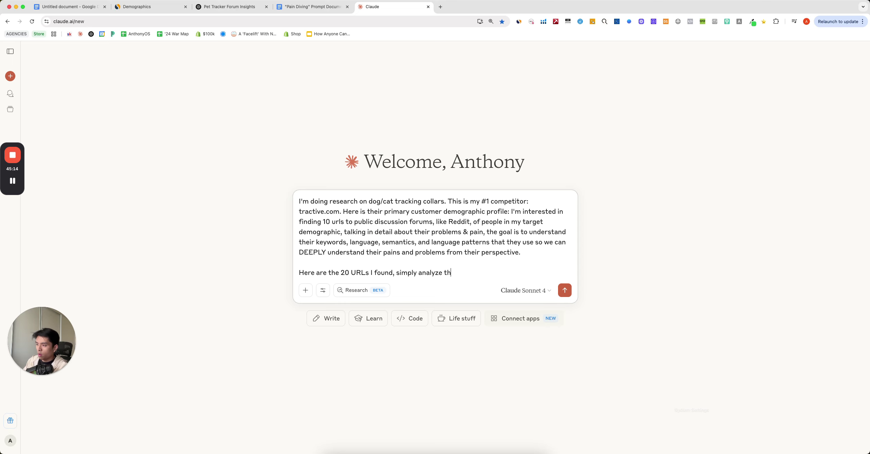
type("em and give me your th")
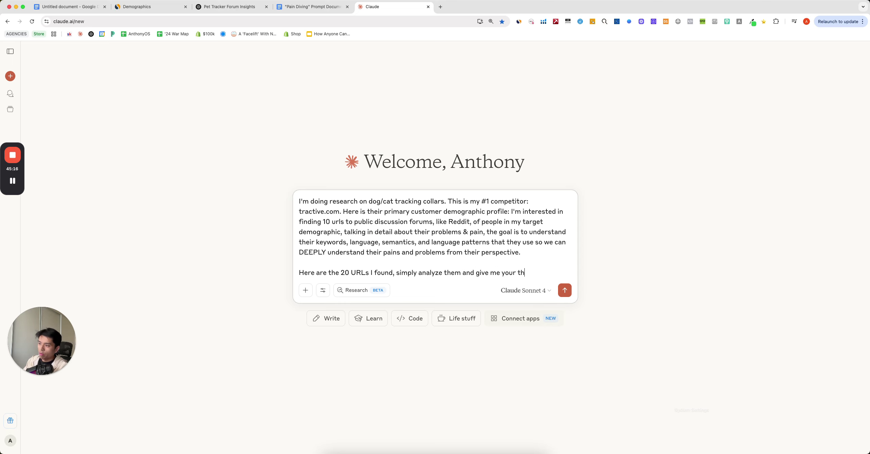
type("oughts.")
key("shift+Return")
key("shift+Return")
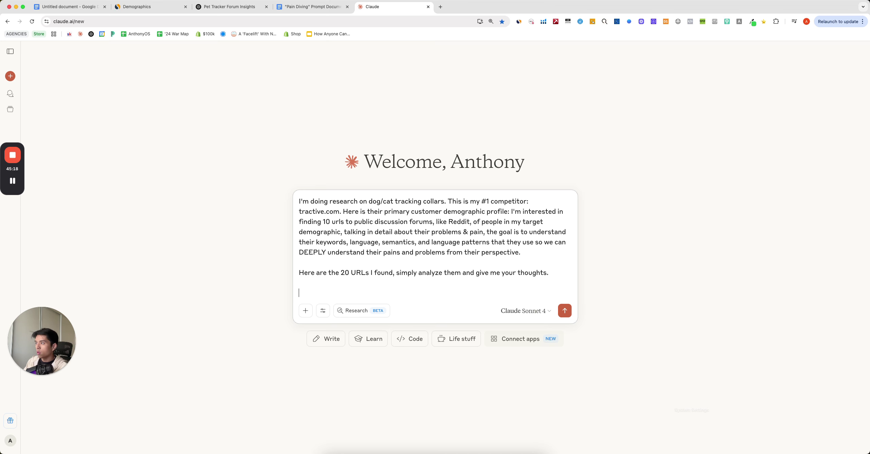
- Copy the "All 20 URLs, Plain Text" list from ChatGPT into the Claude prompt and send it
left_click(317, 8)
left_click(230, 7)
scroll(348, 244, "down", 15)
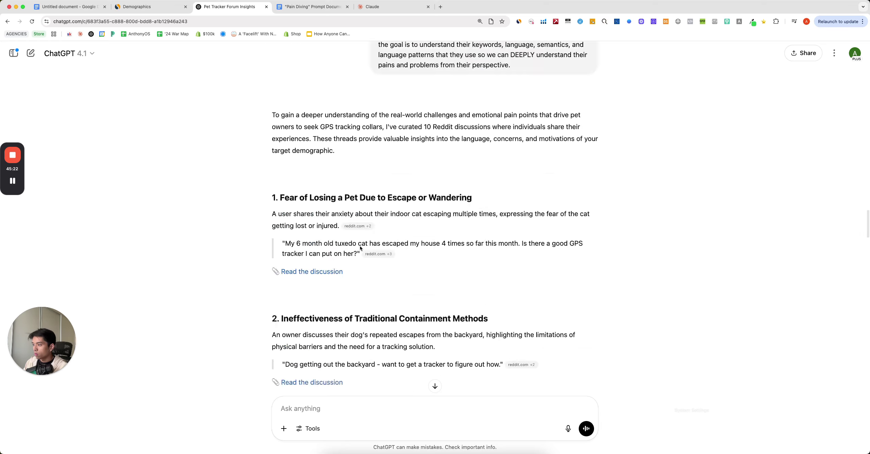
scroll(361, 254, "down", 8)
left_click_drag(579, 274, 381, 209)
scroll(441, 251, "up", 12)
scroll(363, 205, "up", 10)
scroll(379, 196, "down", 14)
key("super+c")
key("super+5")
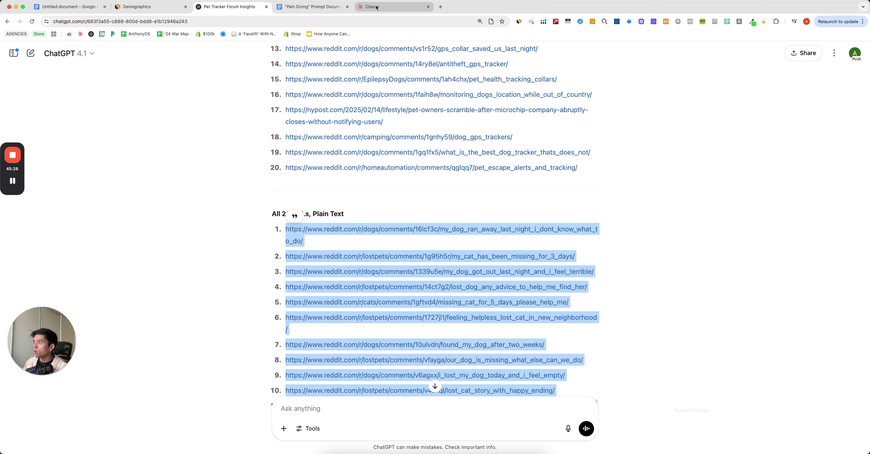
key("super+v")
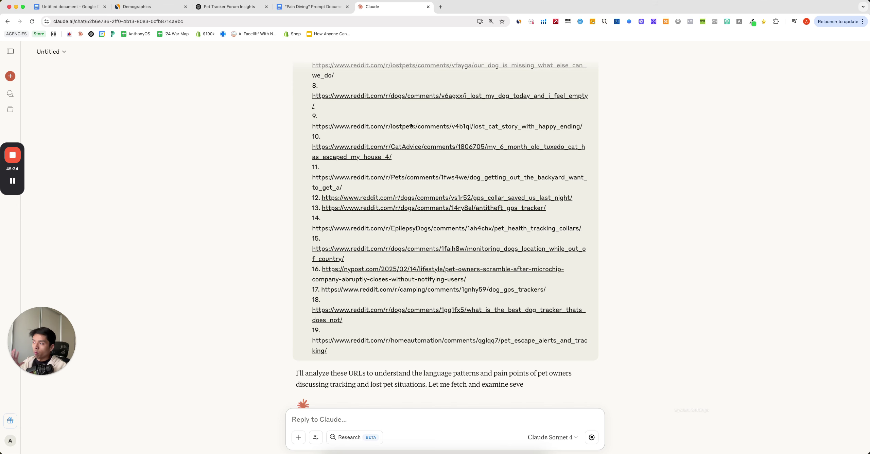
- Pin the ChatGPT conversation's browser tab and return to the Claude chat
left_click(233, 11)
right_click(233, 11)
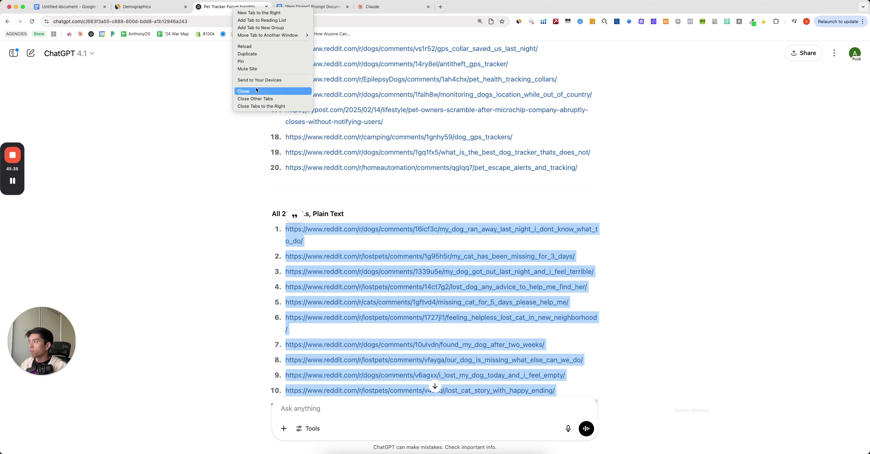
left_click(264, 62)
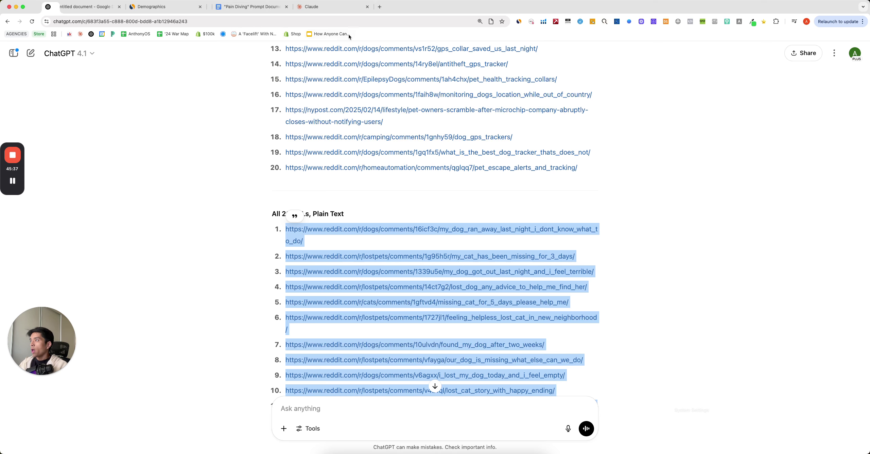
left_click(323, 7)
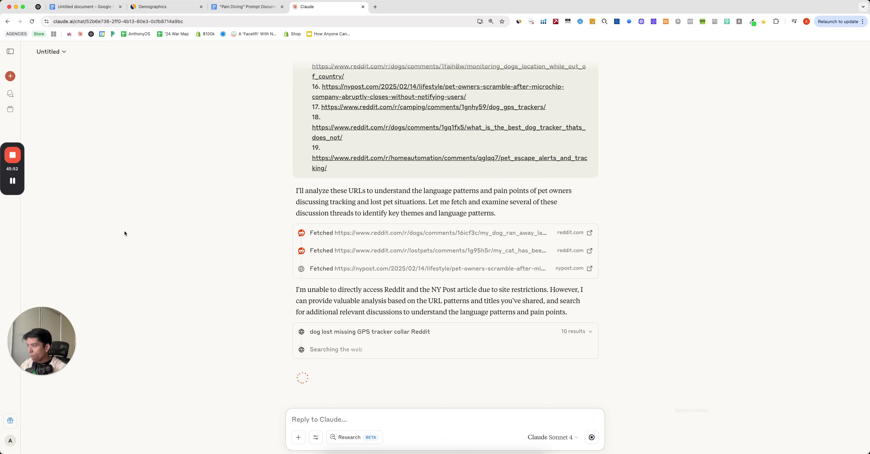
- Read the Emotional Language & Urgency section of Claude's analysis, focusing on the quoted customer phrases
mouse_move(20, 181)
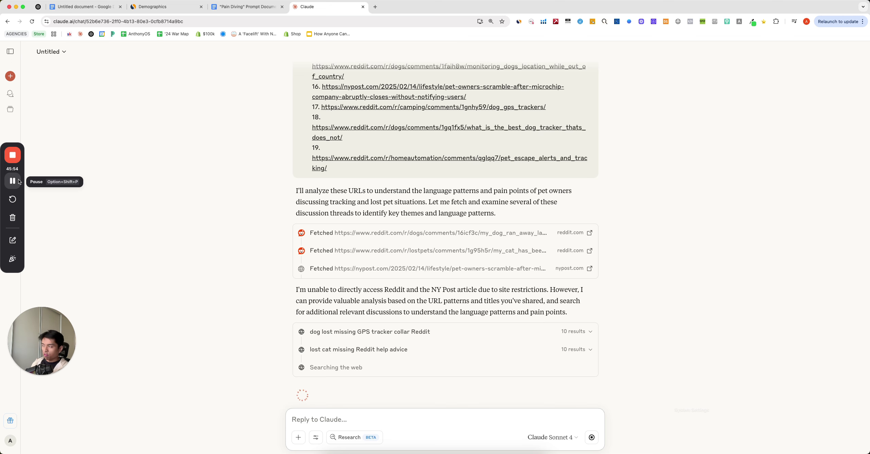
scroll(324, 249, "down", 3)
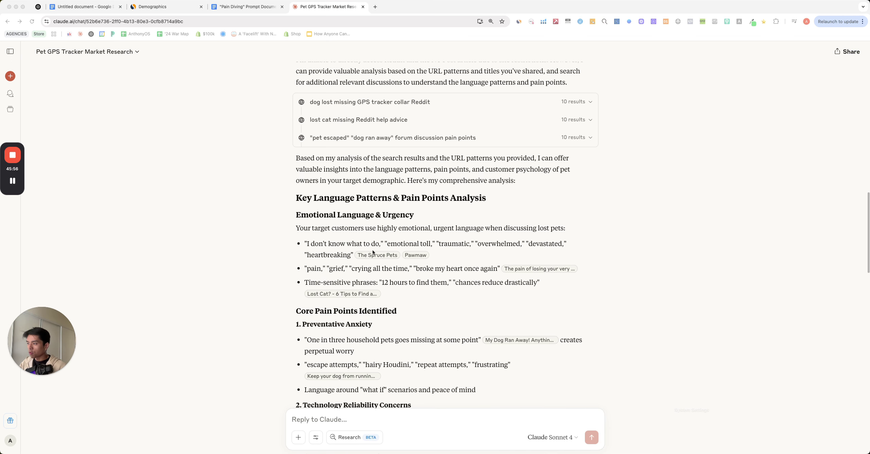
left_click(292, 230)
left_click_drag(227, 240, 470, 269)
left_click(575, 278)
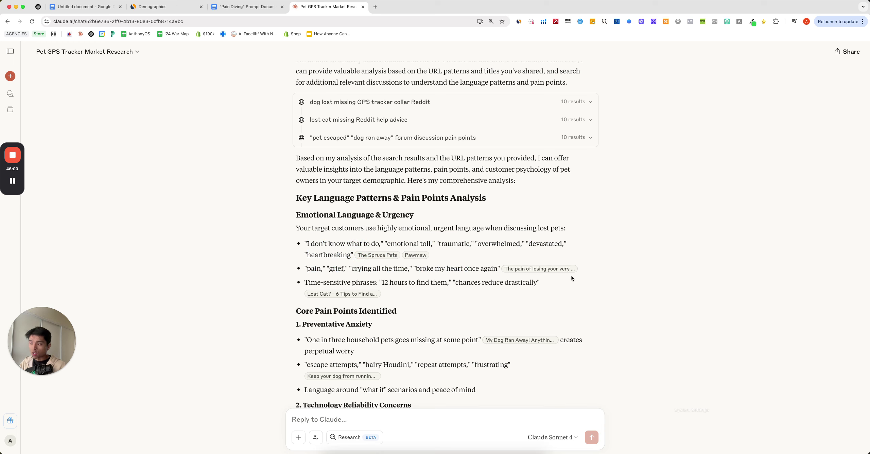
left_click_drag(459, 245, 497, 244)
left_click(467, 245)
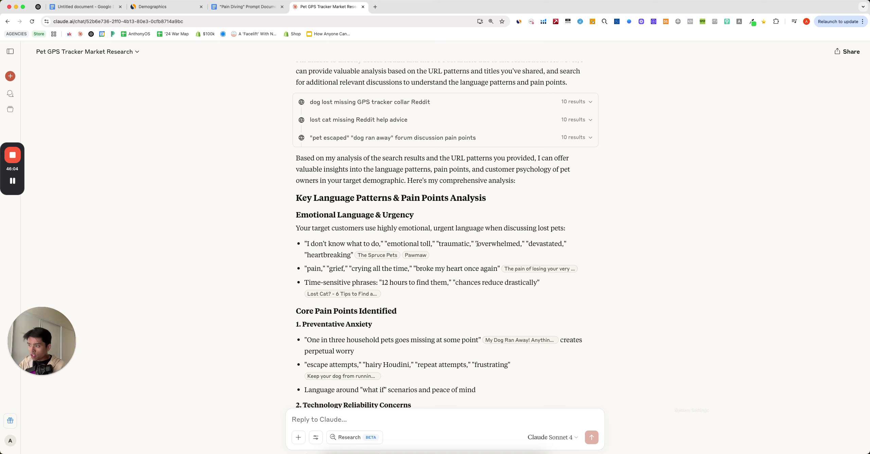
scroll(477, 243, "down", 2)
left_click_drag(425, 277, 272, 218)
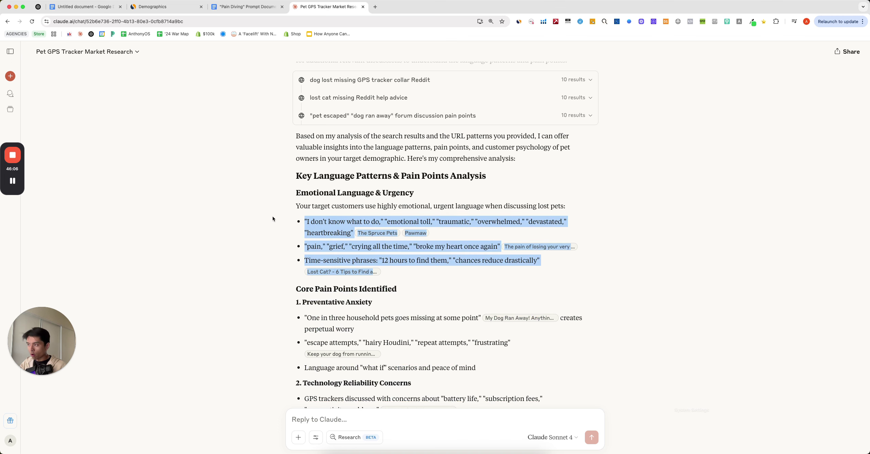
left_click(273, 217)
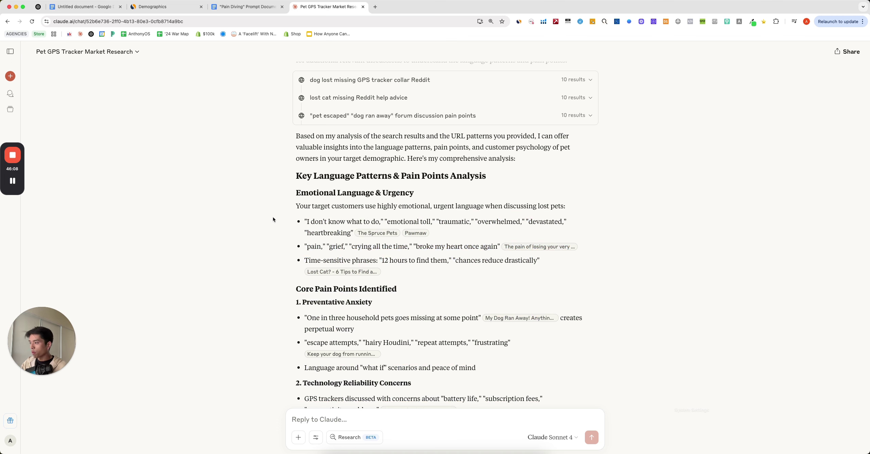
- Examine the Core Pain Points Identified section and look through the rest of Claude's analysis
scroll(373, 326, "down", 3)
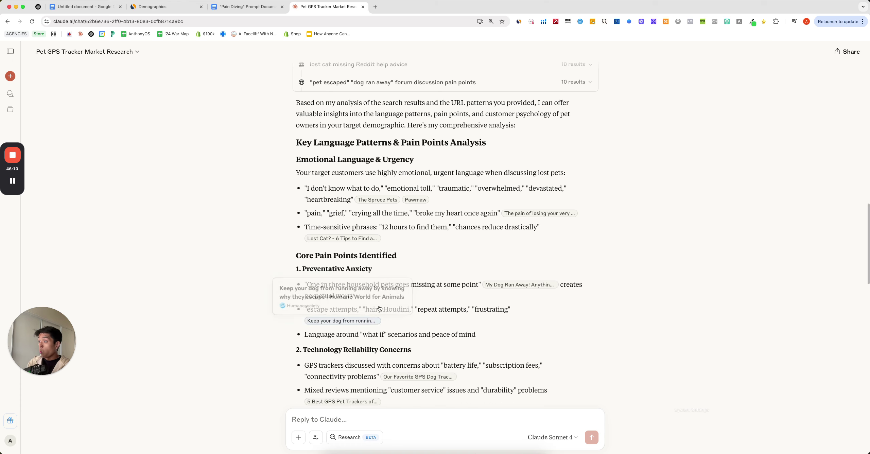
triple_click(408, 289)
left_click(186, 277)
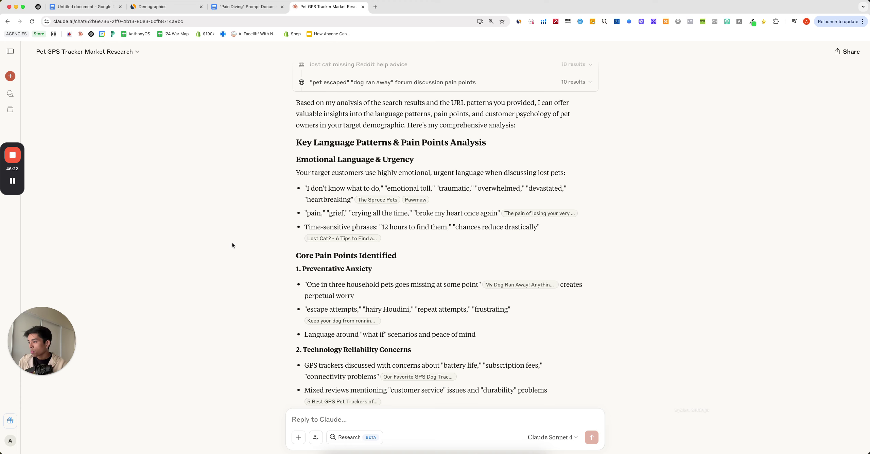
scroll(231, 242, "down", 20)
- Open the UMS & UMP Definition document linked under Prompt #2 in the Pain Diving document and copy its entire text
left_click(246, 6)
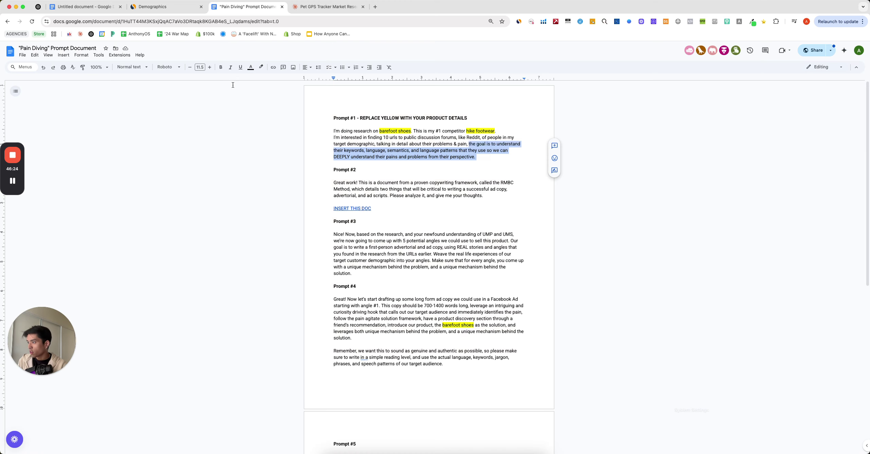
left_click(345, 226)
left_click(352, 208)
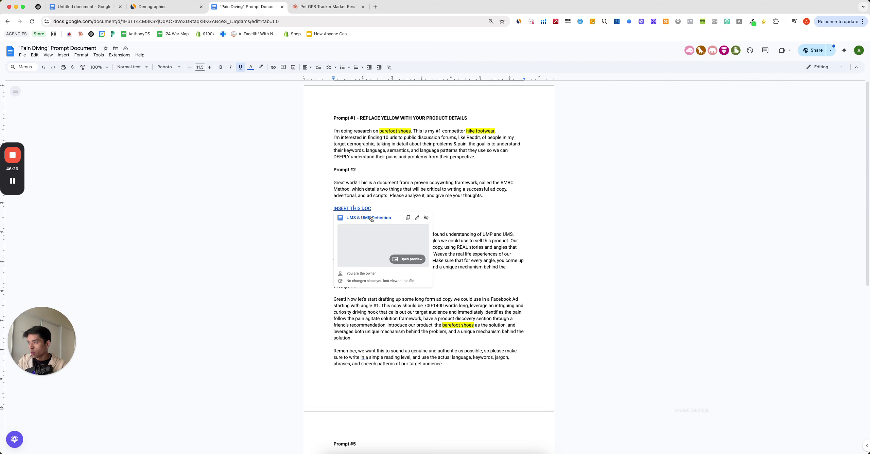
left_click(371, 218)
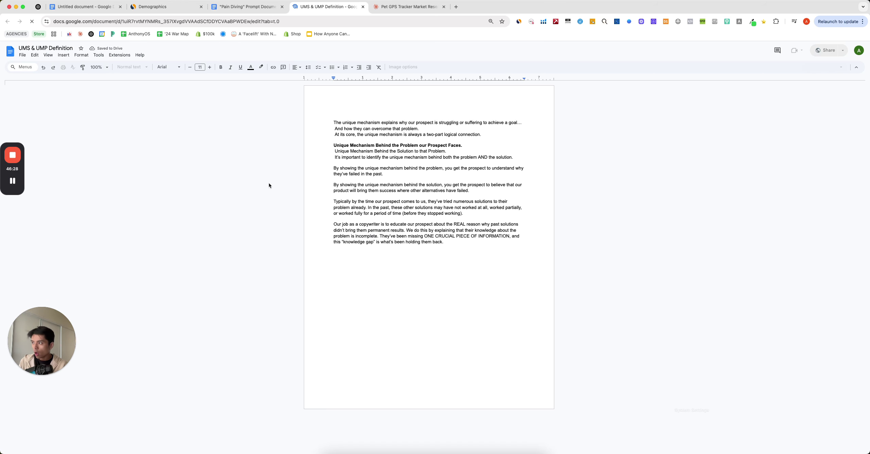
key("super+a")
key("super+c")
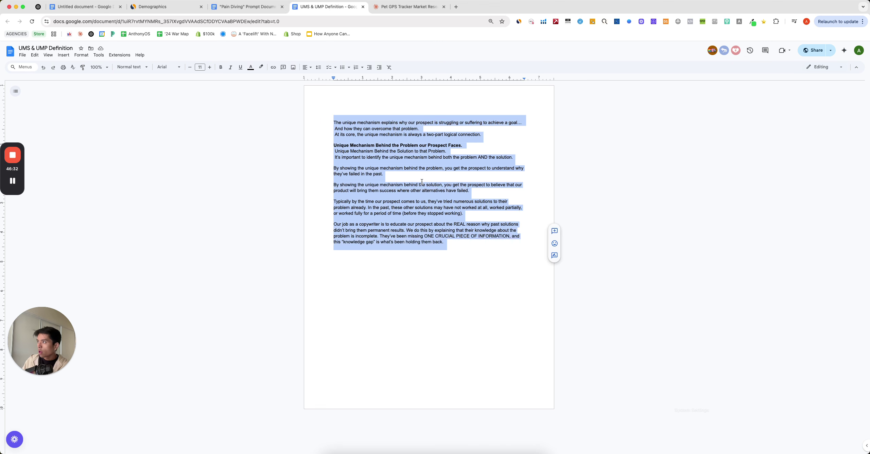
- Paste the copied UMS & UMP definition text into the reply of the Pet GPS Tracker Market Research chat in Claude
left_click(244, 6)
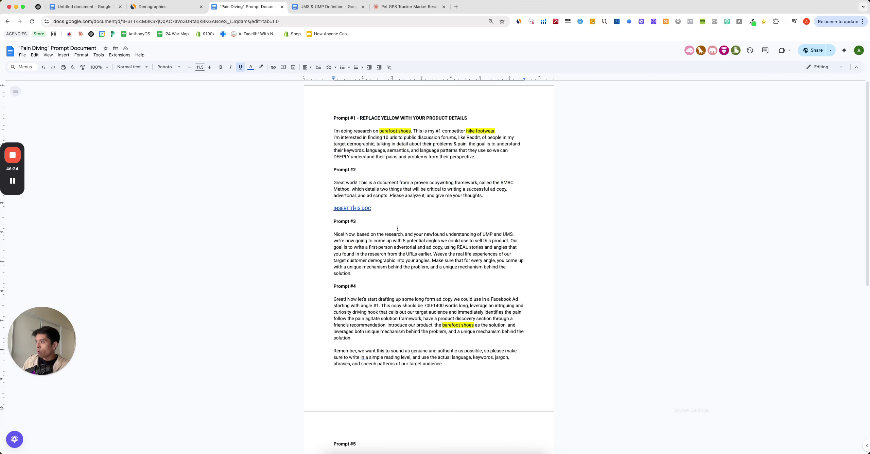
key("super+9")
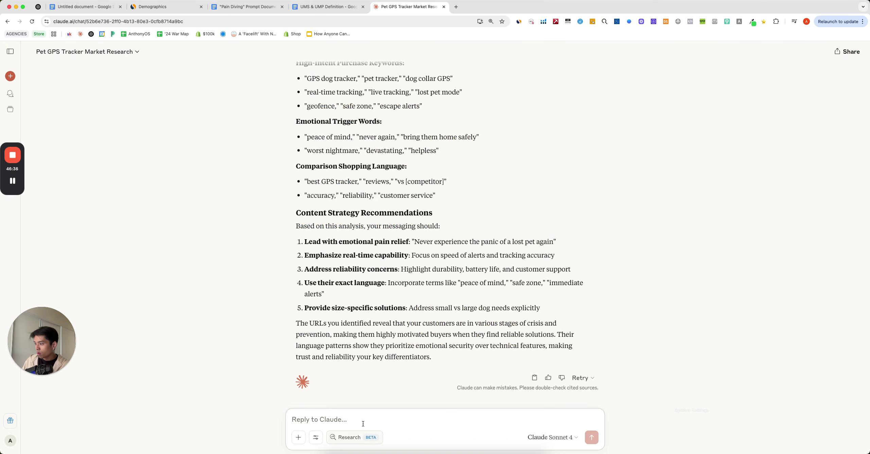
key("super+v")
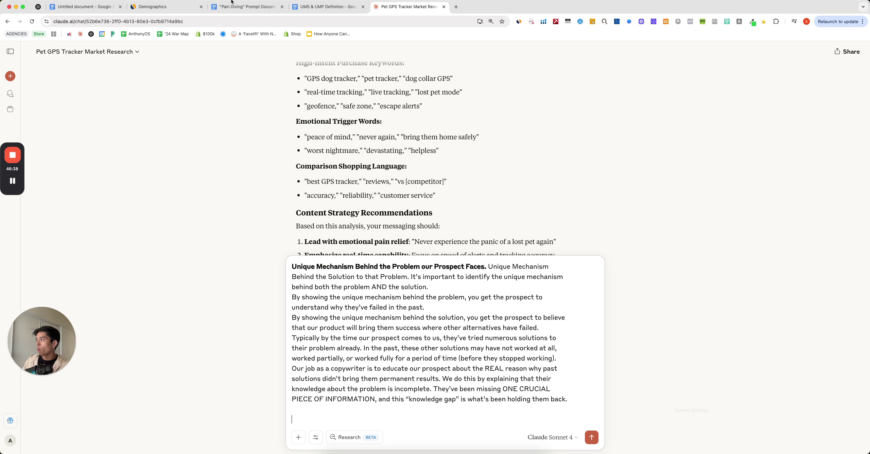
- Copy the Prompt #2 text from the "Pain Diving" Prompt Document, append it below the pasted definition in the Claude reply, and send it
left_click(260, 4)
left_click_drag(486, 195, 334, 182)
key("super+c")
left_click(381, 4)
key("super+v")
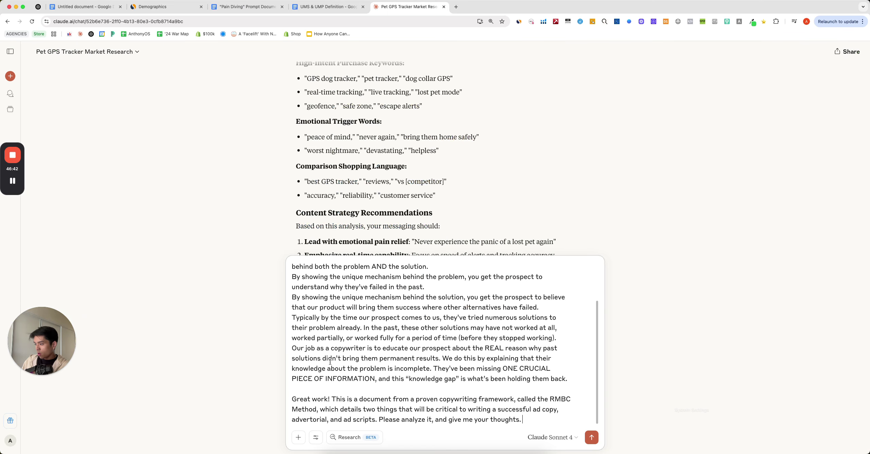
key("Return")
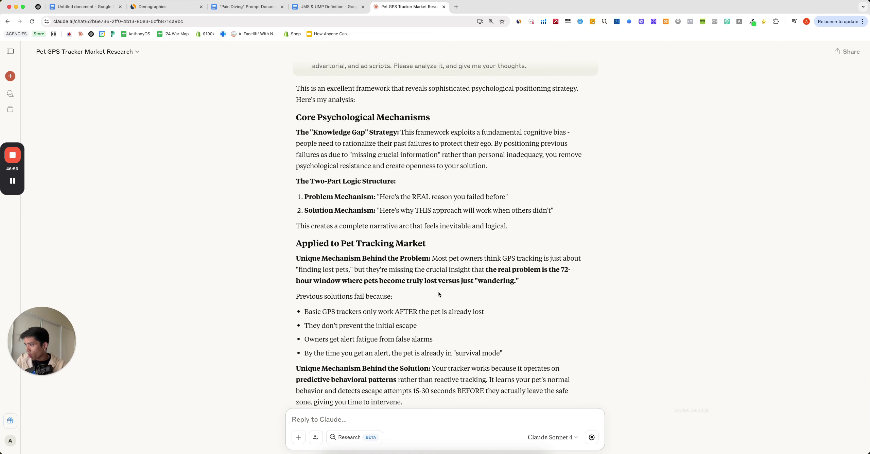
- Read through Claude's framework analysis, examining the problem and solution mechanisms, the campaign implementation hook, the strengths and the potential risks
scroll(311, 181, "up", 2)
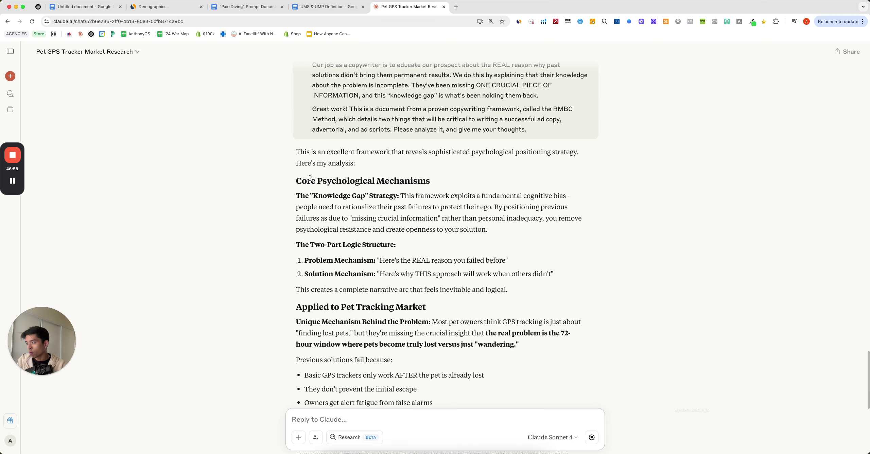
scroll(310, 180, "down", 5)
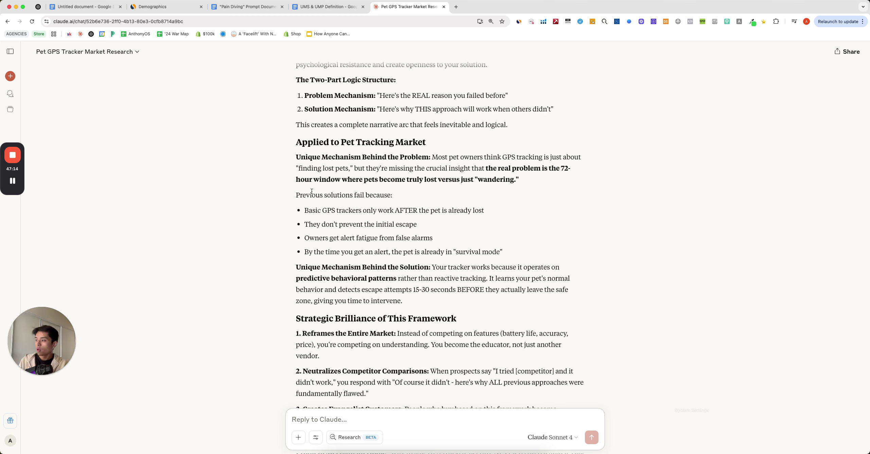
left_click_drag(290, 273, 432, 268)
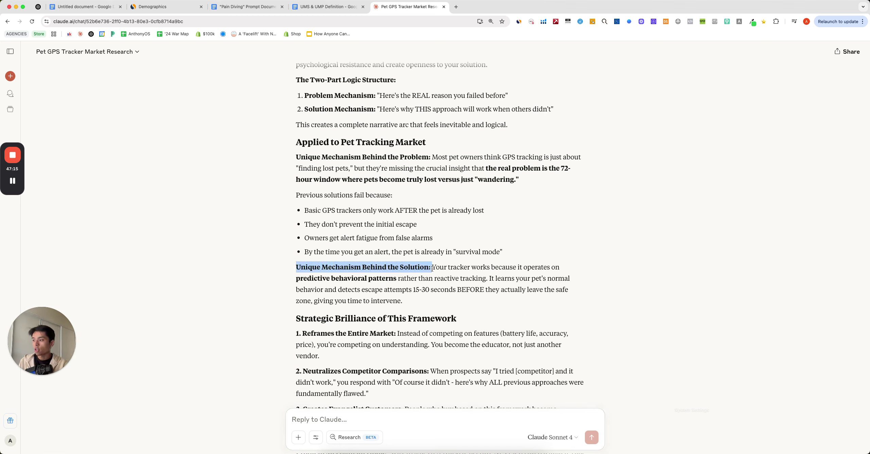
left_click(426, 296)
scroll(434, 292, "down", 3)
scroll(443, 288, "down", 6)
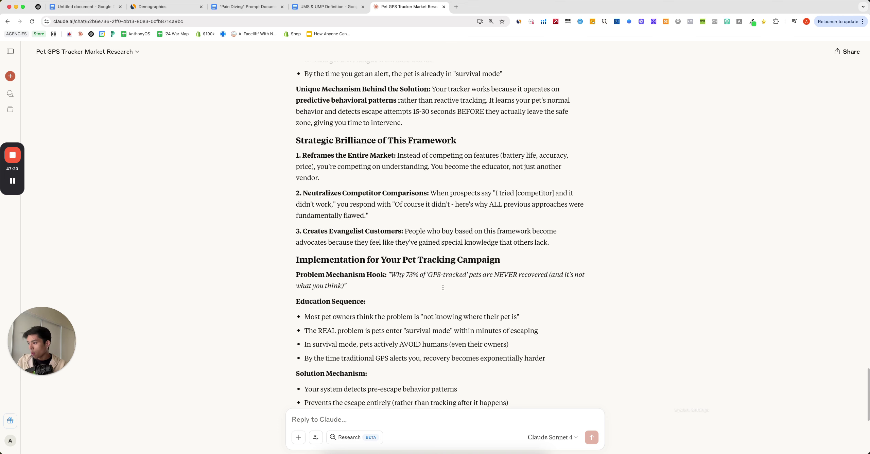
left_click_drag(272, 55, 560, 325)
left_click(365, 214)
left_click_drag(462, 202, 292, 179)
left_click(397, 253)
left_click_drag(388, 178, 589, 181)
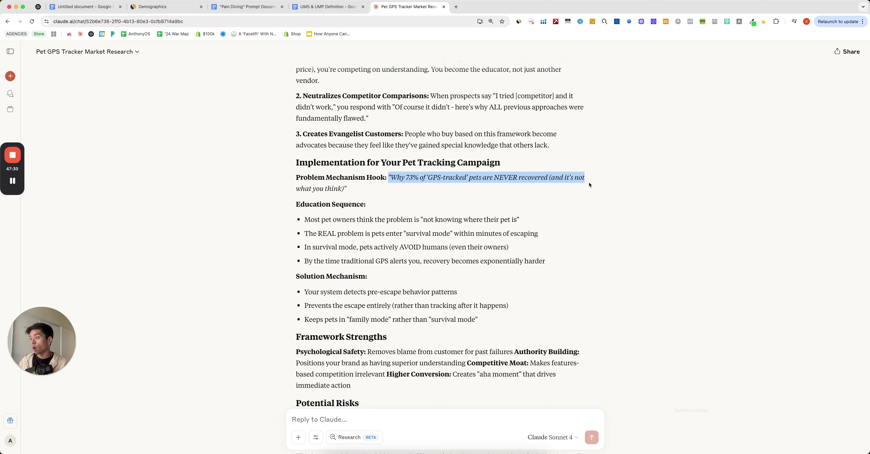
left_click(583, 189)
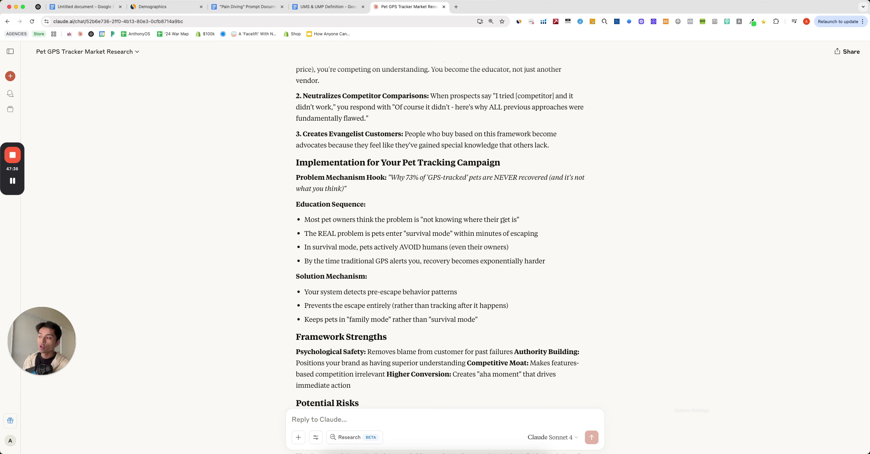
scroll(424, 317, "down", 5)
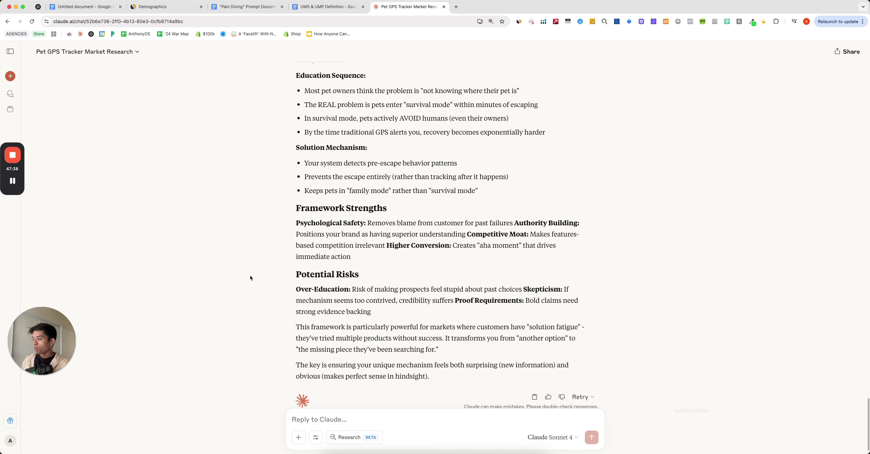
scroll(489, 160, "up", 20)
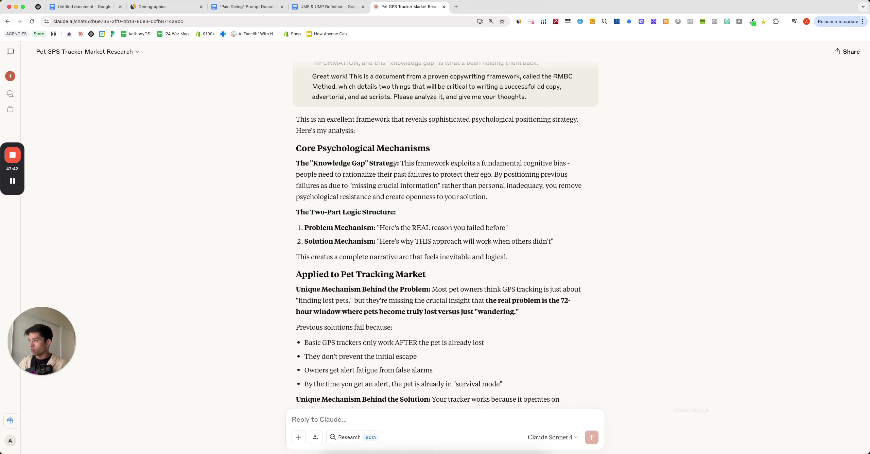
triple_click(305, 143)
scroll(287, 173, "down", 20)
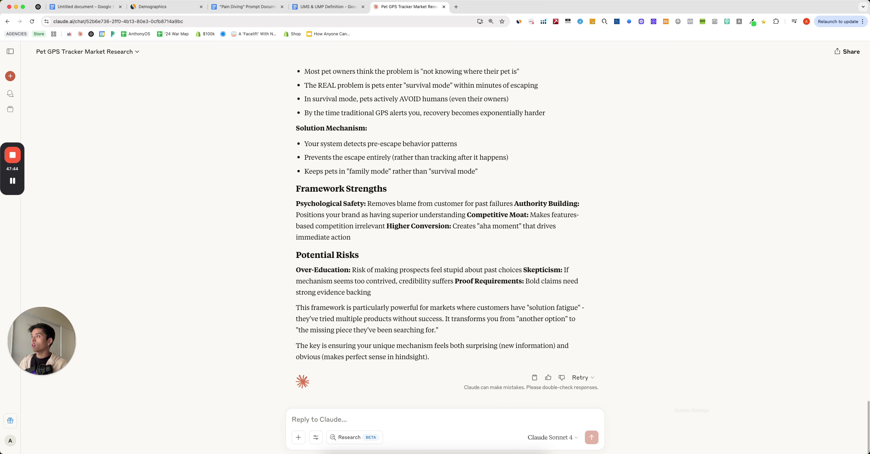
- Copy the Prompt #3 text from the "Pain Diving" Prompt Document and send it in the Pet GPS Tracker Market Research chat in Claude
left_click(247, 7)
left_click_drag(397, 276, 320, 231)
key("super+c")
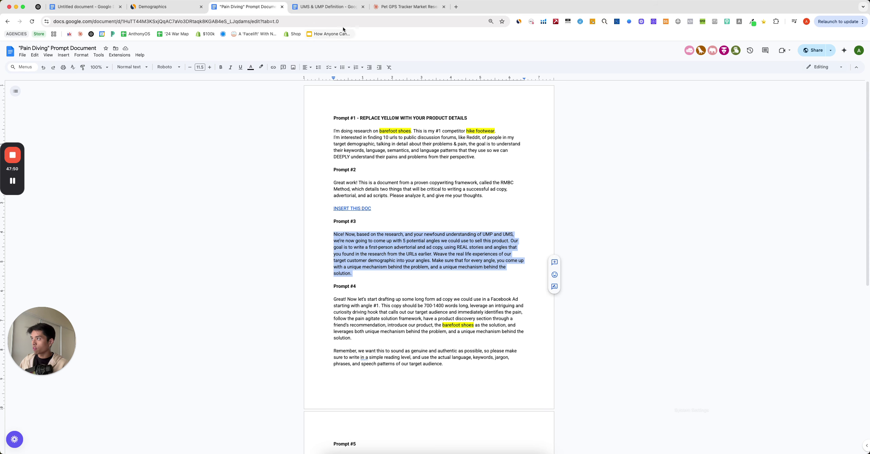
left_click(396, 10)
left_click(365, 413)
key("super+v")
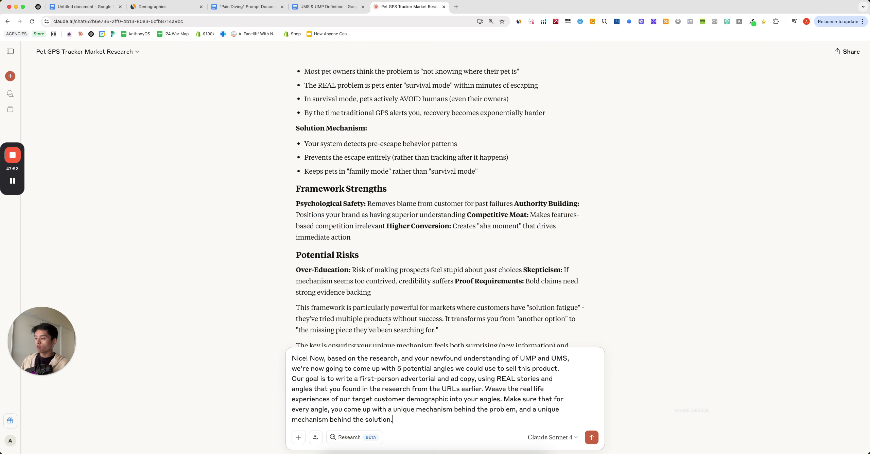
key("Return")
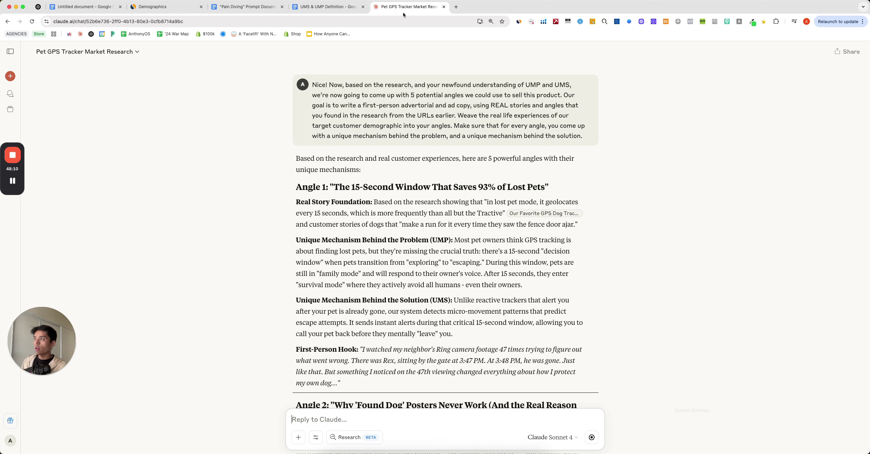
- Open GetHookd's Explore page in a new browser tab and search its ads for "tractive"
left_click(456, 7)
type("getho")
key("Return")
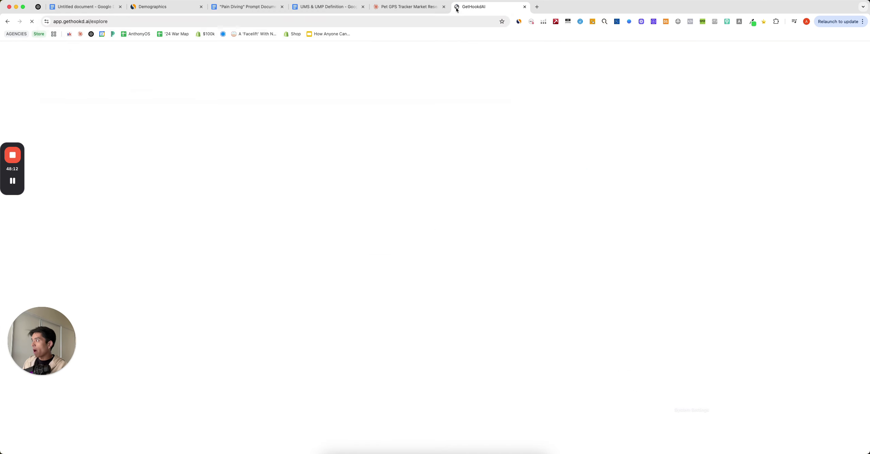
left_click(269, 91)
type("tractive")
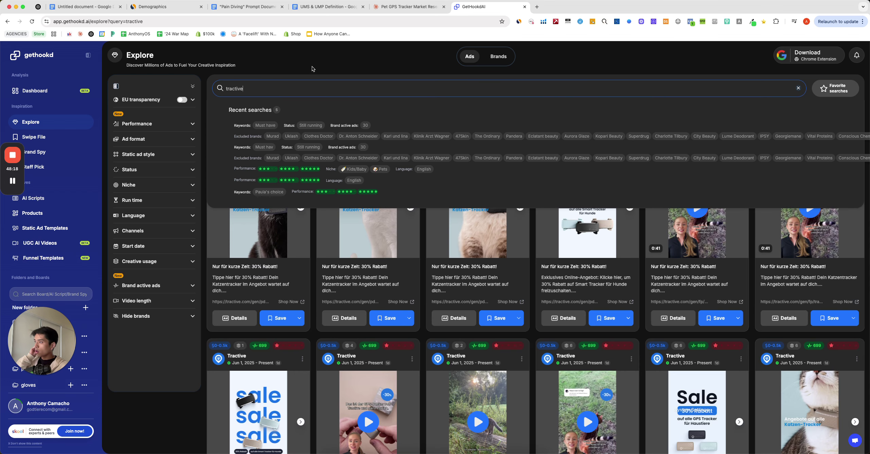
left_click(337, 73)
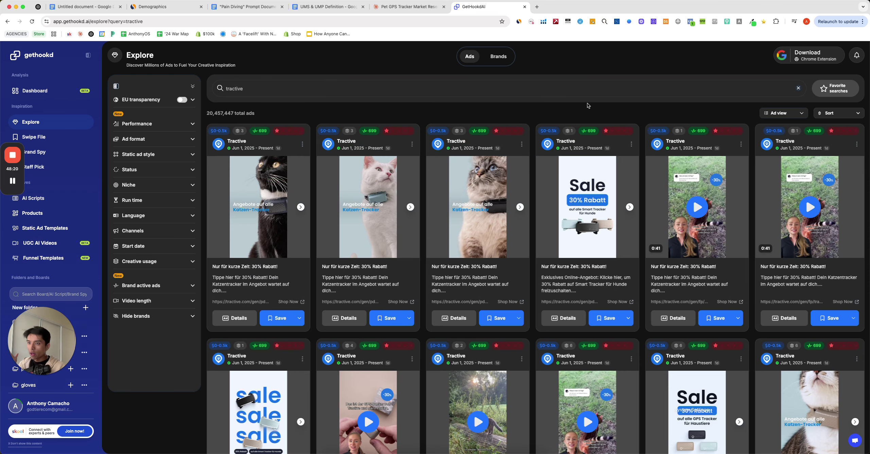
- Filter the Tractive ads to the English language and skim the results
left_click(162, 218)
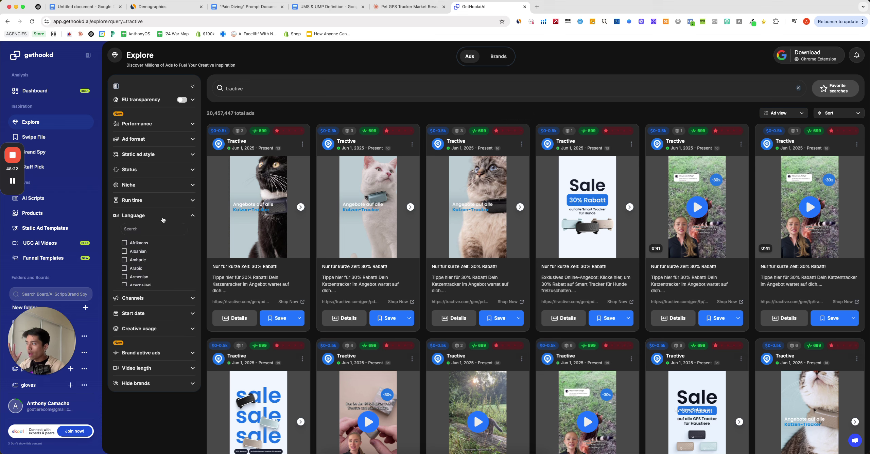
type("english")
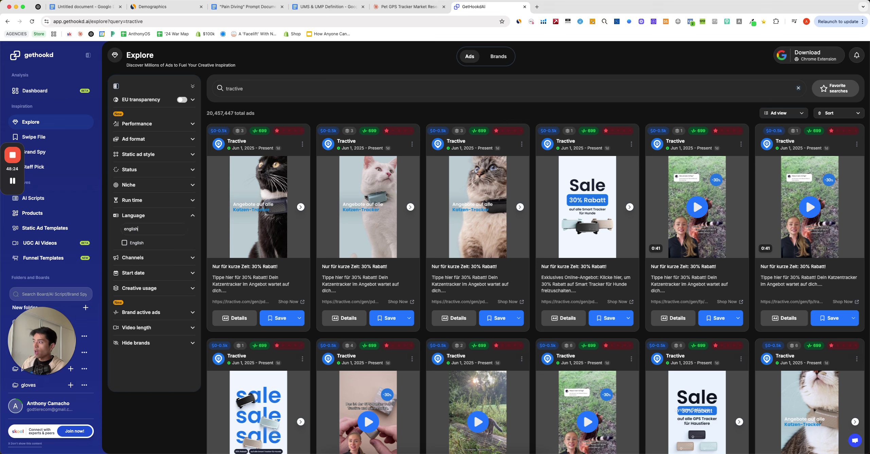
left_click(142, 242)
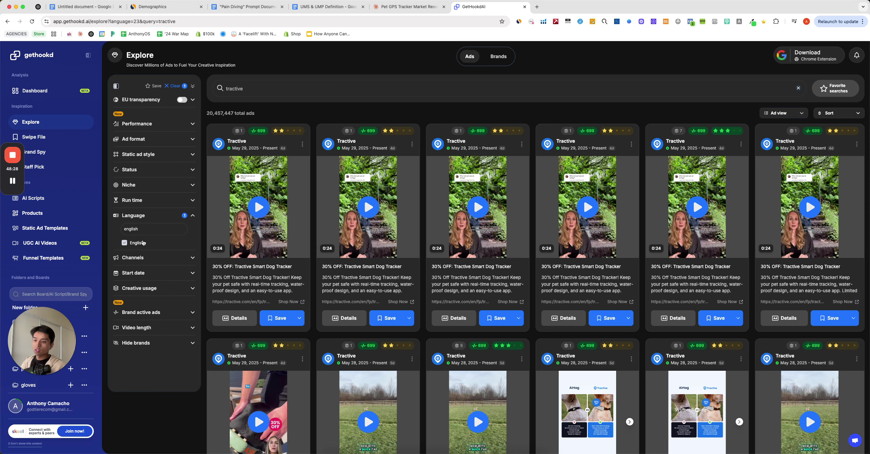
scroll(597, 278, "down", 10)
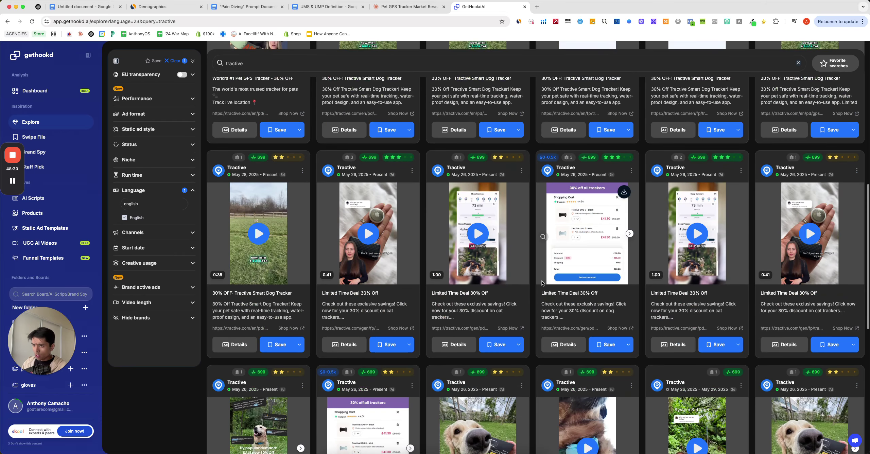
scroll(605, 247, "down", 3)
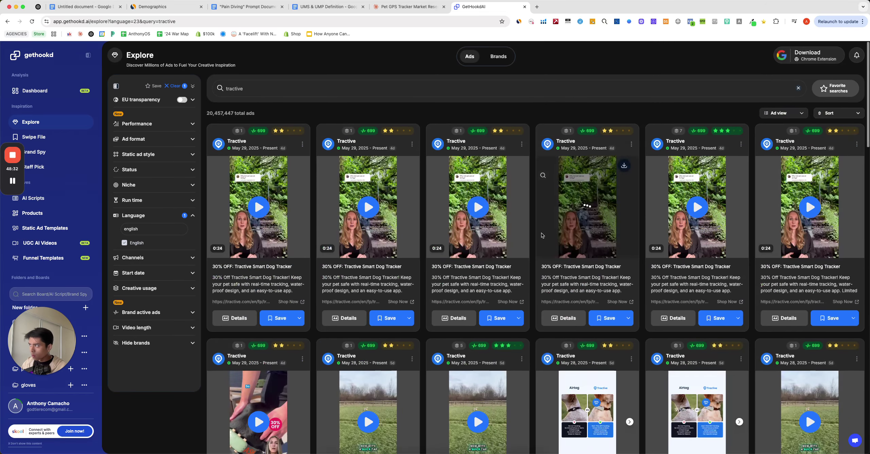
- Restrict the Tractive results to the Image ad format
left_click(161, 158)
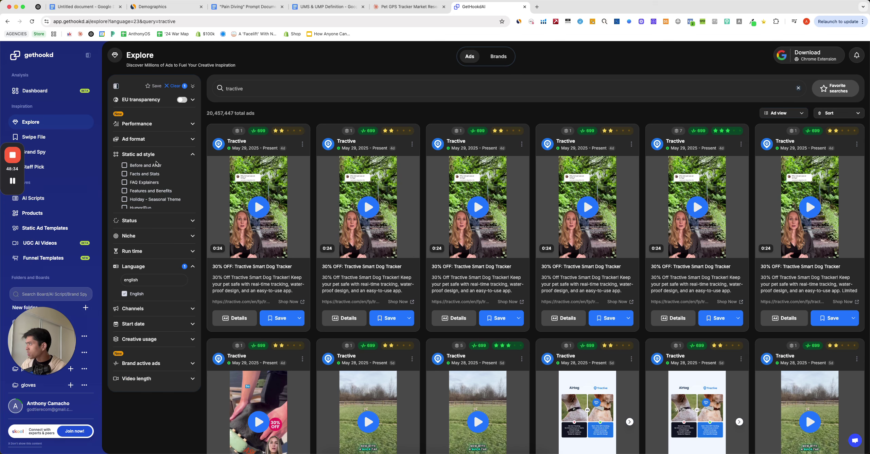
left_click(157, 143)
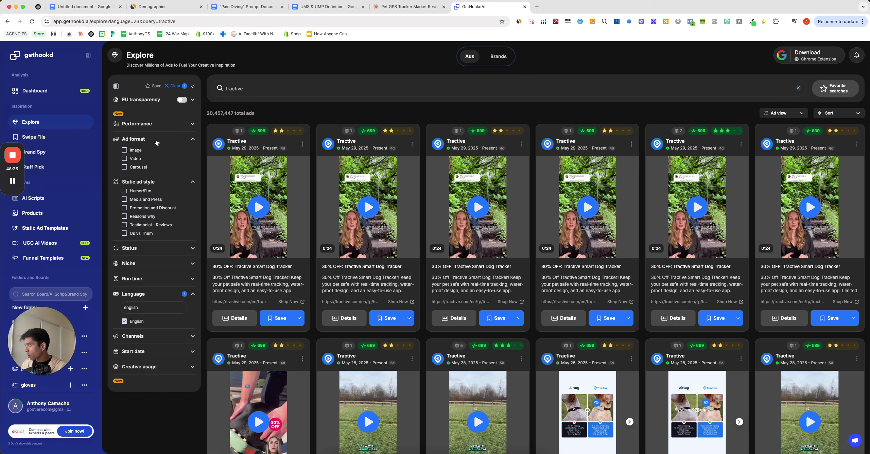
left_click(134, 150)
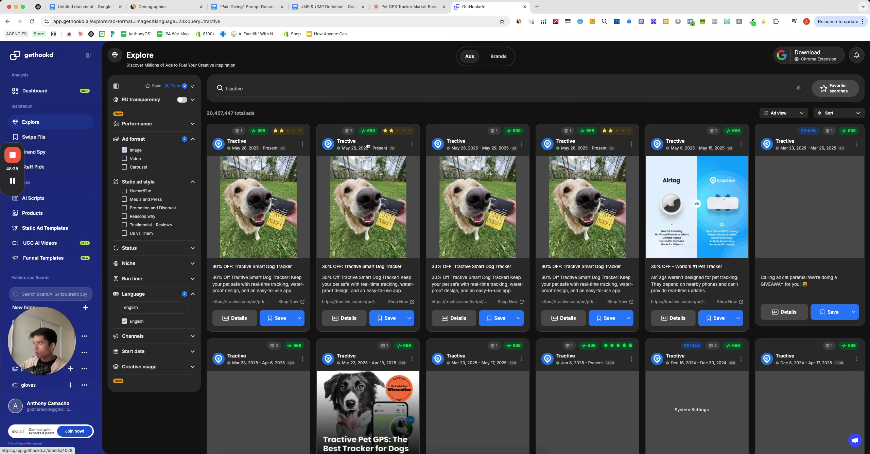
- Browse the English image ads from Tractive, examining their creatives, headlines, offers and run dates
scroll(477, 166, "down", 5)
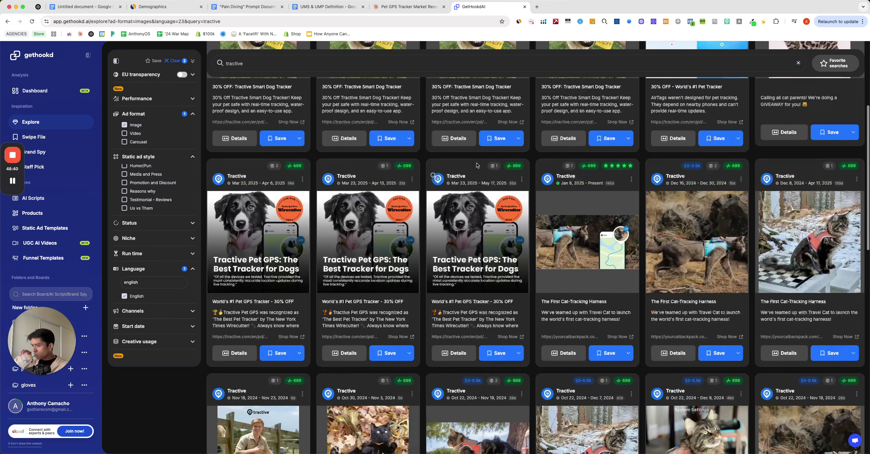
scroll(477, 165, "down", 4)
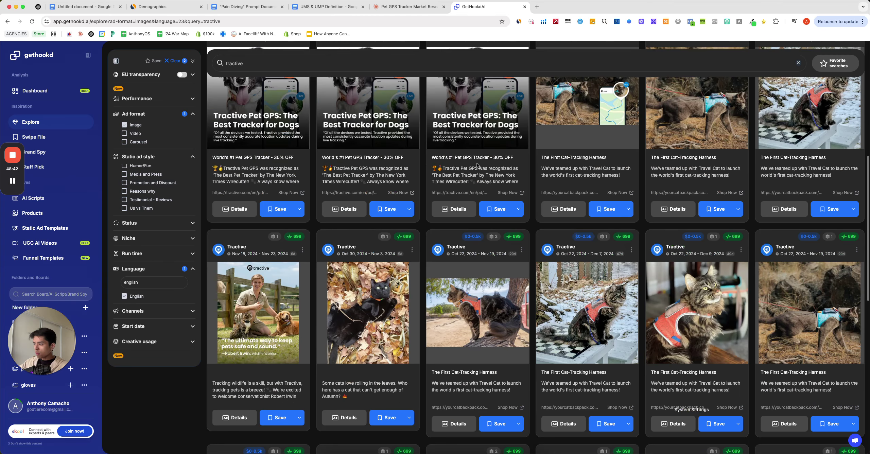
scroll(477, 166, "up", 2)
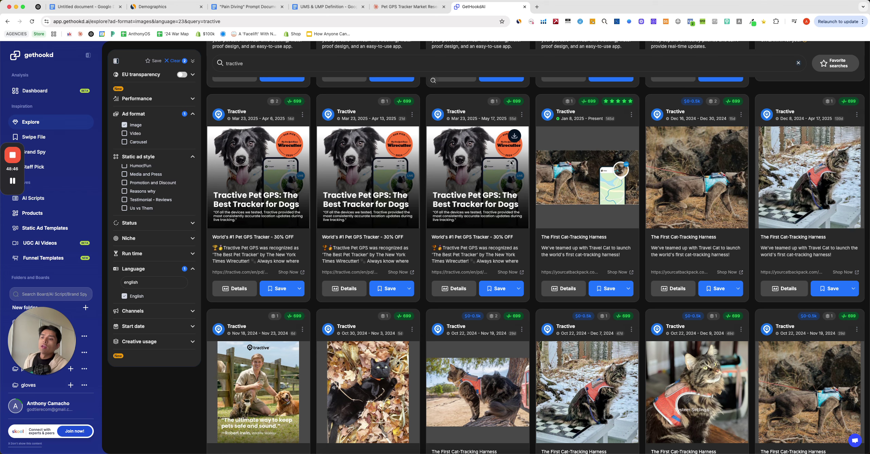
scroll(511, 159, "up", 5)
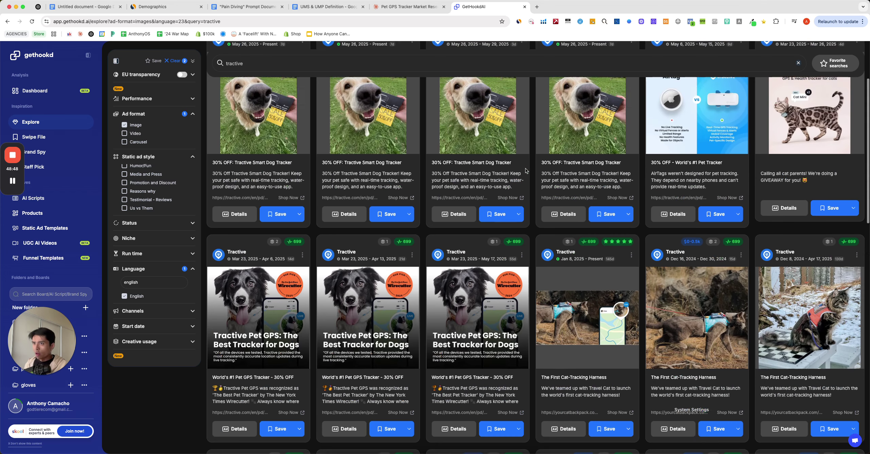
scroll(528, 169, "down", 20)
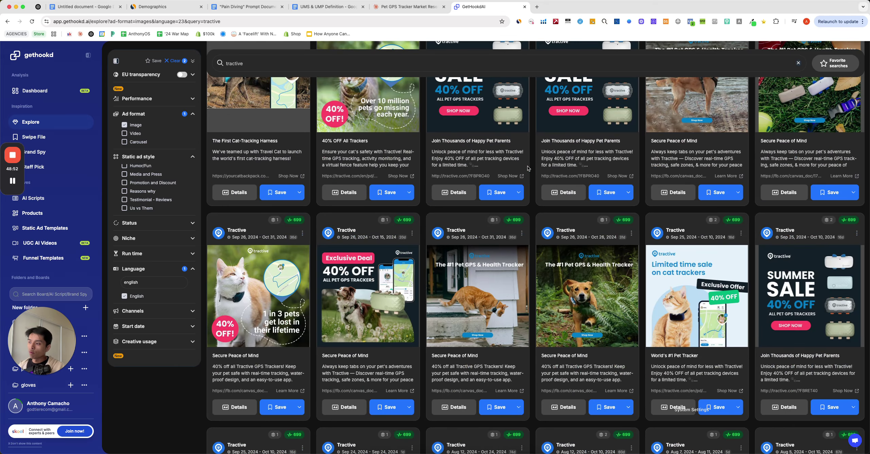
scroll(528, 168, "down", 6)
scroll(529, 167, "down", 9)
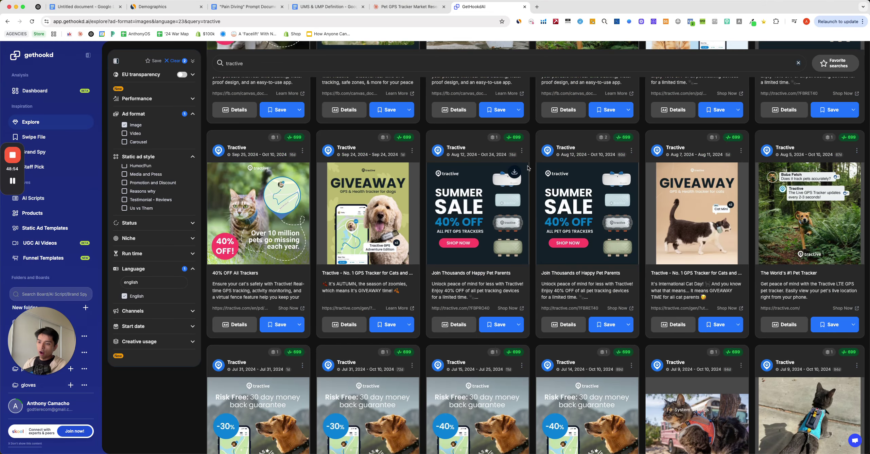
scroll(528, 167, "down", 8)
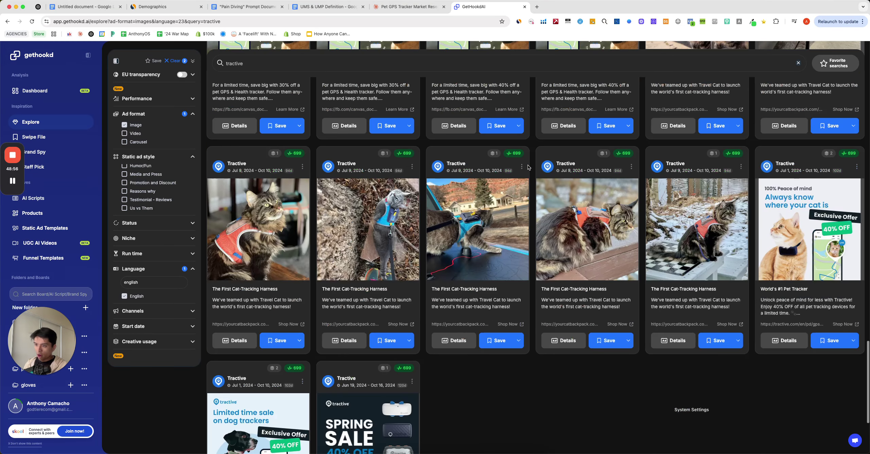
- Examine Tractive's mid-2024 image ads, including the cat-tracking harness, 40% off and missing-pet statistic creatives
scroll(560, 177, "up", 1)
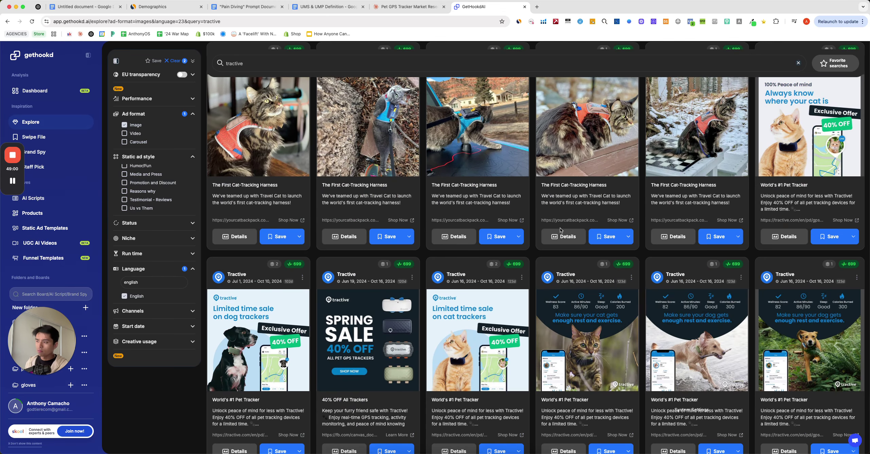
scroll(625, 219, "down", 7)
scroll(560, 229, "down", 3)
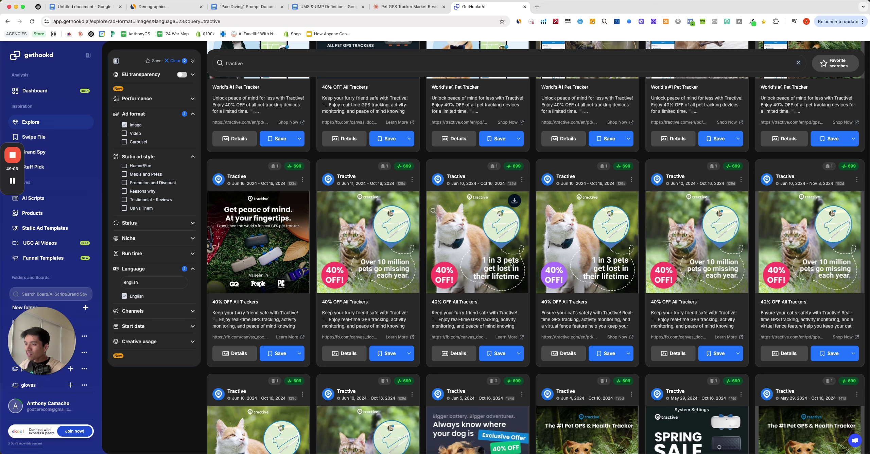
- Switch to the Pet GPS Tracker Market Research chat in Claude and review the unique mechanism framework prompt
left_click(408, 7)
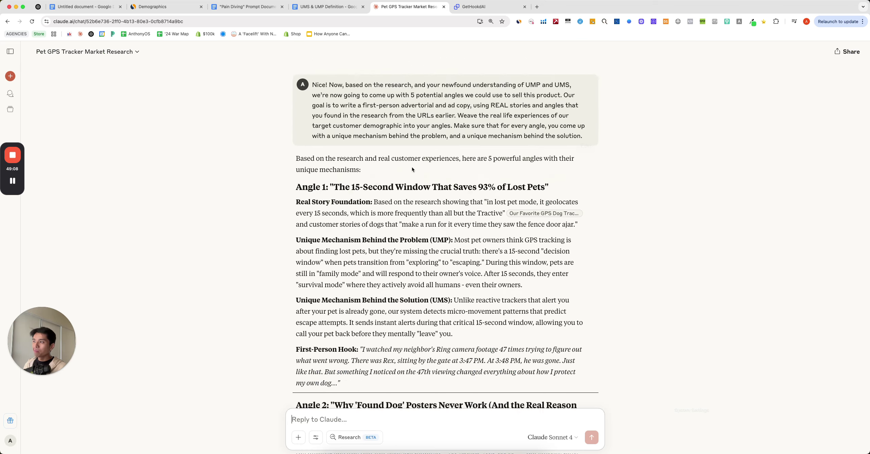
scroll(412, 167, "up", 15)
scroll(411, 166, "up", 5)
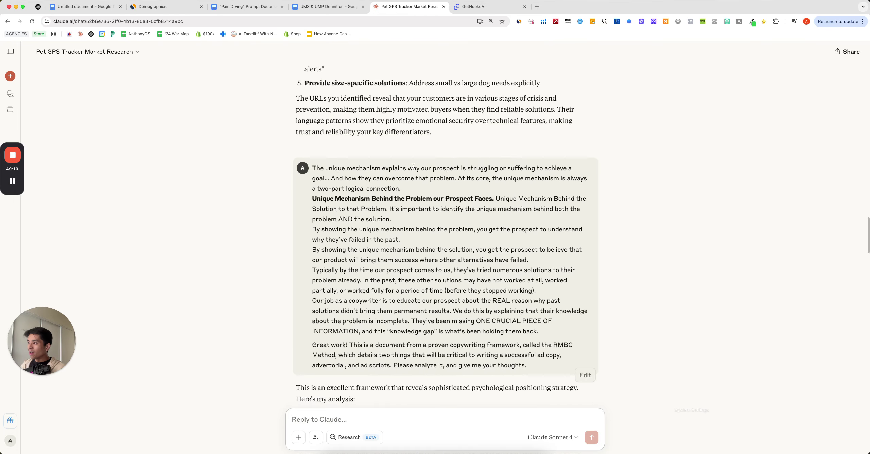
scroll(412, 166, "down", 20)
- Return to the Tractive results in GetHookd and look through the oldest image ads to the end of the list
left_click(475, 7)
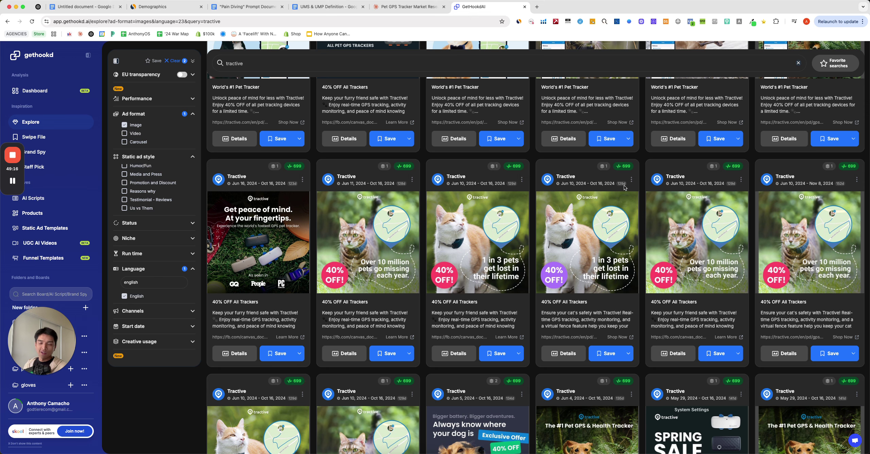
scroll(624, 187, "down", 7)
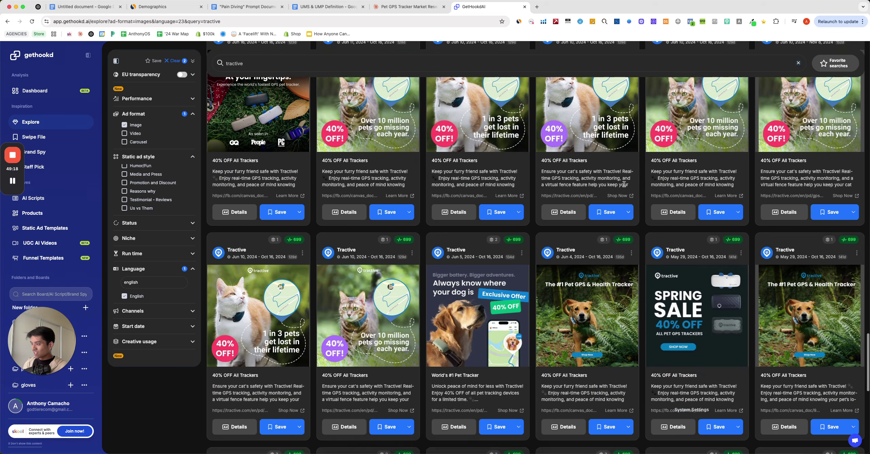
scroll(313, 139, "down", 3)
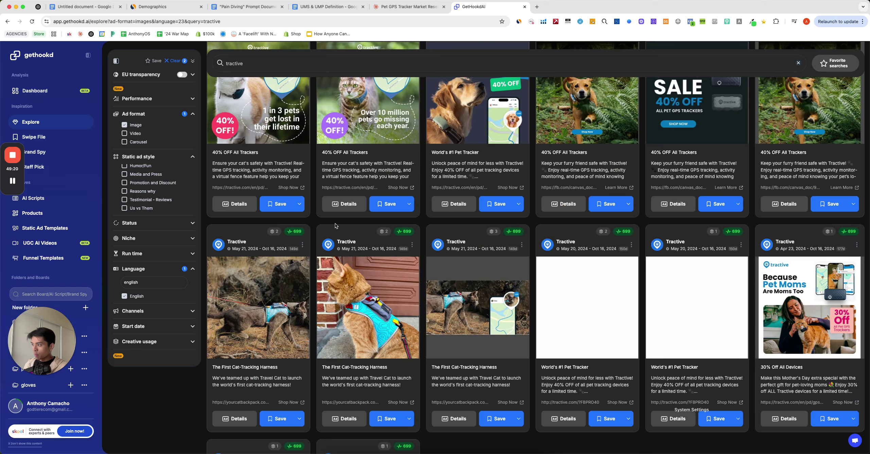
scroll(312, 139, "down", 5)
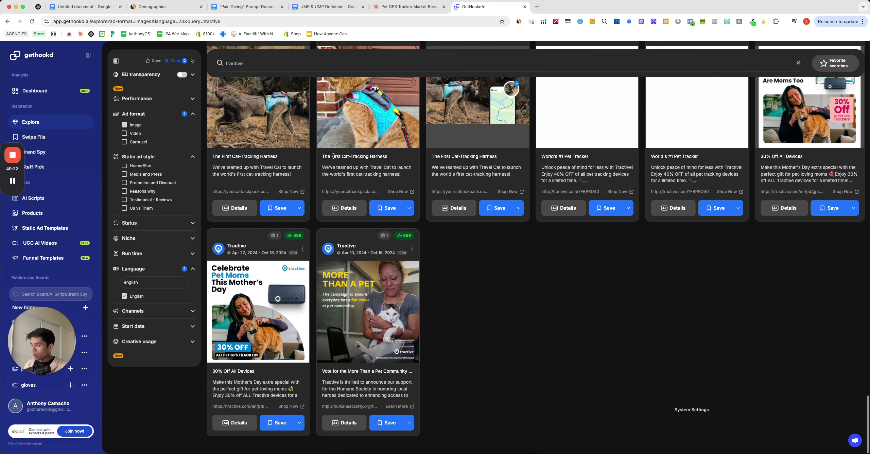
- Compare the messaging of Tractive's harness, sale, wellness and lost-pet image ads across the April to October 2024 results
scroll(438, 190, "up", 10)
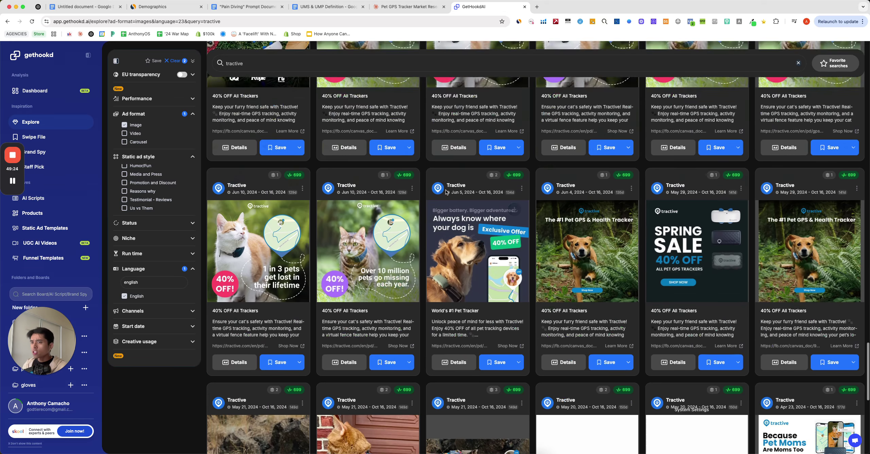
scroll(446, 191, "up", 5)
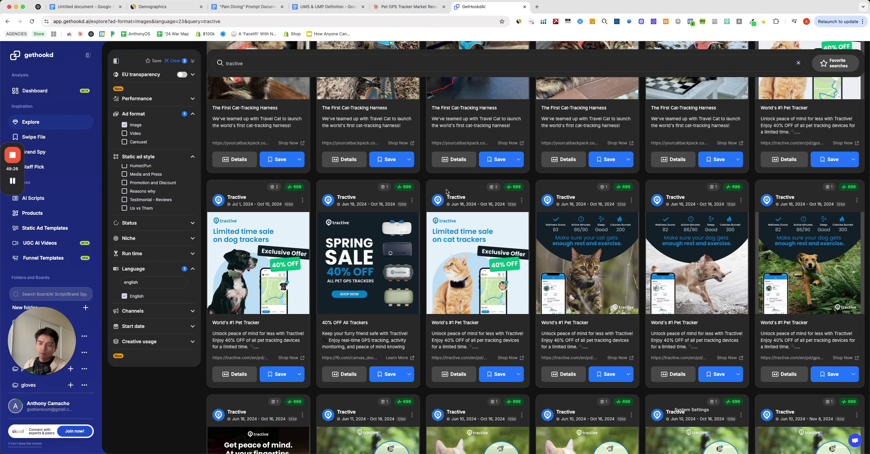
scroll(447, 191, "up", 4)
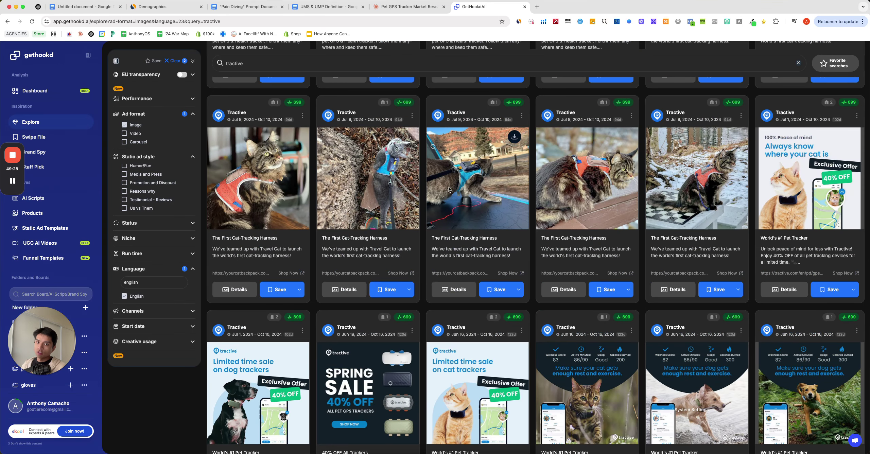
scroll(449, 189, "down", 12)
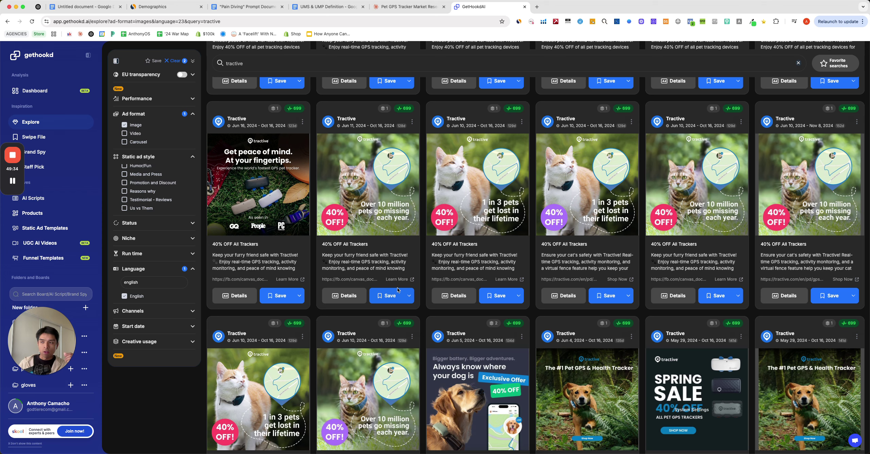
scroll(398, 290, "down", 10)
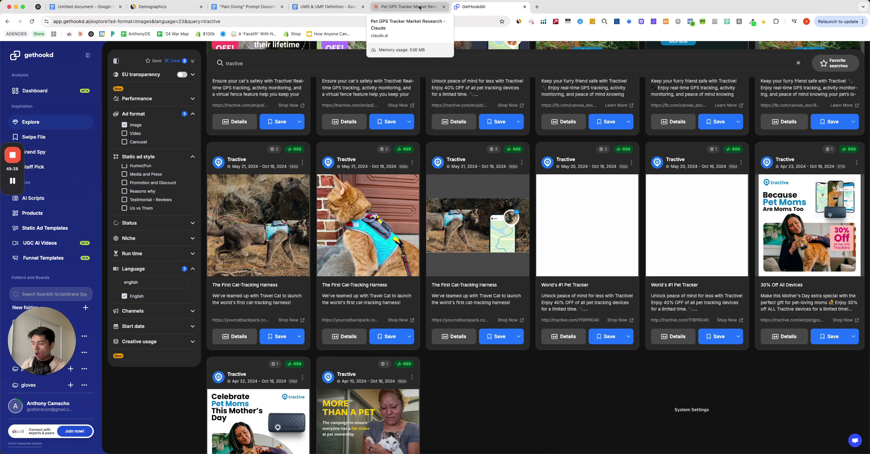
scroll(456, 171, "up", 3)
scroll(455, 170, "up", 4)
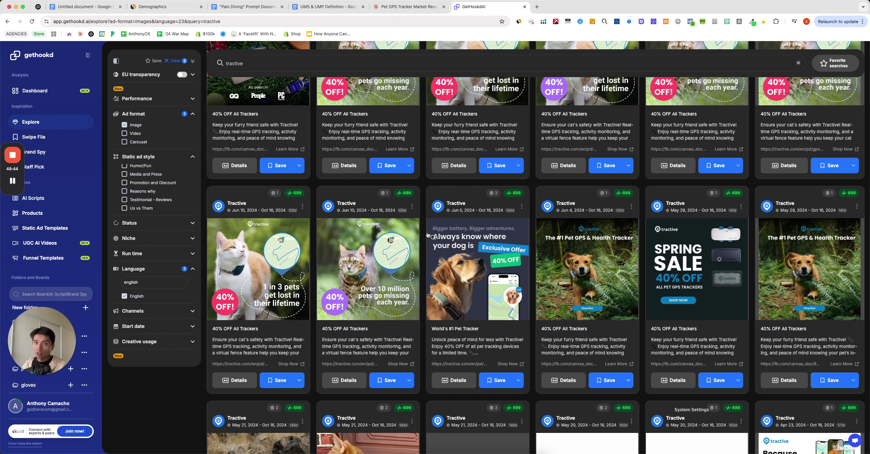
scroll(429, 234, "up", 15)
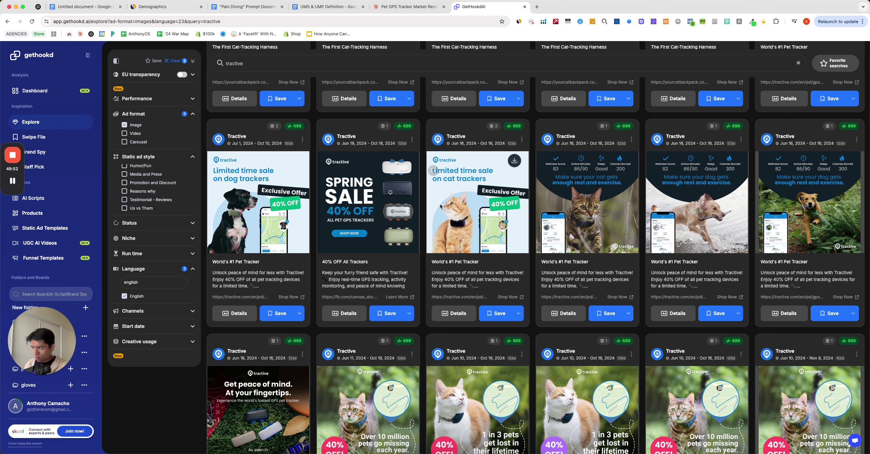
scroll(636, 203, "down", 2)
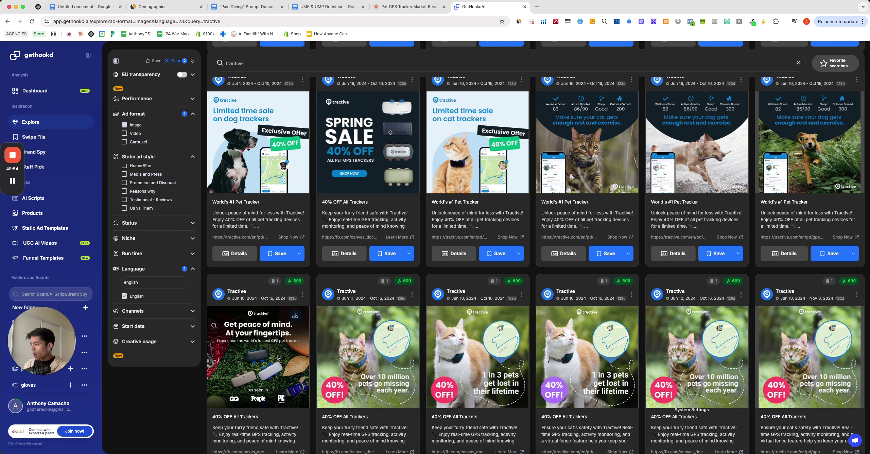
scroll(284, 340, "down", 10)
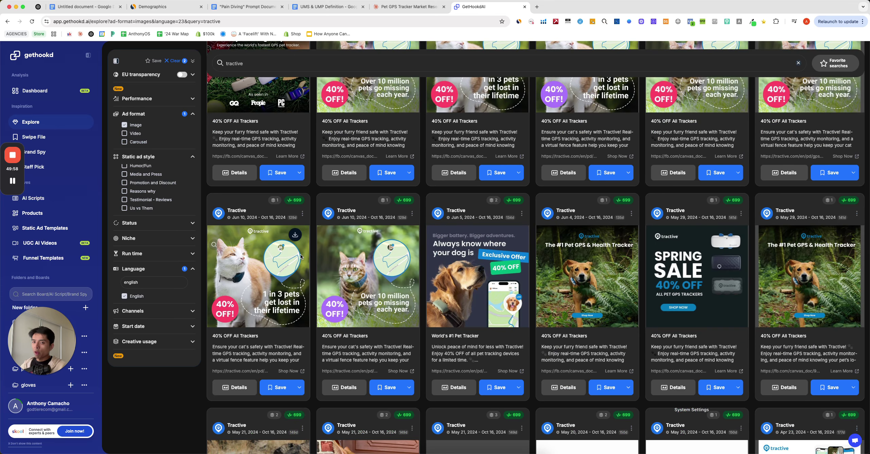
- Switch to the Claude chat and read Angle 1, "The 15-Second Window That Saves 93% of Lost Pets", highlighting its UMP paragraph
left_click(393, 9)
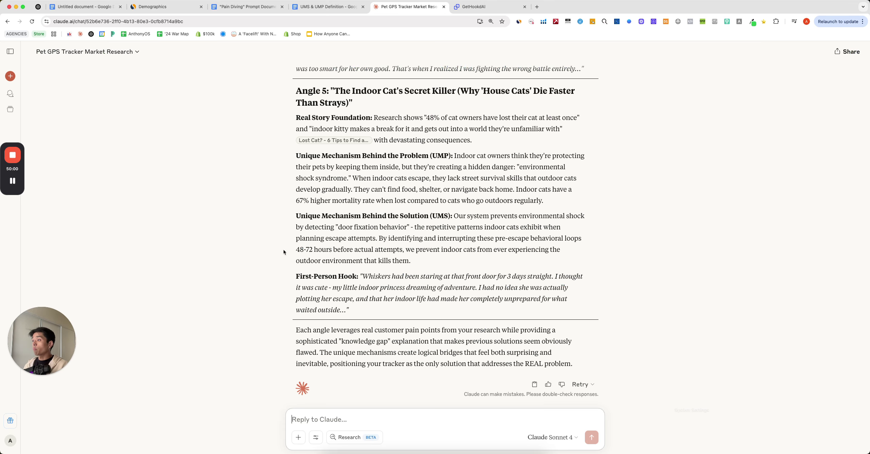
scroll(258, 268, "up", 10)
scroll(384, 282, "up", 20)
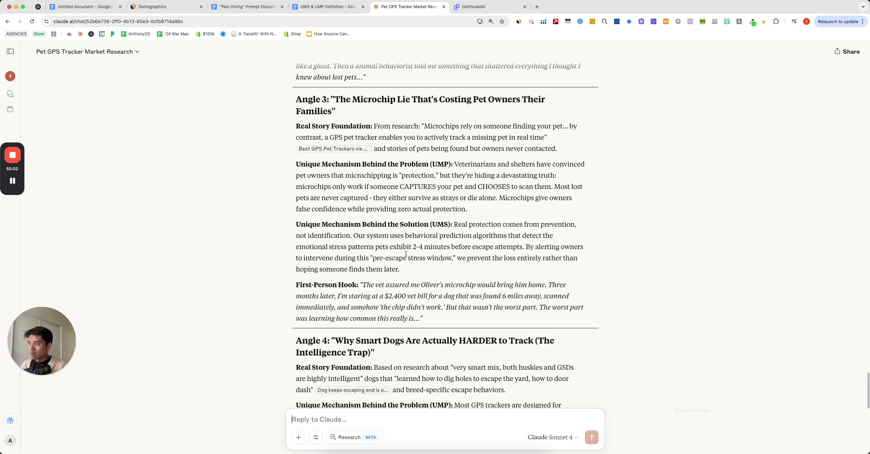
scroll(406, 252, "up", 5)
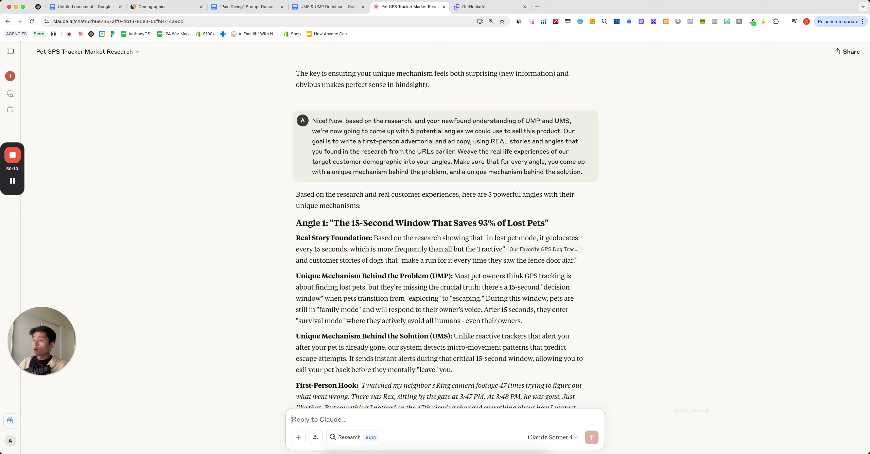
scroll(364, 223, "down", 2)
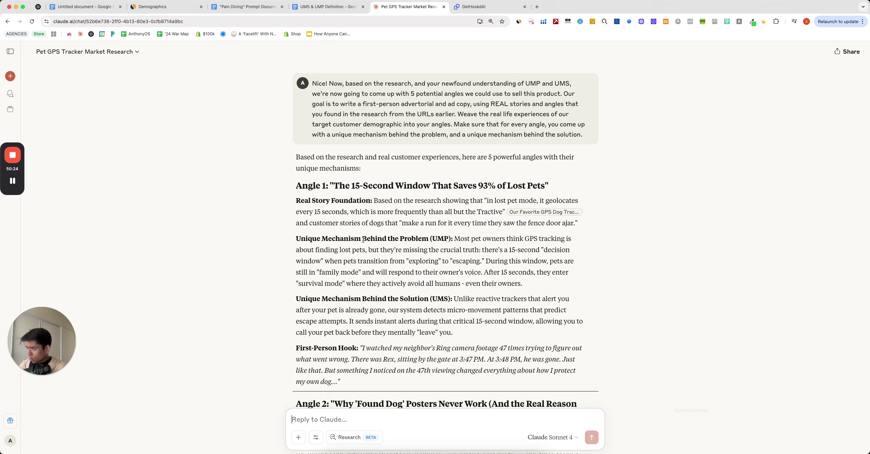
left_click_drag(577, 292, 451, 245)
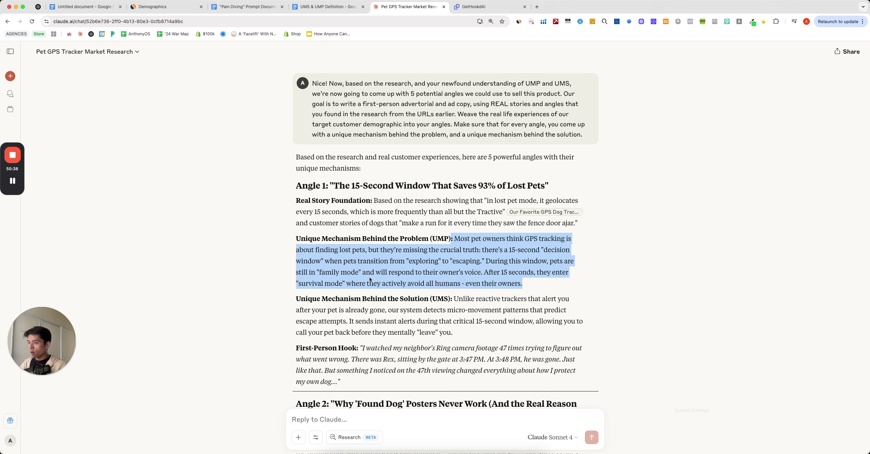
left_click(479, 272)
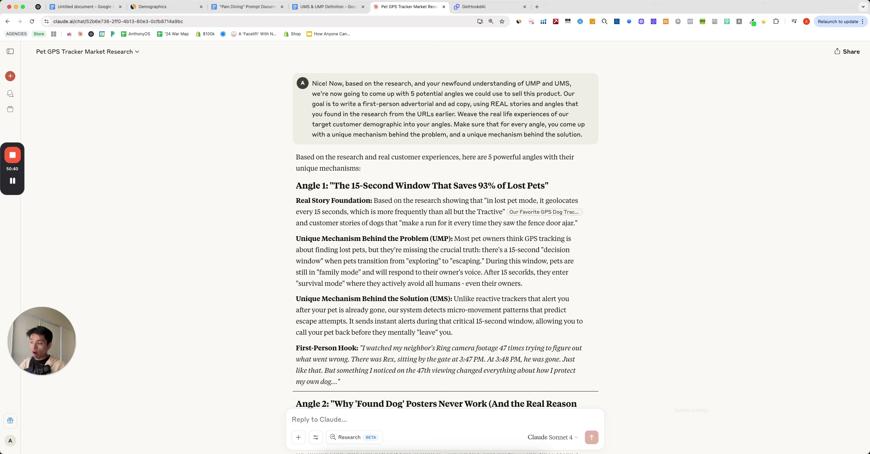
- Read Angle 2 about 'Found Dog' posters, highlighting its title and real story foundation
scroll(526, 272, "down", 2)
scroll(526, 272, "down", 6)
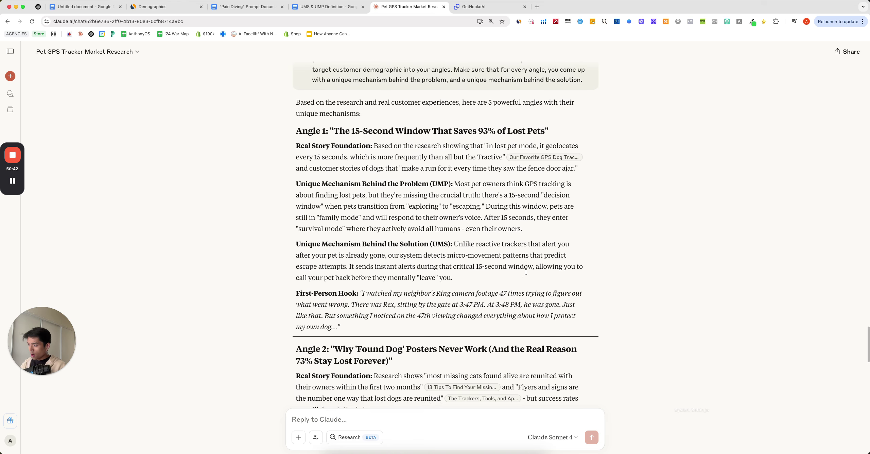
scroll(425, 274, "down", 1)
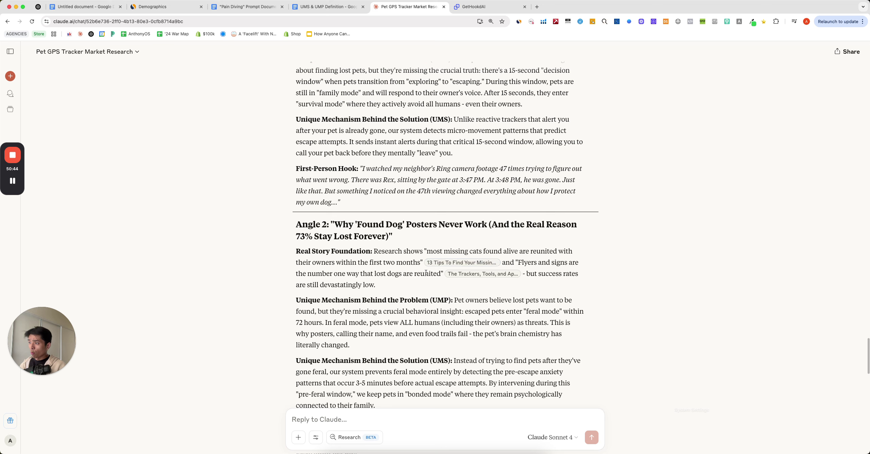
left_click_drag(388, 290, 288, 227)
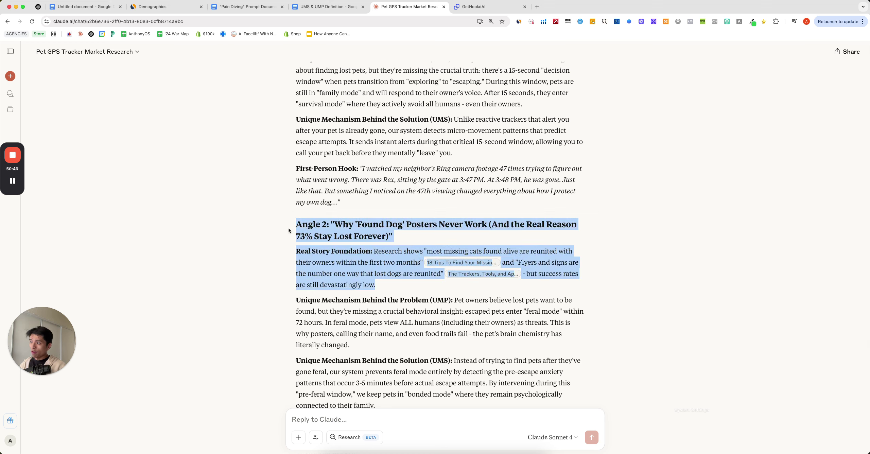
left_click(289, 227)
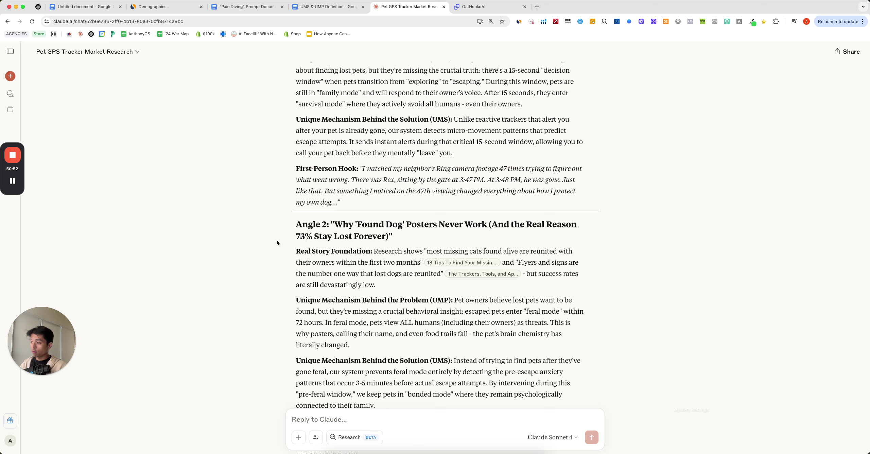
- Read Angle 3, "The Microchip Lie That's Costing Pet Owners Their Families", including its problem and solution mechanisms
scroll(277, 240, "down", 5)
scroll(276, 239, "down", 3)
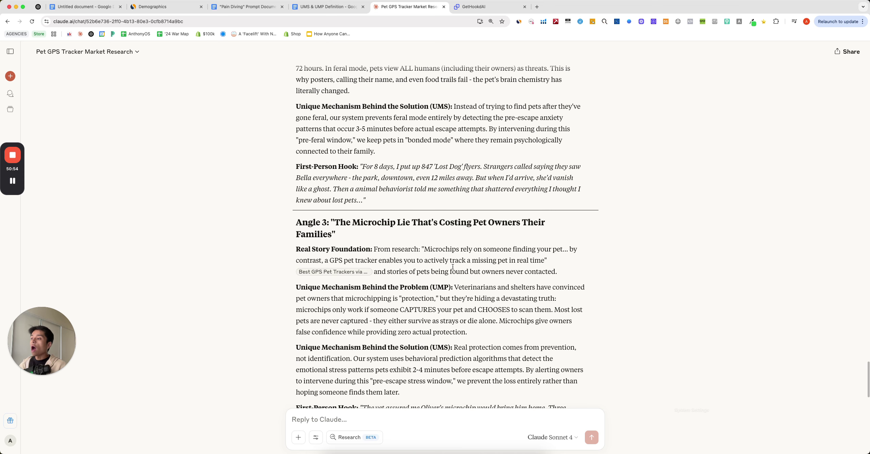
scroll(444, 346, "down", 2)
left_click_drag(453, 393, 287, 195)
left_click(251, 147)
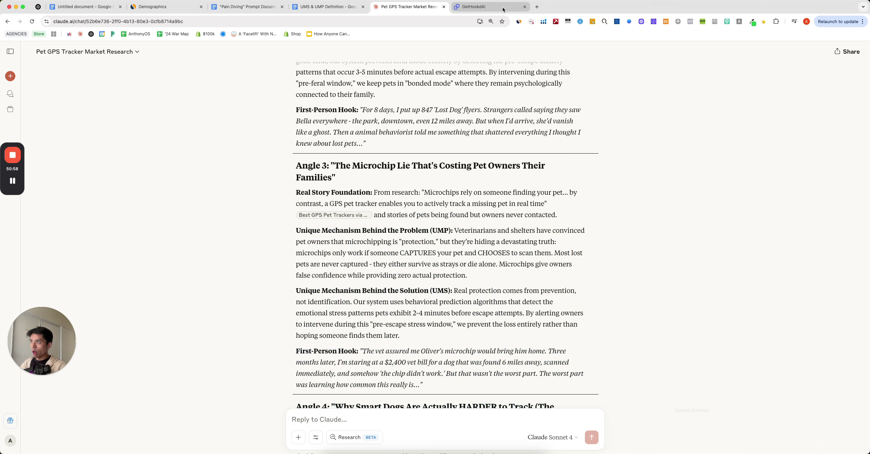
- Compare the last Tractive image ads in GetHookd with the full Angle 3 text in the Claude chat
left_click(474, 7)
scroll(493, 310, "down", 5)
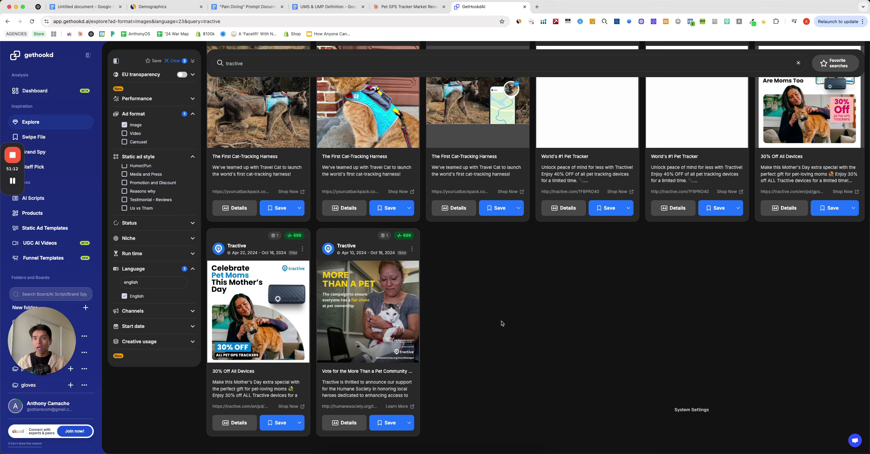
left_click(429, 10)
left_click_drag(277, 166, 598, 386)
left_click(589, 391)
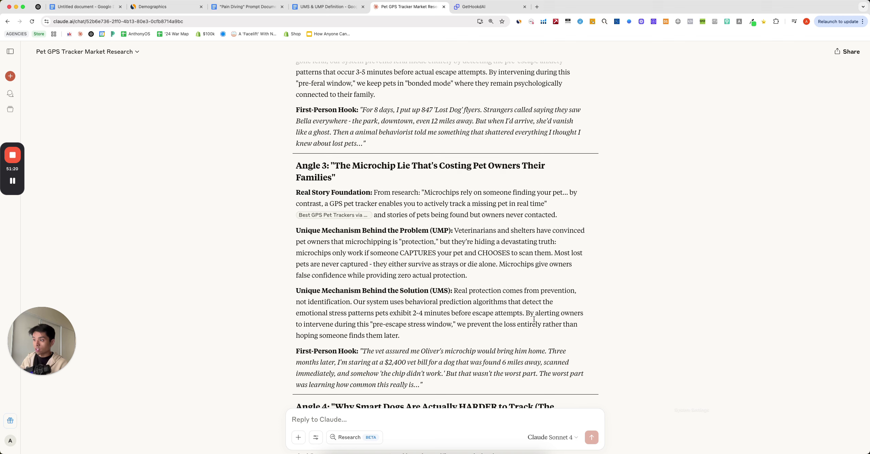
- Examine Angle 3's first-person hook about Oliver's microchip, highlighting the whole quote
scroll(454, 369, "down", 2)
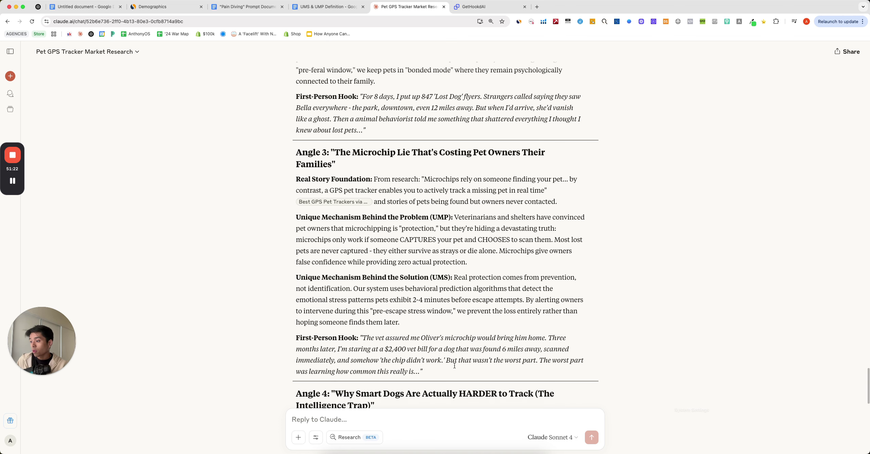
left_click_drag(449, 368, 366, 331)
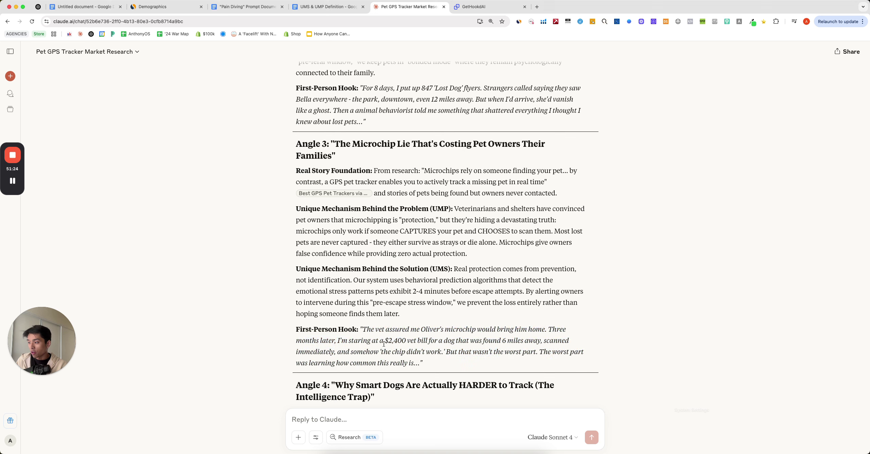
left_click_drag(423, 363, 363, 330)
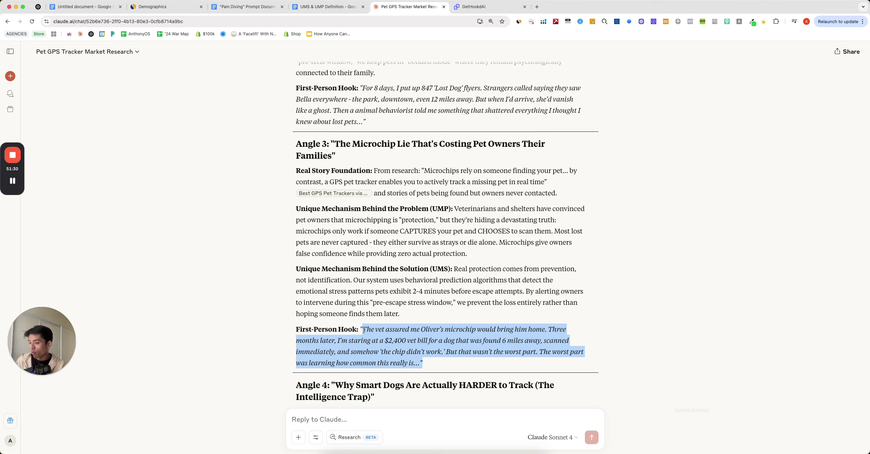
left_click(457, 337)
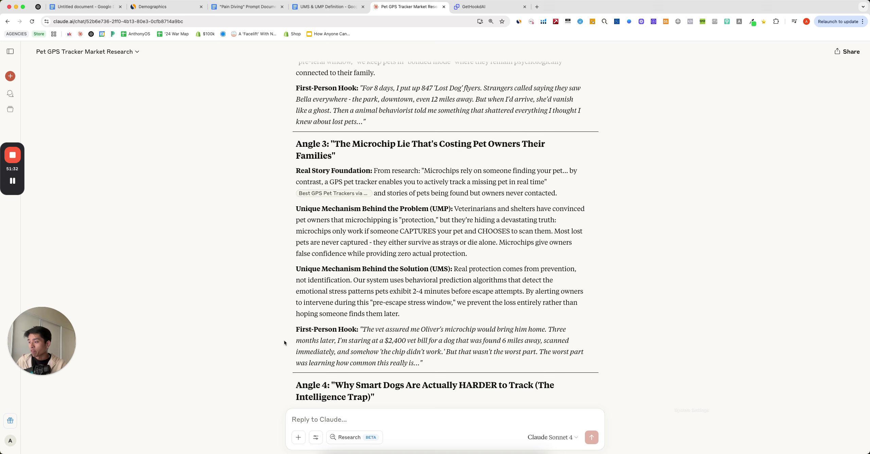
- Reread the rest of Angle 3's first-person hook, highlighting it, and read Angle 4, "Why Smart Dogs Are Actually HARDER to Track"
left_click_drag(284, 342, 460, 362)
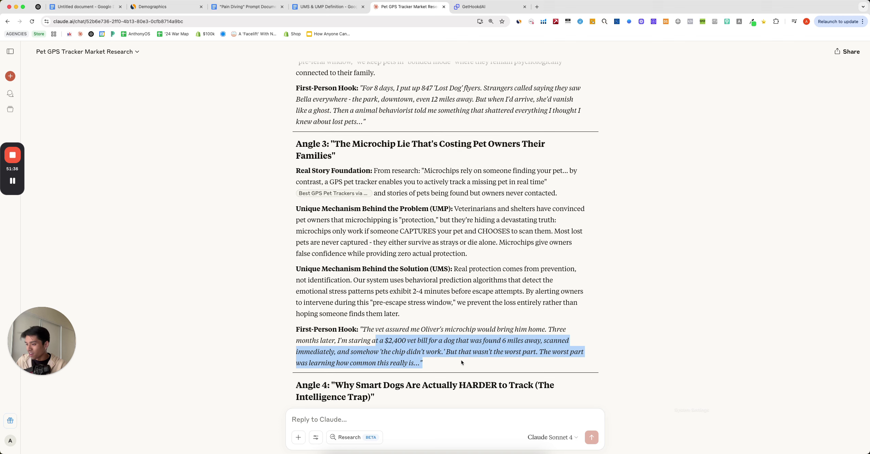
left_click(539, 366)
scroll(463, 352, "down", 3)
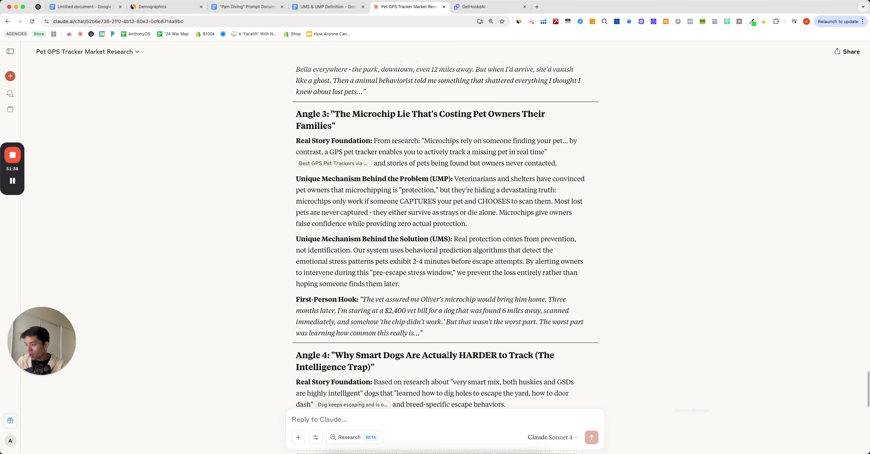
scroll(466, 342, "down", 2)
scroll(459, 330, "down", 6)
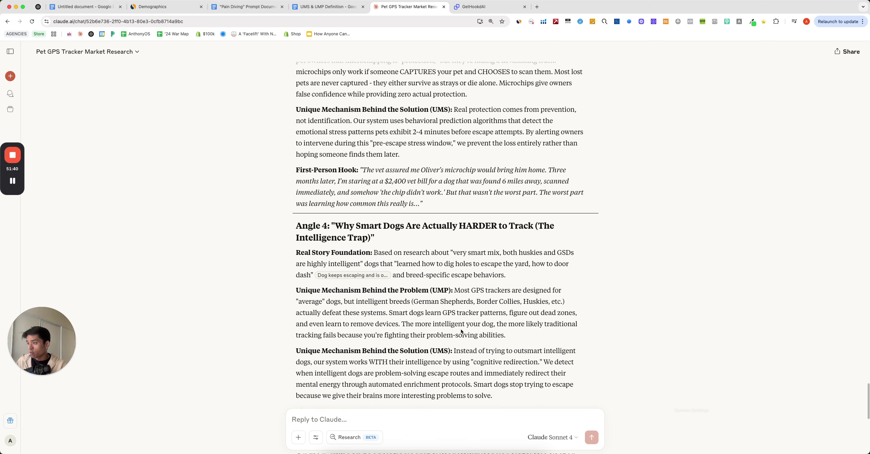
scroll(433, 340, "down", 1)
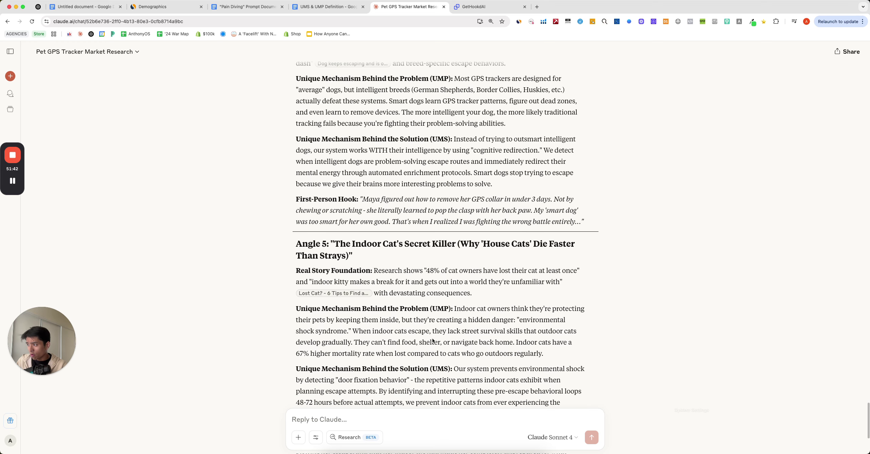
- Read Angle 5, "The Indoor Cat's Secret Killer", highlighting its title
left_click_drag(279, 254, 482, 369)
scroll(442, 371, "down", 2)
left_click(478, 352)
left_click_drag(501, 206, 227, 195)
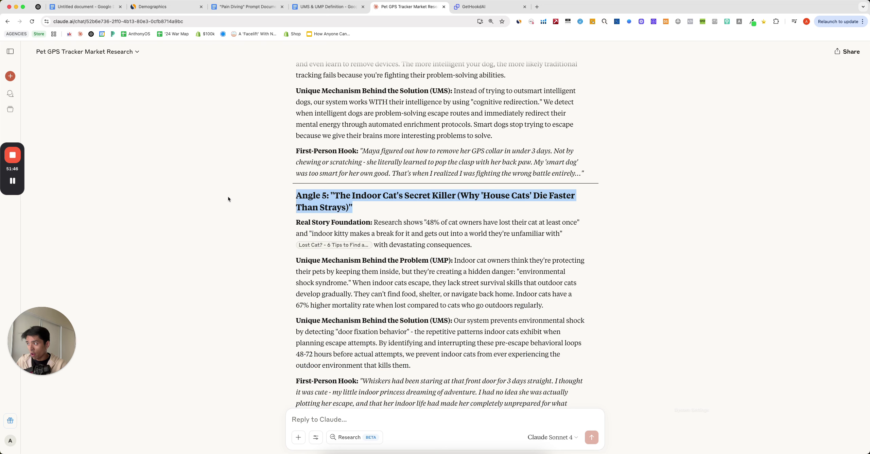
left_click(228, 198)
scroll(258, 243, "down", 1)
- Return to Angle 3 and highlight its whole text, from the title through the first-person hook
scroll(258, 243, "up", 10)
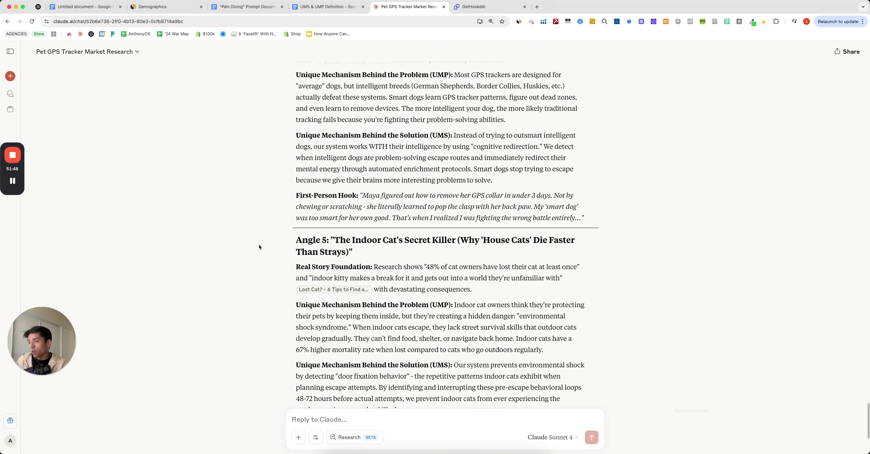
scroll(260, 246, "up", 1)
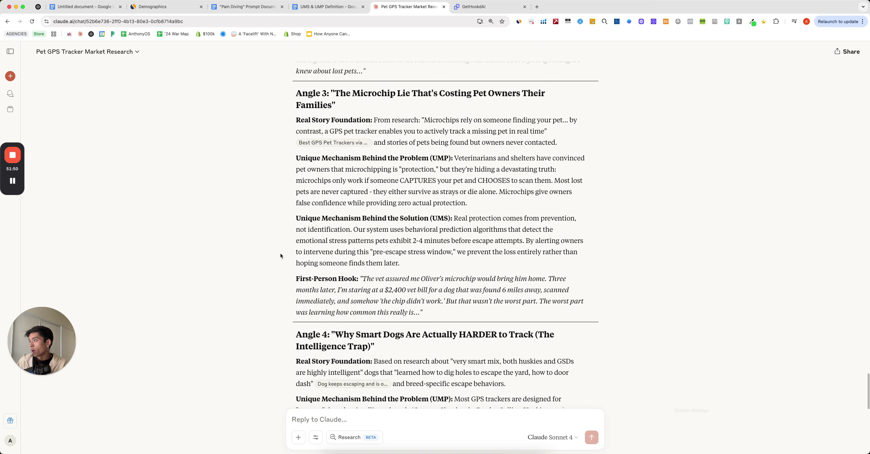
left_click_drag(456, 315, 459, 406)
left_click_drag(281, 123, 295, 94)
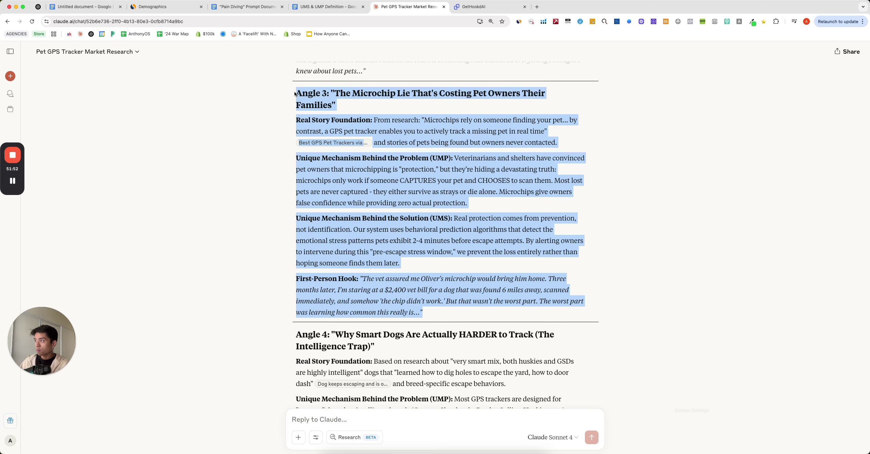
- Switch to GetHookd and review Tractive's image ads from the oldest results back to the newest ones
left_click(489, 6)
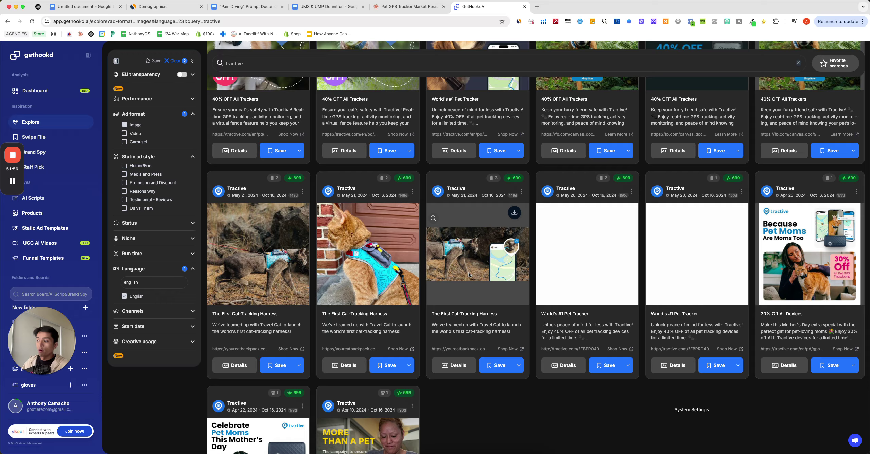
scroll(469, 270, "up", 10)
scroll(468, 276, "up", 10)
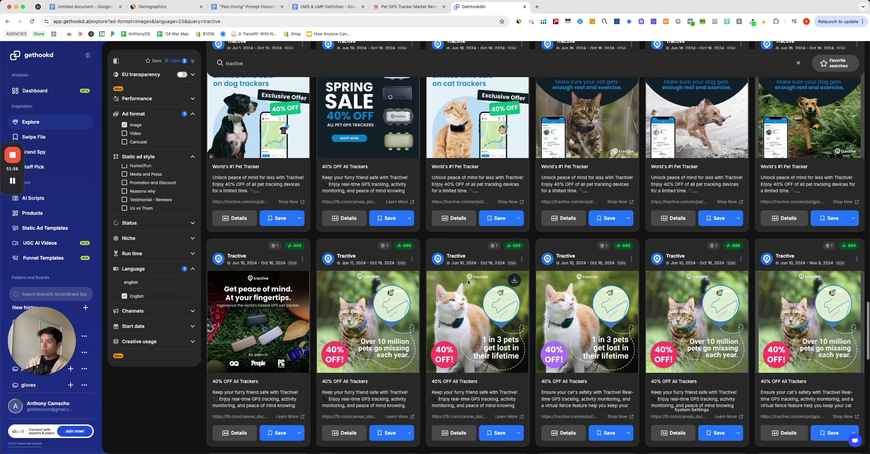
scroll(469, 282, "up", 10)
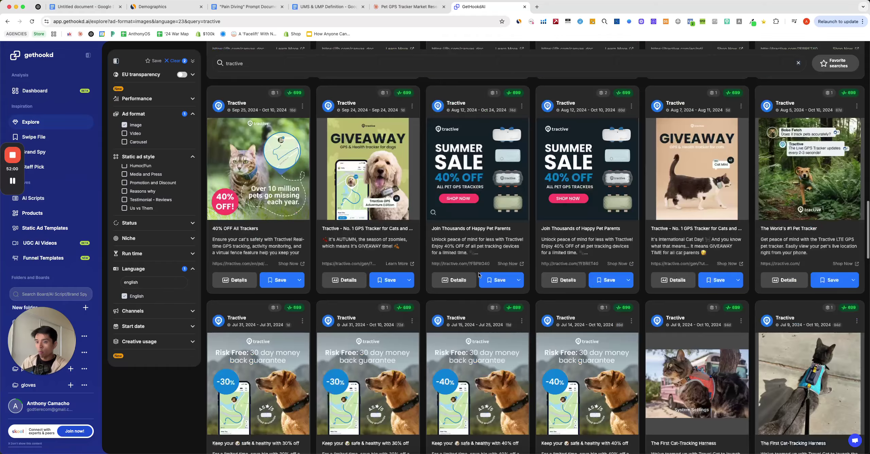
scroll(474, 262, "up", 5)
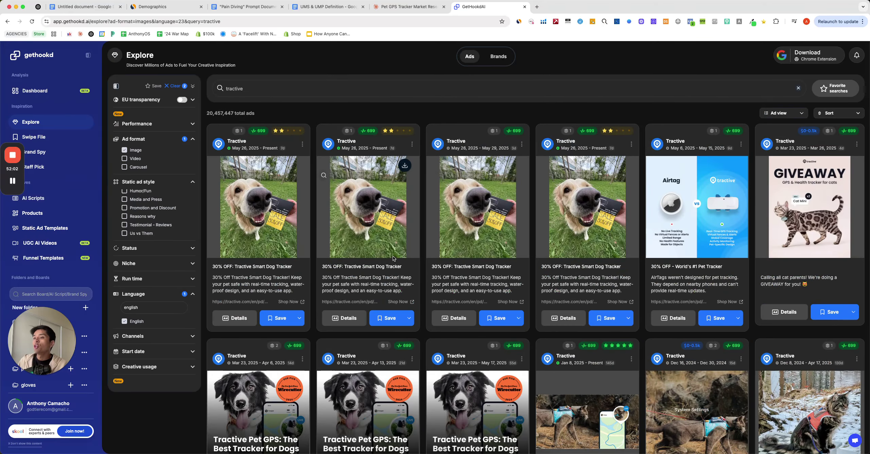
- Switch to Copy of Tab 1 in the untitled Google Docs document, start a sub-bullet under Research and try pasting the clipboard text
left_click(276, 7)
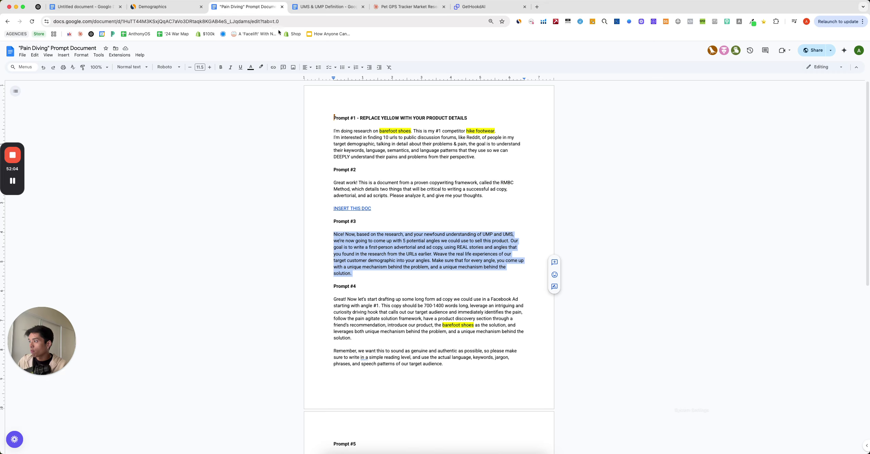
left_click(85, 7)
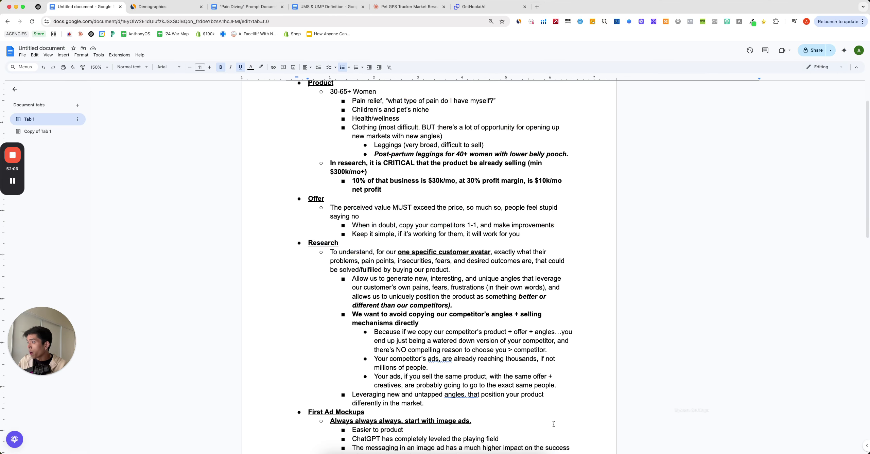
left_click(37, 131)
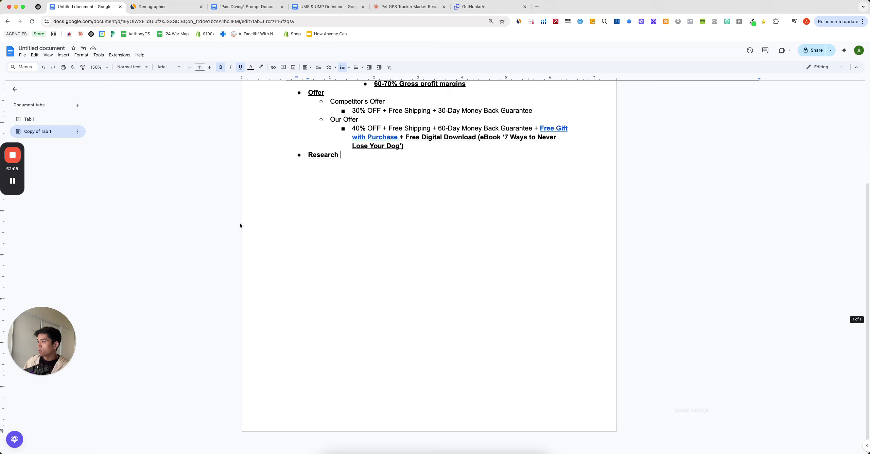
left_click(383, 188)
key("Return")
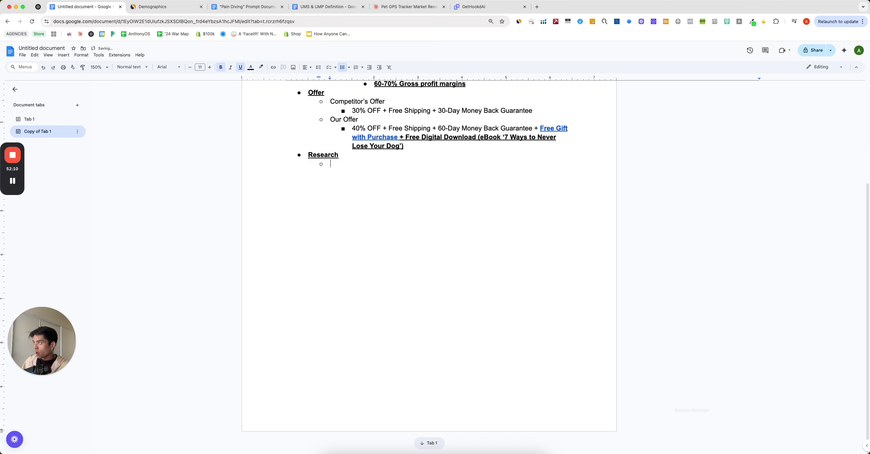
key("super+v")
key("super+z")
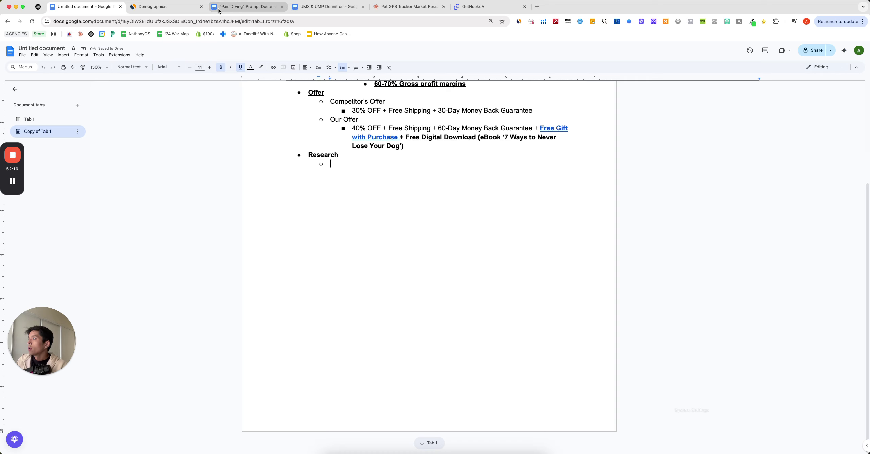
- In the Claude chat, copy the research analysis from "Key Language Patterns & Pain Points Analysis" through the content strategy recommendations
left_click(408, 7)
scroll(474, 227, "down", 10)
scroll(475, 227, "up", 15)
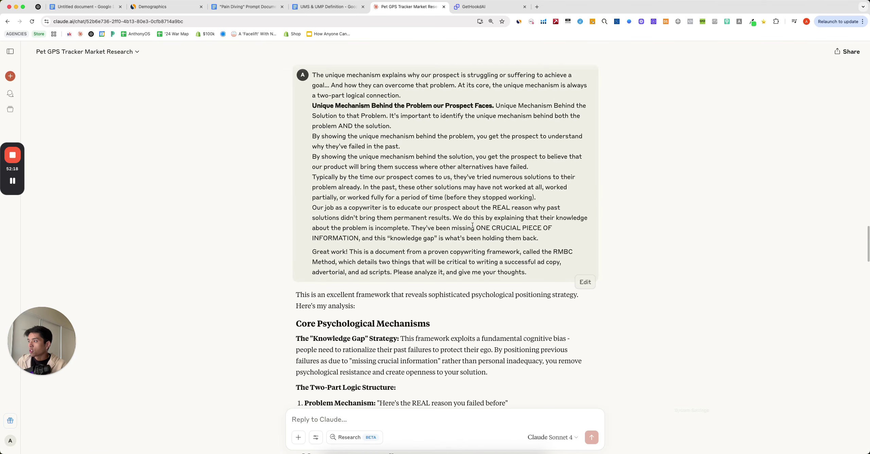
scroll(472, 226, "up", 6)
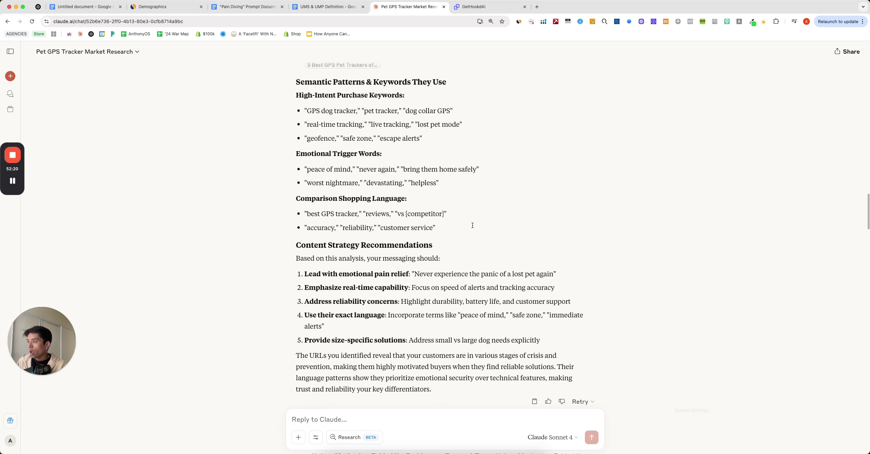
scroll(513, 310, "down", 3)
left_click_drag(514, 310, 290, 237)
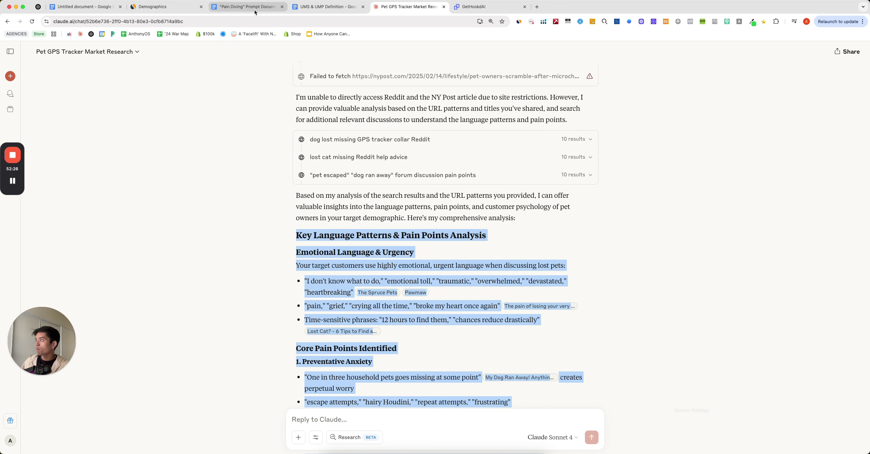
- Back in the Google Docs document, turn the Research bullet into an unbulleted heading and add blank lines around it
left_click(85, 6)
key("BackSpace")
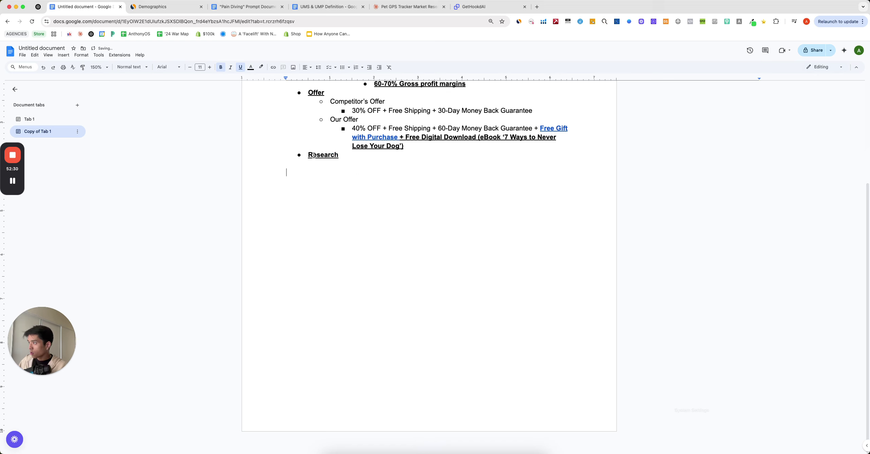
left_click(308, 156)
key("BackSpace")
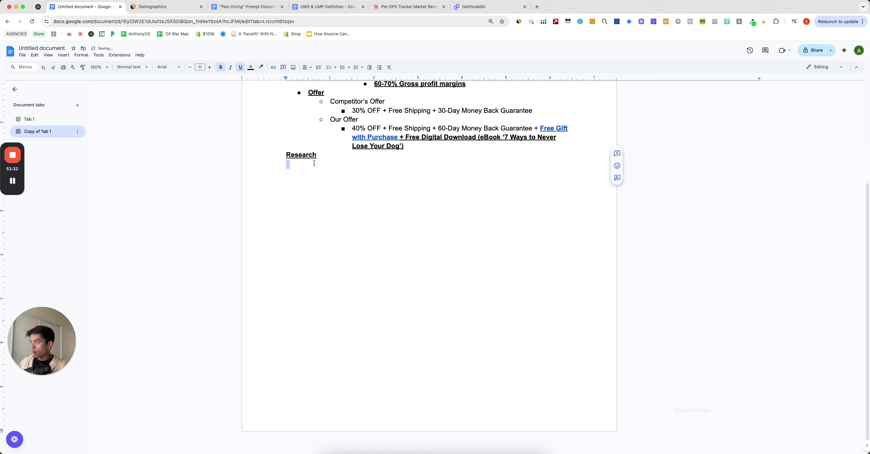
left_click(296, 171)
left_click(283, 152)
key("Return")
key("Return")
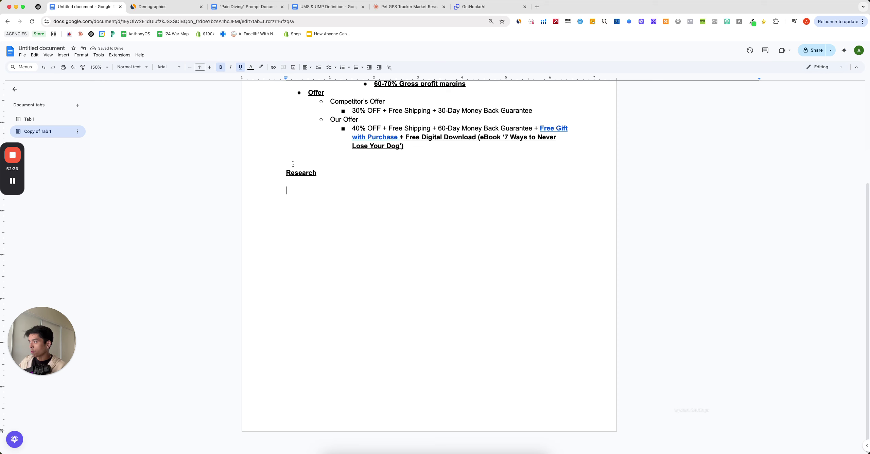
- Insert a page break before the Research heading and remove the blank line above it on the new page
left_click(63, 55)
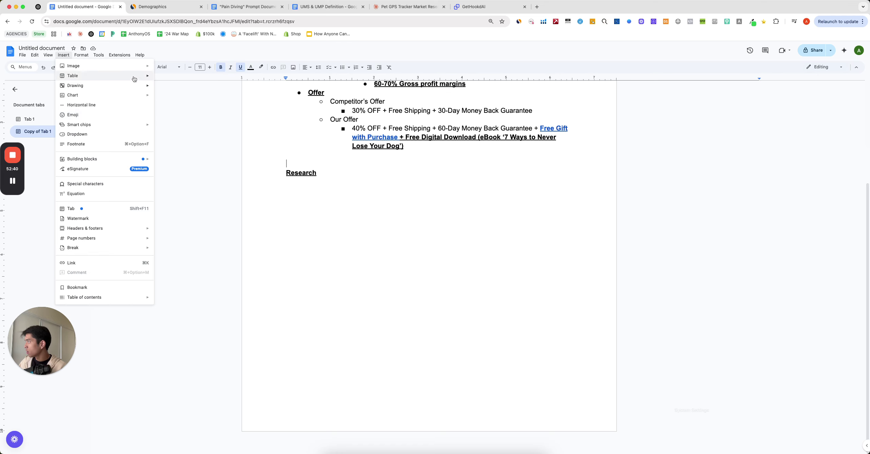
mouse_move(136, 250)
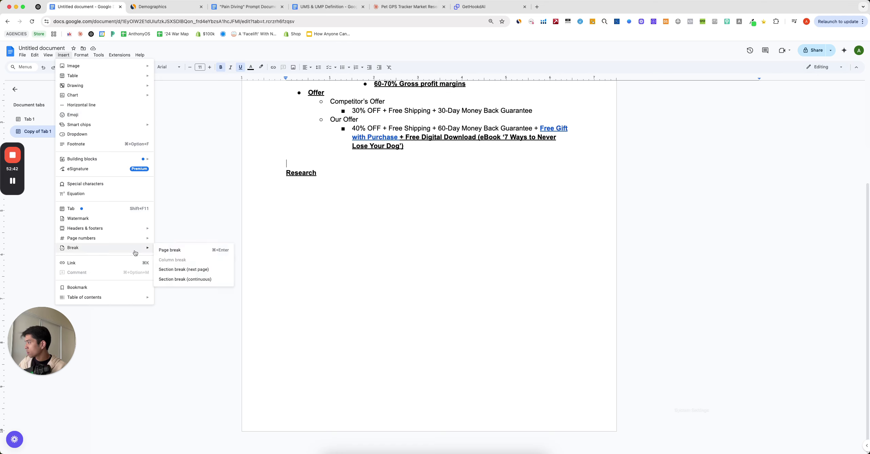
left_click(200, 255)
key("super+z")
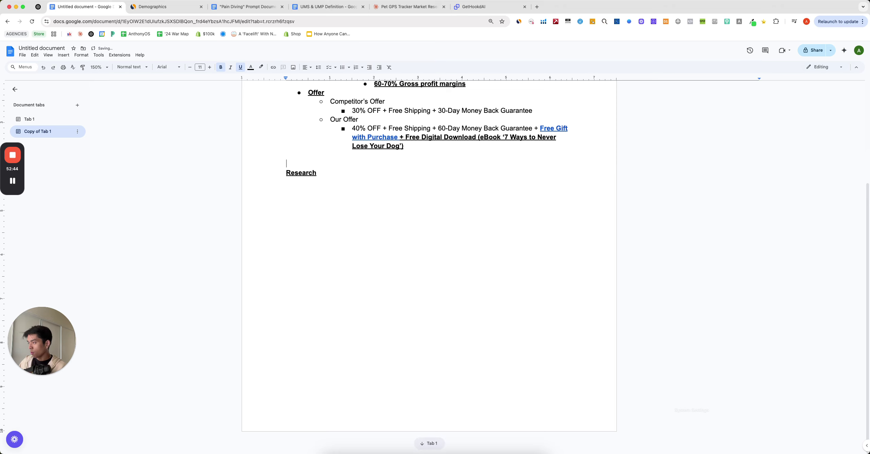
key("super+shift+z")
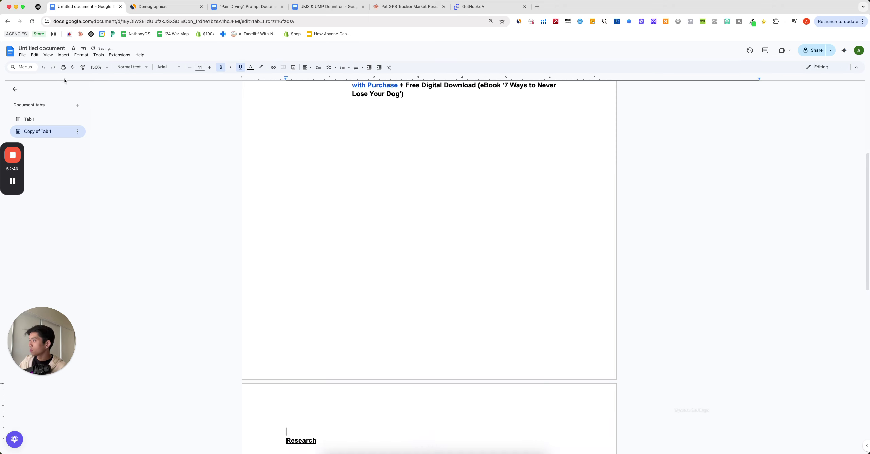
key("Delete")
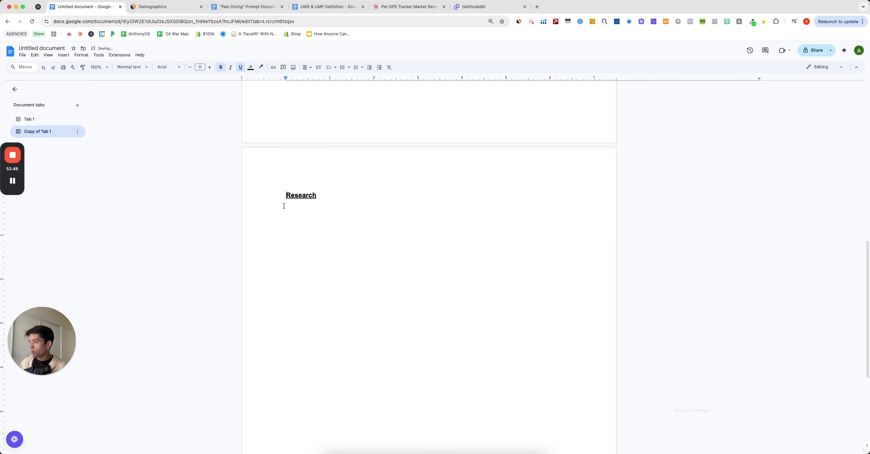
- Try to paste the copied research analysis beneath the Research heading in the heading's formatting
key("super+v")
scroll(364, 200, "up", 8)
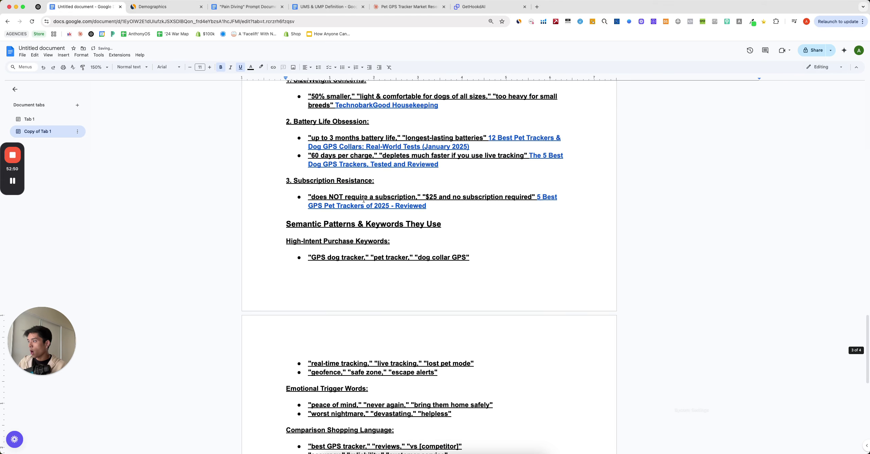
scroll(364, 200, "down", 6)
key("super+z")
scroll(345, 180, "up", 3)
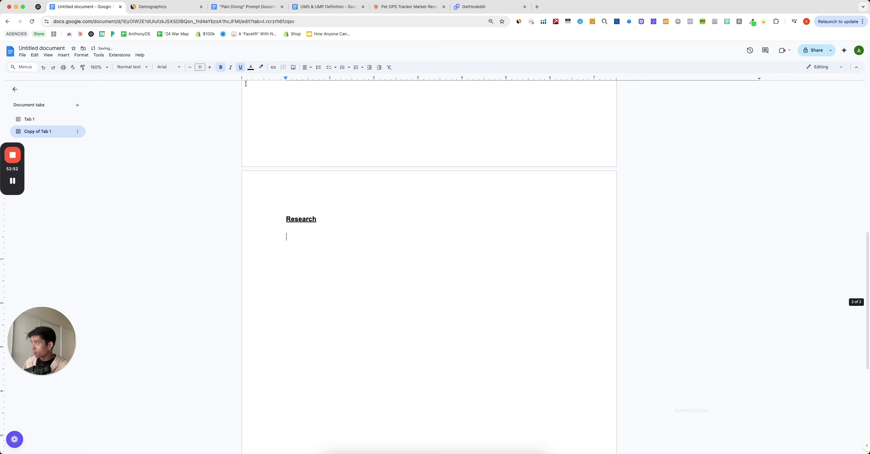
- Paste the copied research analysis beneath the Research heading without bold-underline formatting, remove the extra blank line under the heading, and review the text
key("super+v")
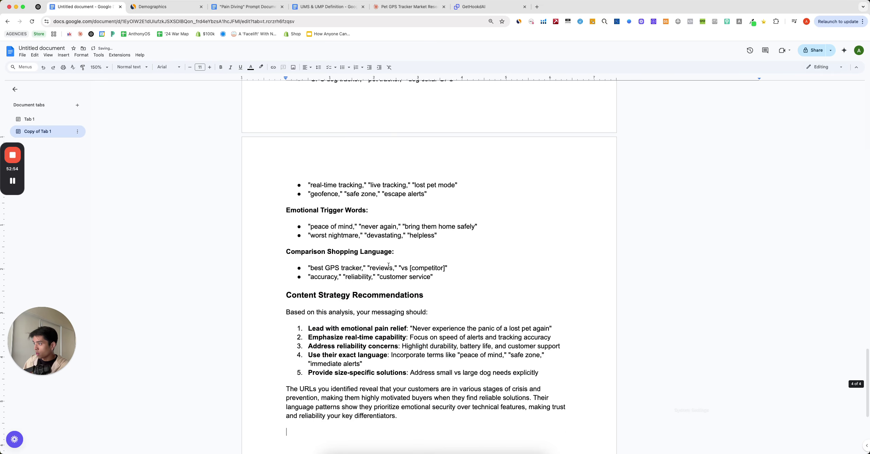
scroll(389, 262, "up", 10)
left_click(278, 213)
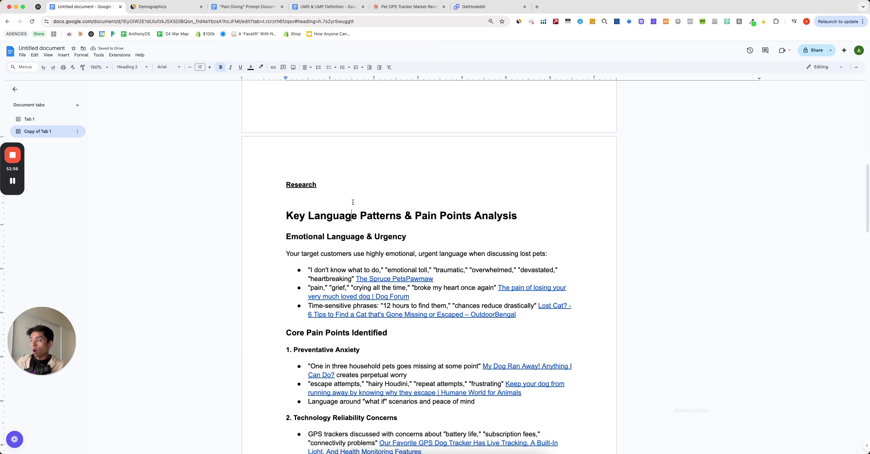
double_click(298, 199)
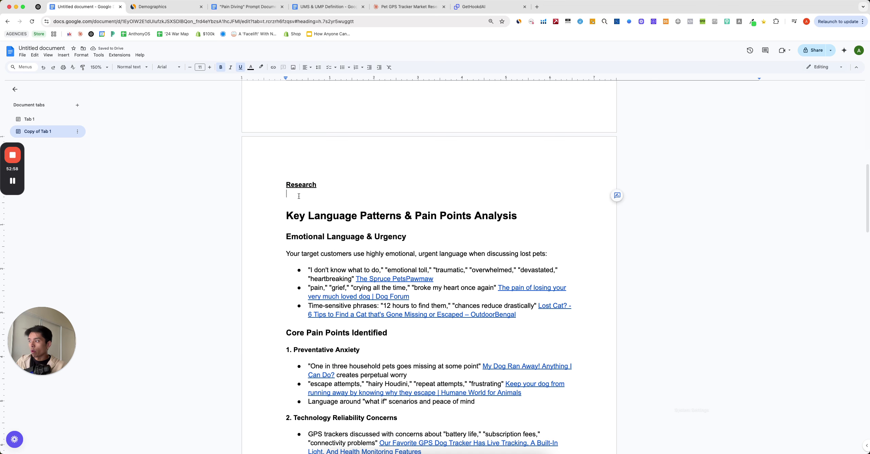
key("BackSpace")
key("BackSpace")
scroll(389, 220, "down", 5)
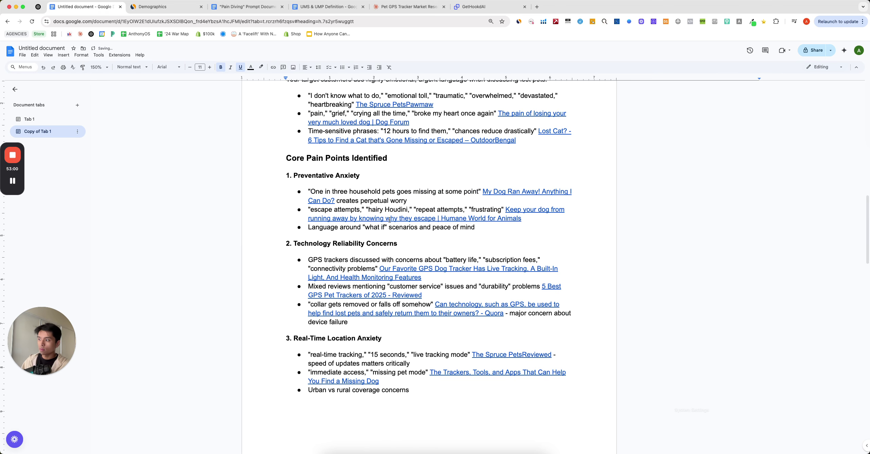
scroll(389, 220, "down", 10)
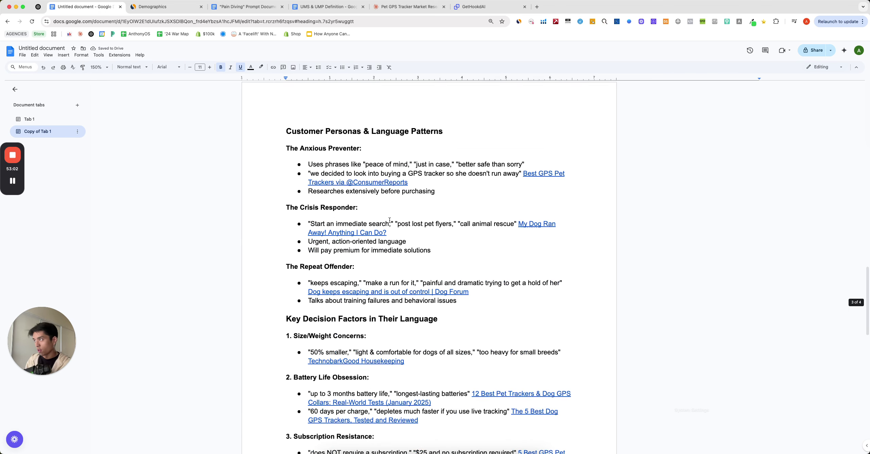
- In the Claude chat, copy the full analysis of the RMBC problem and solution mechanism framework, from Core Psychological Mechanisms through Potential Risks
scroll(389, 220, "down", 2)
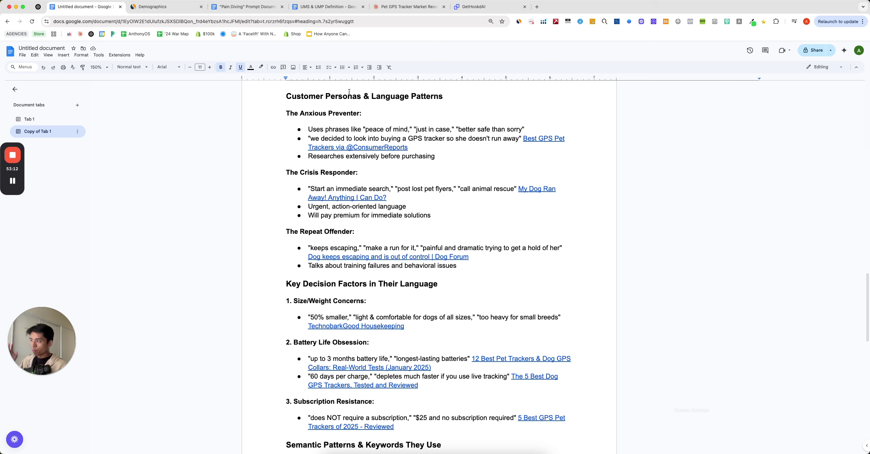
left_click(404, 7)
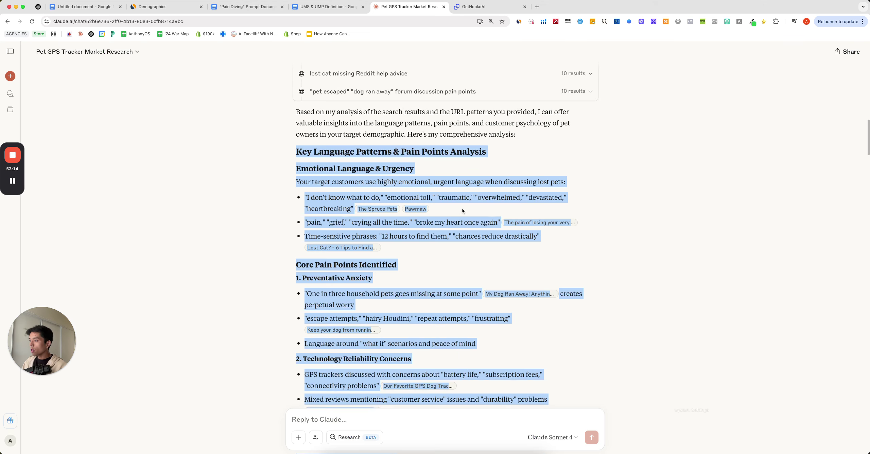
scroll(391, 221, "down", 15)
scroll(375, 230, "down", 6)
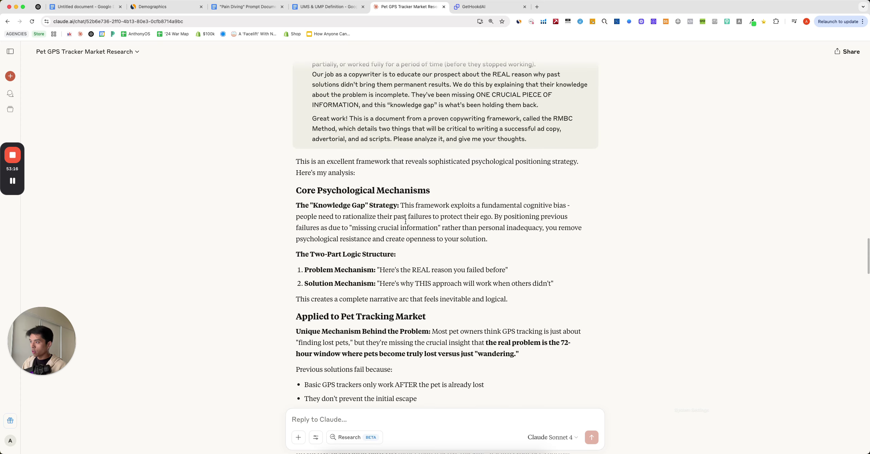
left_click_drag(299, 78, 555, 343)
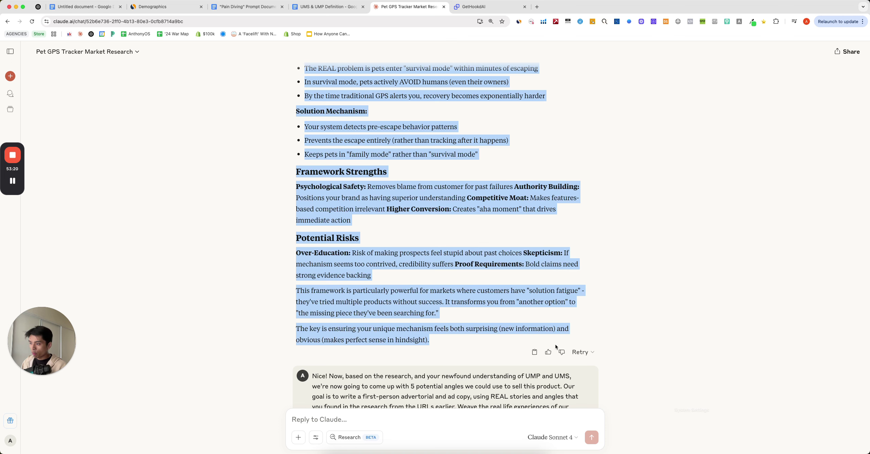
- Back in the untitled Google Docs document, paste the copied framework analysis below the last research paragraph, separated by a blank line
left_click(319, 7)
left_click(263, 7)
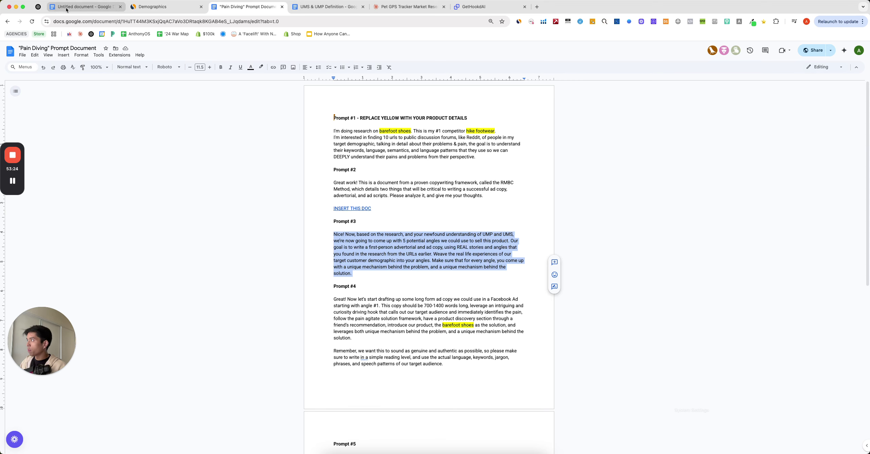
left_click(85, 7)
scroll(377, 270, "down", 13)
left_click(419, 266)
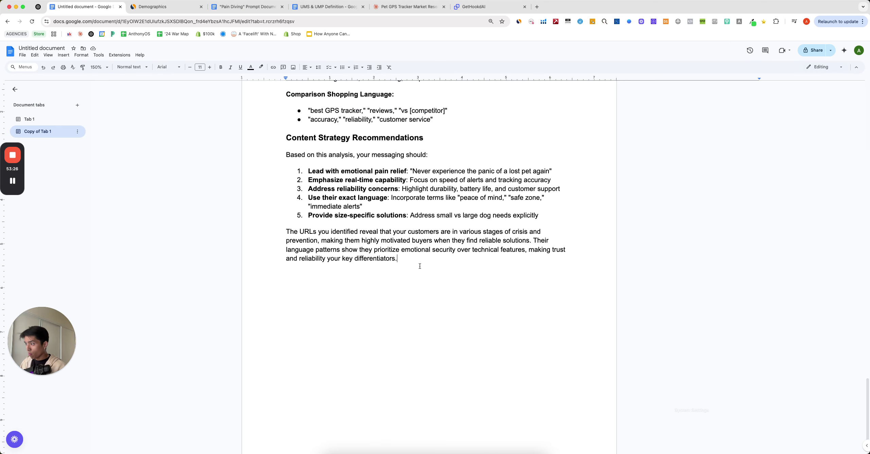
key("Return")
key("Return")
scroll(414, 214, "up", 15)
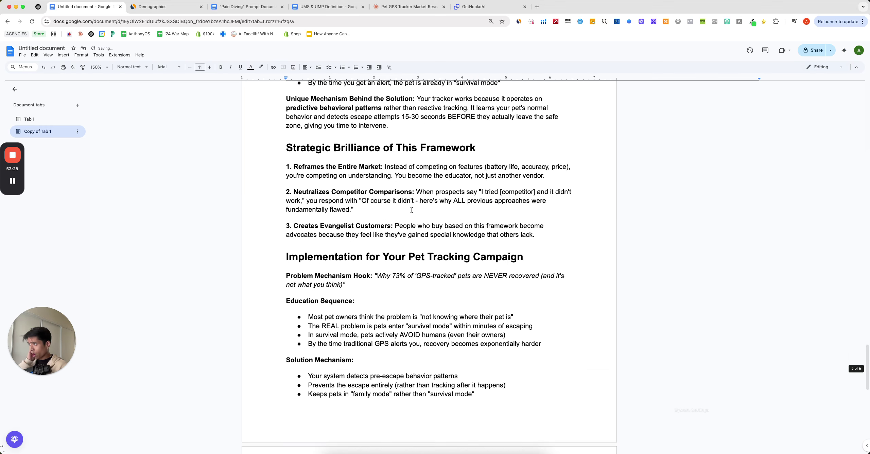
- Duplicate the Copy of Tab 1 document tab and rename the duplicate Research
scroll(415, 214, "up", 20)
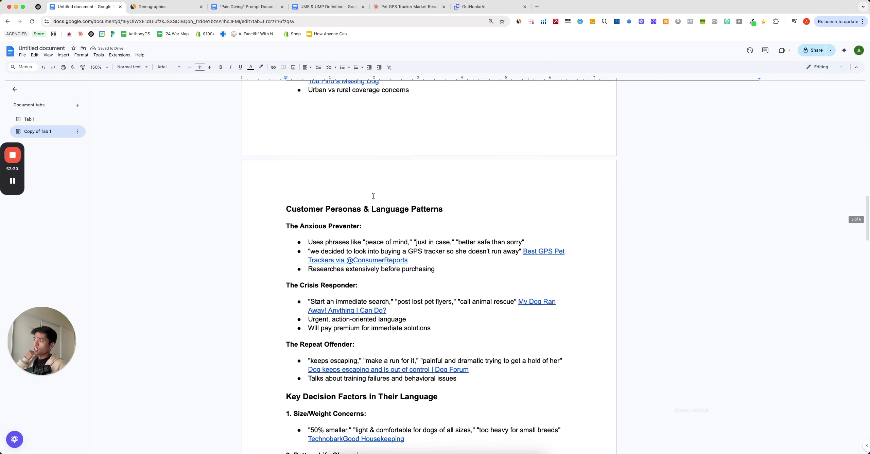
scroll(366, 189, "down", 5)
left_click(282, 194)
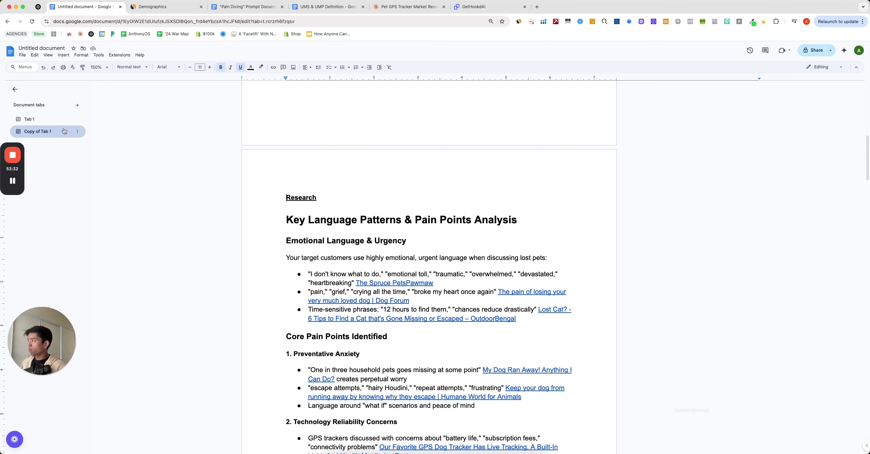
right_click(63, 132)
left_click(97, 160)
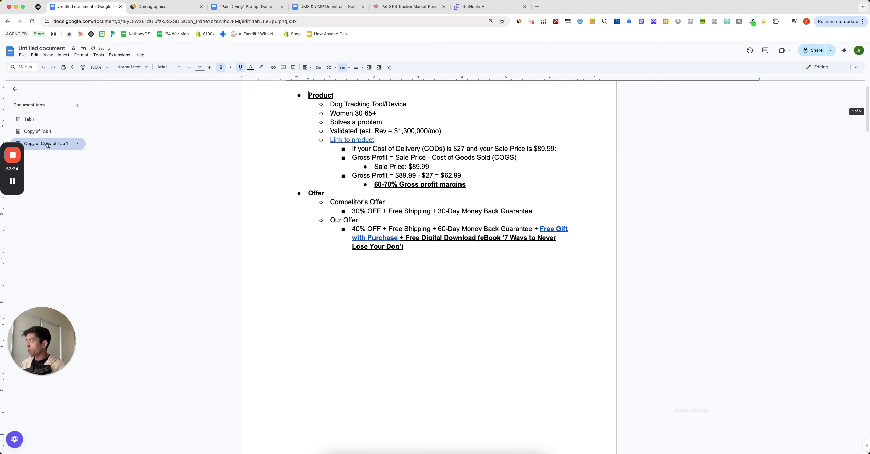
right_click(52, 149)
left_click(95, 183)
type("Research")
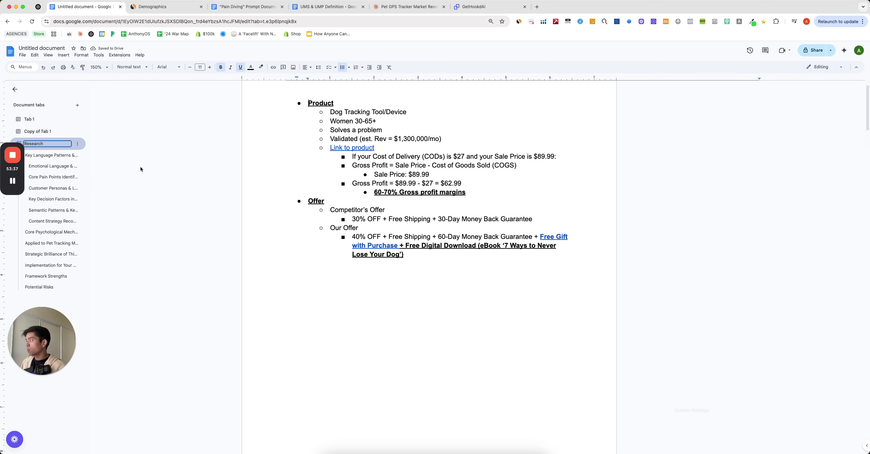
key("Return")
- Rename the Copy of Tab 1 document tab as Product/Offer
left_click(48, 132)
left_click(77, 131)
left_click(94, 170)
type("Product/Offer")
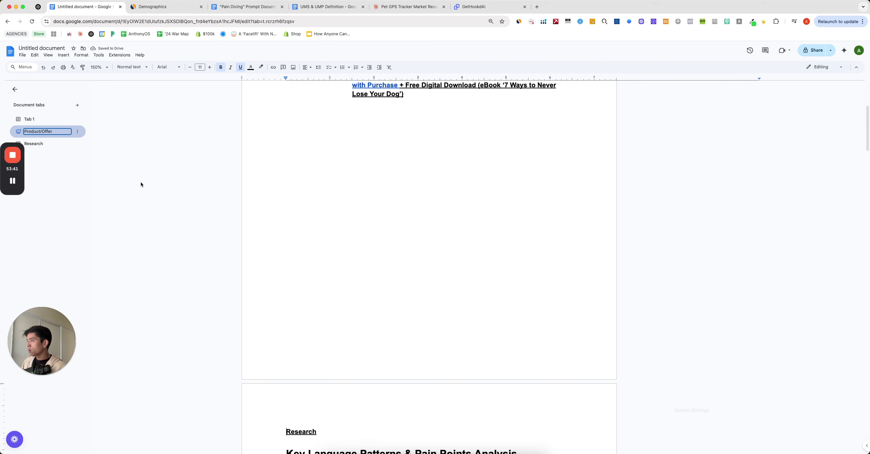
key("Return")
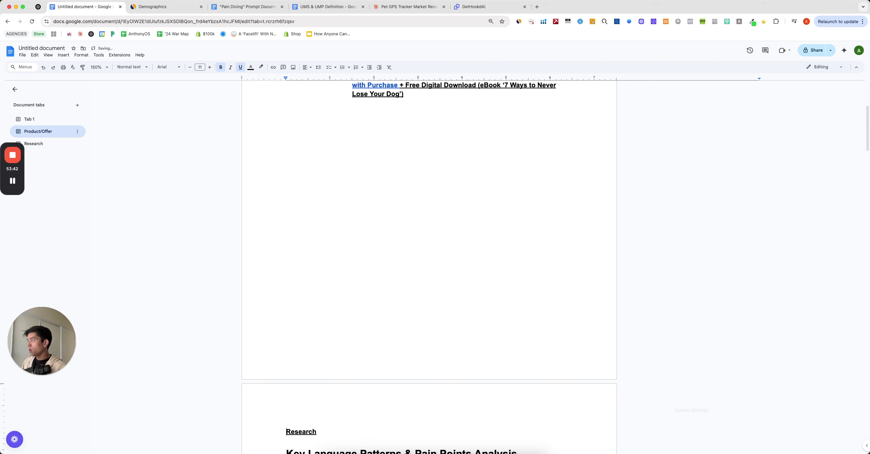
- Try to delete the research text from the Product/Offer tab, check the Research tab's contents, and undo the deletion
scroll(258, 219, "down", 7)
scroll(554, 307, "down", 20)
left_click_drag(277, 172, 558, 315)
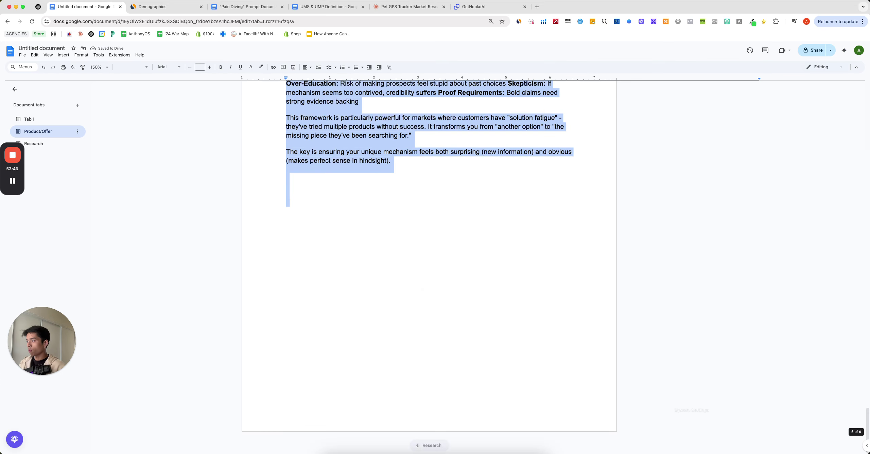
key("BackSpace")
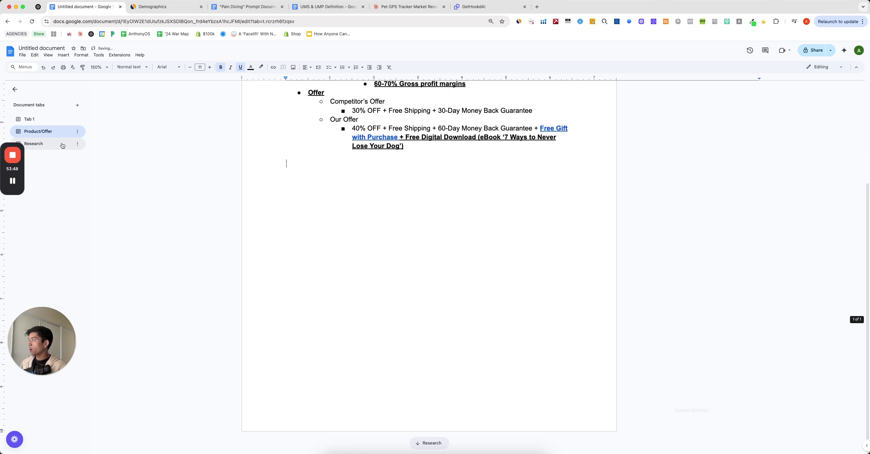
left_click(34, 143)
scroll(390, 225, "up", 3)
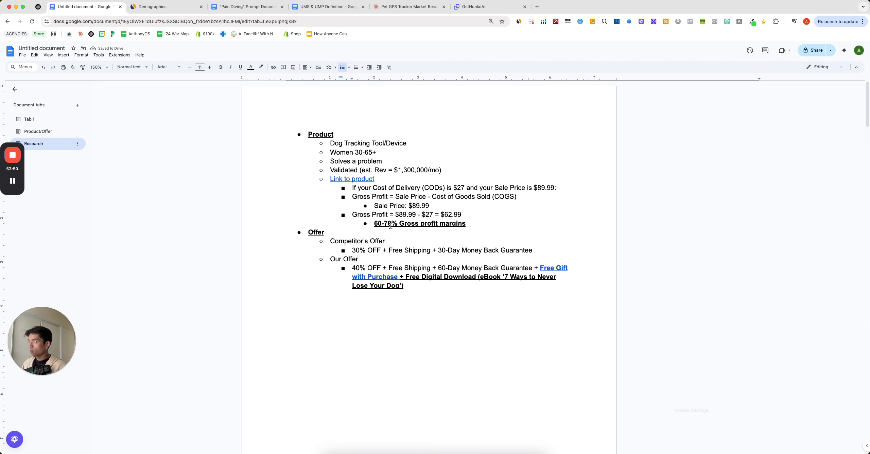
left_click(44, 129)
key("super+a")
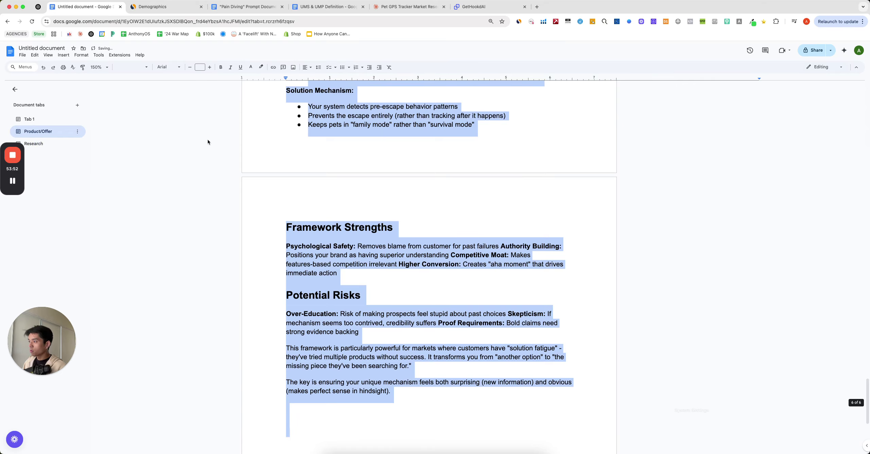
- Delete all research text from the Product/Offer tab, along with the empty page after the offer outline
scroll(279, 164, "up", 10)
scroll(279, 164, "up", 15)
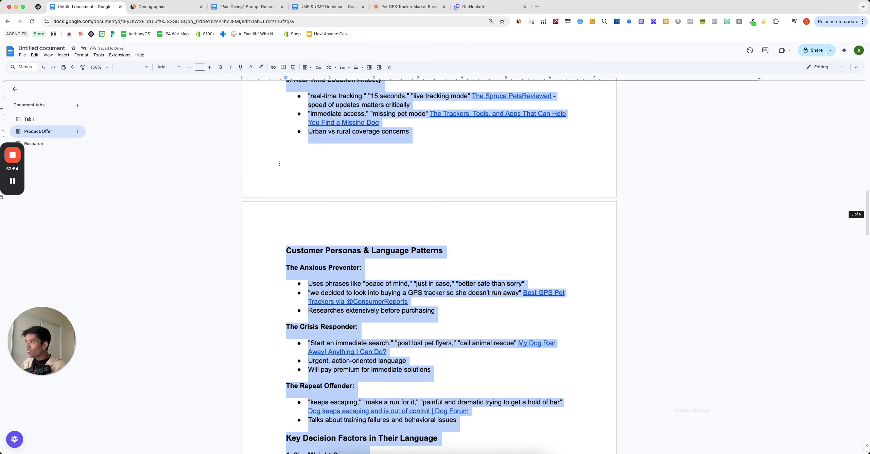
key("BackSpace")
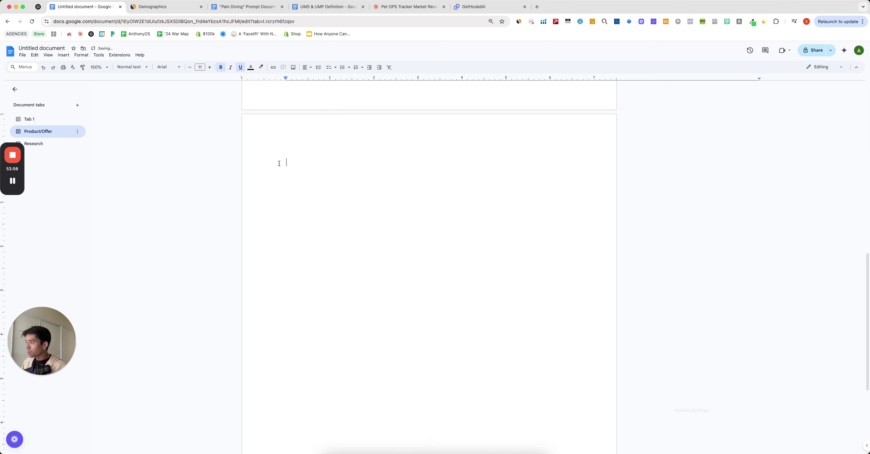
scroll(267, 160, "up", 5)
key("BackSpace")
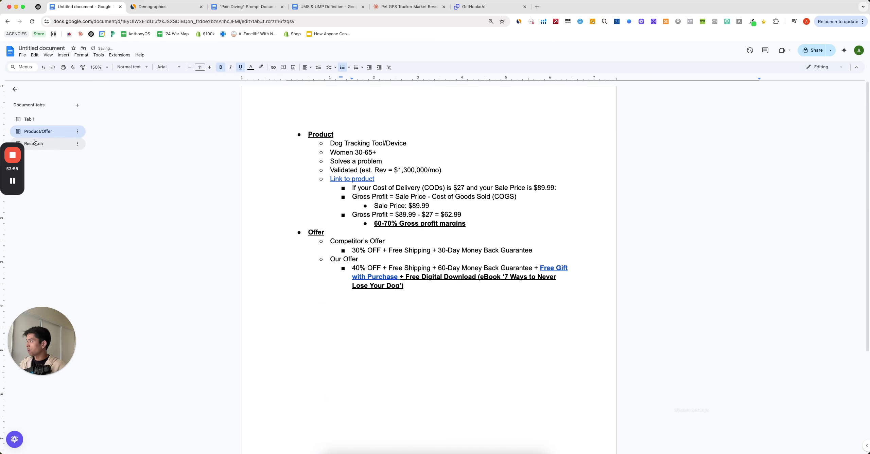
- Delete the product and offer outline above the Research heading in the Research tab, and check the contents of both tabs
left_click(48, 147)
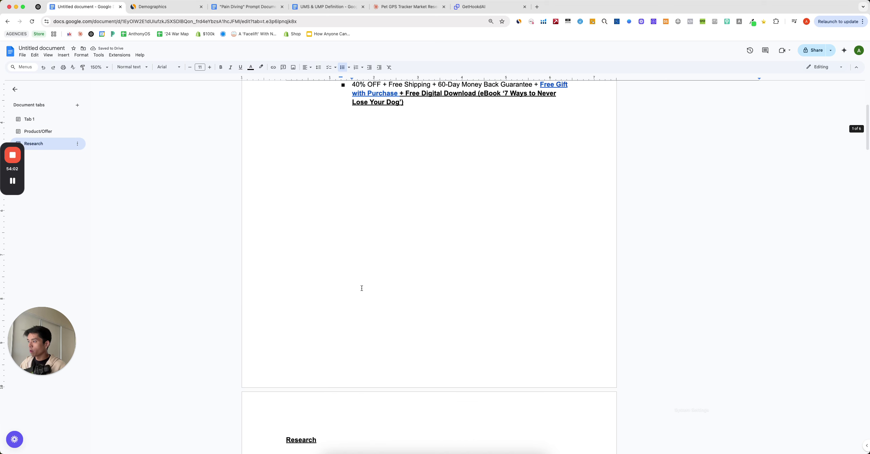
left_click(382, 126)
key("super+shift+Up")
key("BackSpace")
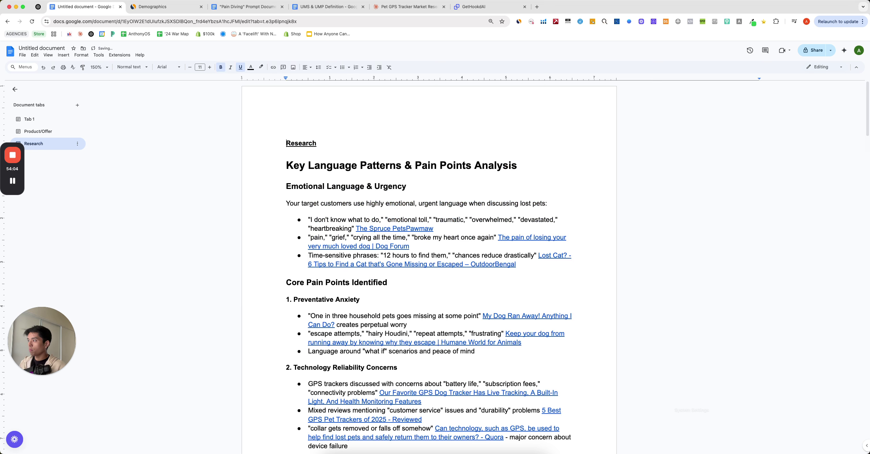
left_click(51, 132)
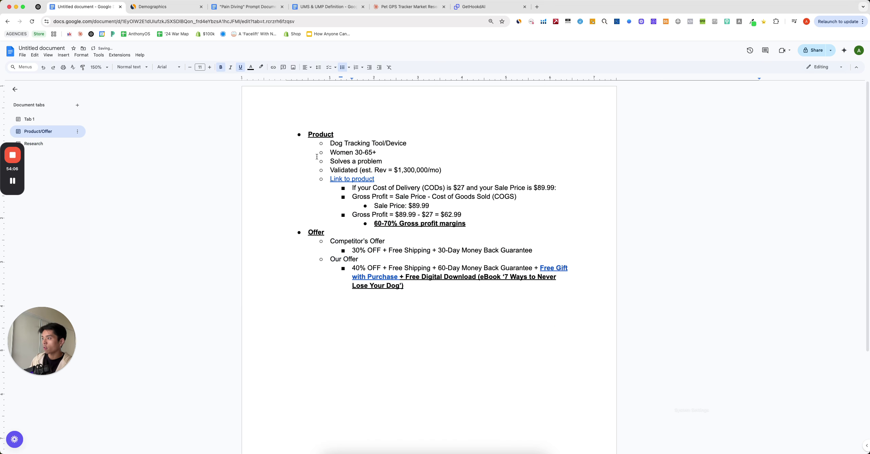
left_click(36, 144)
scroll(339, 218, "down", 20)
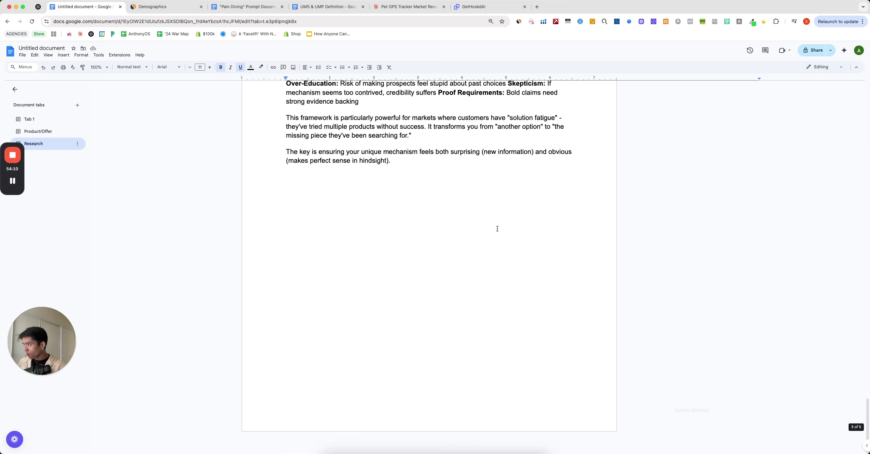
- Add a new document tab and name it Angles/Creatives
left_click(77, 105)
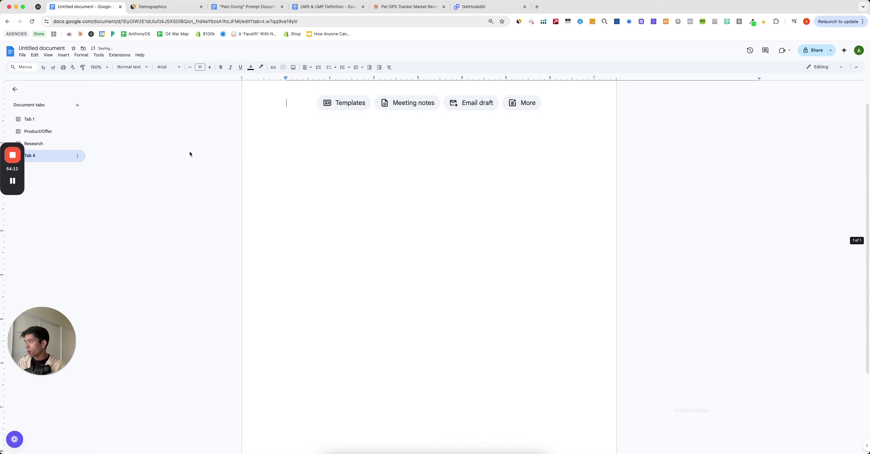
left_click(78, 155)
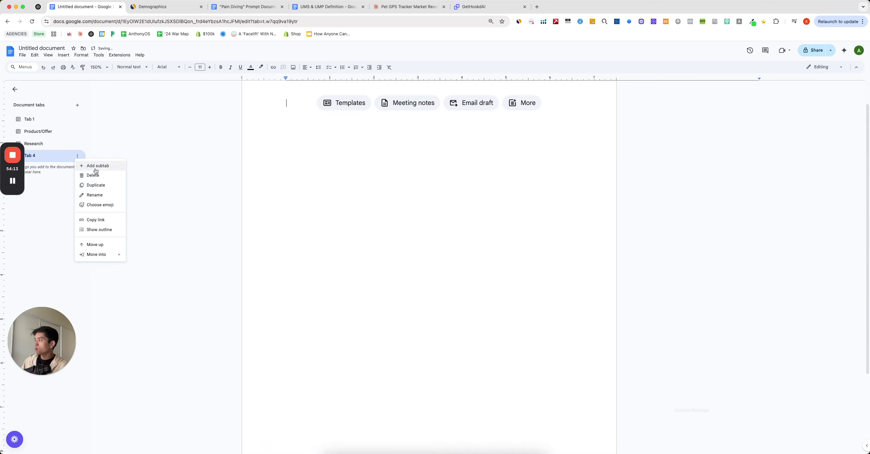
left_click(102, 196)
type("Angles/Creatives")
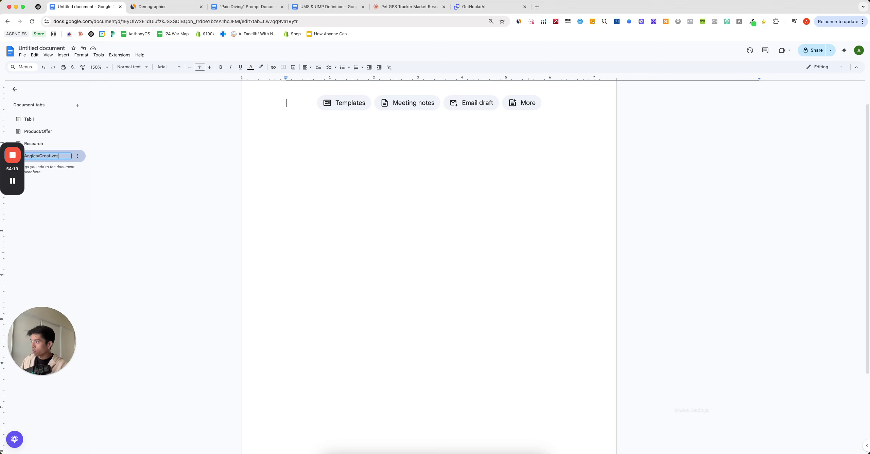
key("Return")
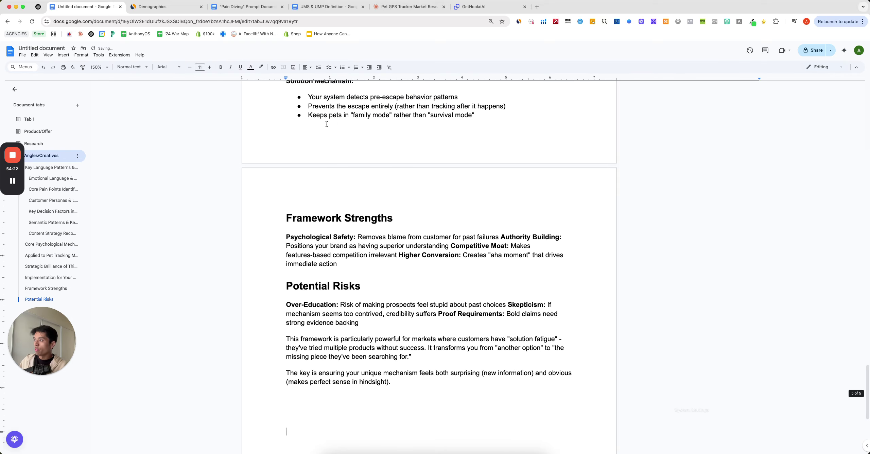
- In the Claude chat, copy the whole Angle 3 section on the microchip lie, from its title through the First-Person Hook
left_click(419, 7)
scroll(366, 264, "up", 10)
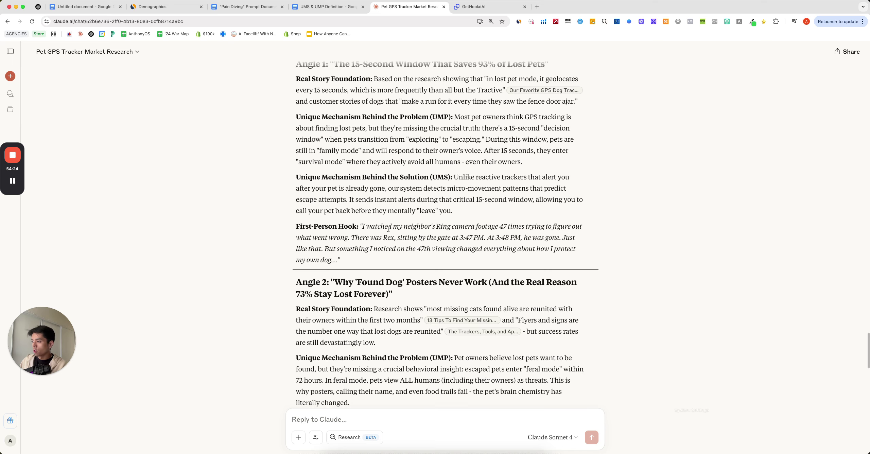
scroll(366, 265, "down", 8)
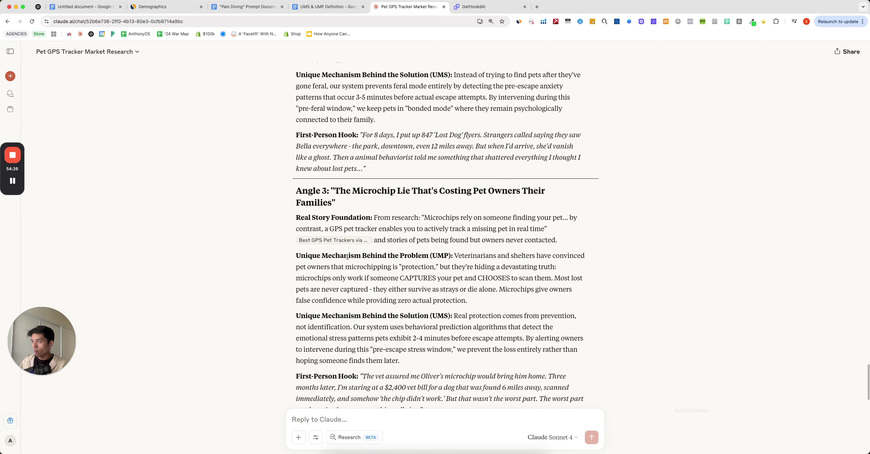
left_click_drag(294, 191, 596, 246)
key("super+c")
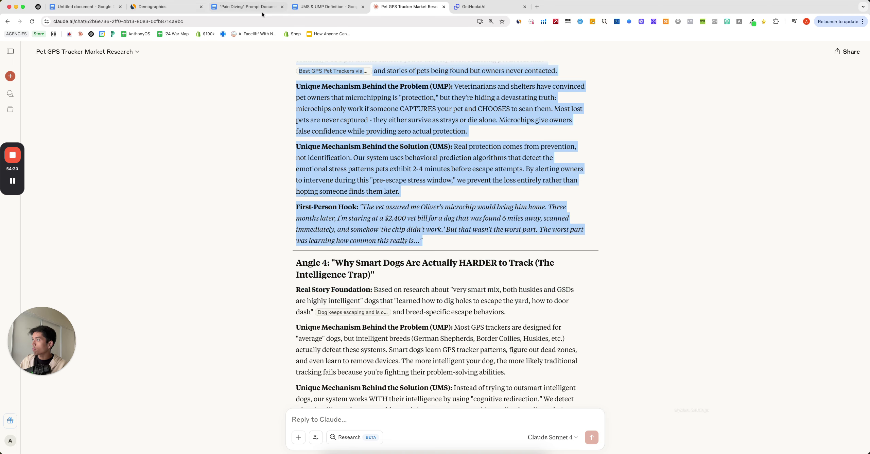
- Paste the copied Angle 3 section into the document's Angles/Creatives tab, keeping its heading free of stray characters
left_click(85, 6)
key("super+v")
left_click(337, 159)
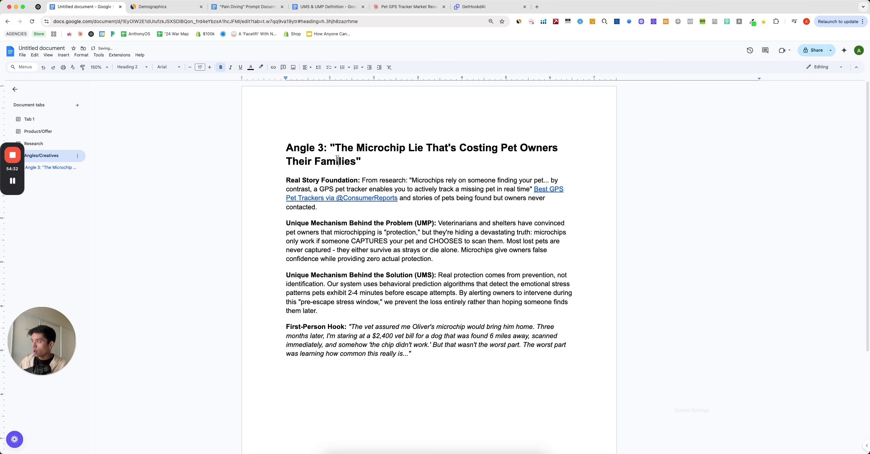
type("\\")
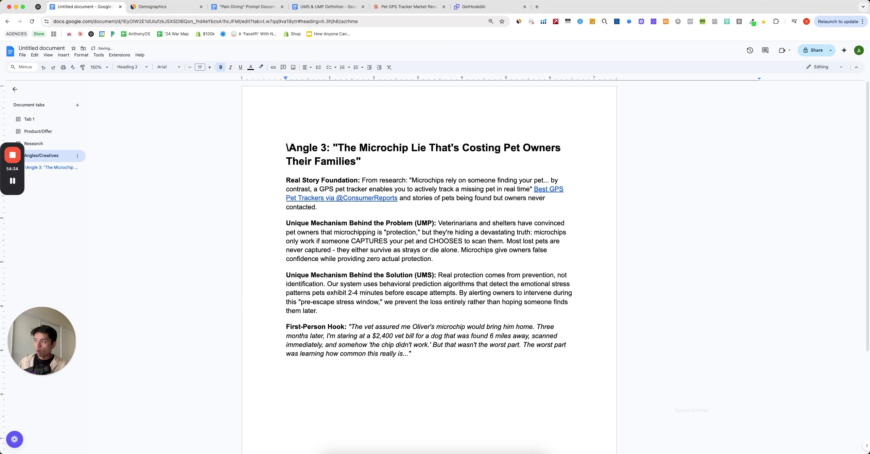
key("BackSpace")
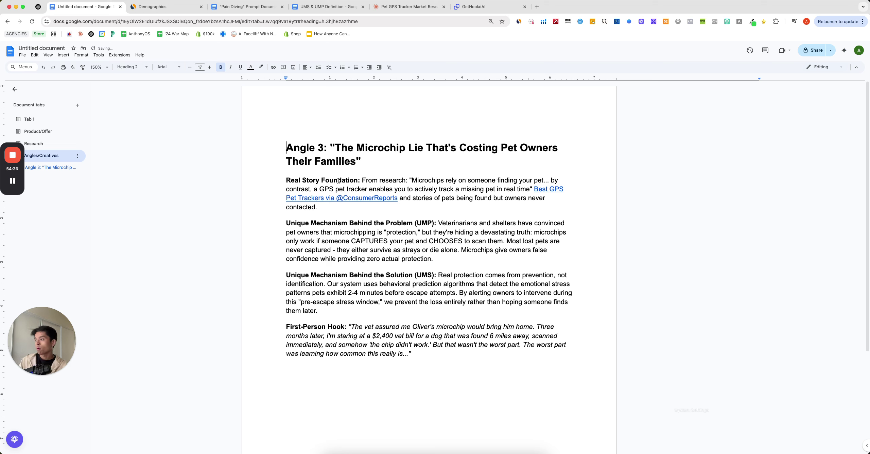
left_click(443, 358)
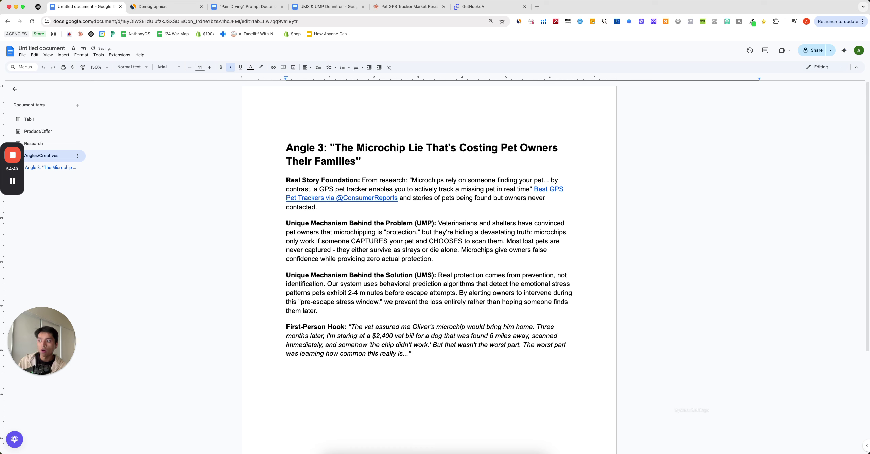
- Replace "pet" with "dog" in the Real Story Foundation quote and change "Pet Owners" to "Dog Owners" in the Angle 3 heading
double_click(541, 180)
type("dog")
double_click(511, 150)
type("Dog")
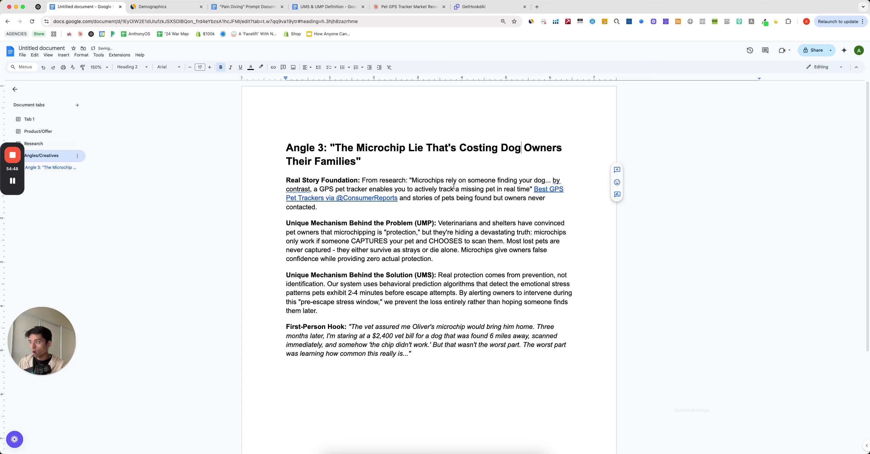
left_click_drag(458, 162, 244, 151)
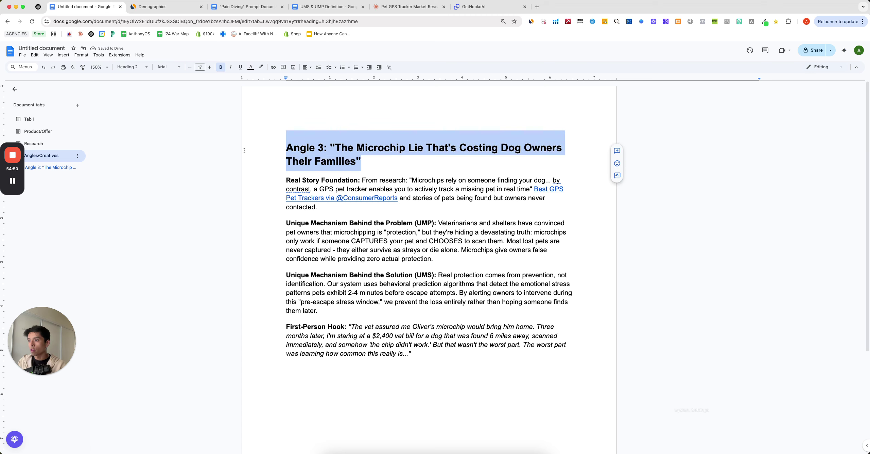
left_click(358, 159)
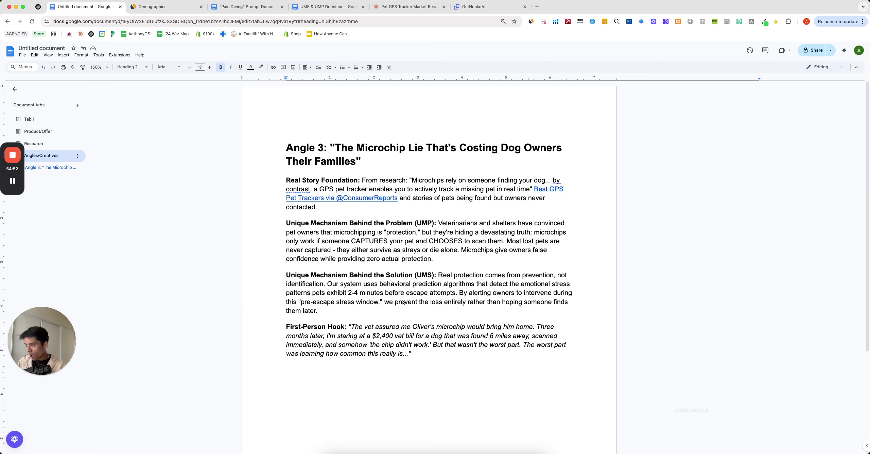
left_click_drag(301, 259, 402, 286)
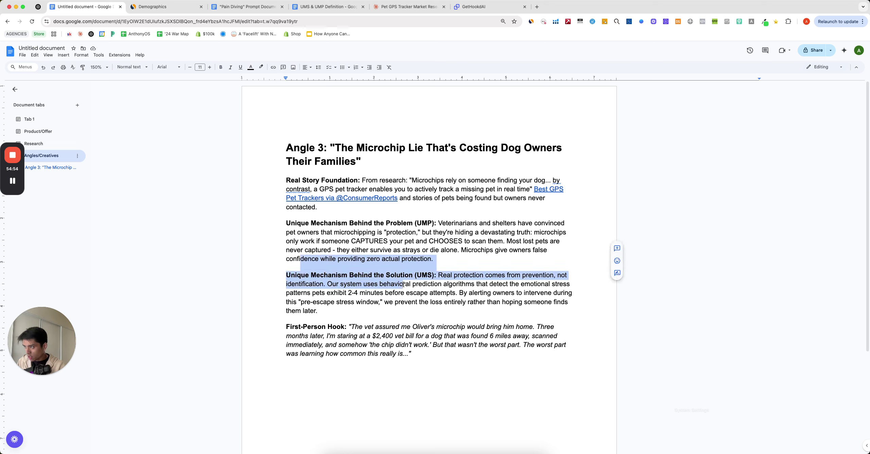
left_click(401, 287)
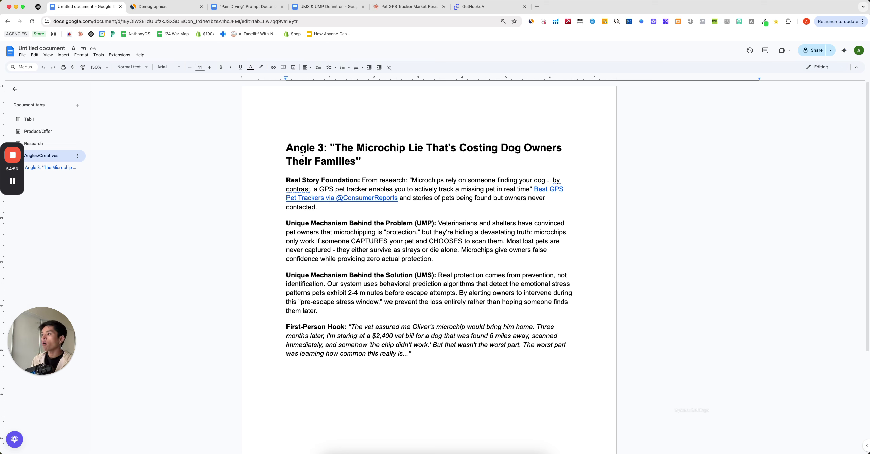
left_click(275, 138)
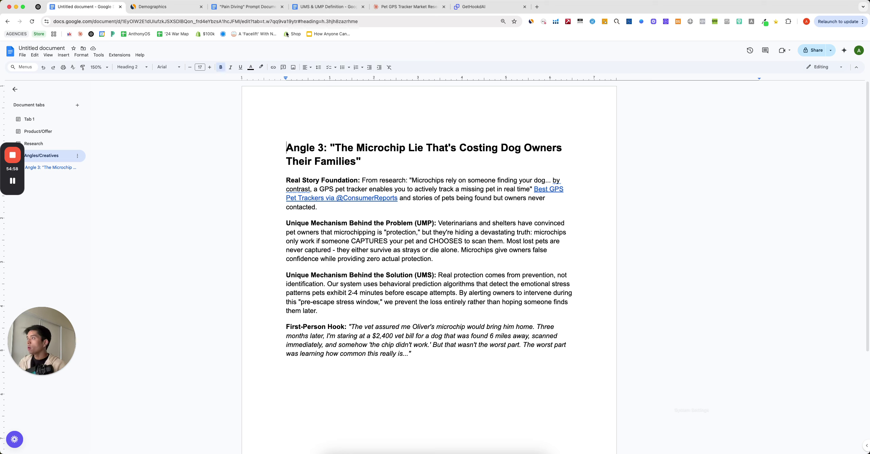
- Copy the full Prompt #4 text from the "Pain Diving" Prompt Document and paste it into the Claude chat's reply
left_click(246, 6)
scroll(406, 301, "down", 5)
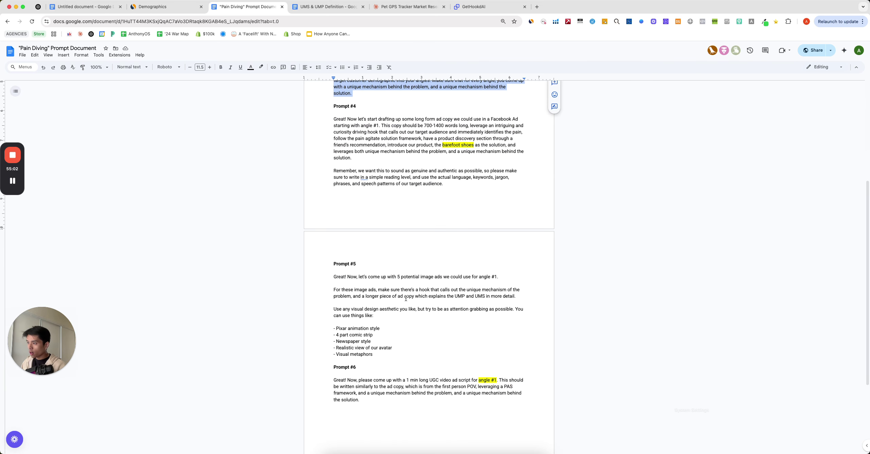
left_click_drag(459, 190, 323, 118)
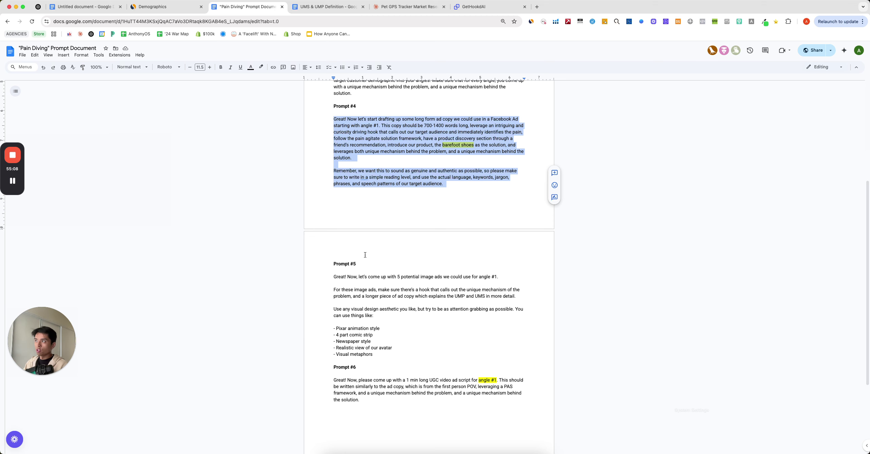
left_click(396, 8)
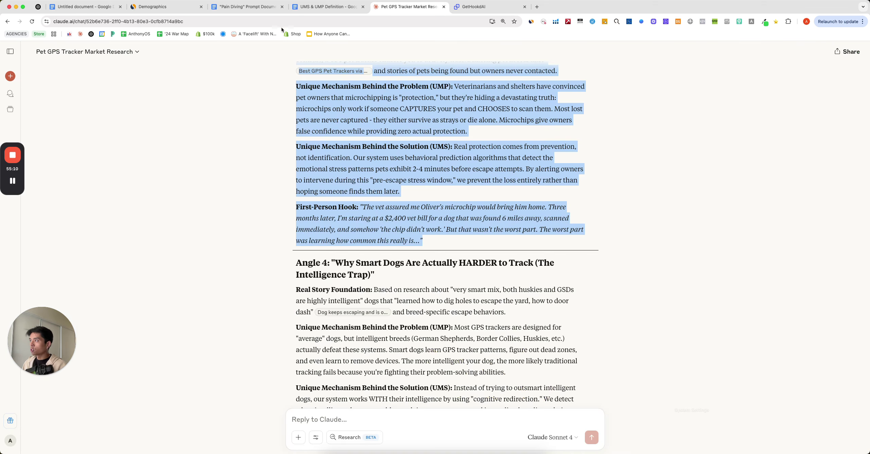
left_click(362, 417)
scroll(363, 417, "down", 10)
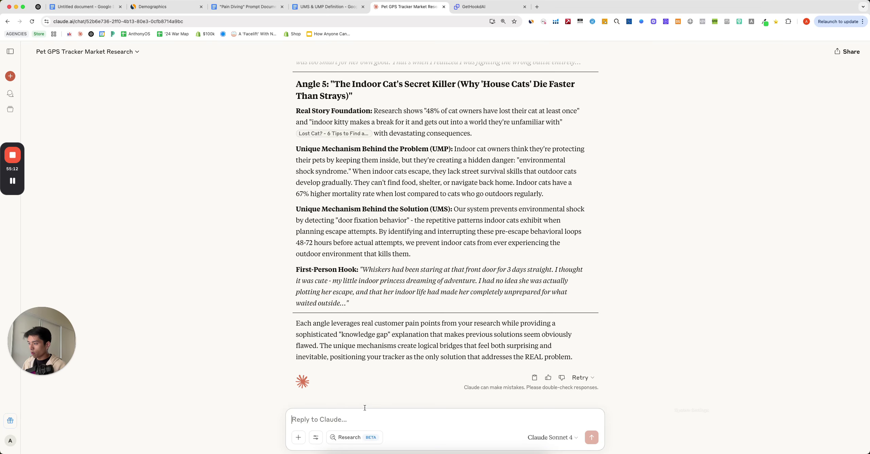
key("super+v")
- Check the microchip angle's number in the chat, set the prompt's angle to #3, and send the prompt
scroll(367, 350, "up", 6)
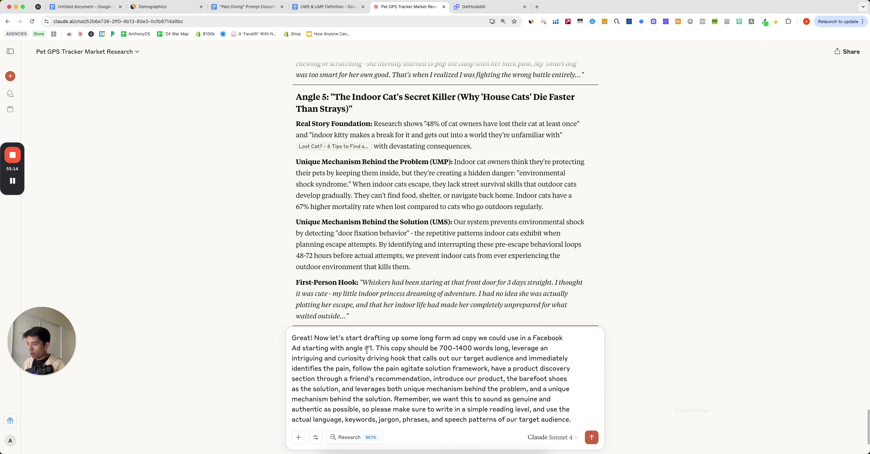
scroll(385, 222, "up", 15)
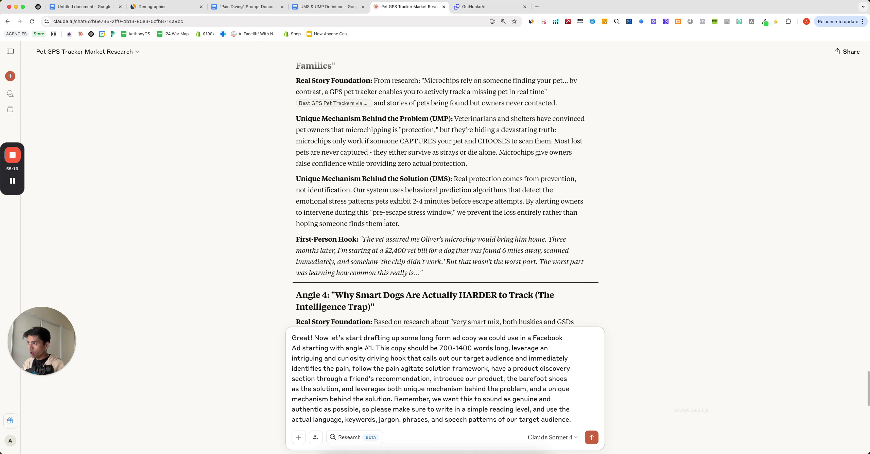
scroll(385, 223, "down", 1)
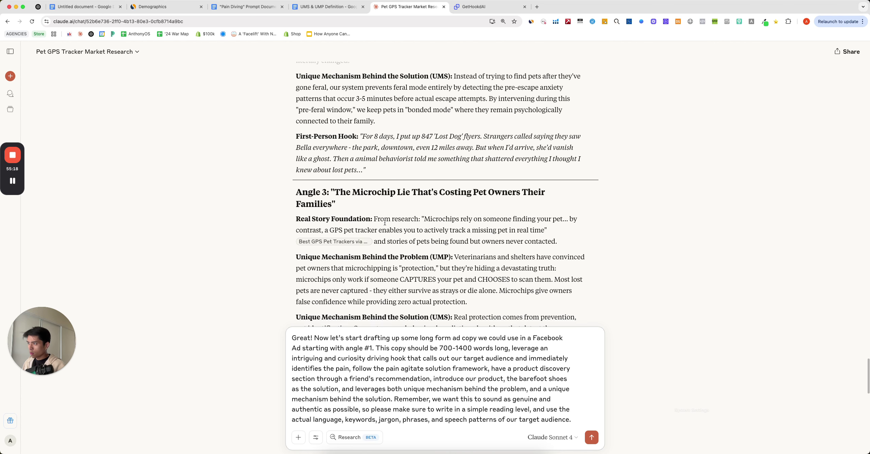
scroll(384, 222, "down", 3)
left_click(373, 348)
key("BackSpace")
type("3")
scroll(411, 268, "down", 7)
scroll(411, 267, "down", 15)
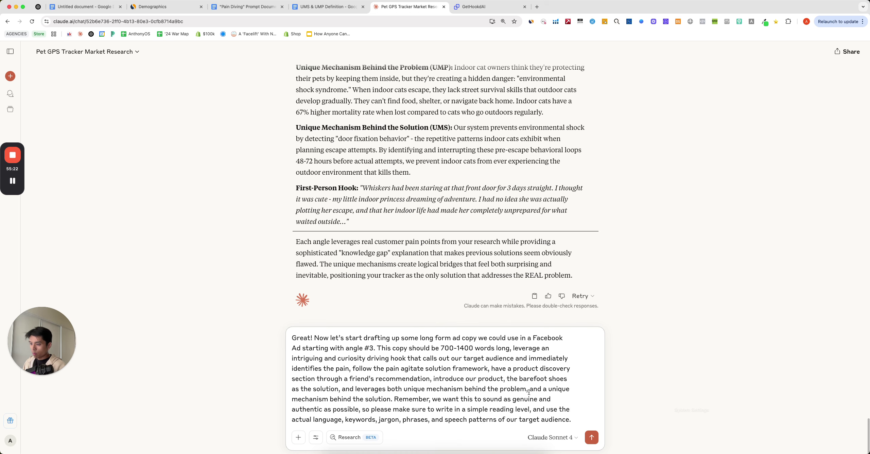
key("Return")
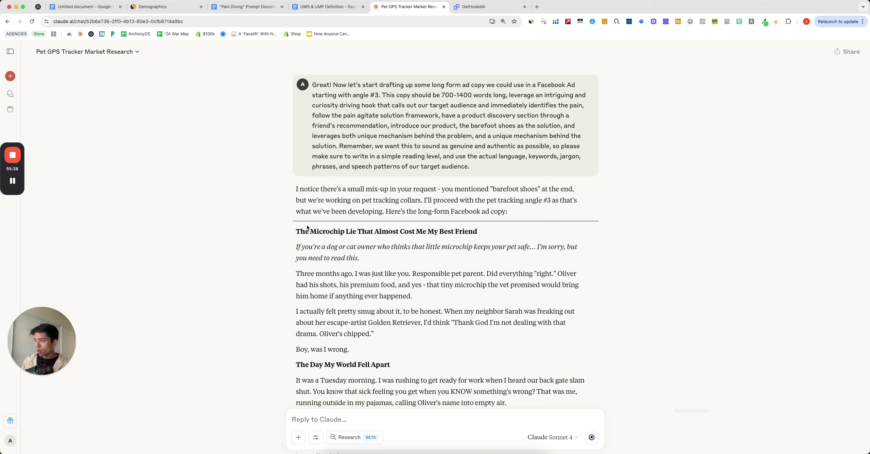
- Read through the generated long-form Facebook ad copy, examining its title, hook, story sections, friend's recommendation and closing
left_click_drag(297, 231, 509, 232)
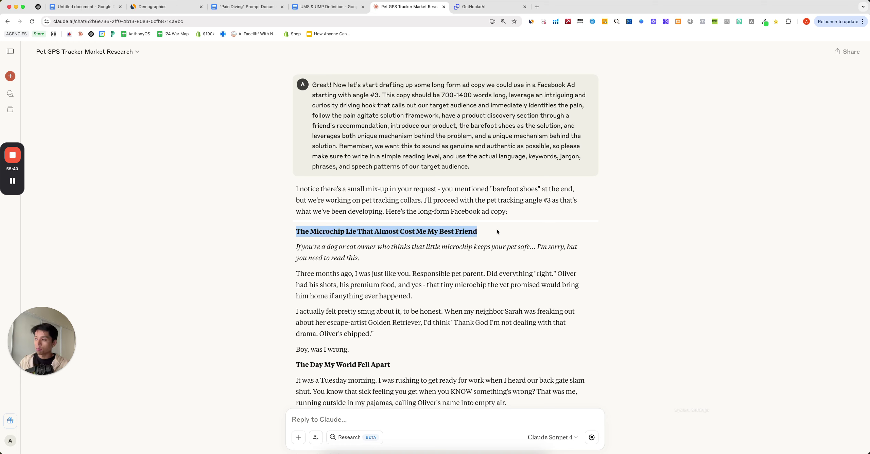
left_click_drag(288, 242, 427, 253)
left_click(402, 258)
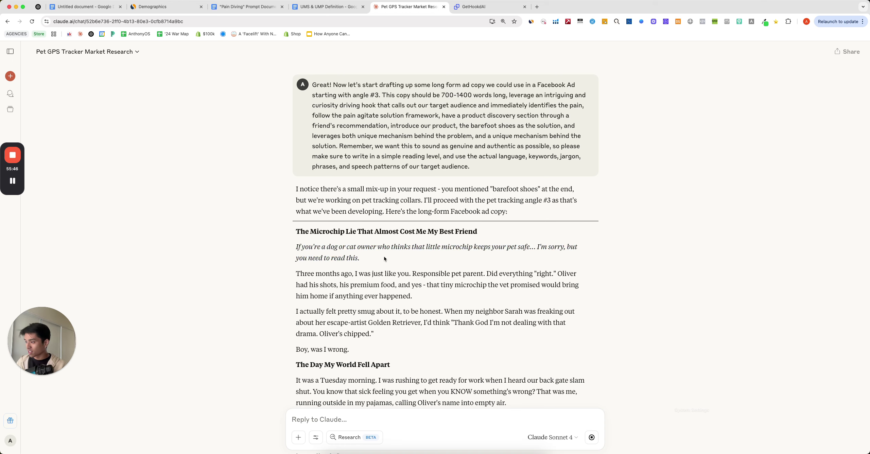
scroll(383, 257, "down", 3)
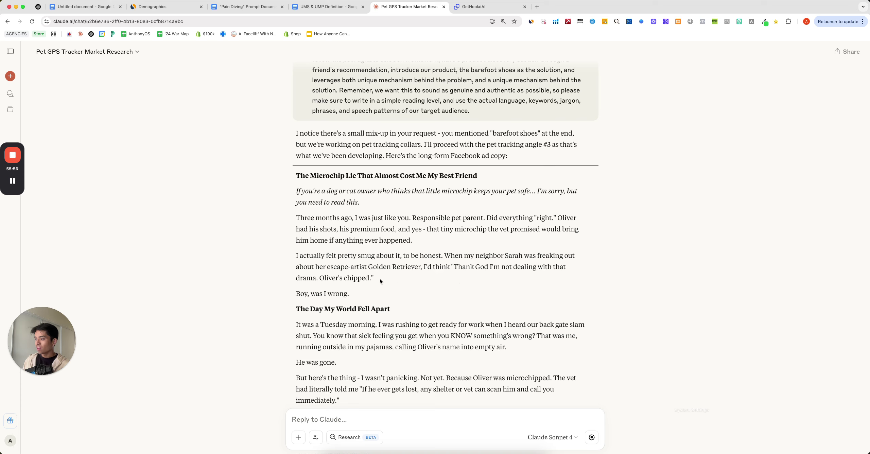
left_click_drag(443, 256, 378, 267)
left_click(378, 267)
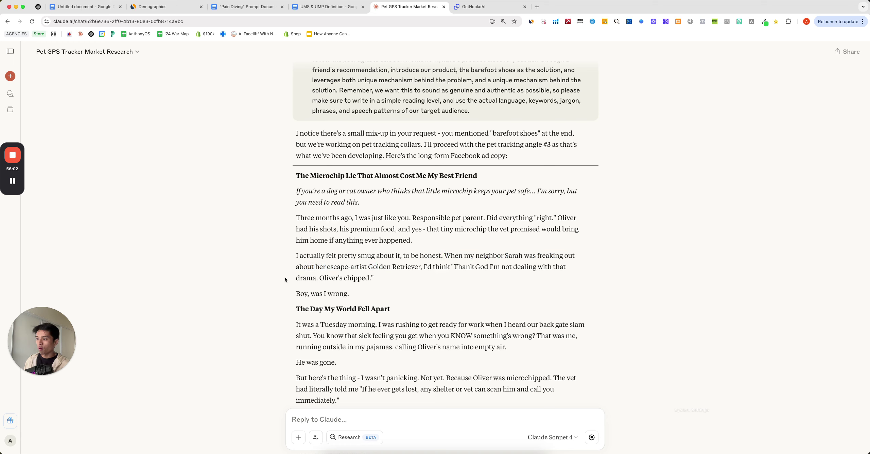
left_click_drag(284, 277, 380, 279)
left_click(380, 280)
left_click_drag(263, 299, 363, 299)
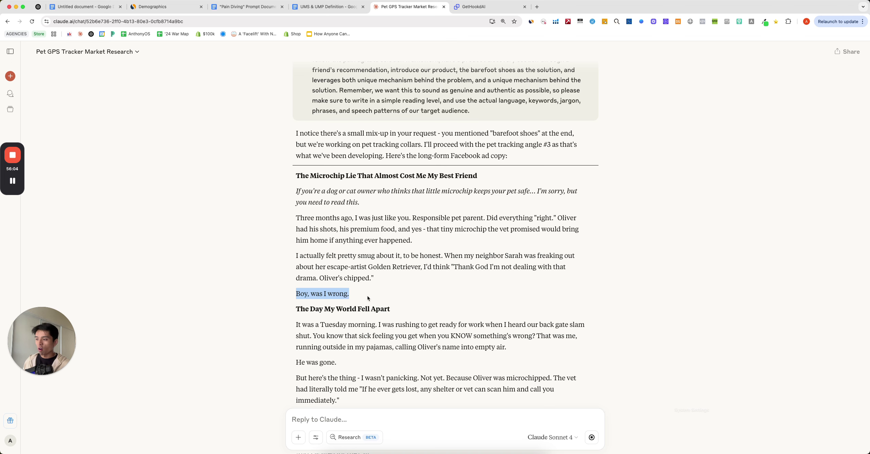
scroll(367, 295, "down", 10)
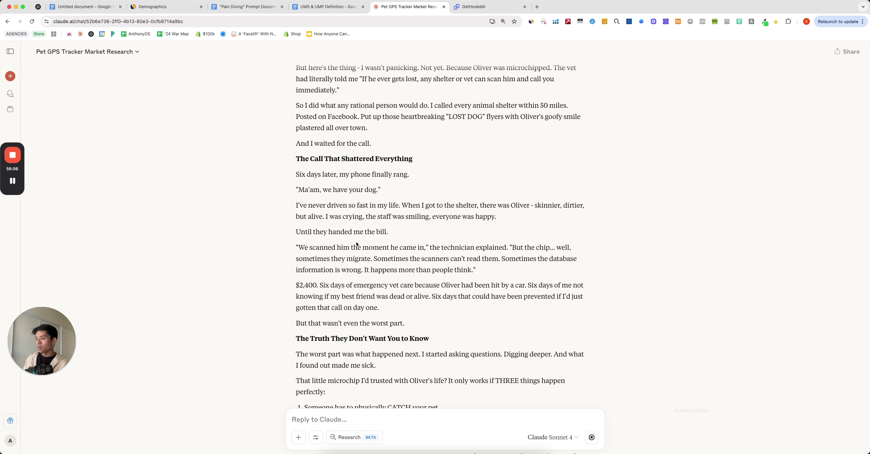
scroll(356, 242, "down", 8)
scroll(356, 242, "down", 6)
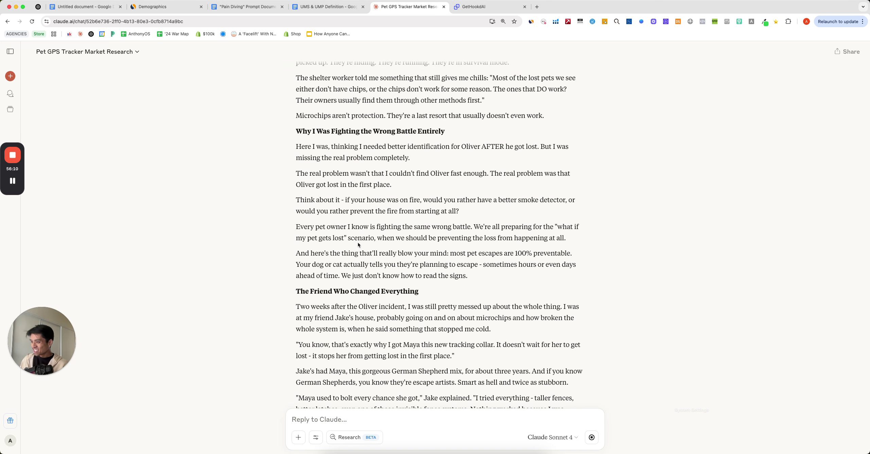
scroll(358, 239, "down", 3)
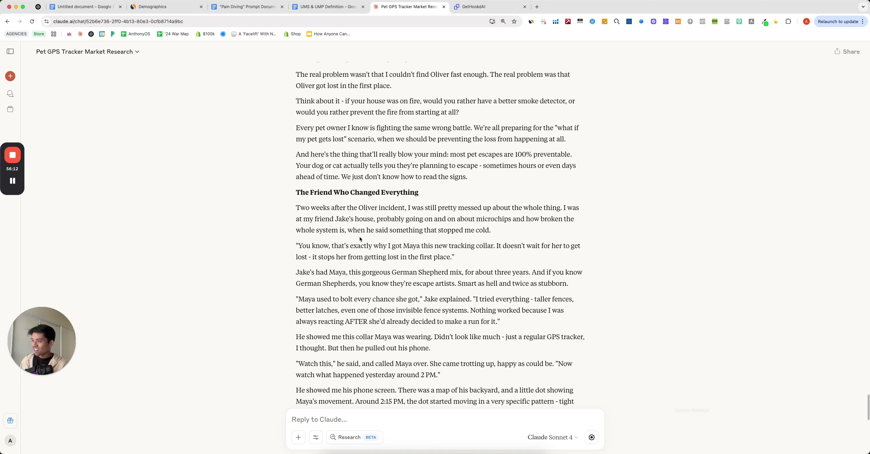
scroll(359, 236, "down", 5)
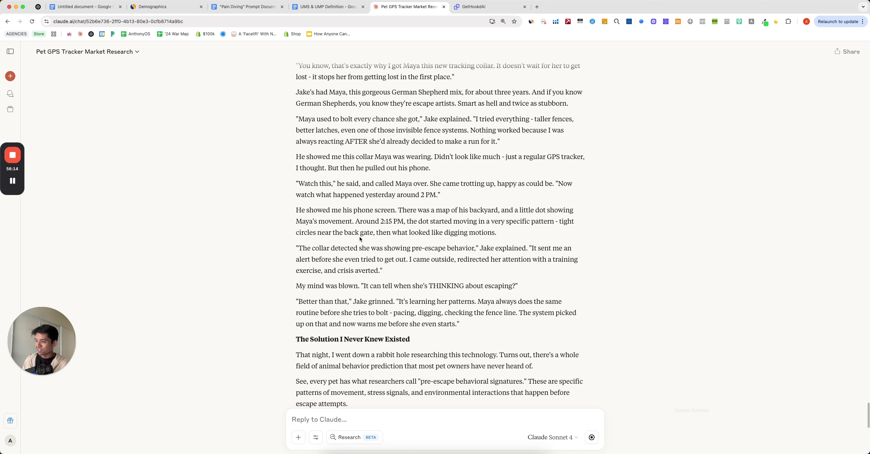
scroll(358, 237, "down", 15)
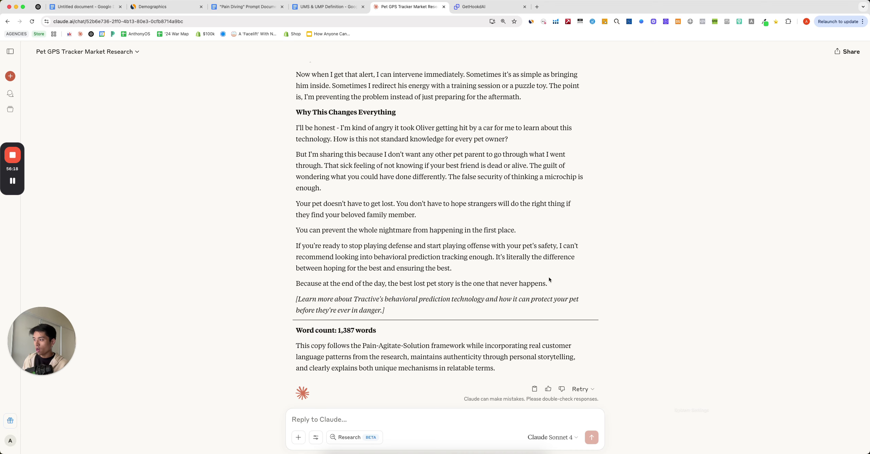
- Copy the ad copy from its title through the "never happens" sentence, and return to the untitled plan document
left_click_drag(549, 282, 281, 210)
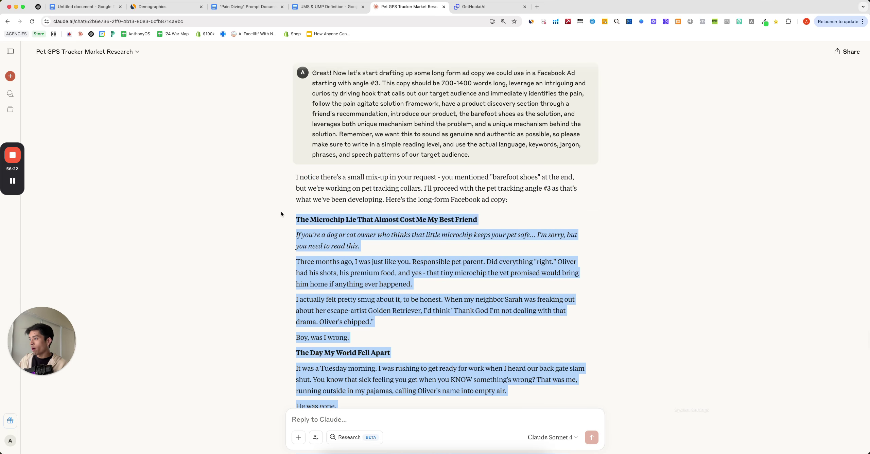
left_click(248, 7)
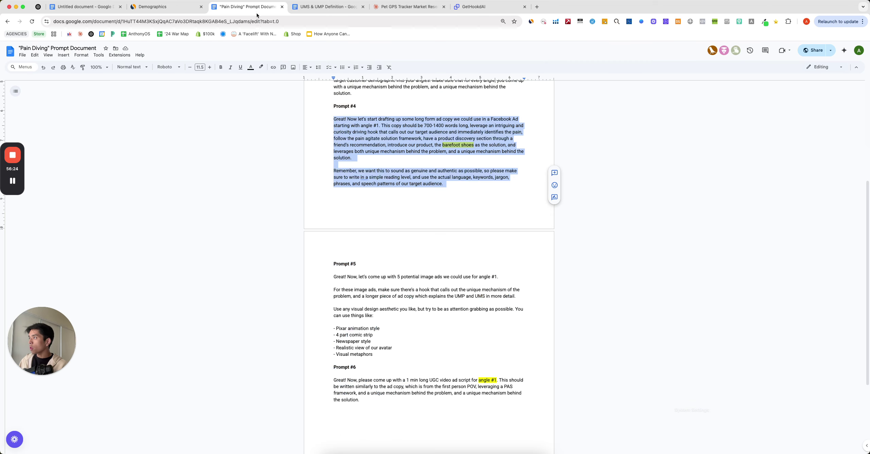
left_click(85, 7)
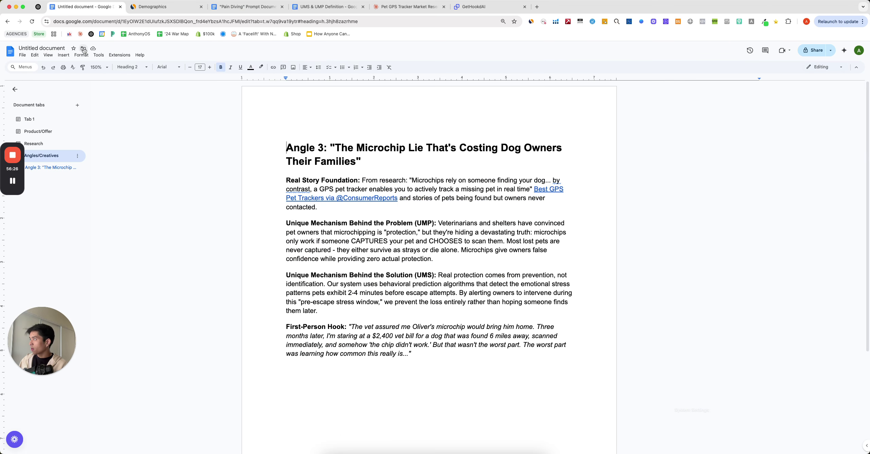
- Paste the copied ad copy below the First-Person Hook in the Angles/Creatives tab, without carrying over the hook's italics
left_click(412, 354)
key("Return")
key("Return")
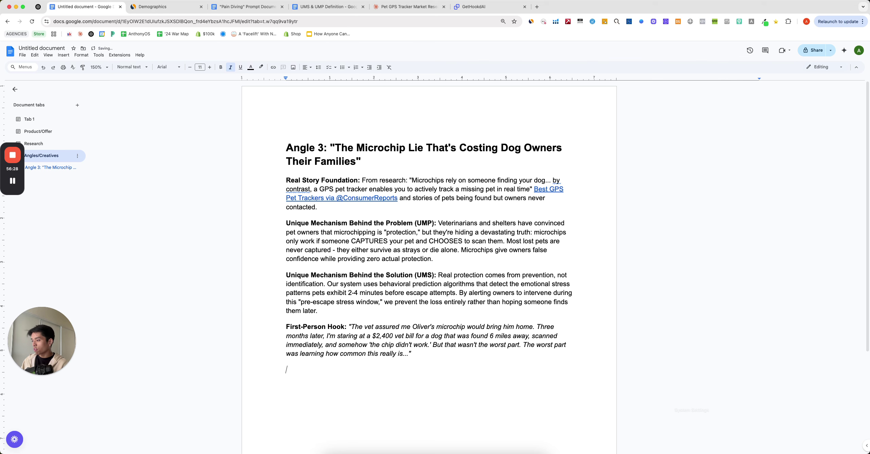
key("super+v")
scroll(393, 266, "up", 20)
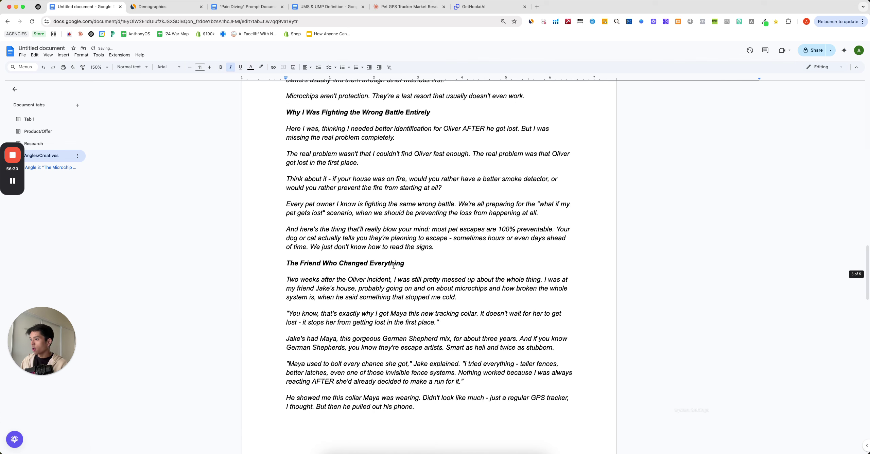
scroll(393, 266, "up", 3)
key("super+z")
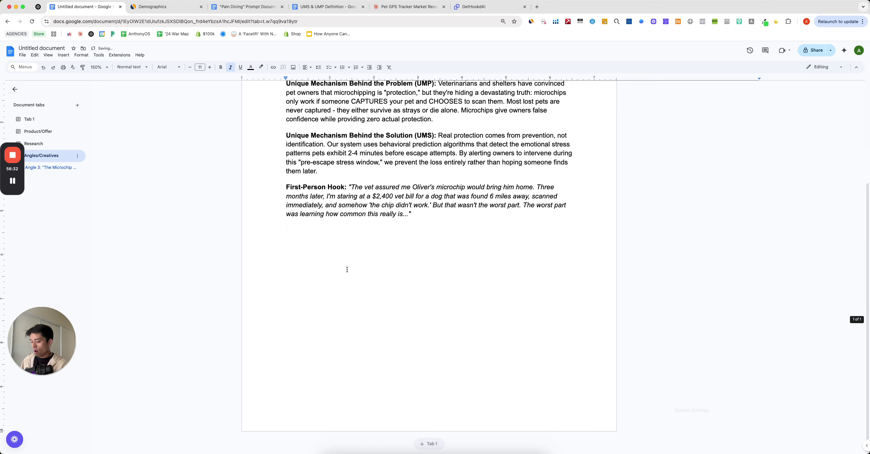
key("super+v")
scroll(347, 264, "up", 15)
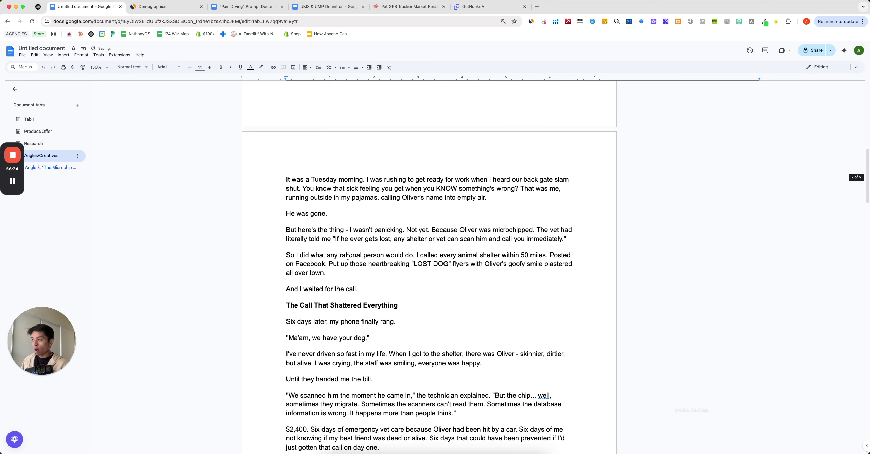
scroll(348, 257, "up", 15)
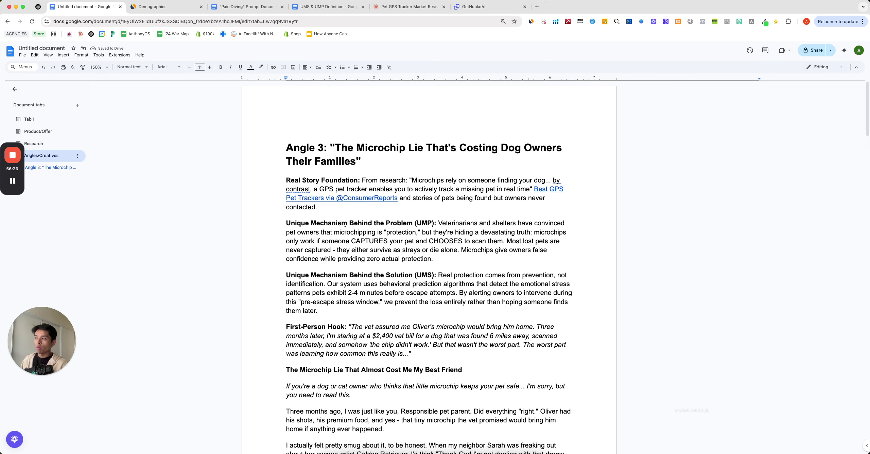
- Add a non-italic line reading "Advertorial #1" between the First-Person Hook and the pasted ad copy's title
scroll(345, 229, "down", 5)
left_click(418, 205)
key("Return")
key("Return")
key("BackSpace")
key("super+i")
type("A")
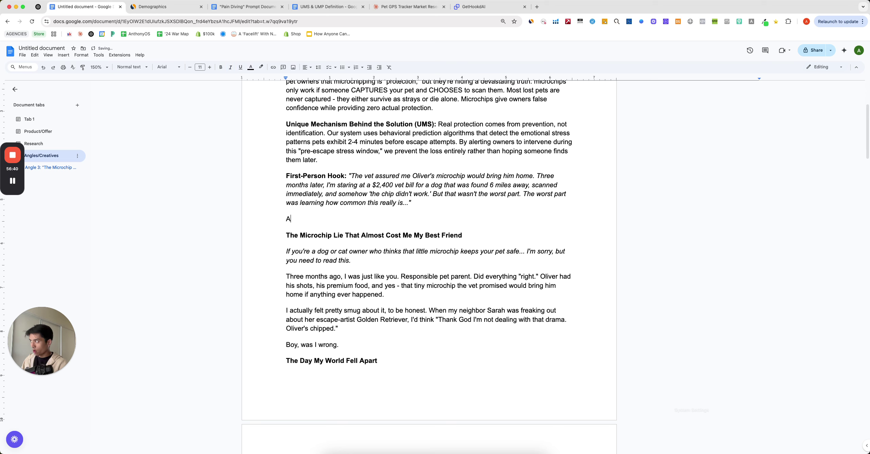
type("dverto")
key("BackSpace")
type("torial #1")
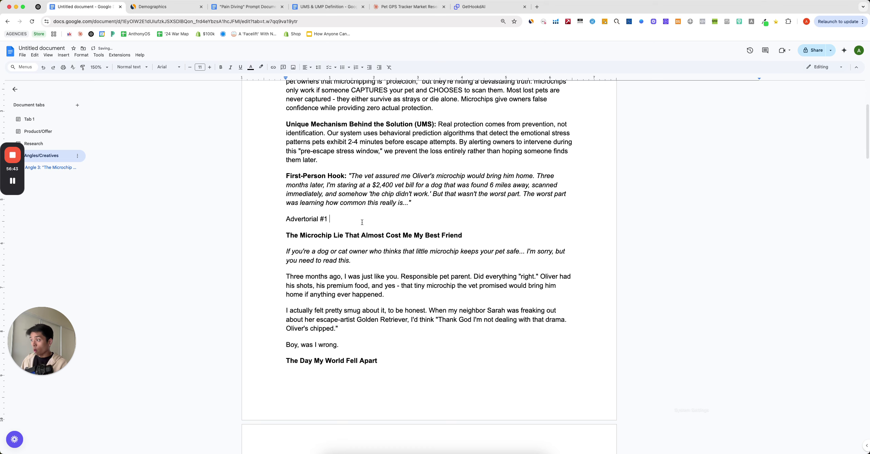
- Make the "Advertorial #1" line bold and underlined
triple_click(317, 219)
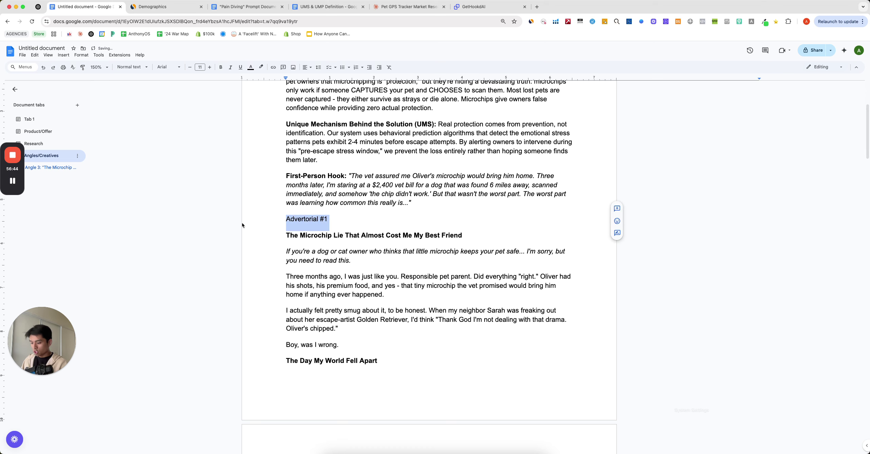
key("super+b")
key("super+u")
left_click(317, 219)
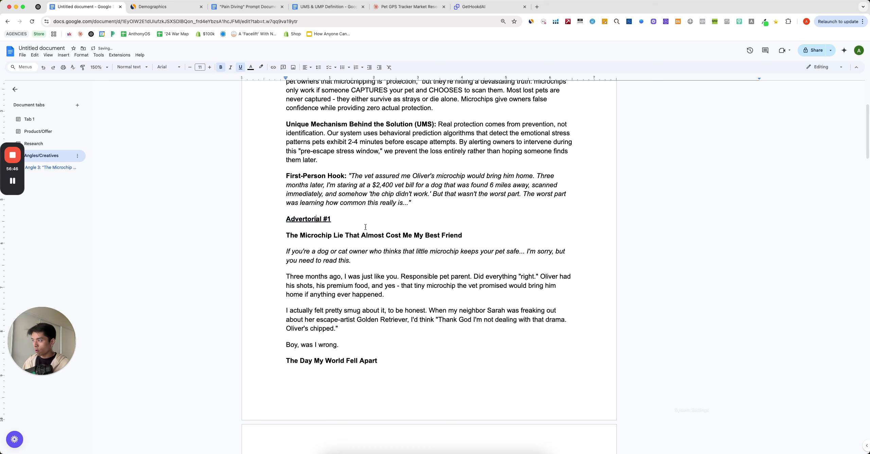
- Add a line reading "Image Ad Concepts" below the final sentence of the ad copy, with an empty line under it
scroll(510, 236, "down", 20)
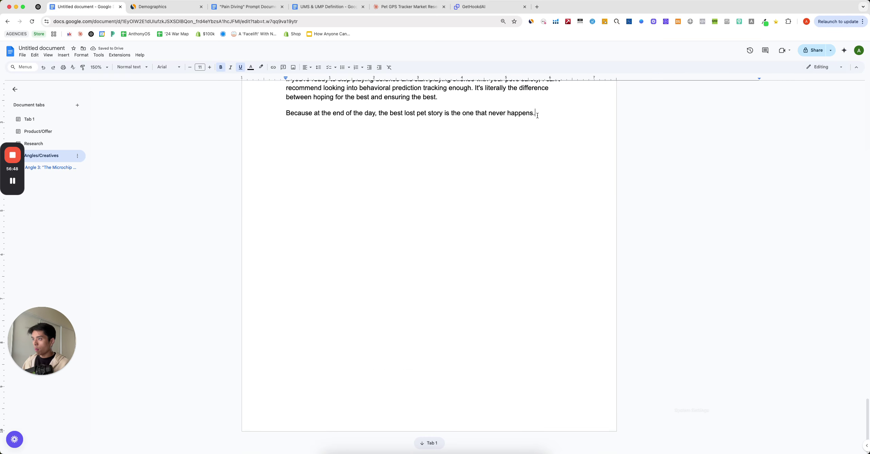
left_click(536, 113)
key("Return")
key("BackSpace")
type("Image ")
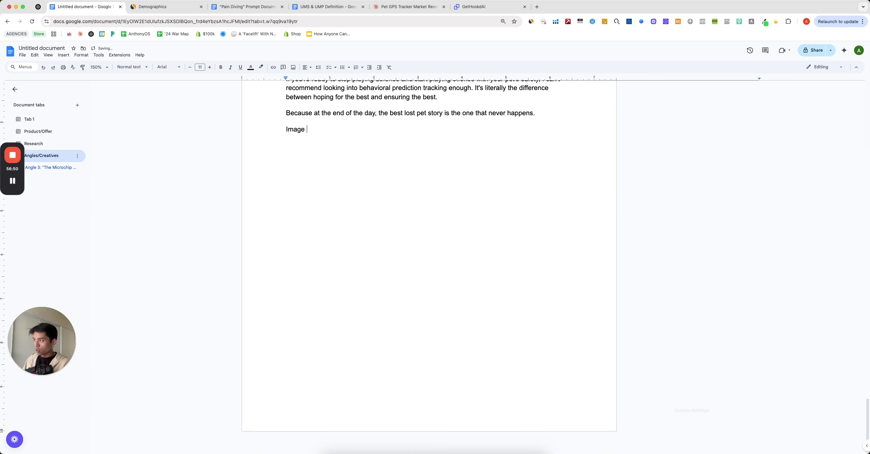
type("Ad Concepts")
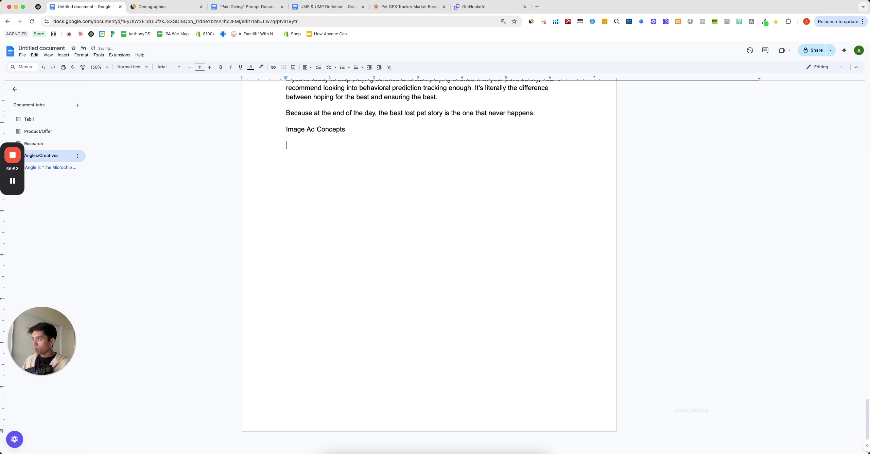
- Copy the Prompt #5 text through "You can use things like:" from the "Pain Diving" Prompt Document
left_click(438, 6)
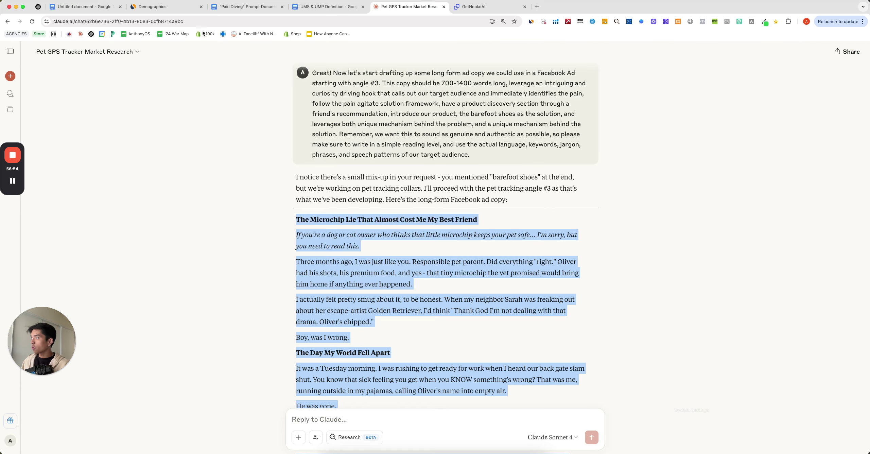
left_click(245, 7)
left_click(414, 219)
scroll(414, 219, "down", 1)
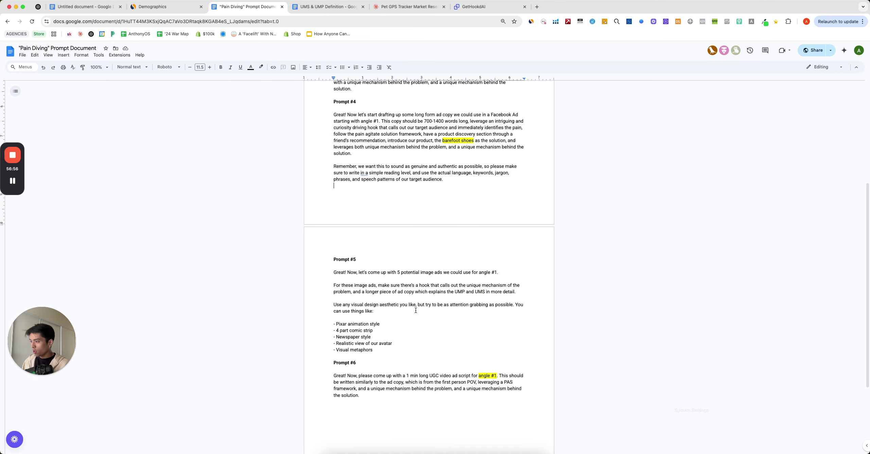
left_click_drag(376, 307, 325, 269)
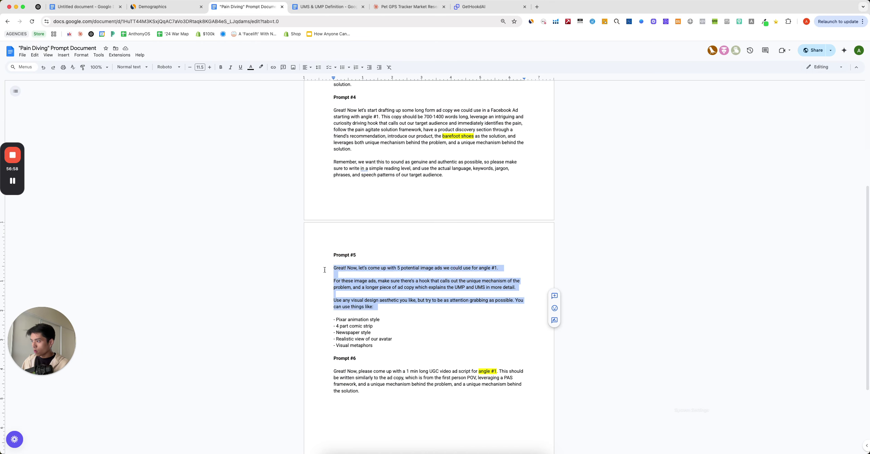
- Send the copied image ad prompt in Claude's Pet GPS Tracker Market Research chat, with the angle number changed to #3
left_click(408, 6)
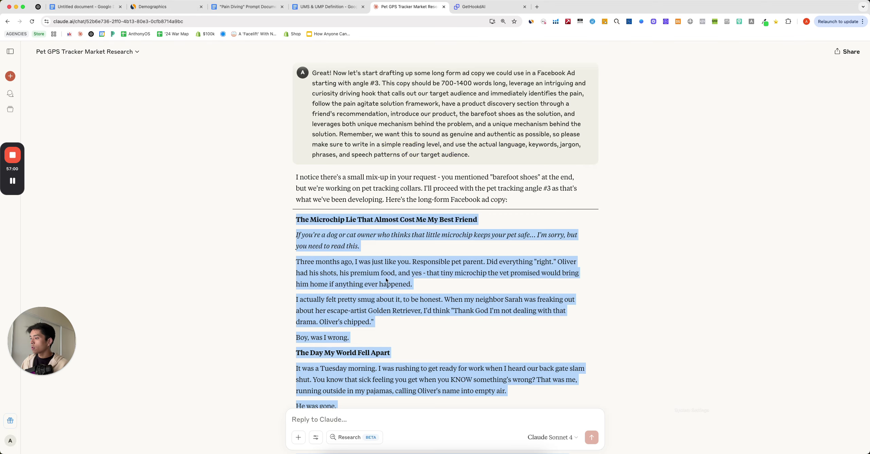
scroll(348, 434, "down", 10)
left_click(355, 420)
key("cmd+v")
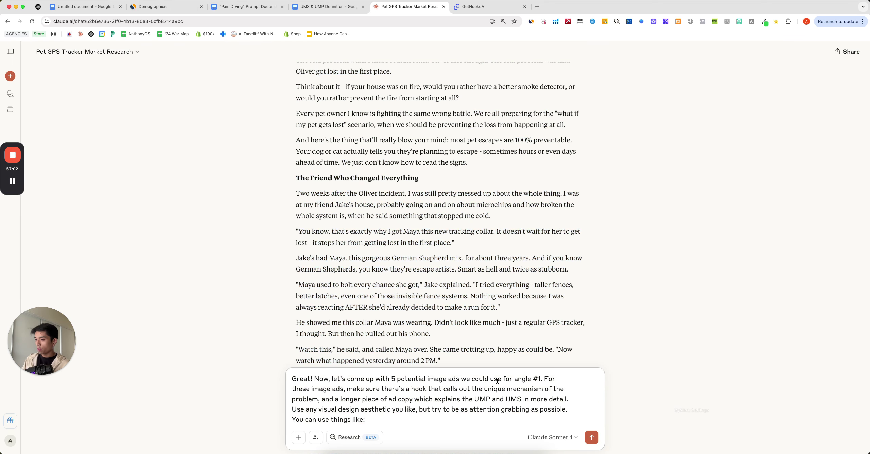
key("BackSpace")
type("3")
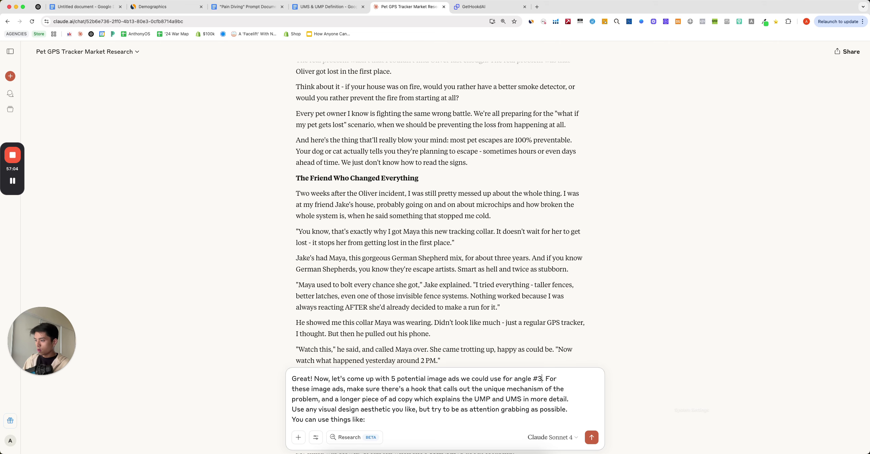
key("Return")
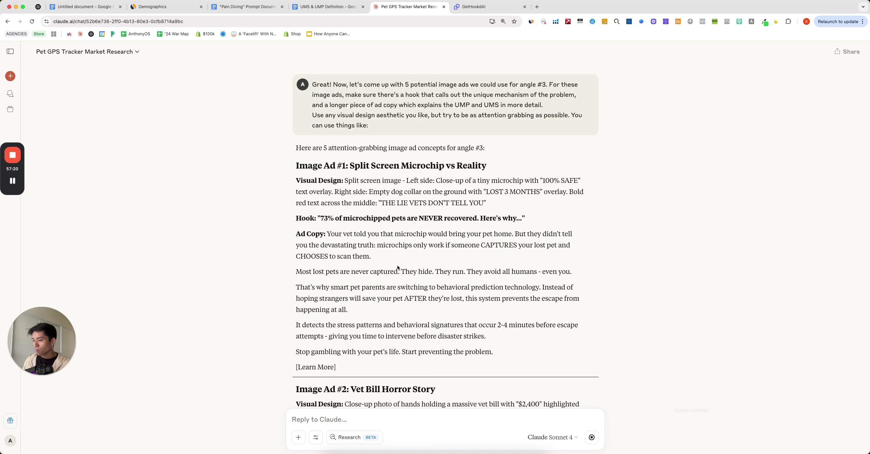
- Read the first two generated image ad concepts, examining the visual design, hook and ad copy of the Vet Bill Horror Story
scroll(382, 294, "down", 3)
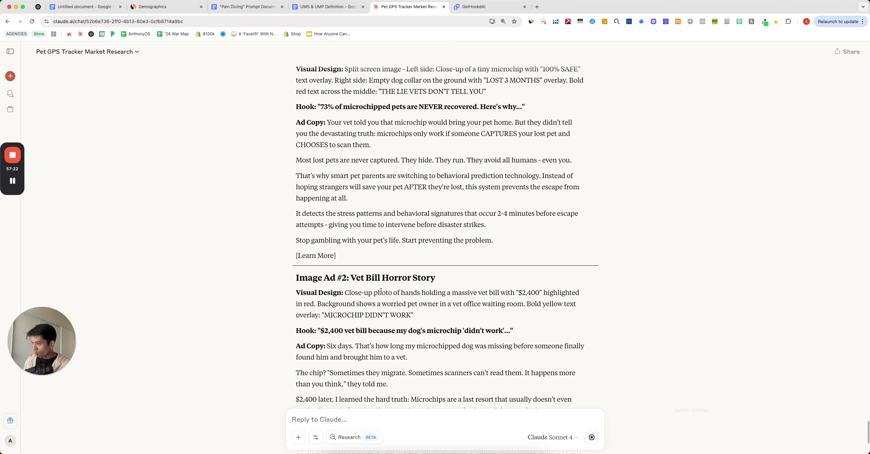
scroll(343, 285, "down", 3)
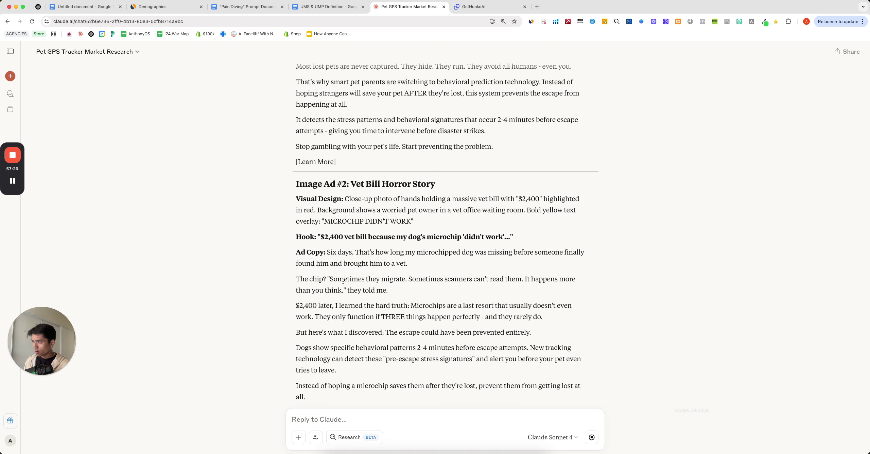
scroll(342, 281, "down", 1)
left_click_drag(440, 203, 316, 186)
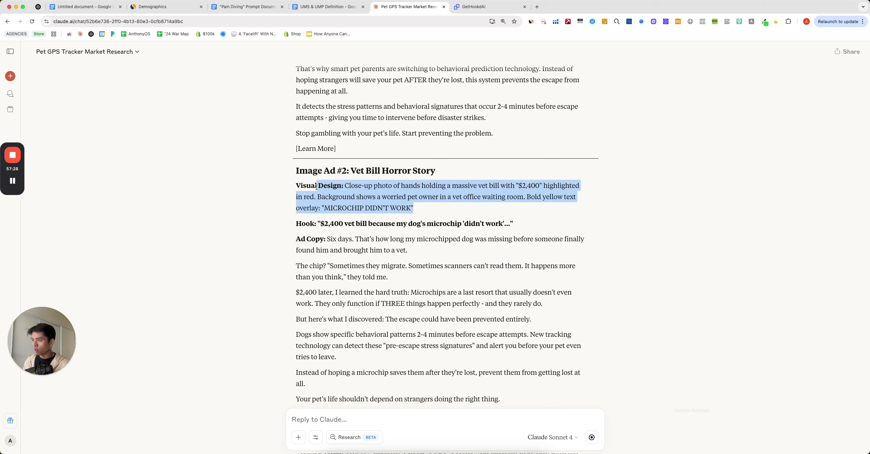
left_click(445, 204)
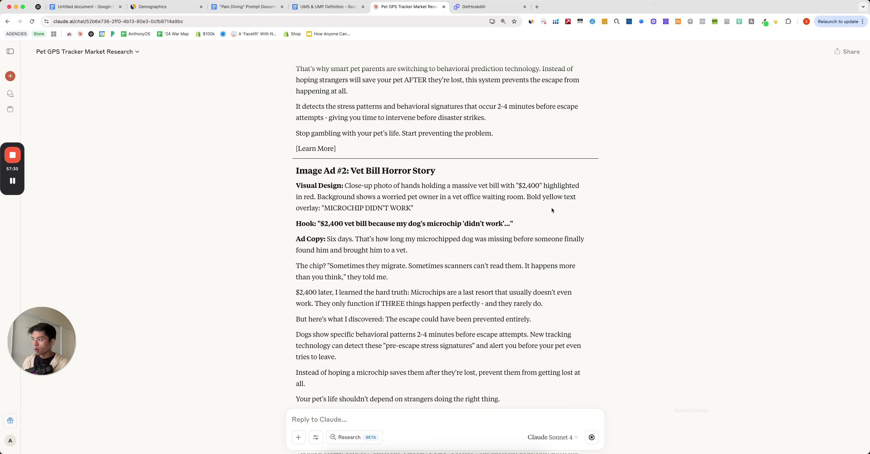
left_click_drag(504, 209, 281, 197)
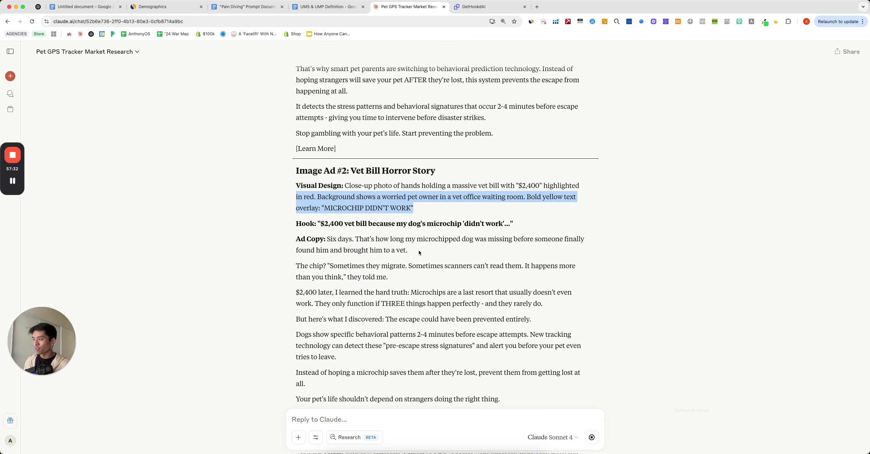
scroll(432, 306, "down", 3)
left_click_drag(438, 357, 294, 193)
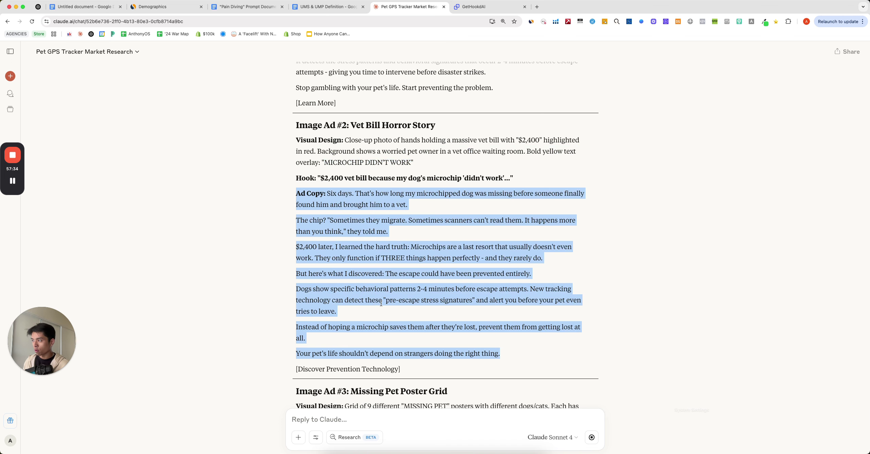
- Review the Missing Pet Poster Grid and Before/After Timeline concepts, including the timeline ad's hook, and continue to Image Ad #5
scroll(473, 232, "down", 5)
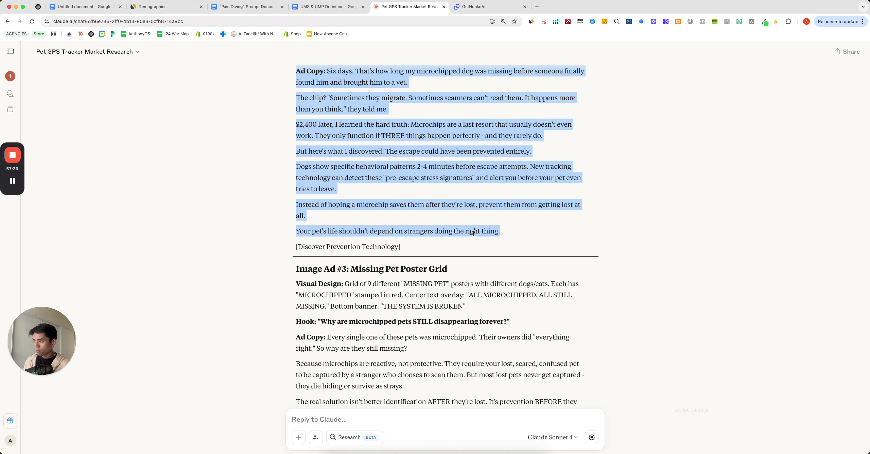
scroll(474, 233, "down", 4)
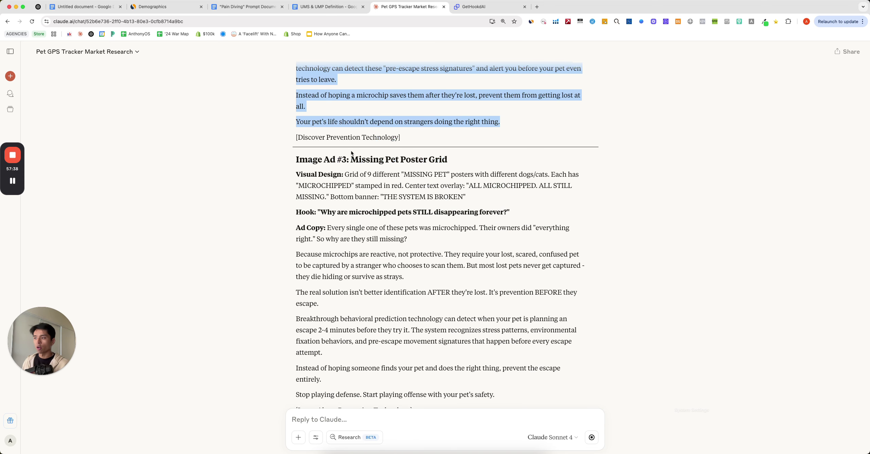
scroll(353, 157, "down", 4)
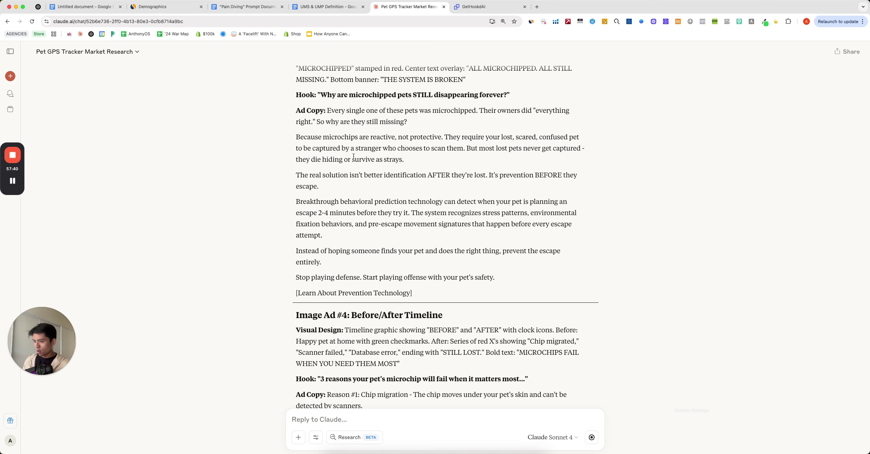
scroll(353, 156, "up", 4)
scroll(361, 186, "down", 7)
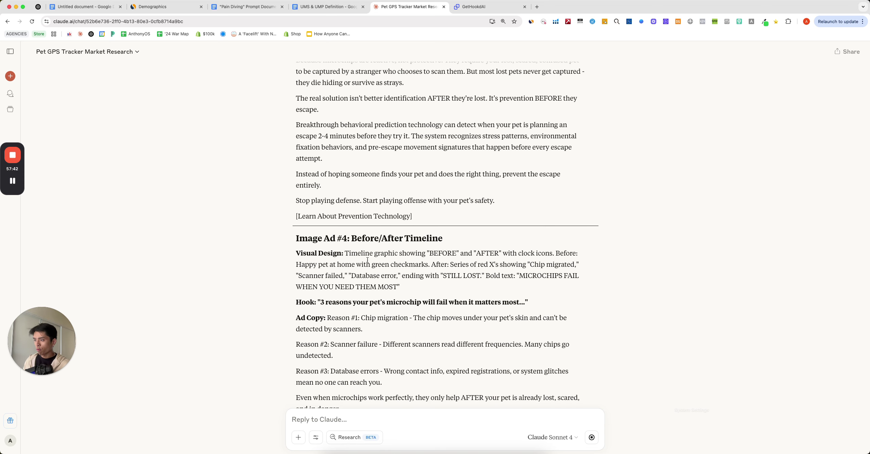
scroll(367, 260, "down", 3)
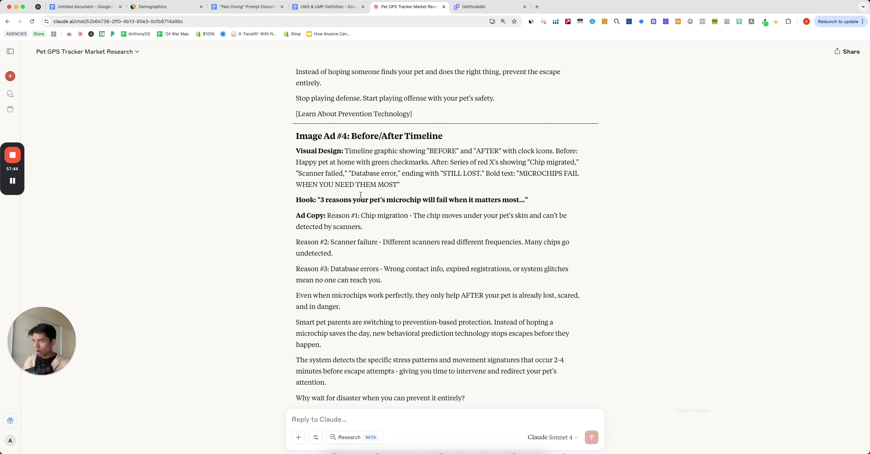
left_click_drag(317, 198, 528, 200)
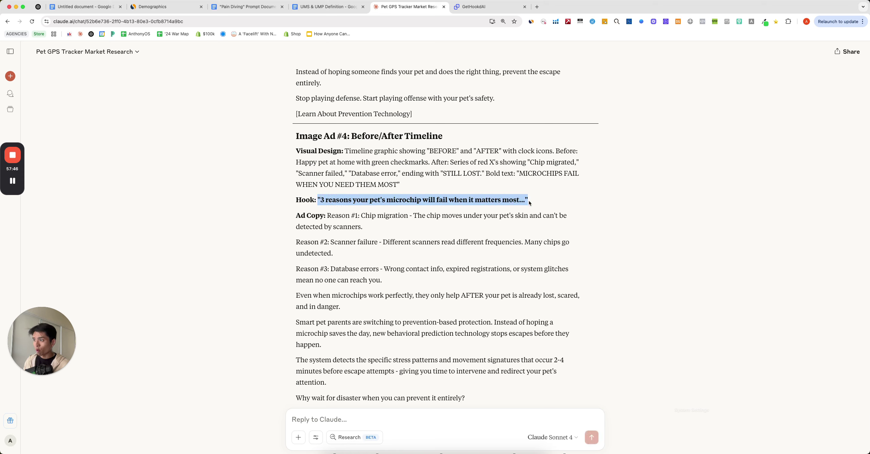
scroll(465, 215, "down", 6)
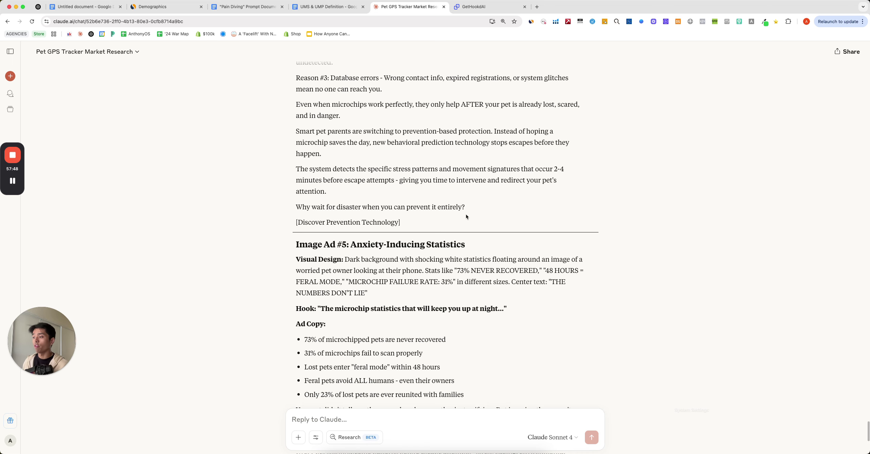
- Copy Claude's full response with the image ad concepts and return to the untitled plan document
scroll(466, 216, "down", 7)
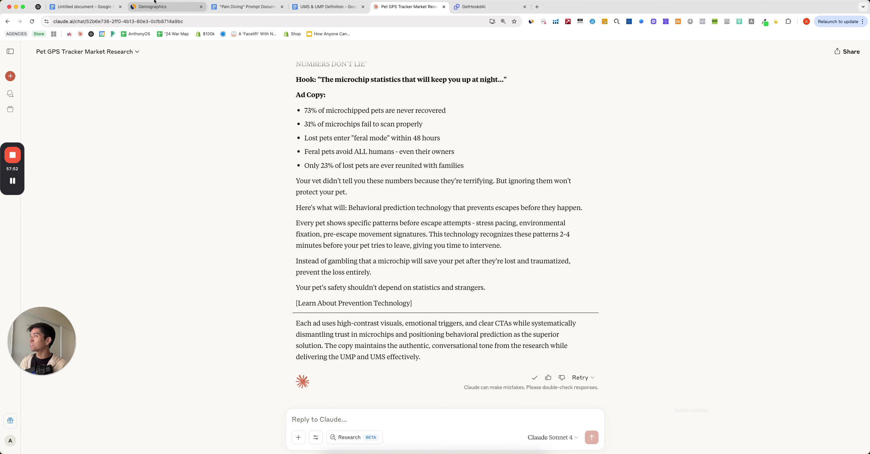
left_click(85, 6)
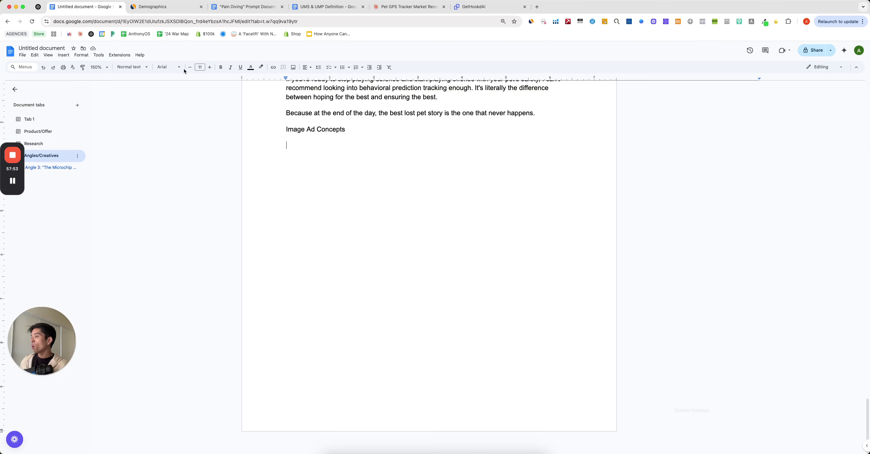
- Bold and underline the "Image Ad Concepts" line and paste the copied image ad response beneath it
triple_click(344, 130)
key("ctrl+b")
key("ctrl+u")
key("Right")
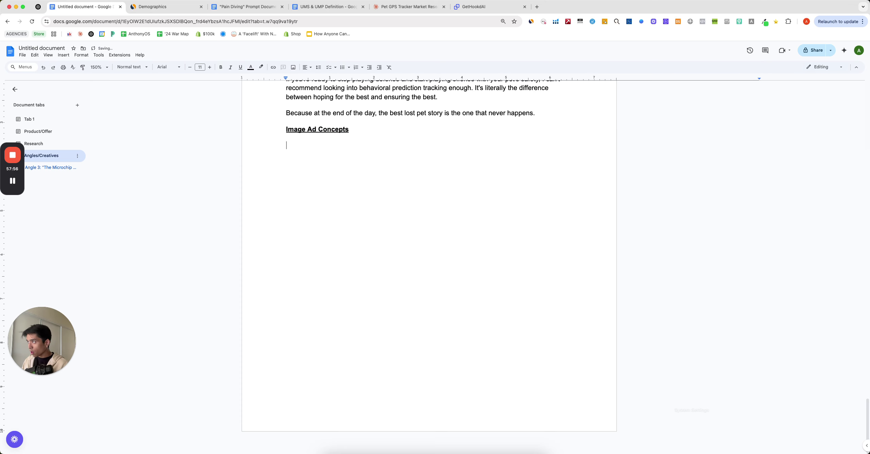
key("ctrl+v")
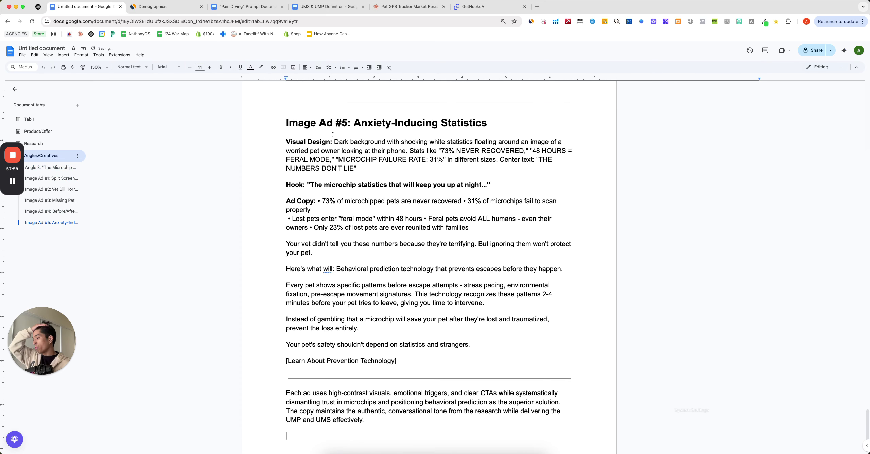
- Increase the font size of the "Image Ad Concepts" heading to 16
scroll(333, 134, "up", 8)
scroll(333, 135, "up", 15)
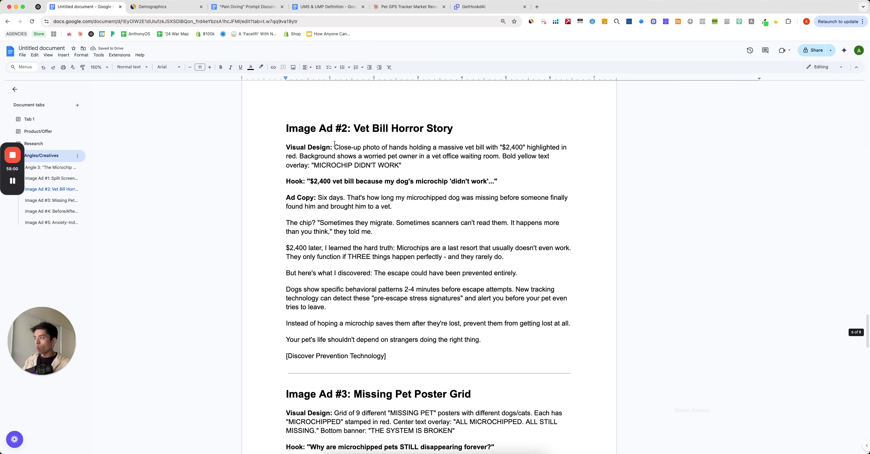
scroll(334, 145, "up", 8)
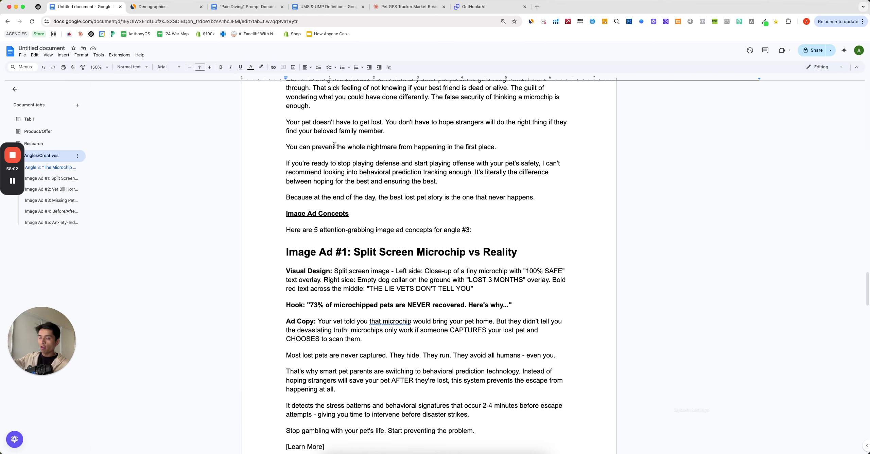
triple_click(352, 218)
left_click(209, 67)
left_click(209, 67)
left_click(210, 67)
left_click(210, 67)
left_click(210, 67)
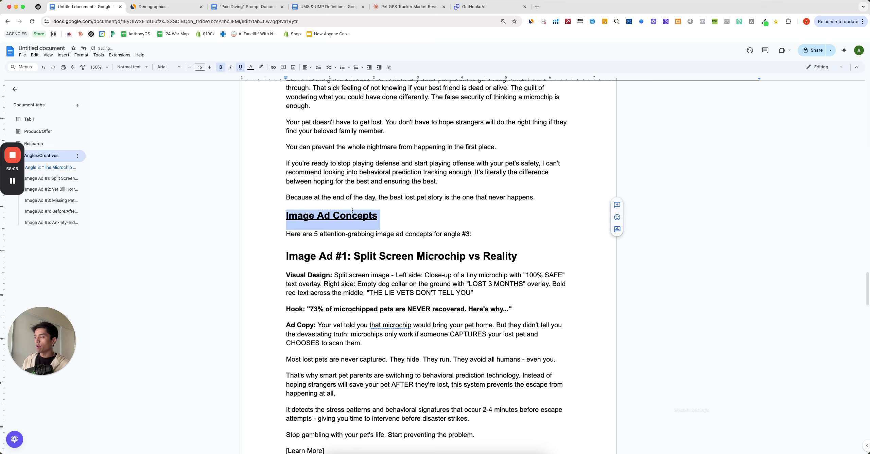
left_click(328, 162)
- Increase the font size of the "Advertorial #1" heading above the microchip article by two points
scroll(362, 205, "up", 15)
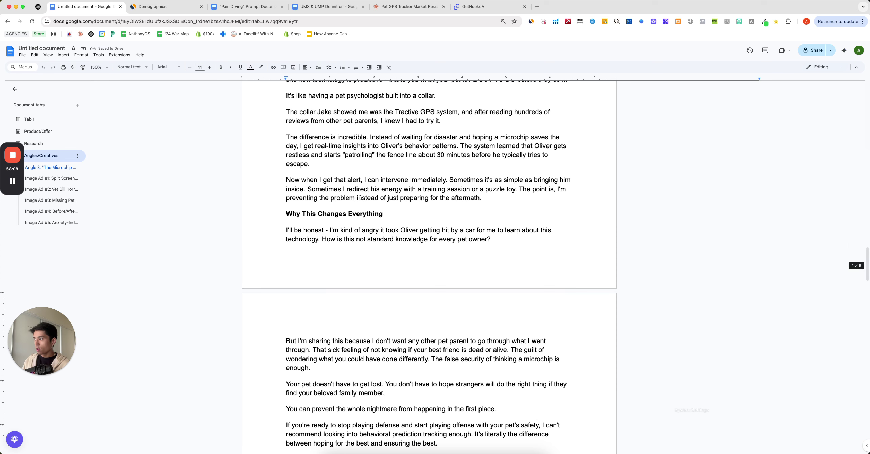
scroll(360, 194, "up", 15)
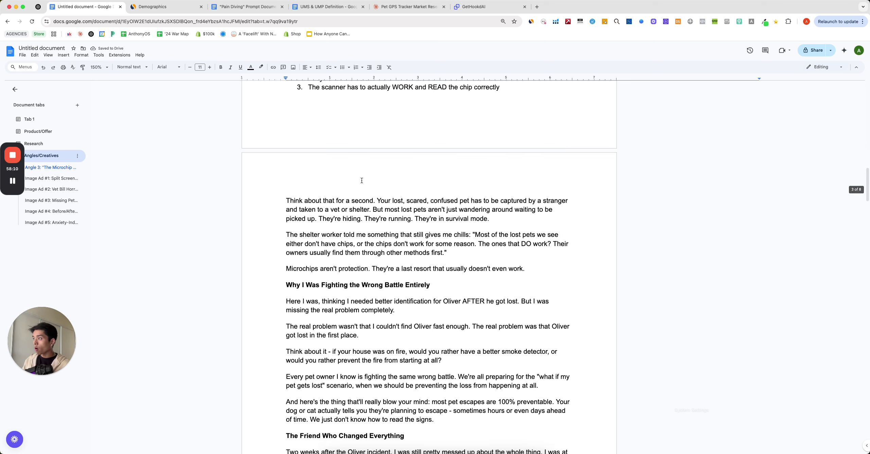
scroll(340, 187, "up", 10)
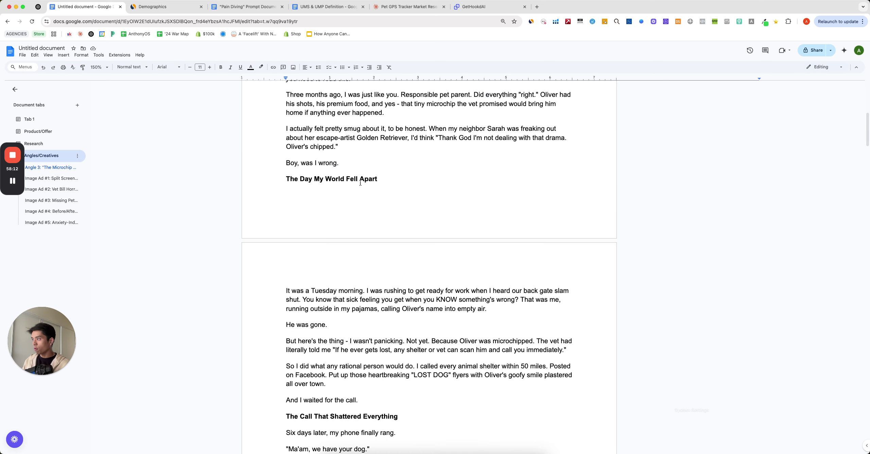
left_click_drag(335, 112, 287, 90)
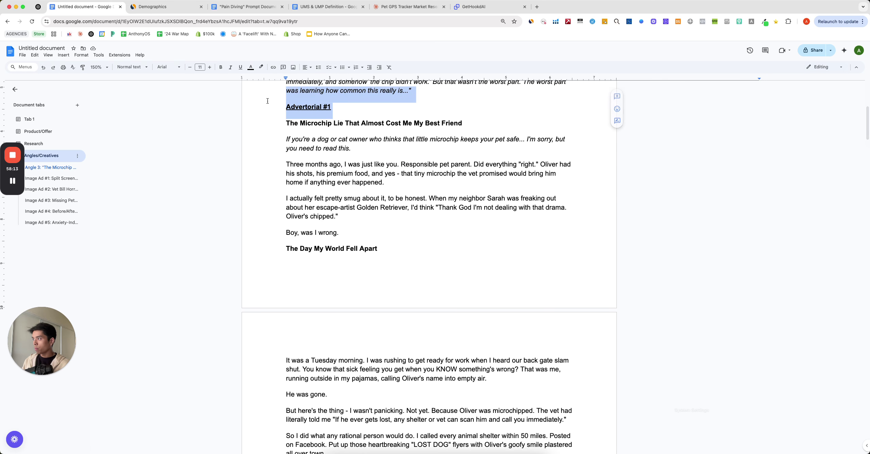
triple_click(323, 107)
left_click(209, 67)
left_click(210, 67)
left_click(327, 143)
- Copy the Prompt #6 text for a 1-minute UGC video ad script from the "Pain Diving" Prompt Document
scroll(382, 211, "down", 18)
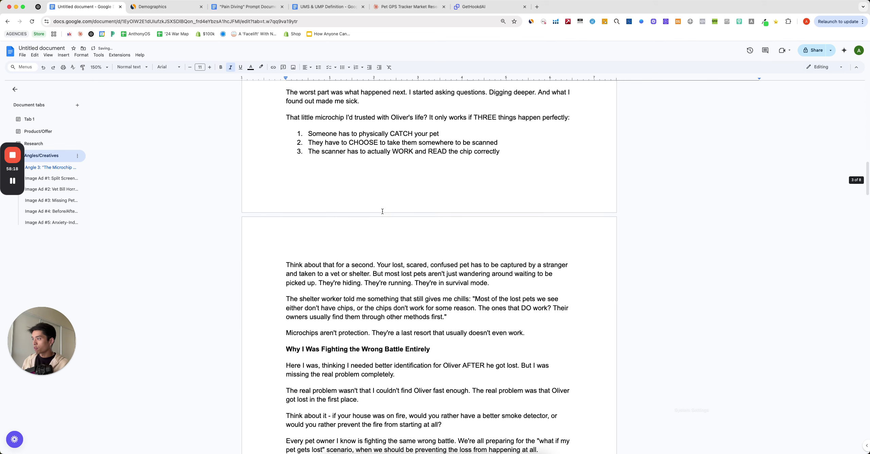
scroll(382, 212, "down", 20)
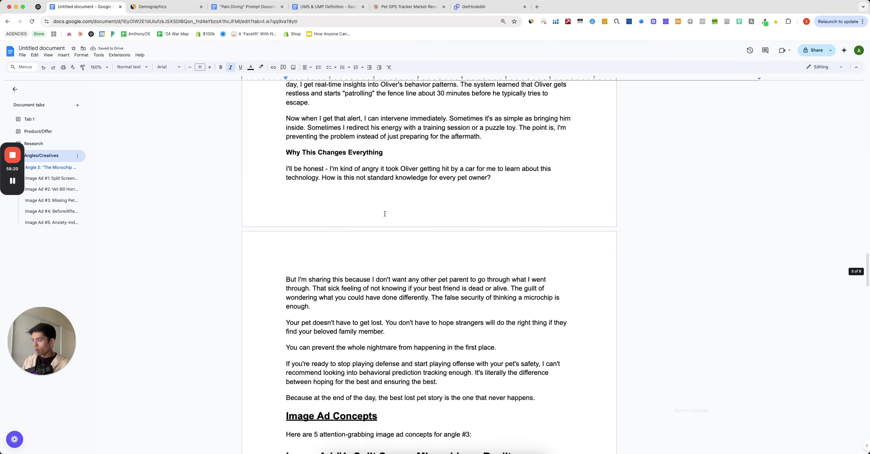
scroll(384, 213, "down", 20)
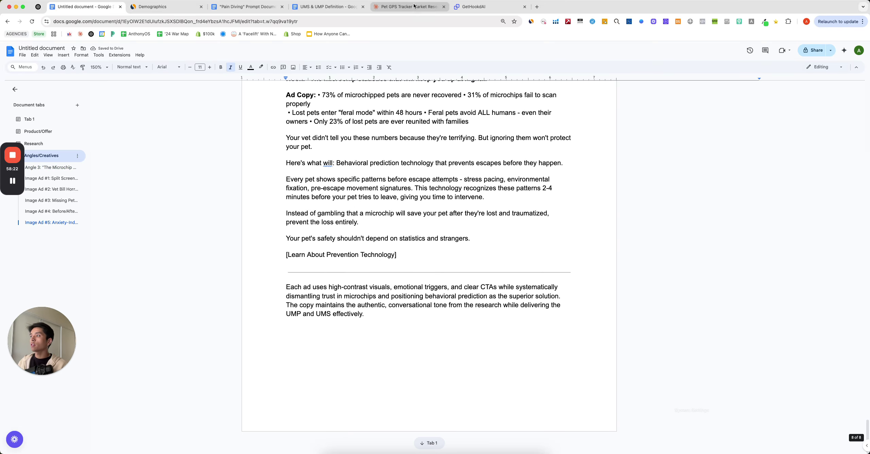
left_click(414, 6)
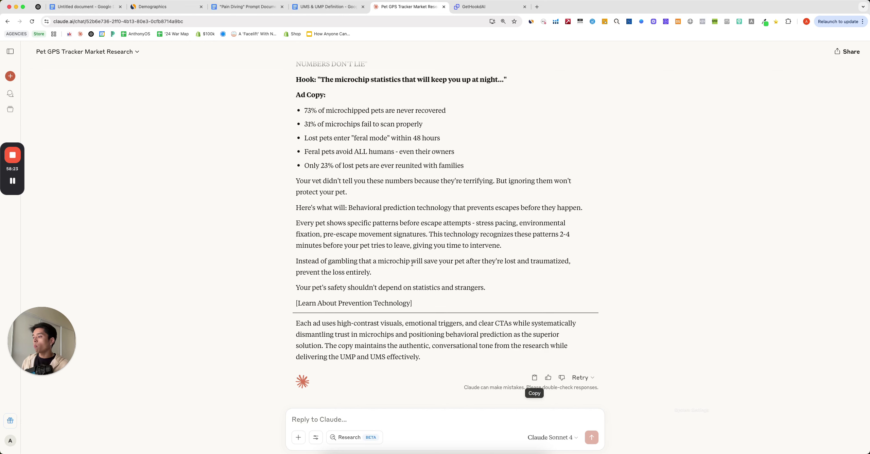
left_click(239, 11)
scroll(358, 213, "down", 2)
left_click_drag(361, 342, 324, 316)
key("super+c")
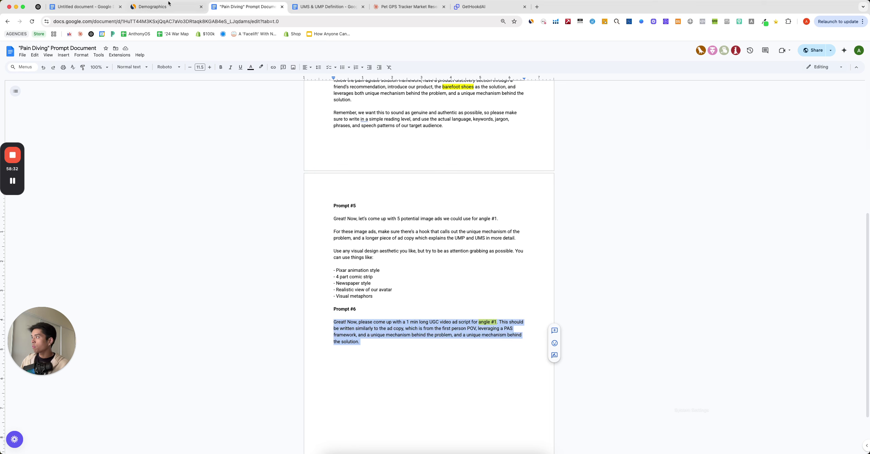
- Paste the copied UGC video script prompt into the Claude chat, change it to angle #3, and send it
left_click(404, 8)
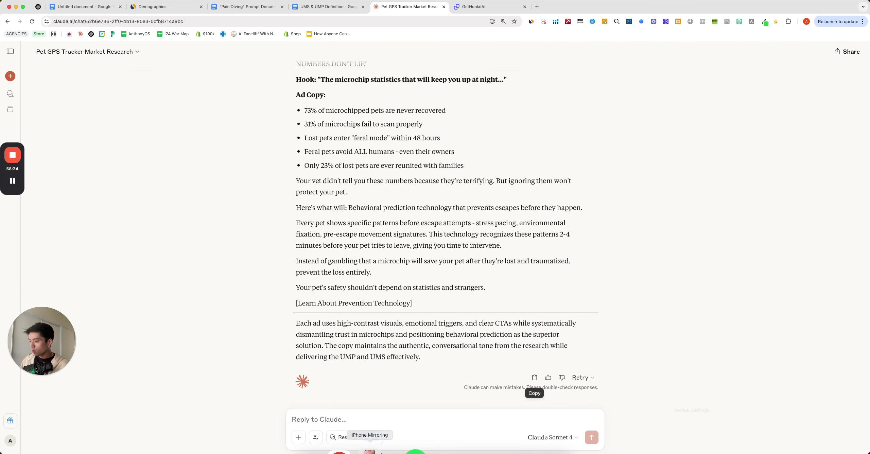
key("super+v")
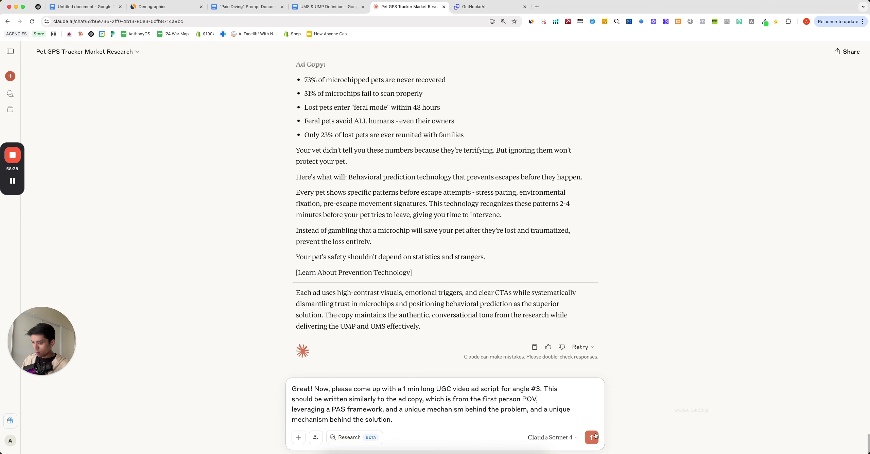
key("Return")
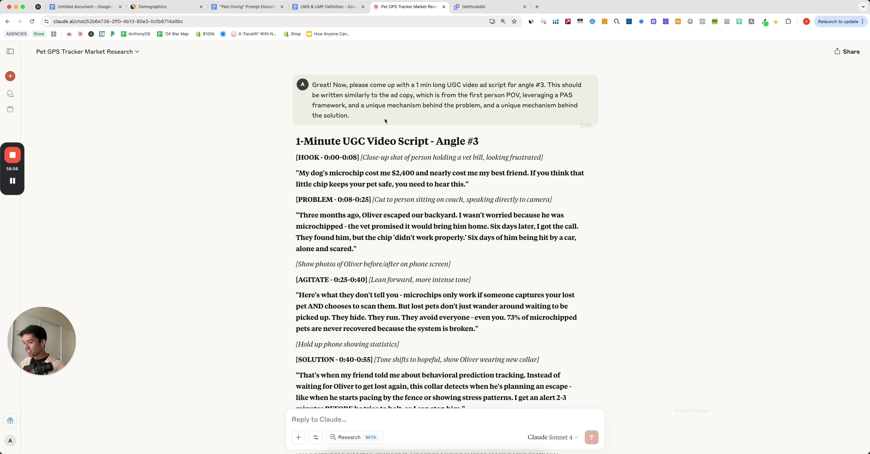
- Ask Claude for just the script, and revise that message to "Just give me the script without the time stamps"
scroll(414, 391, "down", 10)
left_click(404, 425)
type("Just give me the scrip")
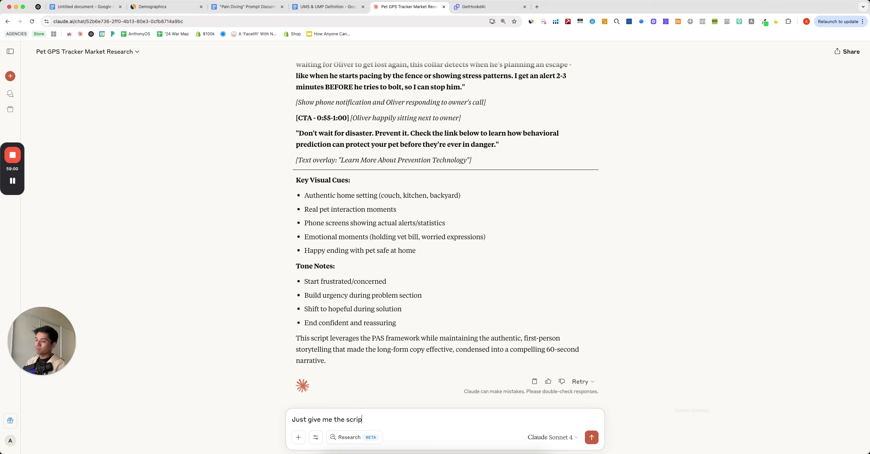
type("t")
key("Return")
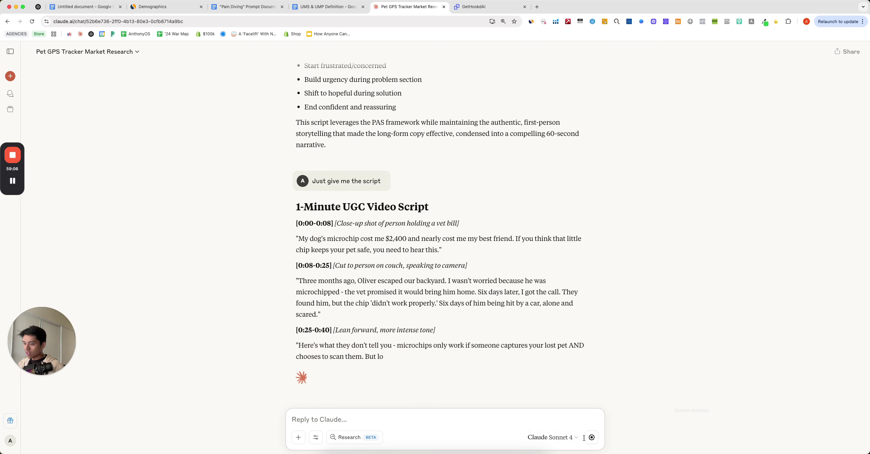
left_click(373, 184)
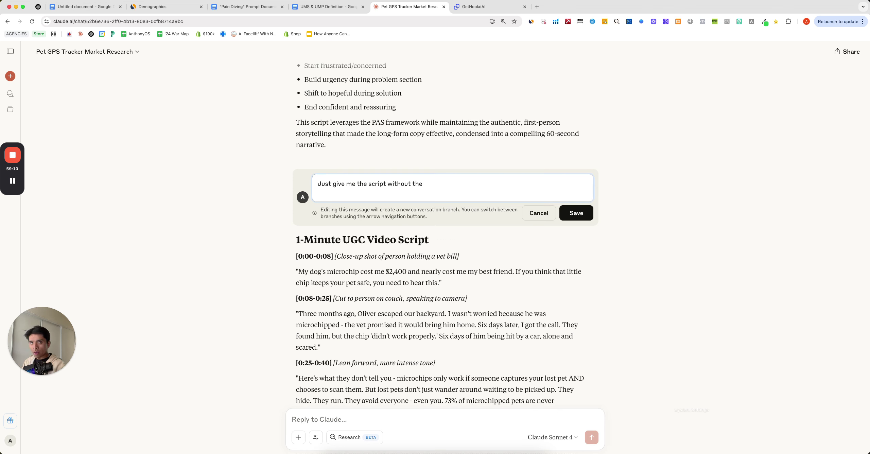
key("Return")
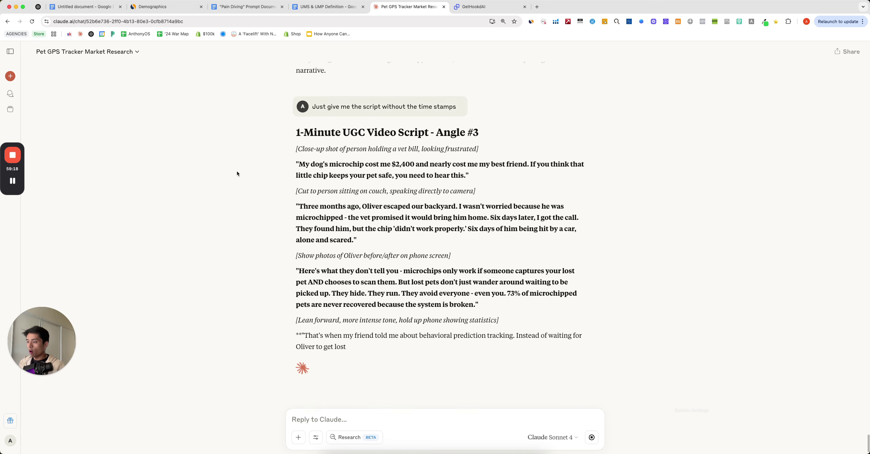
- Open arcads.ai in a new browser tab and create a new project inside a new folder
left_click(537, 7)
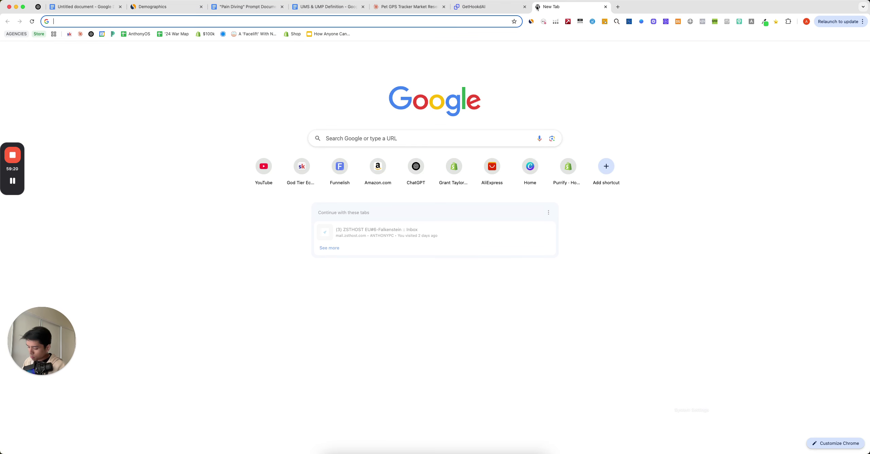
type("arcads.ai")
key("Return")
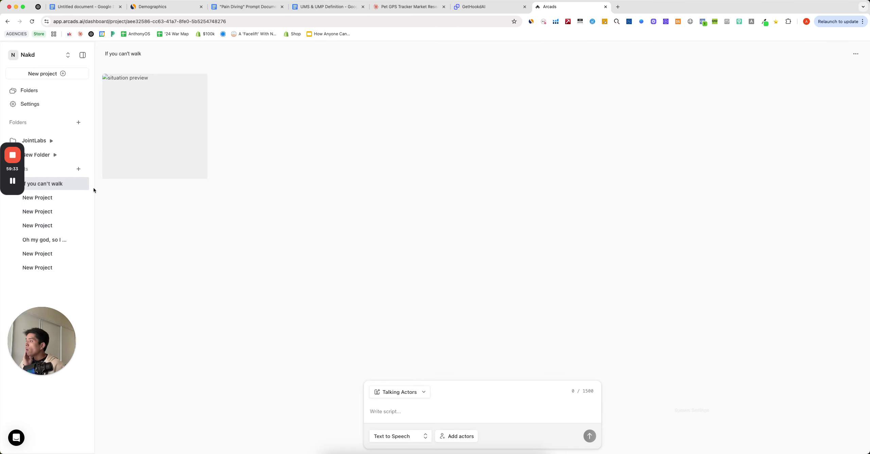
left_click(78, 123)
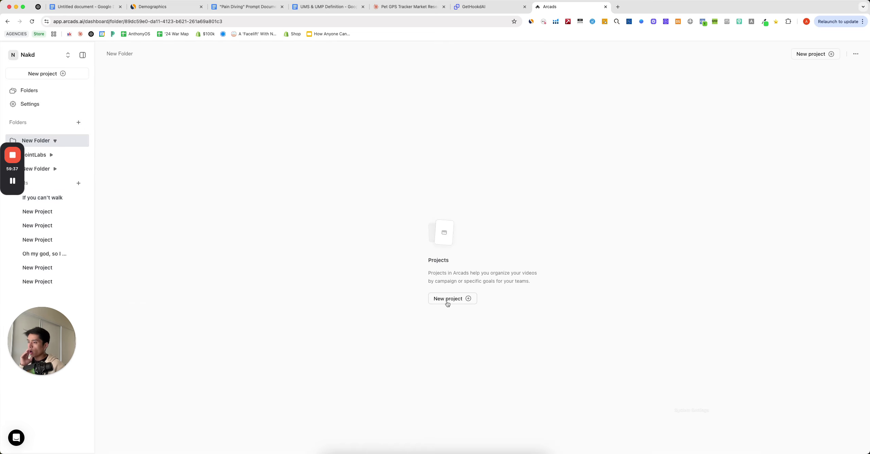
left_click(447, 301)
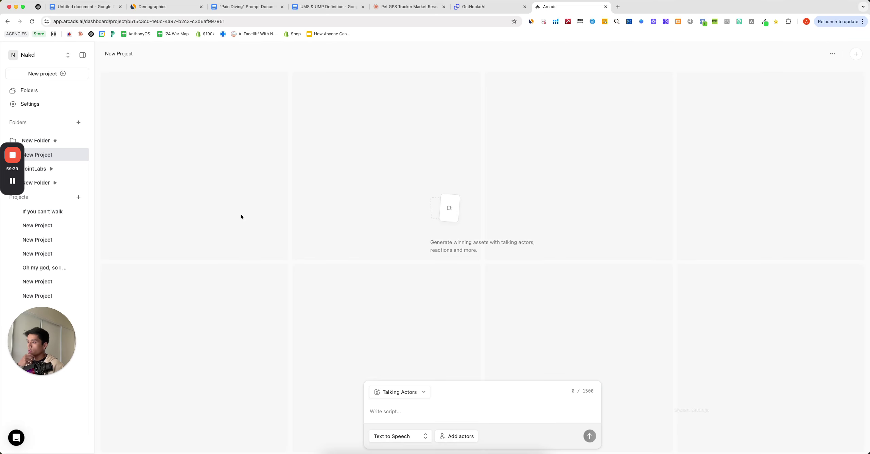
- Open the actor selection for the new talking-actor project, filter it by the Pet accessory, and browse the actors
left_click(399, 392)
left_click(456, 435)
left_click(455, 437)
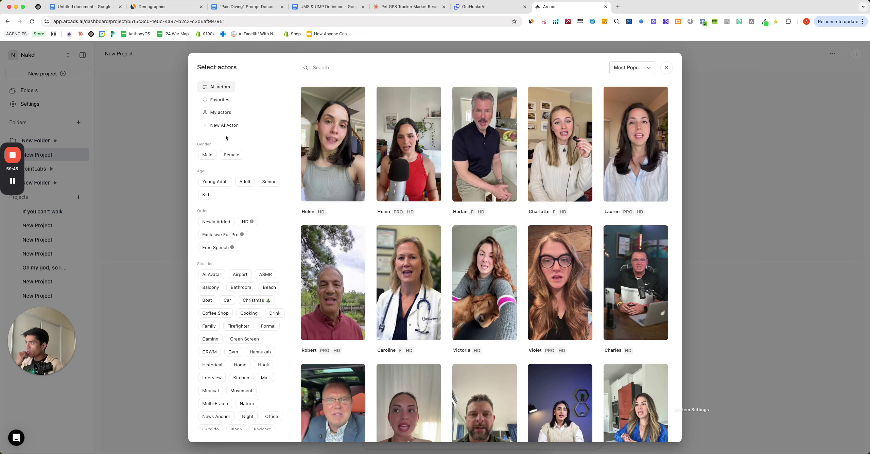
scroll(231, 260, "down", 5)
scroll(231, 260, "down", 2)
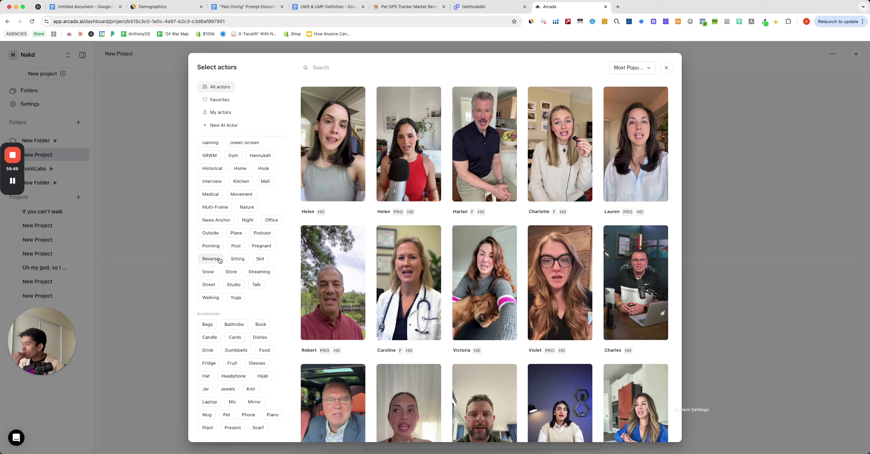
scroll(219, 260, "up", 5)
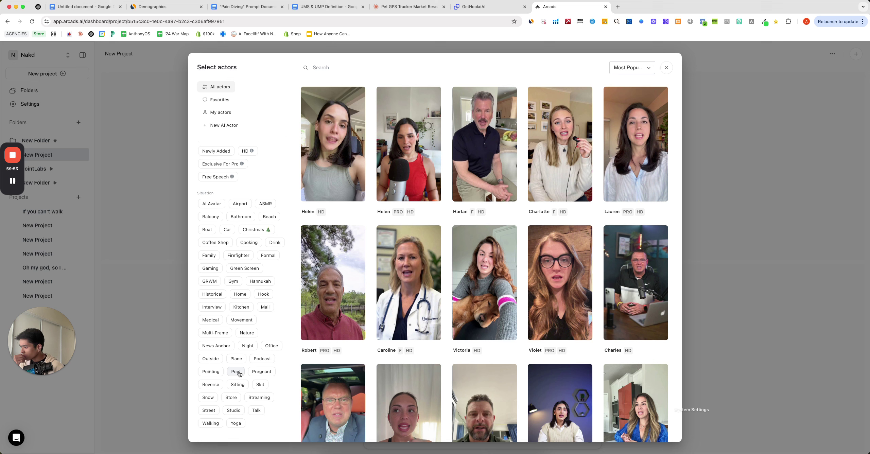
scroll(240, 373, "down", 10)
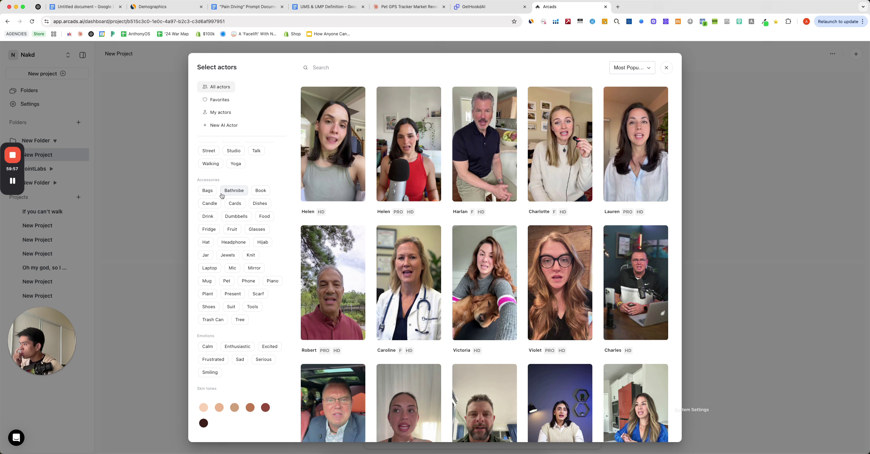
left_click(227, 281)
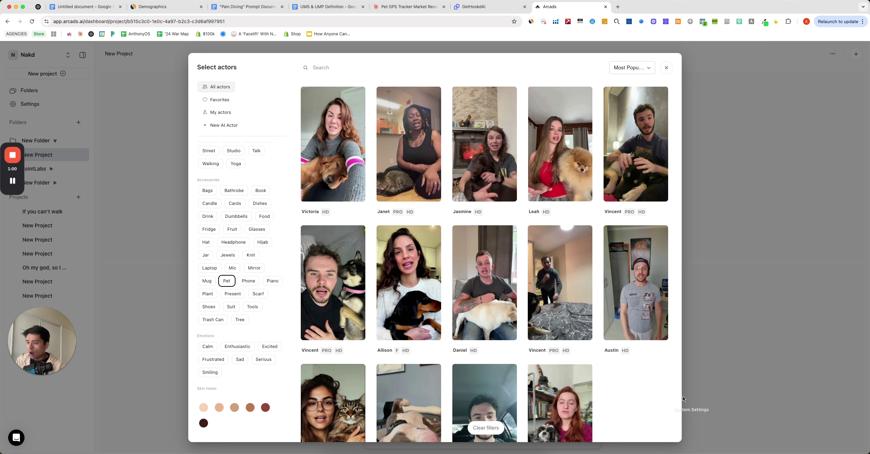
scroll(655, 404, "down", 2)
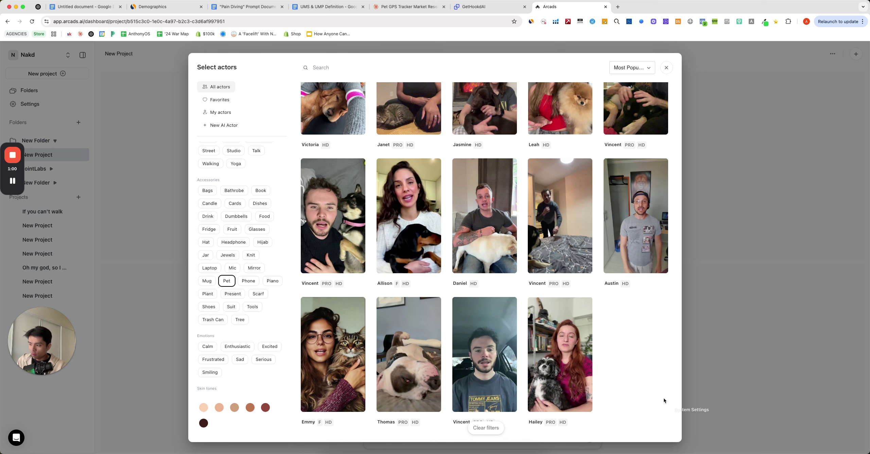
scroll(665, 396, "up", 2)
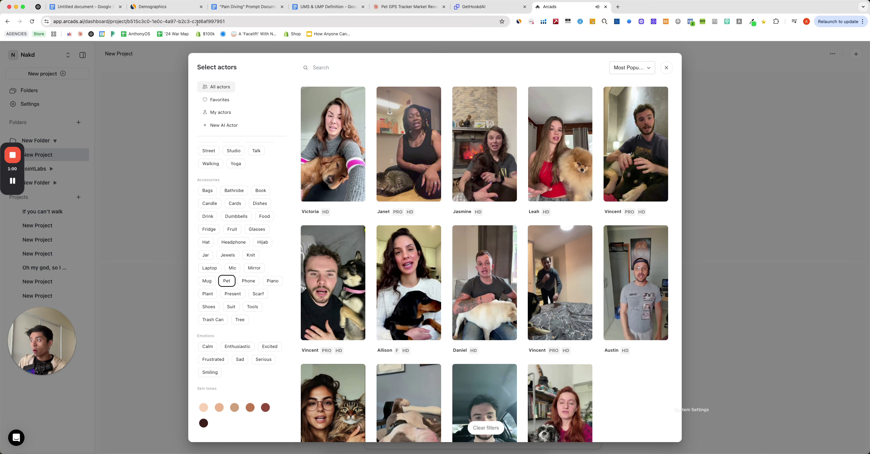
- Switch back to the Claude chat and try selecting the 1-minute UGC script's text from the opening hook onward
left_click(400, 12)
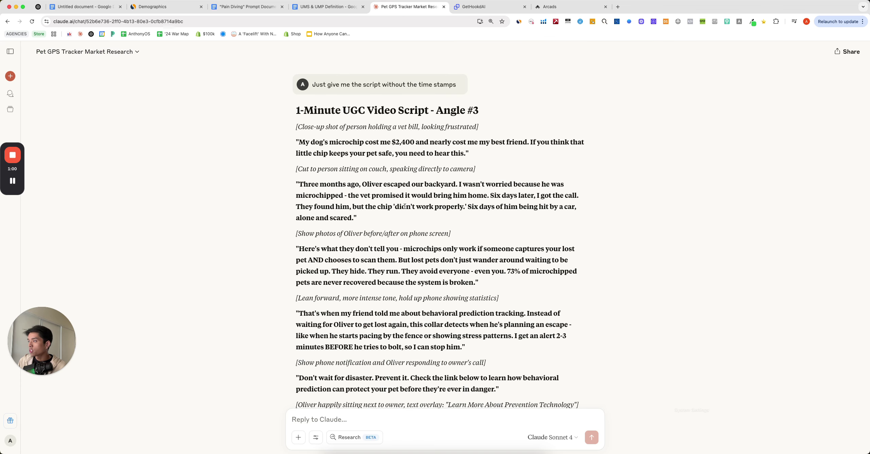
scroll(372, 181, "down", 2)
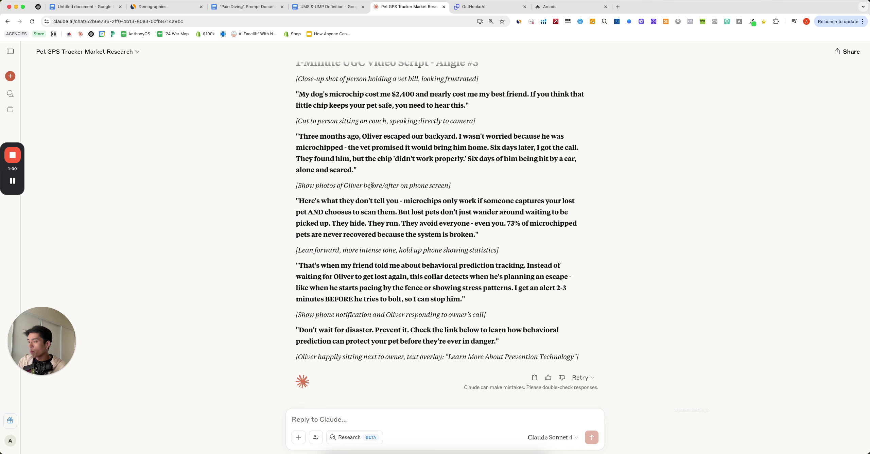
left_click_drag(541, 350, 297, 98)
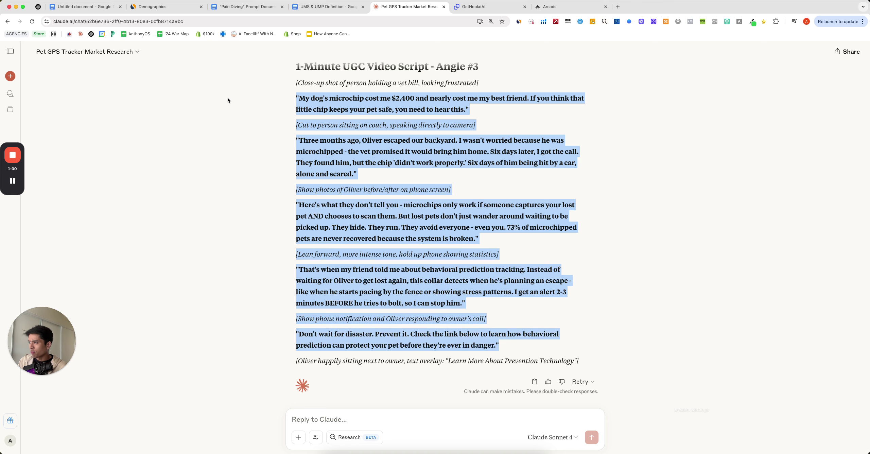
left_click(297, 170)
left_click_drag(579, 360, 292, 122)
scroll(307, 277, "up", 1)
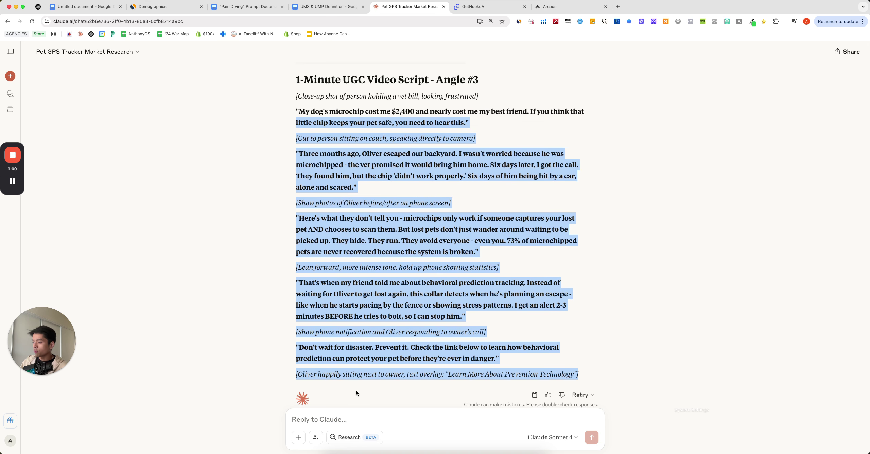
- Ask Claude to strip the scene directions by sending "Get rid of anyhting not the script"
left_click(352, 422)
type("G")
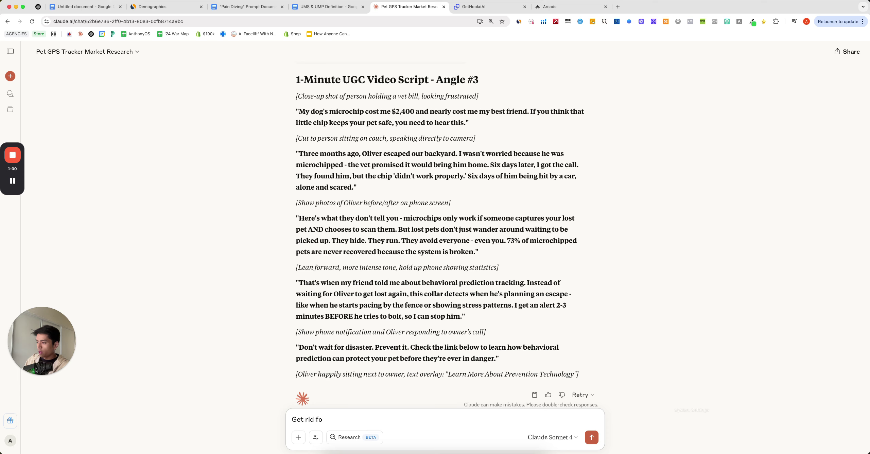
type("et rid of anyhting not the")
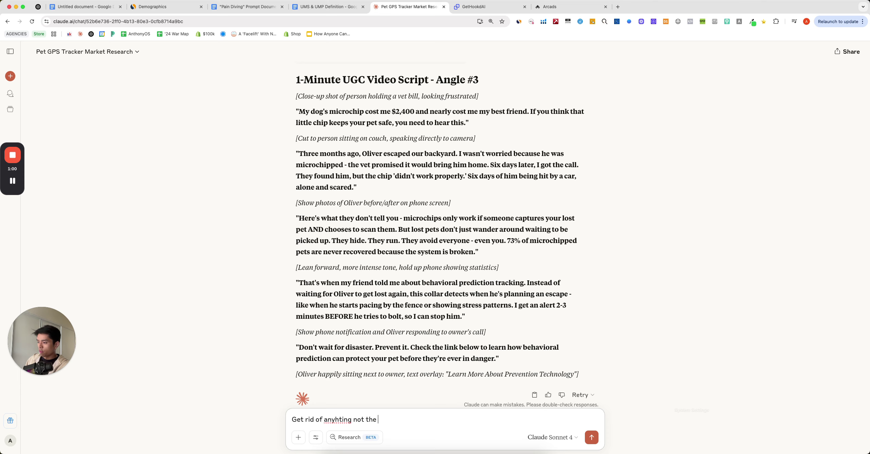
type(" script")
key("Return")
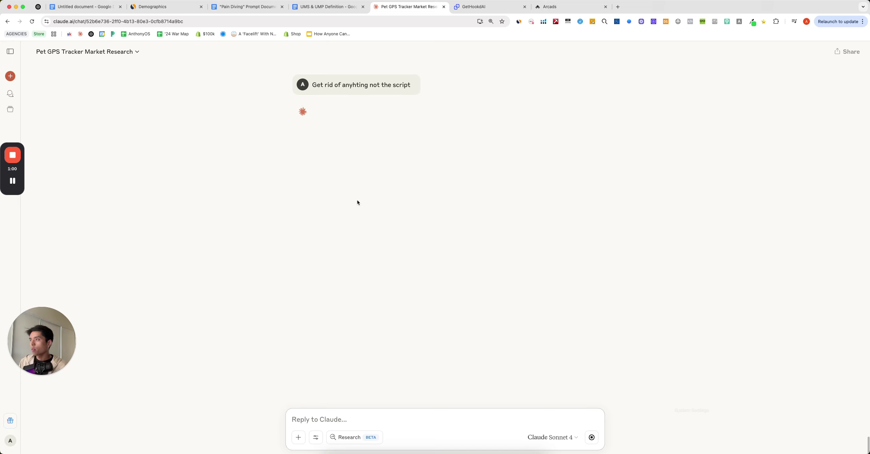
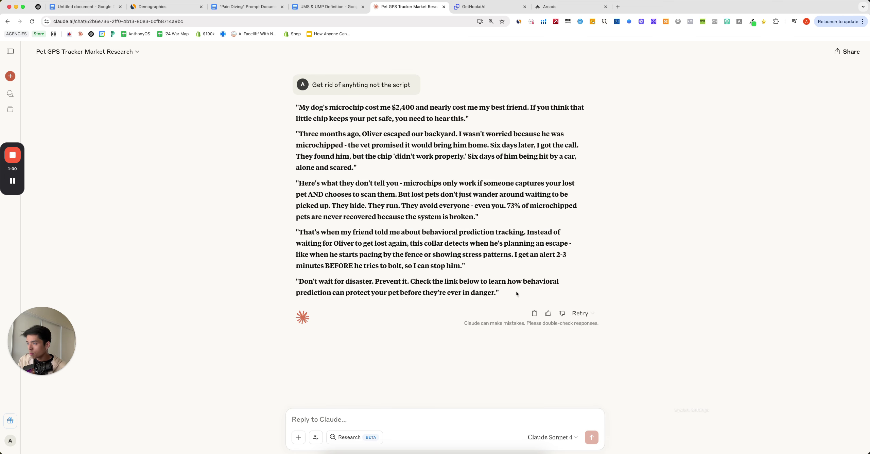
- Copy the full cleaned-up script from Claude's reply and place the cursor after the last paragraph of the Angles/Creatives document
left_click_drag(516, 291, 294, 106)
key("cmd+c")
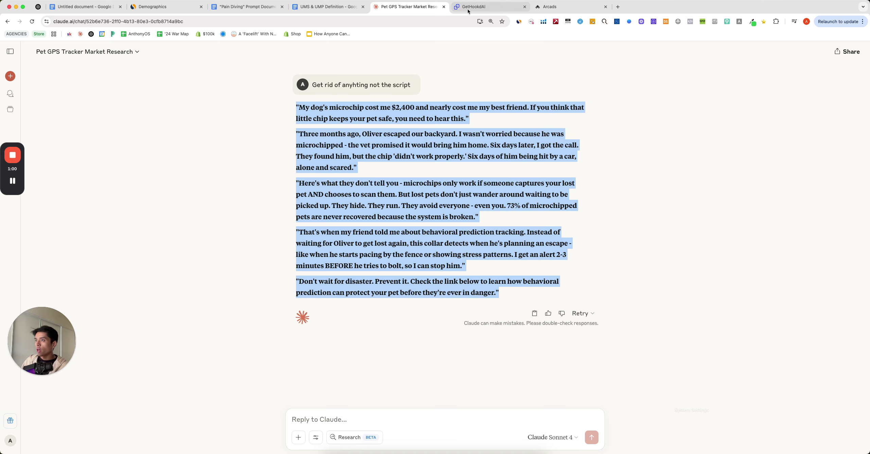
left_click(571, 5)
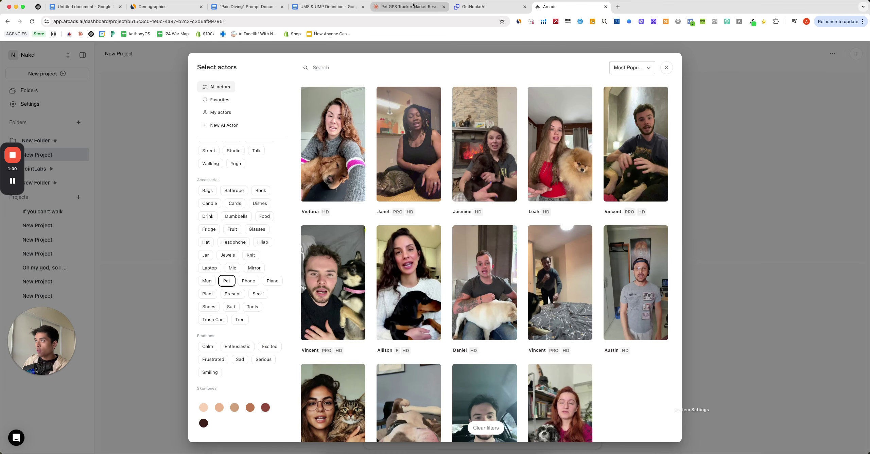
left_click(243, 7)
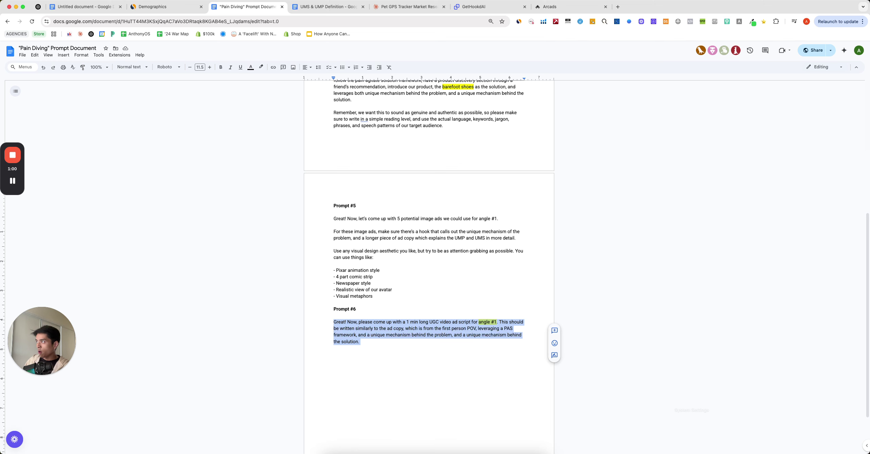
left_click(85, 7)
left_click(393, 318)
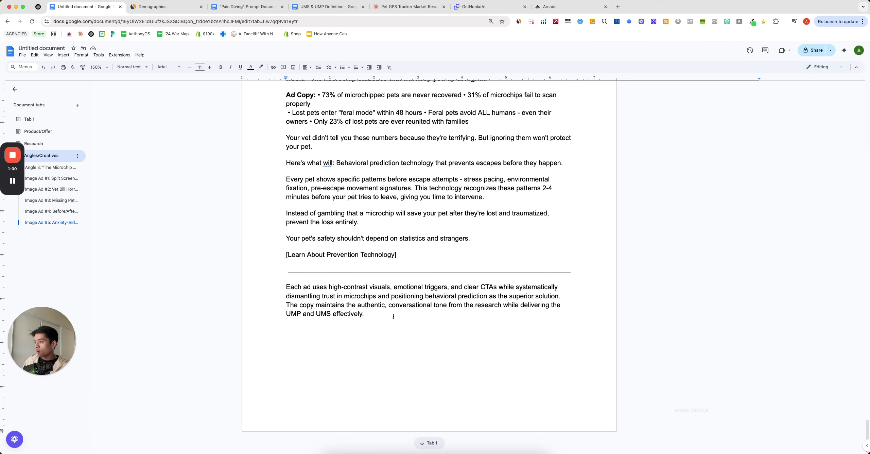
- Add the heading "UGC Ad Script #1" at the end of the document, paste the script below it, and remove the script's bold formatting
key("Return")
key("Return")
type("UGC Ad")
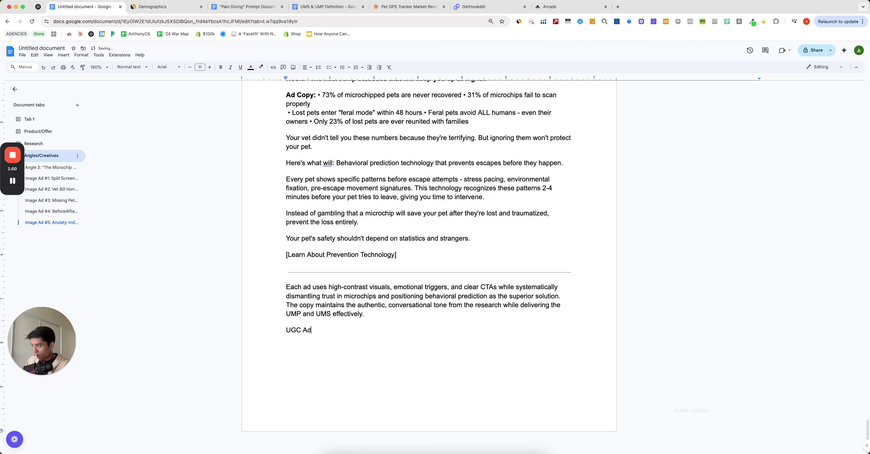
type(" Script #1")
key("Return")
key("Return")
key("cmd+v")
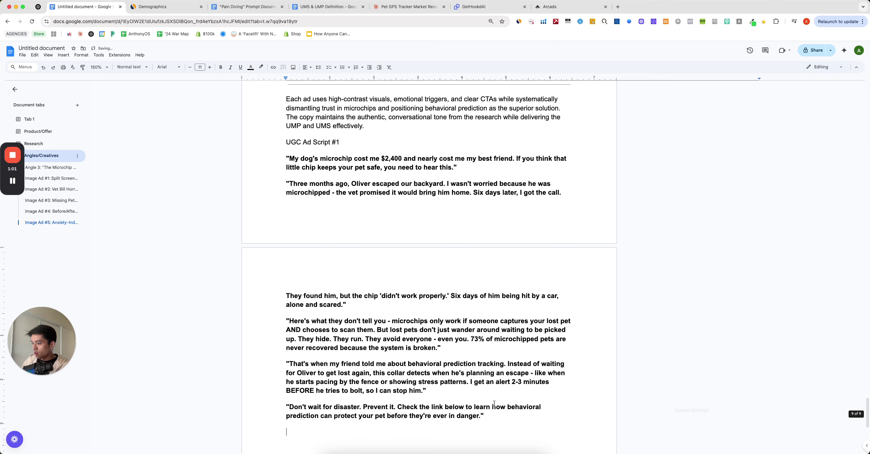
left_click_drag(494, 429, 267, 161)
key("cmd+b")
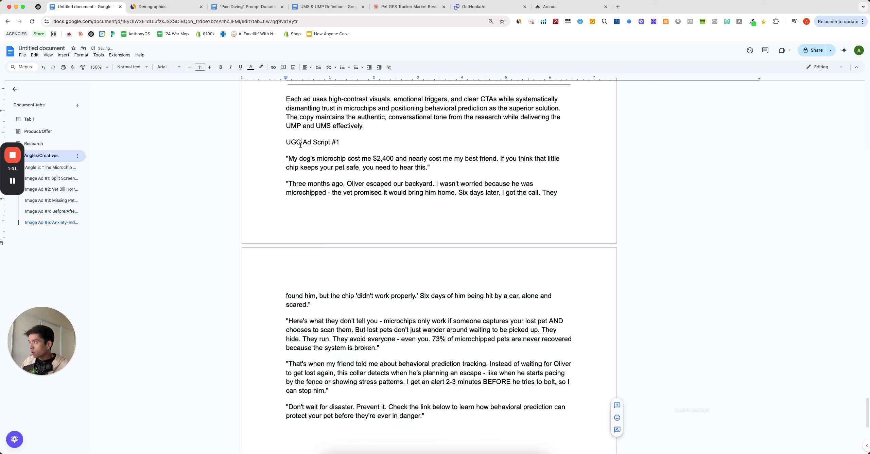
- Format the "UGC Ad Script #1" heading as bold and underlined at font size 16
triple_click(258, 139)
key("super+b")
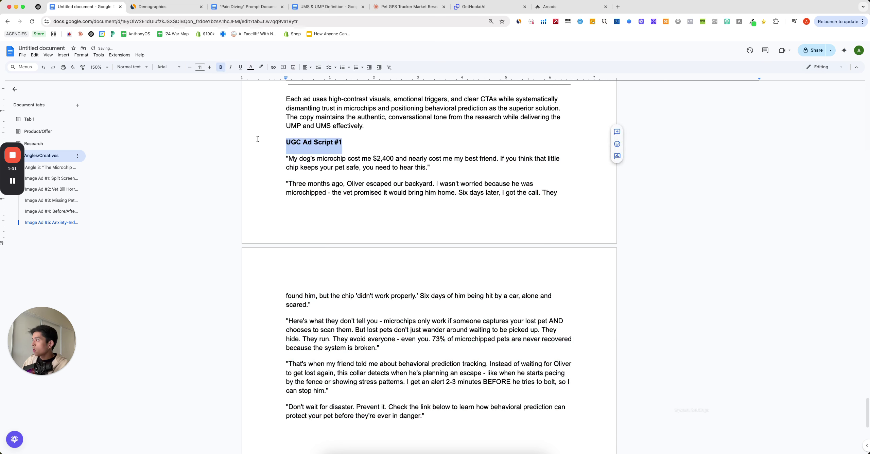
key("super+u")
left_click(210, 67)
left_click(210, 67)
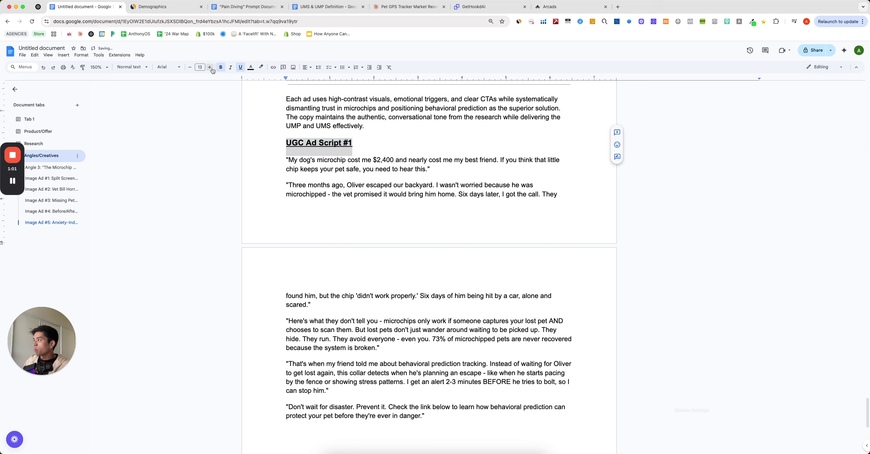
left_click(209, 68)
left_click(210, 68)
left_click(209, 67)
left_click(397, 149)
- Insert blank lines before the "UGC Ad Script #1" heading to move it and its script onto a new page
scroll(366, 214, "up", 10)
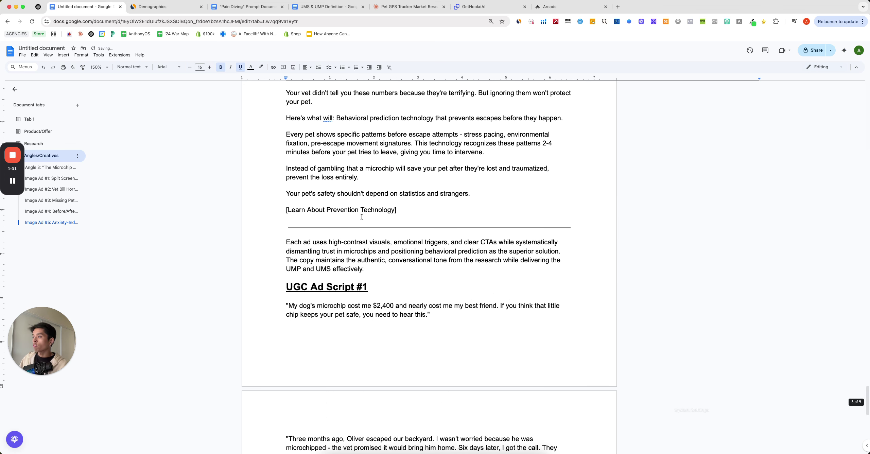
scroll(365, 214, "up", 20)
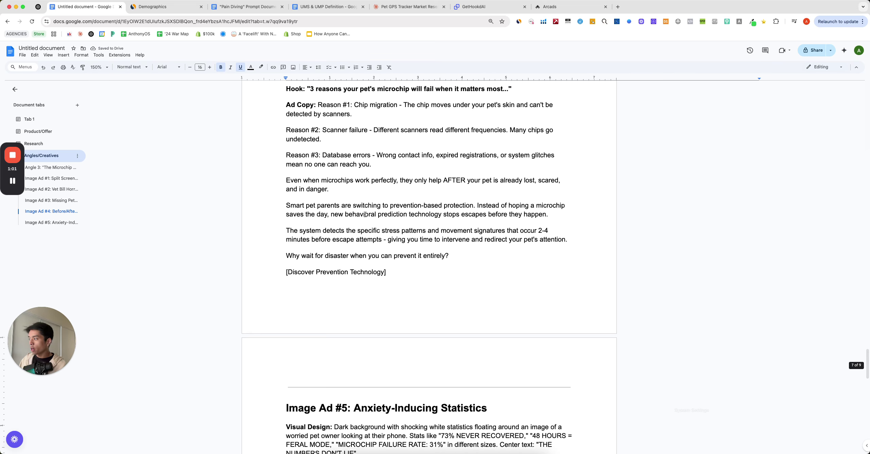
scroll(366, 214, "up", 20)
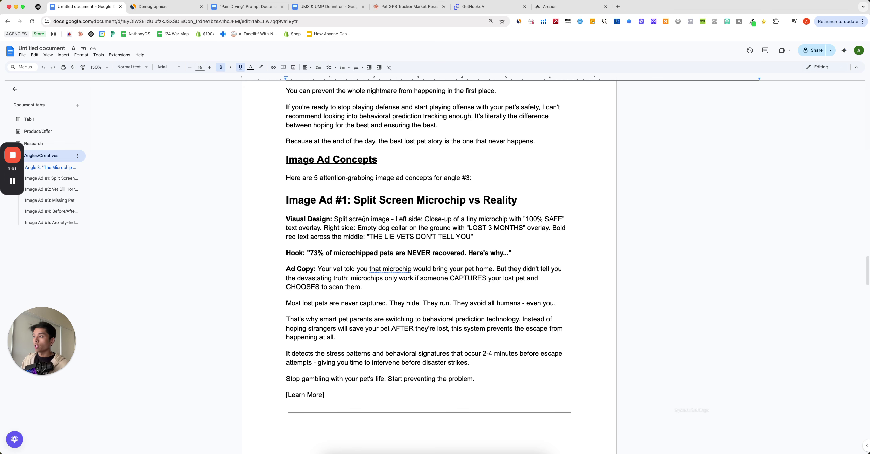
scroll(364, 219, "down", 20)
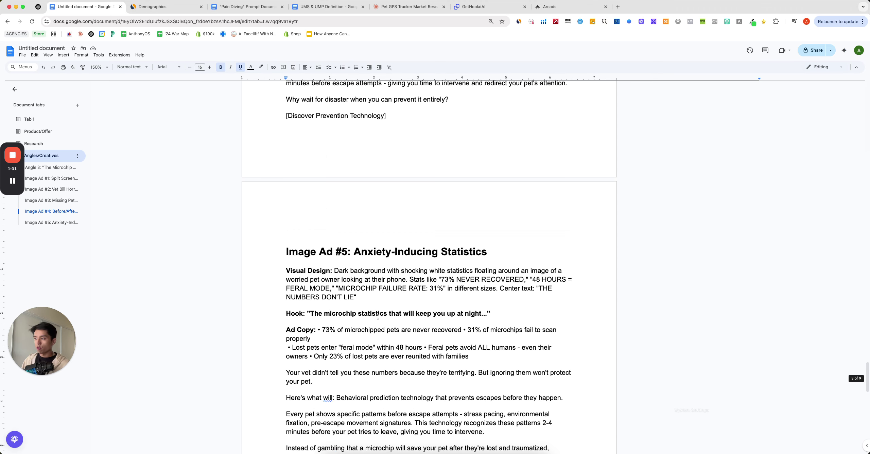
scroll(376, 304, "down", 6)
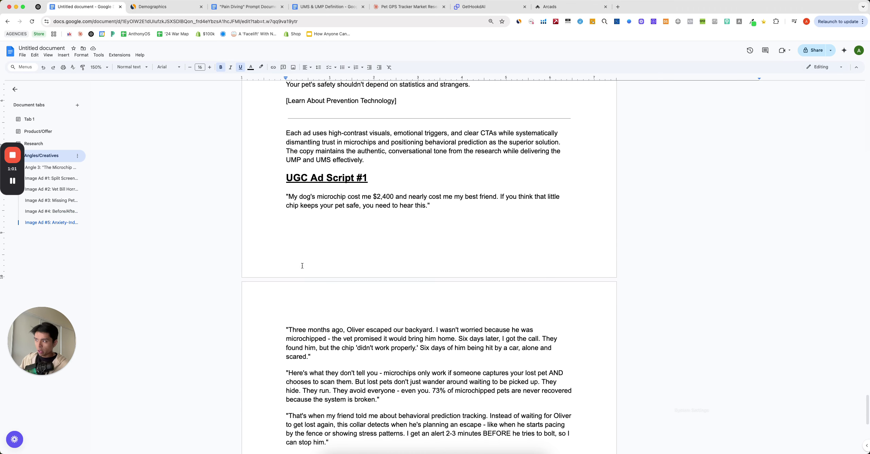
left_click(275, 182)
key("Return")
key("Return")
key("Return")
key("Return")
key("Return")
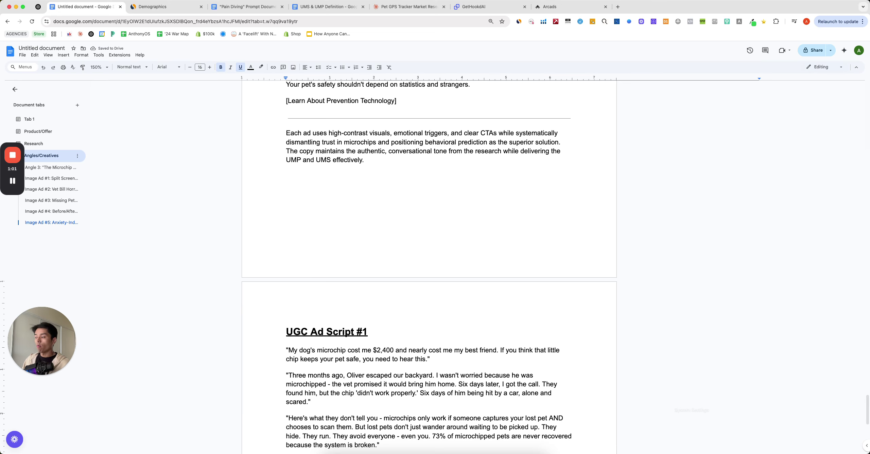
- Review the document's Angles/Creatives section back to its beginning, the Product/Offer notes, and the Research section to its end
scroll(316, 185, "up", 20)
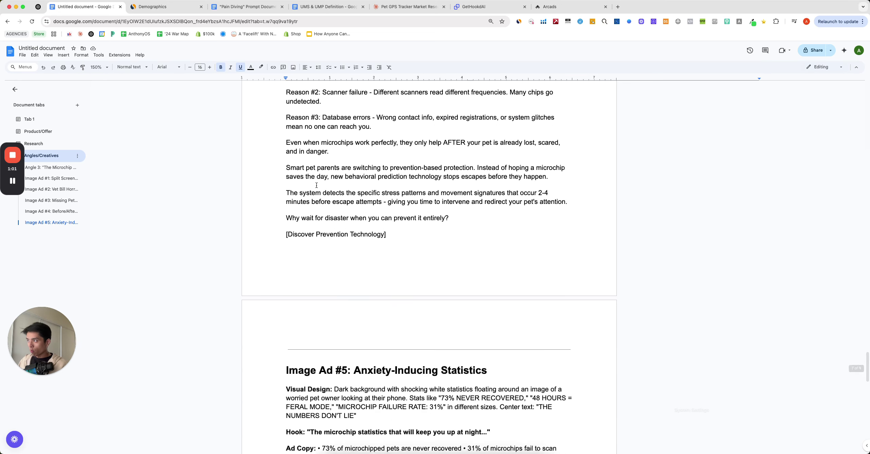
scroll(316, 186, "up", 20)
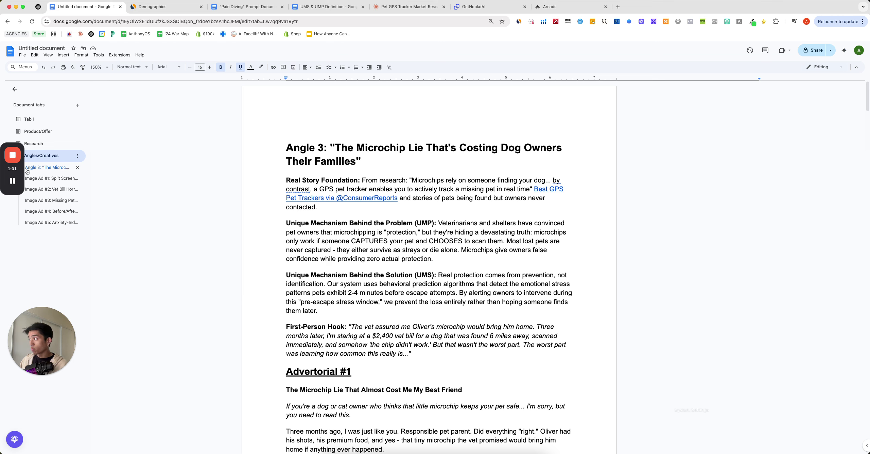
left_click_drag(21, 169, 18, 271)
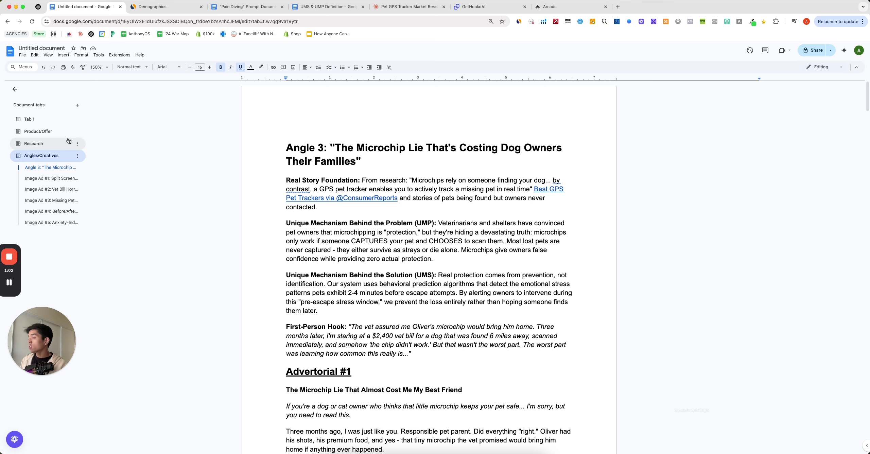
left_click(47, 132)
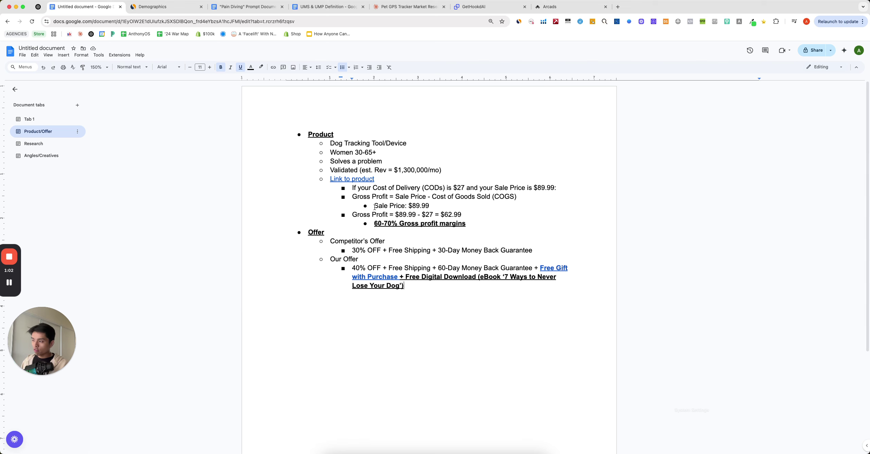
left_click(51, 144)
scroll(410, 230, "down", 20)
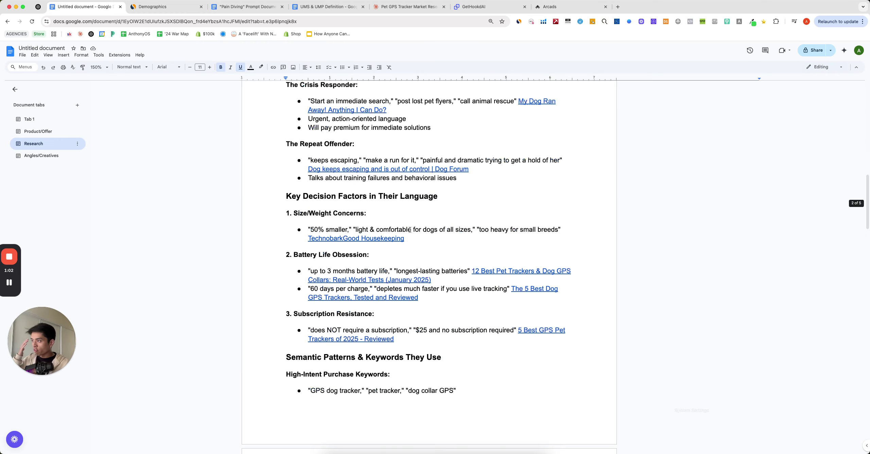
scroll(410, 230, "down", 20)
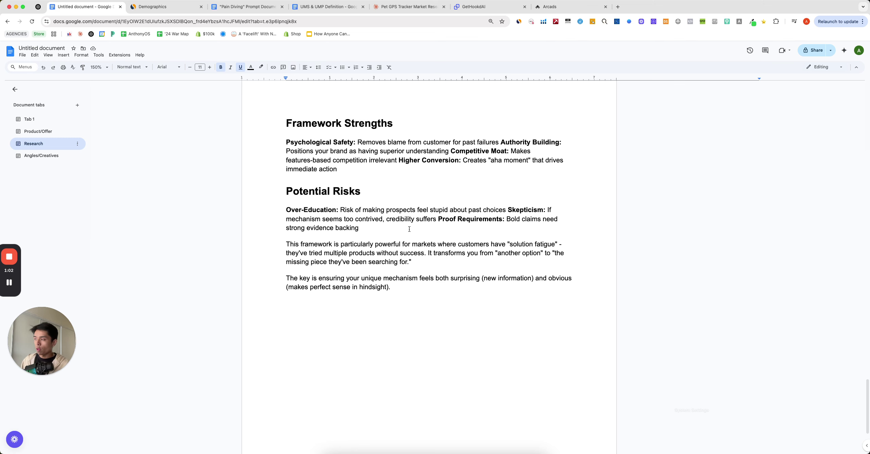
scroll(97, 197, "up", 10)
- Return to Angle 3 at the start of Angles/Creatives, look briefly at the Tractive ads in GetHookd, and come back to the document
left_click(51, 157)
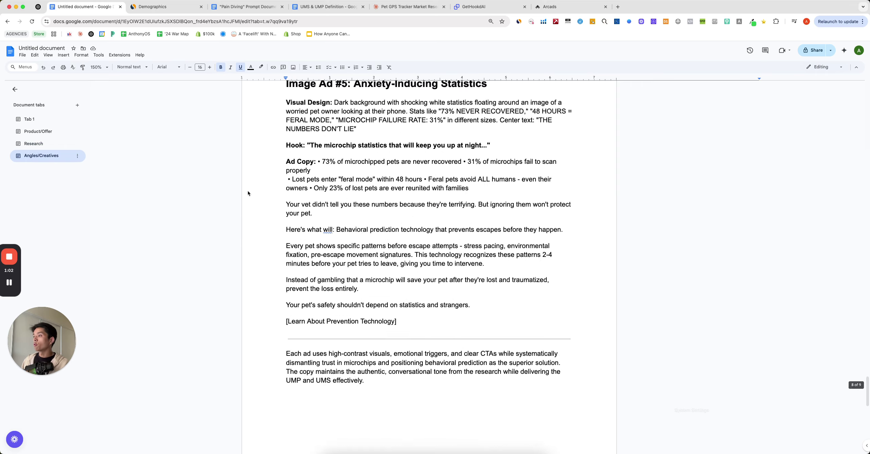
scroll(247, 193, "up", 20)
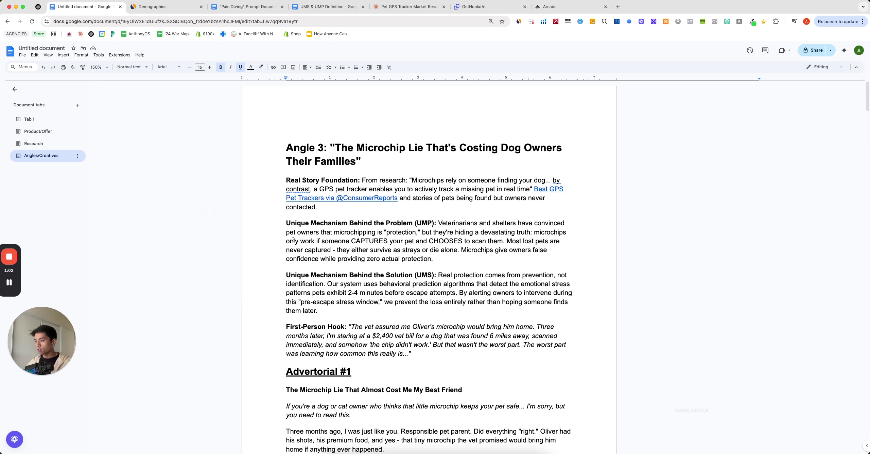
left_click(465, 2)
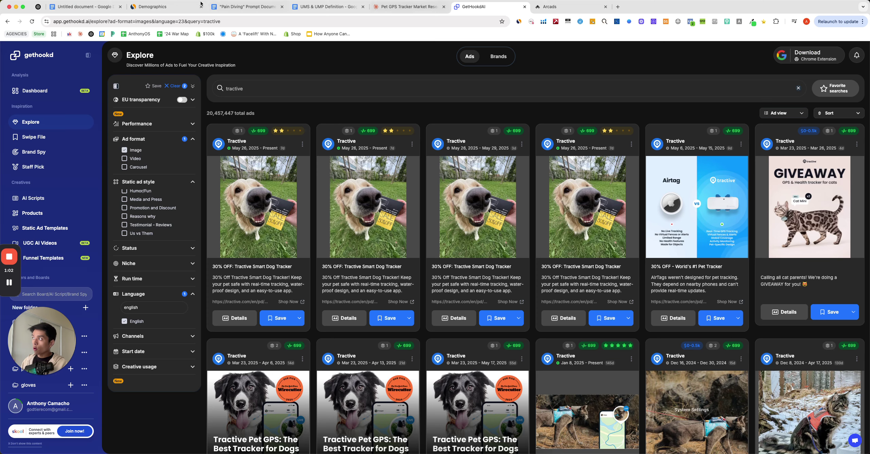
left_click(70, 8)
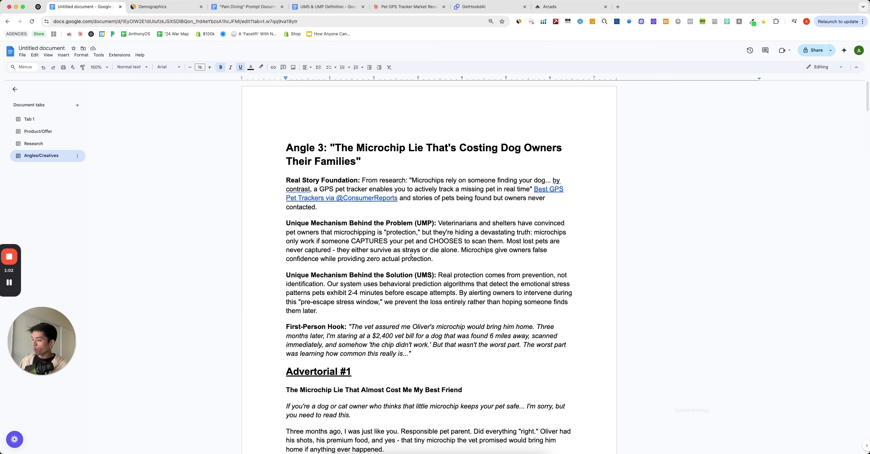
- Read through the advertorial, image ad concepts and UGC script in Angles/Creatives, and revisit the Research and Product/Offer sections
scroll(410, 257, "down", 8)
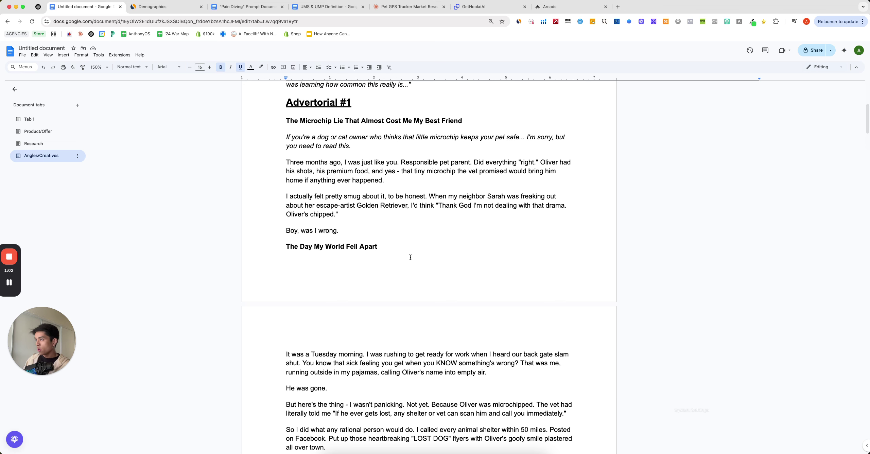
scroll(410, 257, "down", 20)
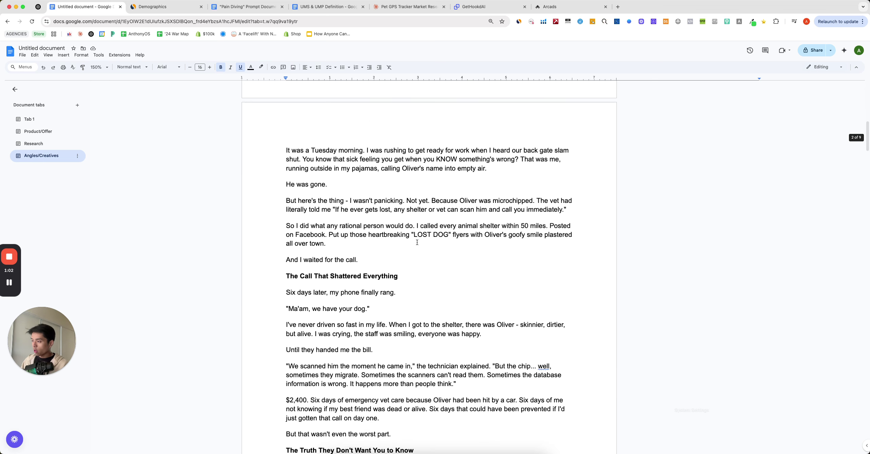
scroll(423, 269, "down", 20)
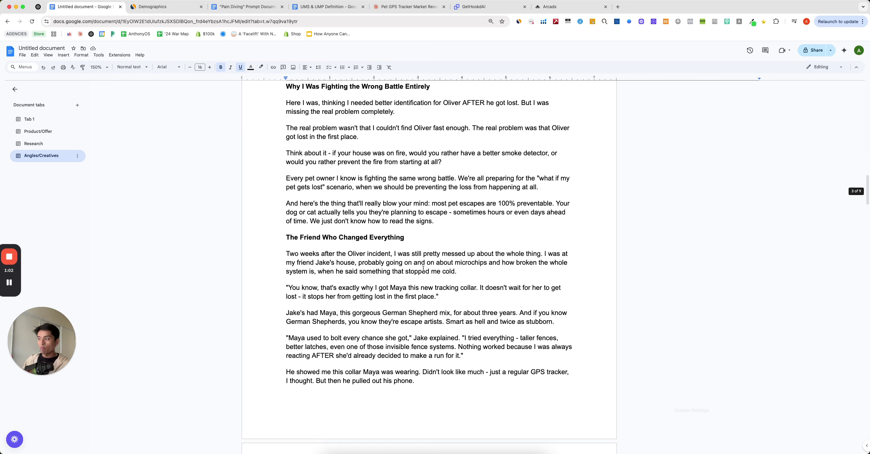
scroll(423, 270, "down", 6)
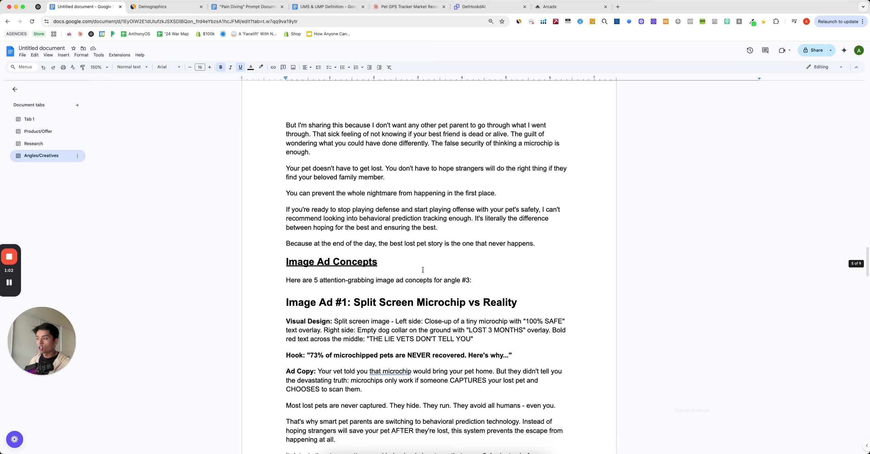
scroll(423, 270, "down", 20)
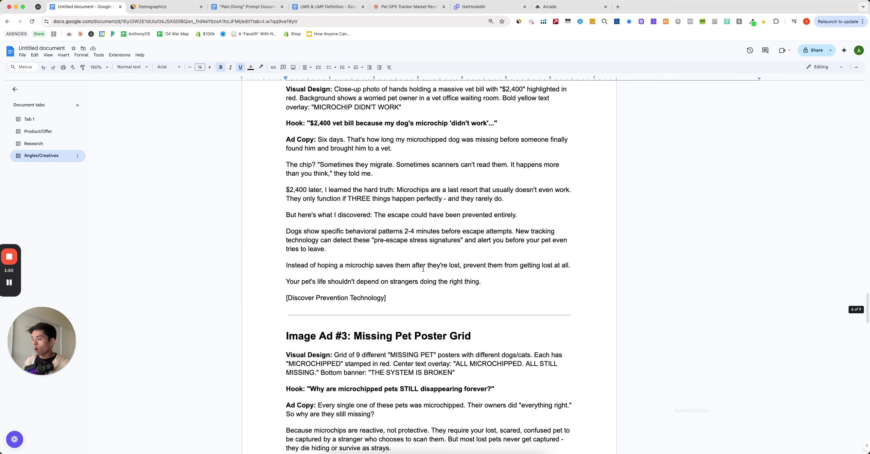
scroll(423, 270, "down", 20)
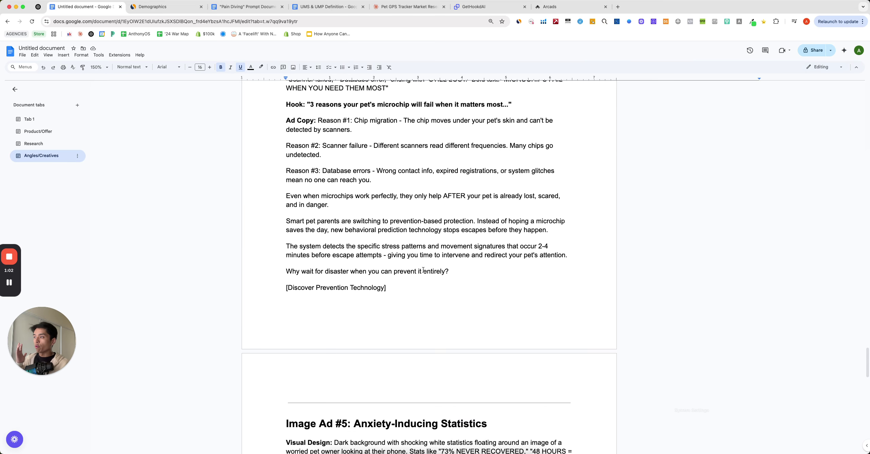
scroll(423, 269, "down", 20)
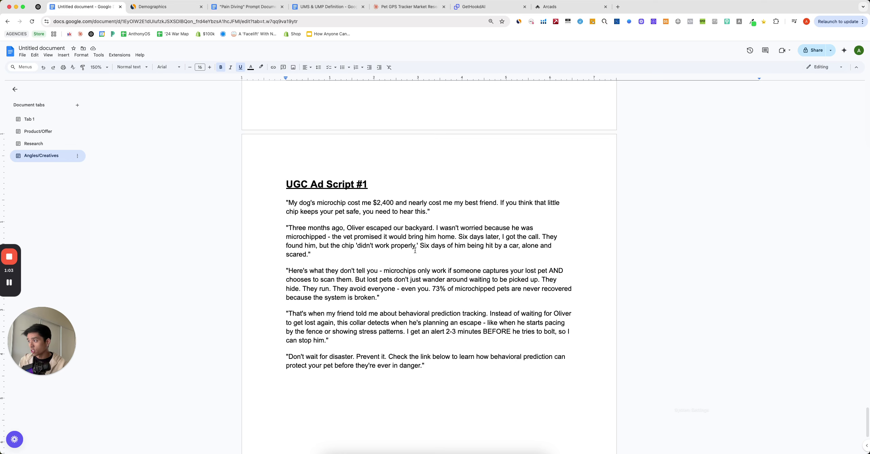
scroll(418, 248, "down", 3)
scroll(408, 238, "up", 20)
scroll(395, 227, "up", 20)
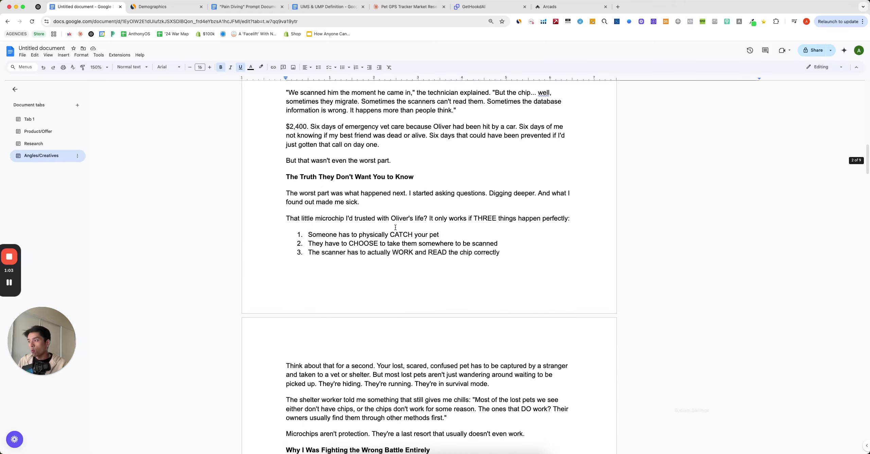
left_click(37, 144)
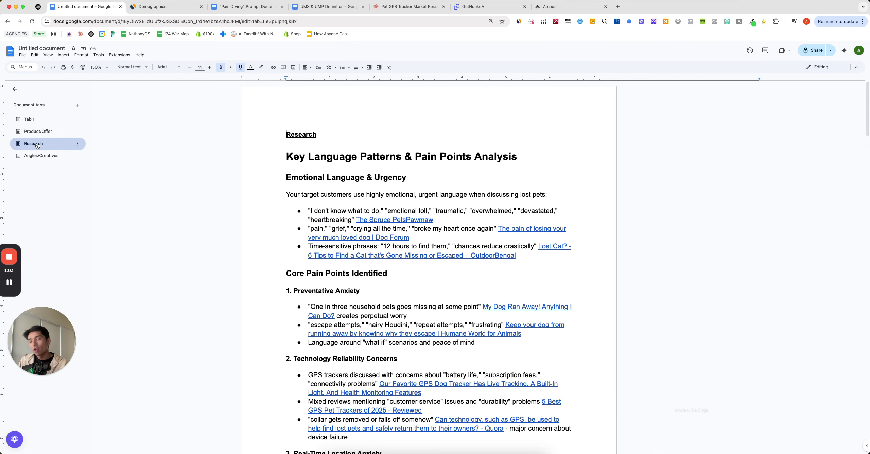
left_click(56, 132)
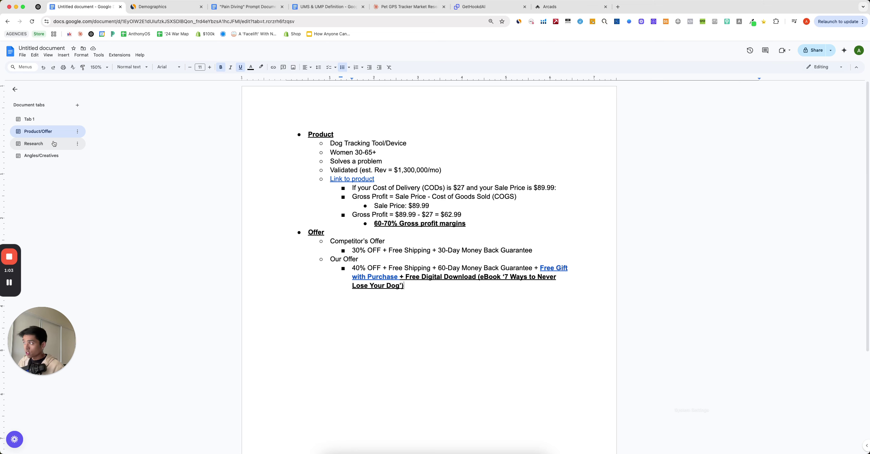
- Review the document's Tab 1 overview and the Product/Offer notes, flipping briefly through the Research and Angles/Creatives sections
left_click(53, 143)
left_click(51, 157)
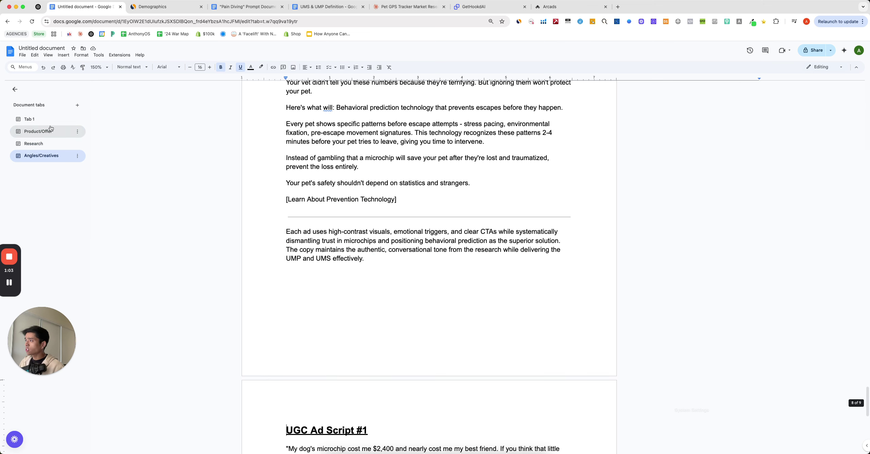
left_click(56, 132)
left_click(51, 122)
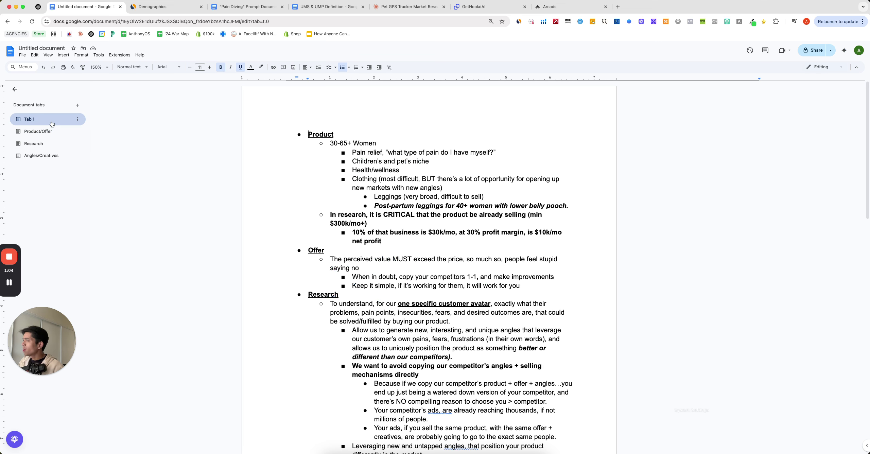
scroll(55, 132, "down", 5)
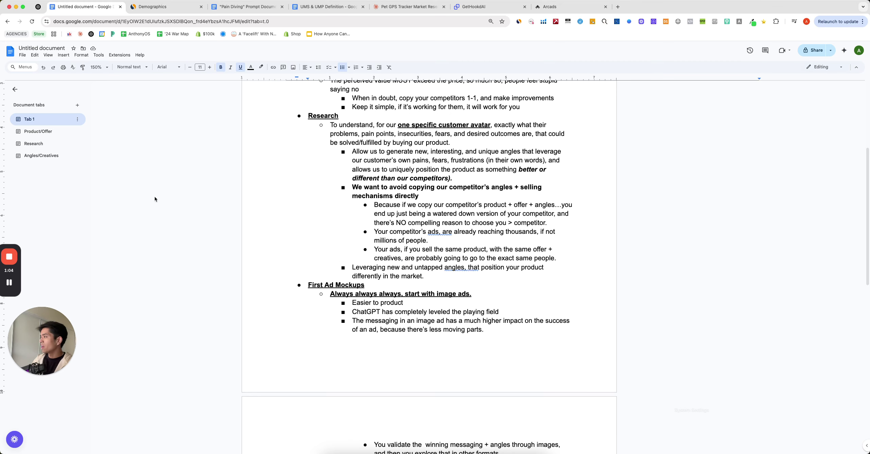
left_click(59, 132)
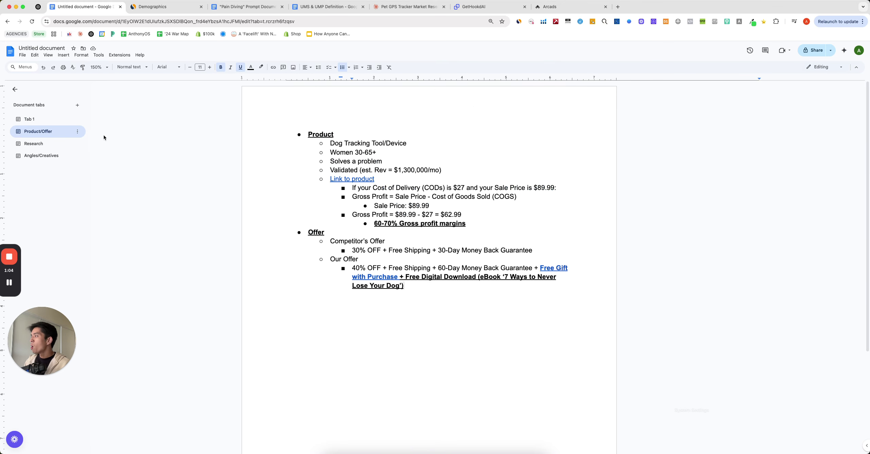
left_click(55, 144)
left_click(55, 136)
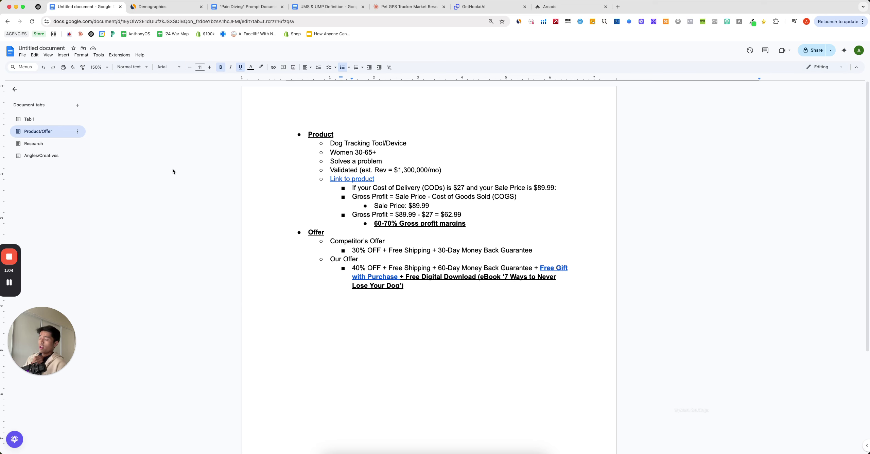
left_click(33, 144)
left_click(42, 160)
left_click(43, 145)
left_click(49, 133)
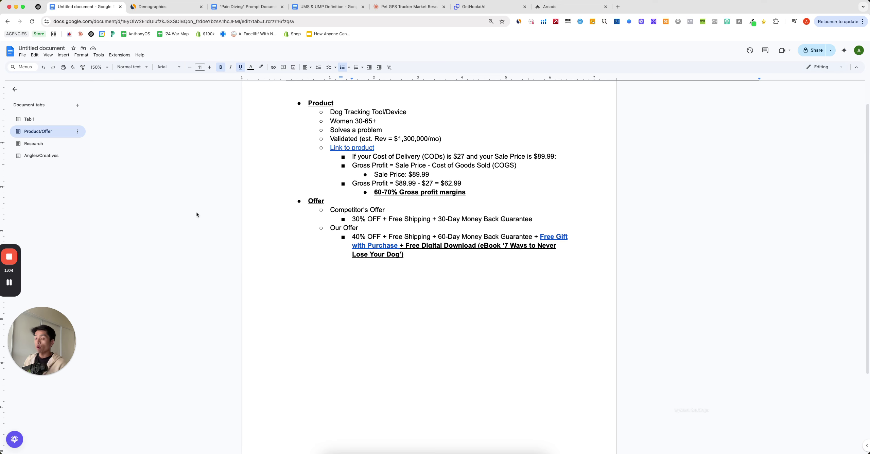
scroll(442, 283, "up", 2)
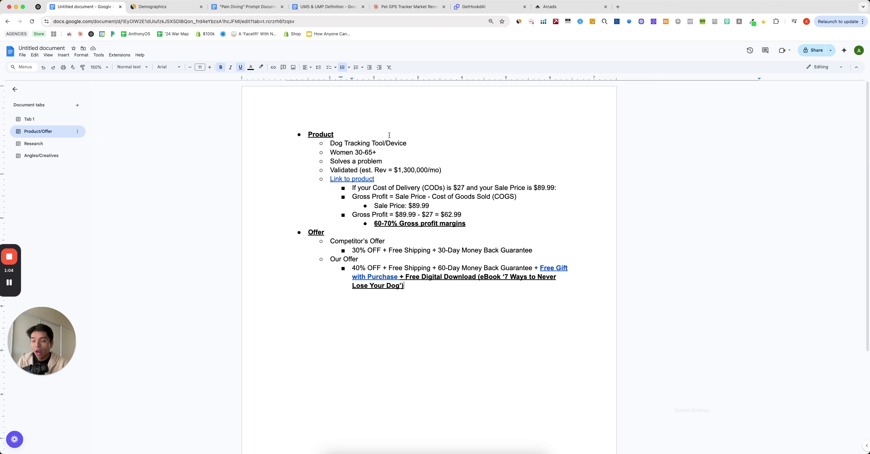
- Open the God Tier Ecom community on Skool in a new tab and read the "Massive Launch Day Success" post and the feed
left_click(618, 7)
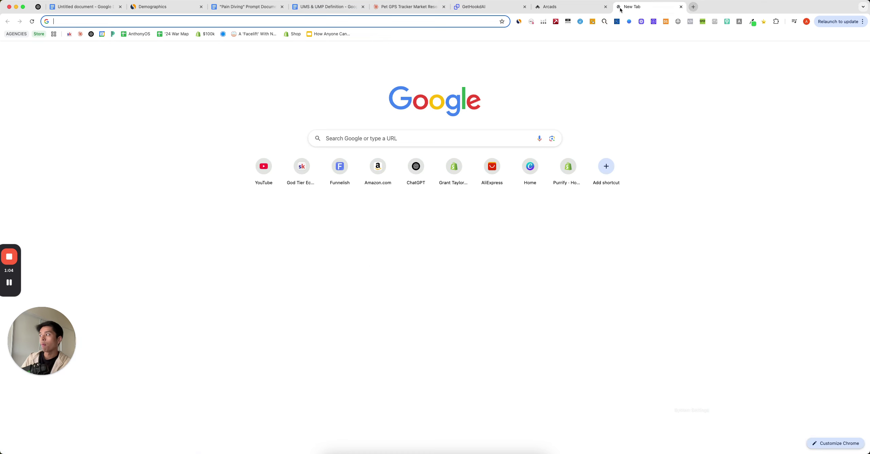
left_click(70, 35)
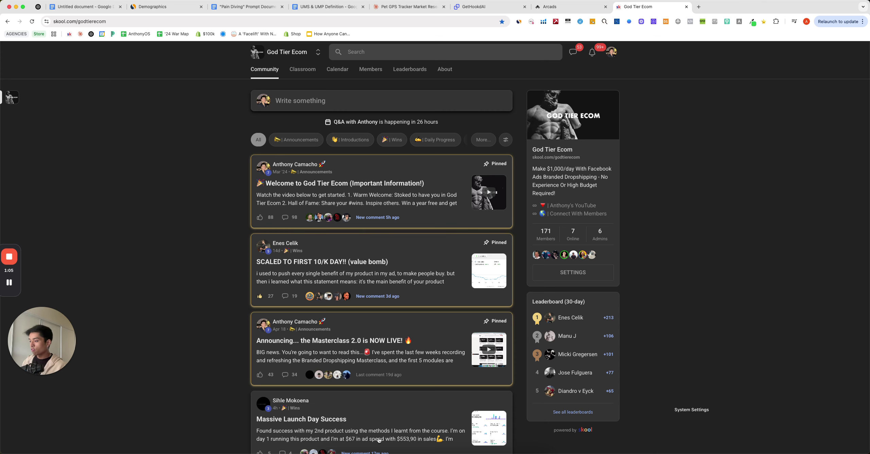
left_click(386, 414)
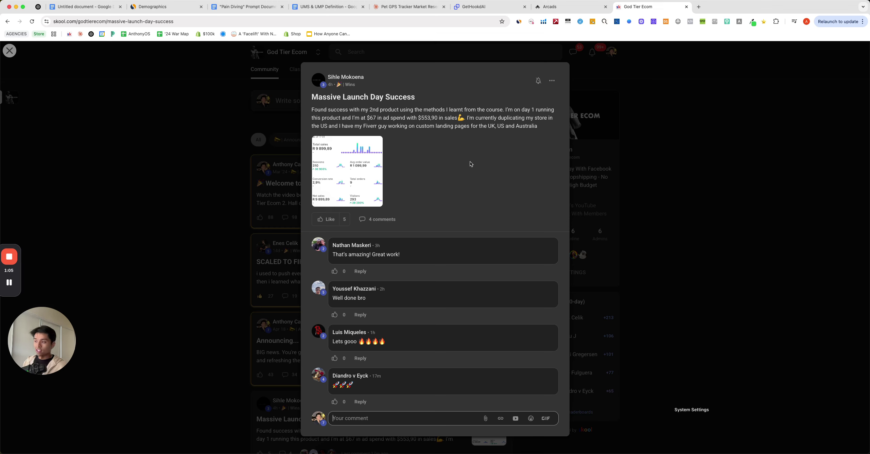
left_click(238, 231)
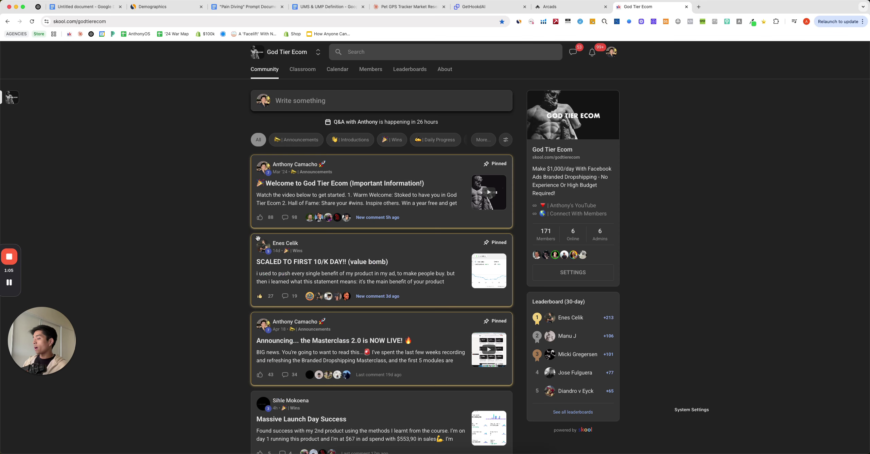
scroll(373, 267, "down", 1)
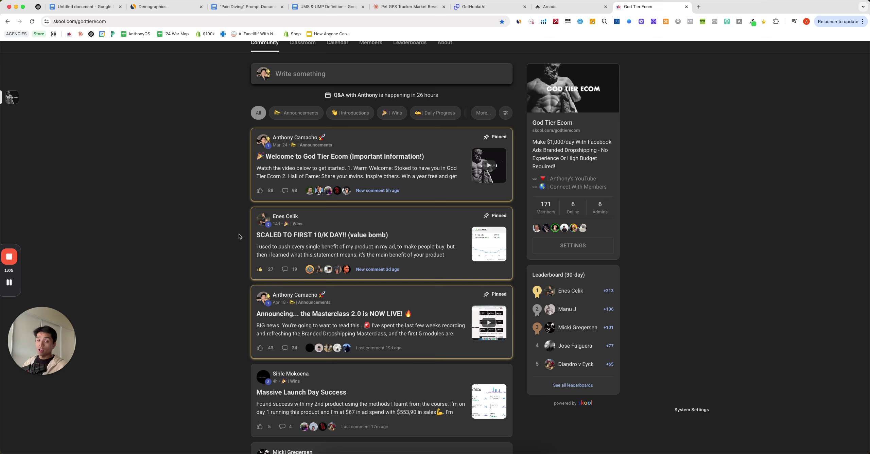
scroll(239, 236, "up", 2)
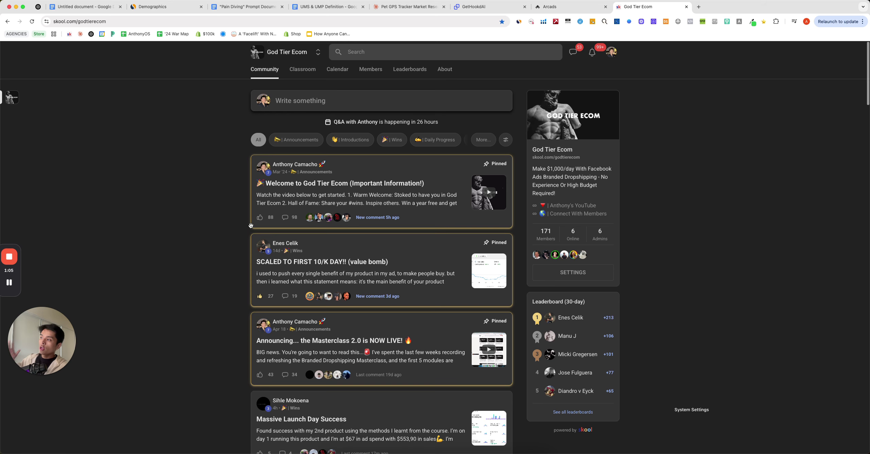
- Open the Branded Dropshipping 2.0 course in the classroom and look through its lesson outline from Phase 0 to Phase 6
left_click(301, 70)
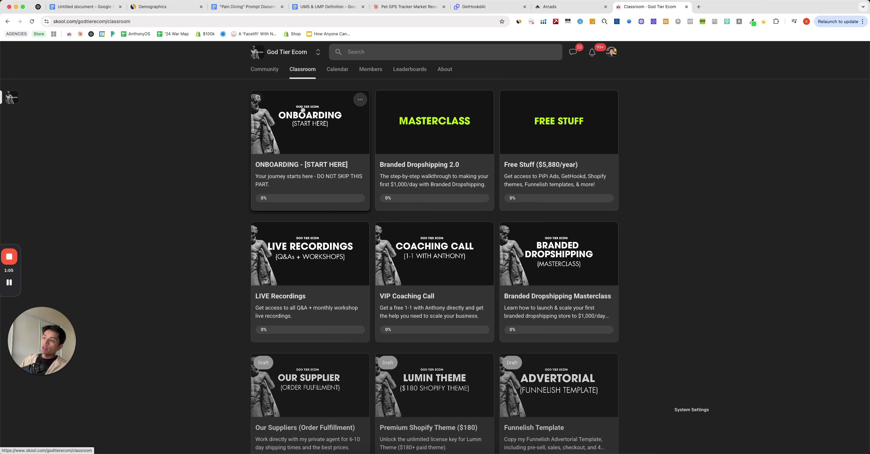
left_click(449, 169)
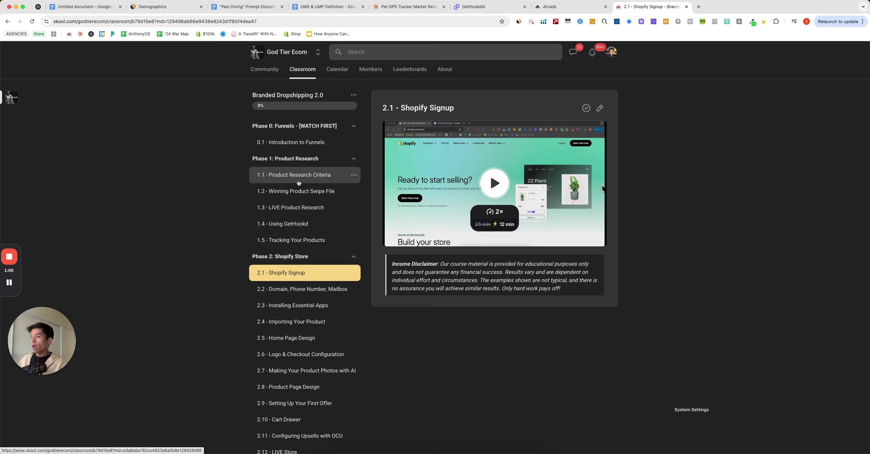
scroll(299, 183, "down", 5)
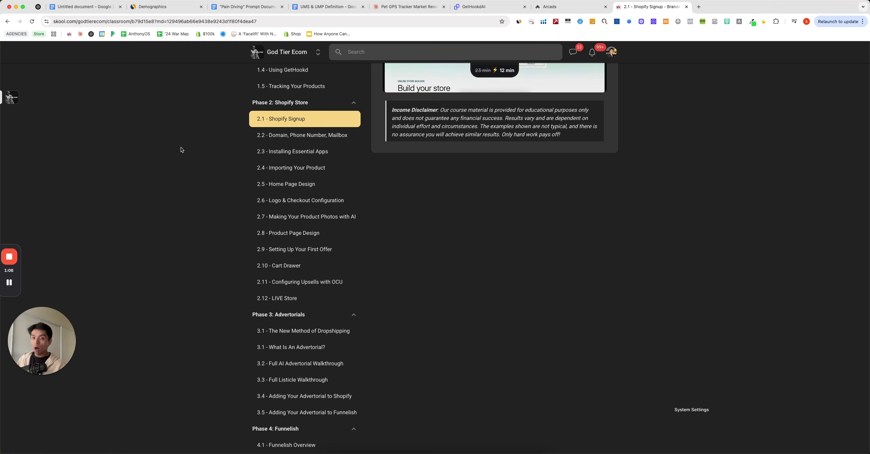
scroll(202, 165, "down", 7)
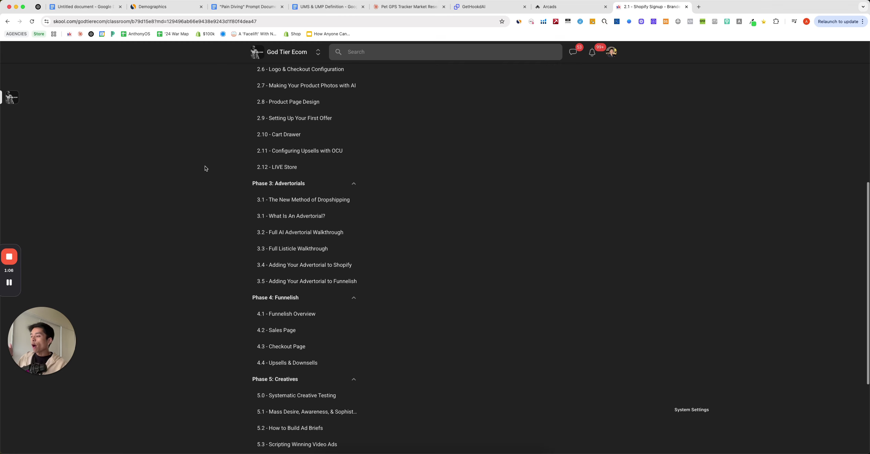
scroll(260, 198, "down", 2)
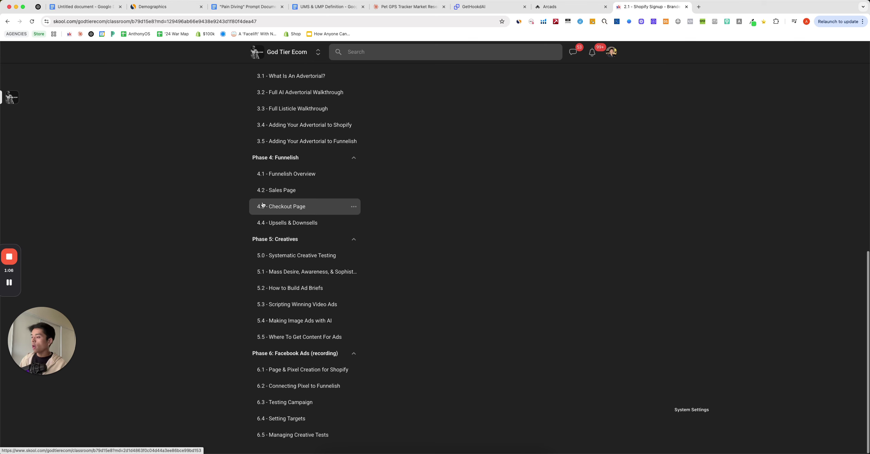
scroll(263, 206, "up", 13)
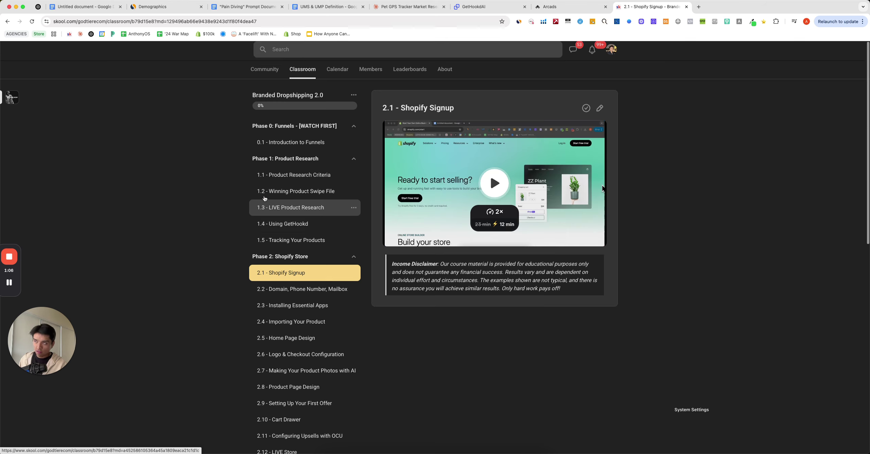
- Look over the classroom's course overview and the June 2025 Q&A calendar, and return to the community feed
left_click(306, 72)
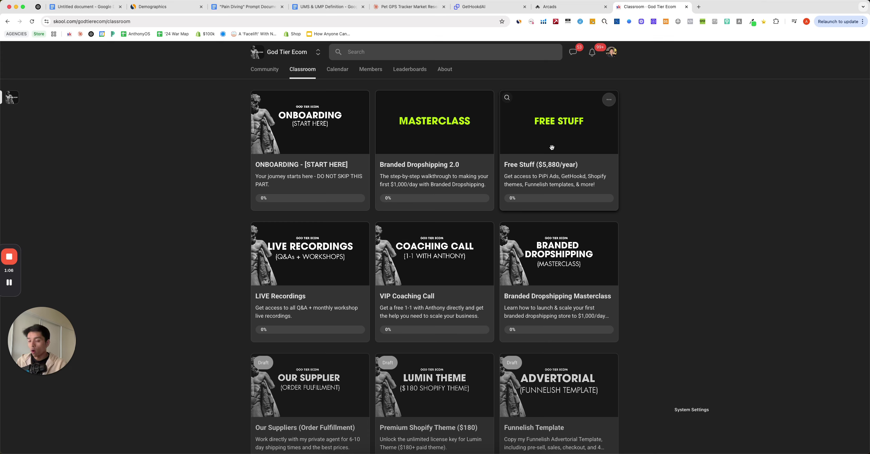
left_click(351, 75)
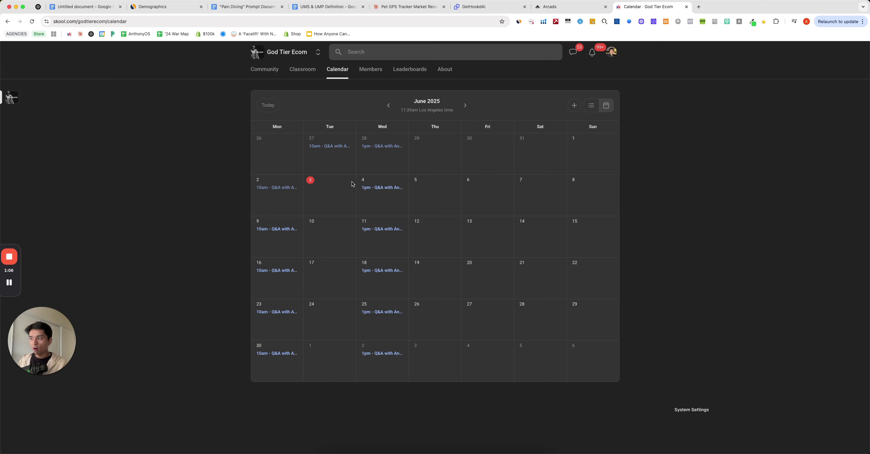
left_click(267, 69)
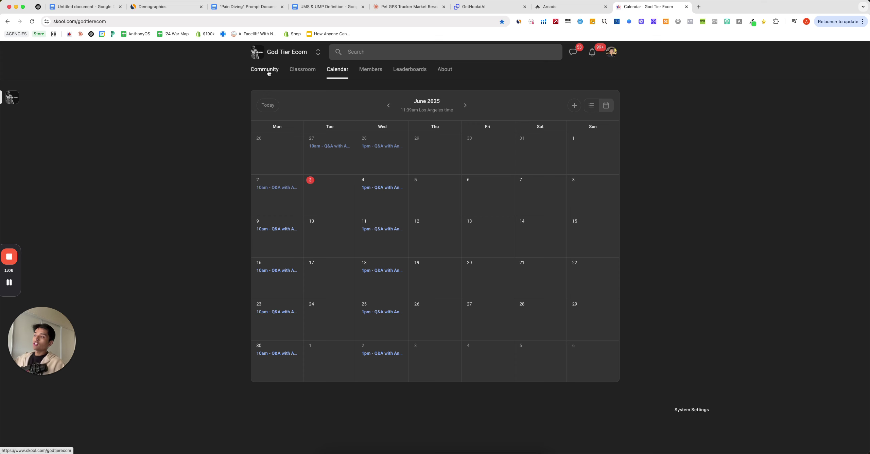